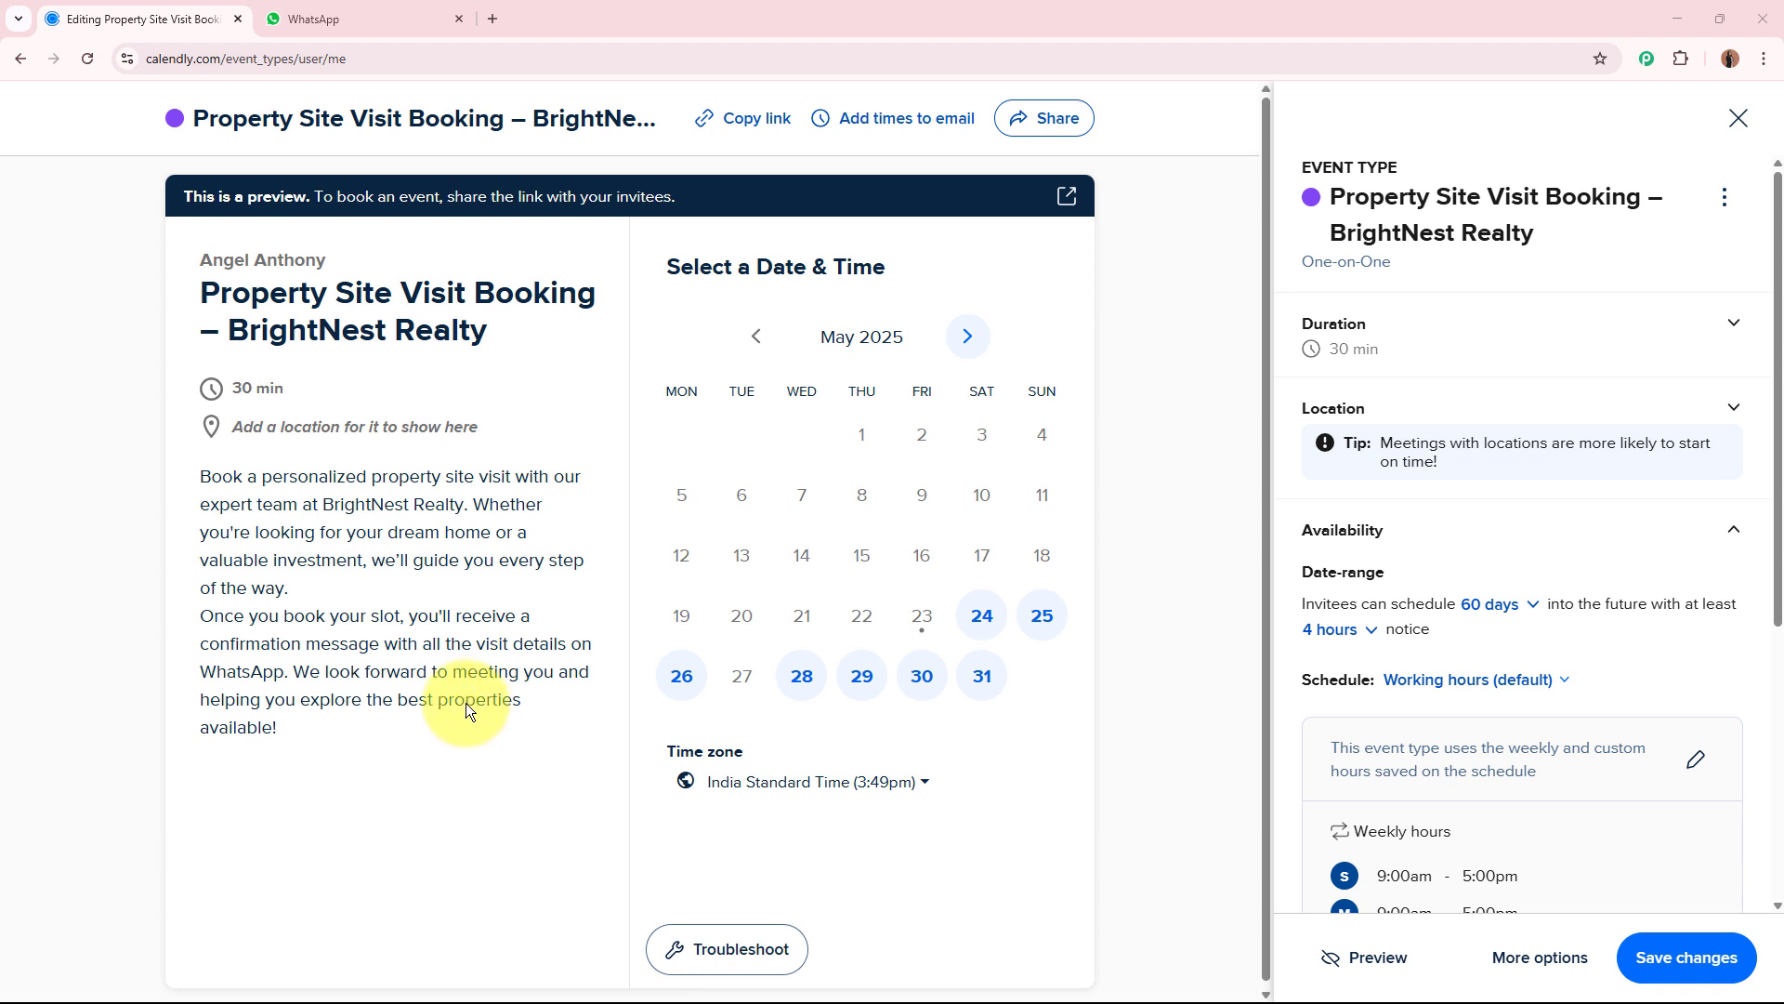
pyautogui.click(408, 15)
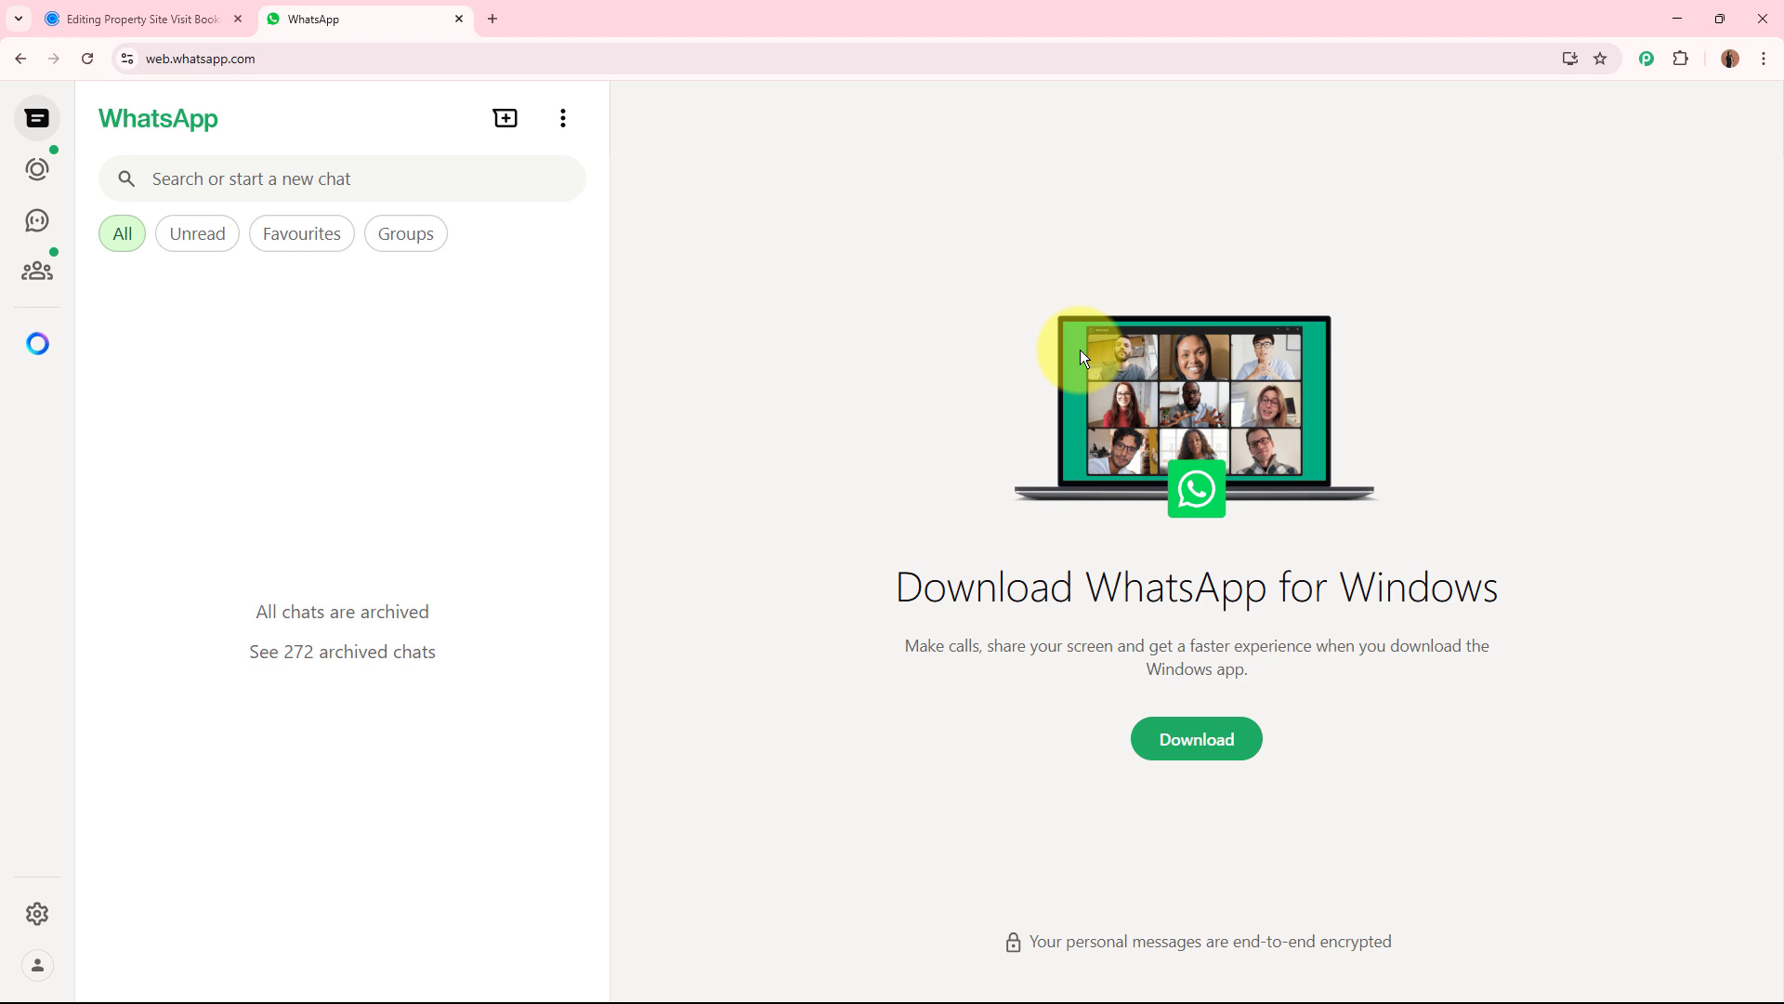
pyautogui.click(139, 18)
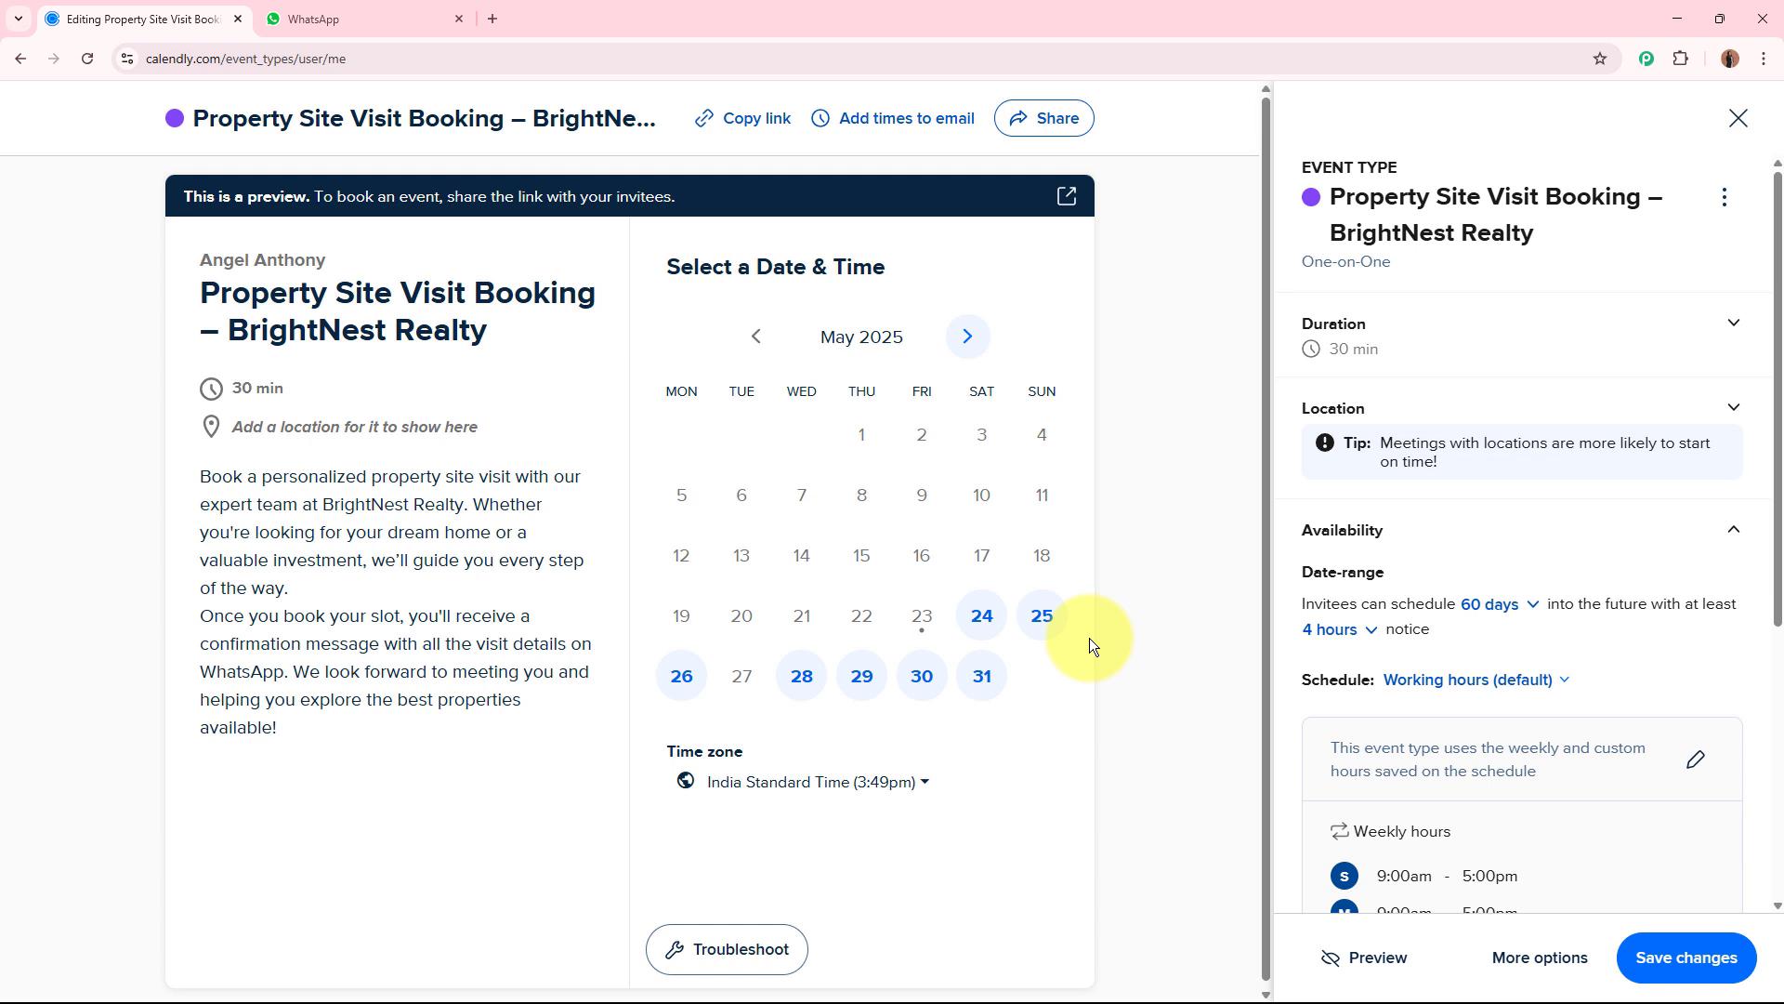
pyautogui.click(391, 19)
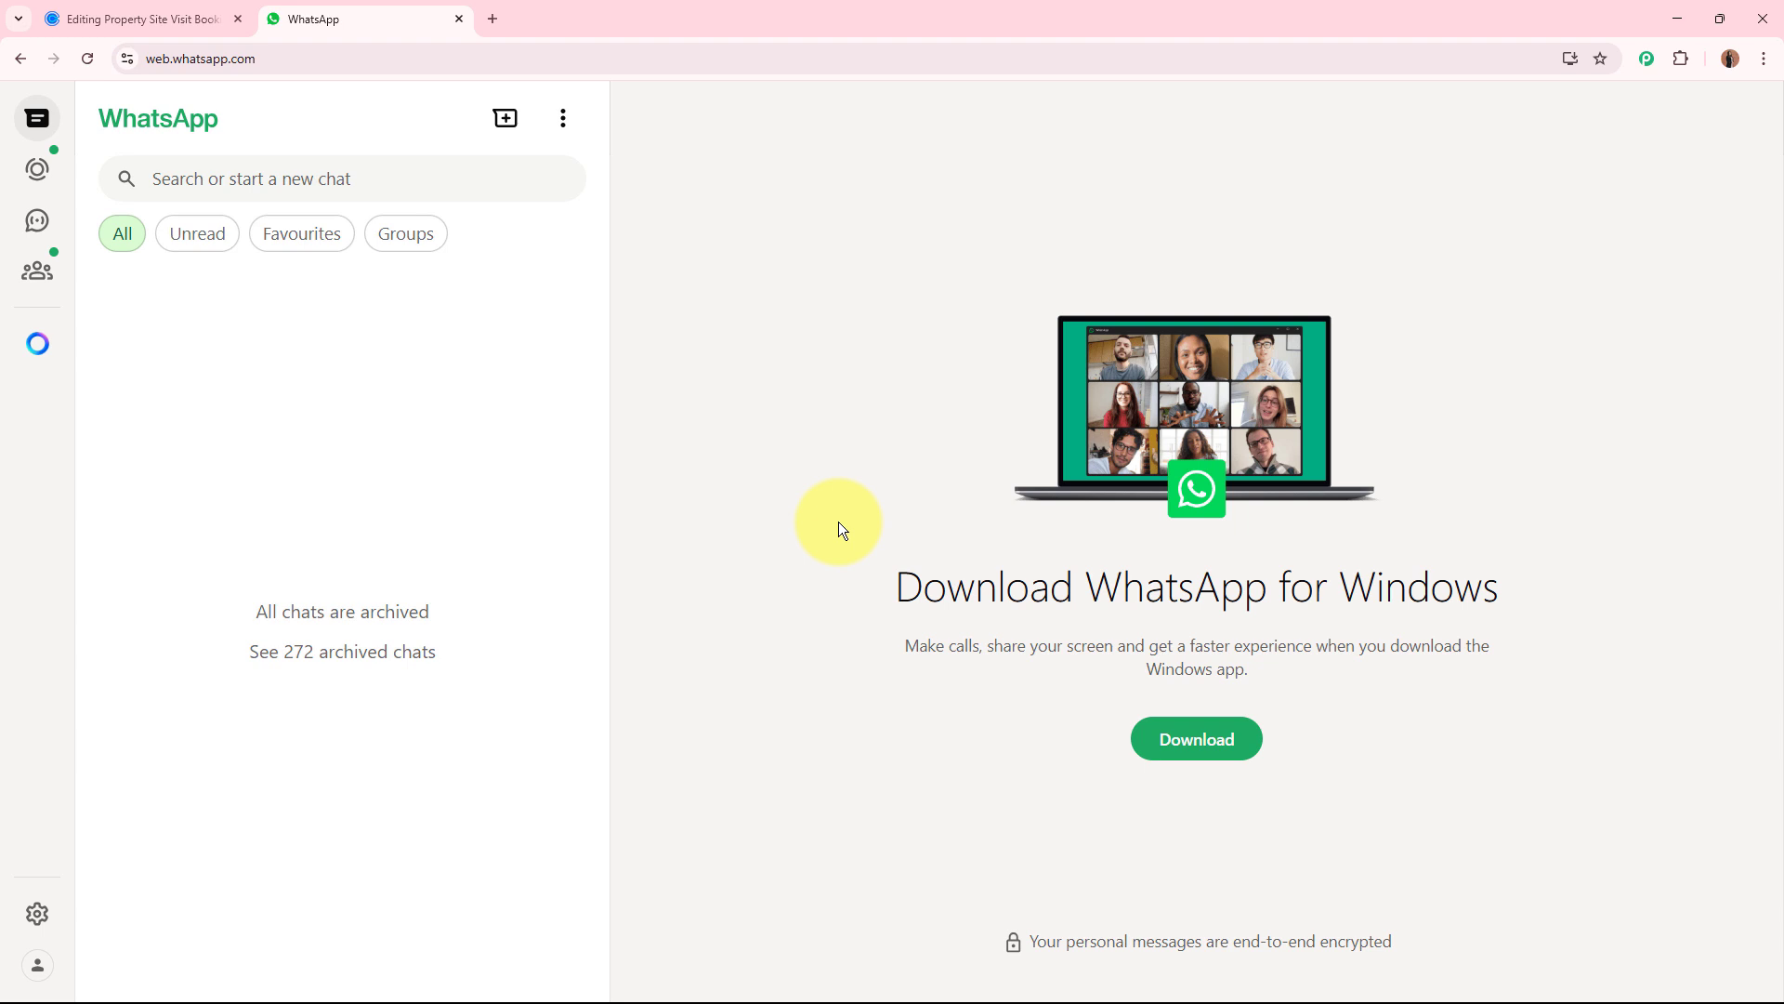
pyautogui.click(172, 20)
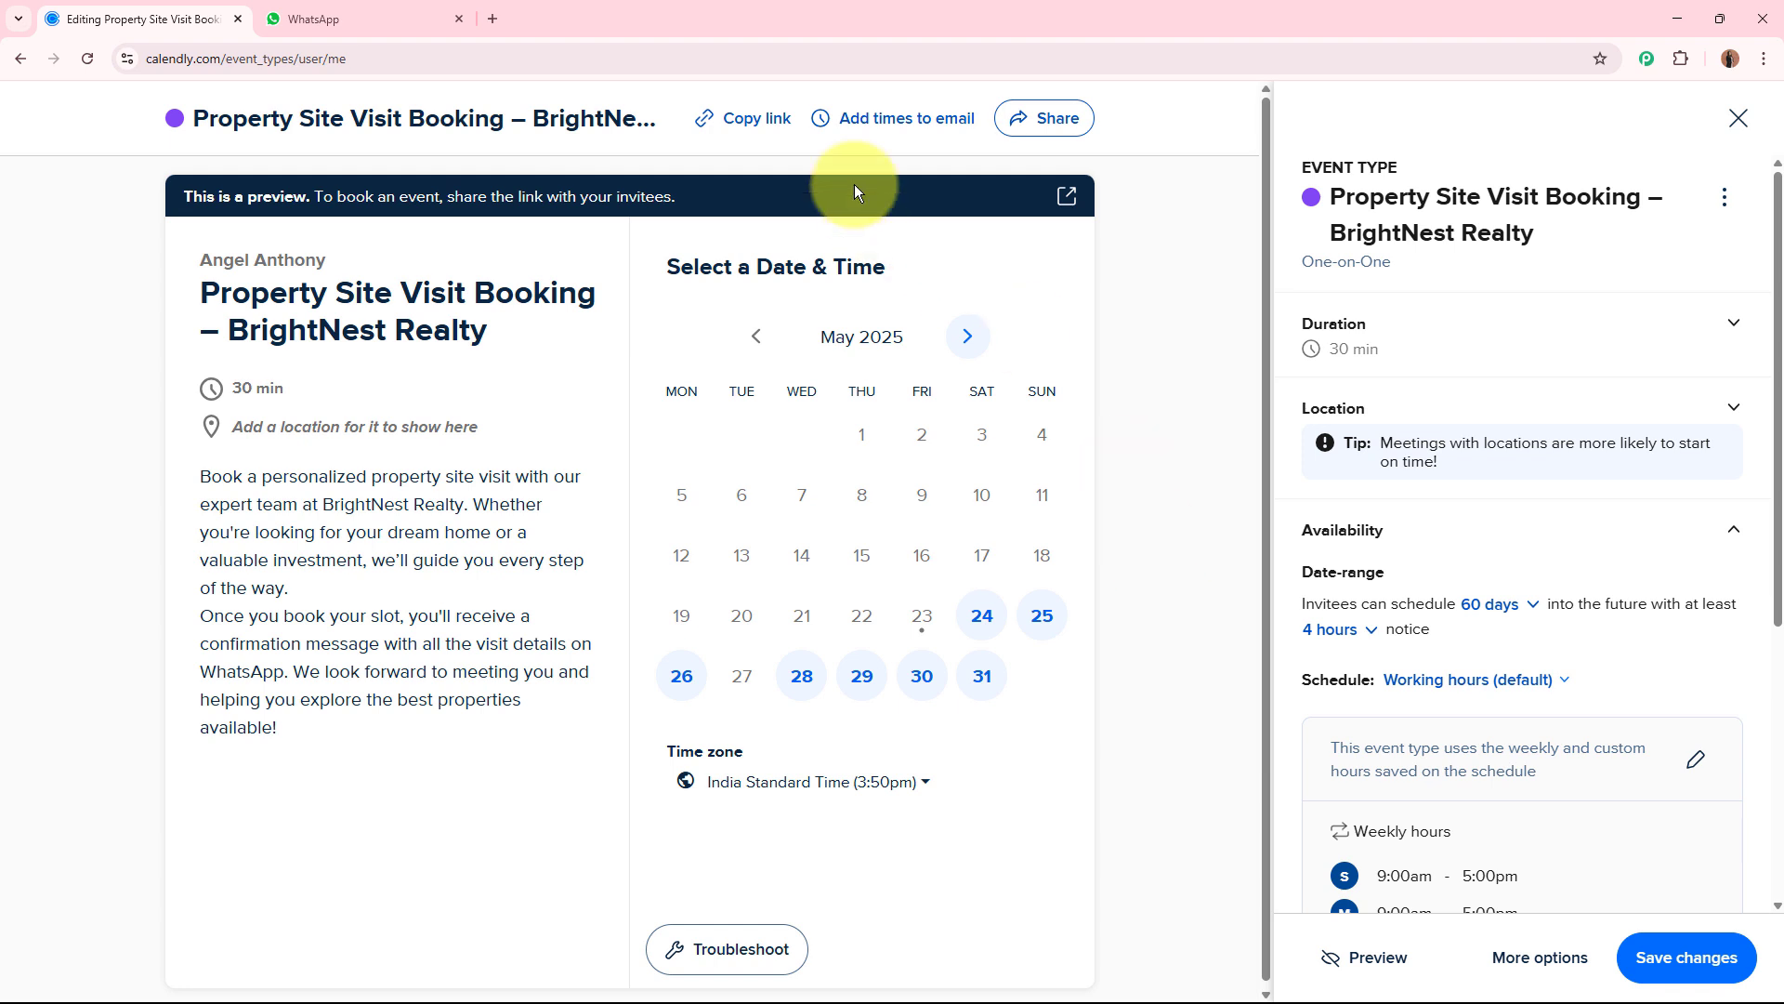
# Copy the booking link of the Property Site Visit Booking event and open it in a new tab.
pyautogui.click(744, 118)
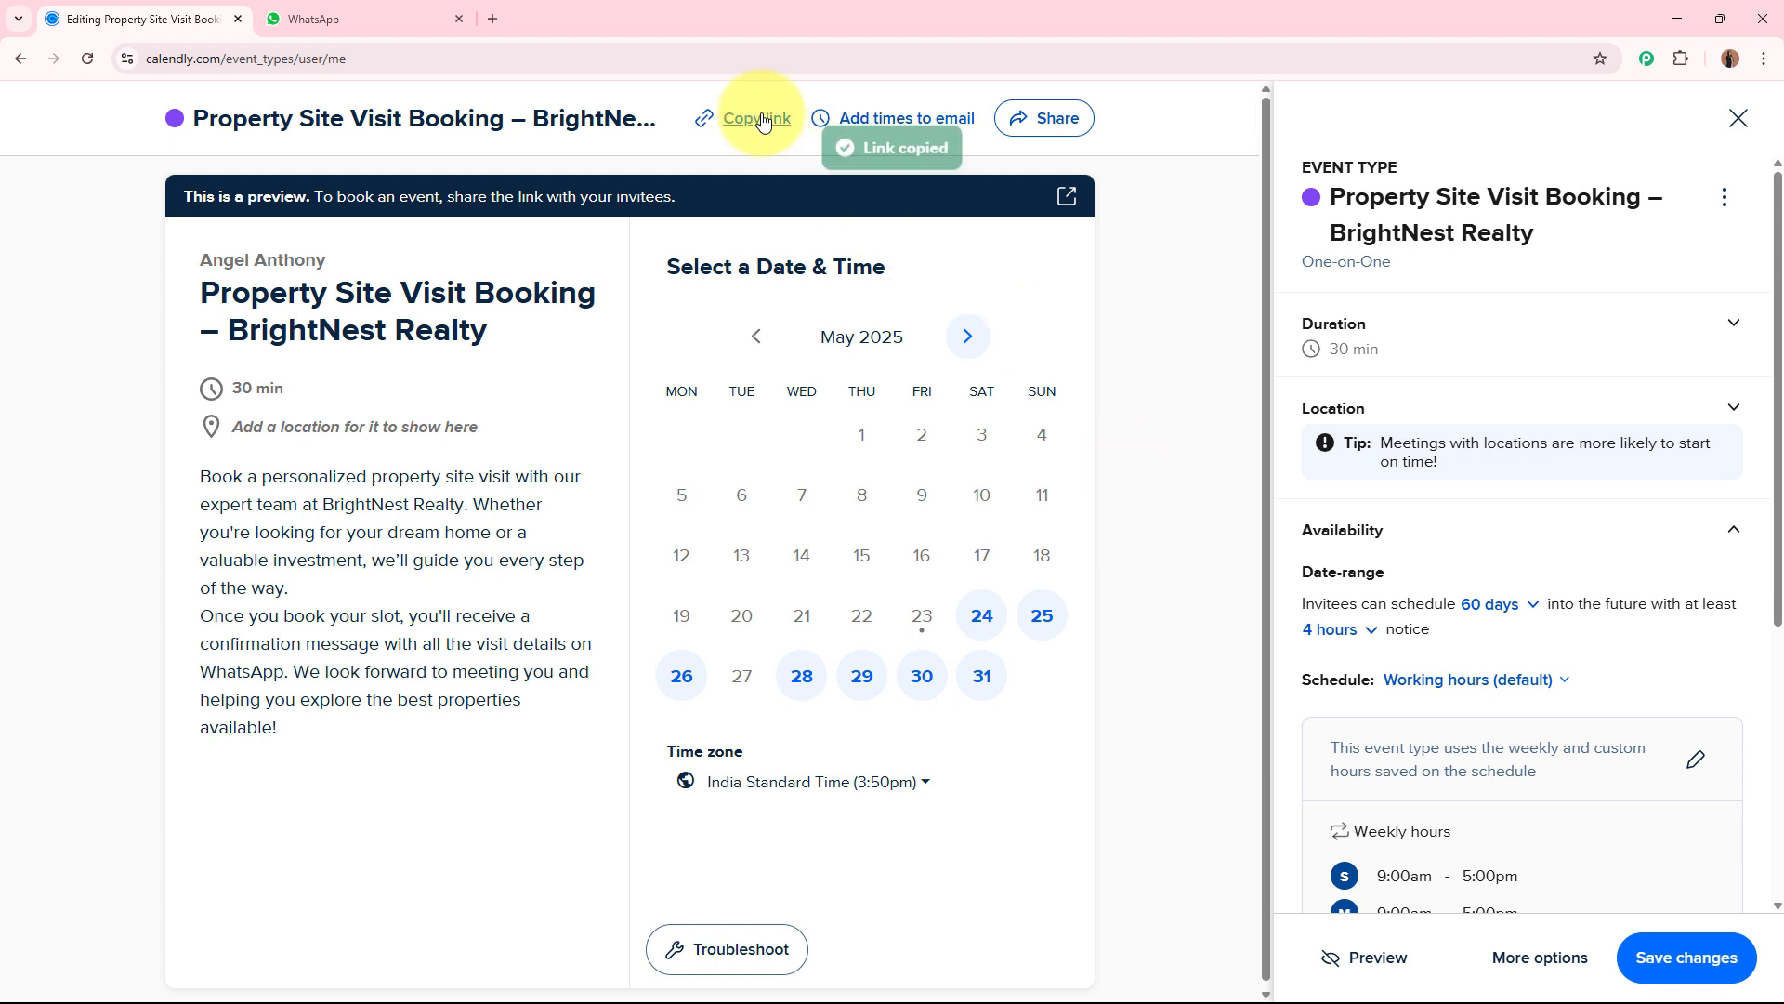
pyautogui.click(496, 18)
pyautogui.hotkey('ctrl', 'v')
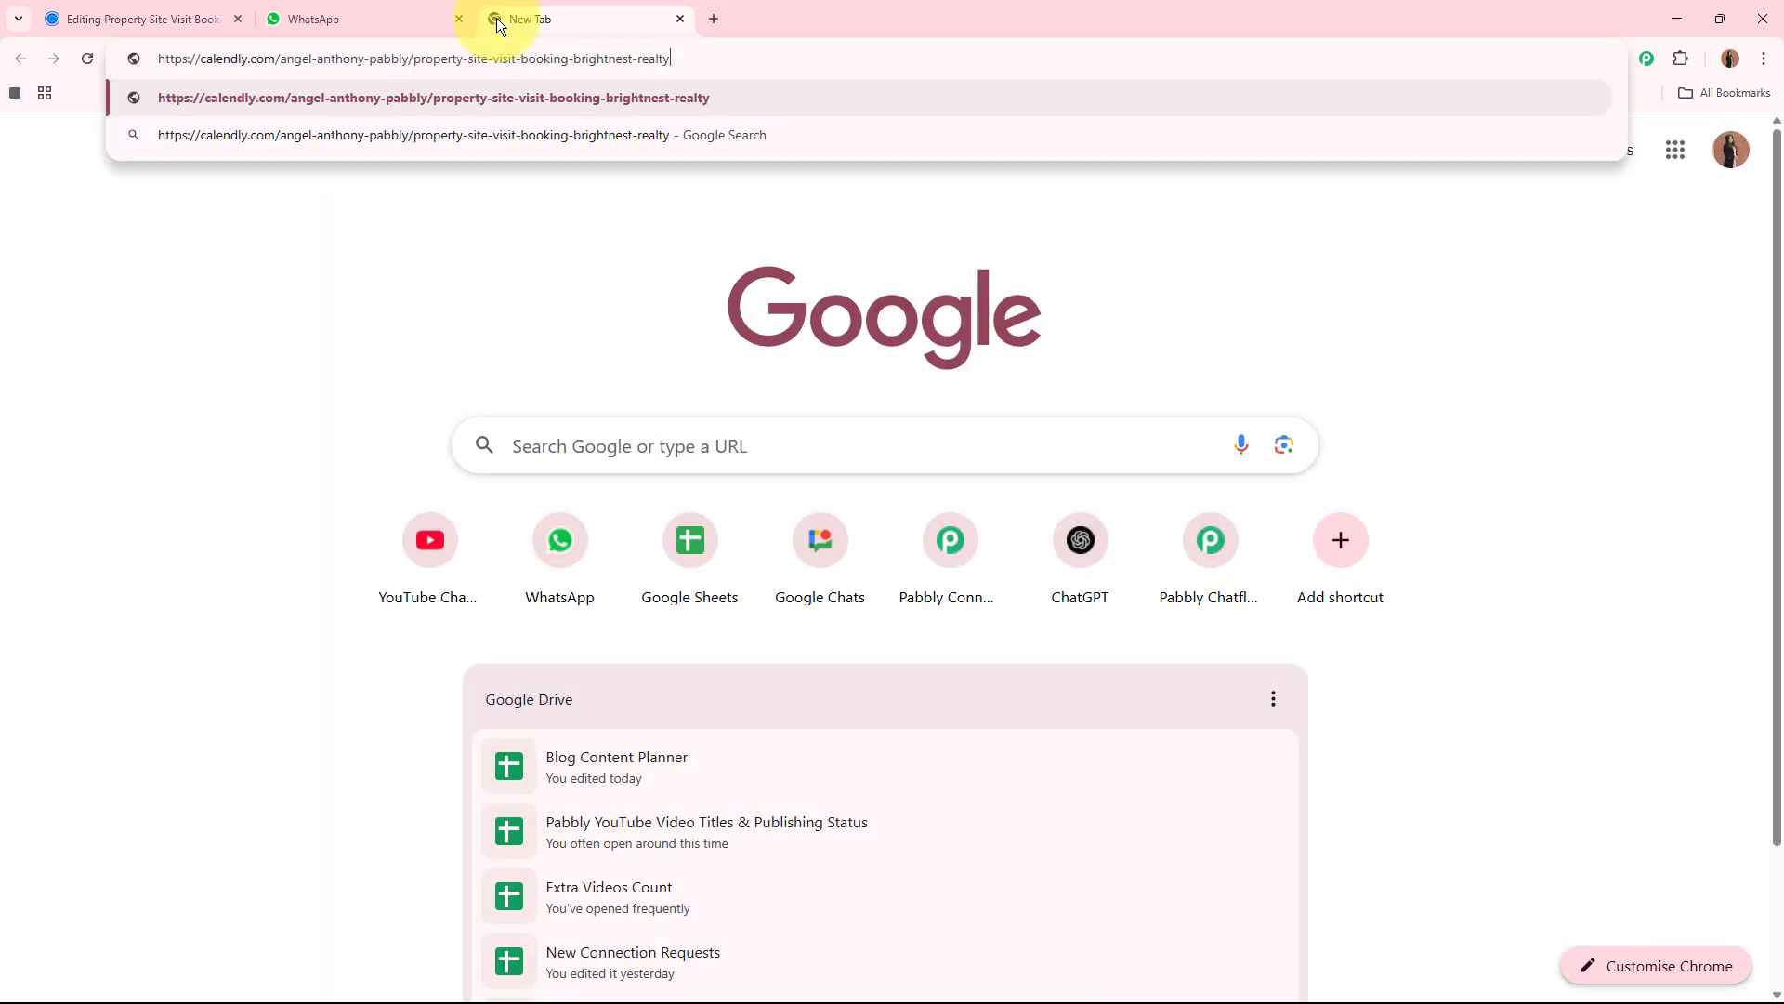
pyautogui.press('Return')
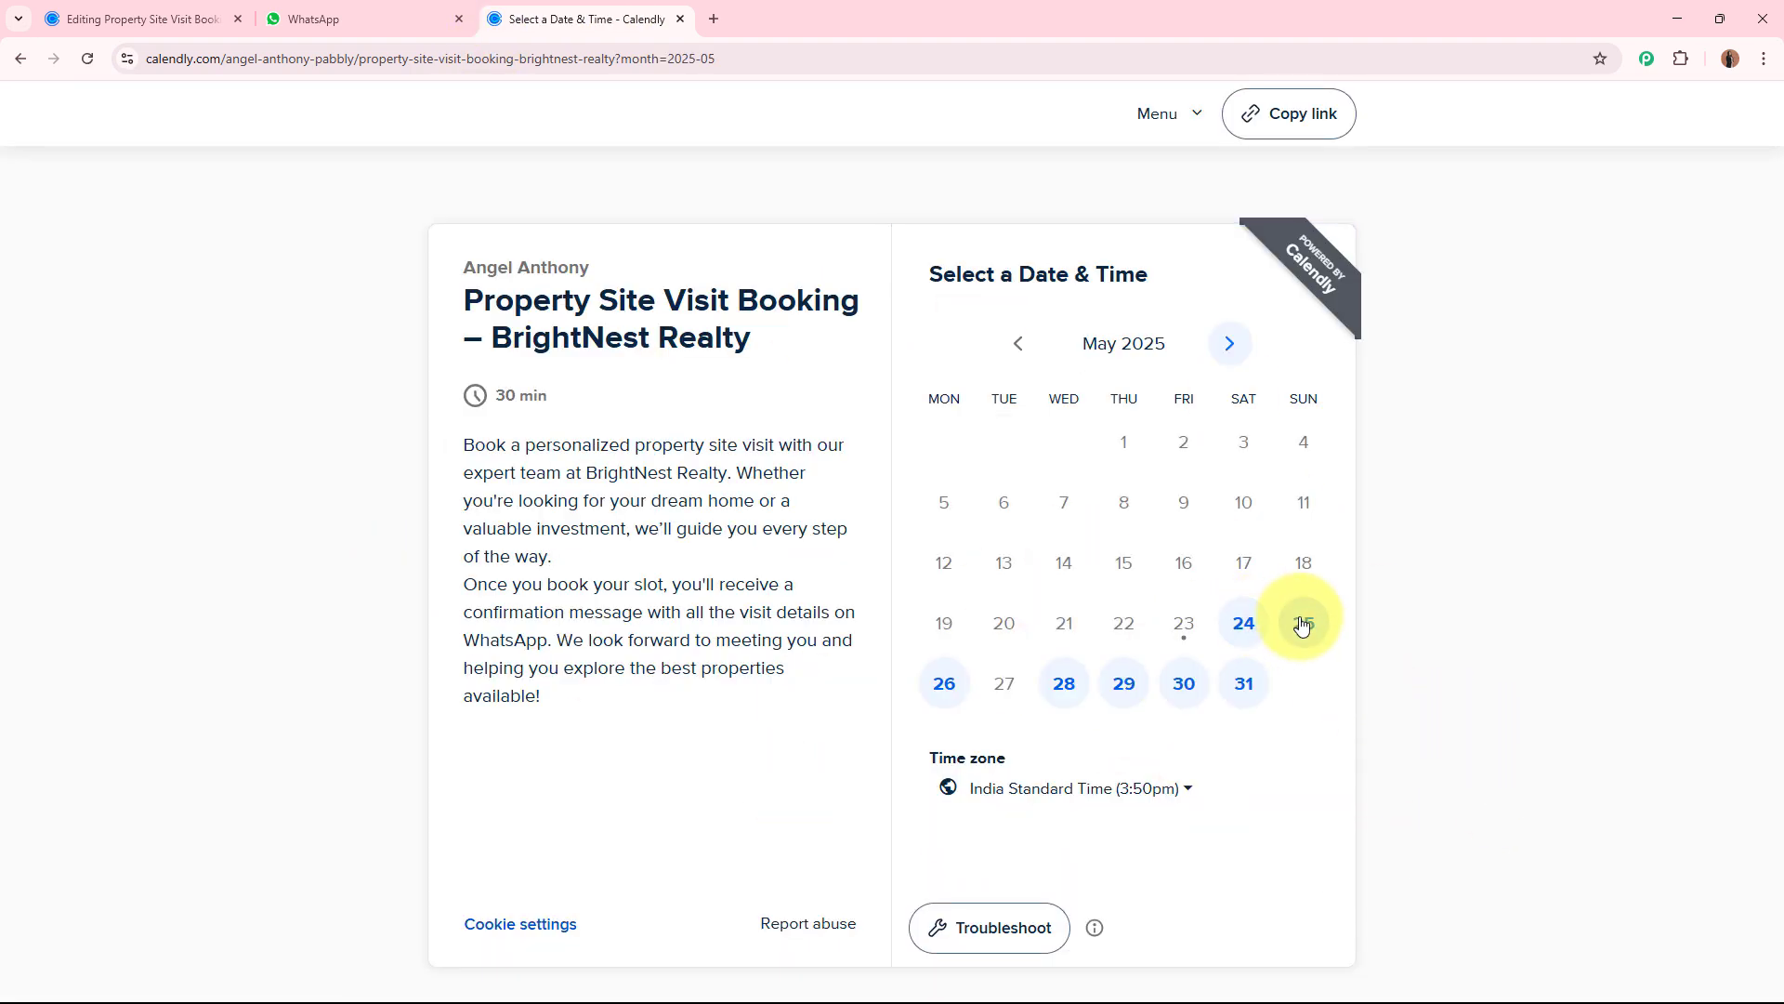
# Choose the 12:00pm slot on Wednesday, June 4, 2025 and continue to the booking details form.
pyautogui.click(1227, 349)
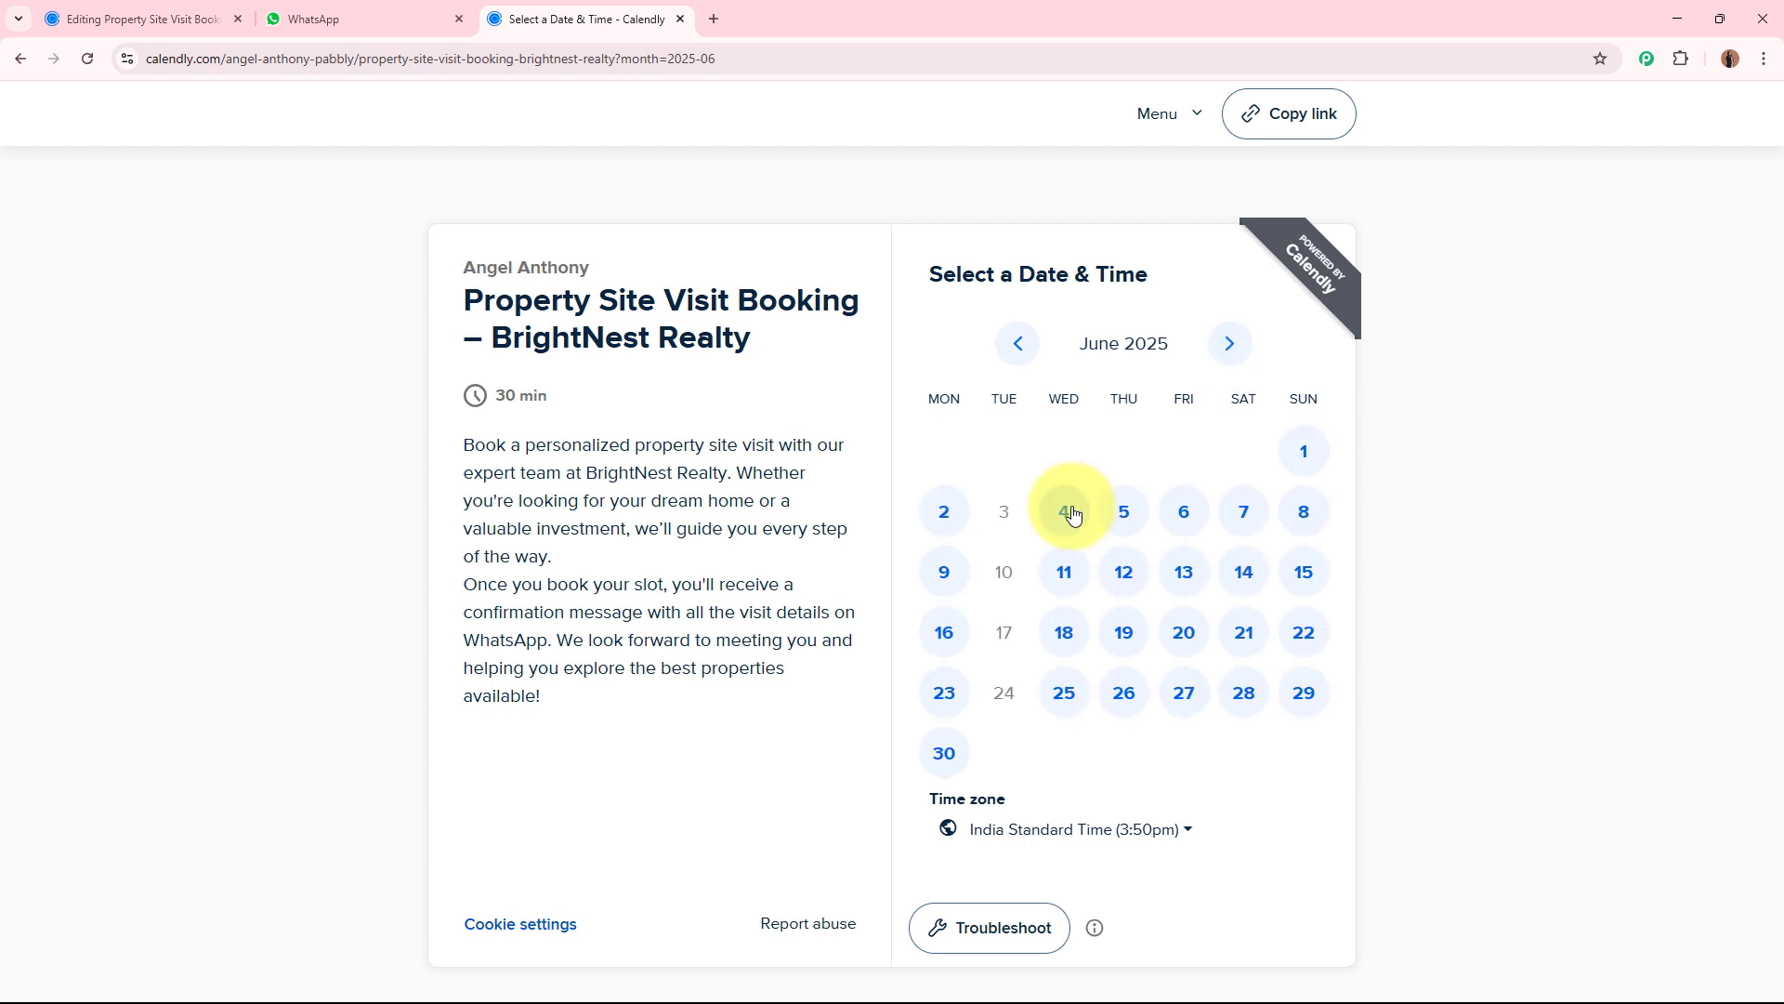
pyautogui.click(1071, 514)
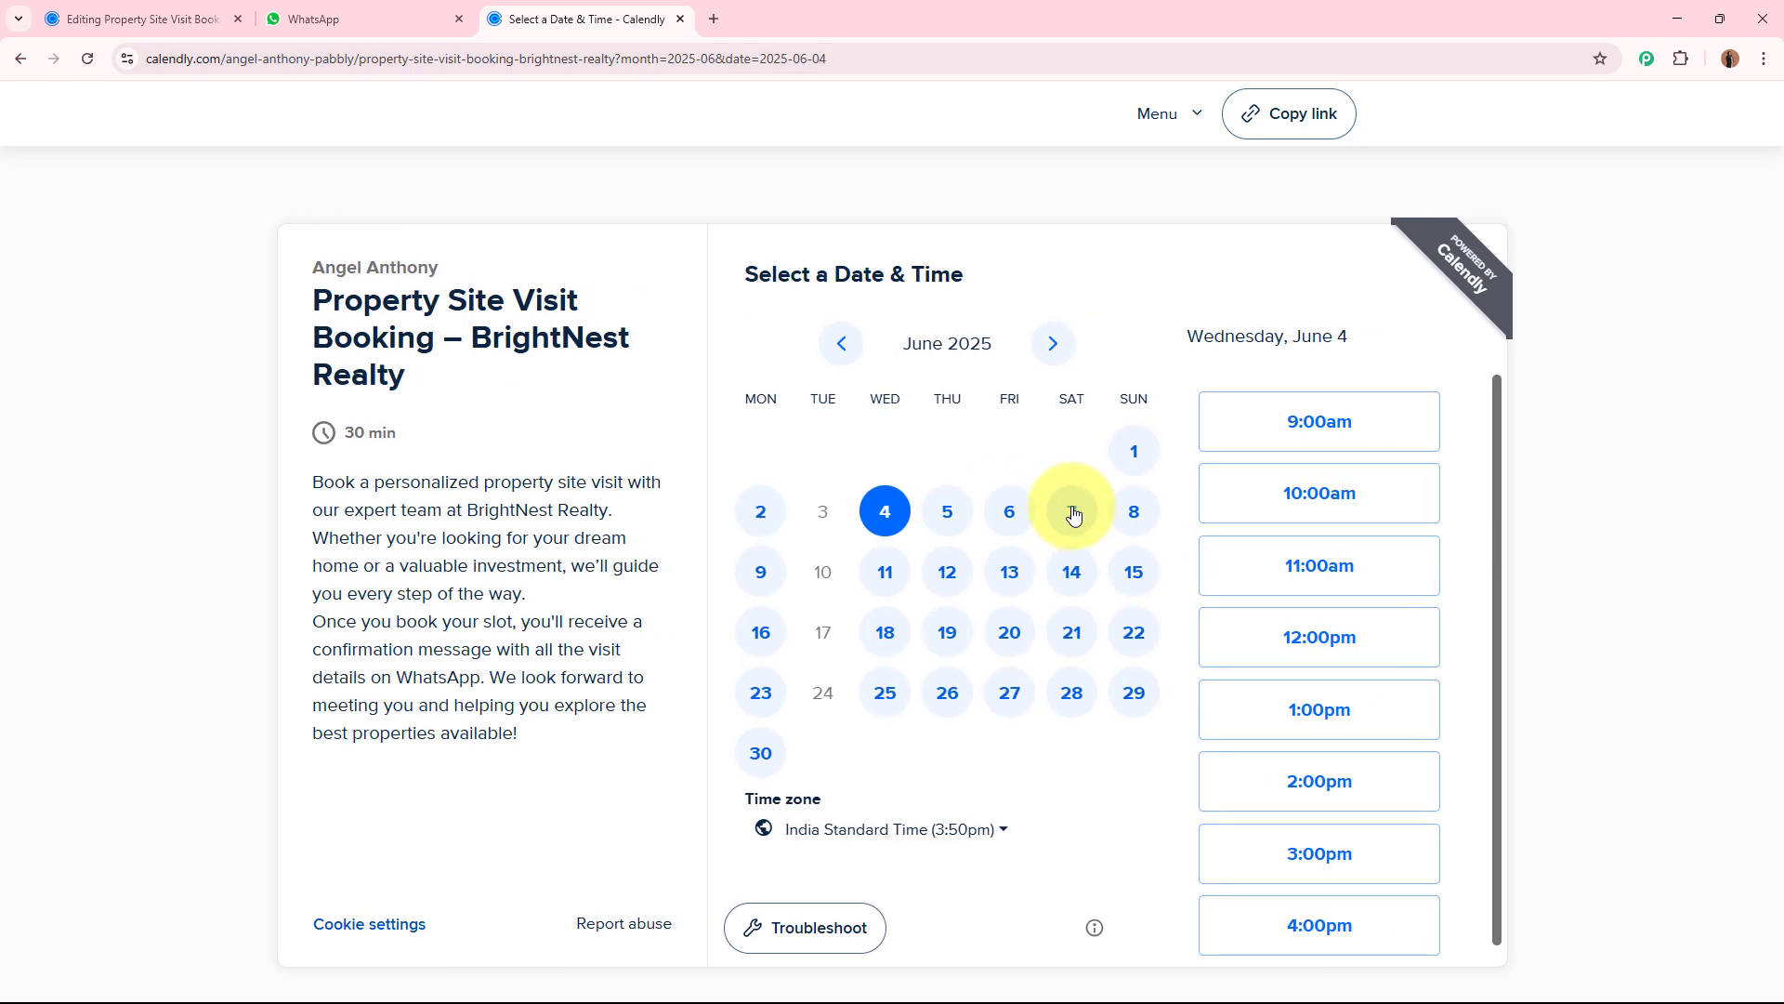
pyautogui.click(1359, 621)
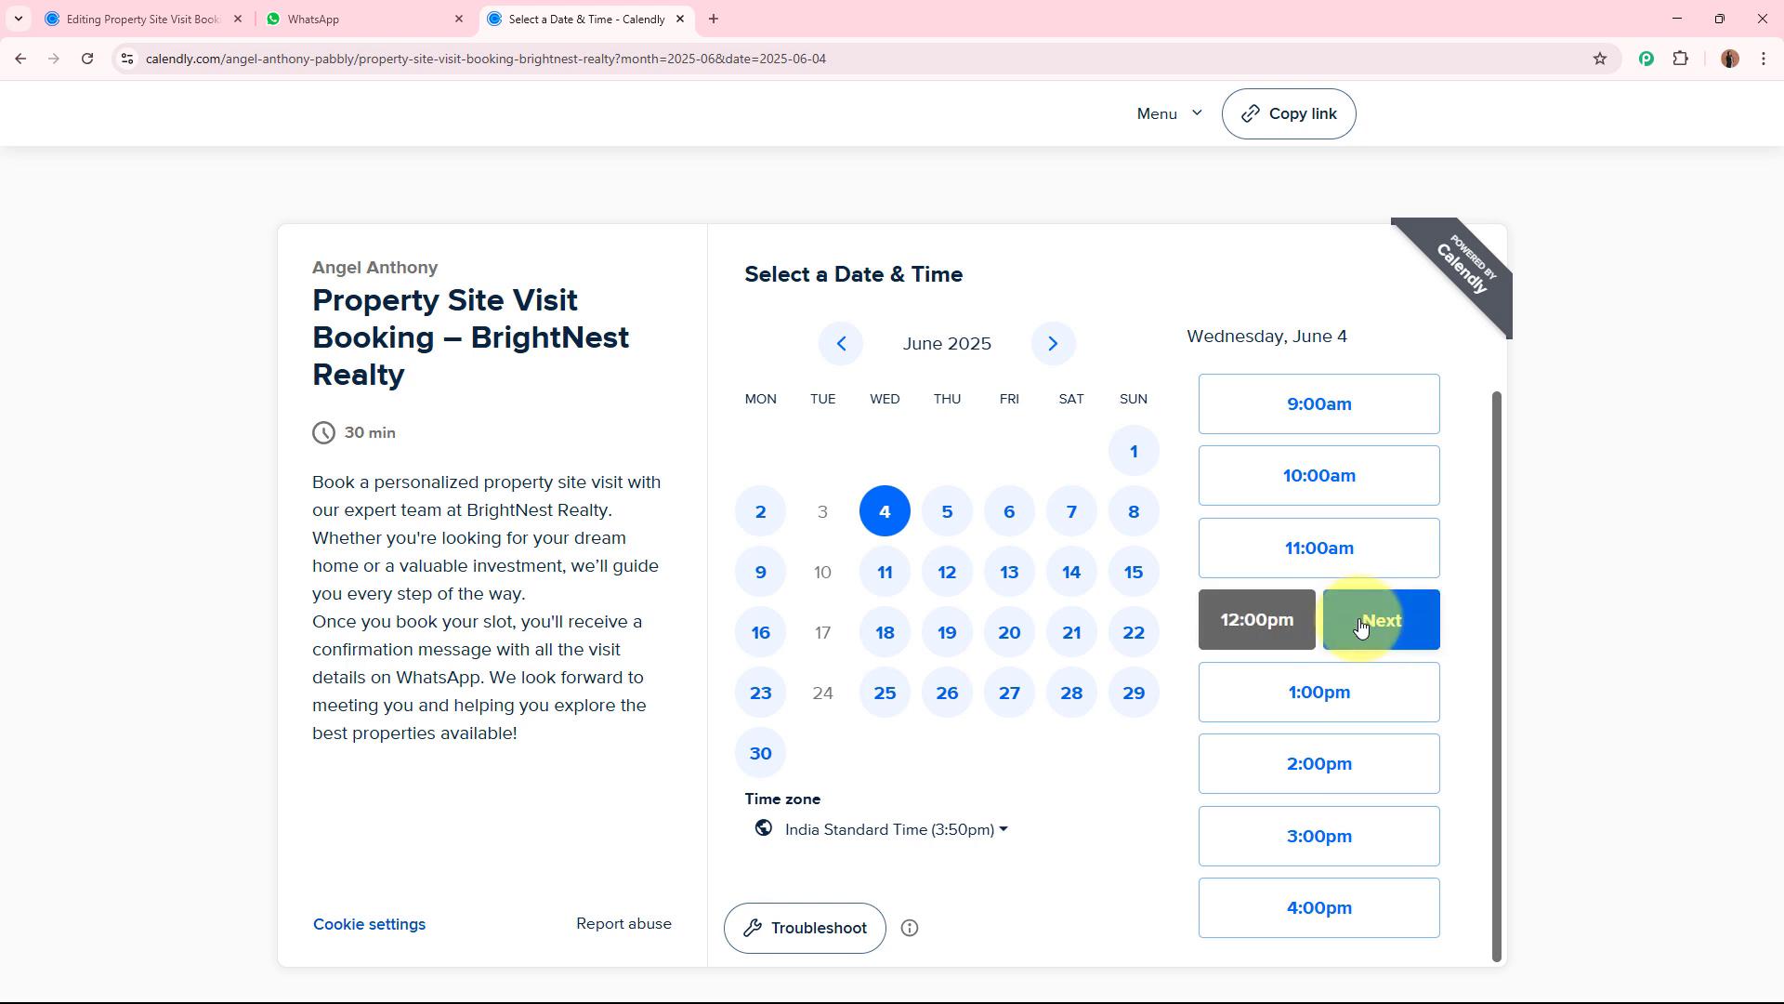
pyautogui.click(1359, 621)
# Enter the invitee's first name and last name in the booking form.
pyautogui.click(855, 331)
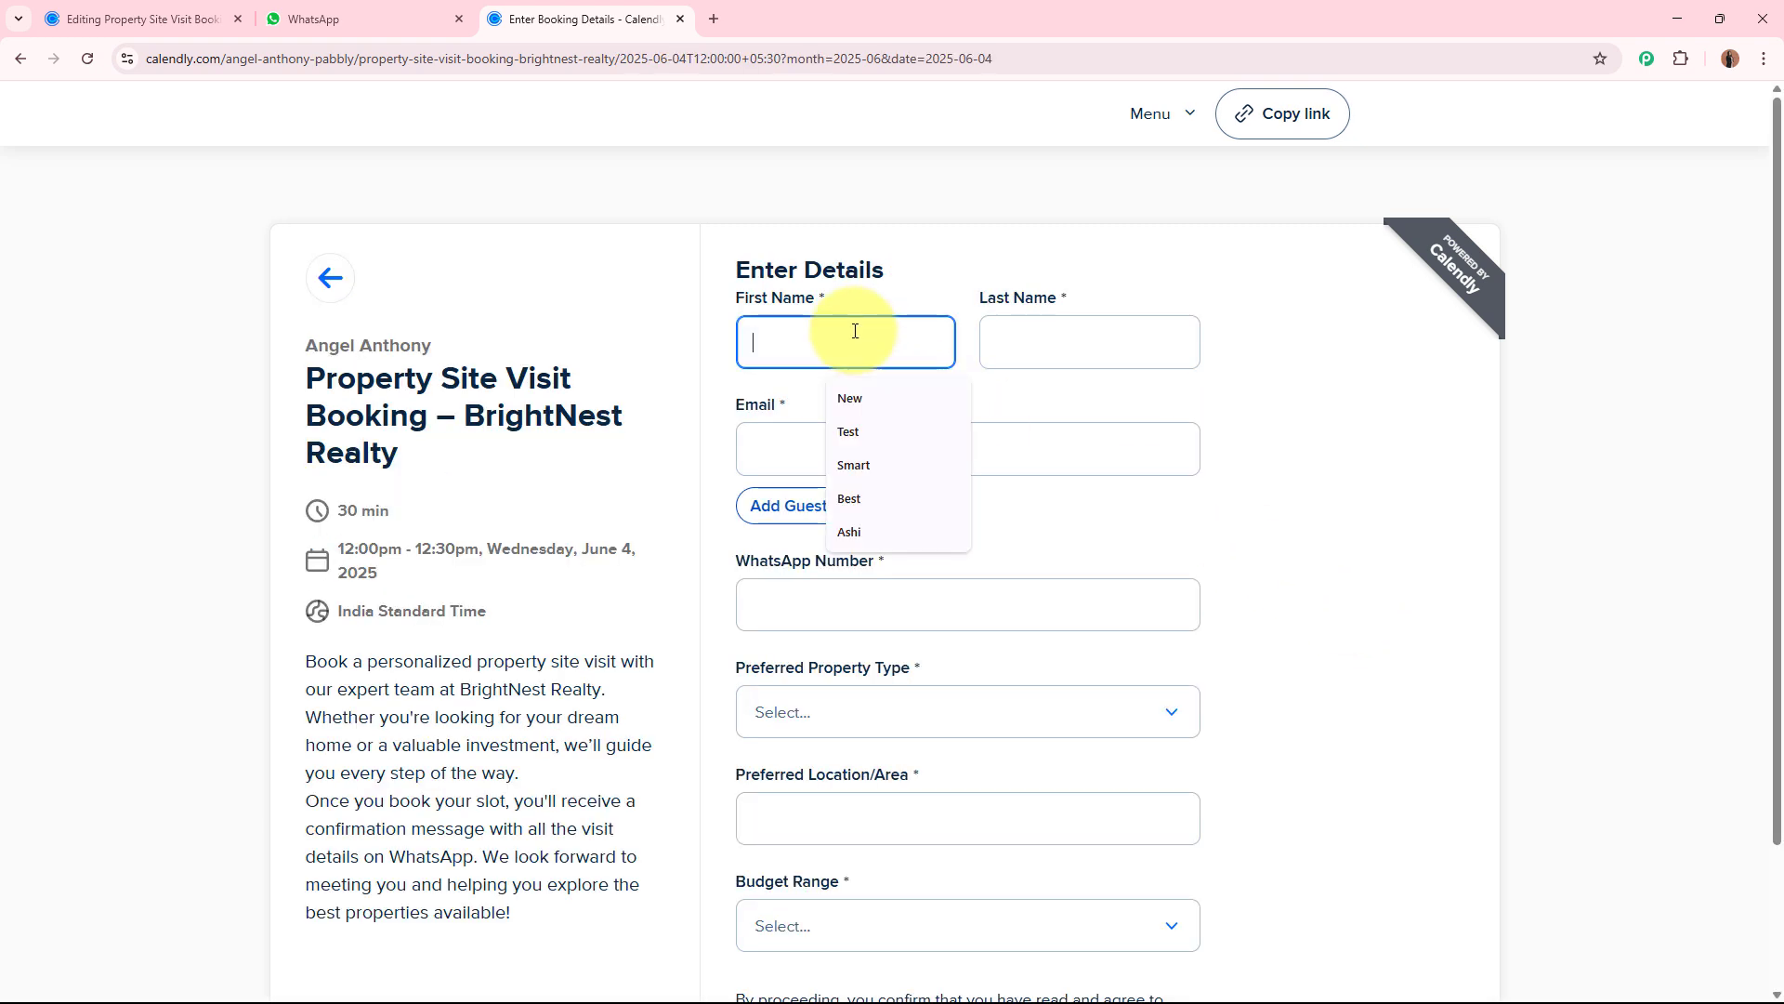
pyautogui.write('nEW')
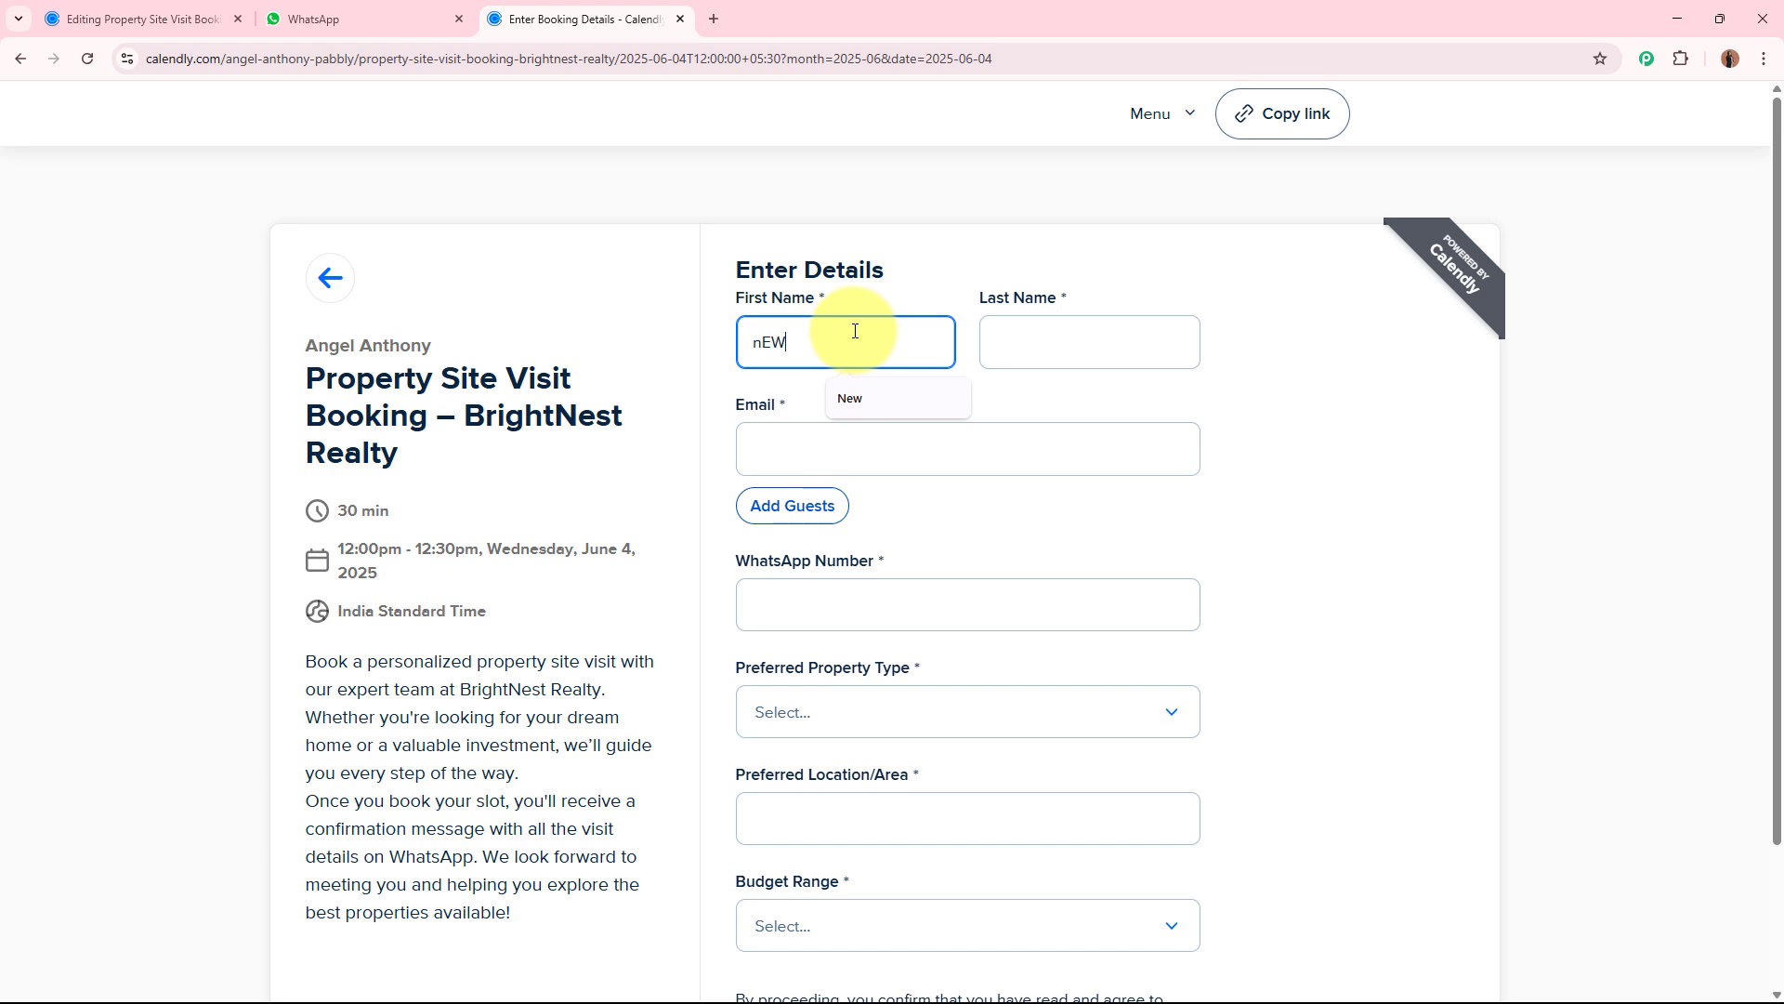
pyautogui.press('BackSpace')
pyautogui.press('BackSpace')
pyautogui.press('BackSpace')
pyautogui.write('New')
pyautogui.click(1075, 351)
pyautogui.write('U')
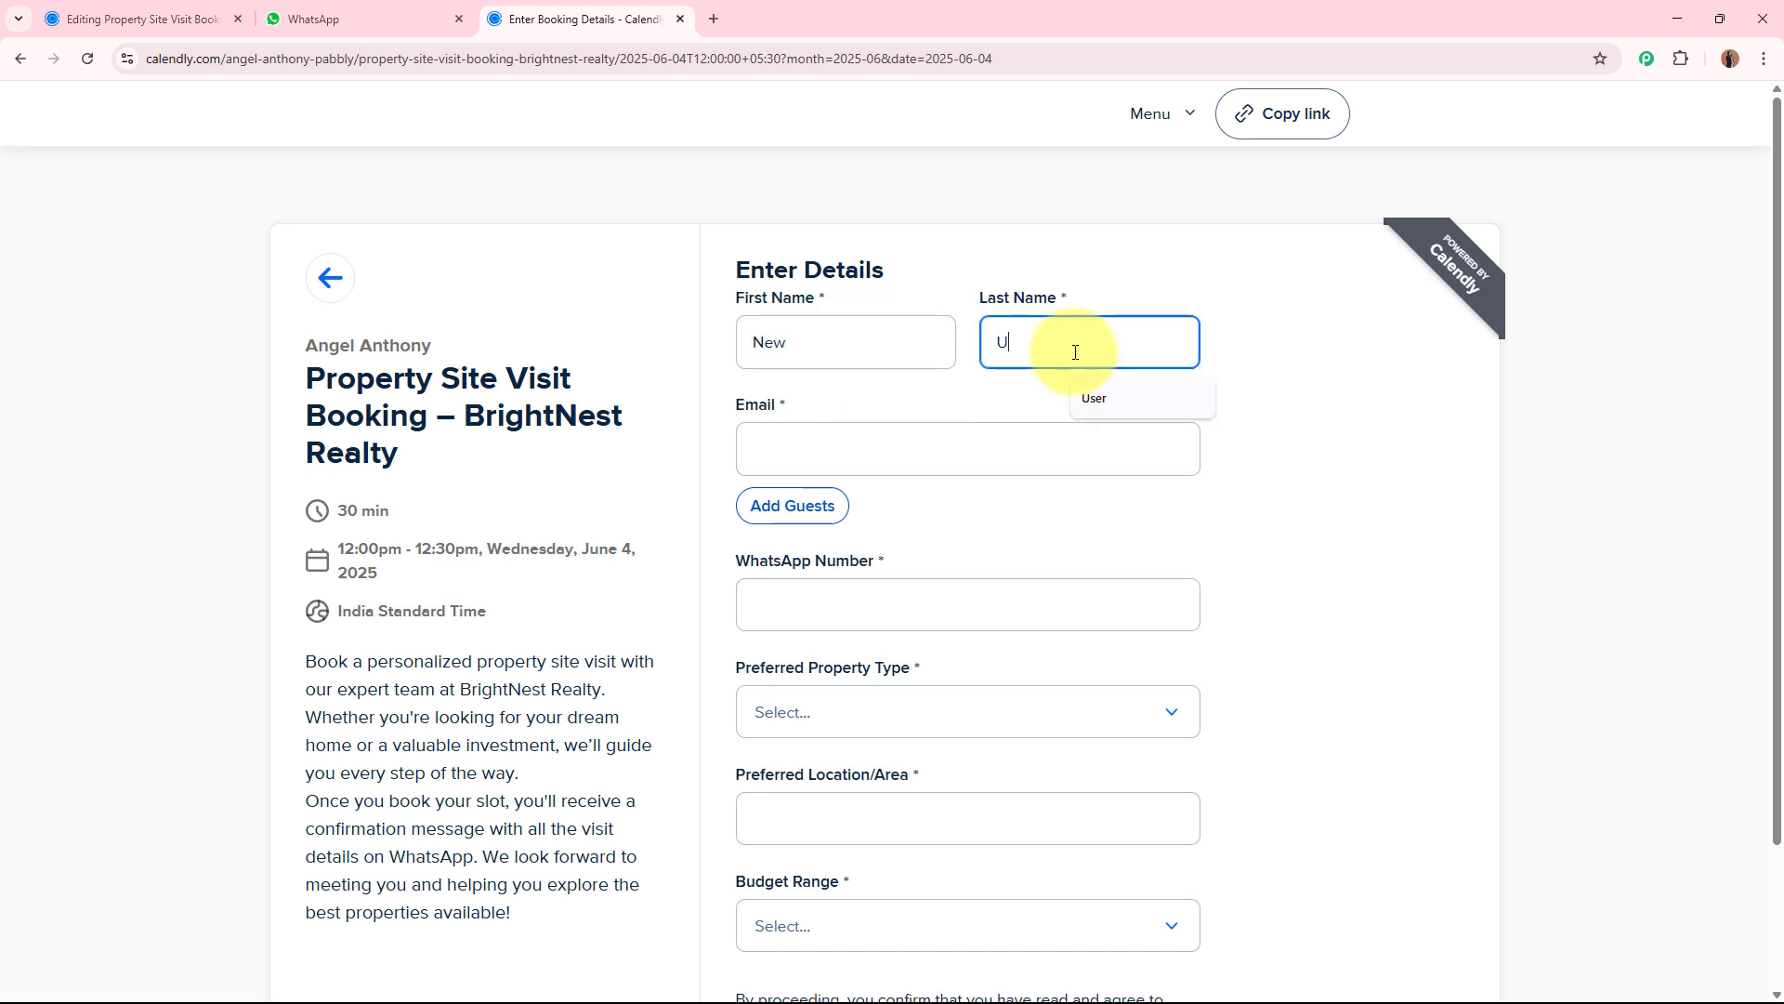
pyautogui.write('ser')
# Fill in the invitee's email address and WhatsApp number.
pyautogui.click(1045, 435)
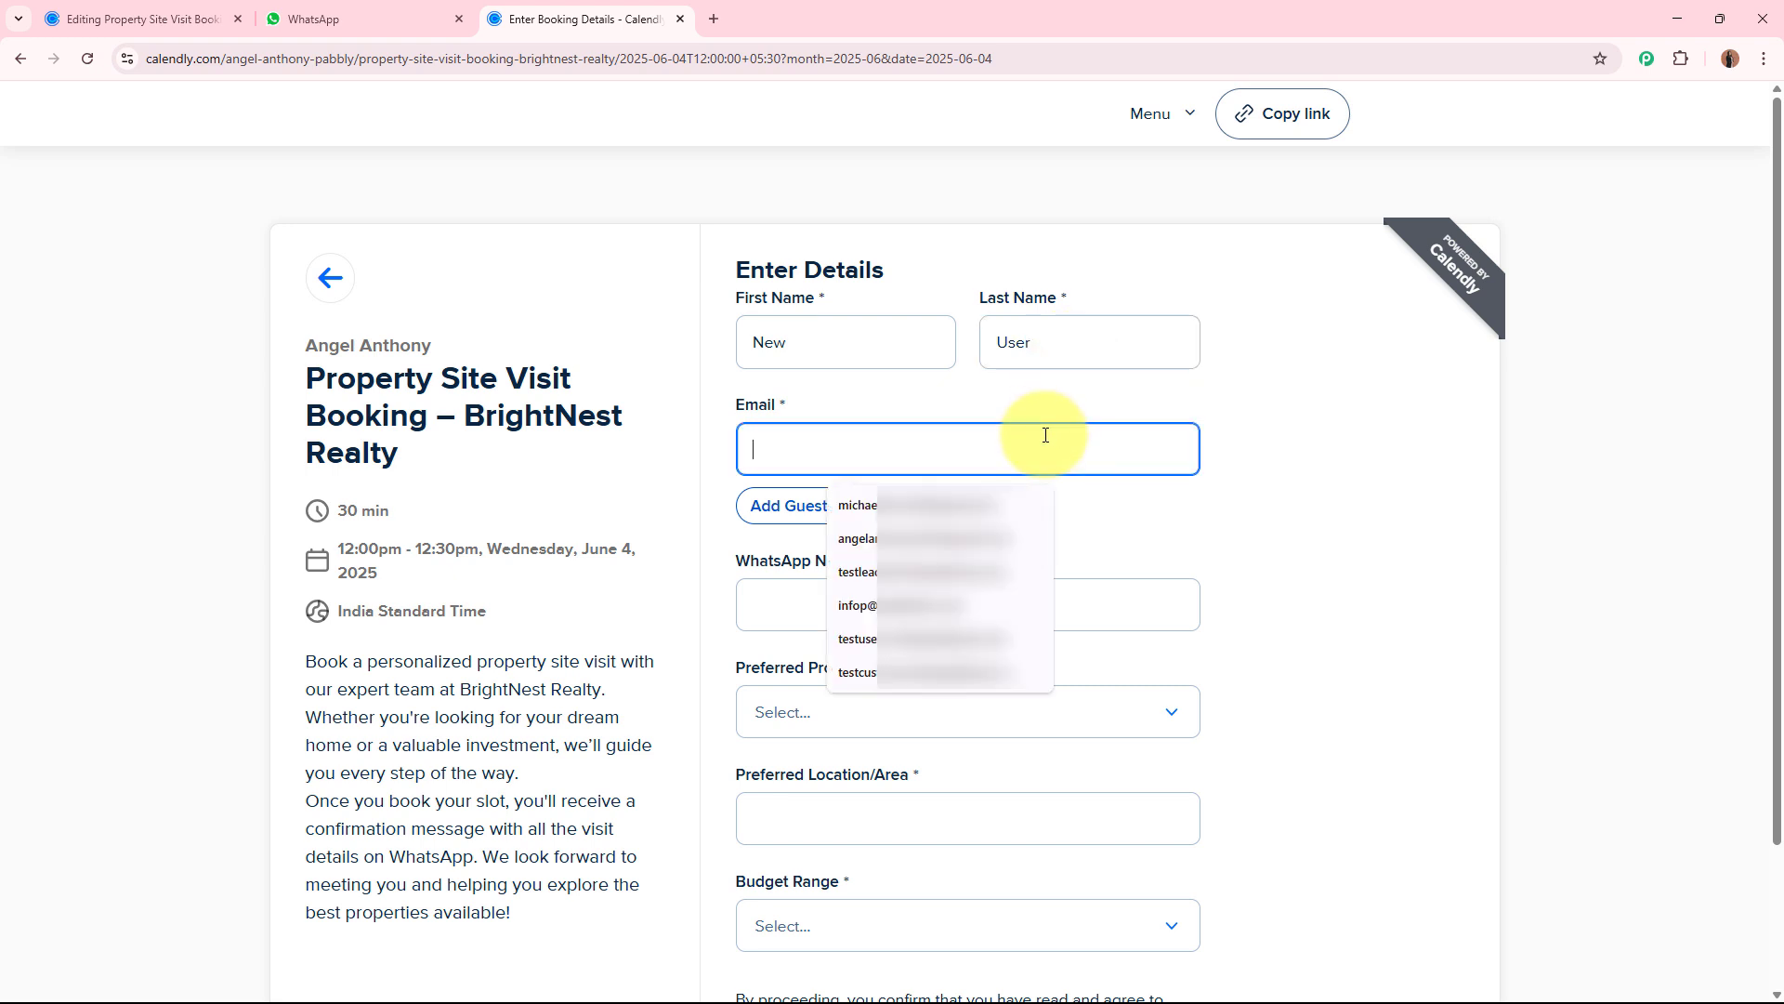
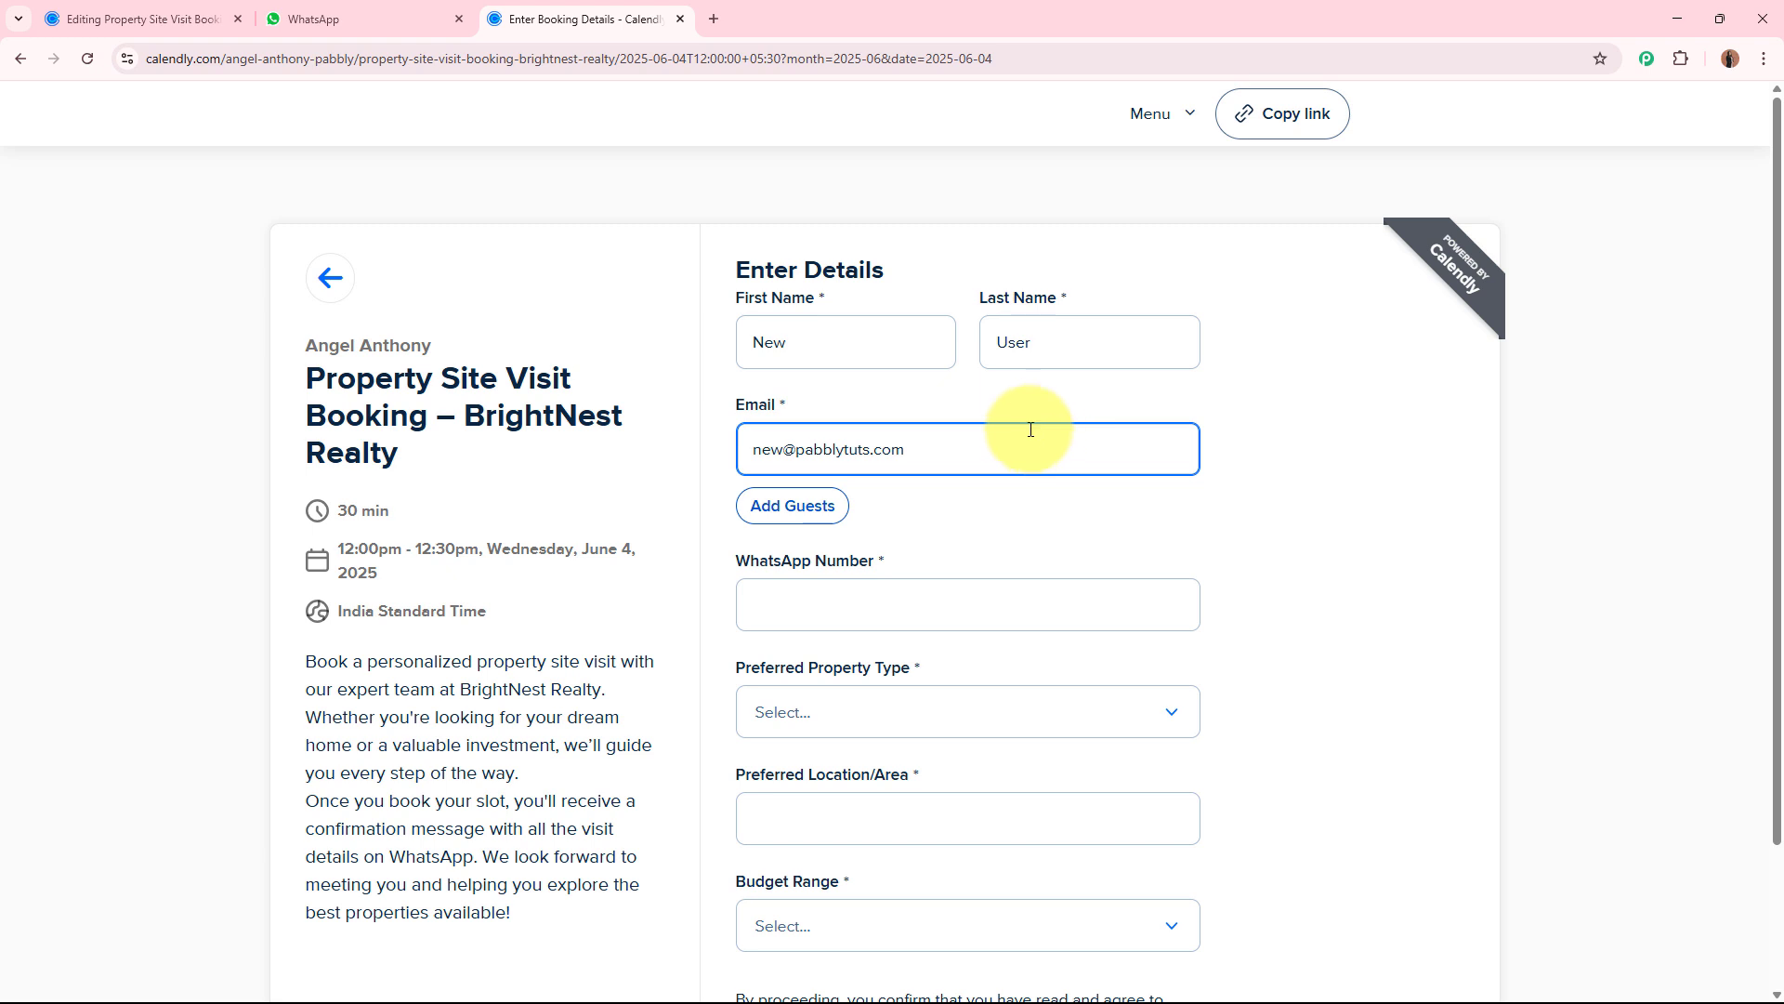
pyautogui.click(957, 611)
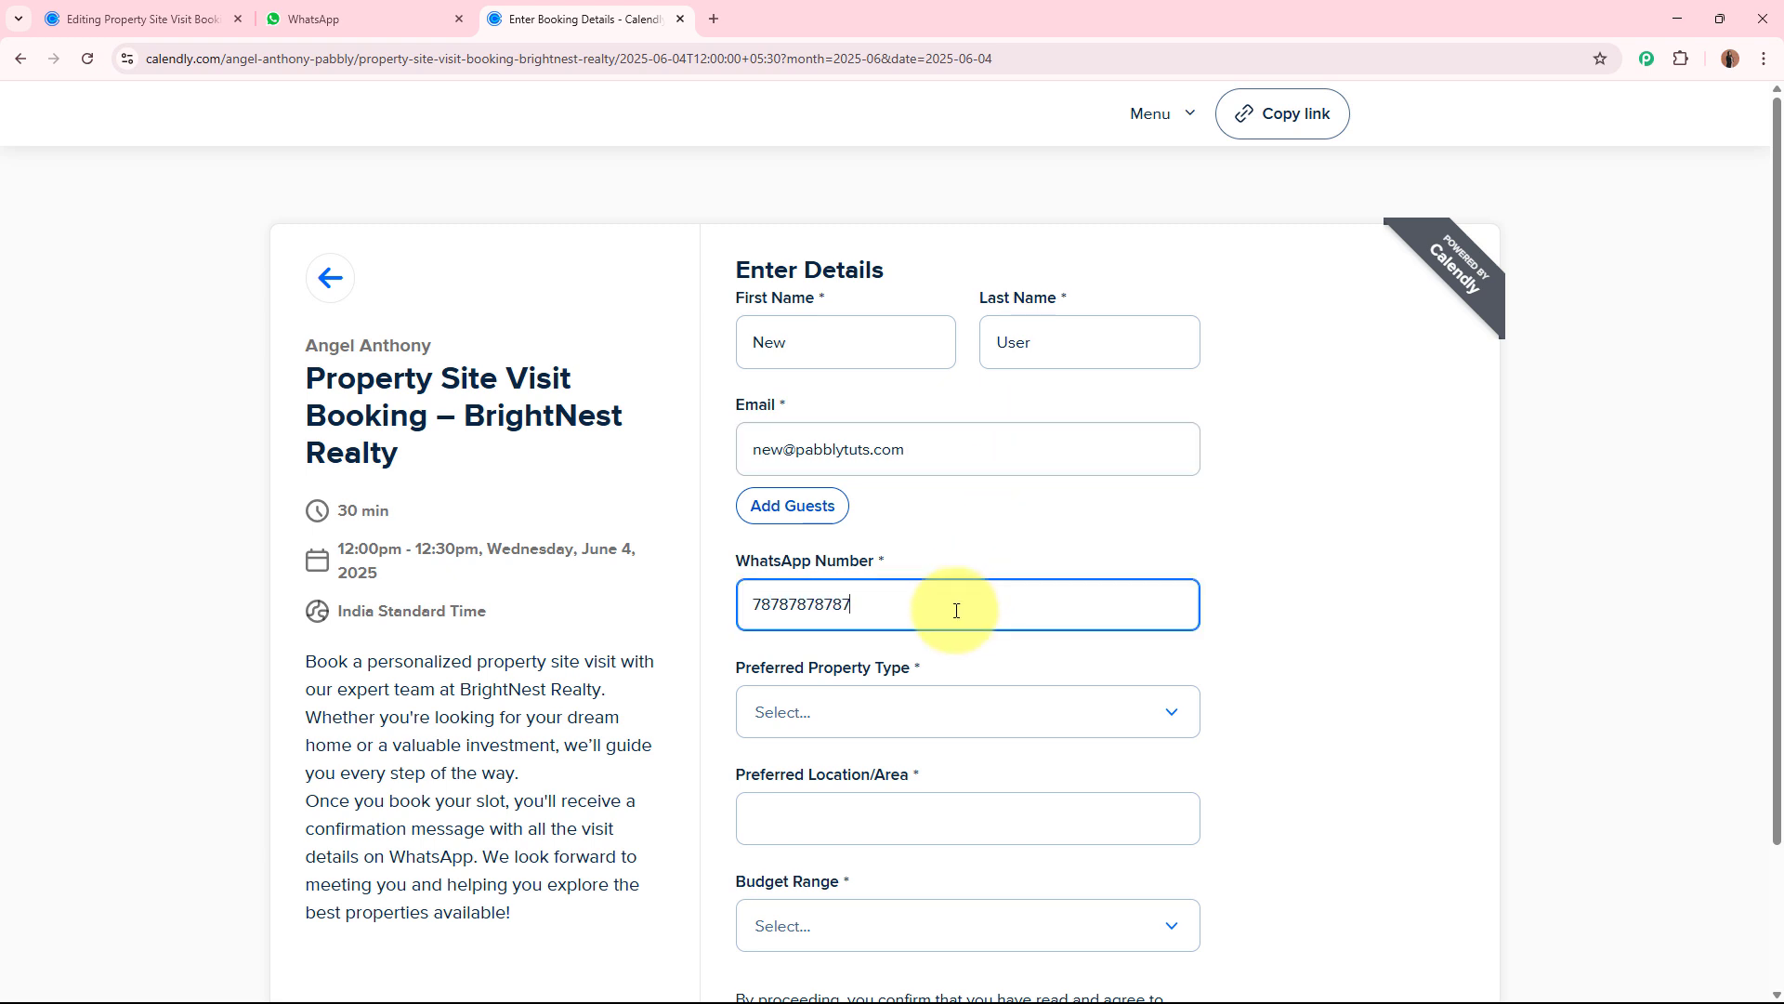
# Set the preferred property type to Apartment, the preferred location to Indore and the budget range to ₹50 Lakhs – ₹1 Crore.
pyautogui.click(817, 718)
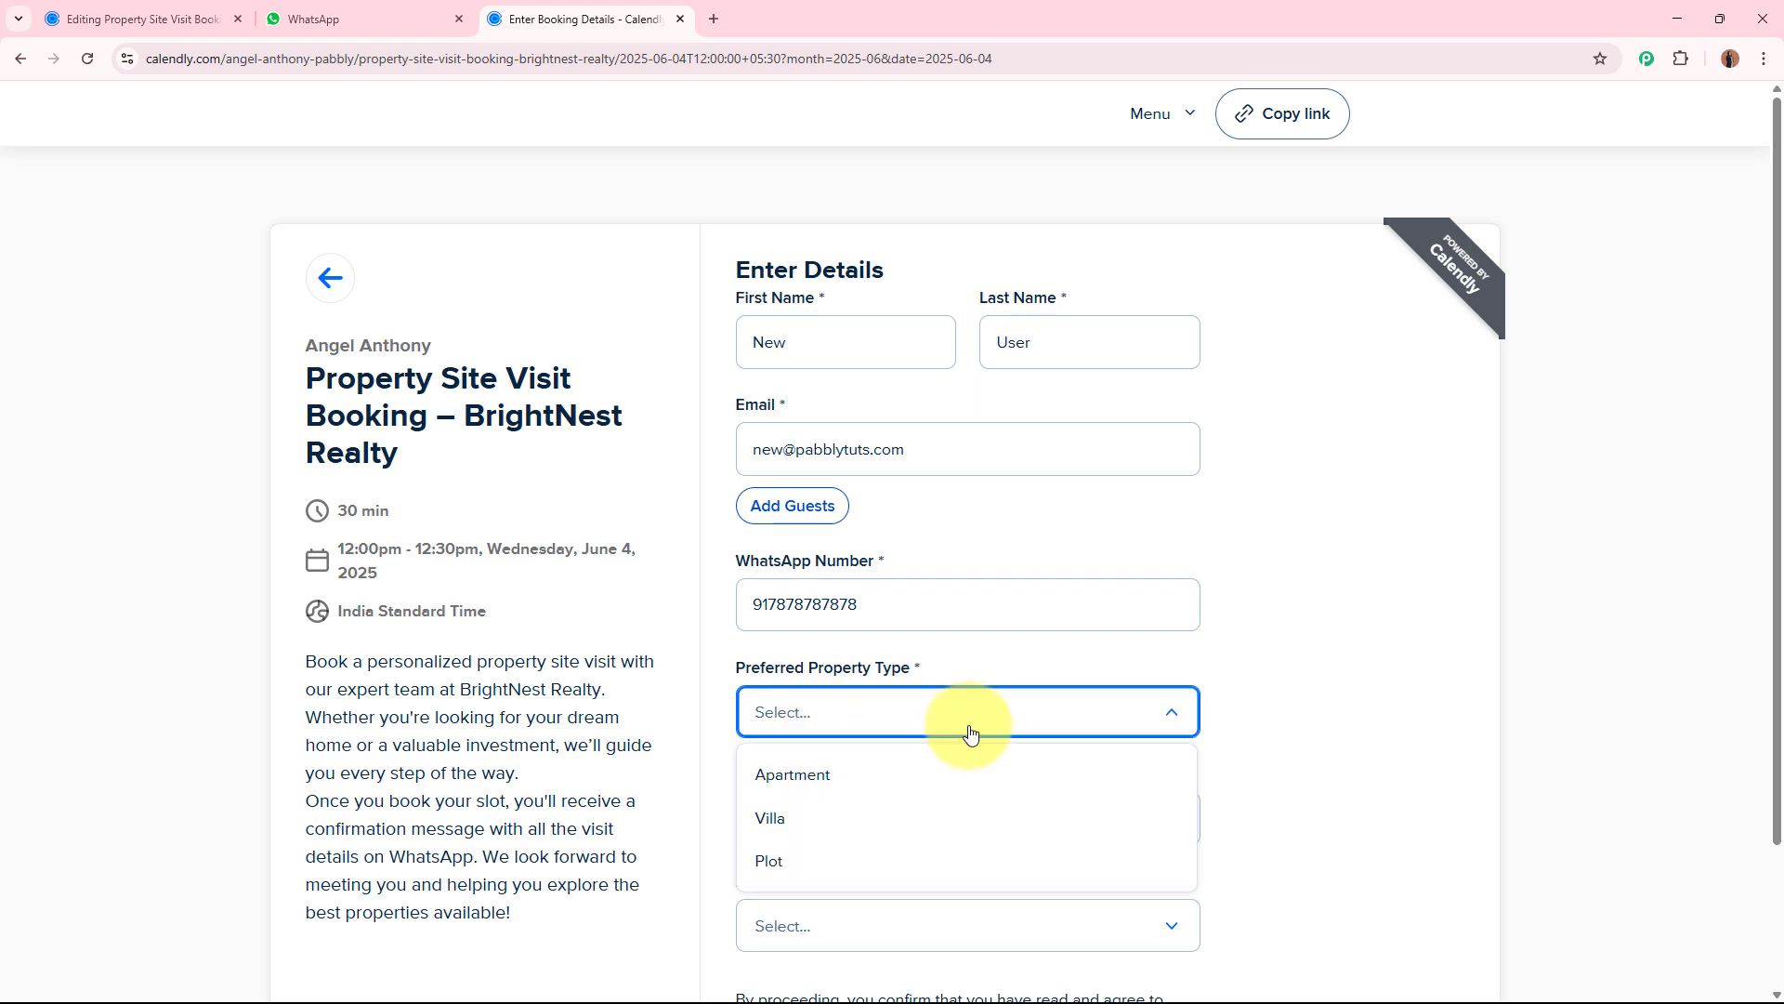
pyautogui.click(887, 781)
pyautogui.scroll(-3, 1430, 717)
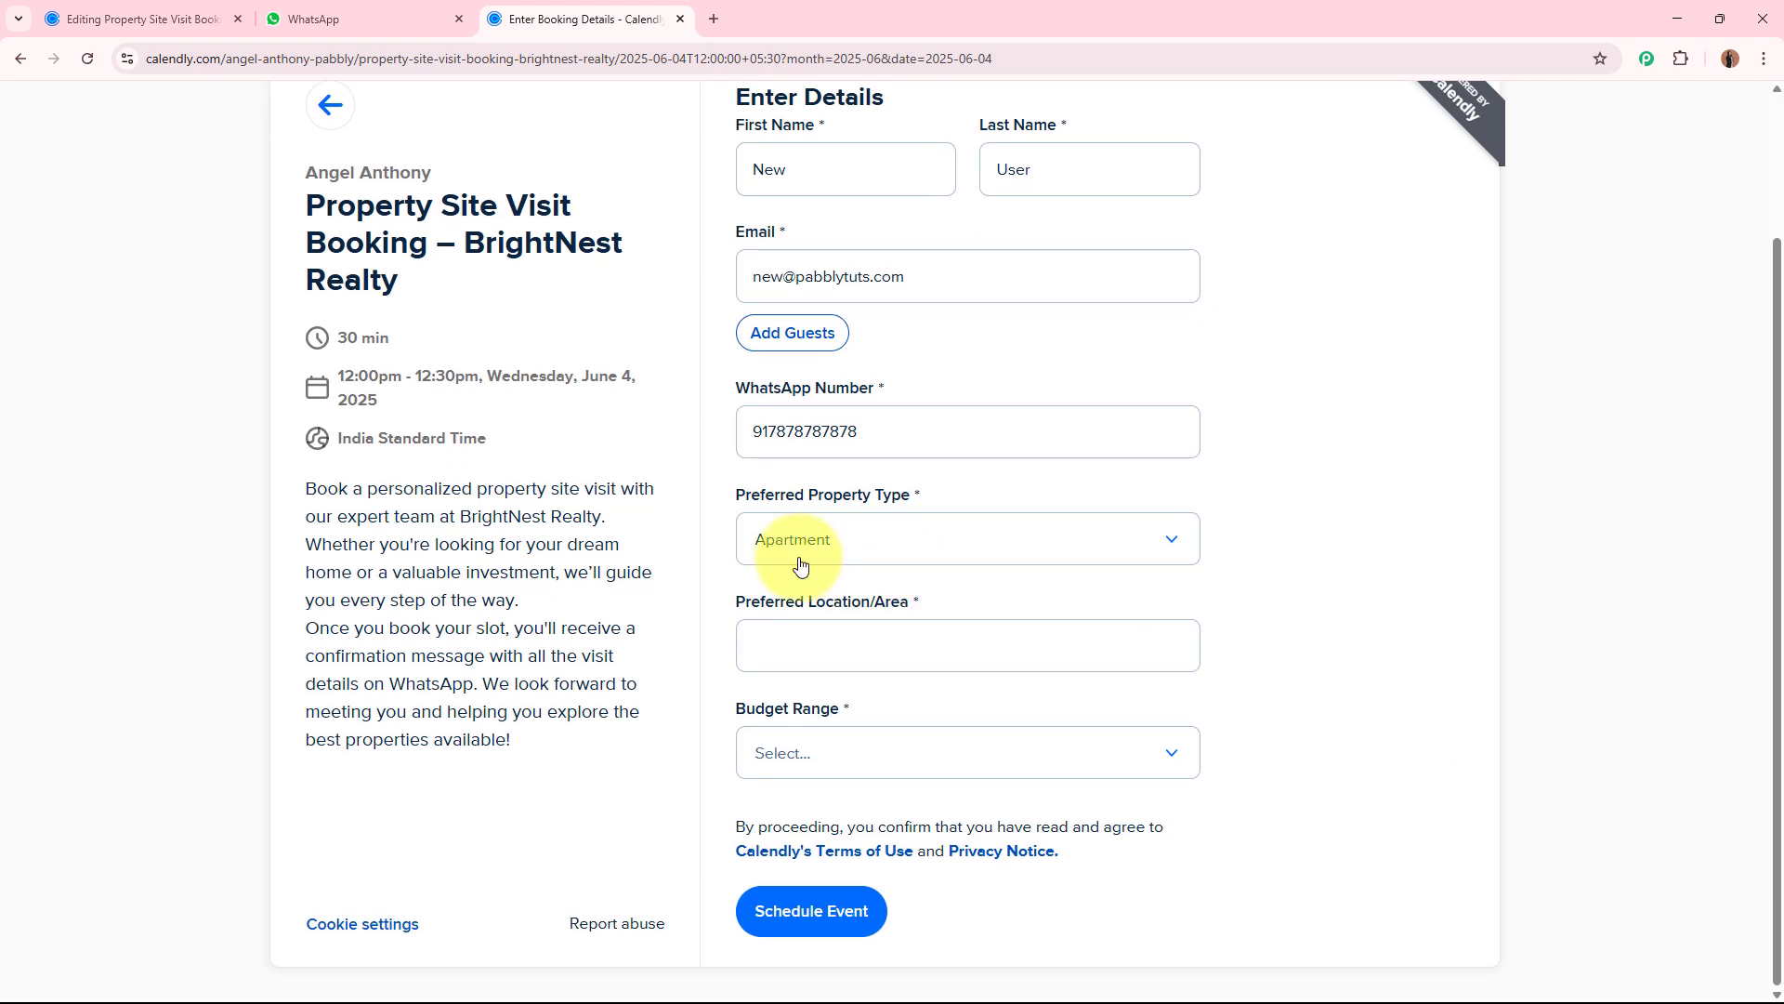
pyautogui.click(815, 651)
pyautogui.write('Indore')
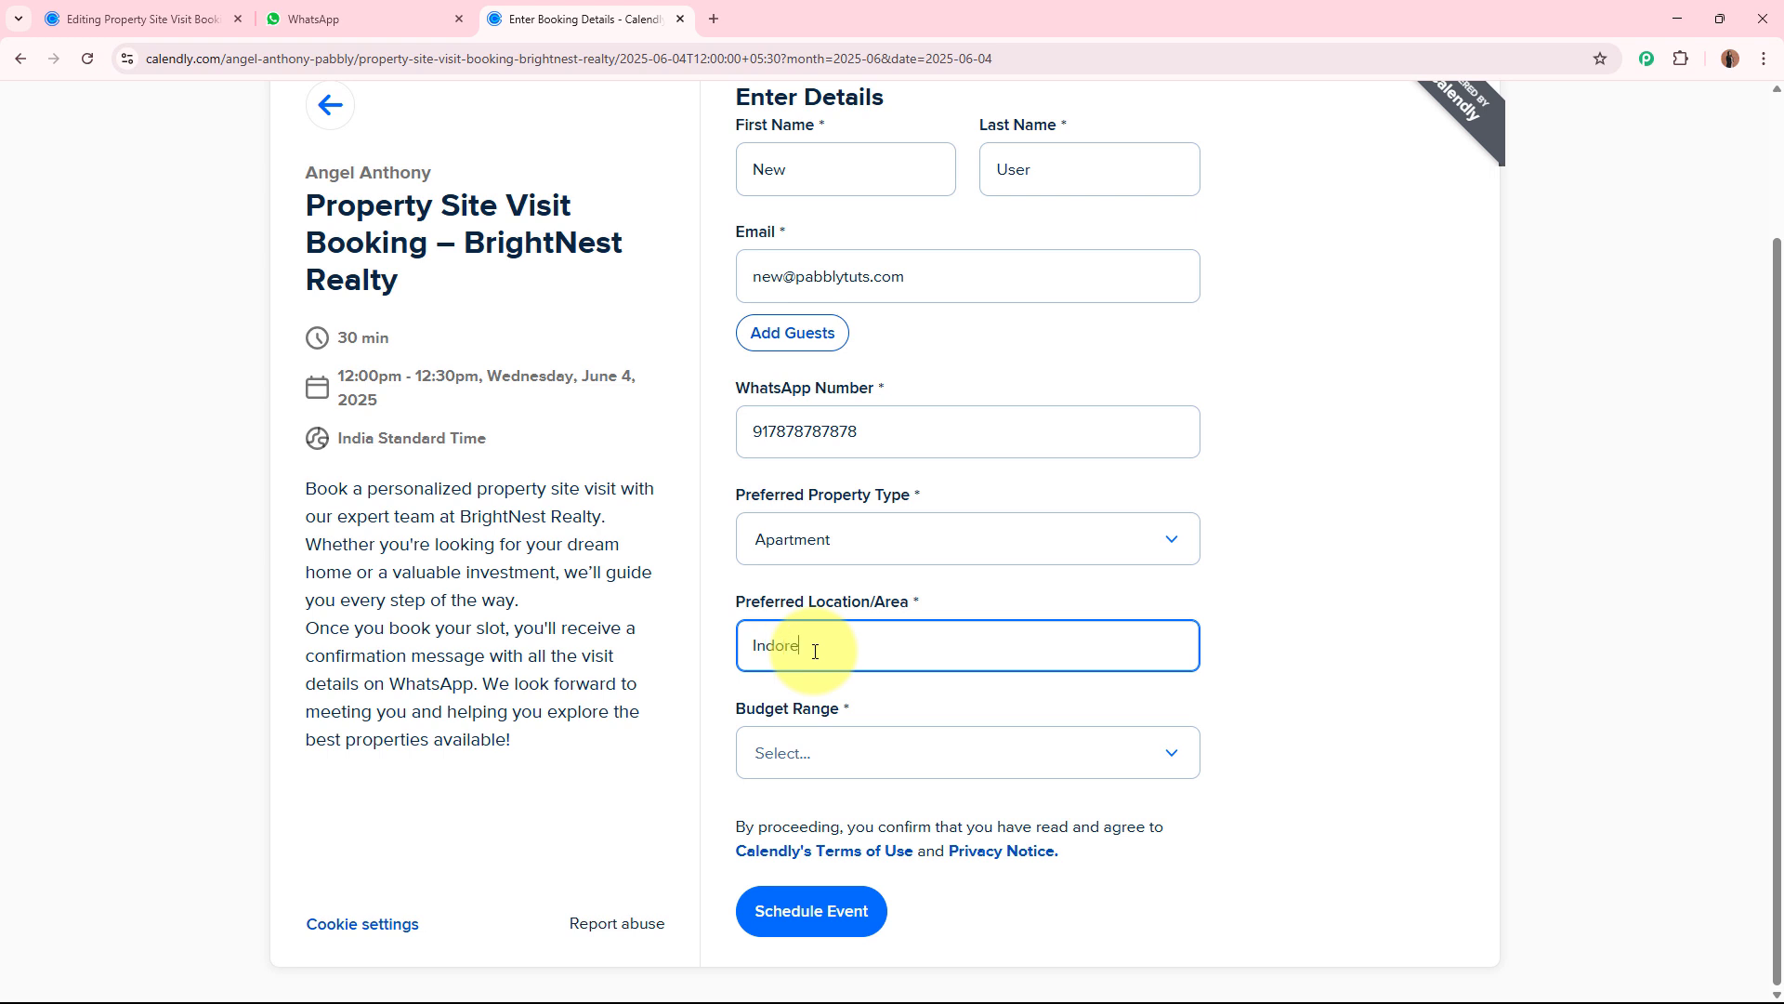
pyautogui.click(808, 779)
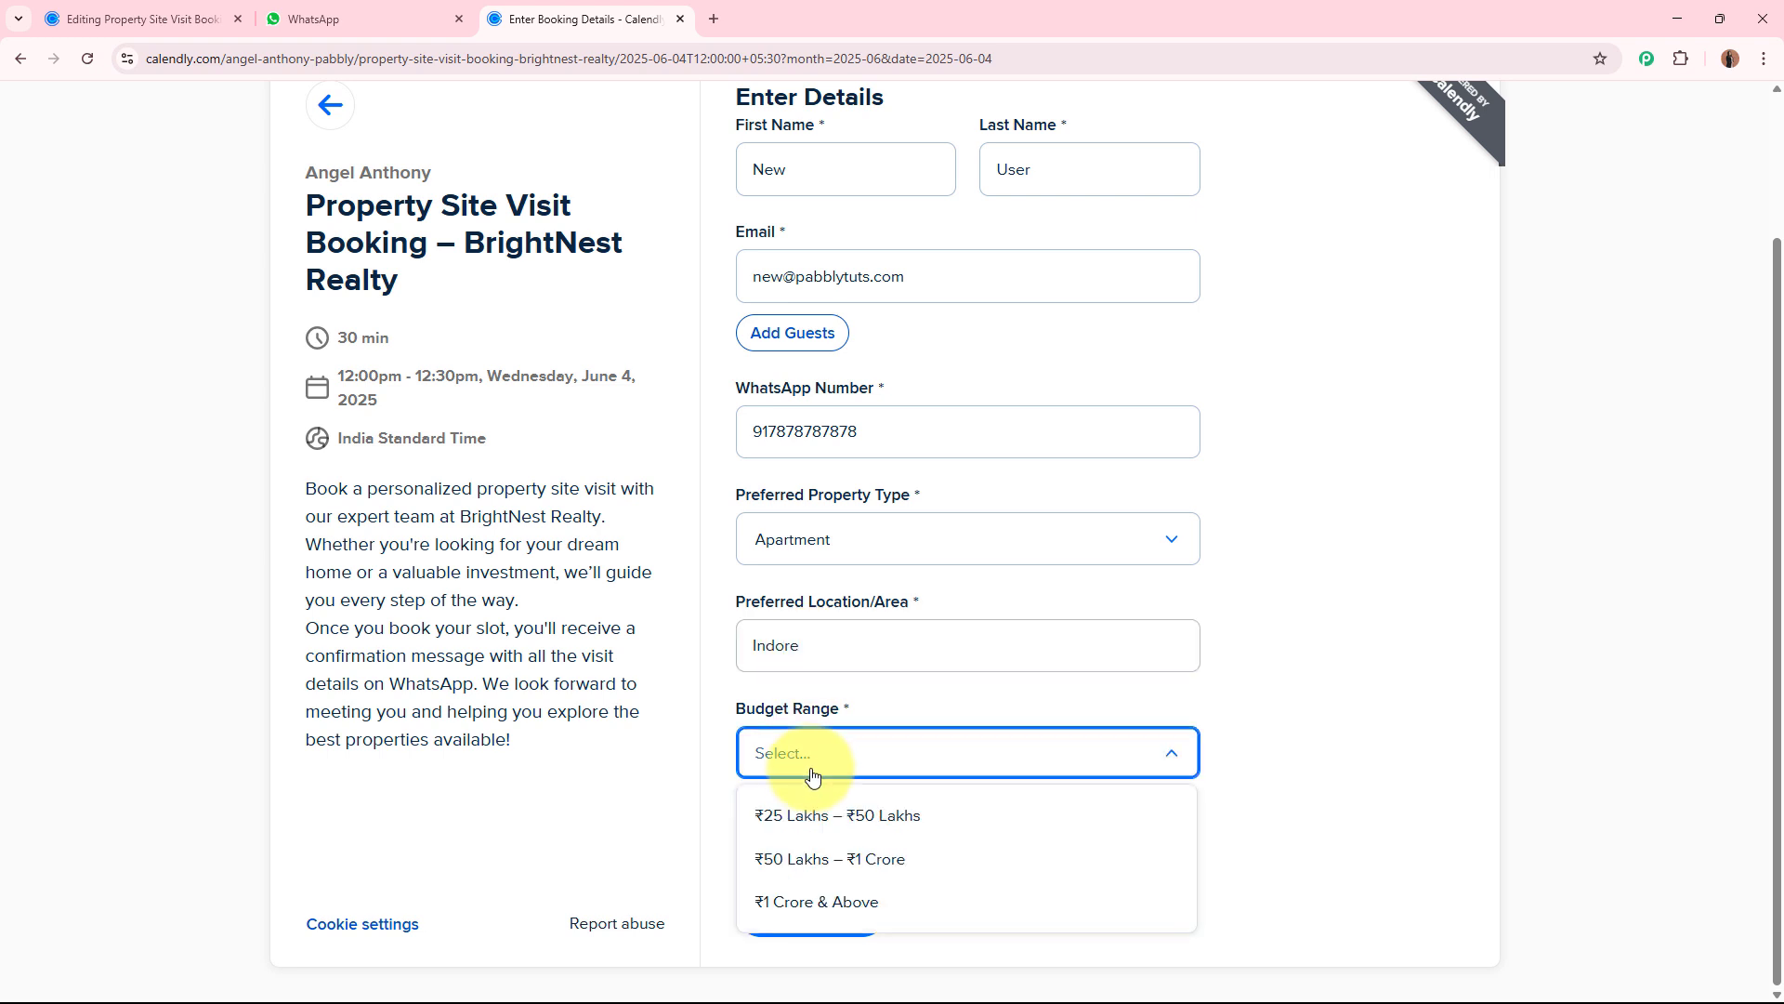
pyautogui.click(944, 859)
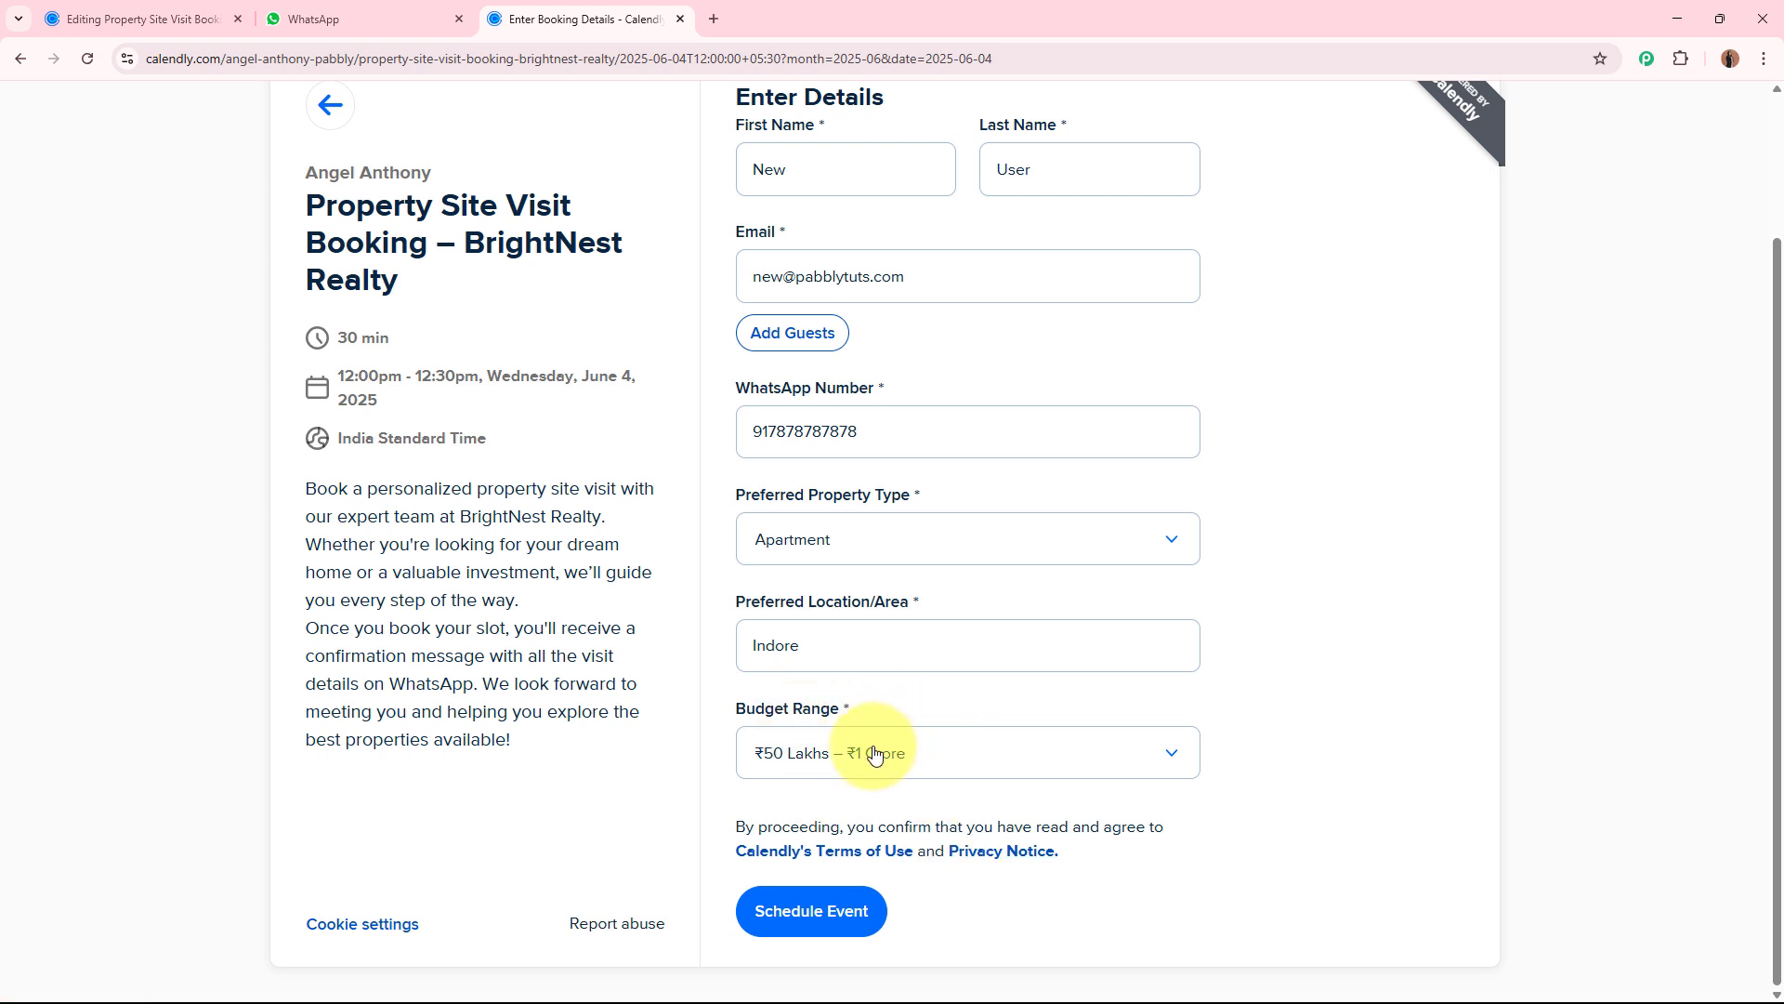
# Review the completed booking details and schedule the event.
pyautogui.scroll(2, 1361, 726)
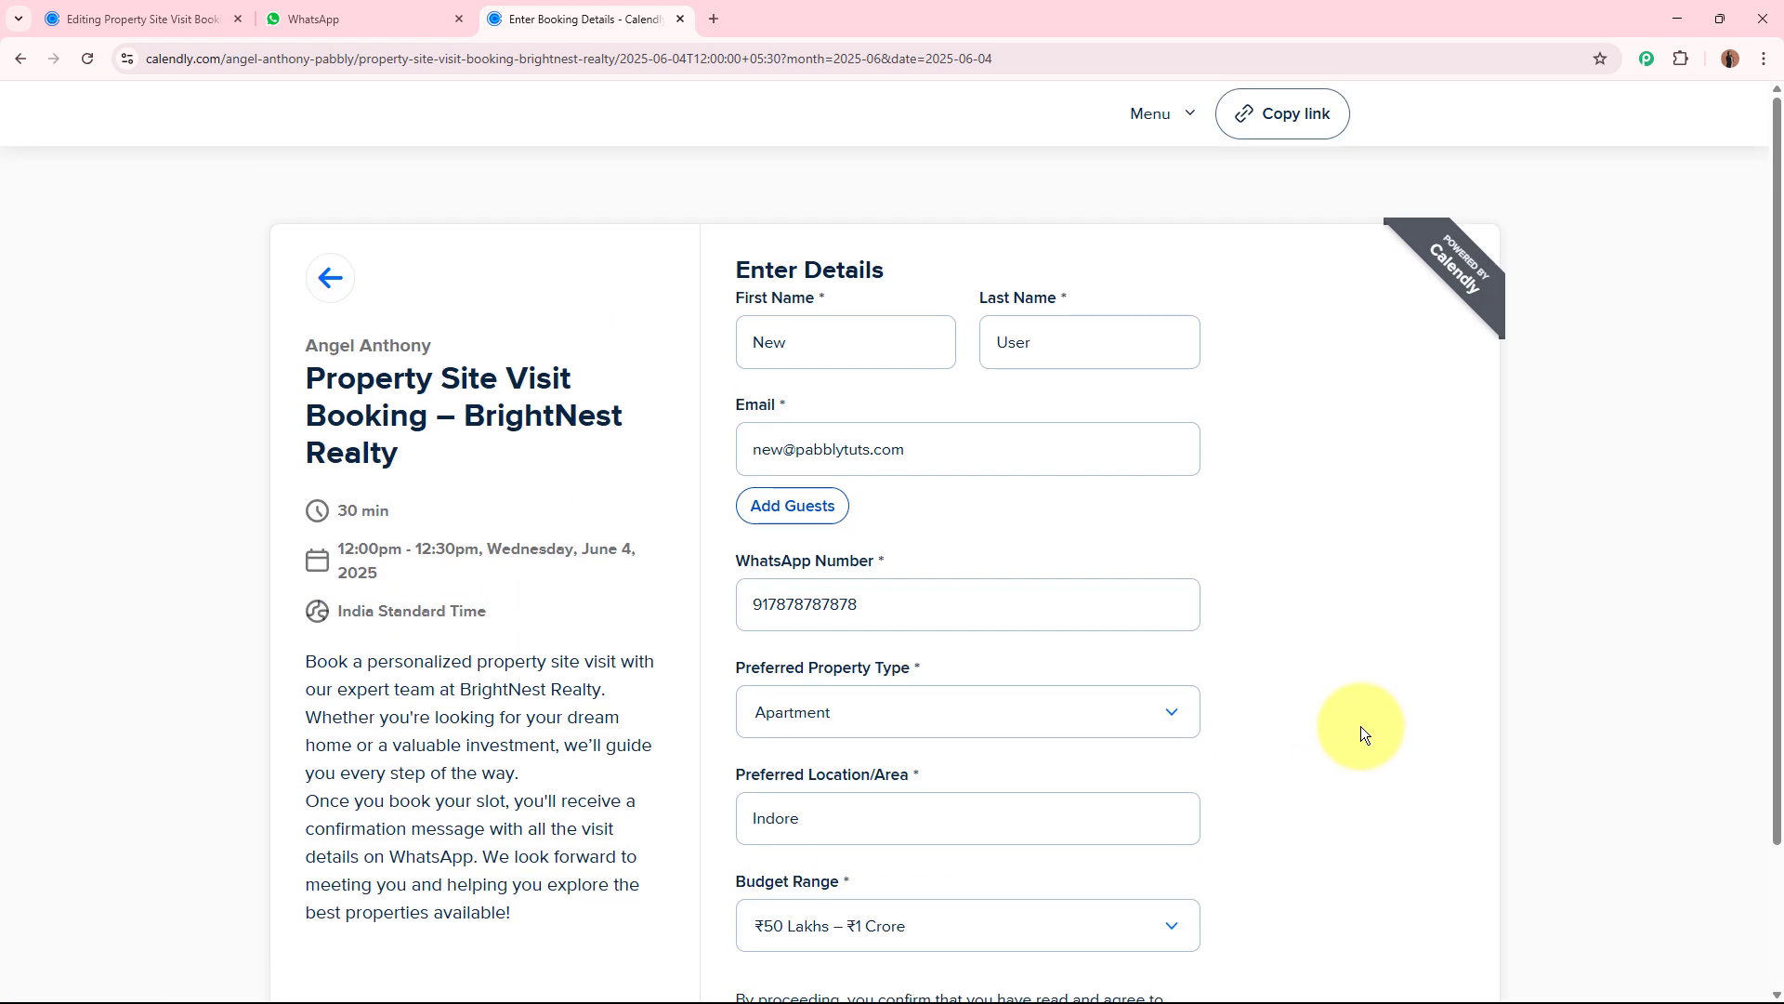
pyautogui.scroll(-2, 1361, 727)
pyautogui.click(783, 910)
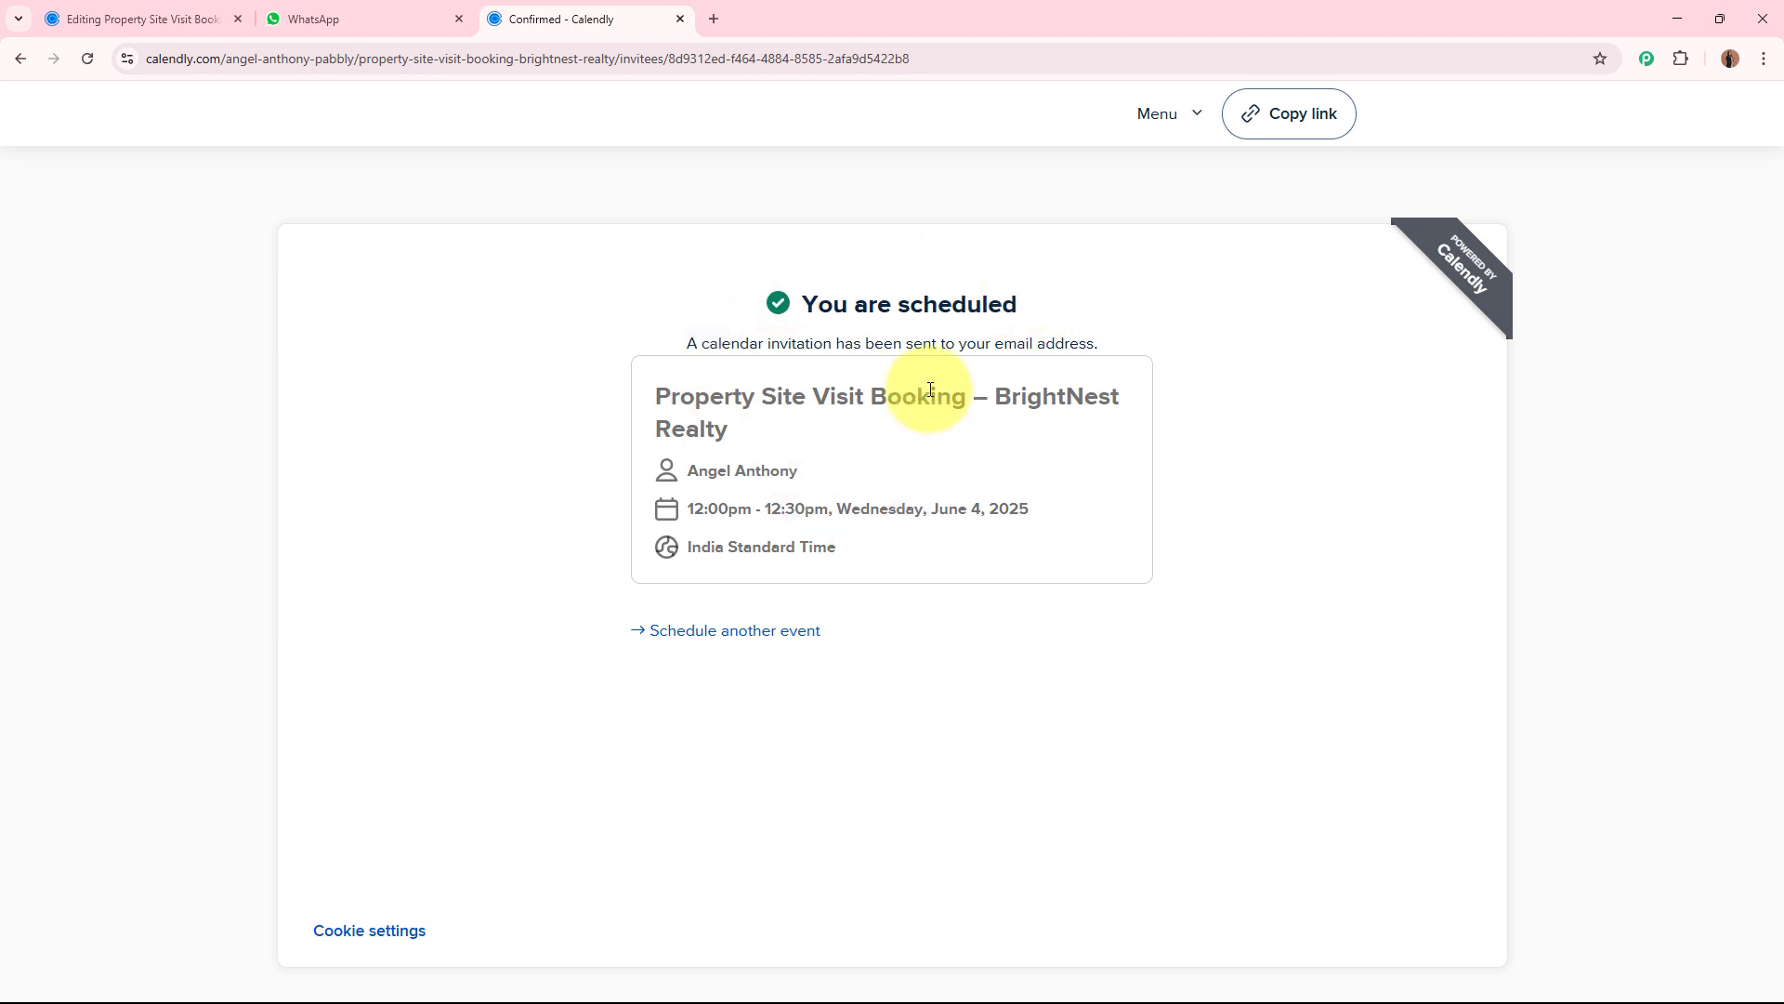
# Switch to WhatsApp Web and read the message received in the Pabbly Chatflow Bot chat.
pyautogui.click(317, 19)
pyautogui.click(354, 358)
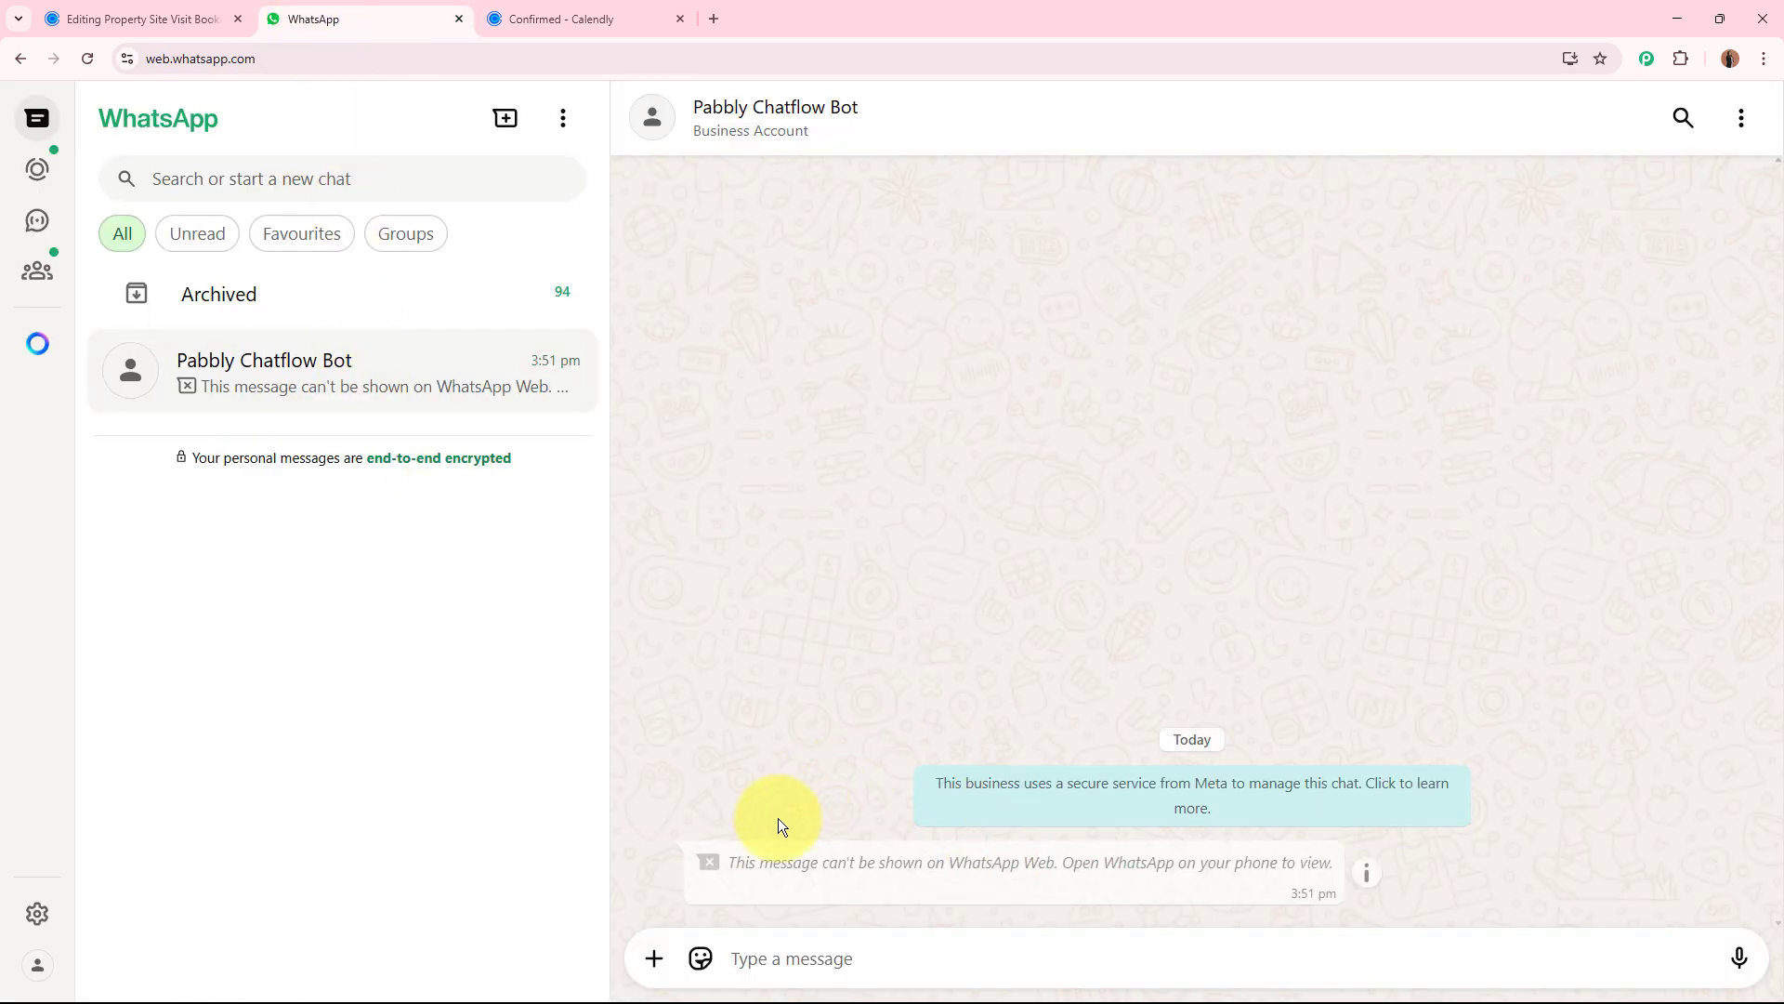
pyautogui.moveTo(729, 857); pyautogui.dragTo(1054, 861)
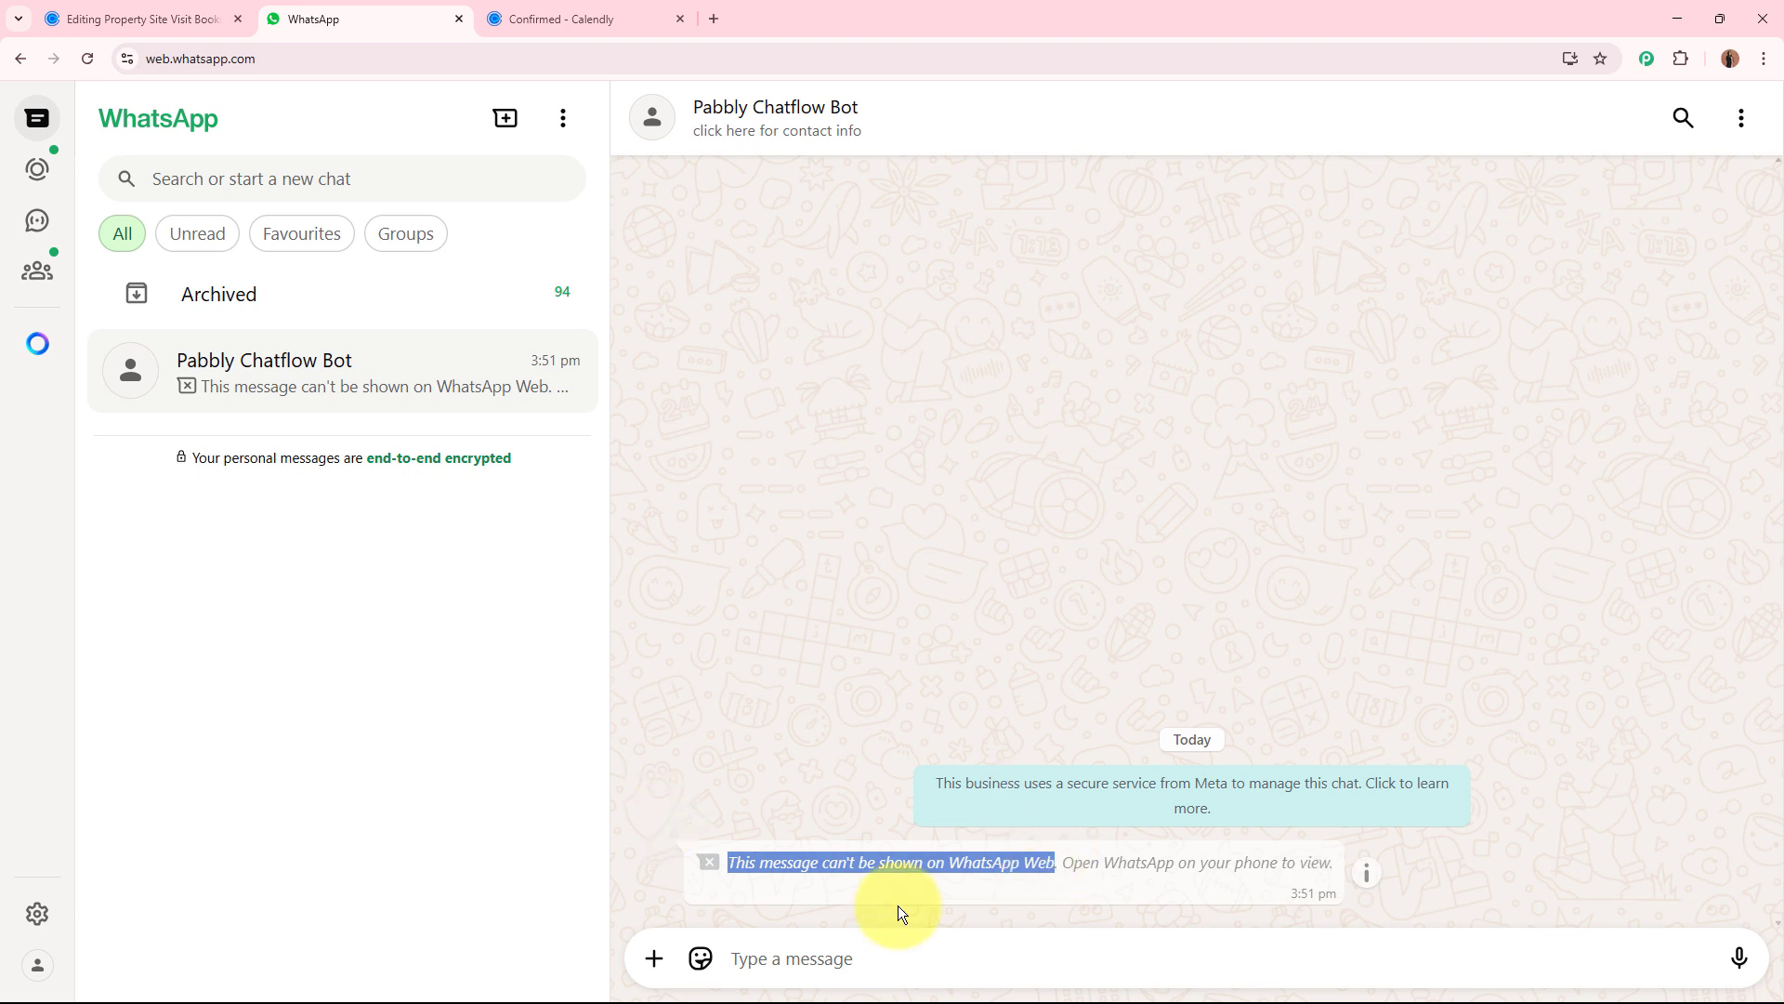
pyautogui.click(820, 861)
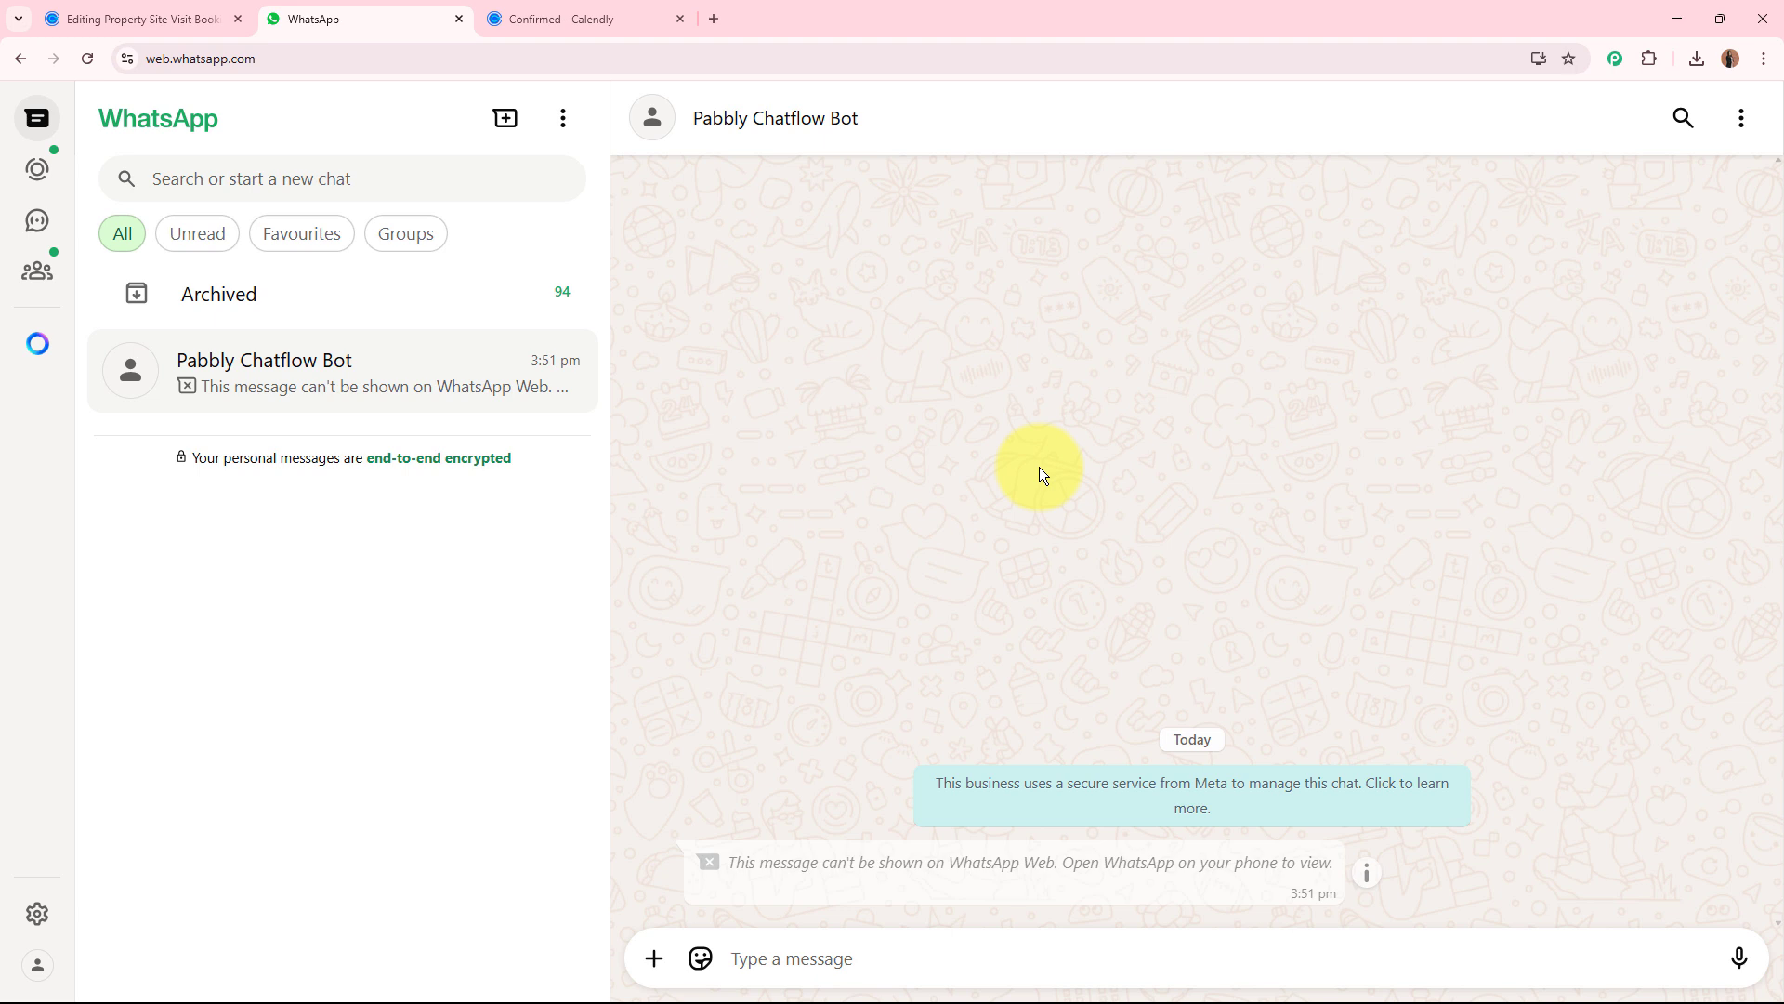
pyautogui.click(716, 18)
pyautogui.write('www.pa')
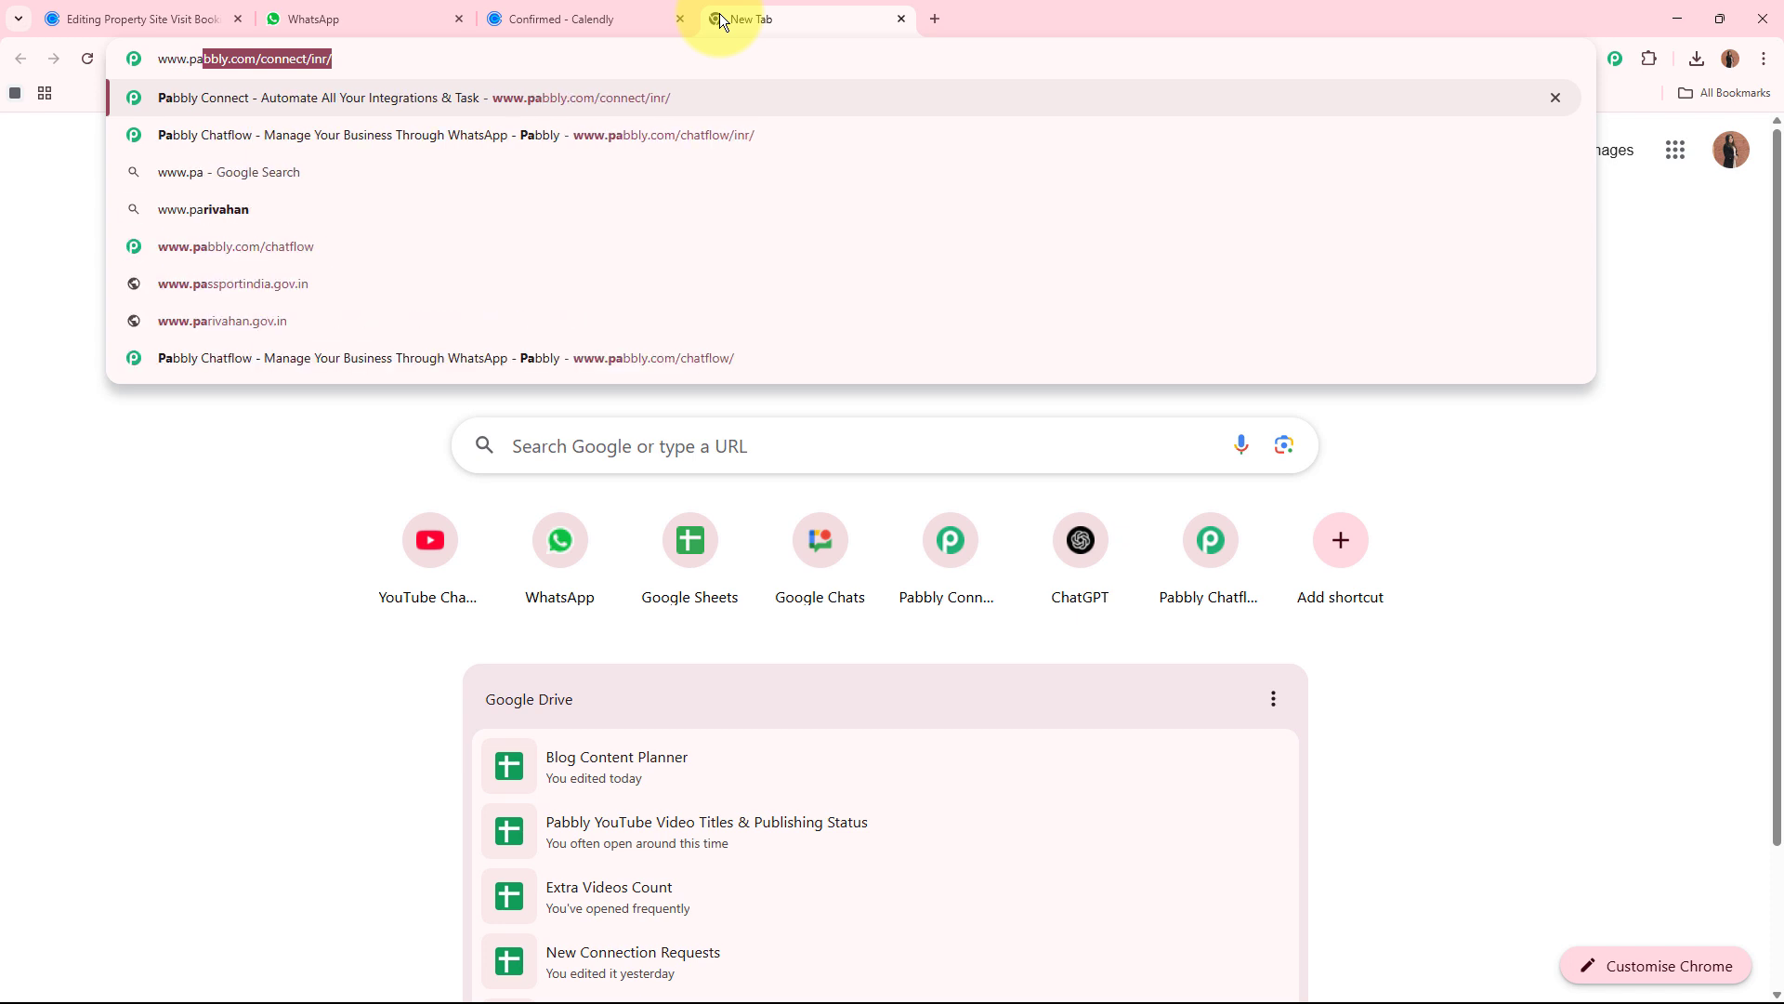
pyautogui.write('bbly.co')
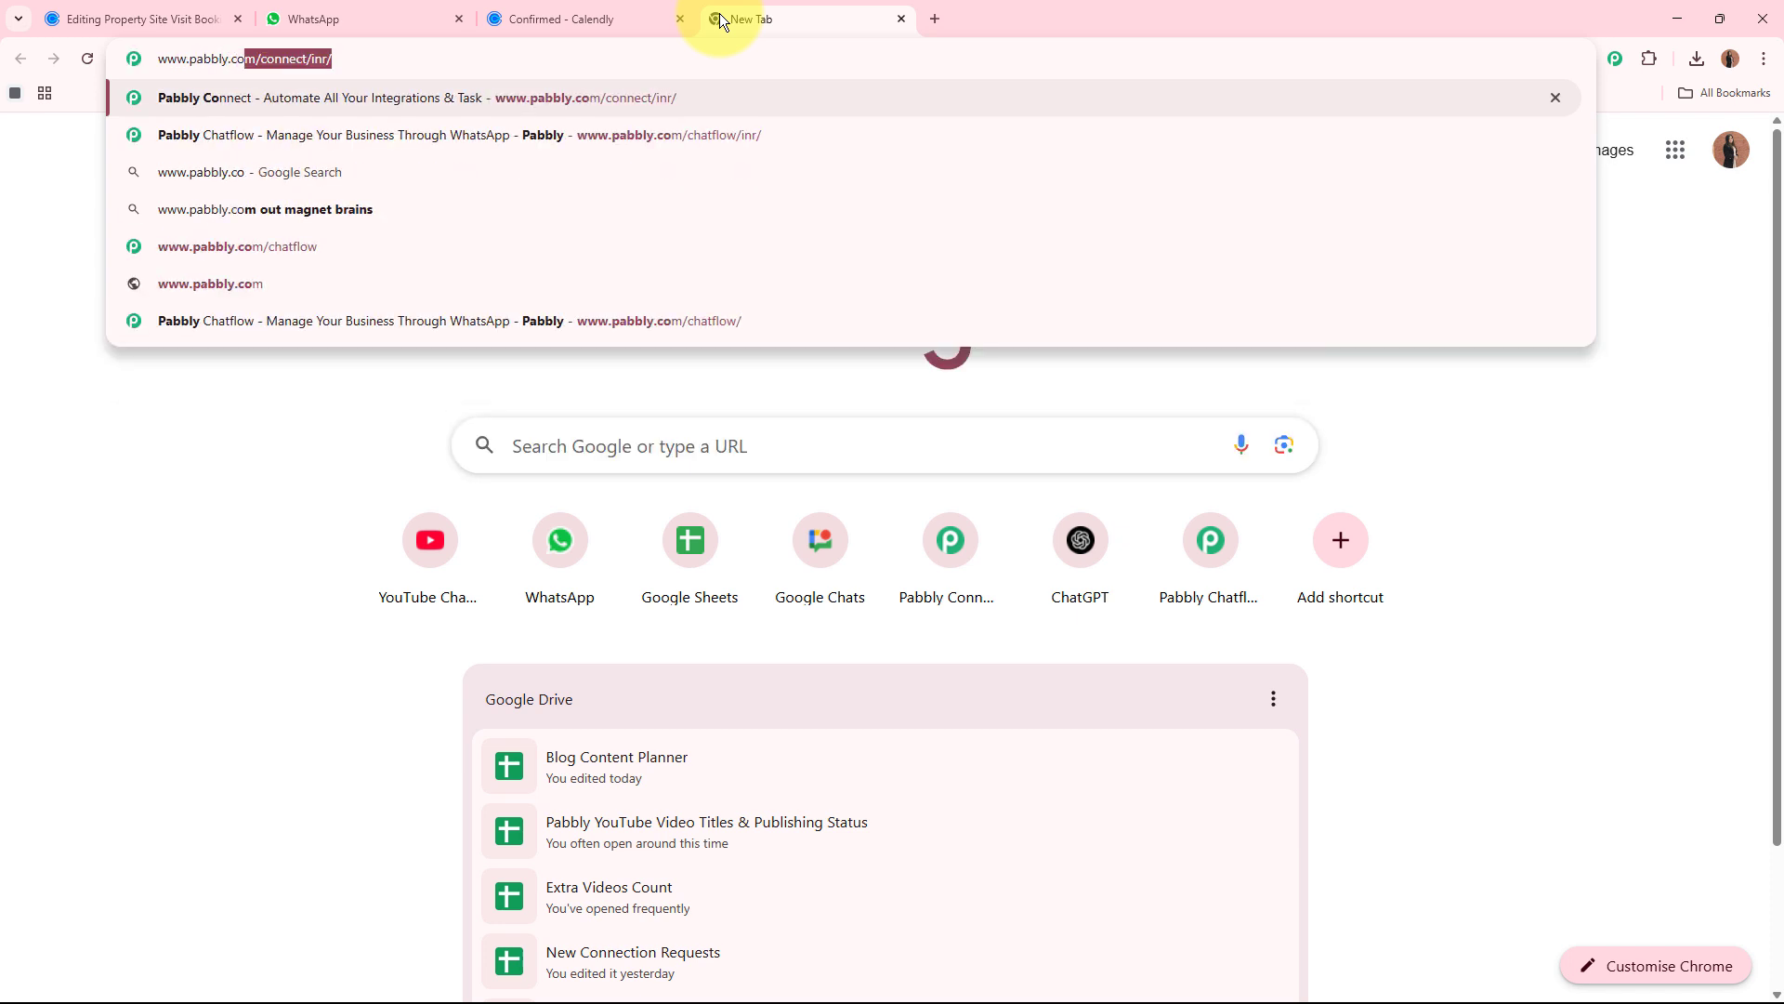
pyautogui.write('m/connect/')
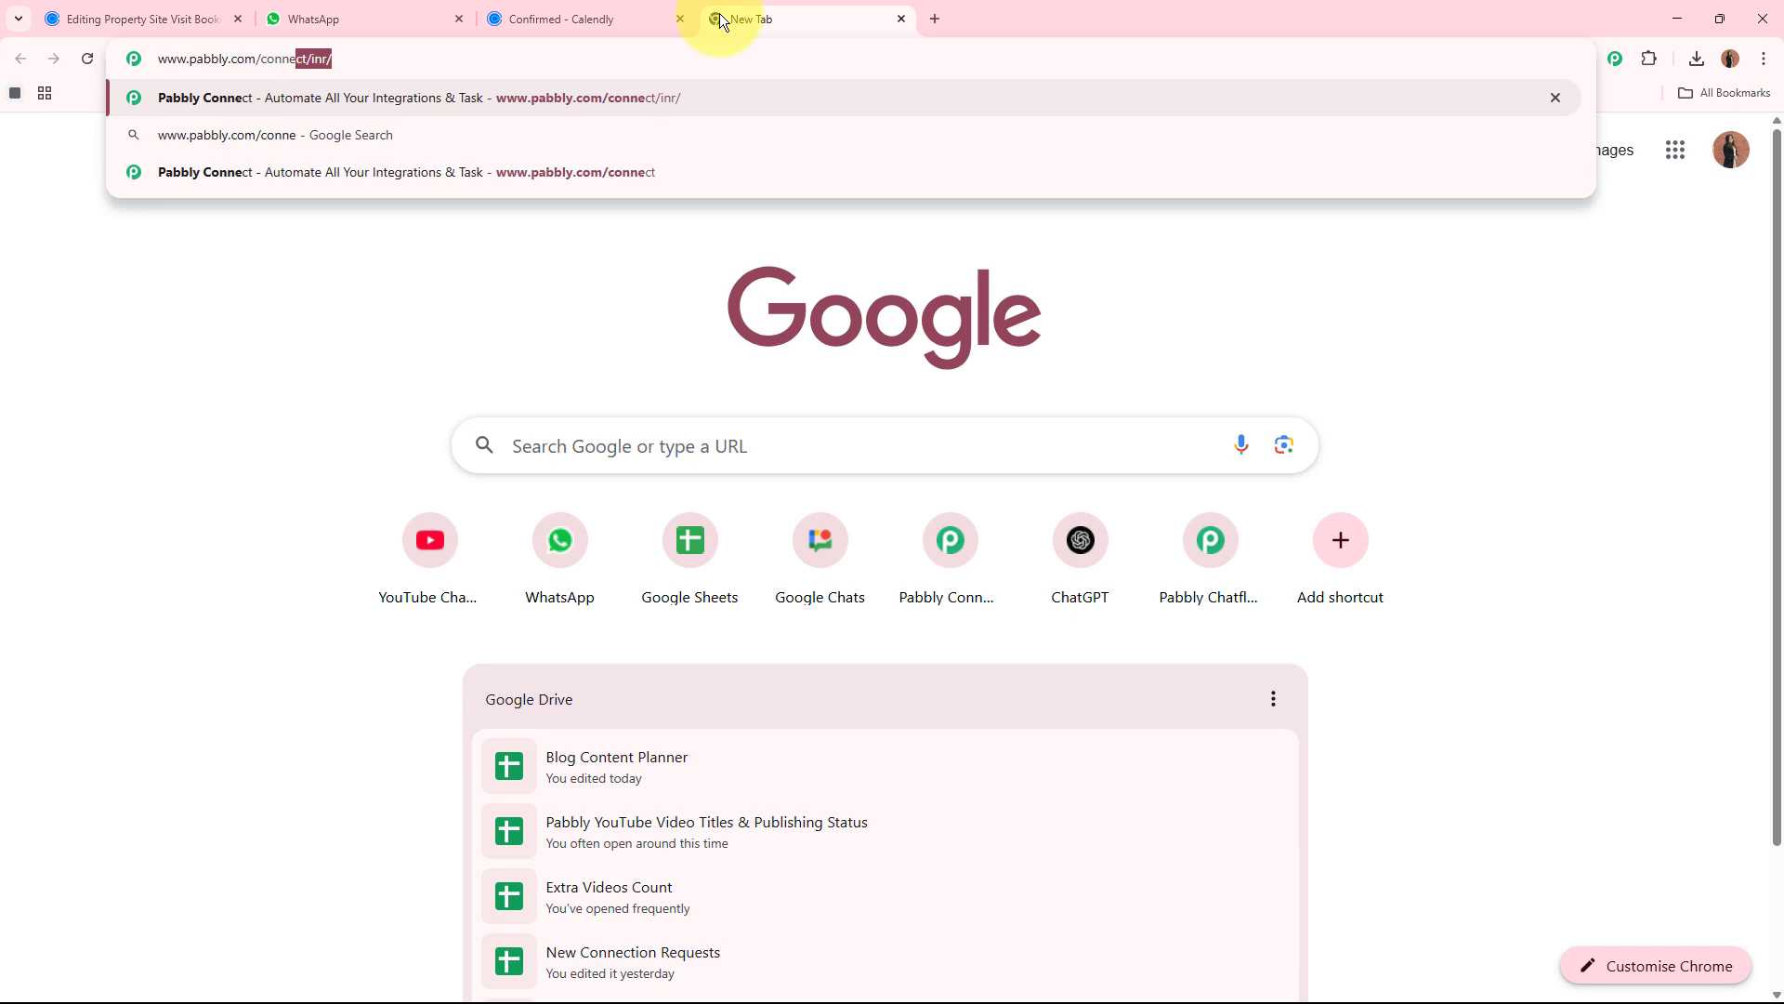
pyautogui.press('Return')
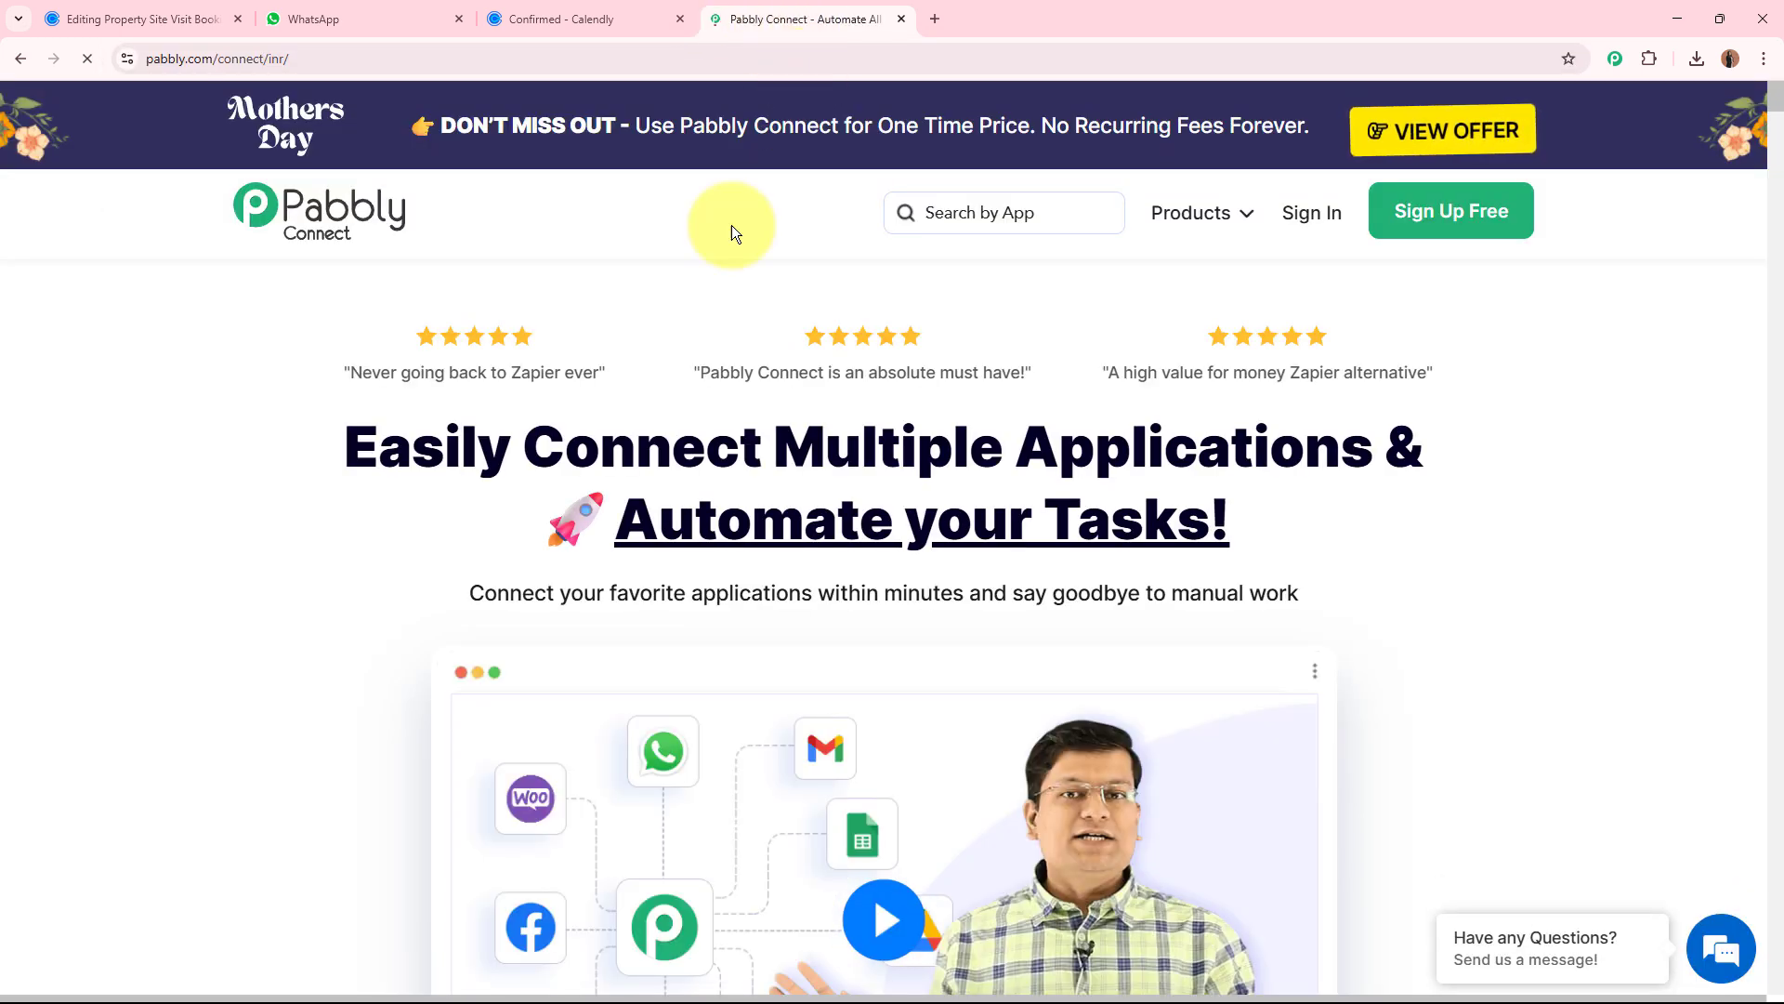
pyautogui.moveTo(815, 14); pyautogui.dragTo(214, 18)
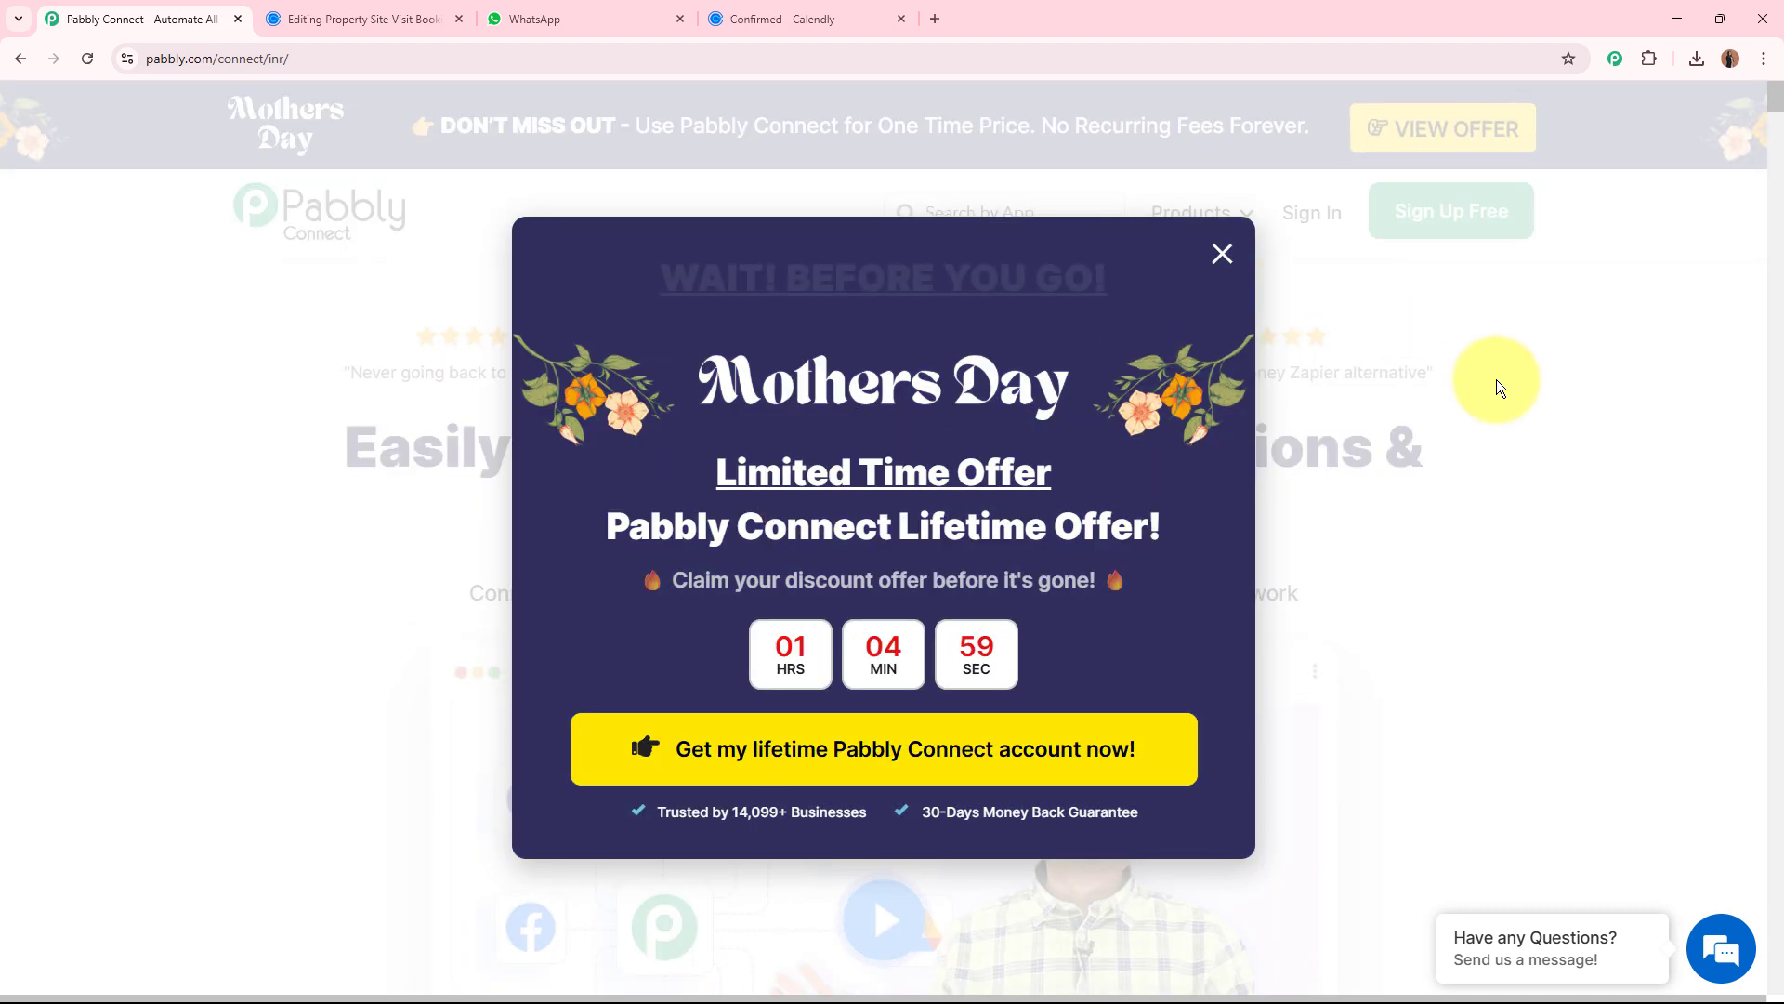
# Sign in to the existing Pabbly account to reach the All Pabbly Apps page.
pyautogui.click(1496, 379)
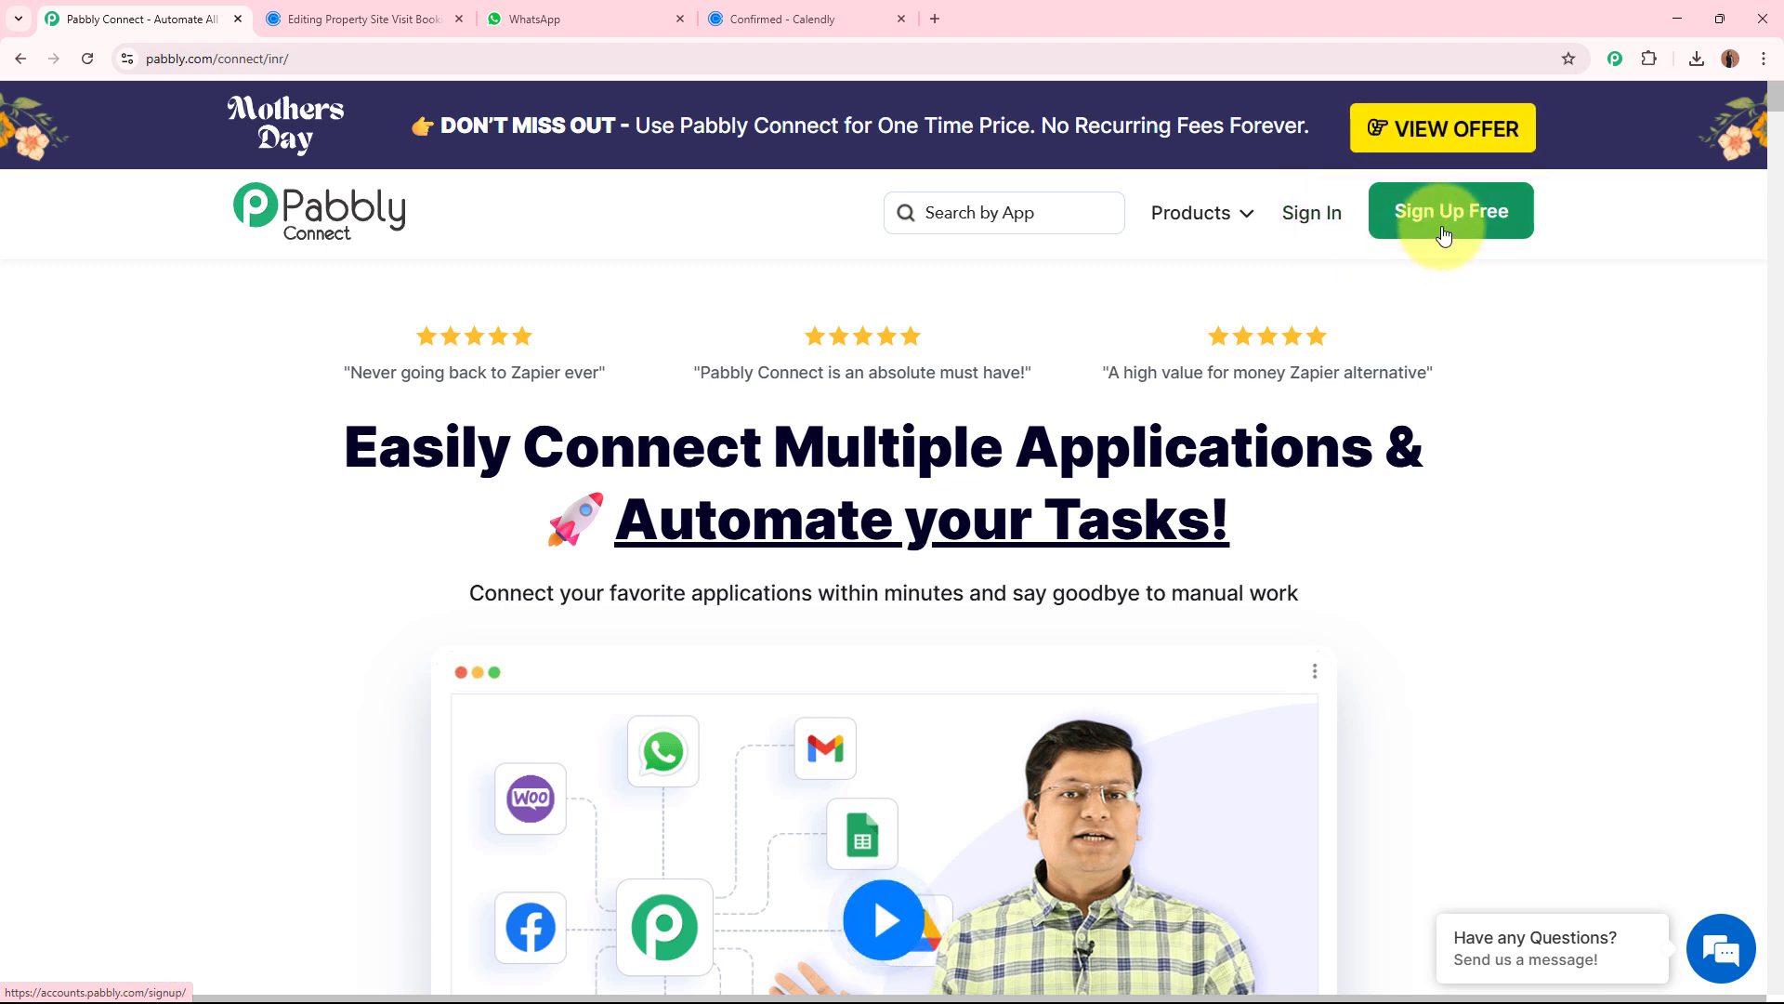
pyautogui.click(1319, 212)
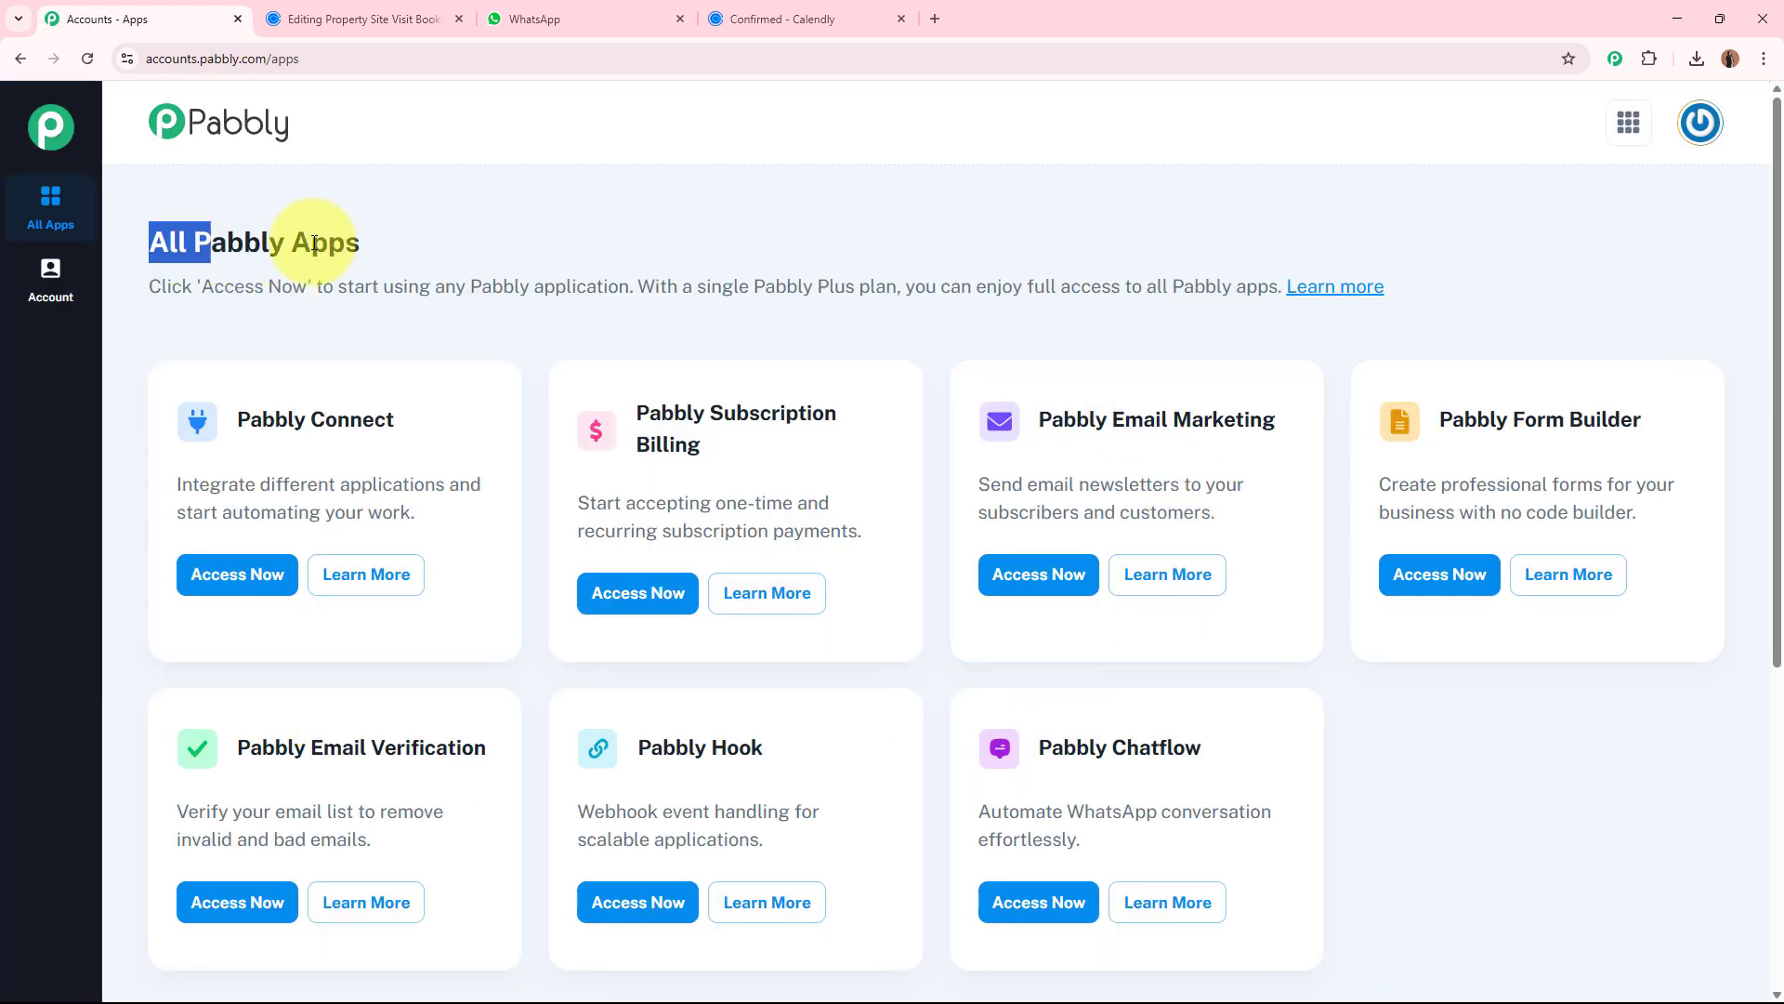
pyautogui.moveTo(314, 242); pyautogui.dragTo(768, 242)
pyautogui.click(768, 241)
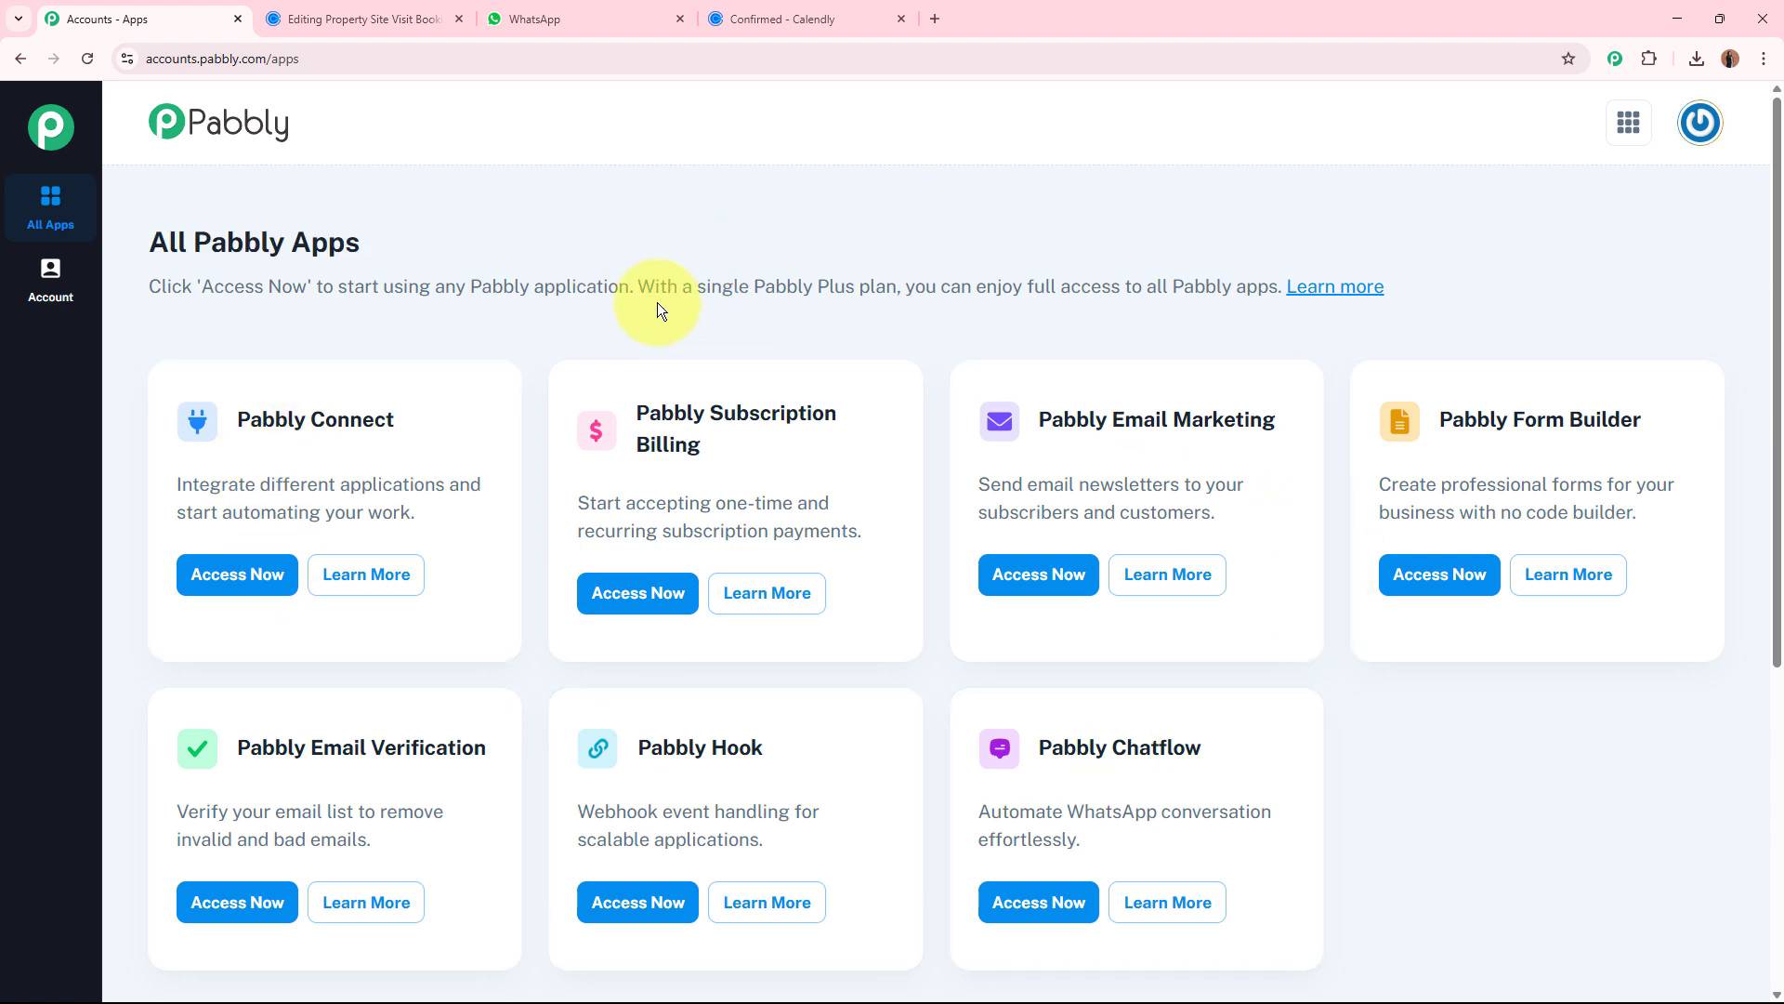
# Open Pabbly Connect from the All Pabbly Apps page.
pyautogui.moveTo(234, 420); pyautogui.dragTo(448, 423)
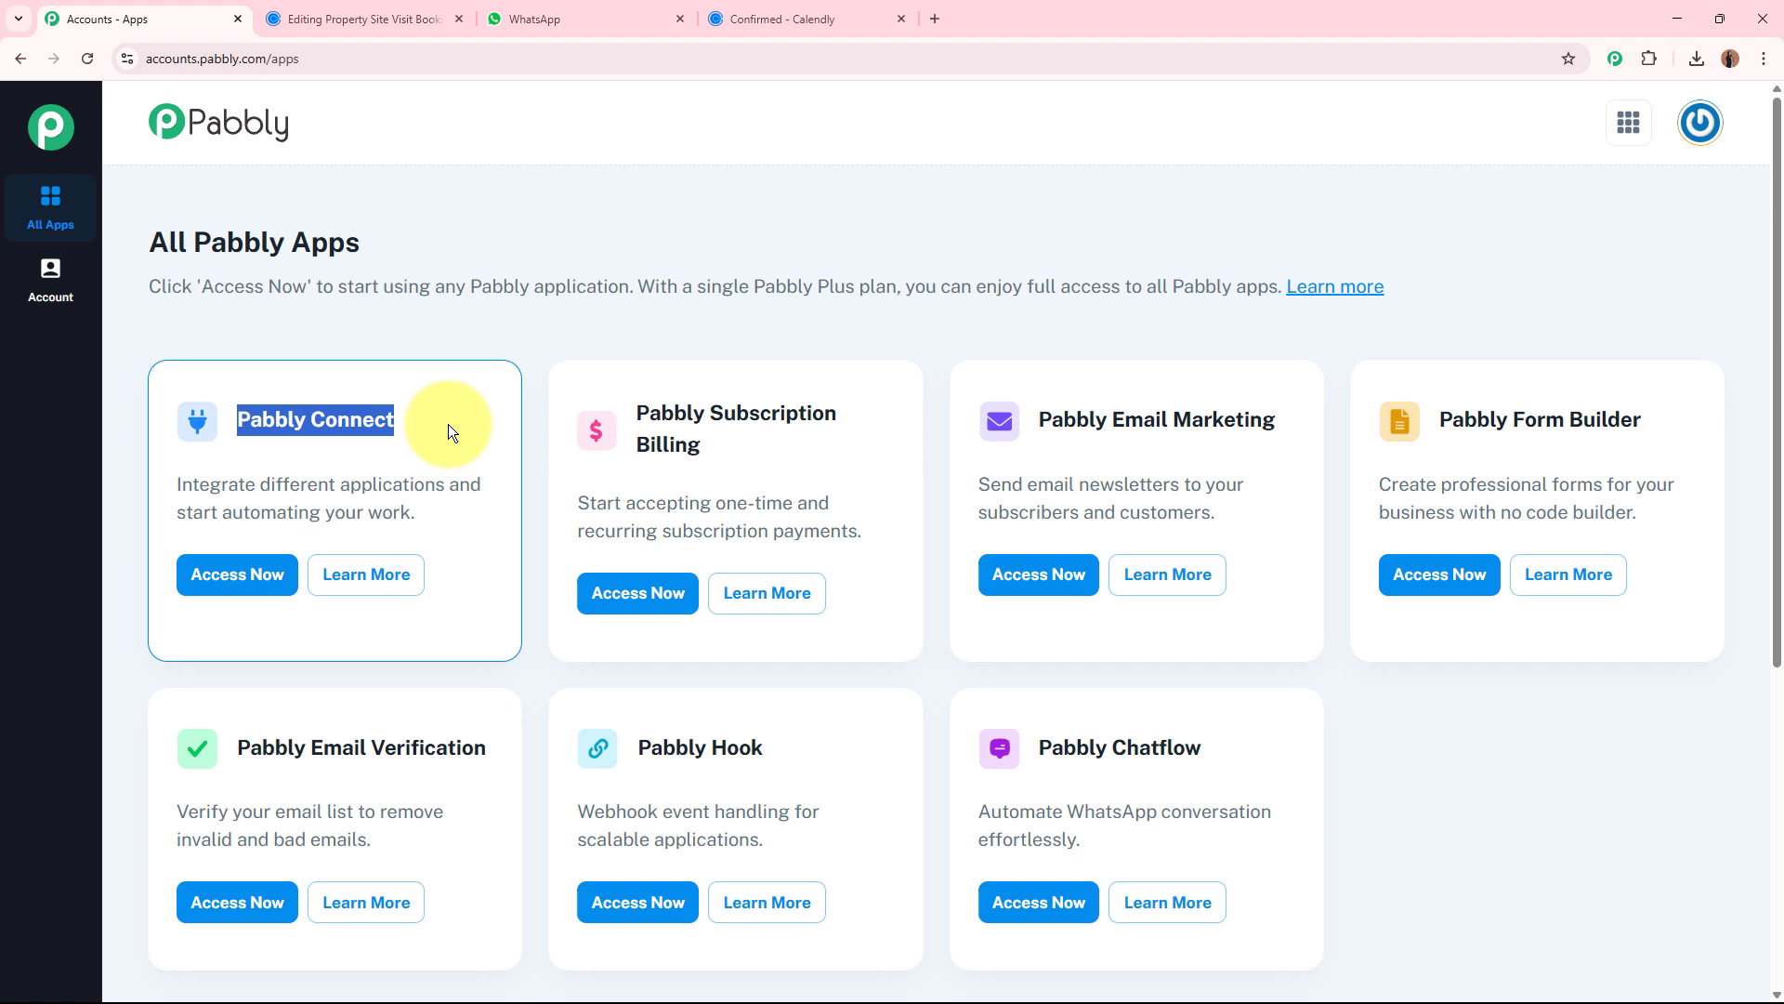
pyautogui.click(449, 339)
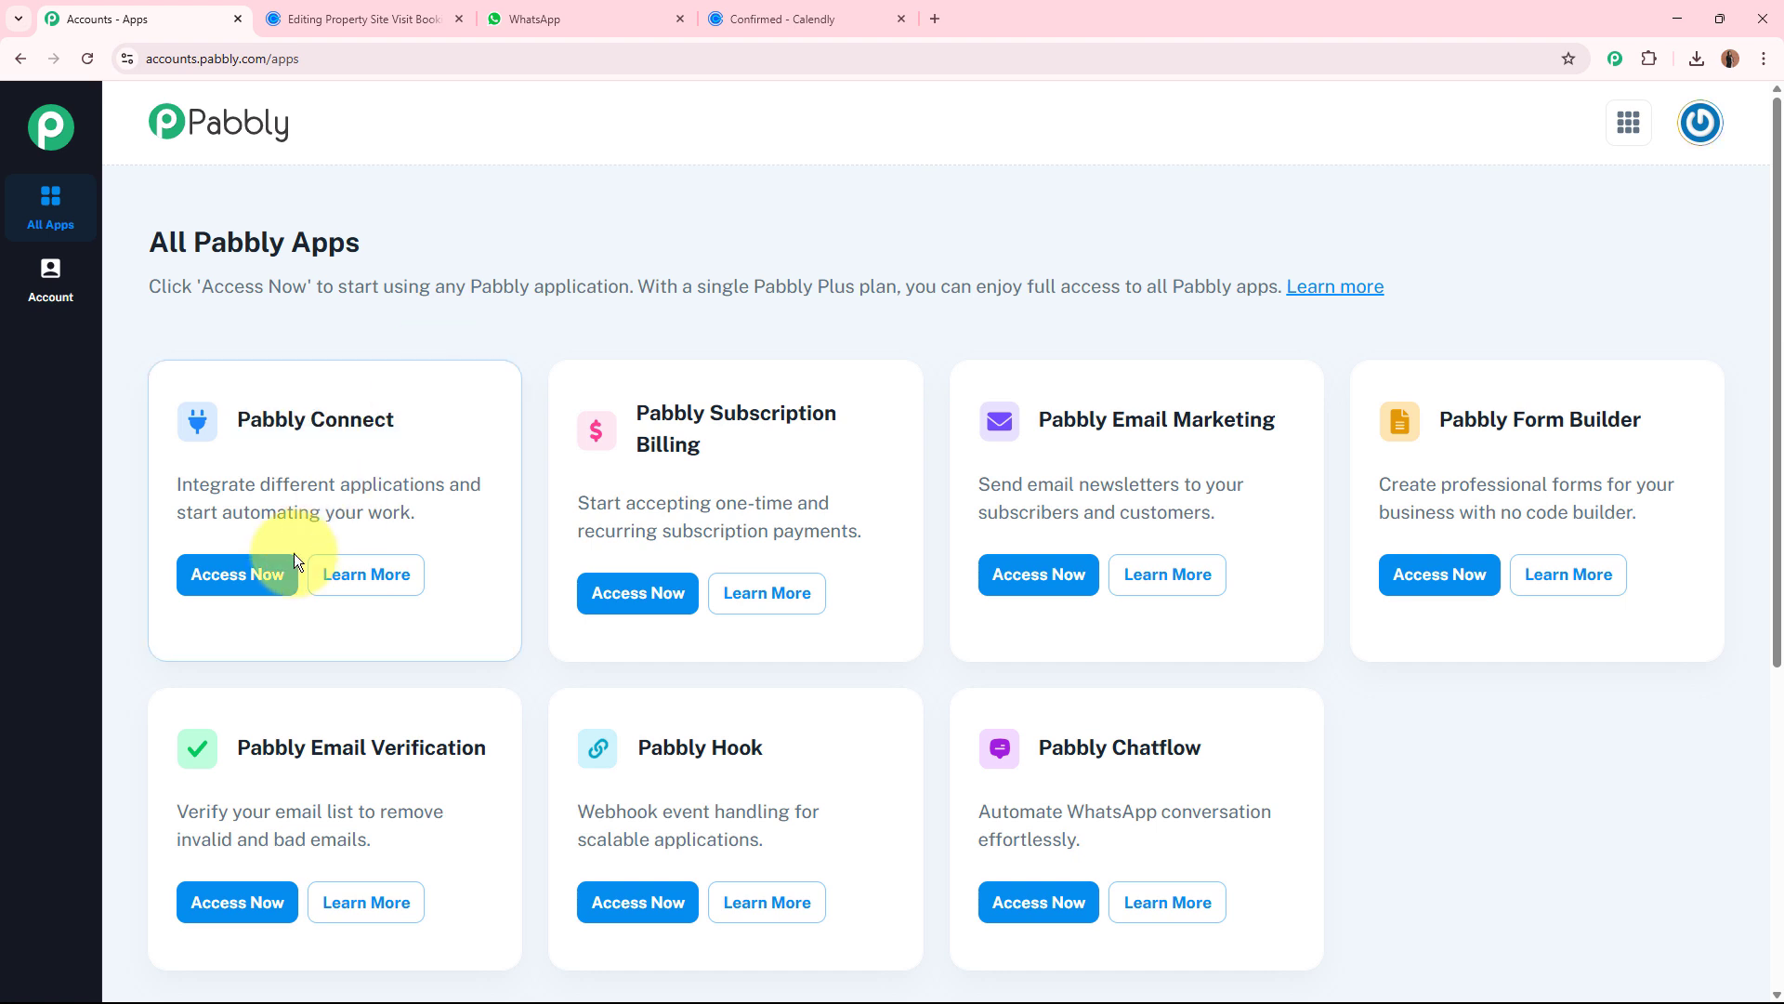
pyautogui.click(238, 573)
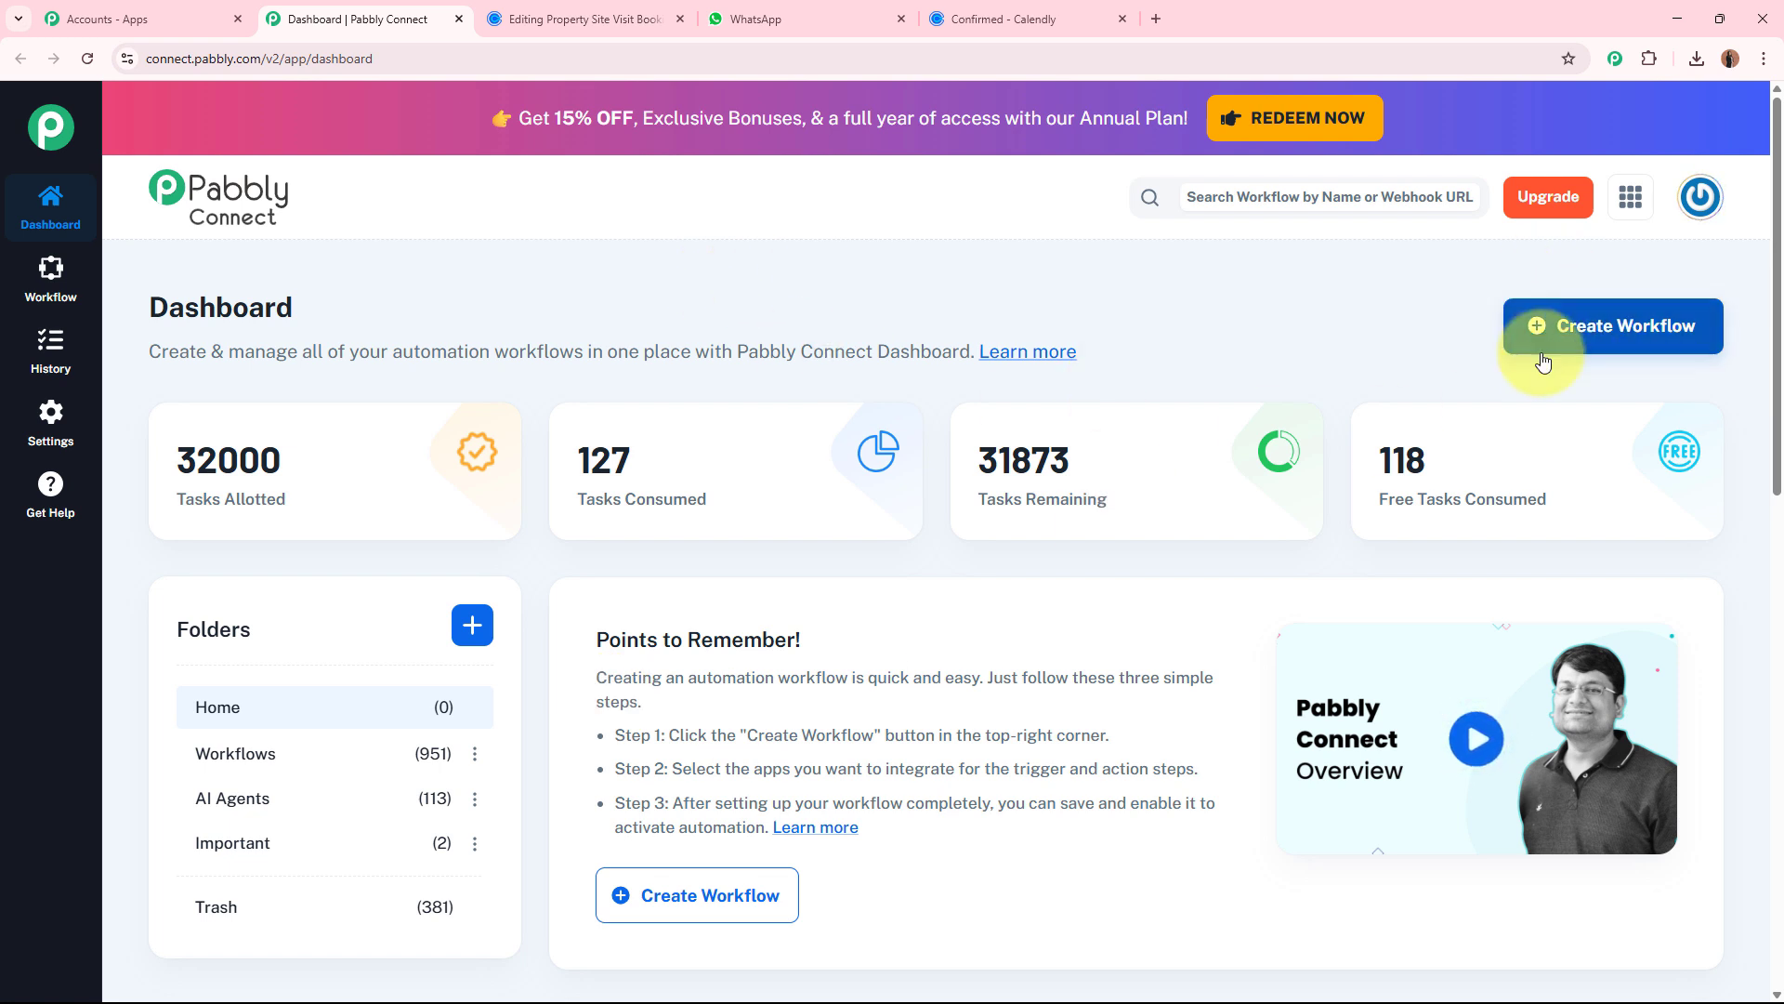
# Start a new workflow and name it "Send WhatsApp Booking Confirmations from Calendly".
pyautogui.click(1607, 330)
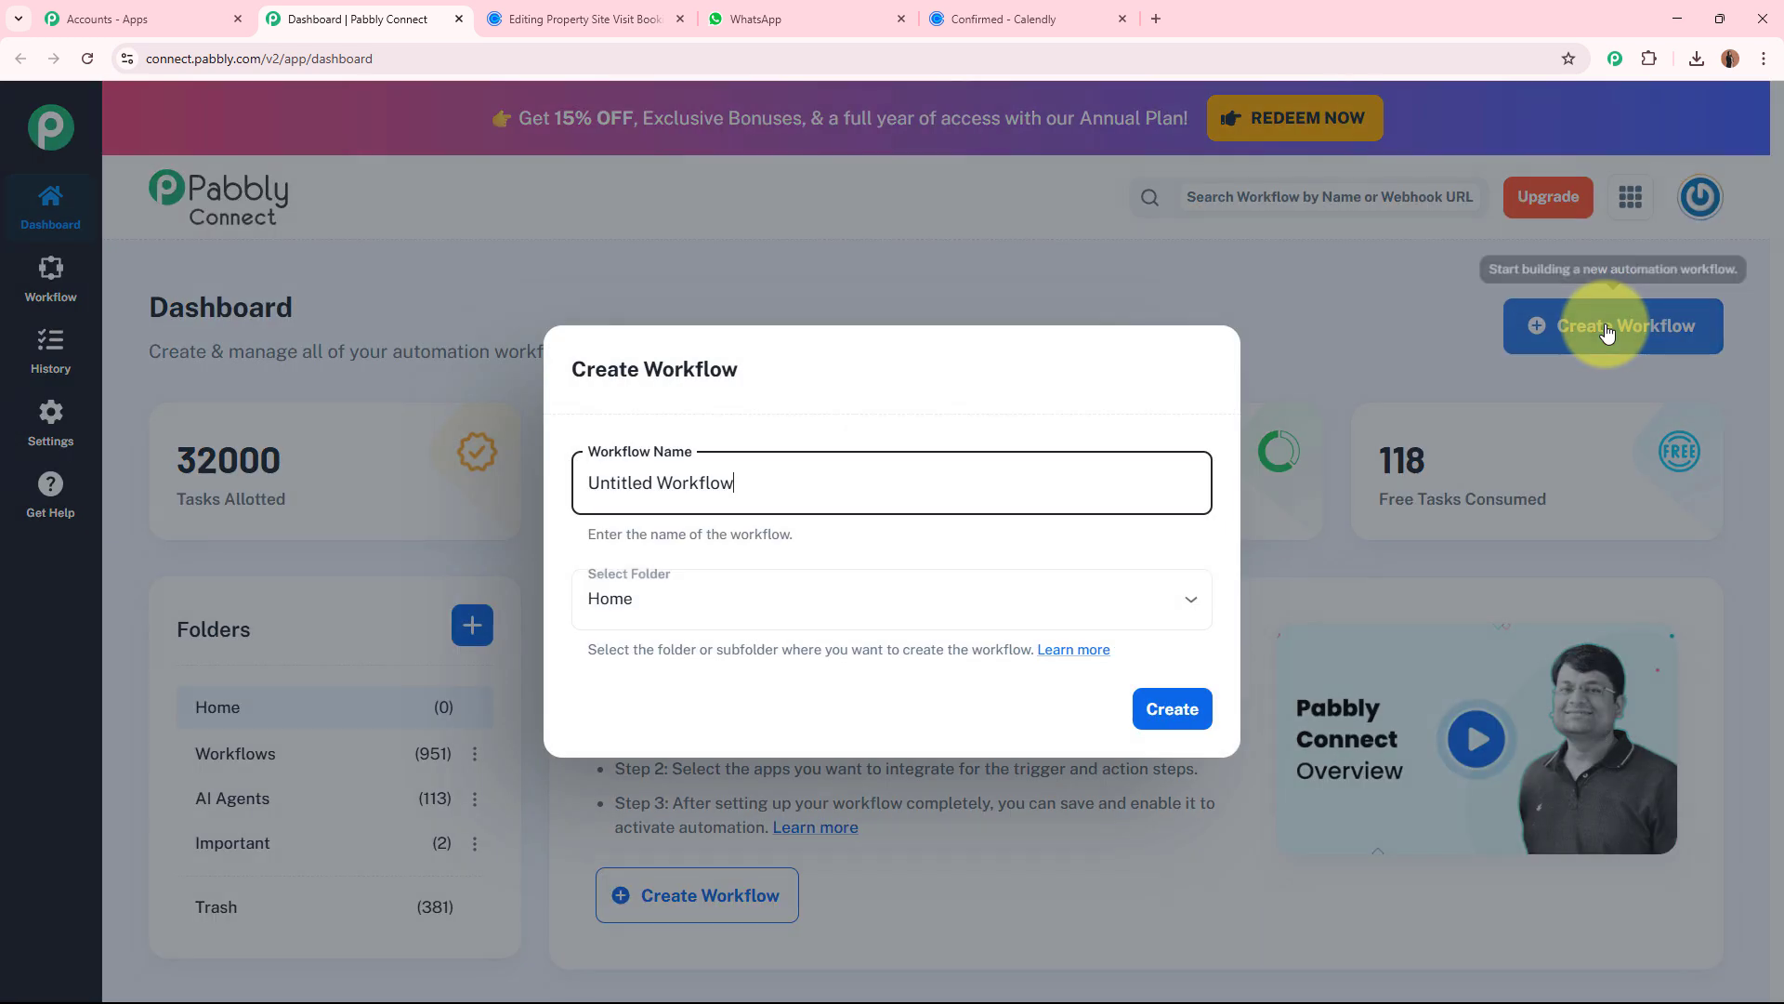
pyautogui.tripleClick(604, 482)
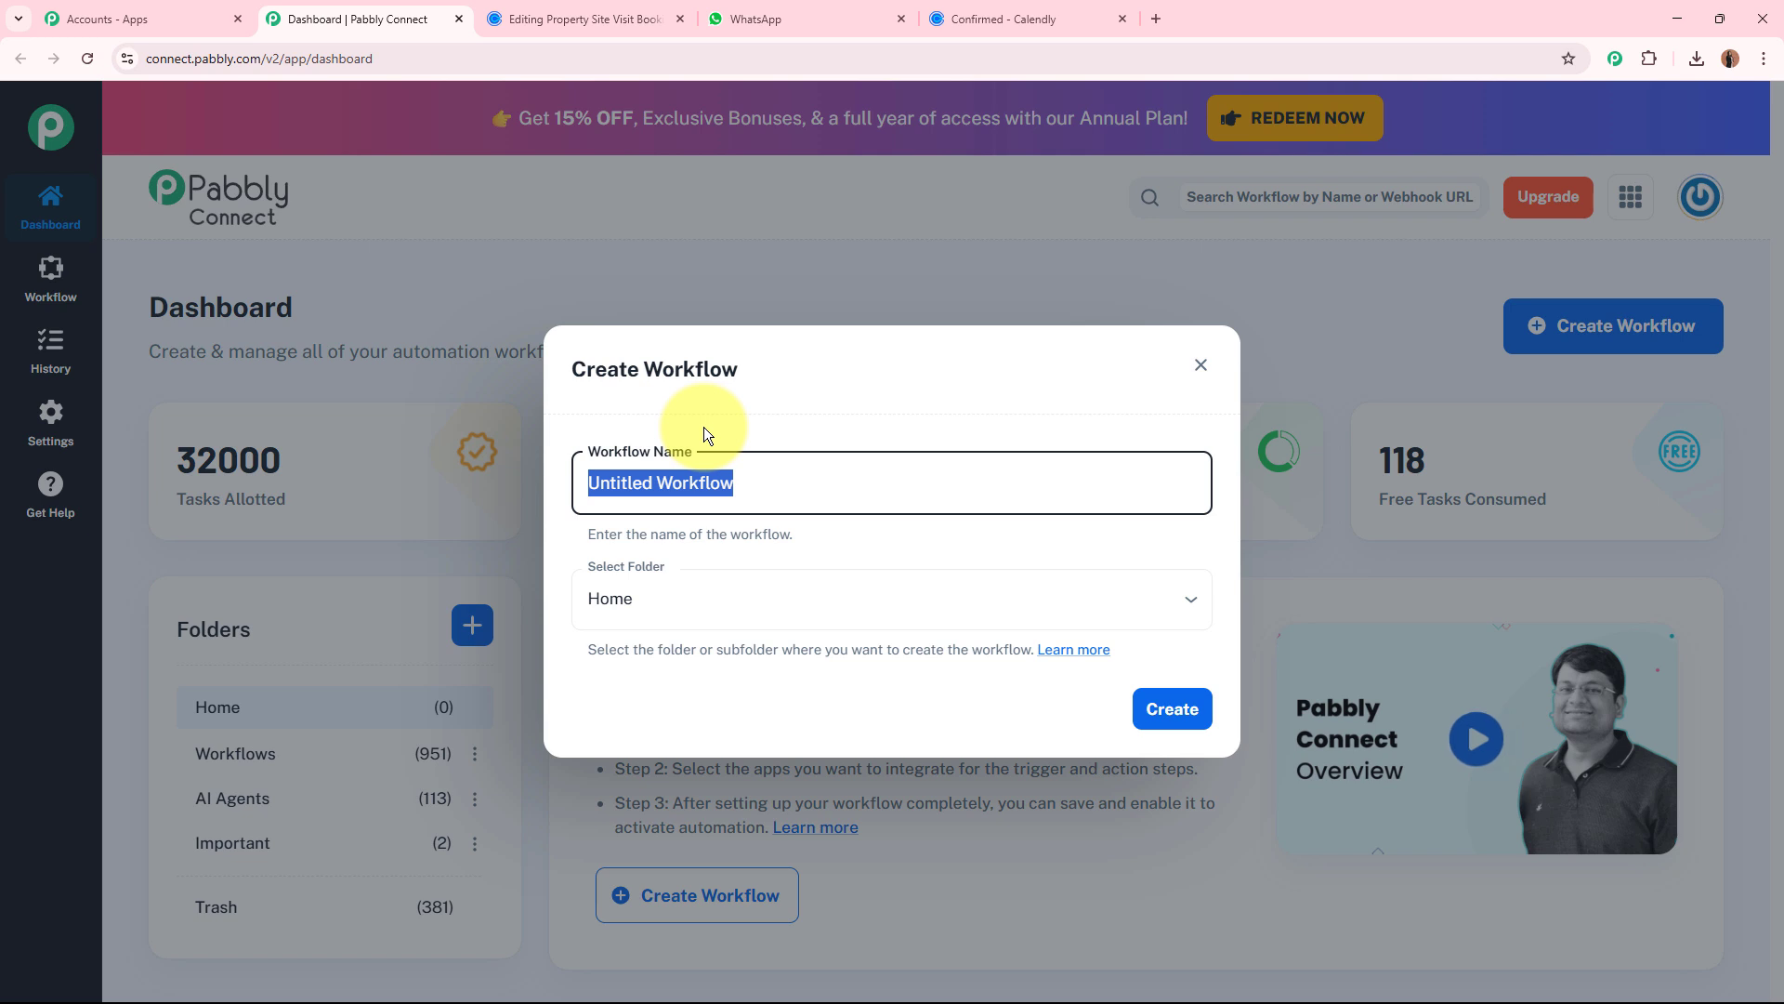
pyautogui.write('Send WhatsApp Booking Confirmations from Calendly')
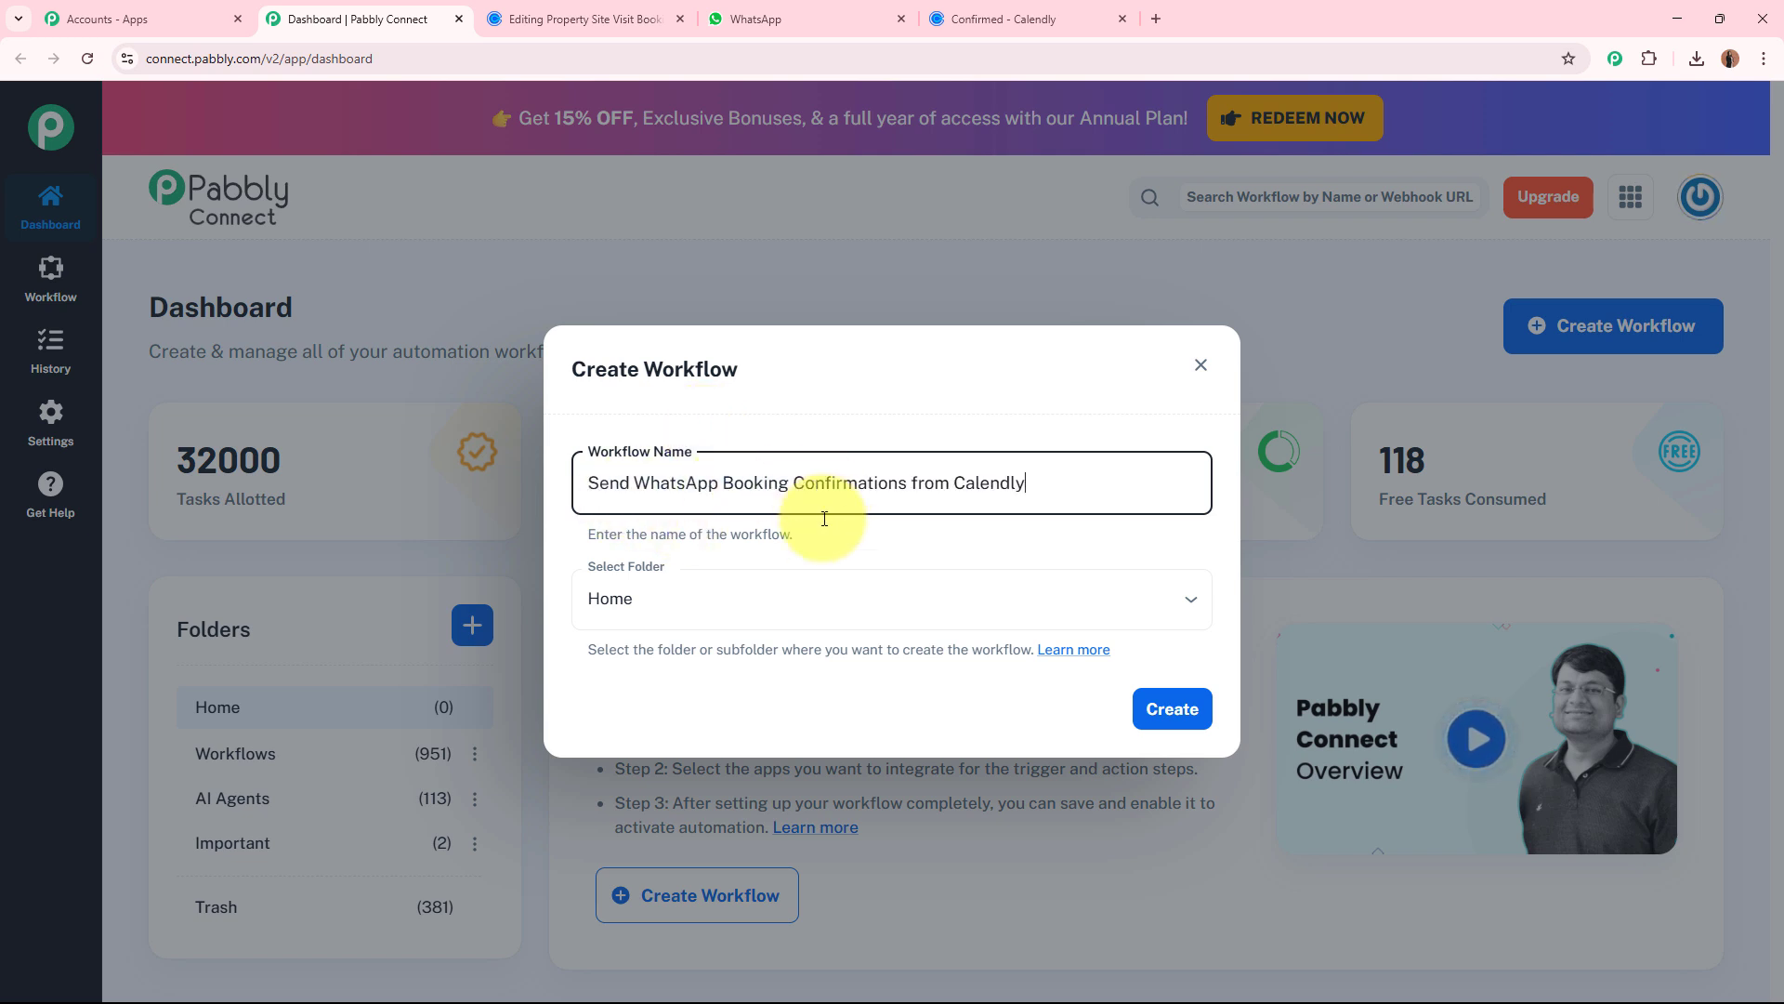
pyautogui.click(844, 545)
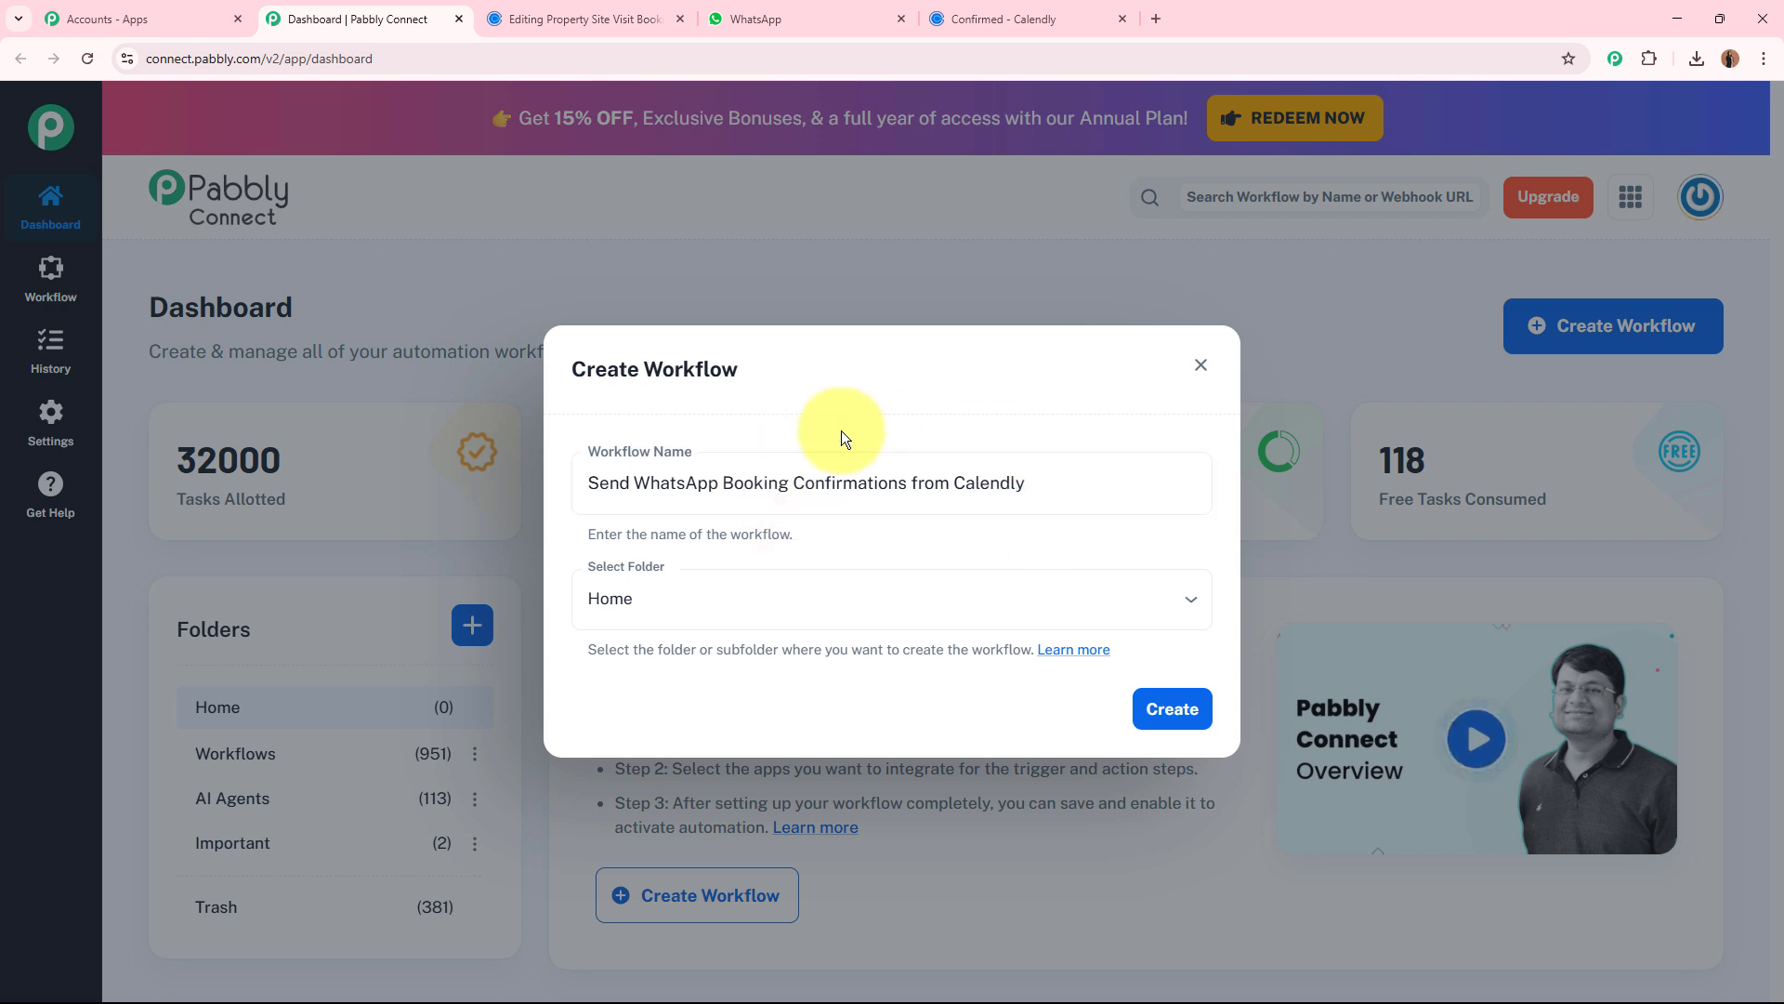
# Choose the Important folder for the workflow, check its name and folder, and create it.
pyautogui.click(797, 602)
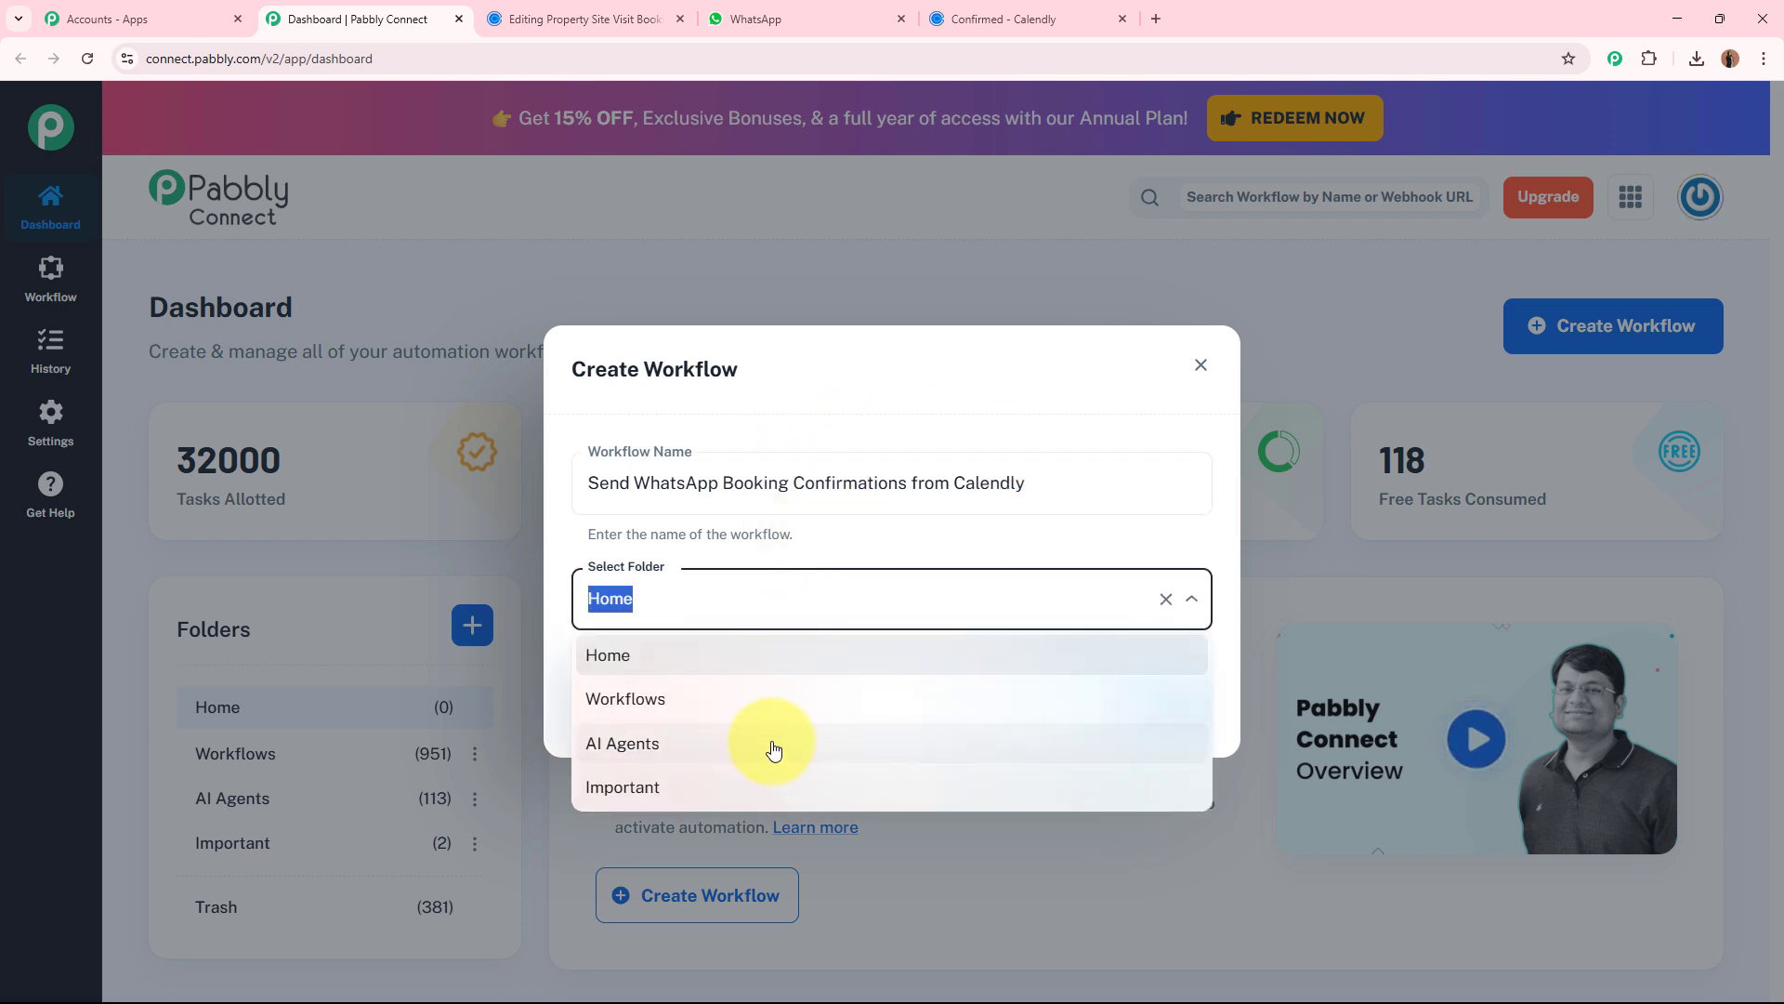
pyautogui.click(732, 789)
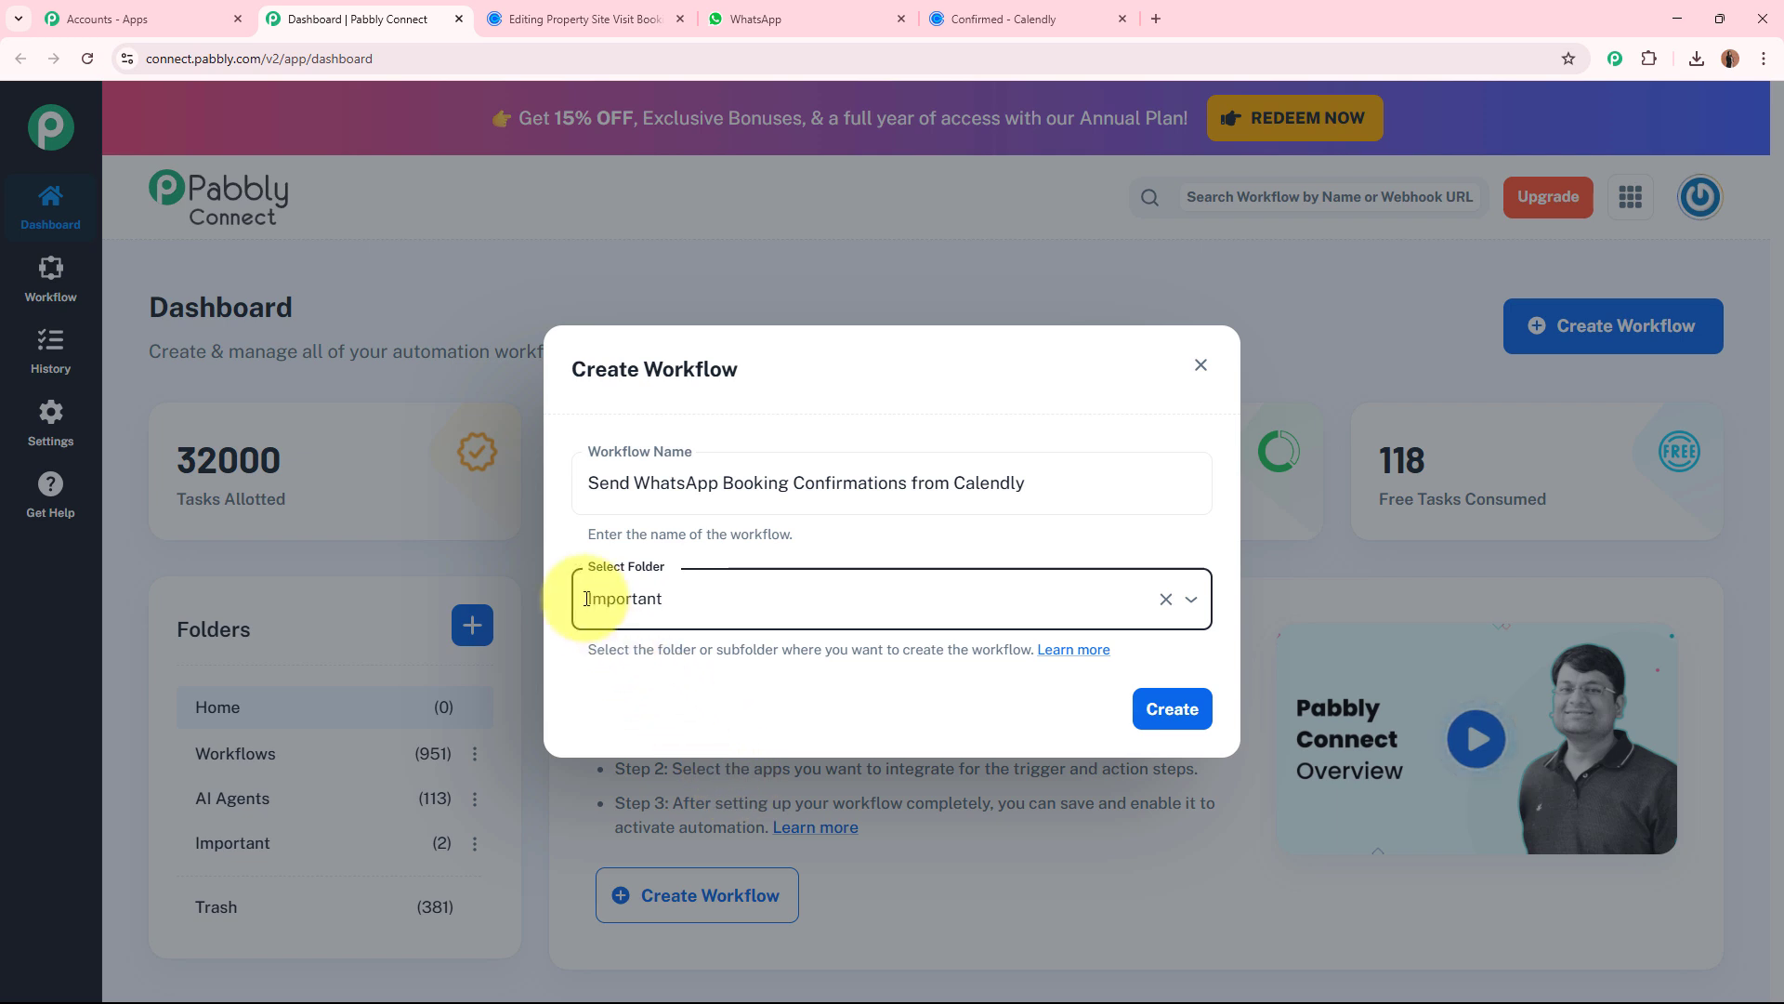
pyautogui.click(610, 687)
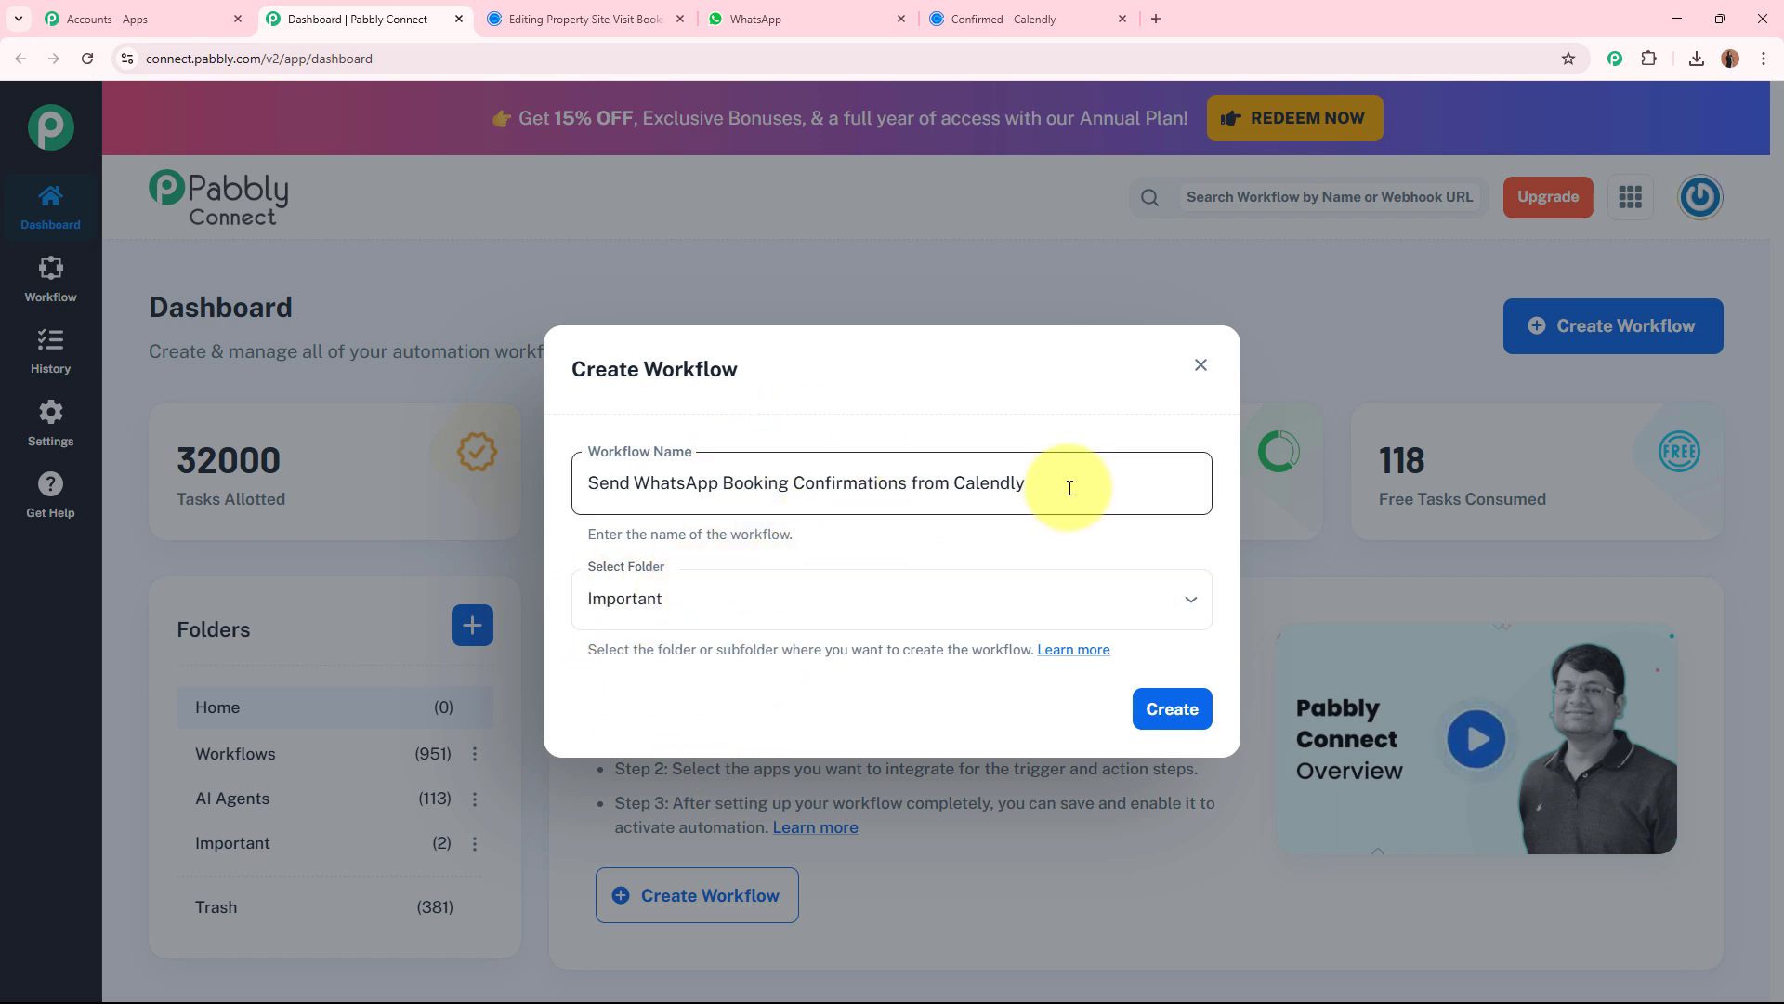
pyautogui.moveTo(1068, 486); pyautogui.dragTo(585, 500)
pyautogui.moveTo(690, 599); pyautogui.dragTo(533, 591)
pyautogui.click(974, 551)
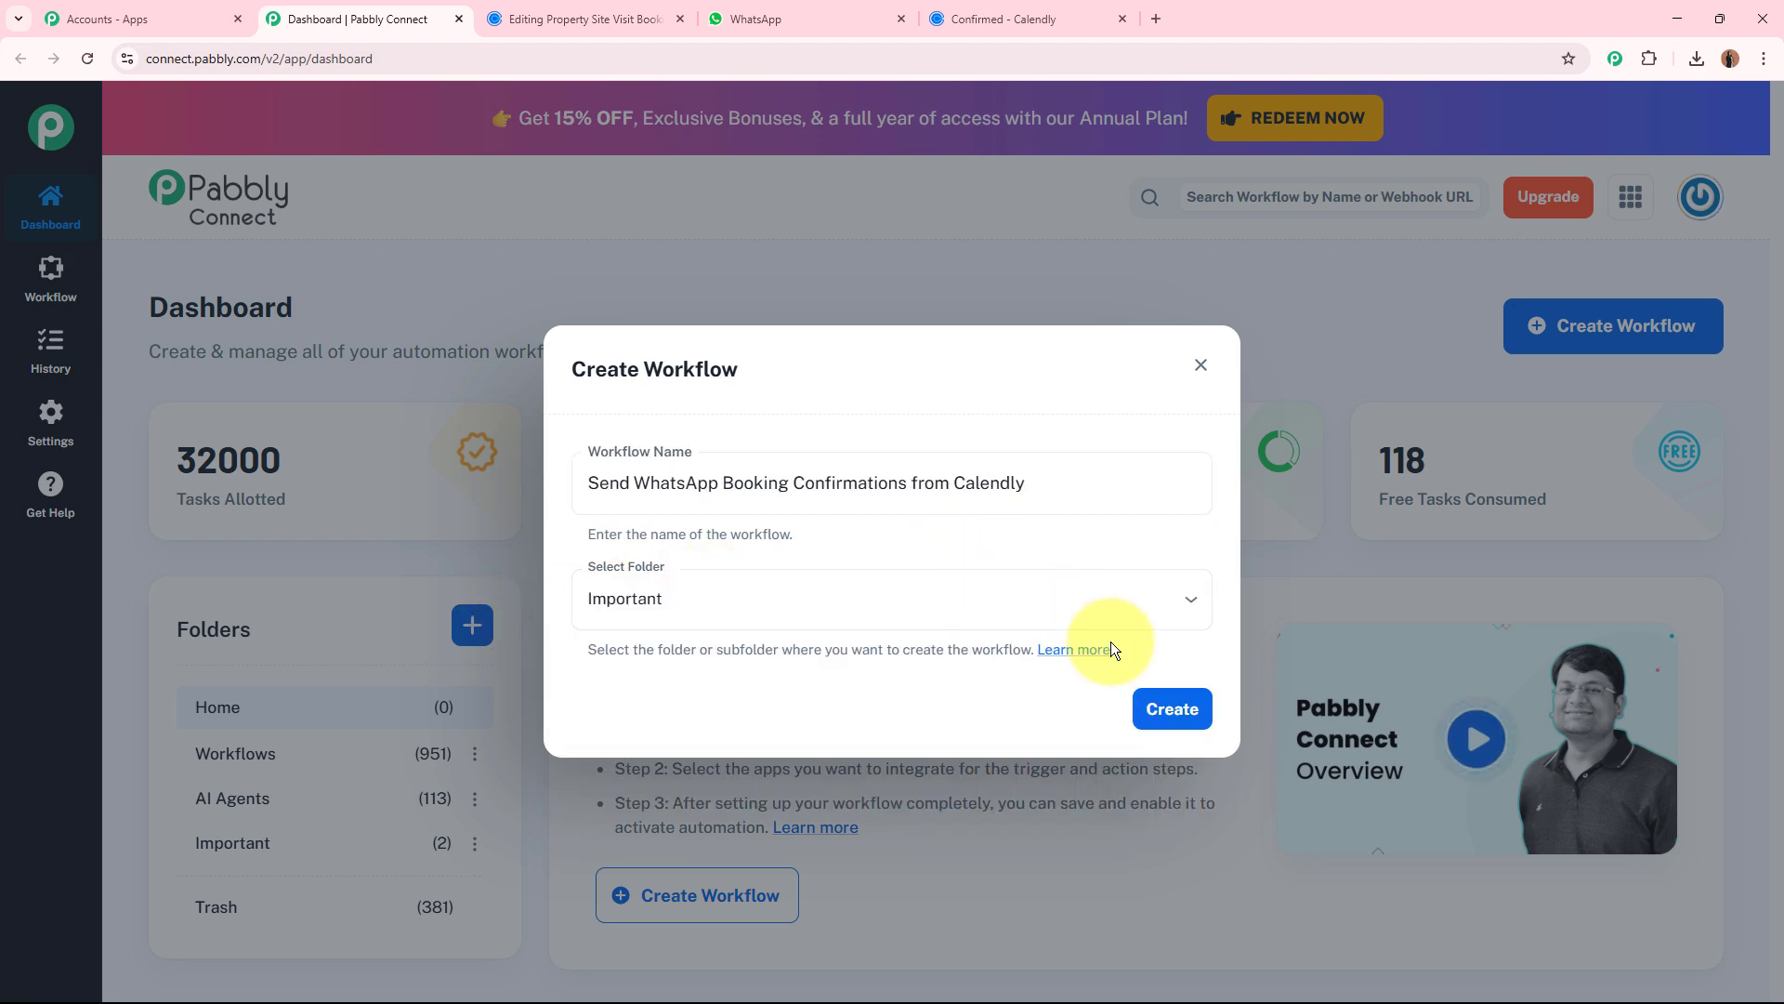
pyautogui.click(1154, 708)
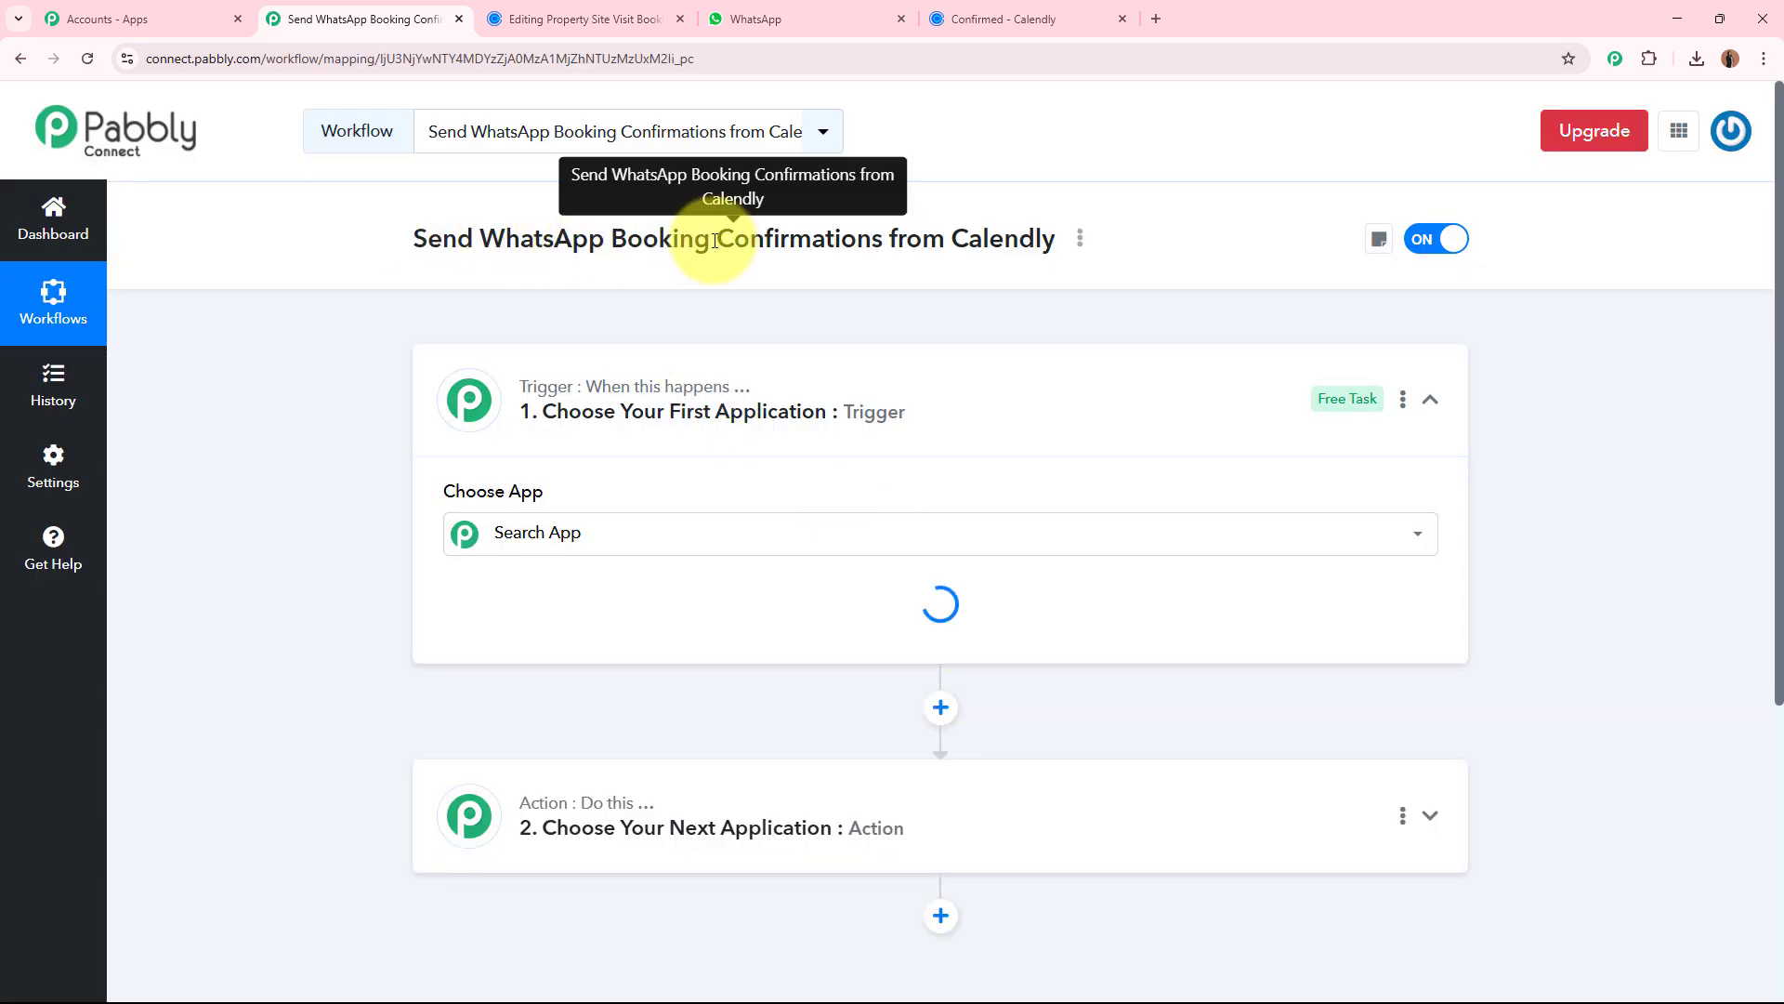
# Set the workflow's trigger application to Calendly with Invitee Created (User) as the trigger event.
pyautogui.click(1130, 430)
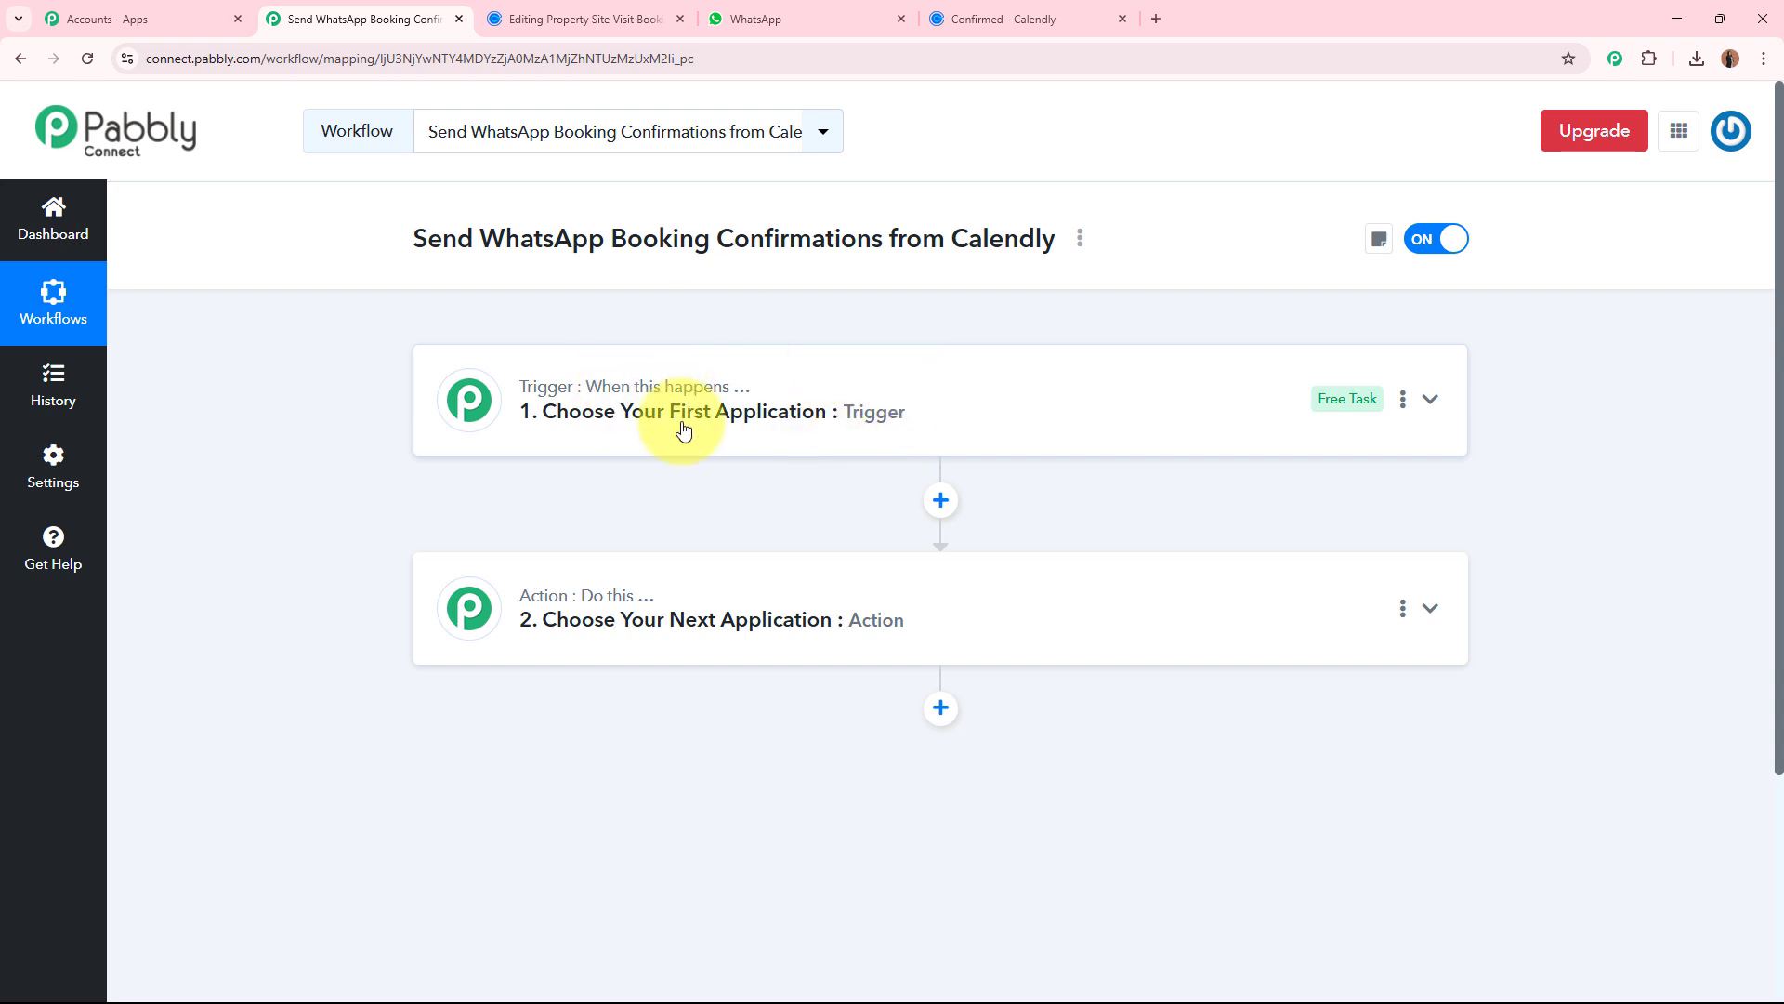
pyautogui.click(1039, 406)
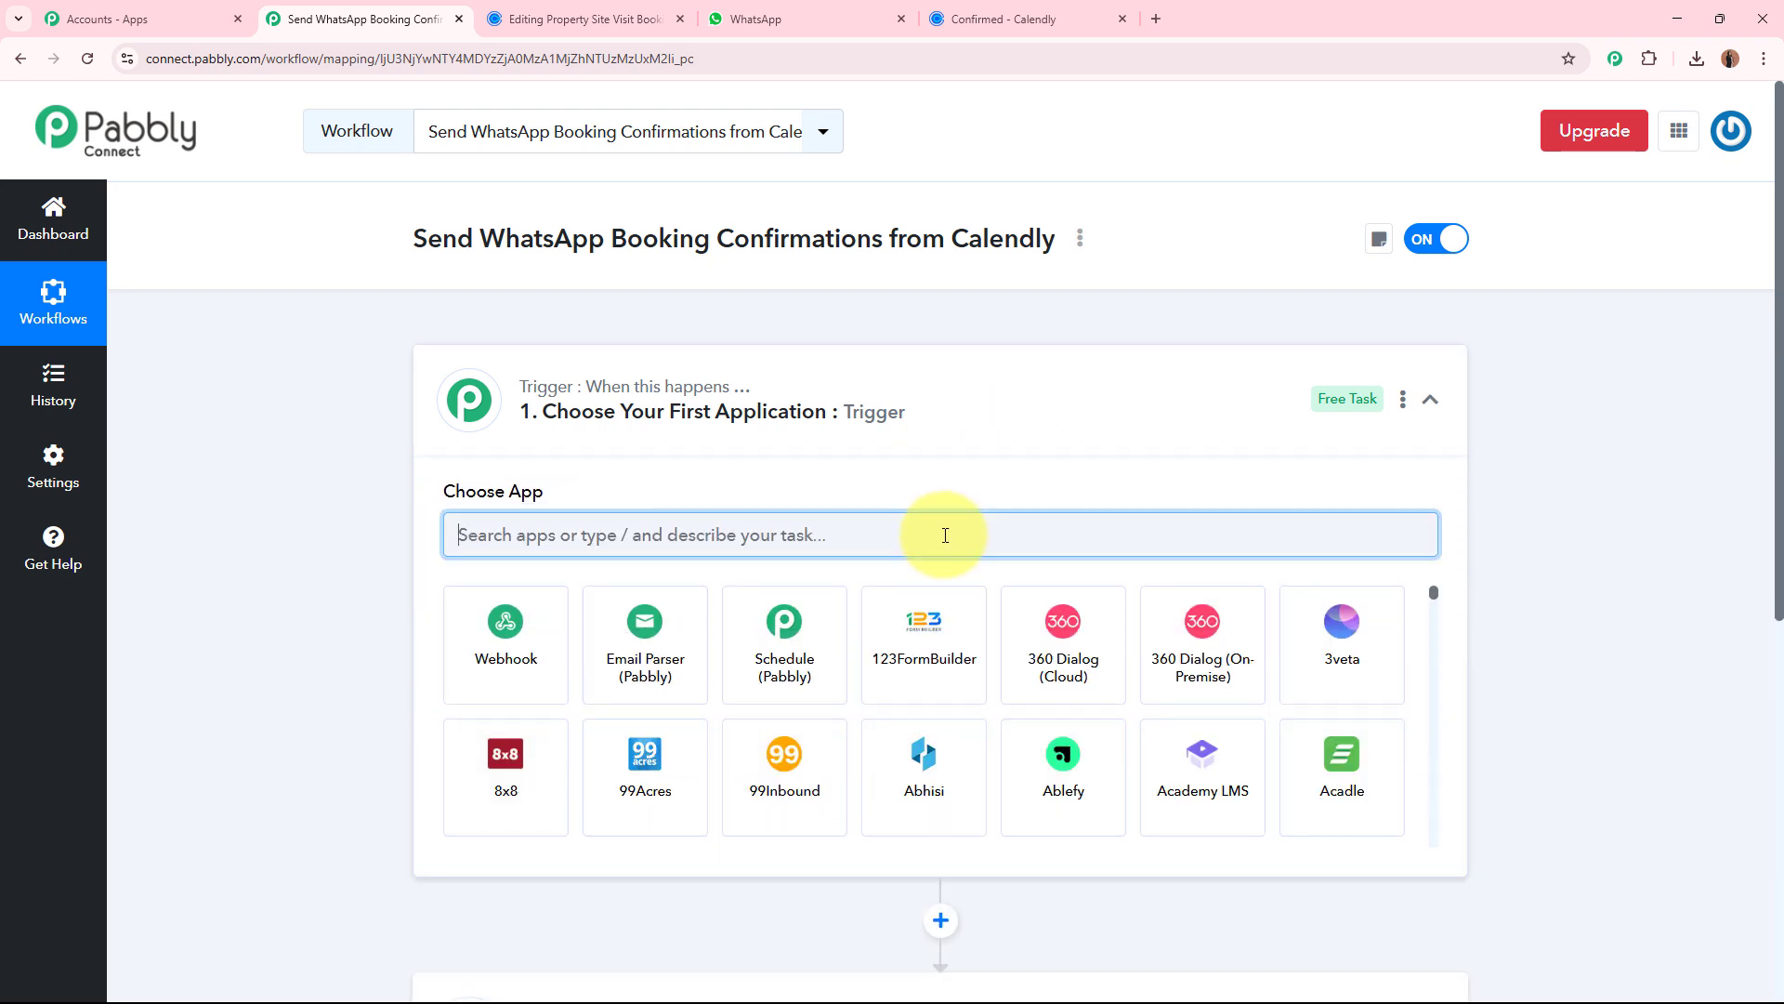
pyautogui.write('Calen')
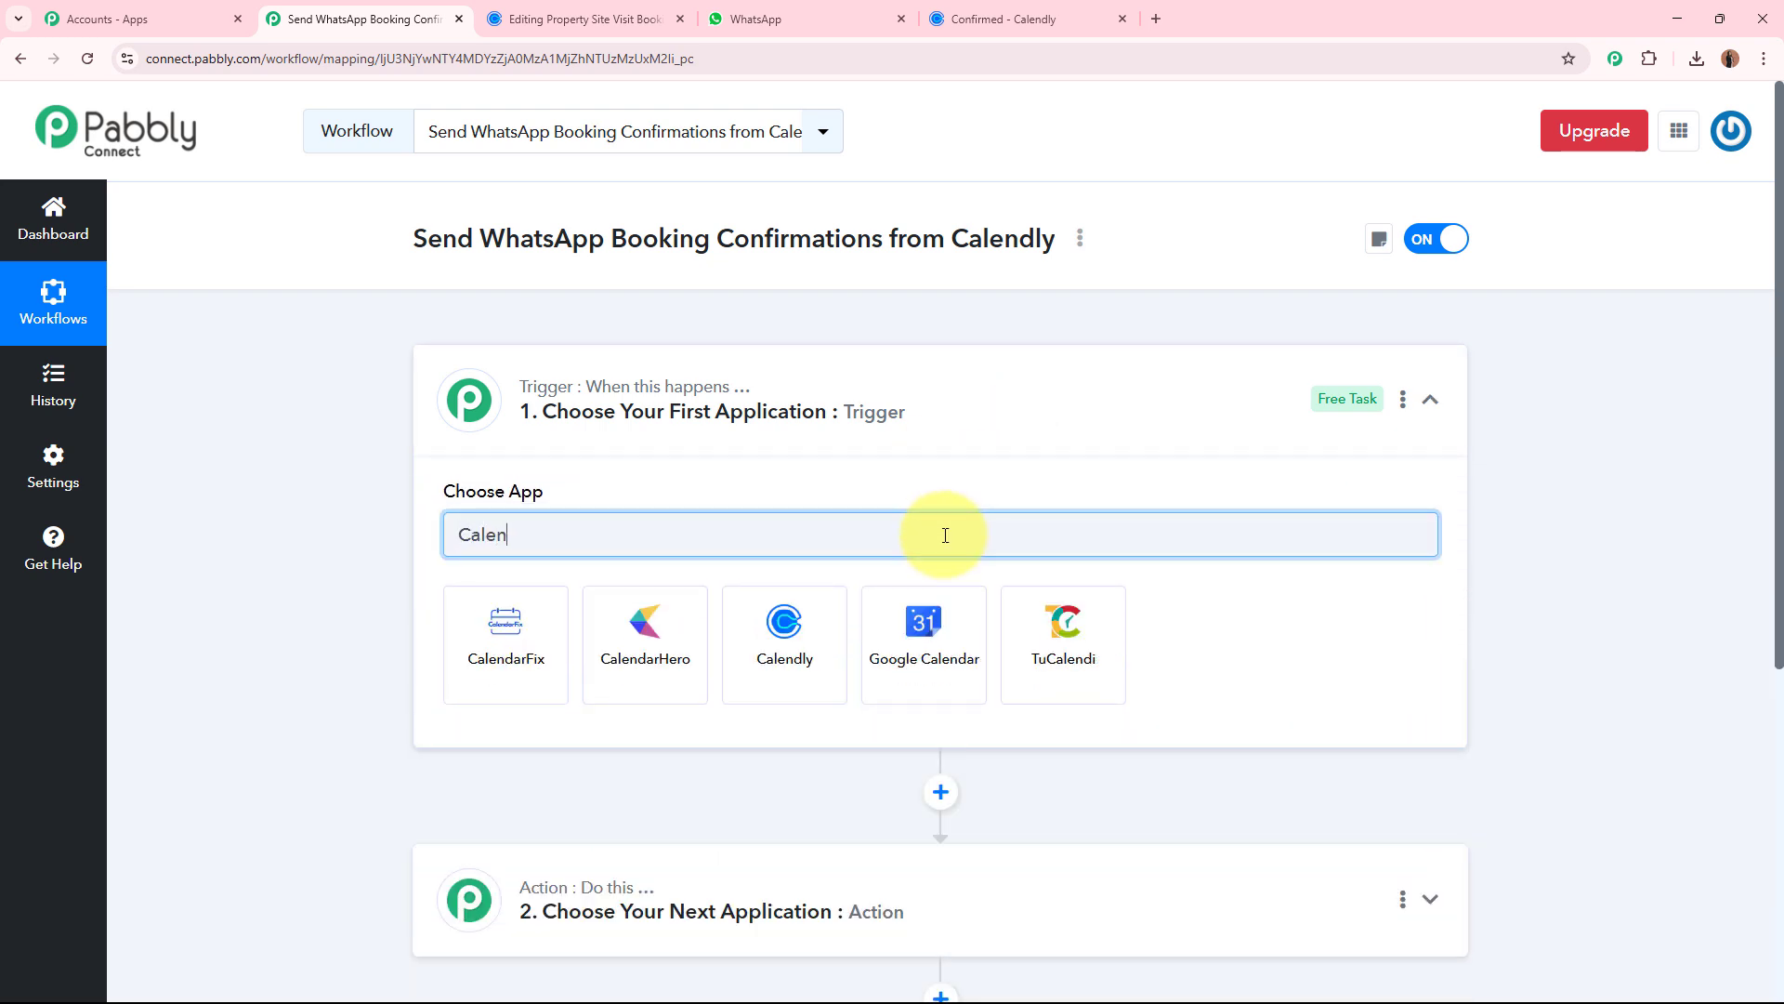
pyautogui.click(818, 646)
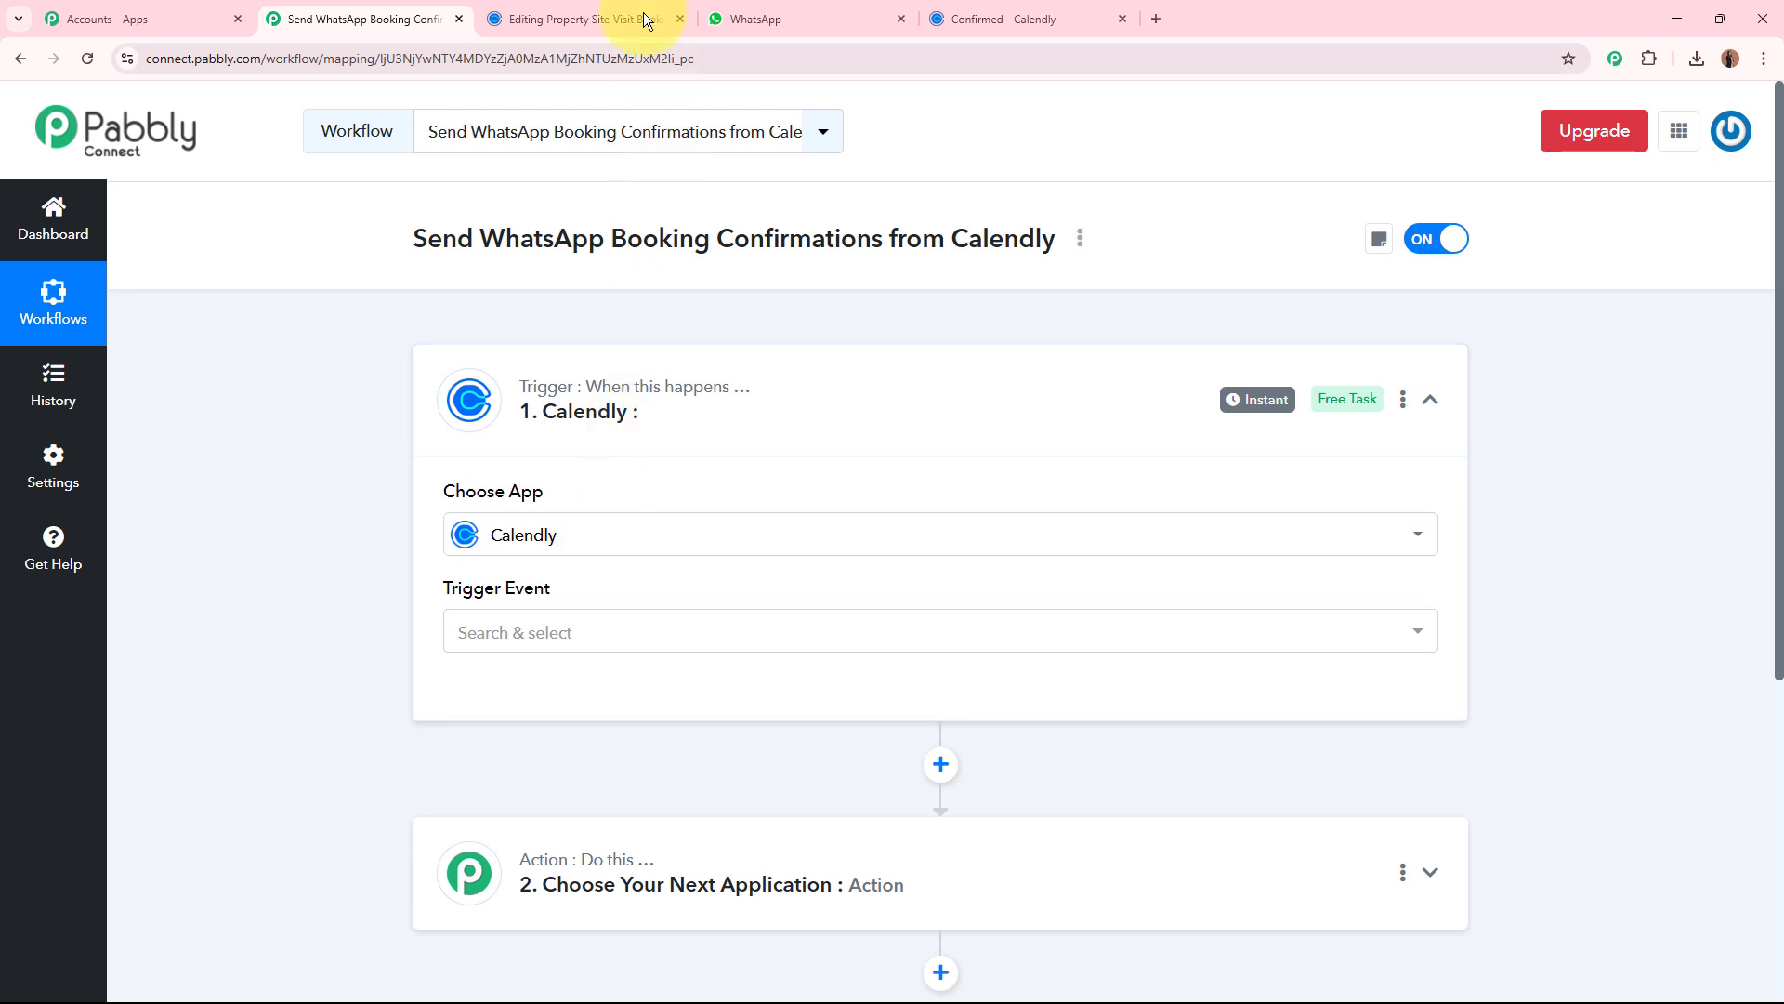
pyautogui.click(571, 19)
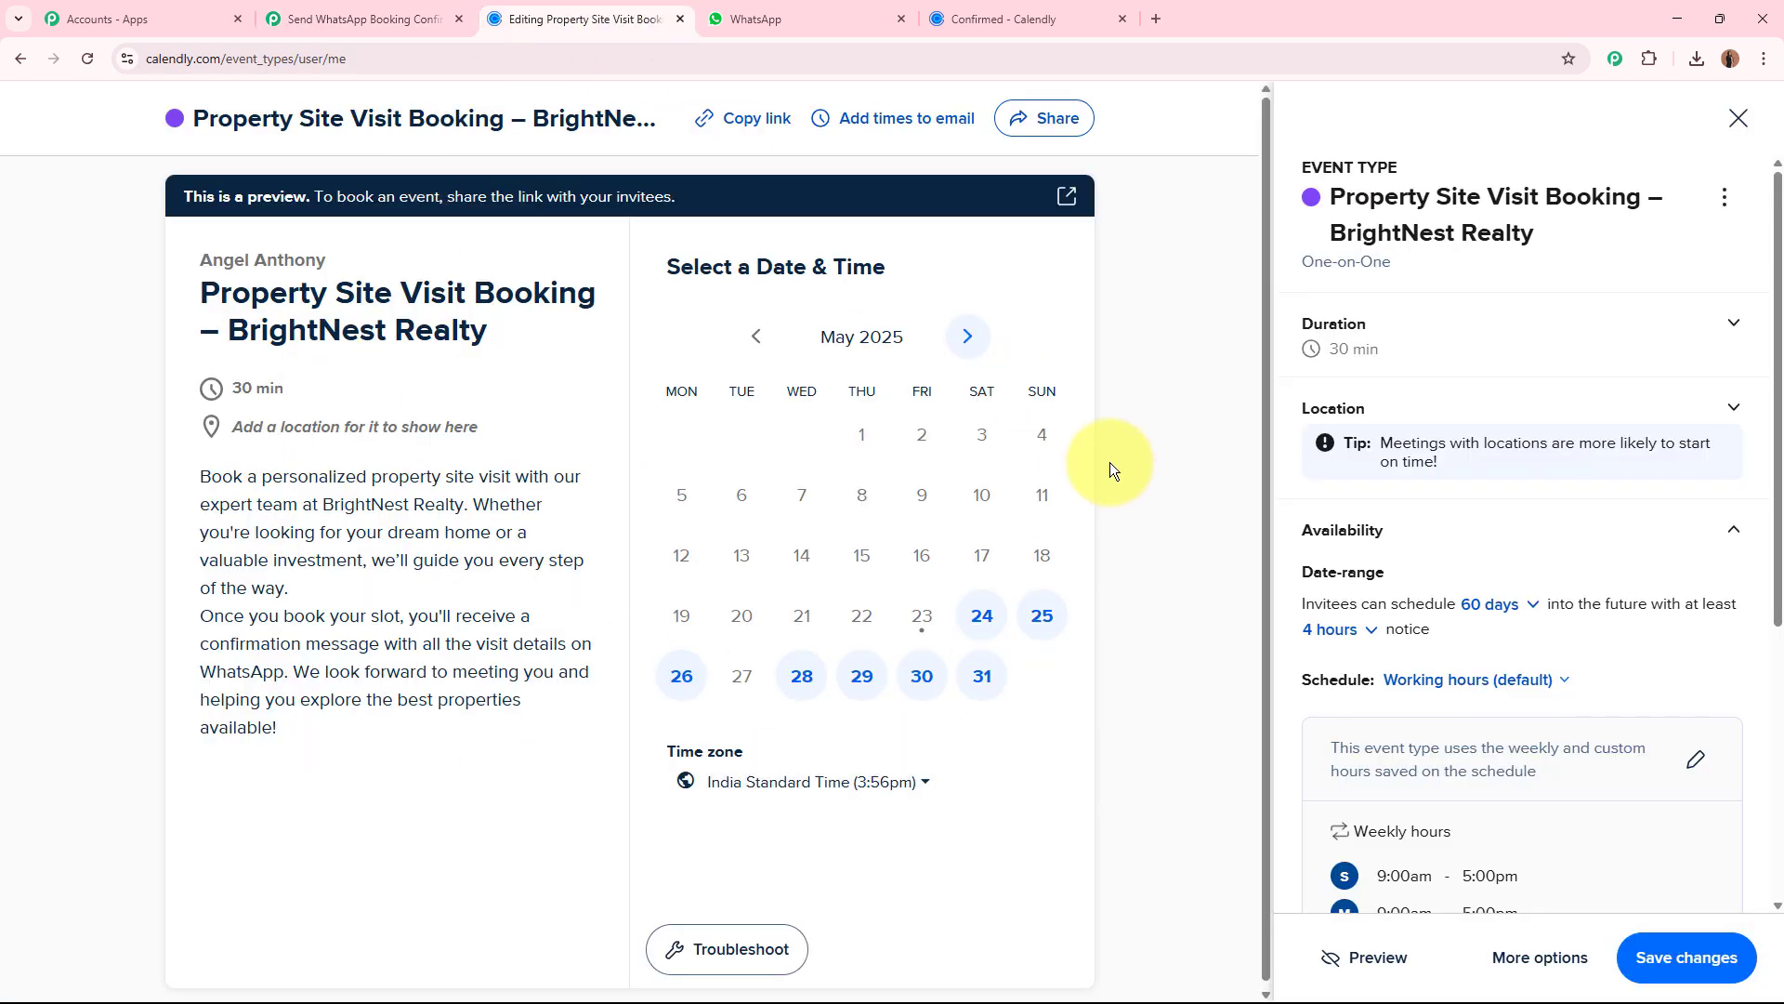
pyautogui.click(426, 11)
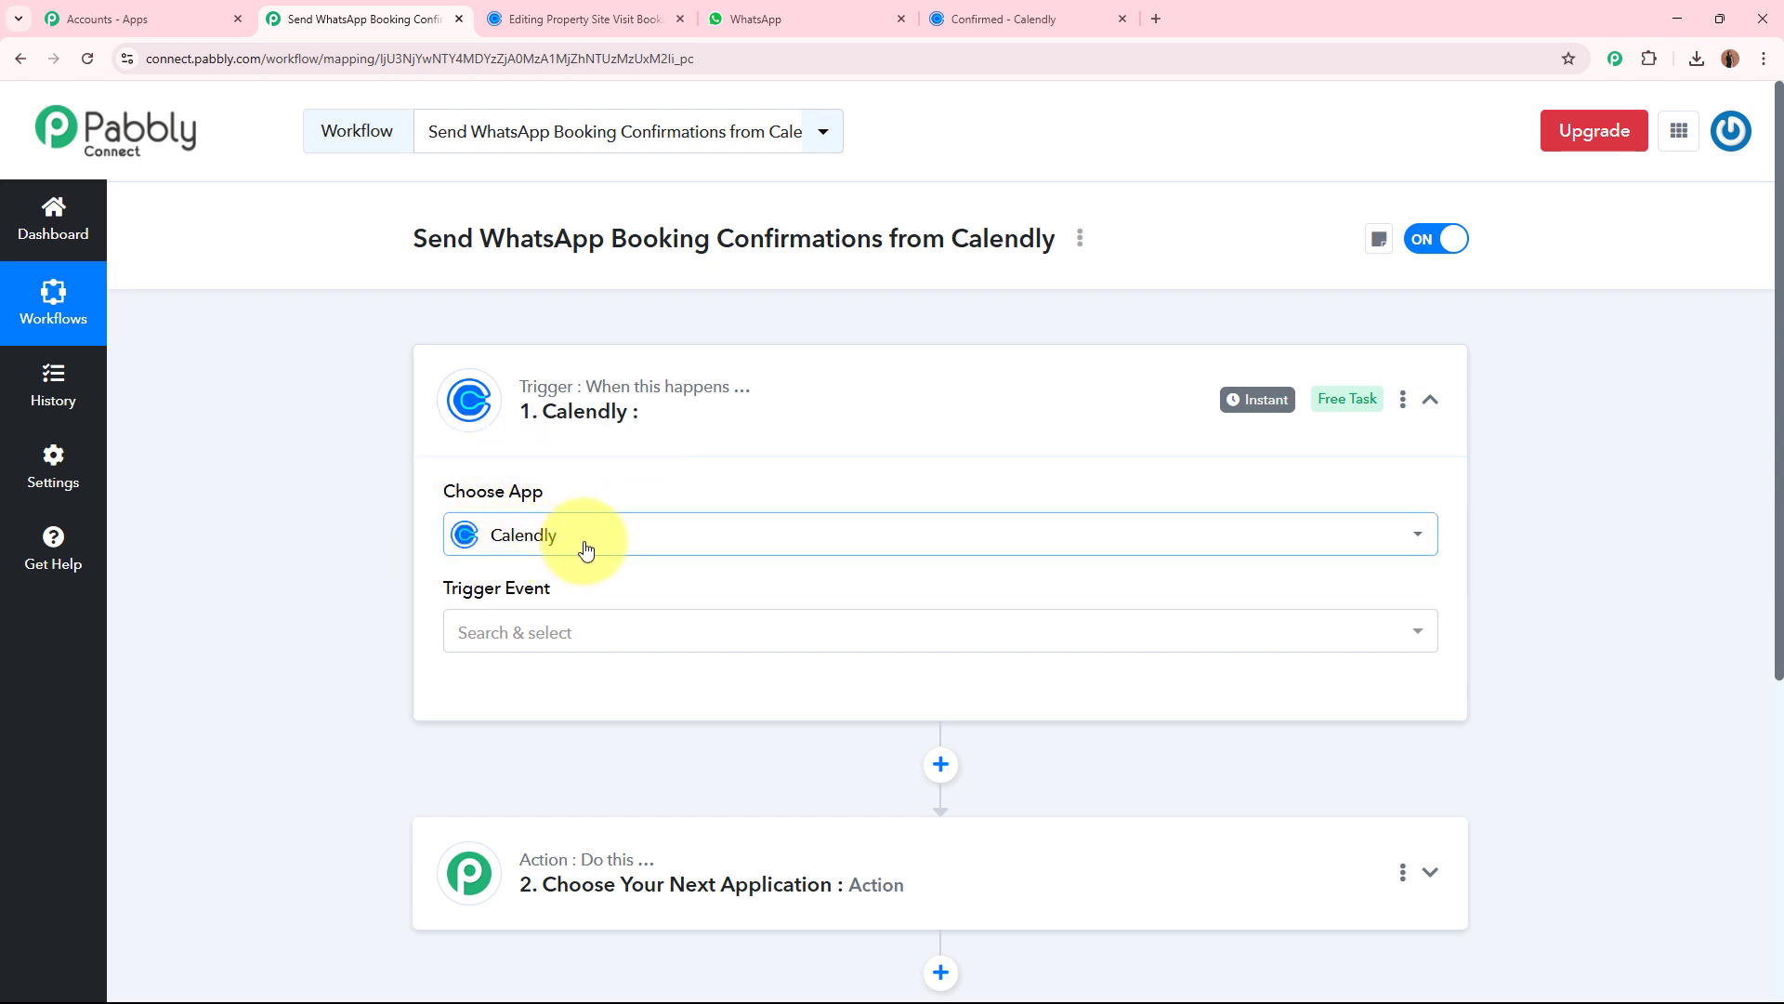
pyautogui.click(574, 630)
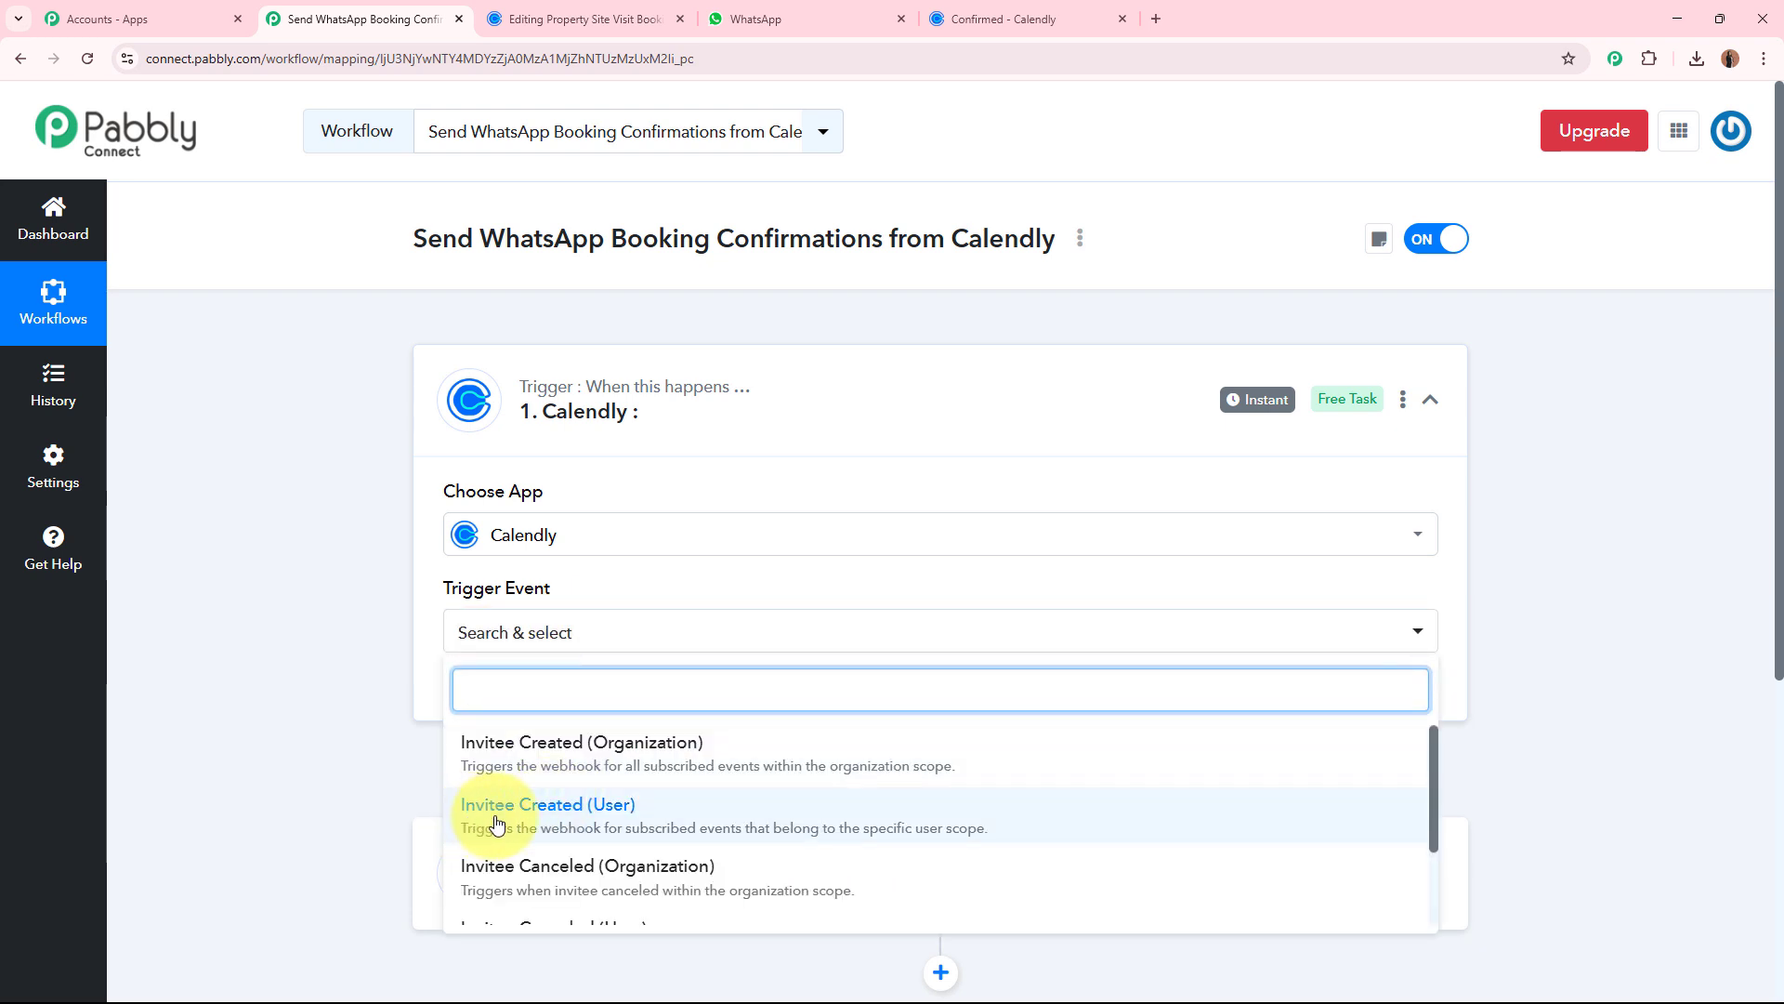
pyautogui.click(648, 823)
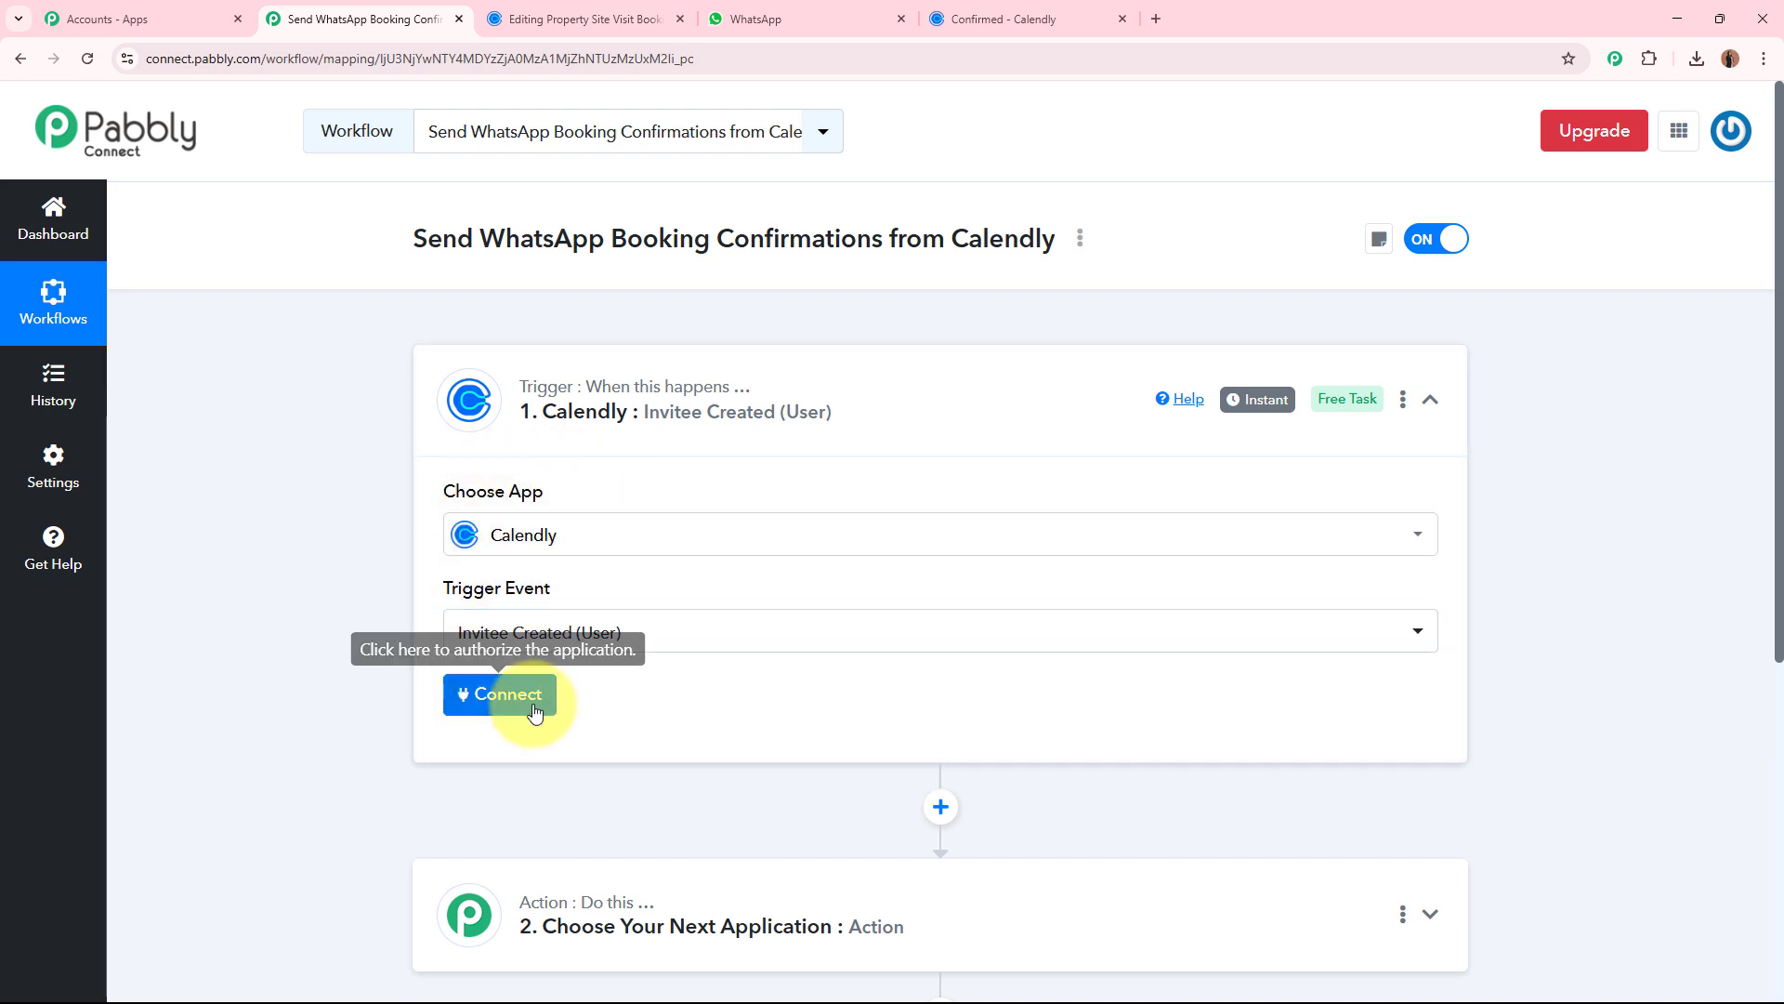
# Add and authorize a new Calendly connection for the trigger, and check the Property Site Visit Booking event in Calendly.
pyautogui.click(508, 696)
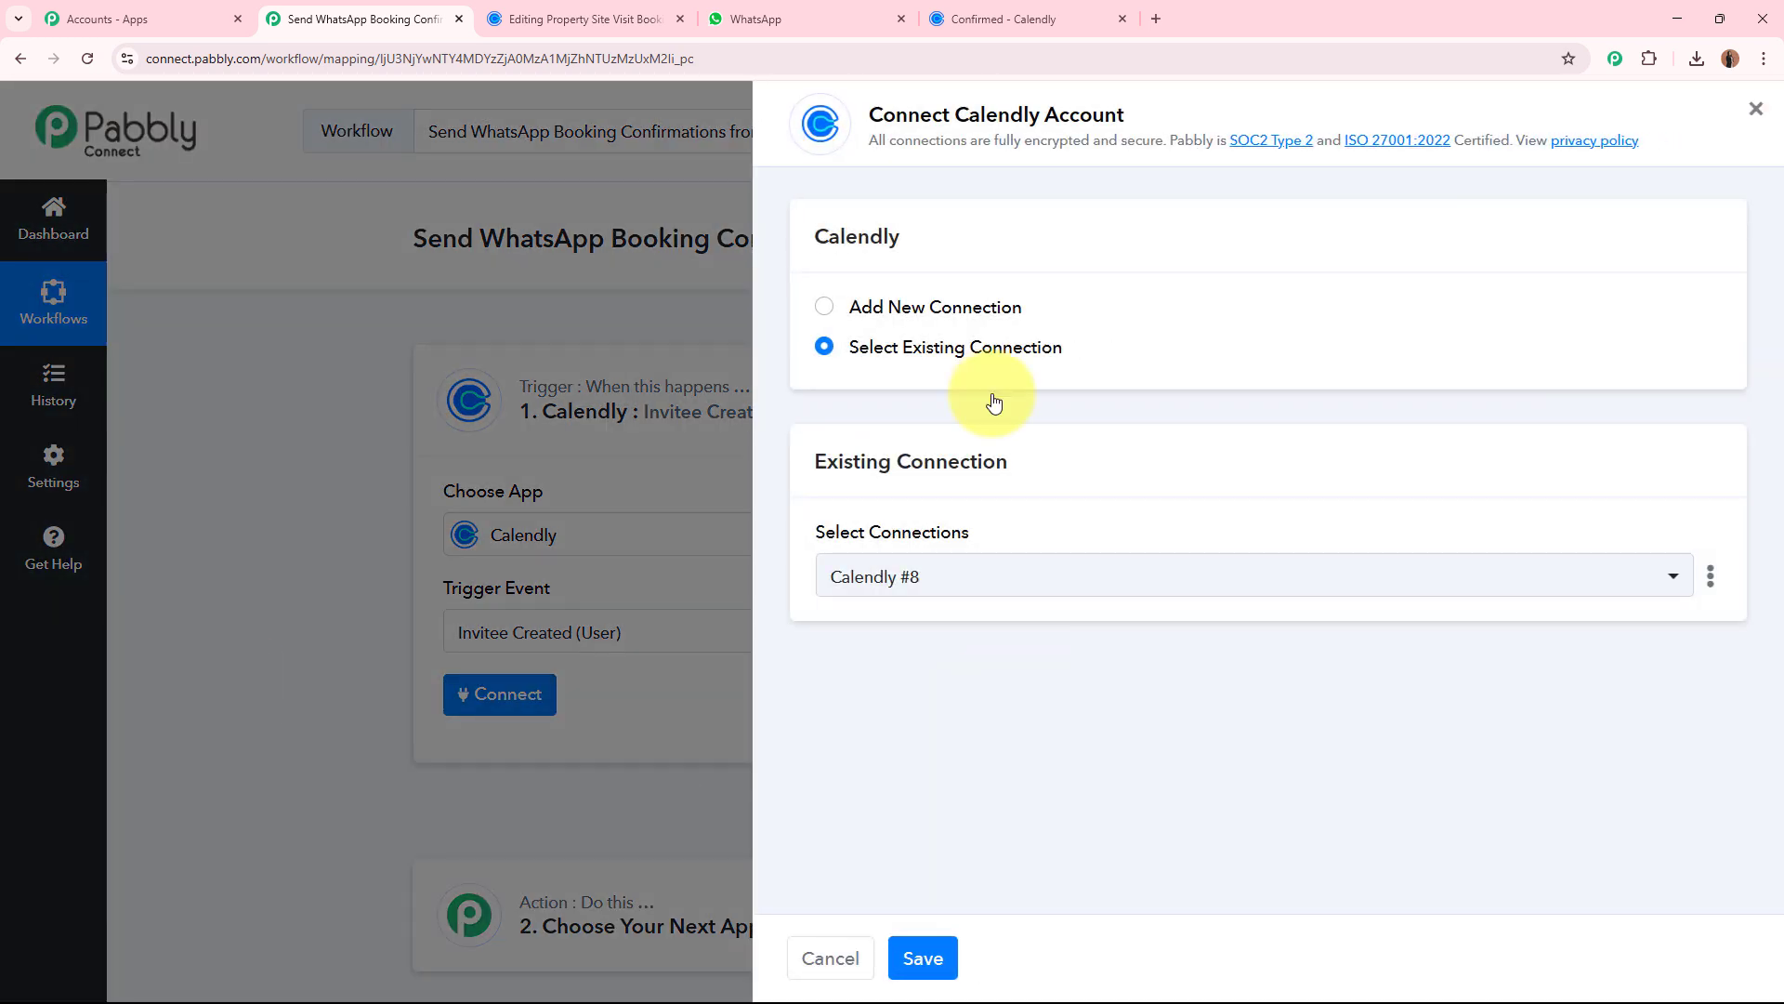
pyautogui.click(825, 307)
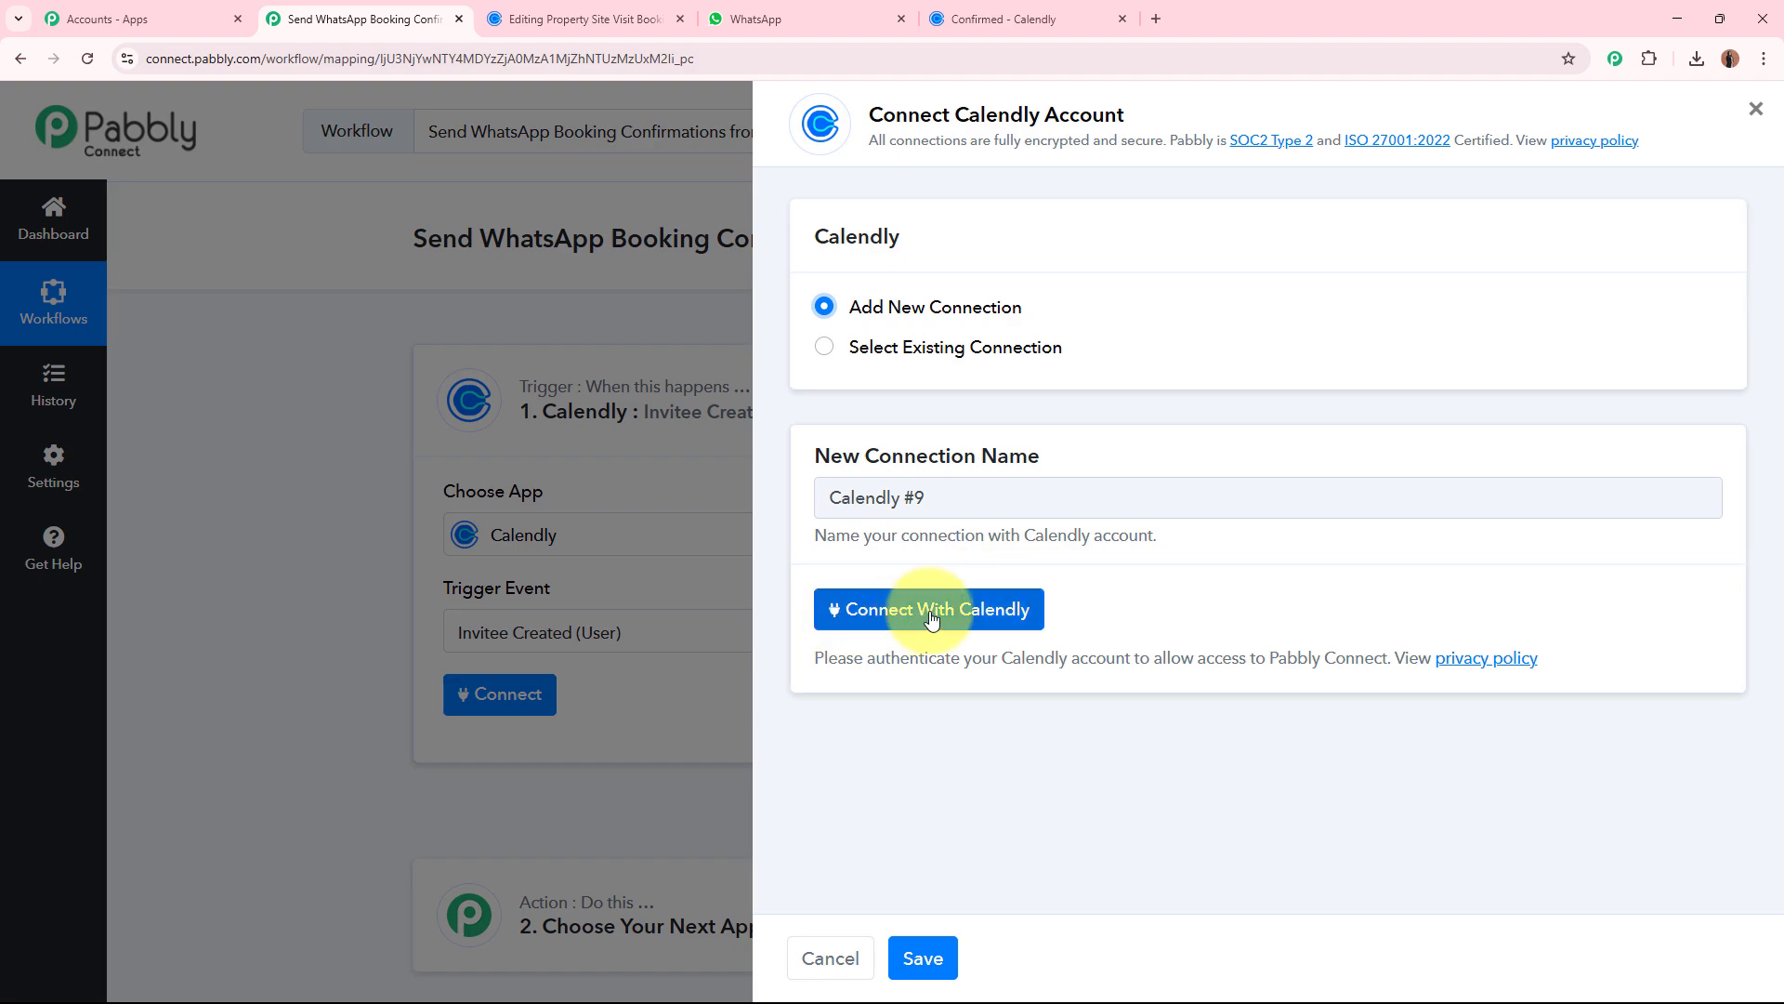
pyautogui.click(1015, 615)
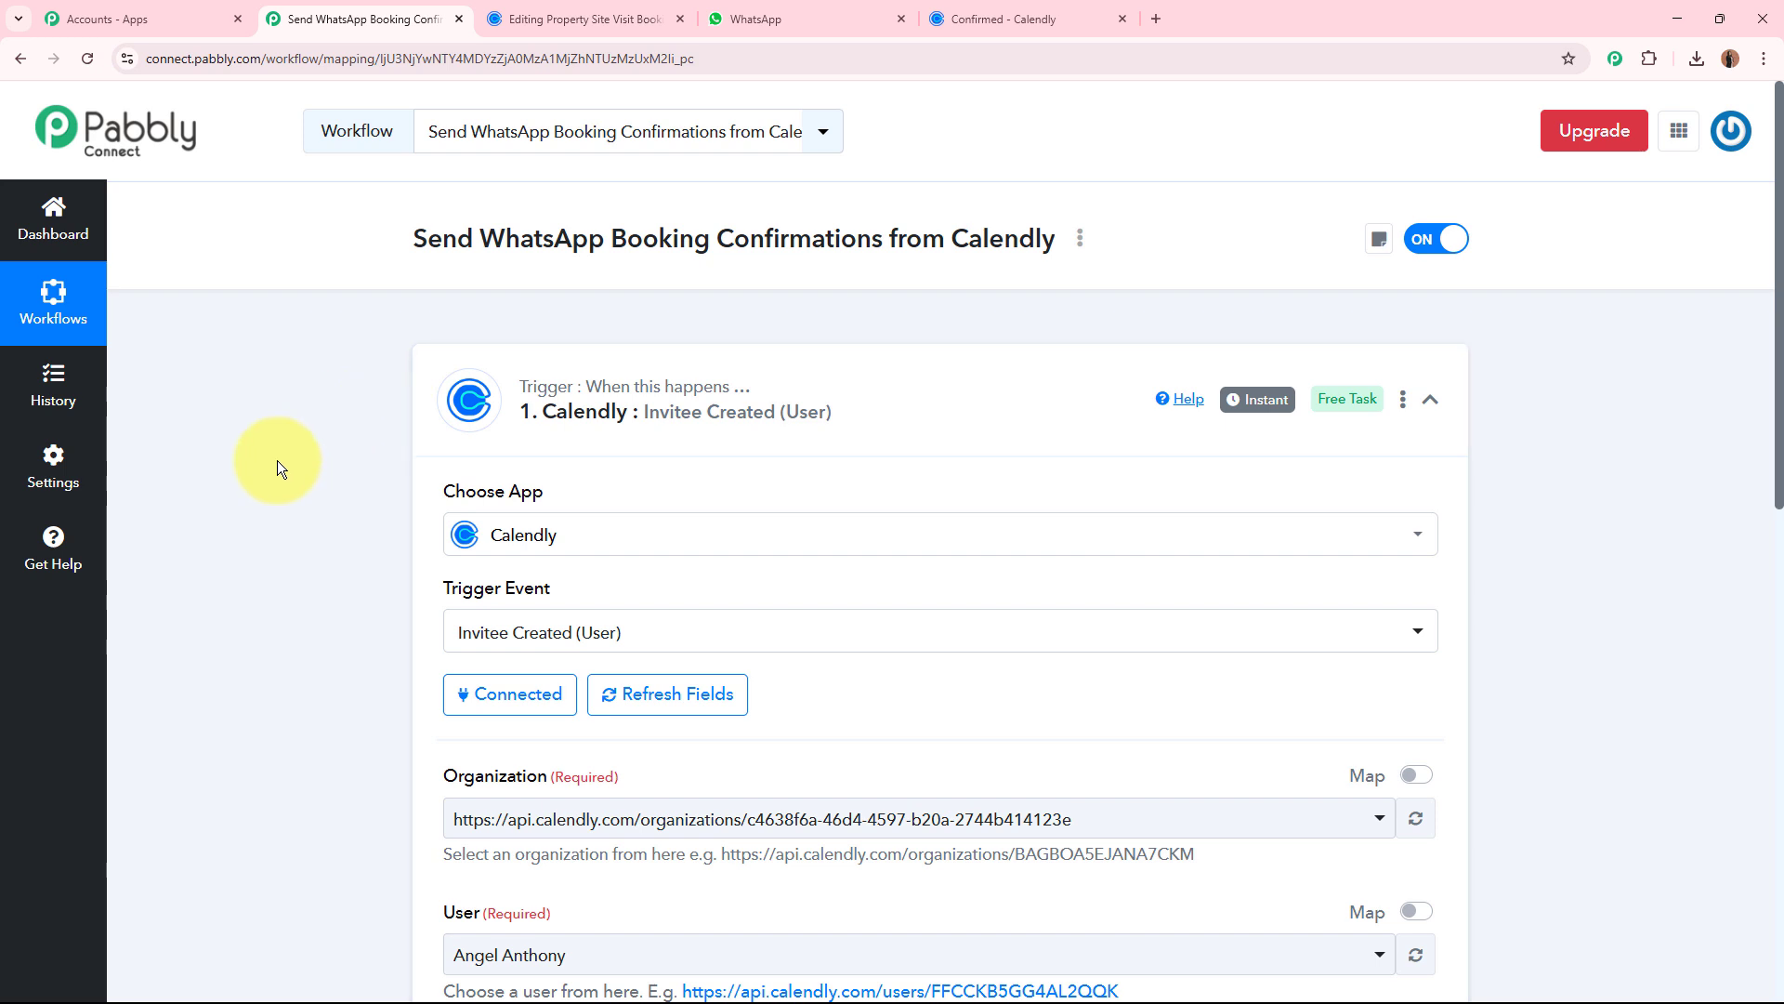
pyautogui.click(618, 18)
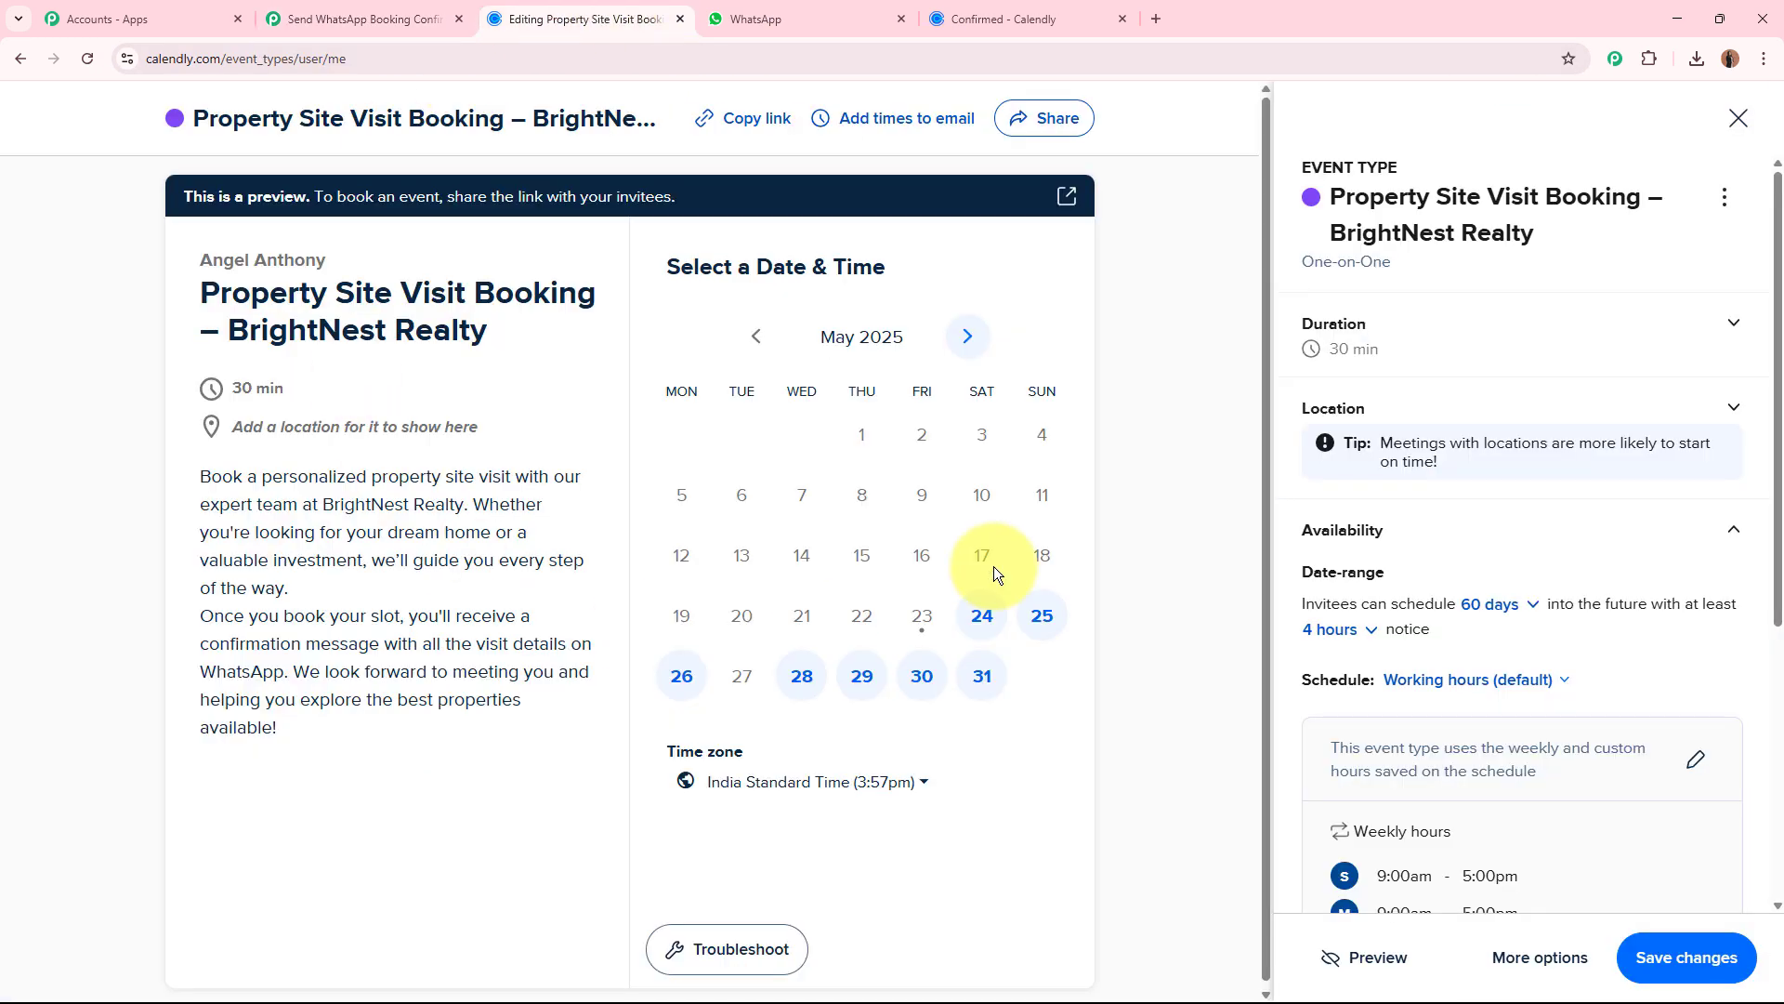
pyautogui.click(358, 19)
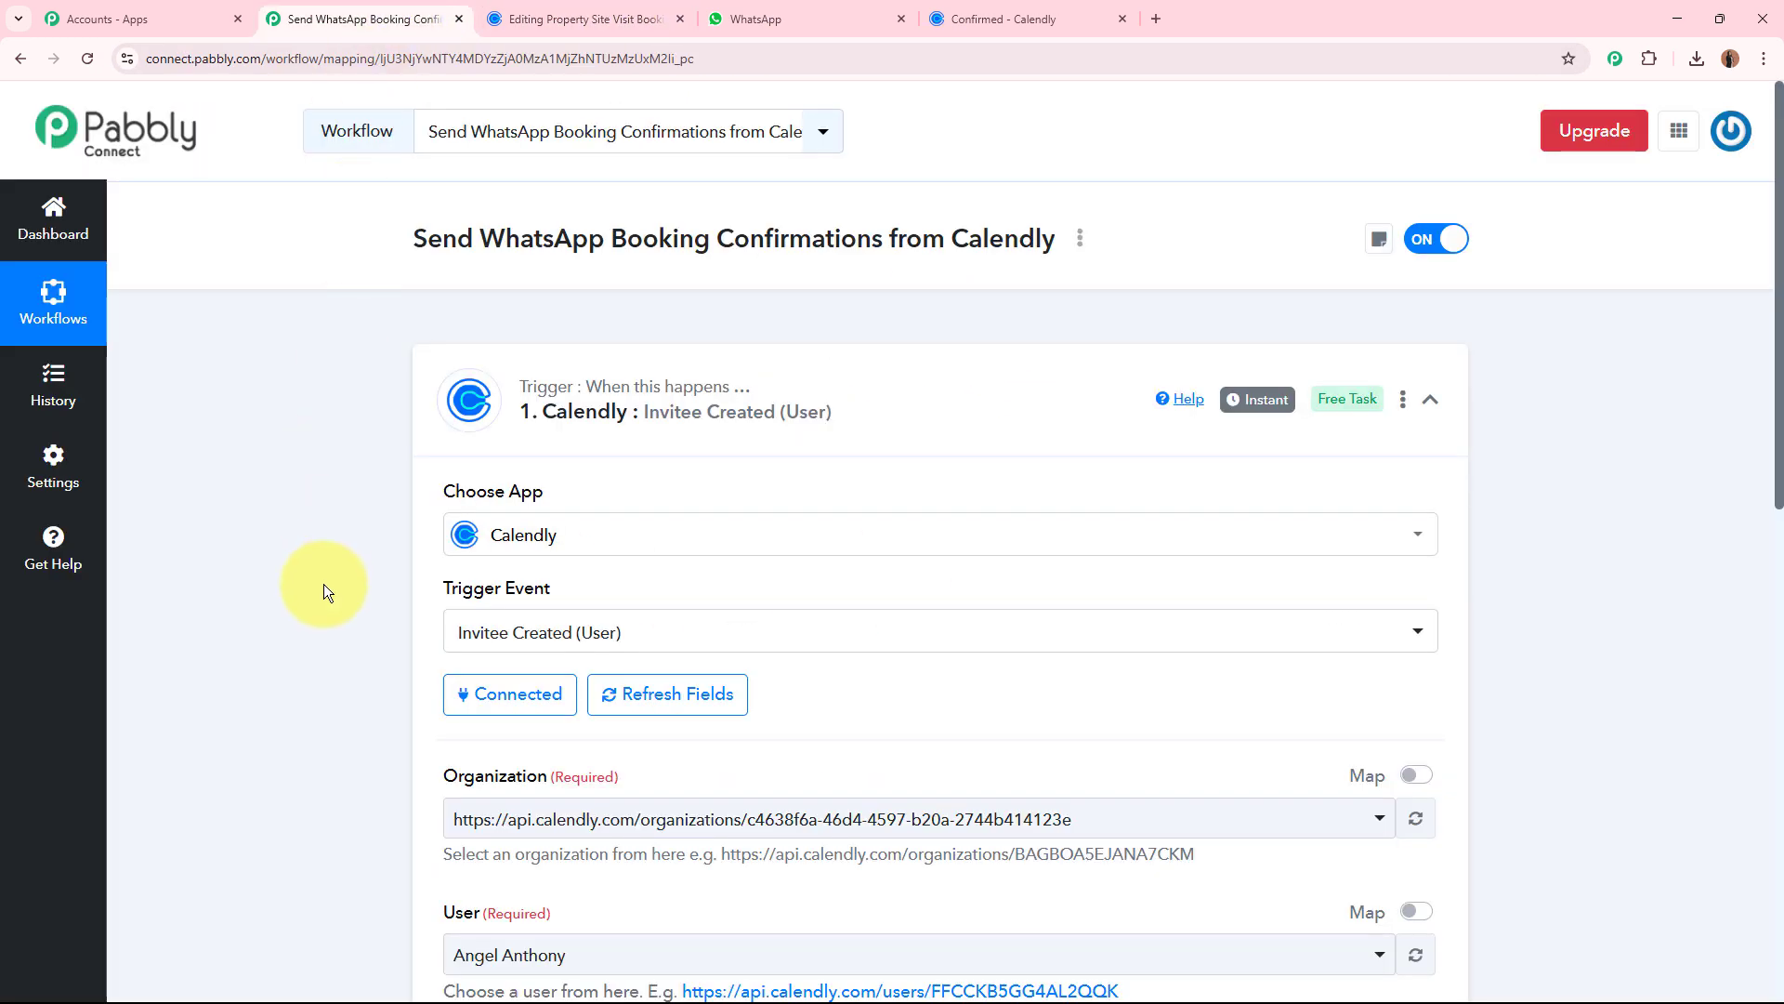
# Select the listed Calendly organization in the trigger's required Organization setting.
pyautogui.scroll(-3, 325, 584)
pyautogui.scroll(-1, 326, 583)
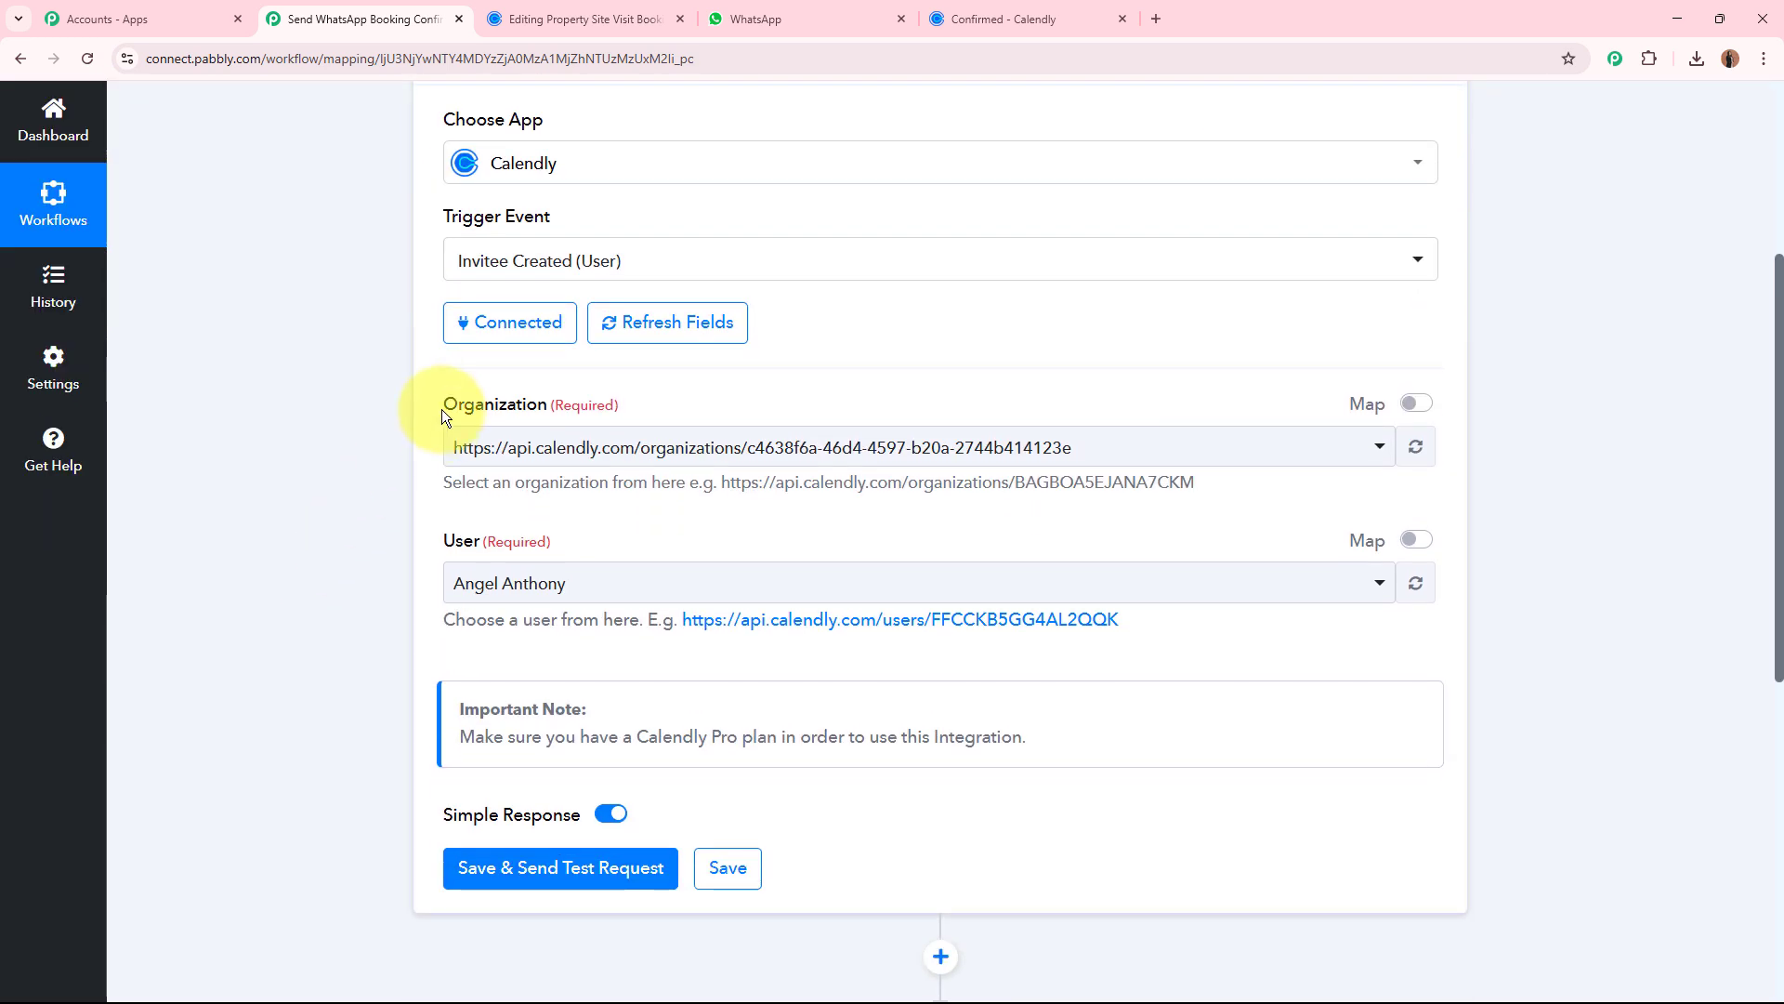
pyautogui.moveTo(442, 406); pyautogui.dragTo(662, 415)
pyautogui.click(254, 526)
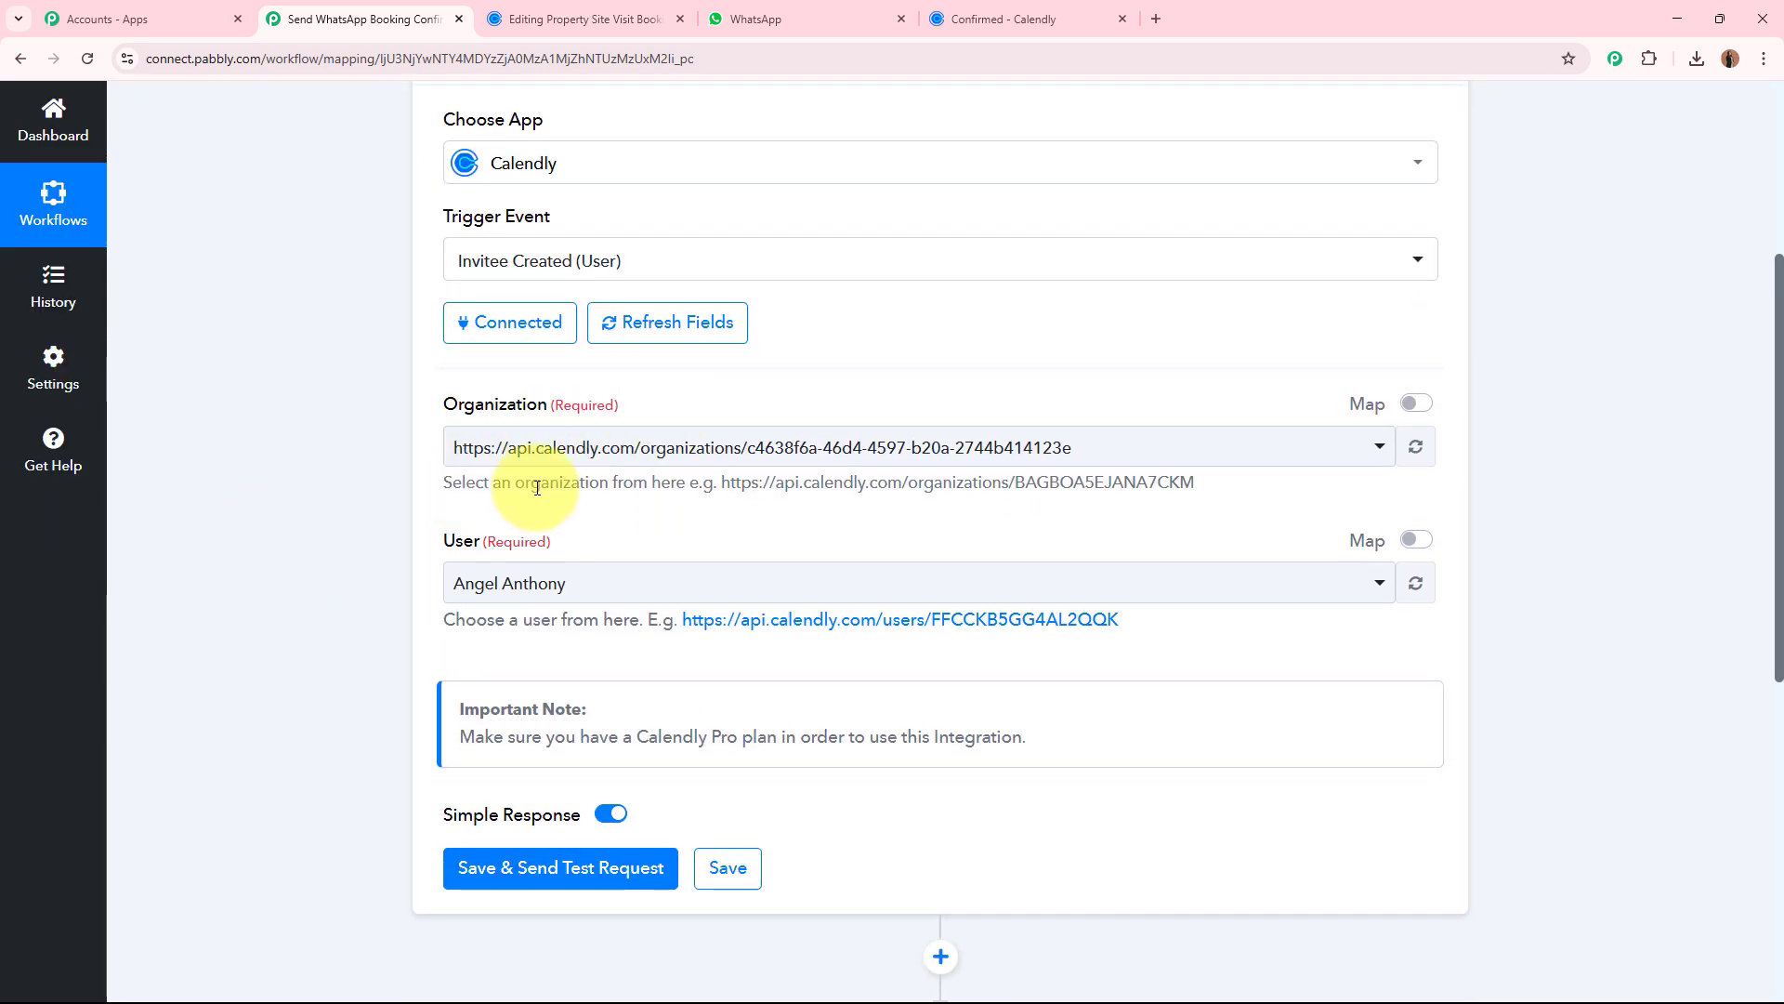
pyautogui.click(661, 468)
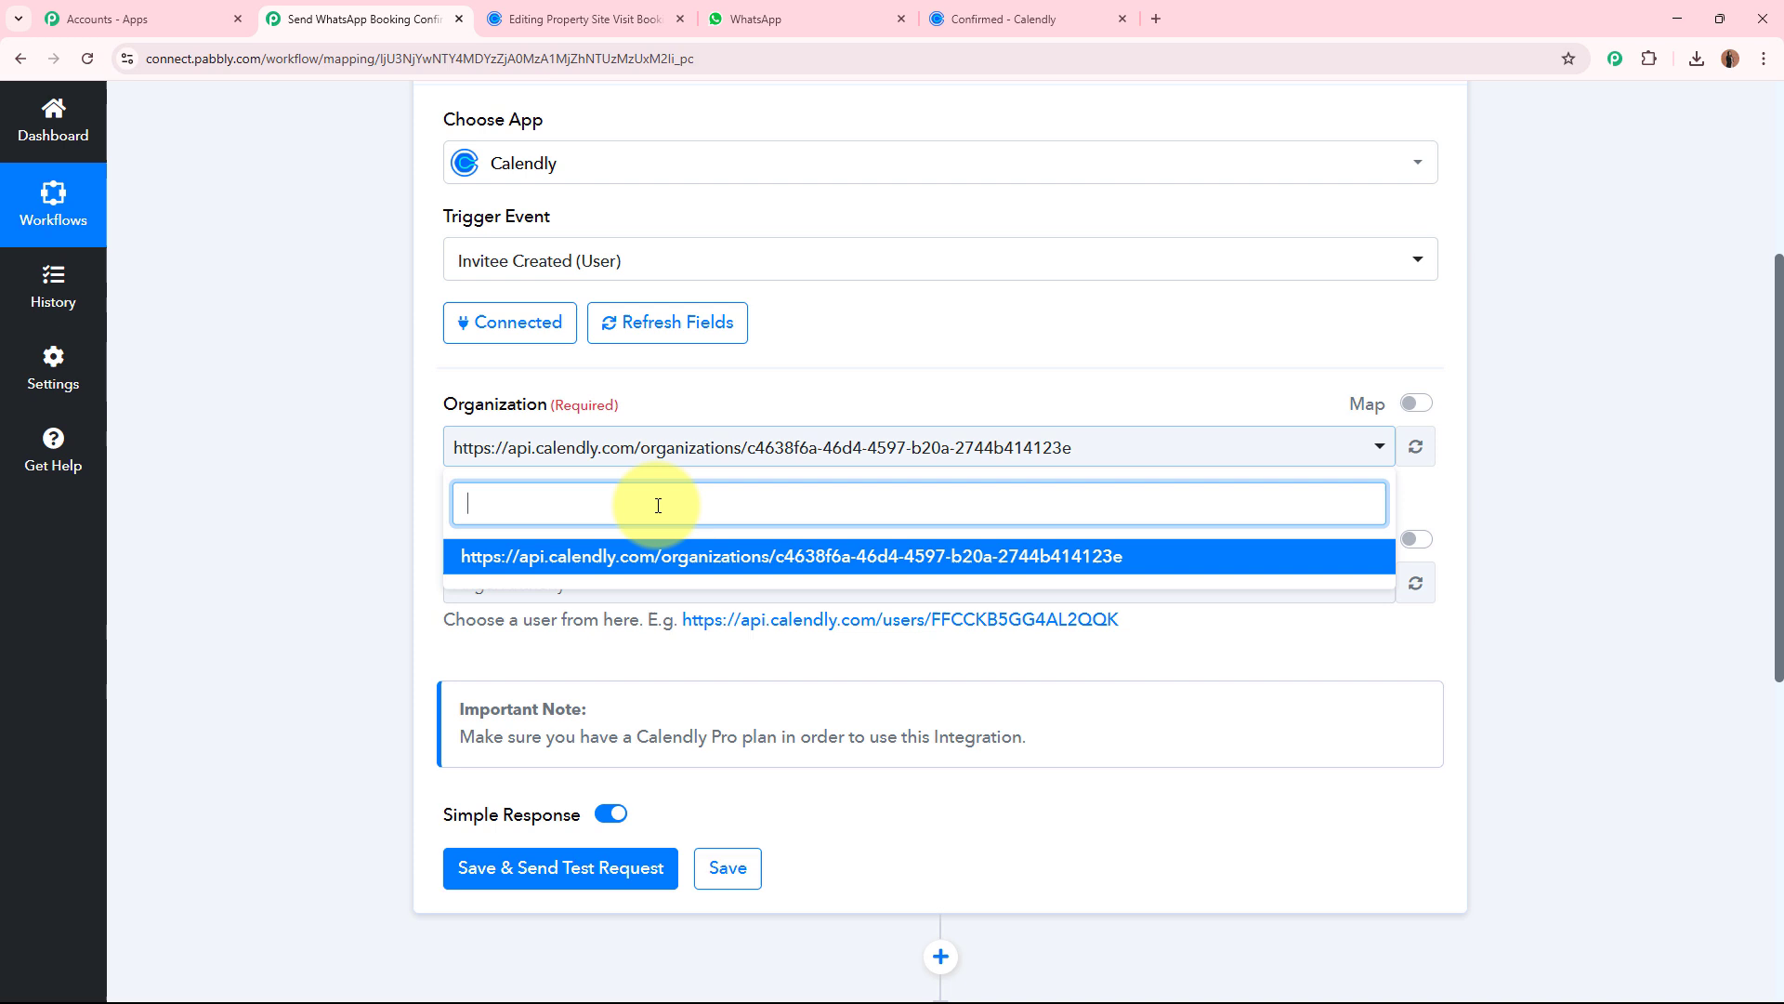
pyautogui.click(655, 558)
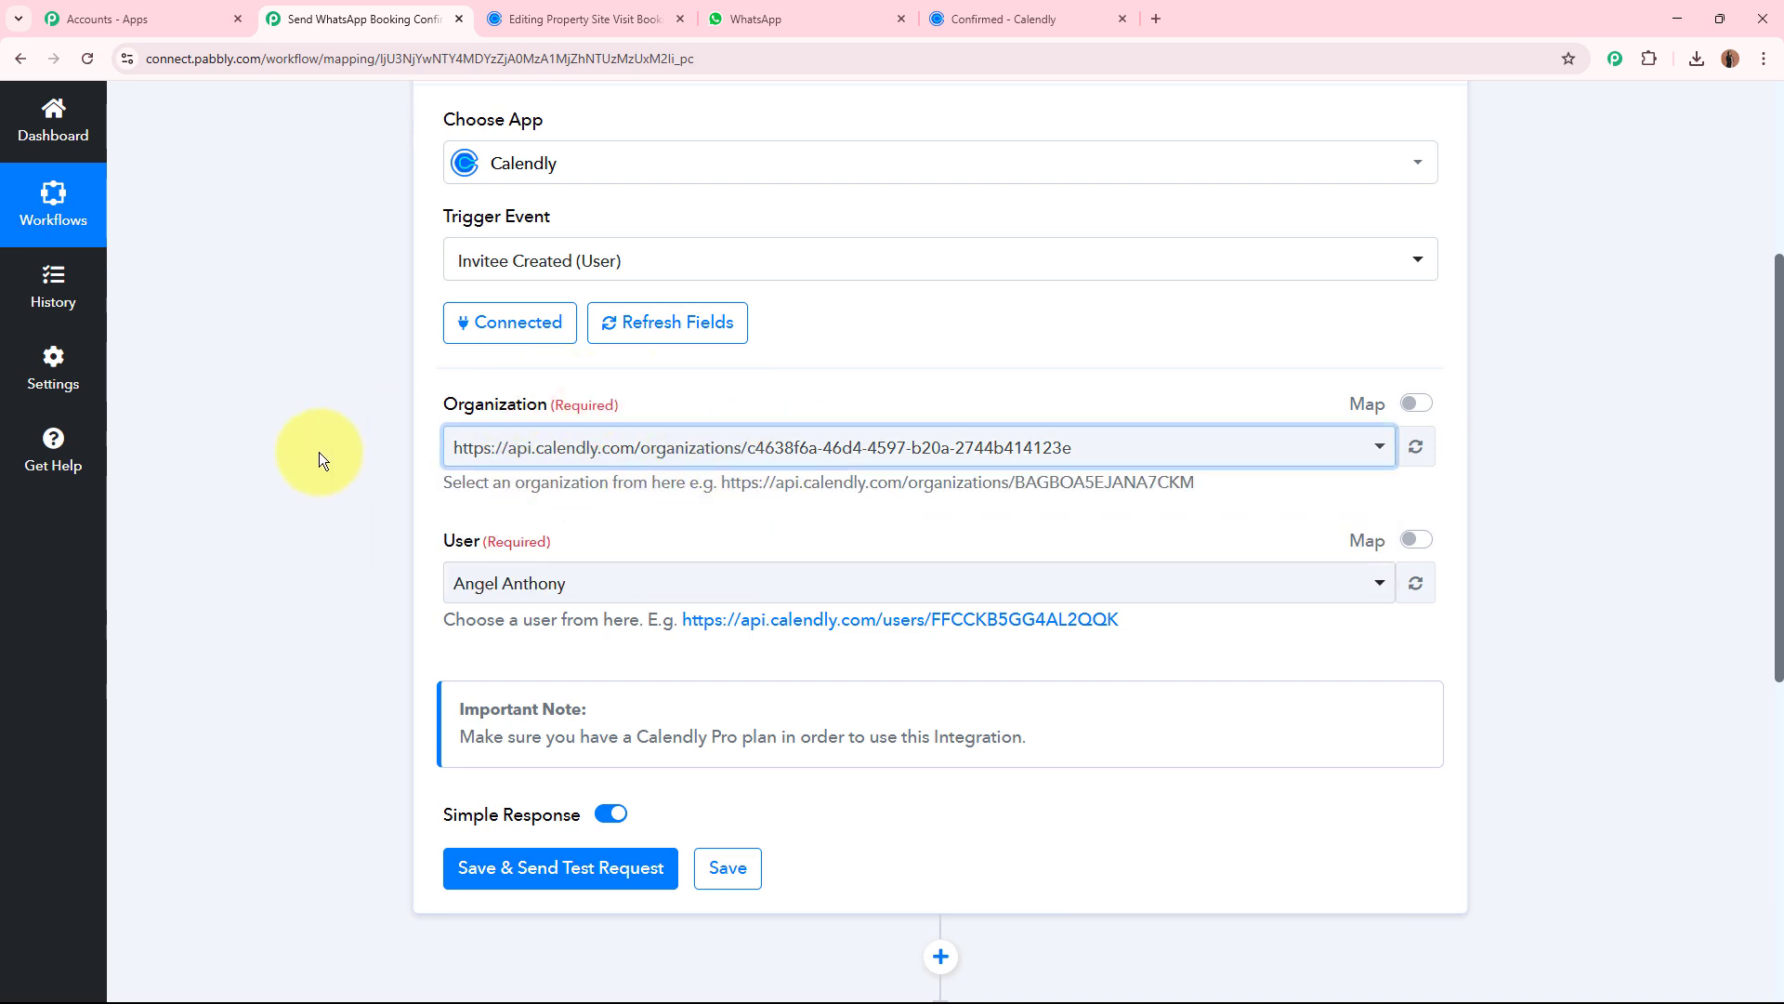
pyautogui.click(518, 449)
pyautogui.click(618, 555)
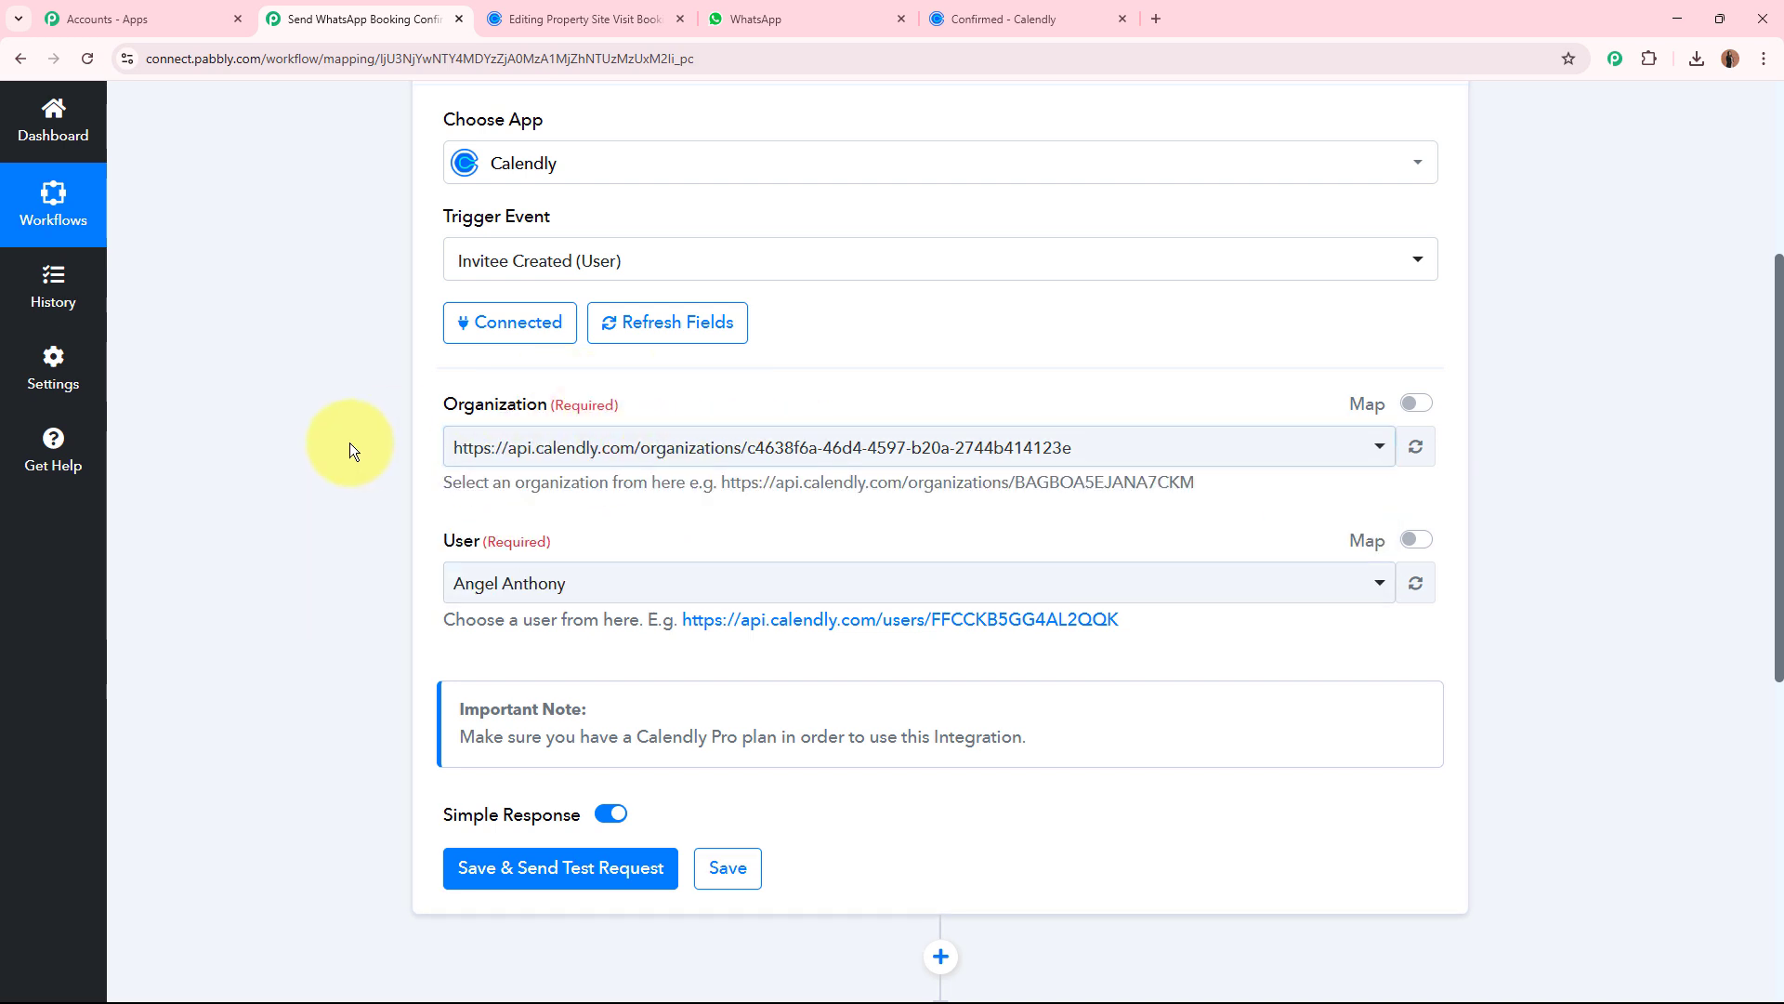
# Select the Calendly account holder, not Test User, as the trigger's user, and save and send a test request.
pyautogui.scroll(-3, 349, 443)
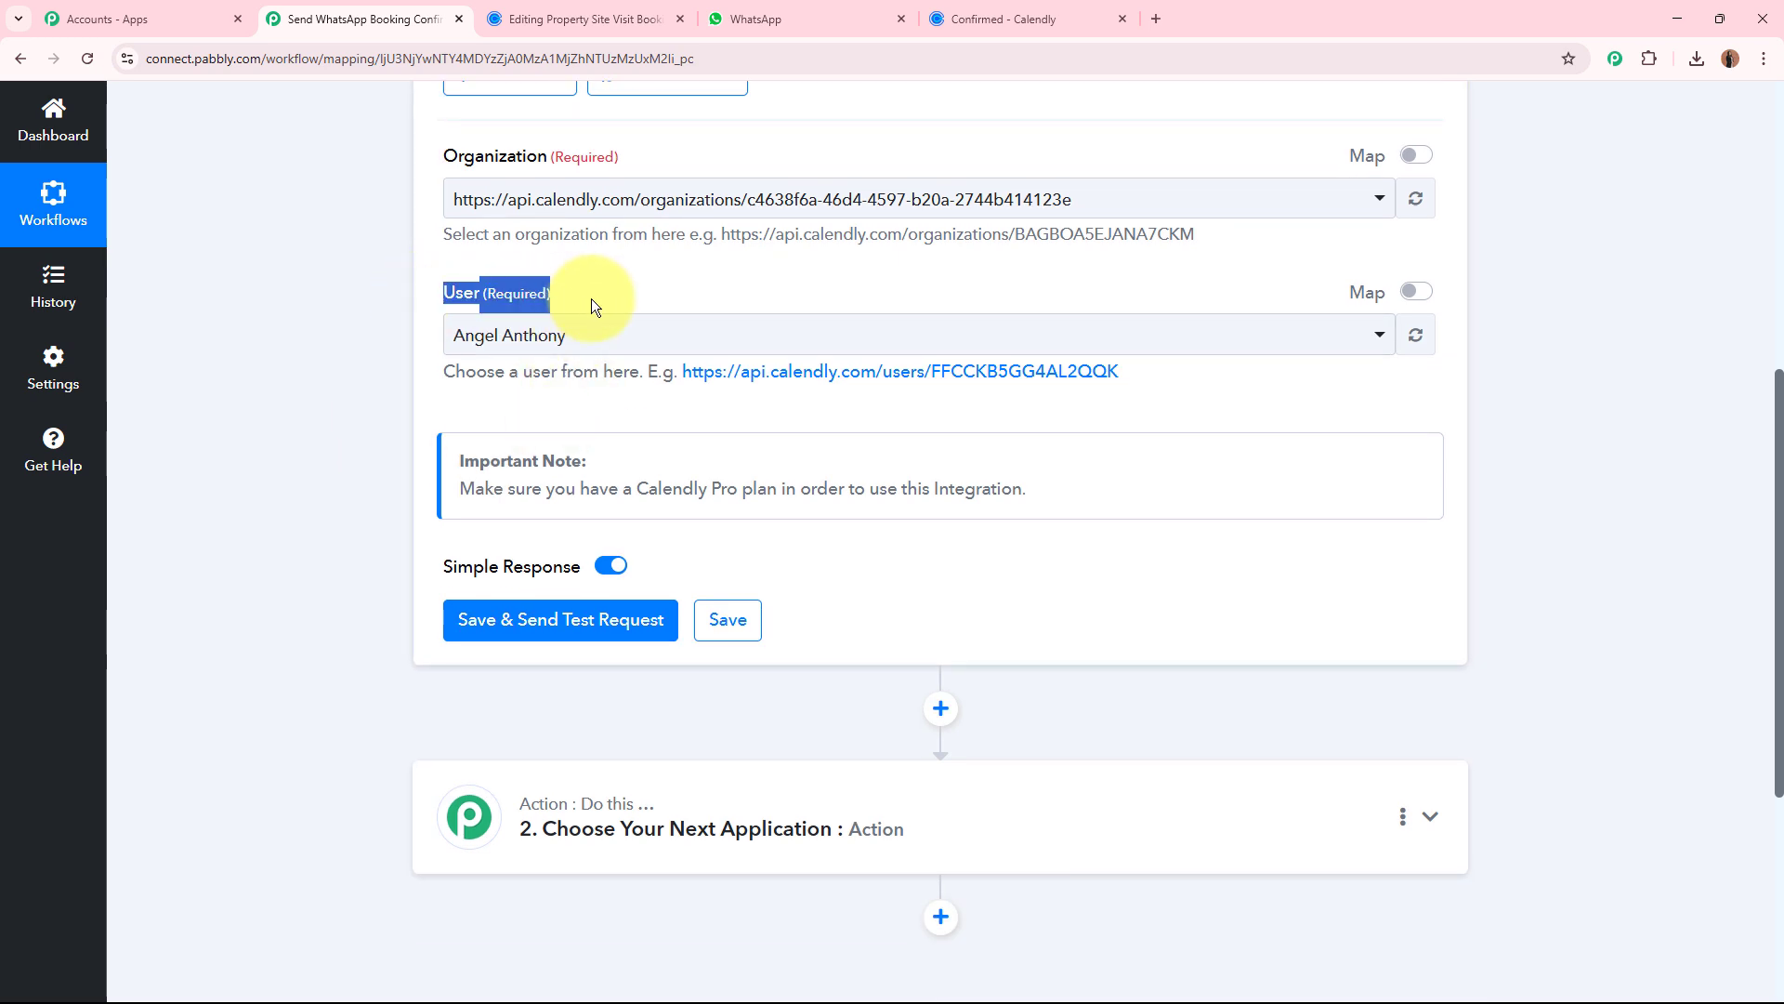
pyautogui.click(349, 376)
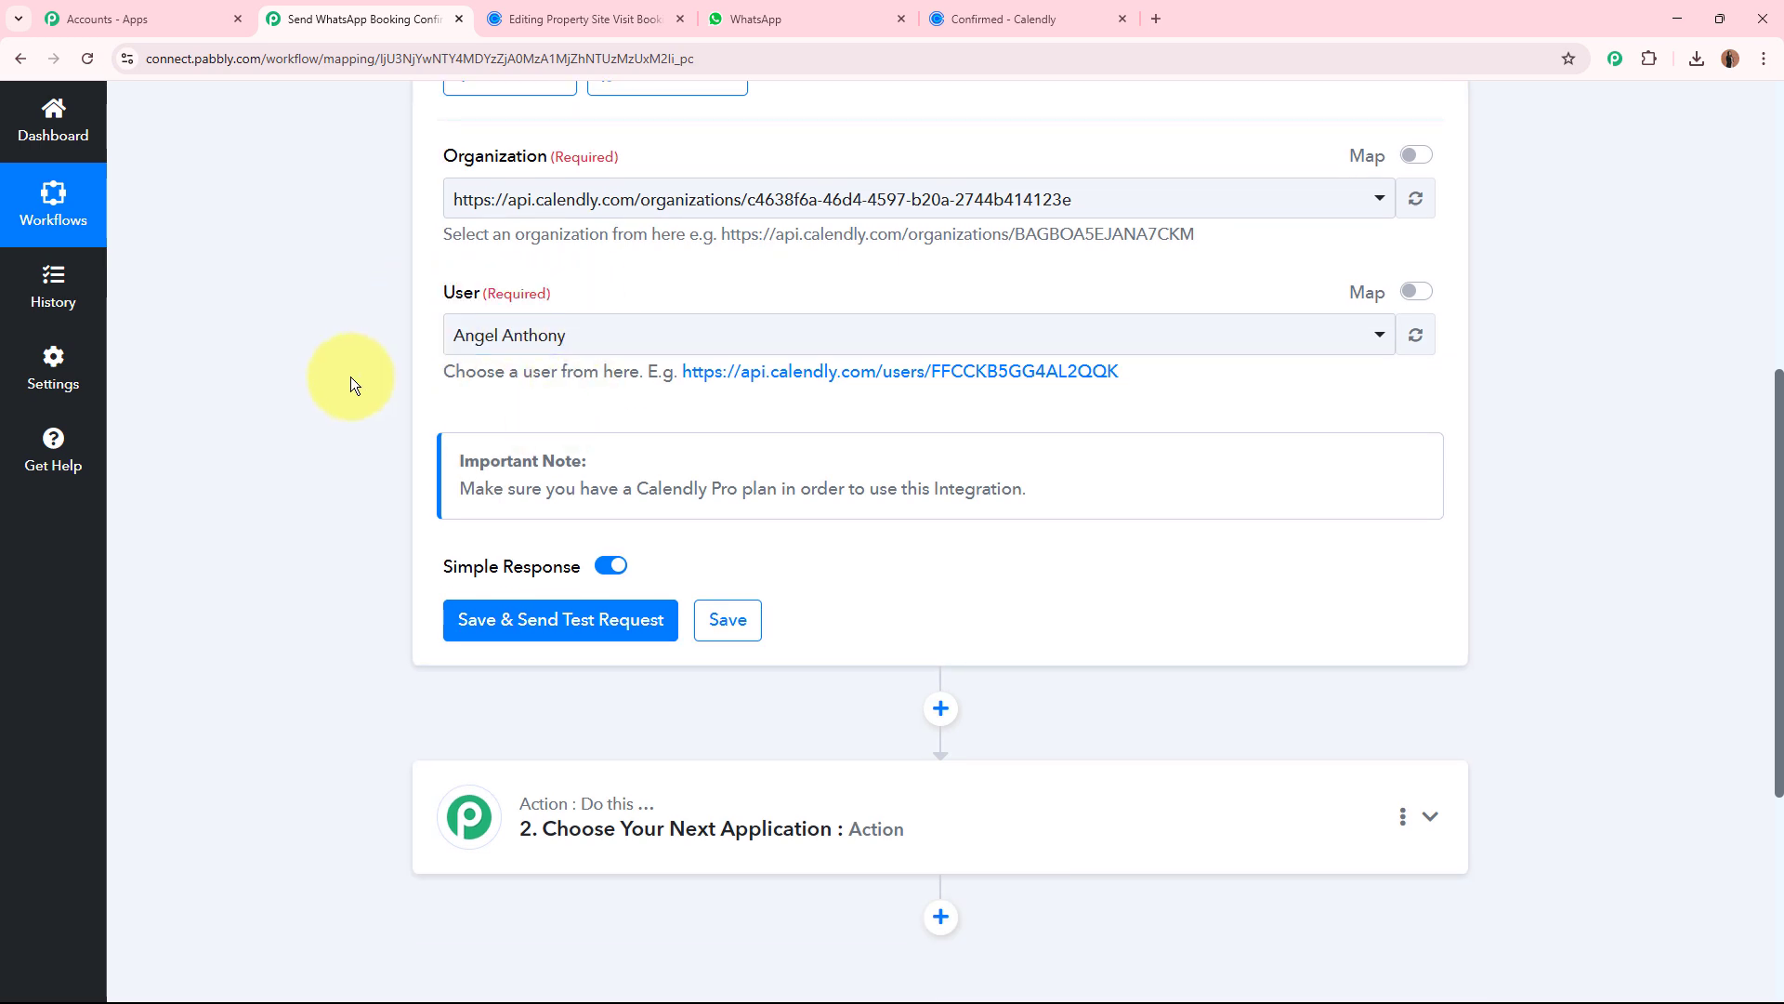
pyautogui.click(587, 347)
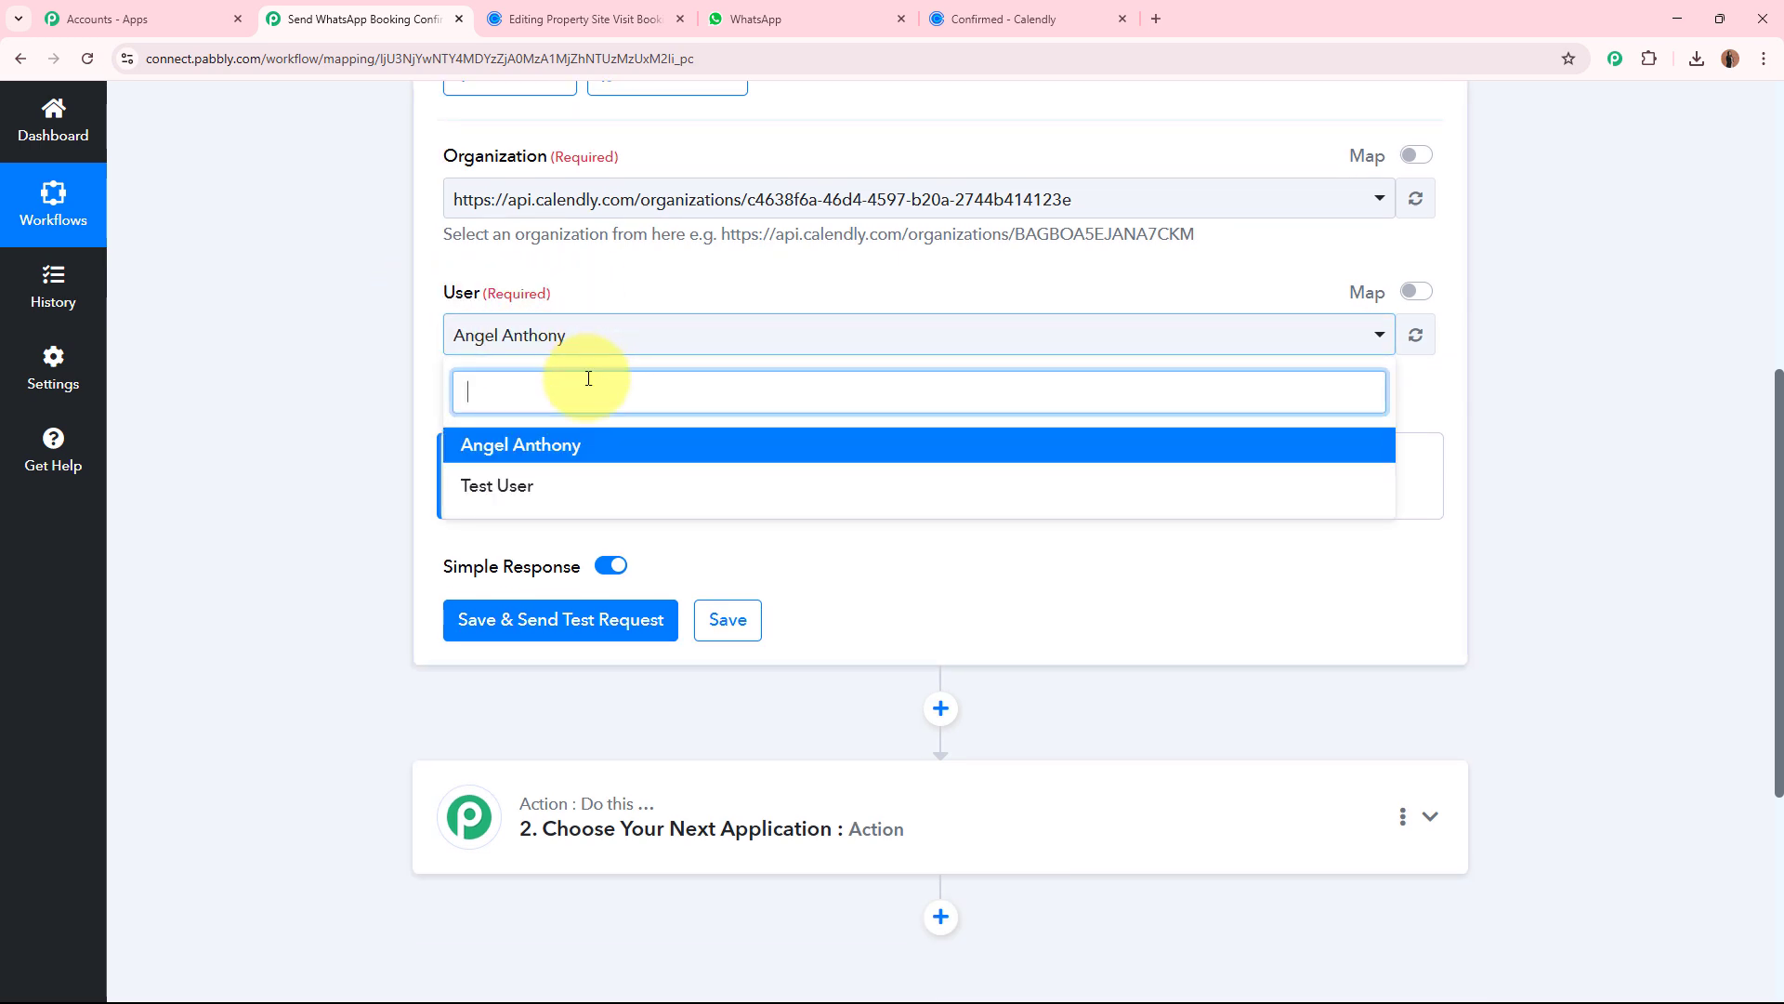
pyautogui.click(574, 448)
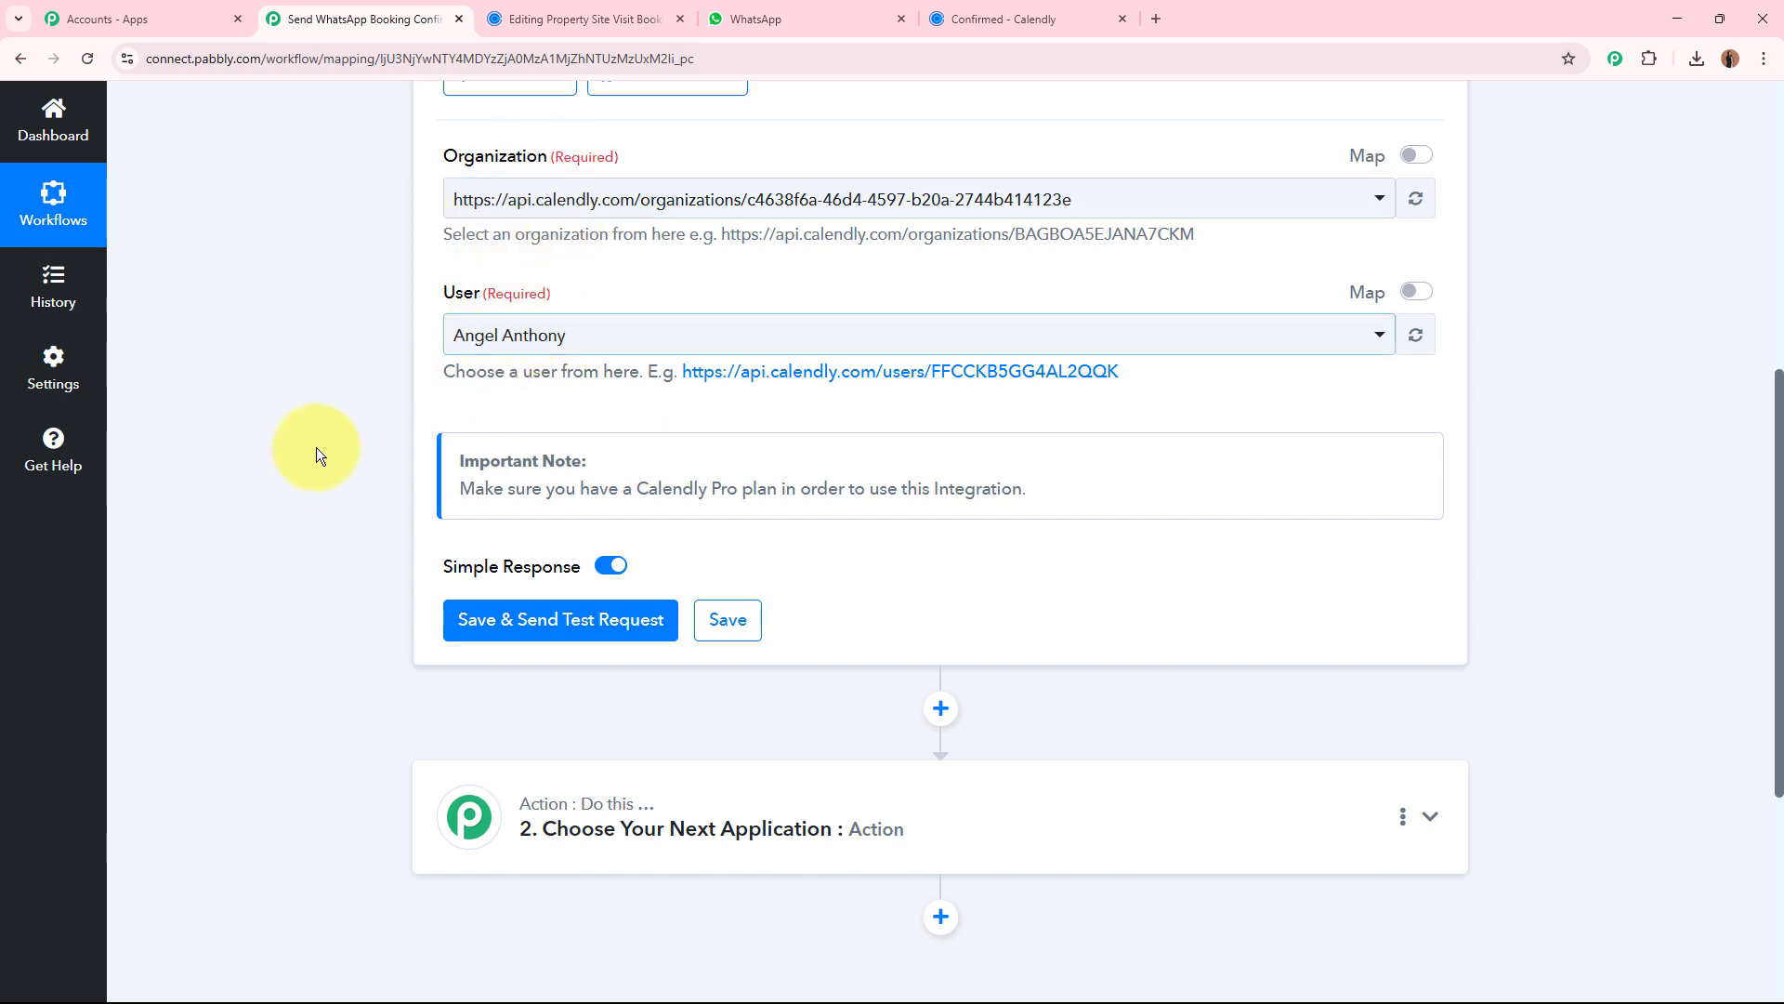
pyautogui.scroll(-3, 372, 454)
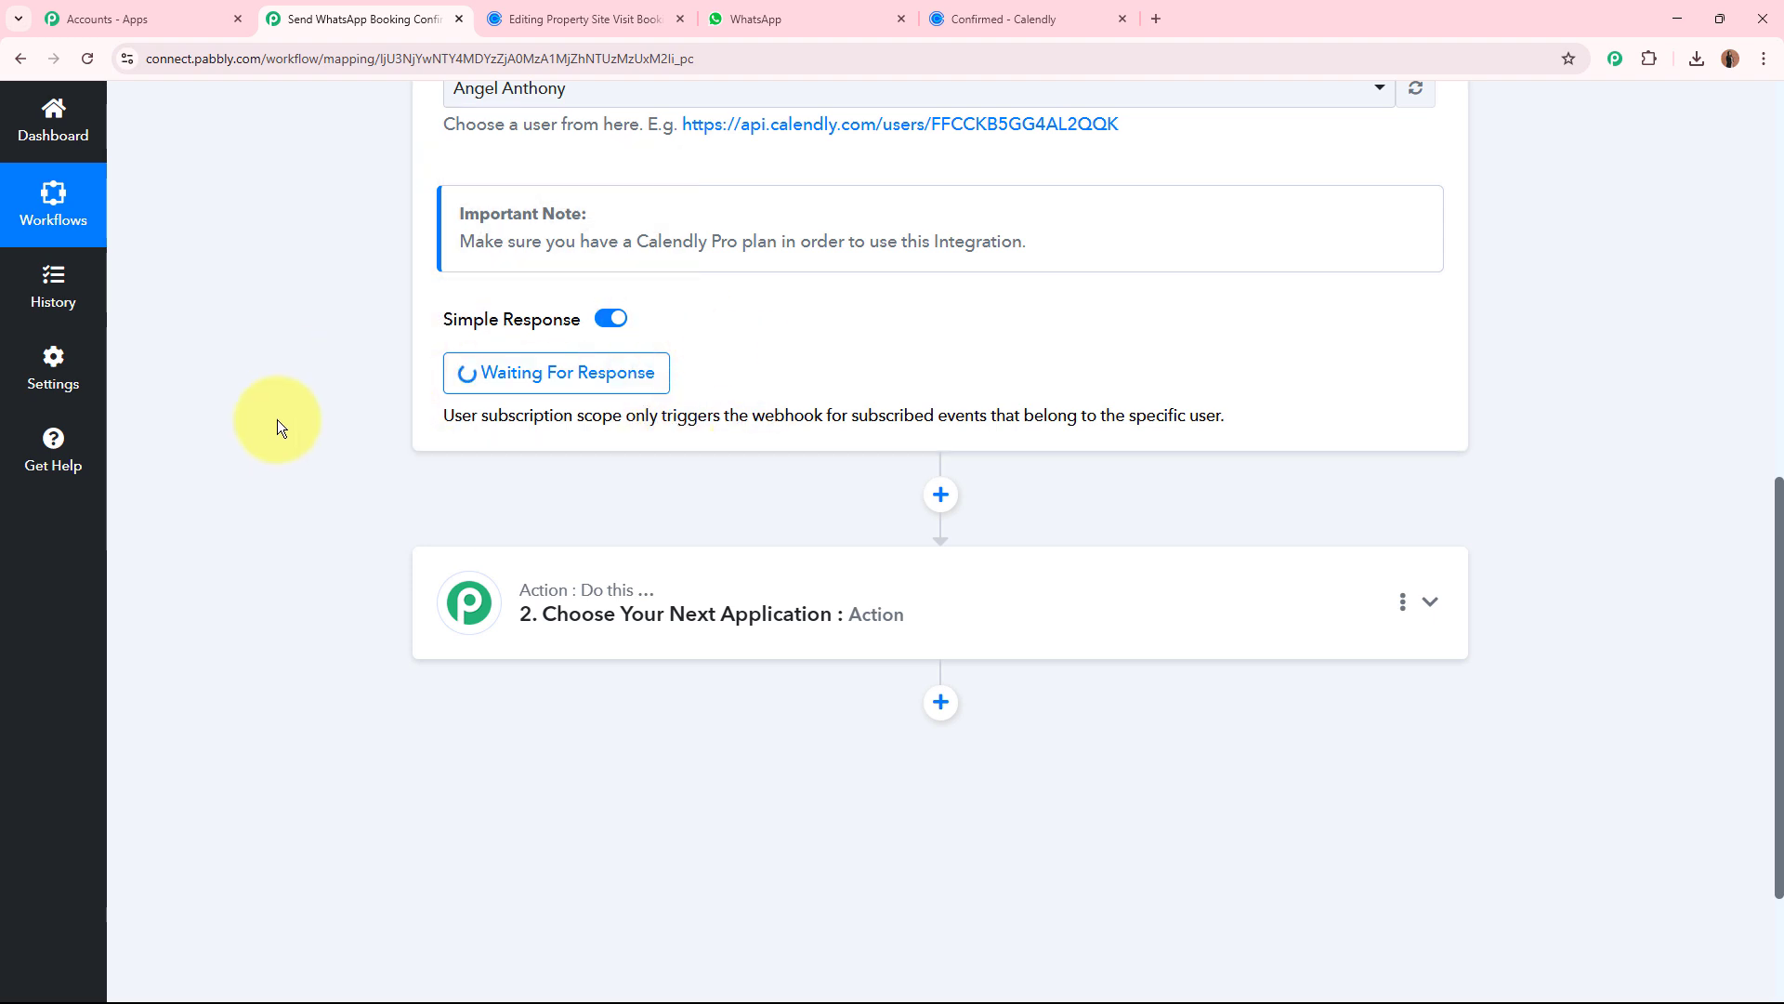
pyautogui.scroll(10, 277, 420)
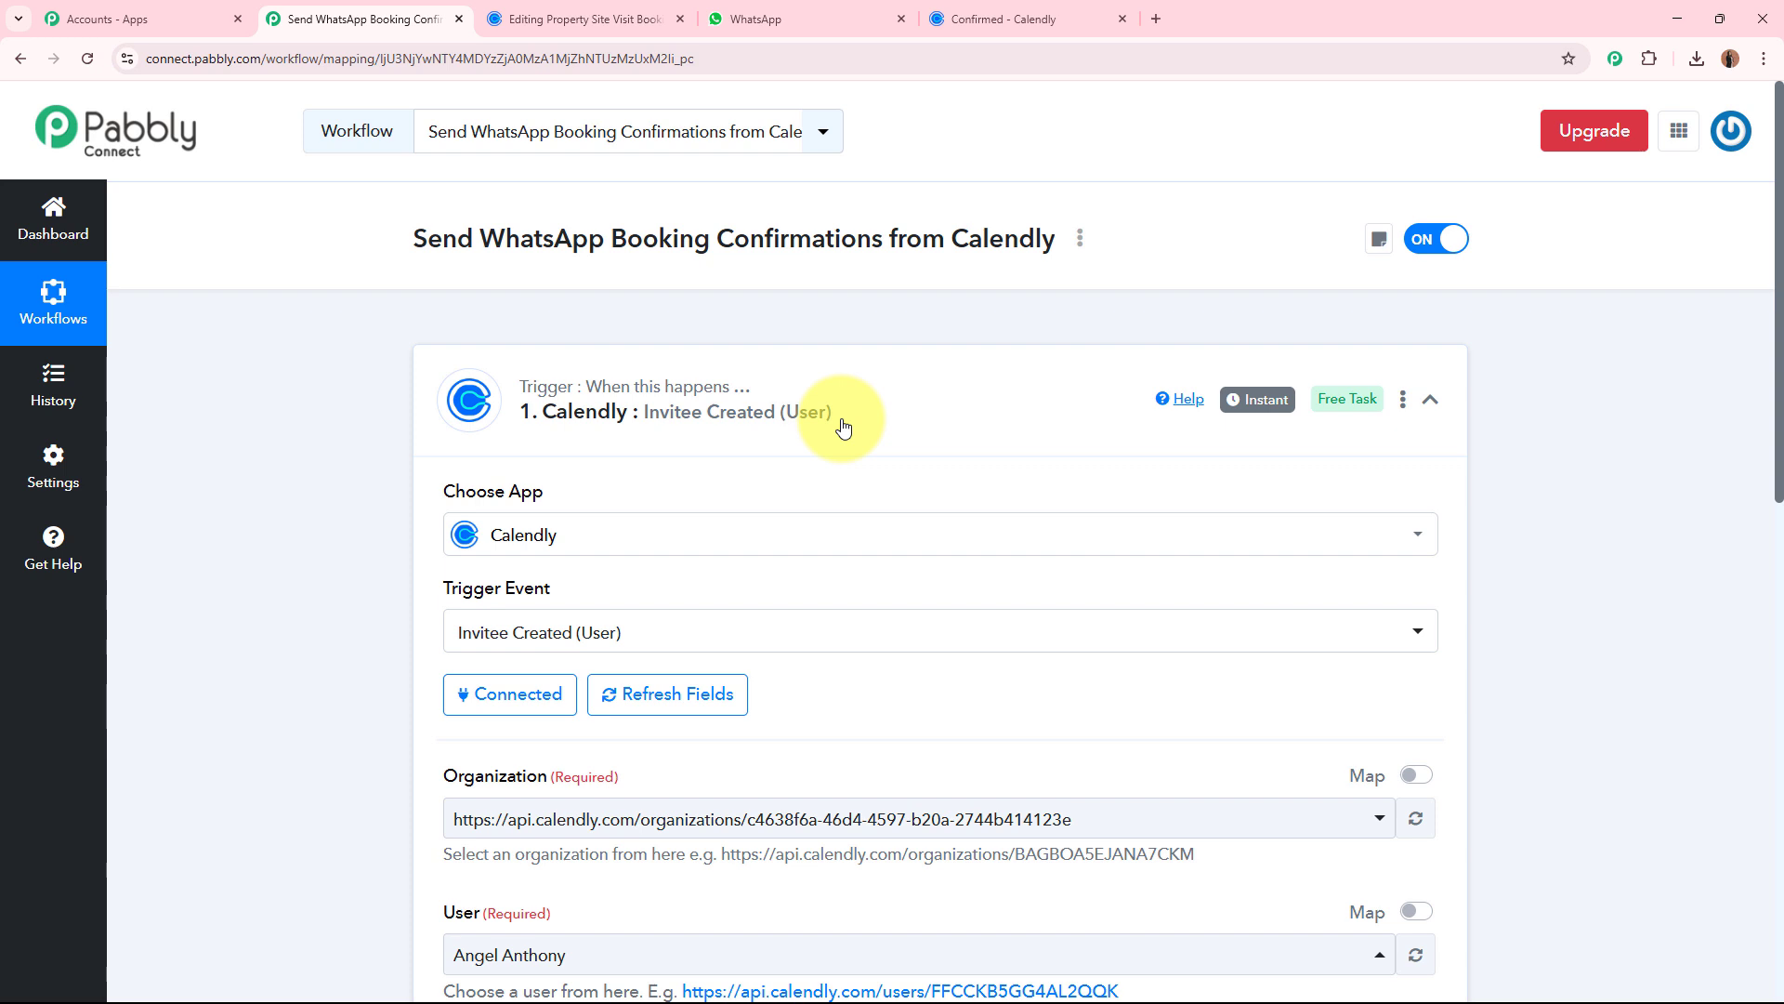
pyautogui.click(526, 26)
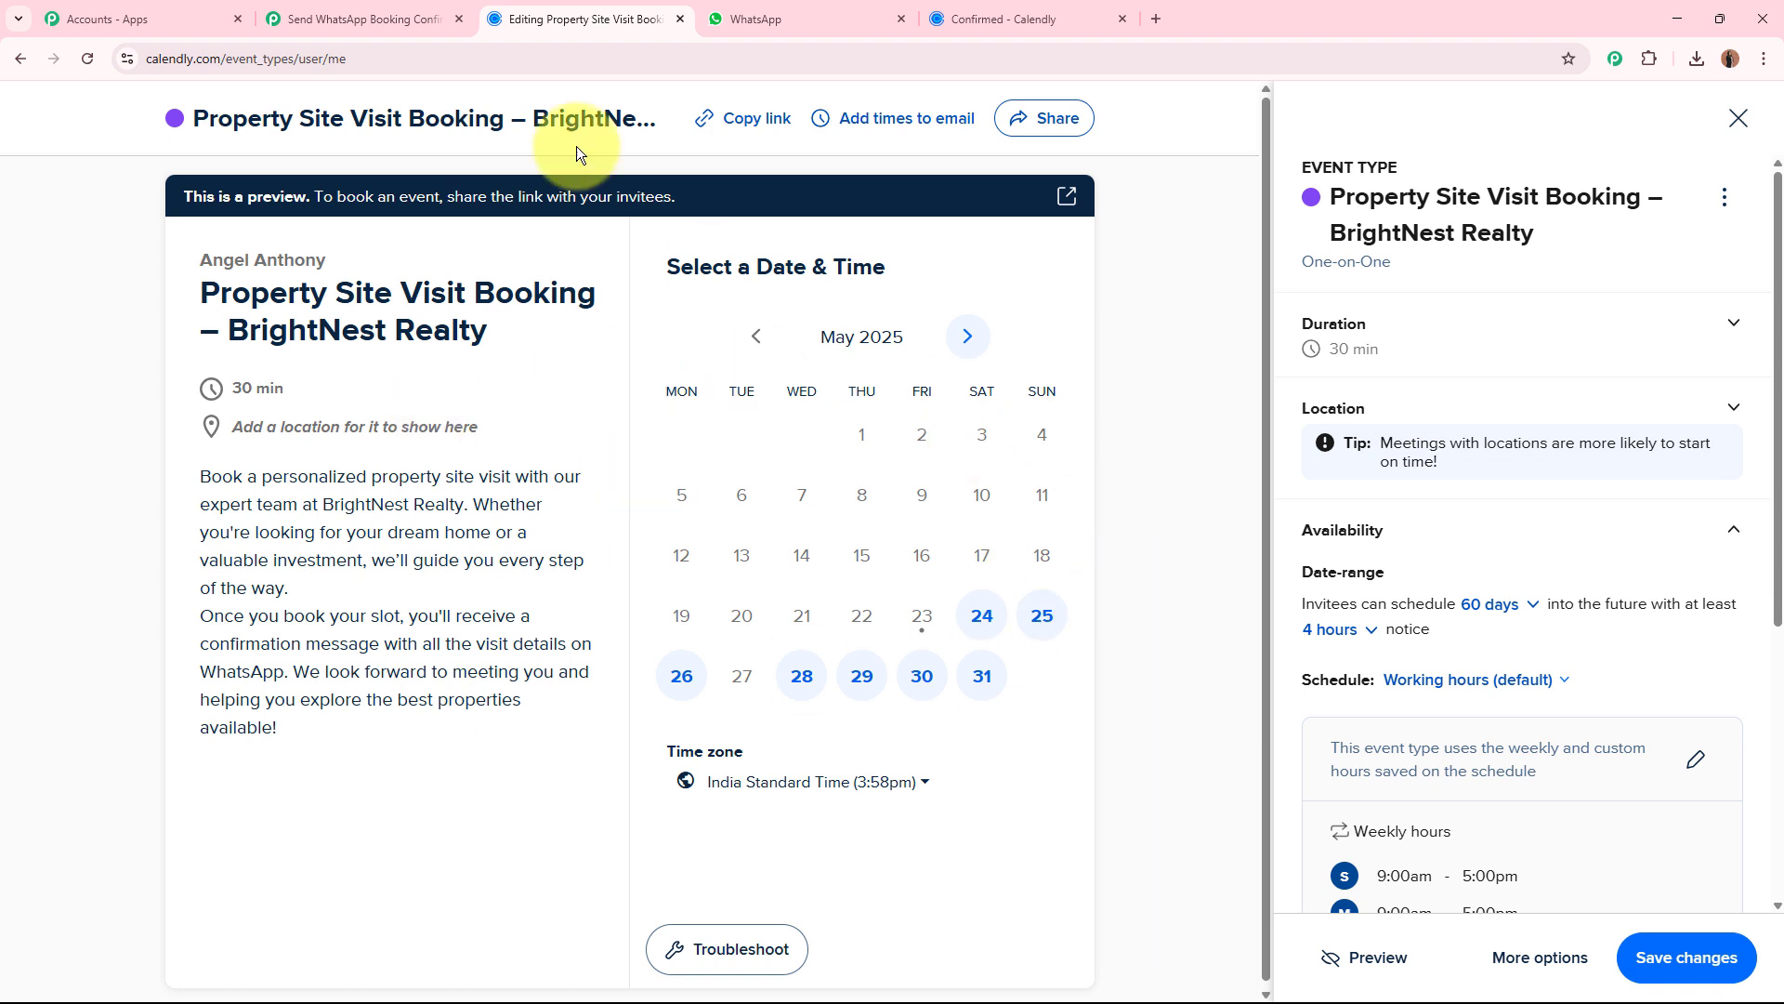
pyautogui.click(363, 19)
pyautogui.scroll(-8, 415, 504)
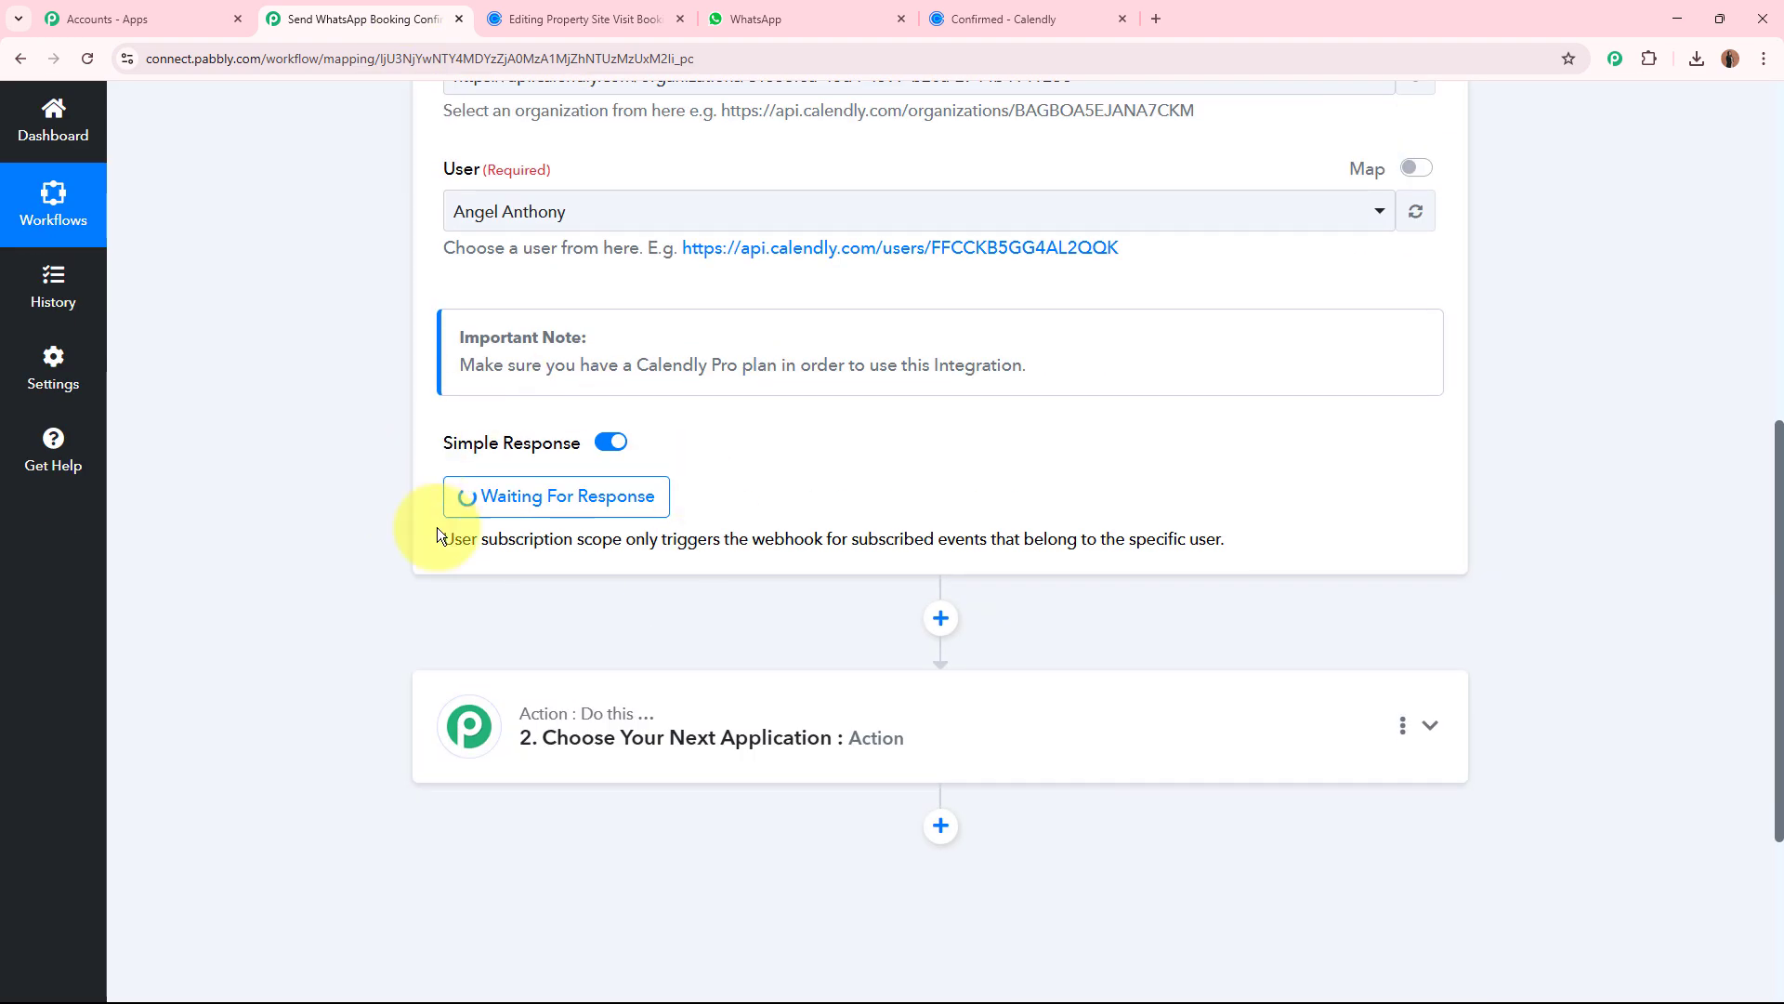
pyautogui.scroll(7, 727, 476)
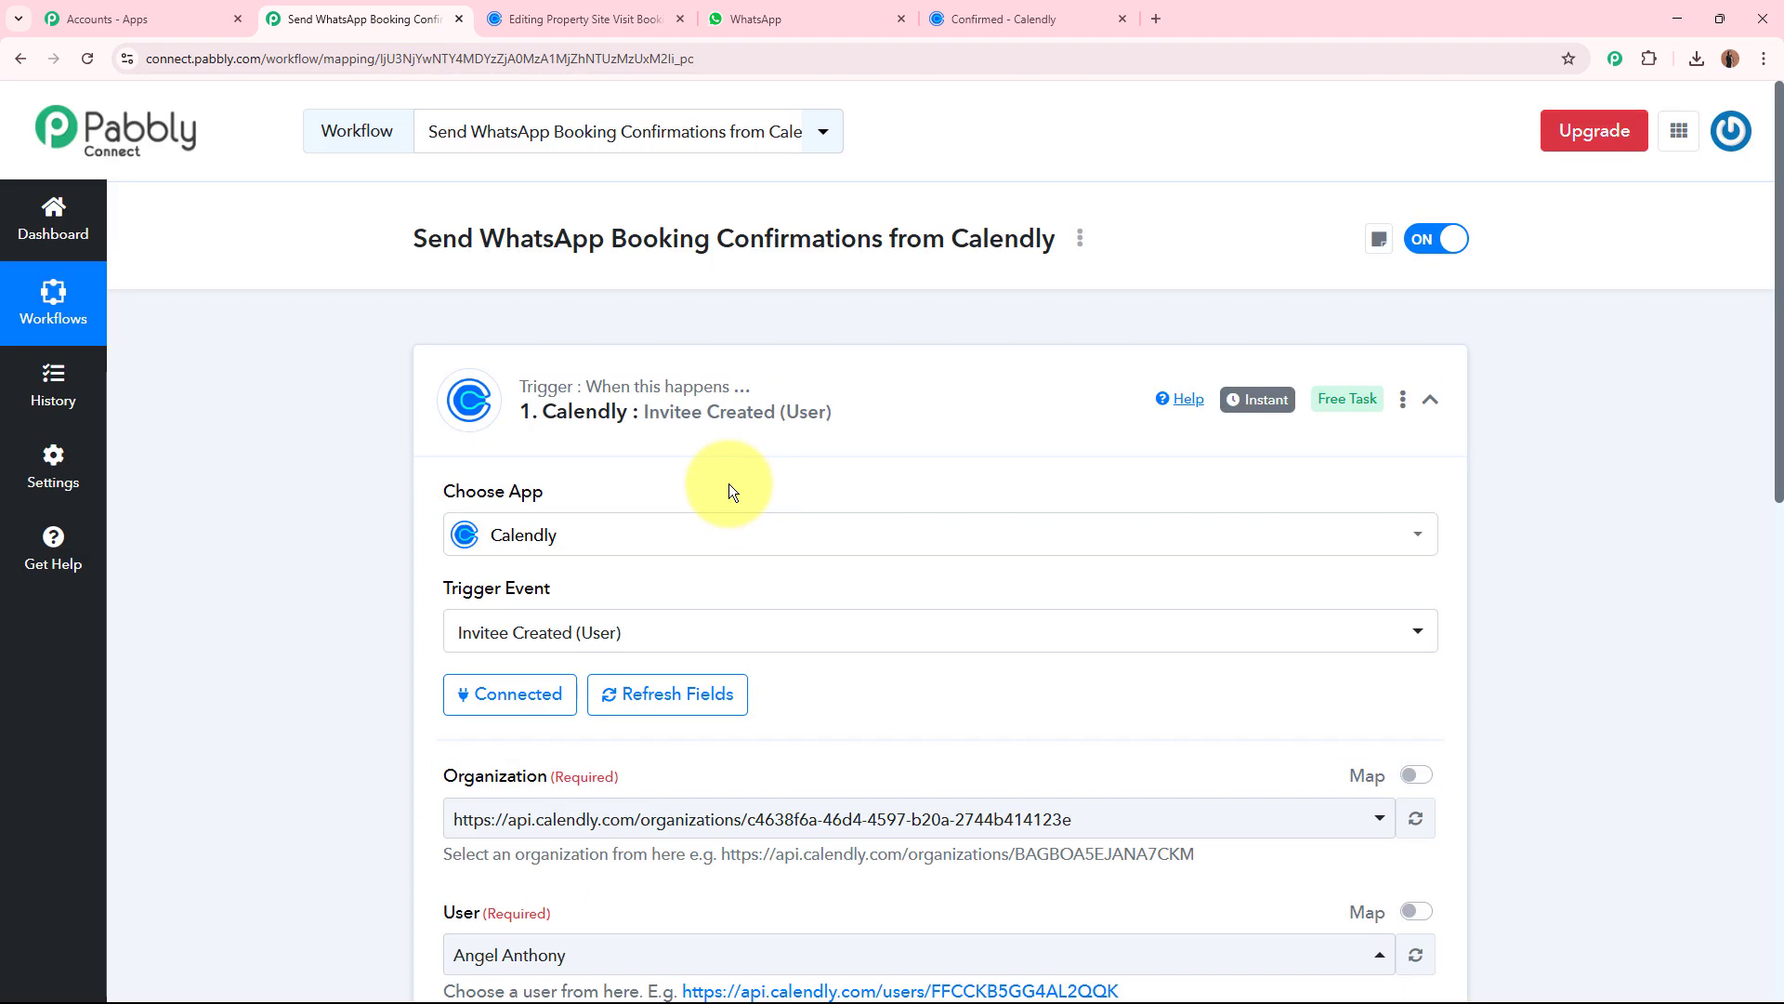
# Copy the Property Site Visit Booking event's link from Calendly, open it in a new tab and close the old confirmation page.
pyautogui.click(567, 19)
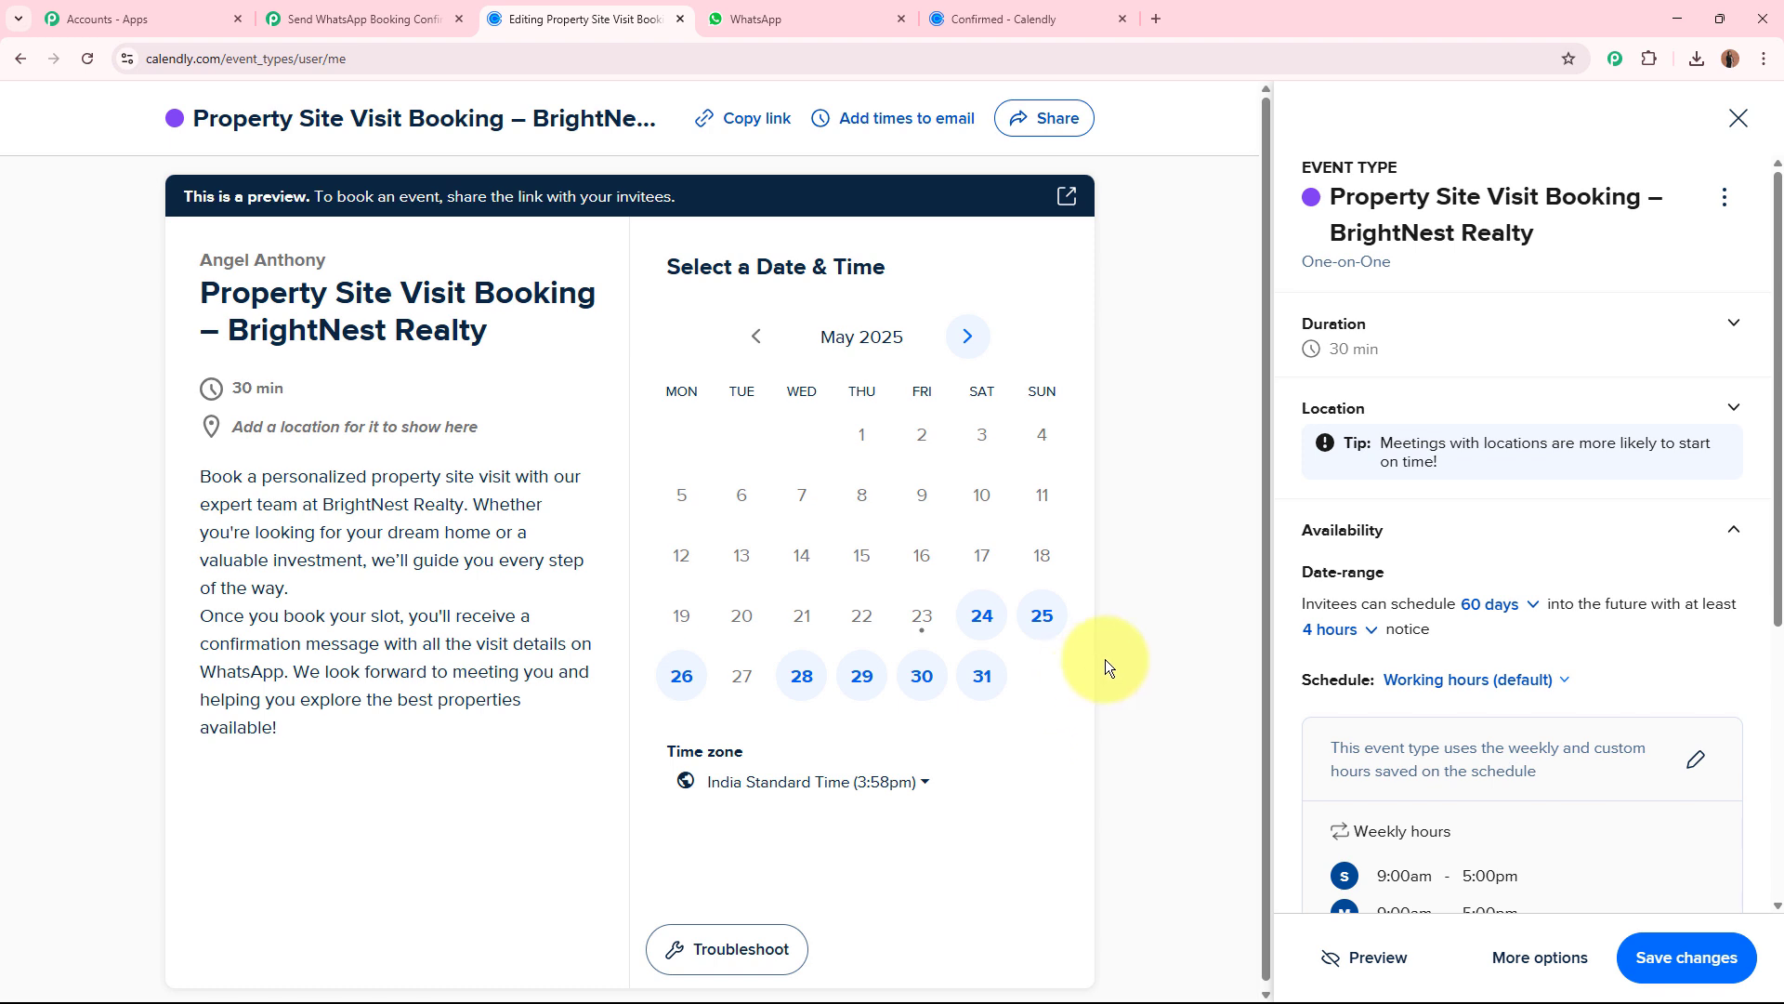
pyautogui.click(757, 119)
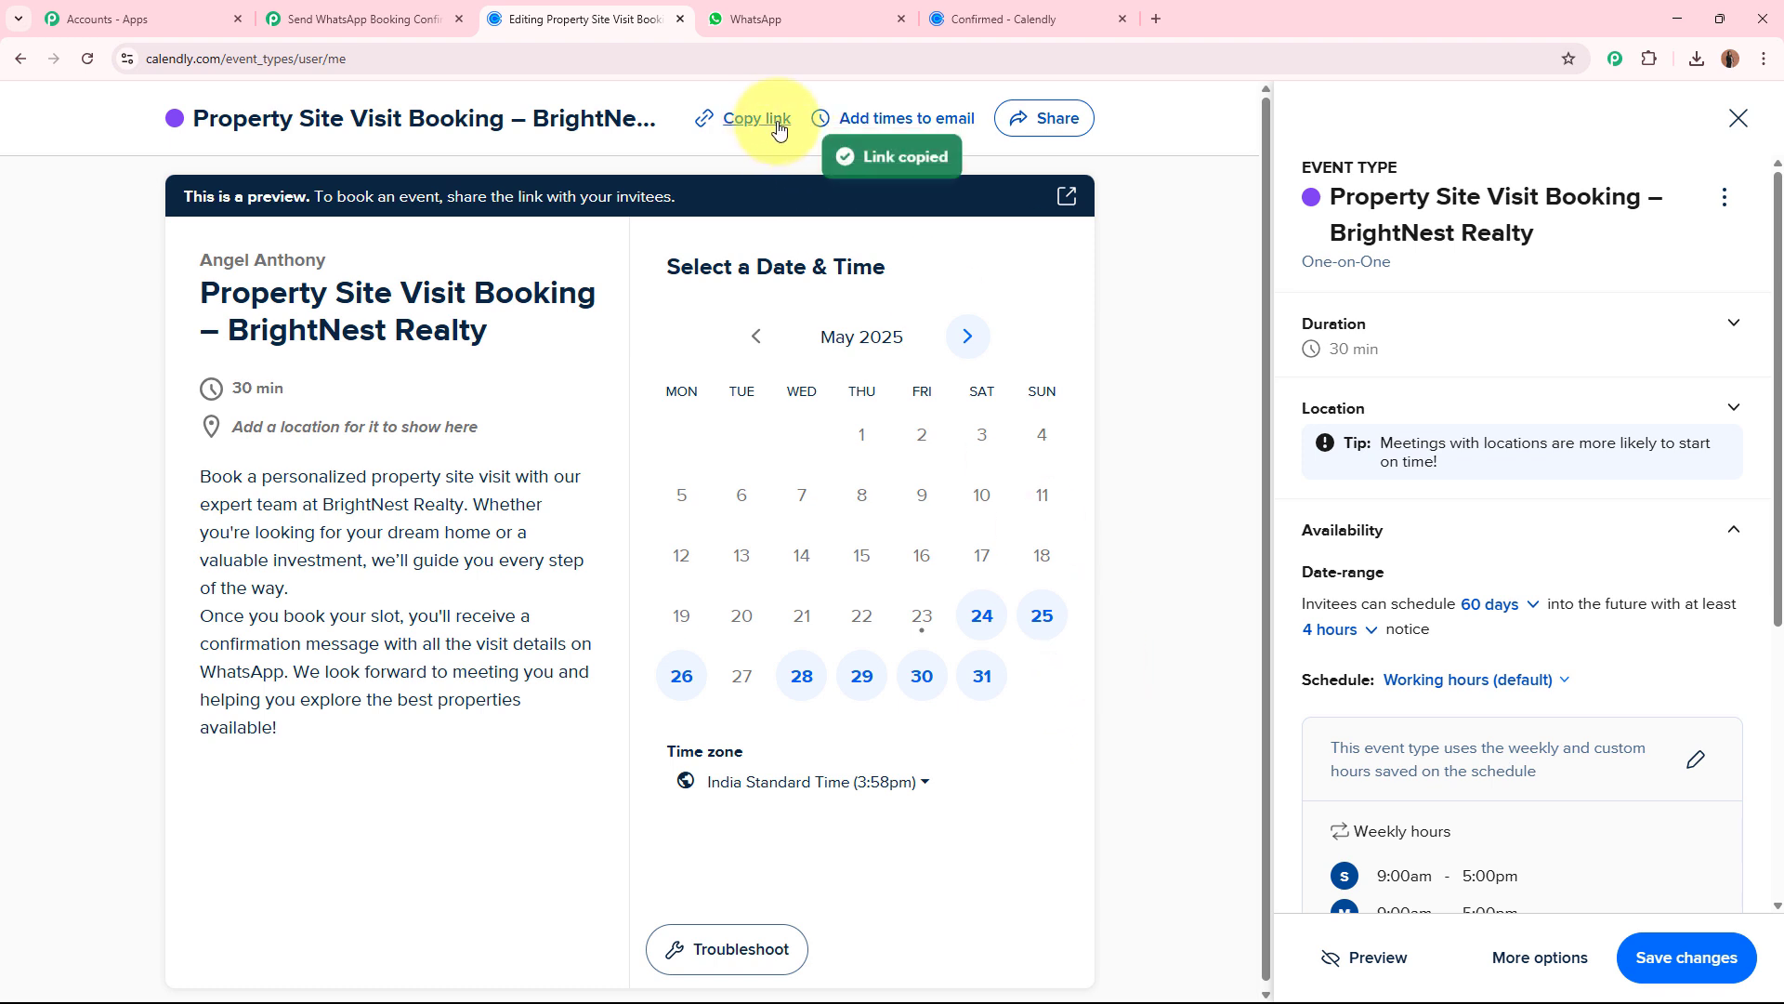
pyautogui.click(1152, 17)
pyautogui.hotkey('ctrl', 'v')
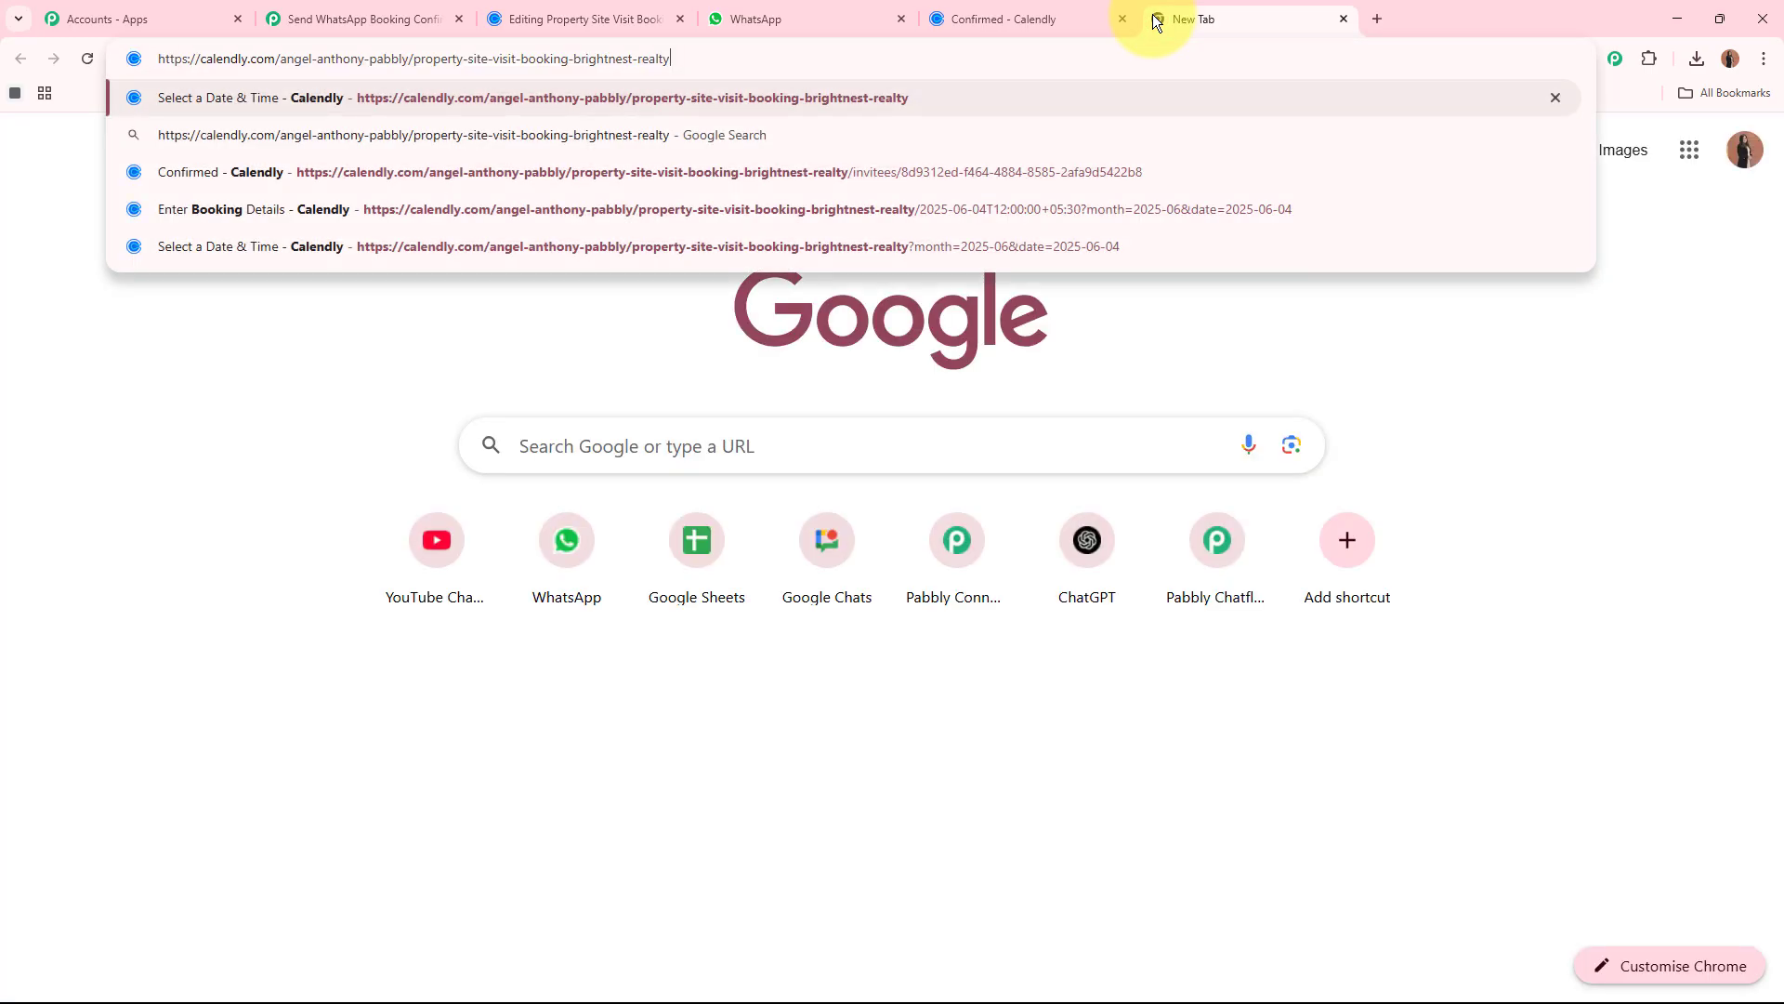
pyautogui.press('Return')
pyautogui.click(1122, 18)
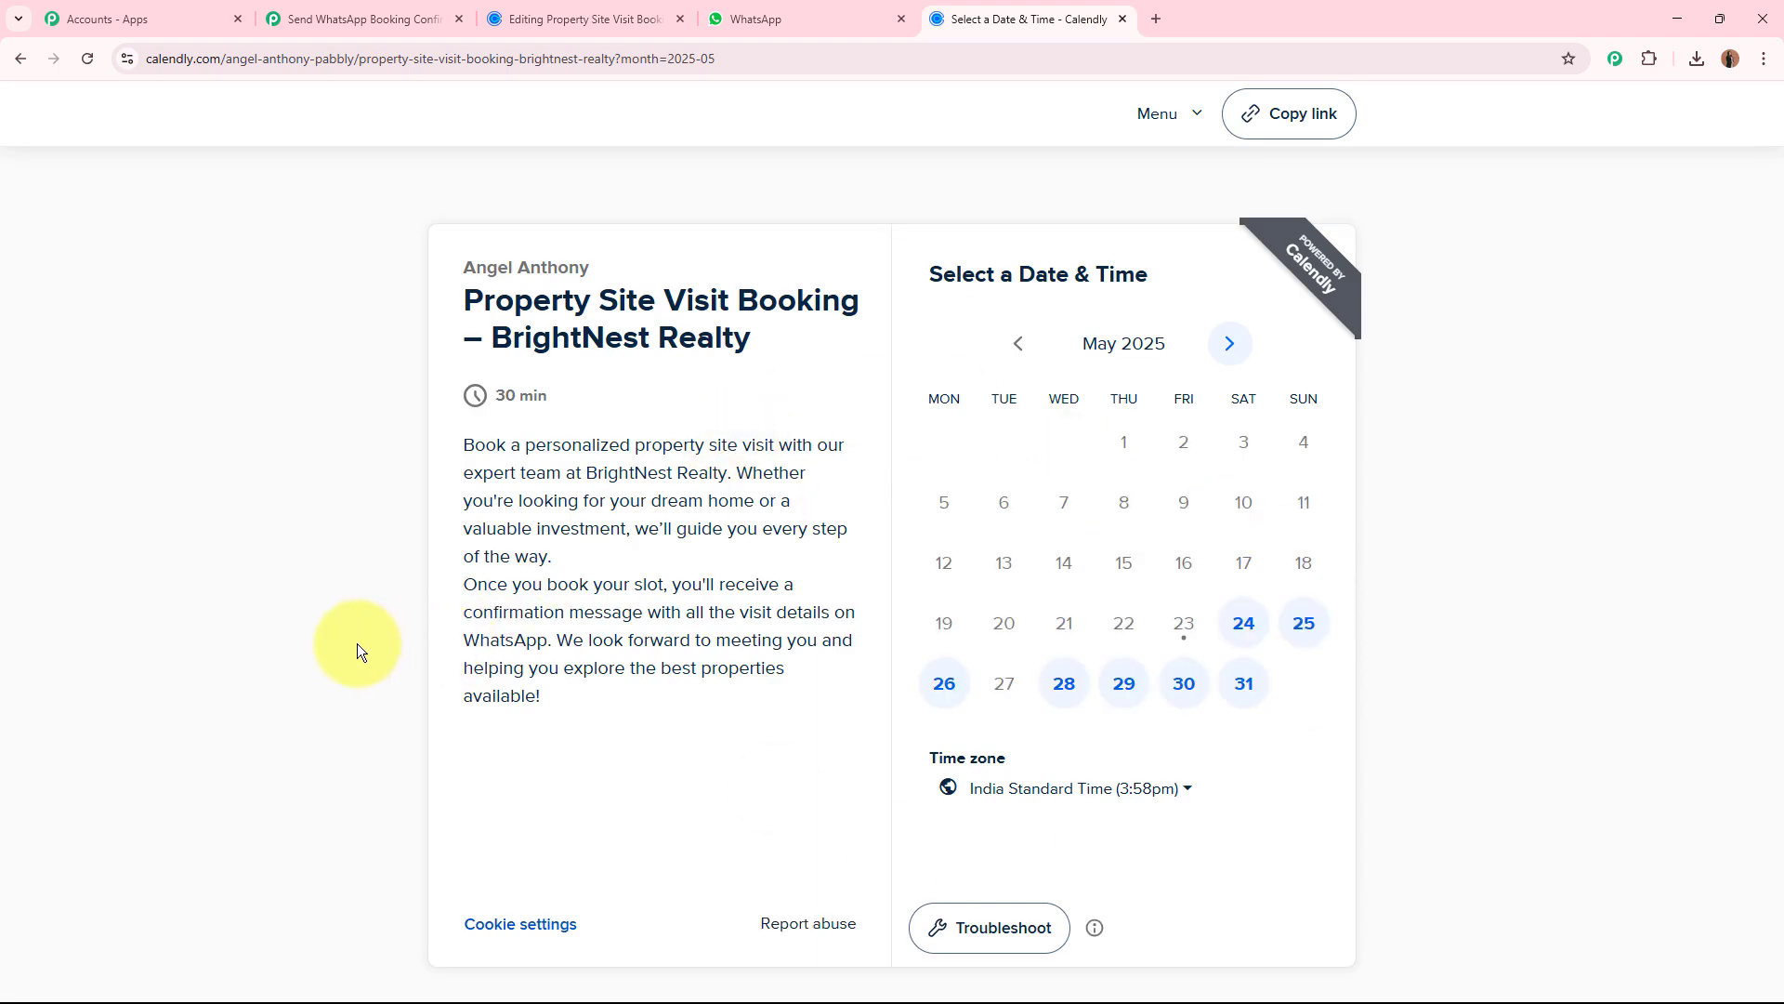
# Choose Wednesday, June 11, 2025 at 2:00pm for the test site visit and proceed to the booking details.
pyautogui.click(1234, 346)
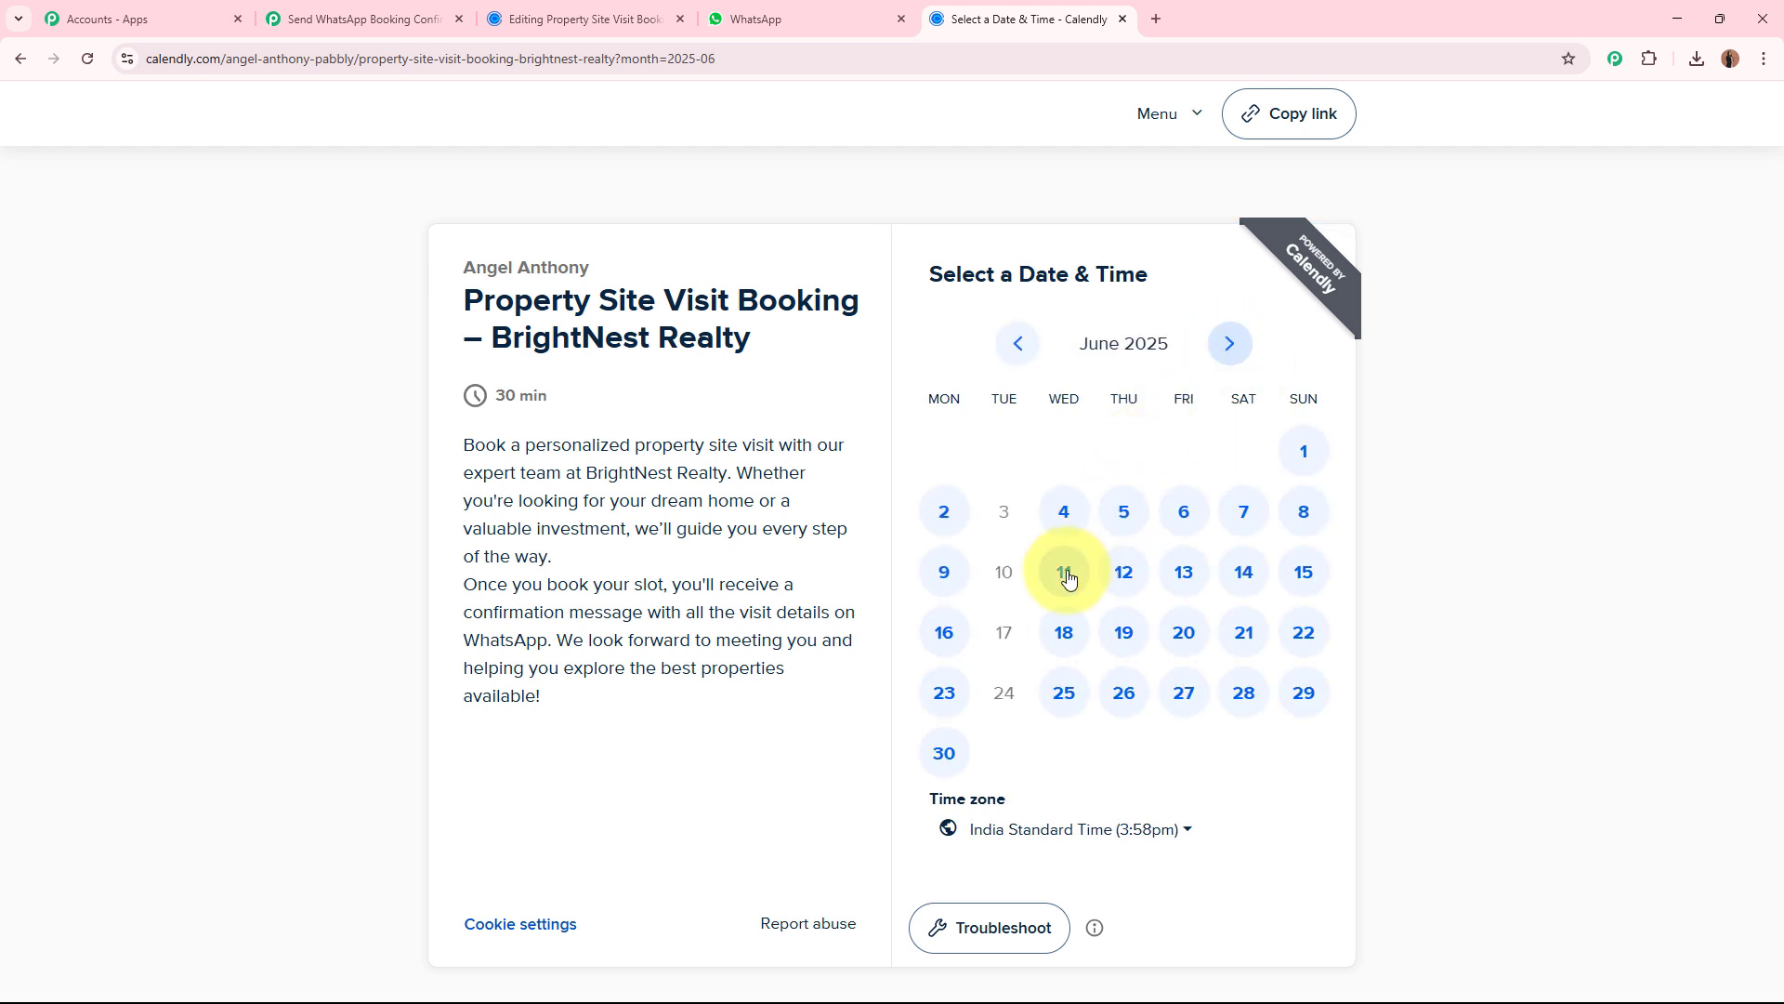
pyautogui.click(1066, 573)
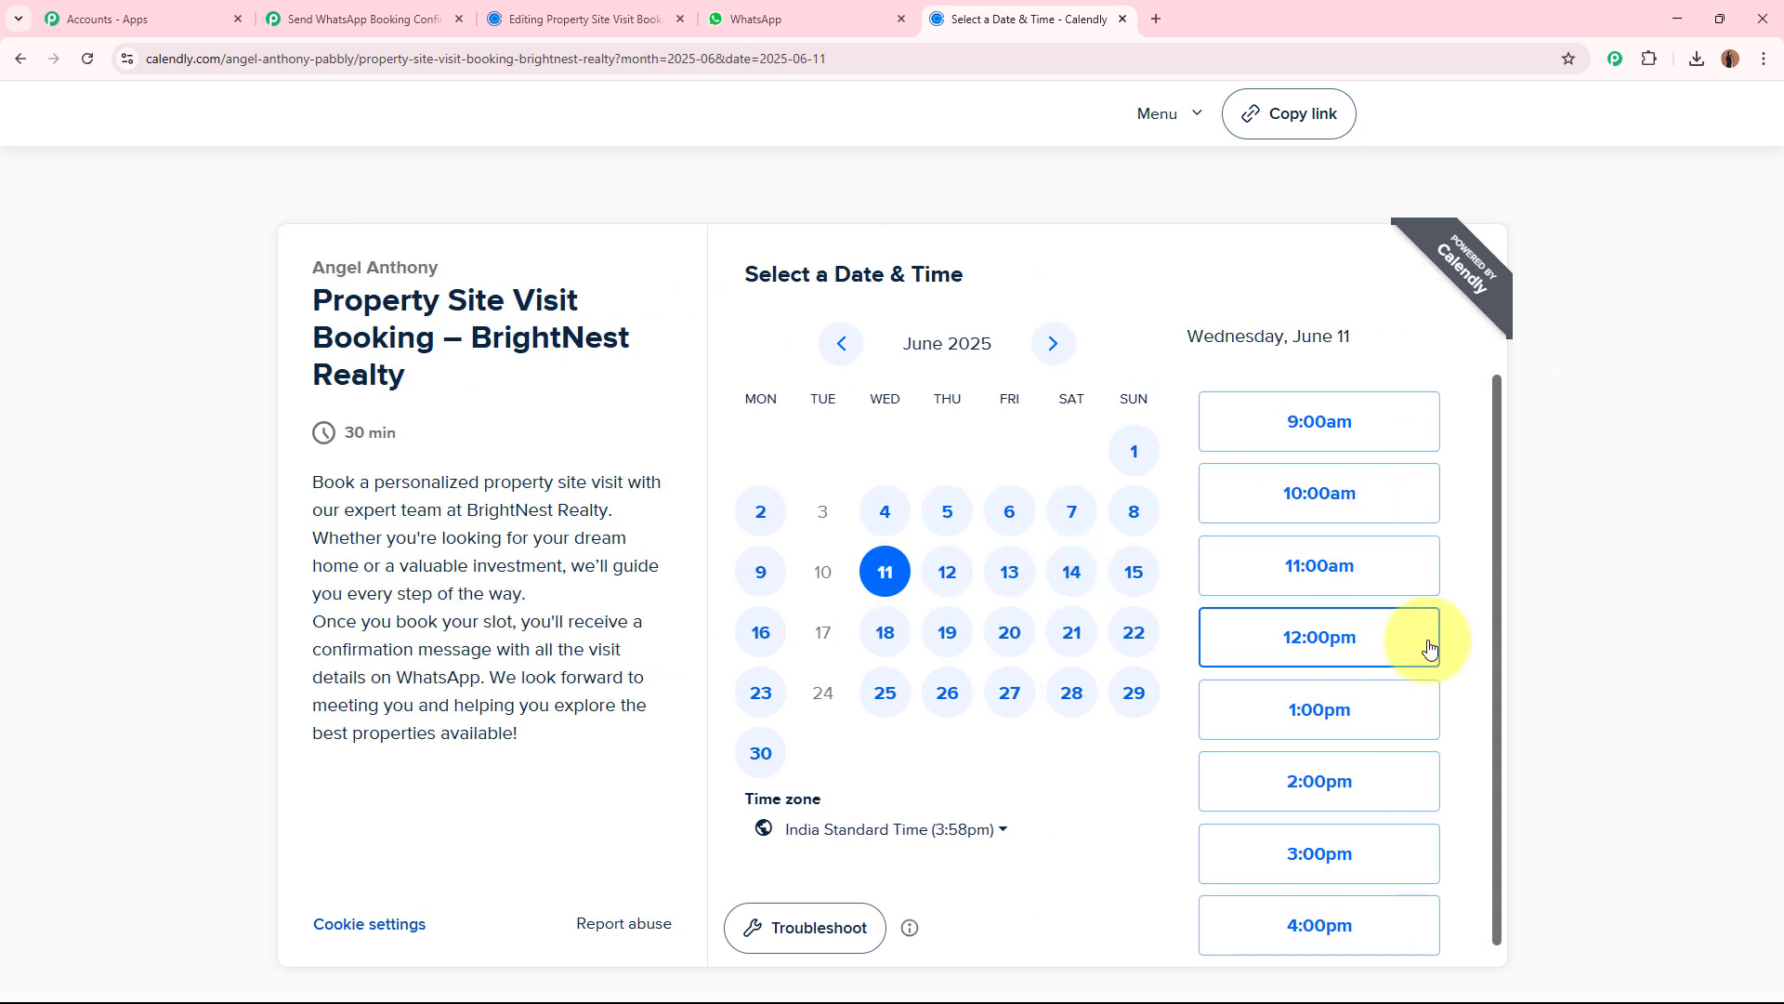
pyautogui.scroll(-1, 1246, 765)
pyautogui.click(1273, 763)
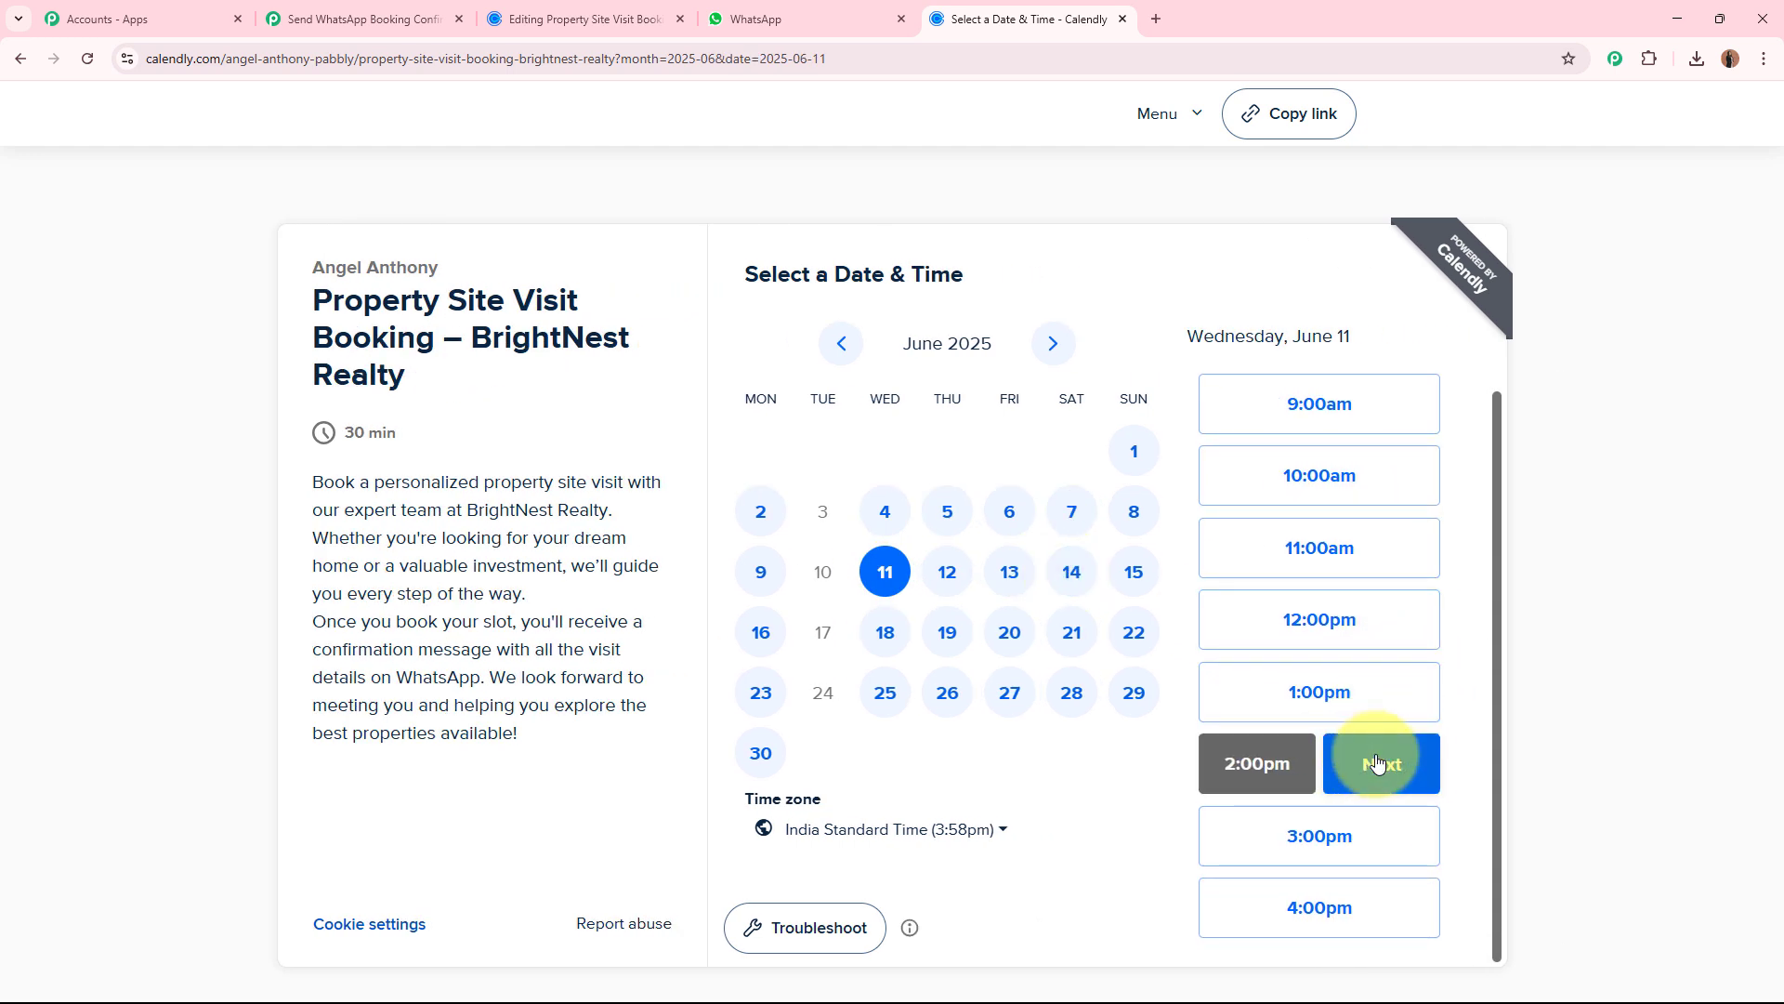
pyautogui.click(1376, 763)
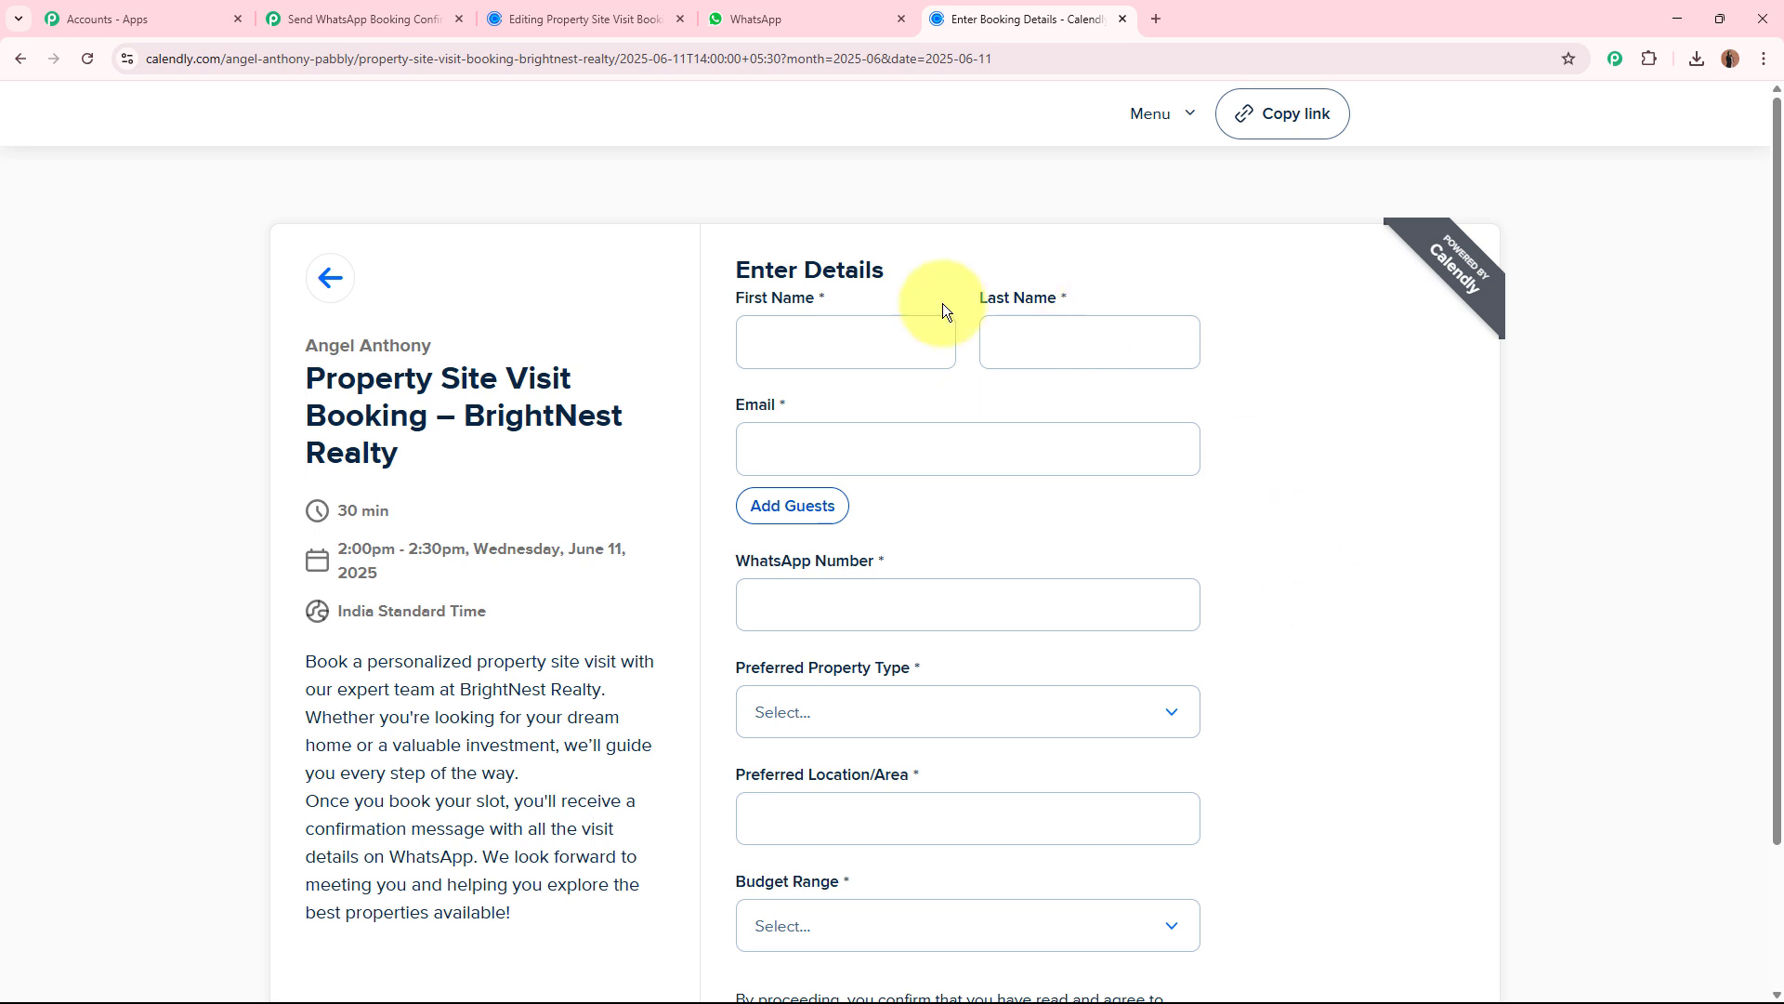
# Fill in the test invitee's first name, last name, email and WhatsApp number on the booking form.
pyautogui.click(831, 351)
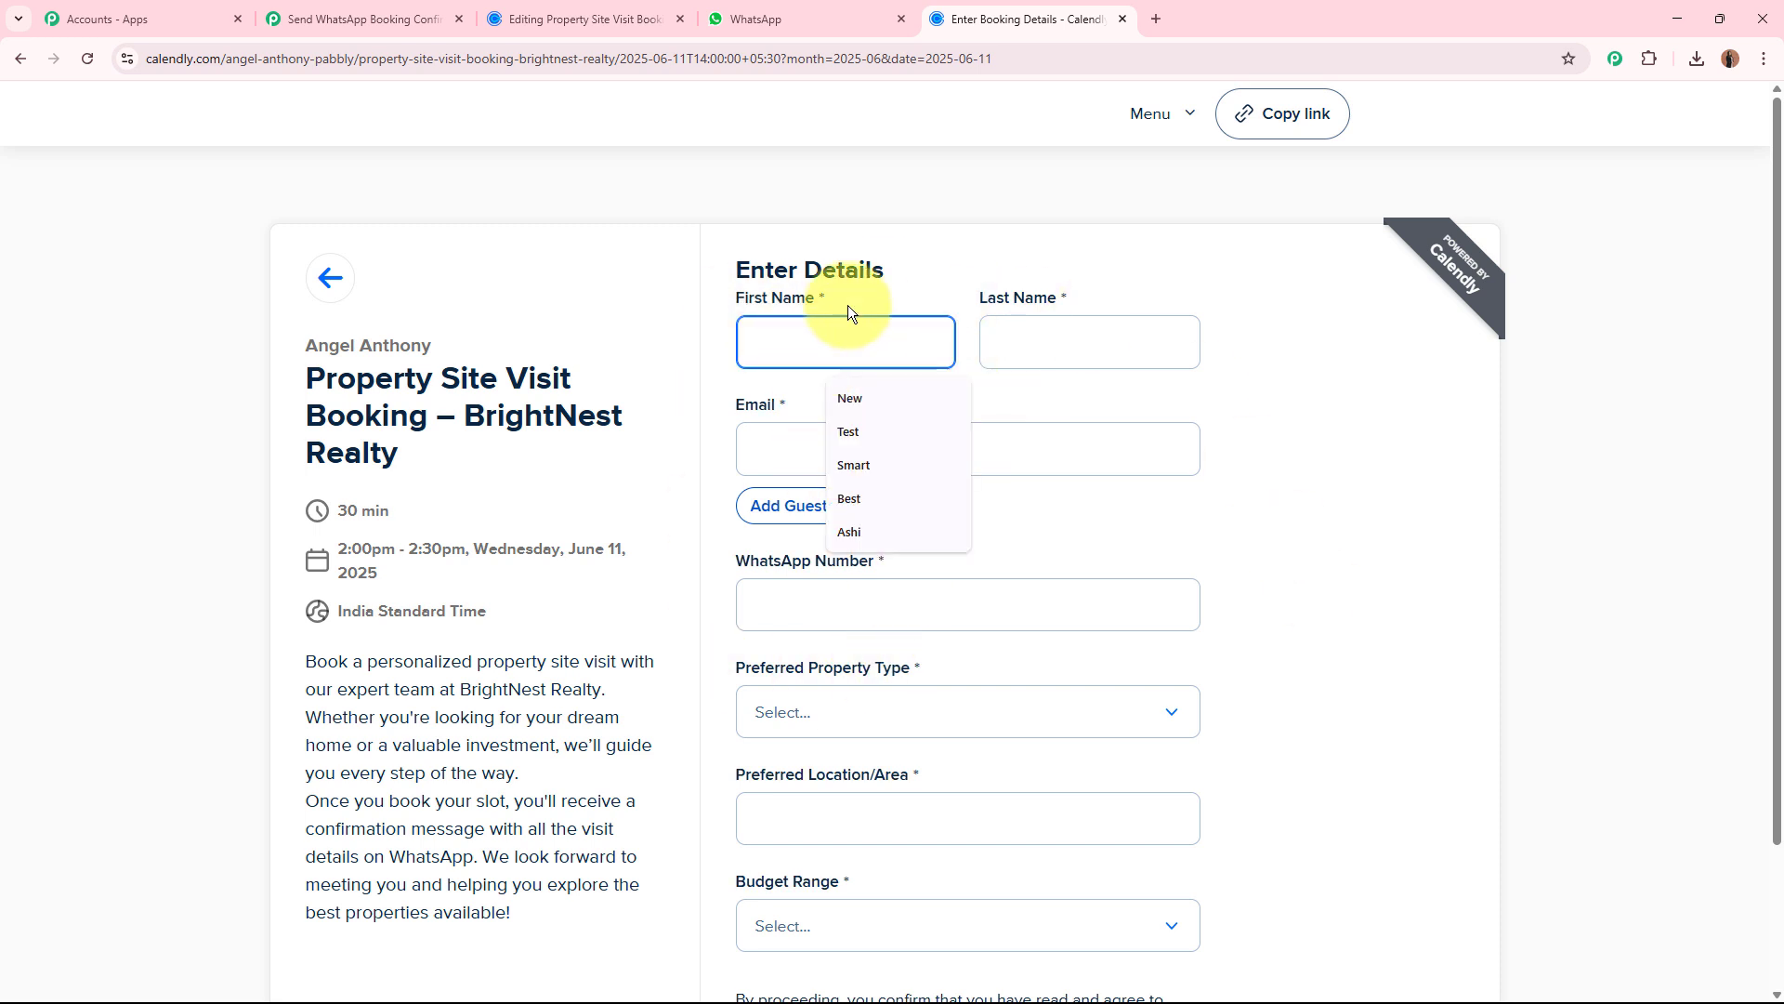
pyautogui.write('Best')
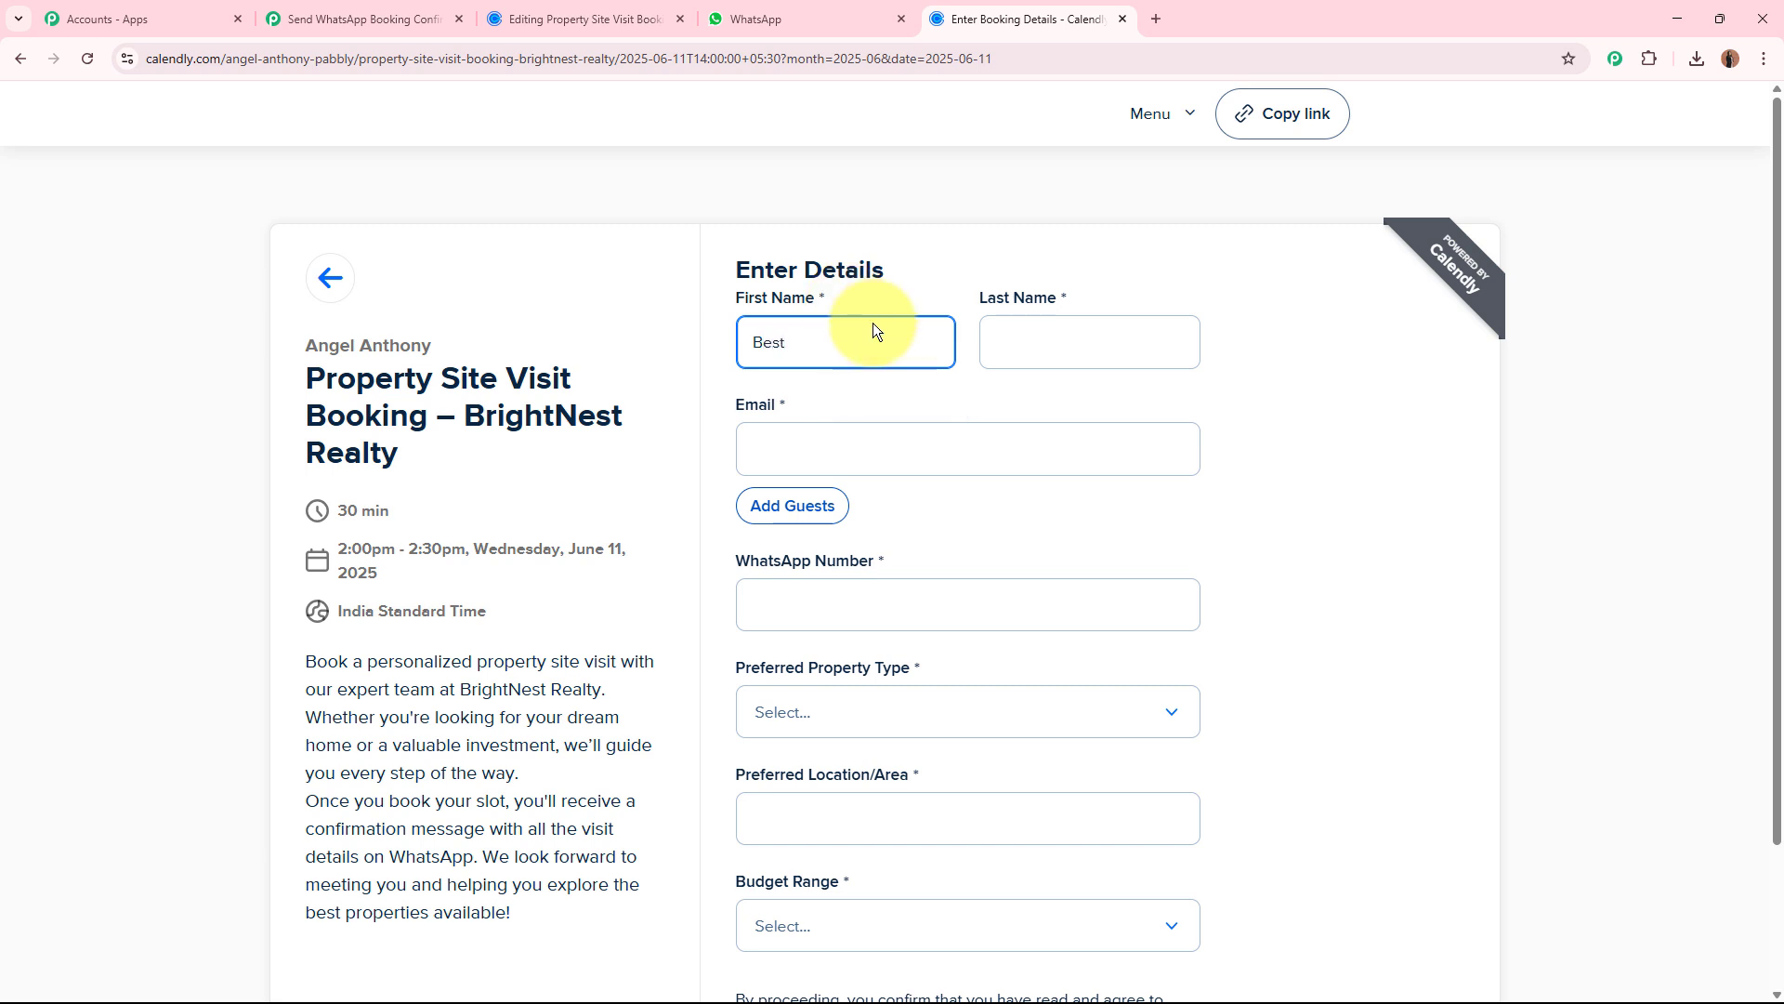
pyautogui.click(1051, 335)
pyautogui.write('Acco')
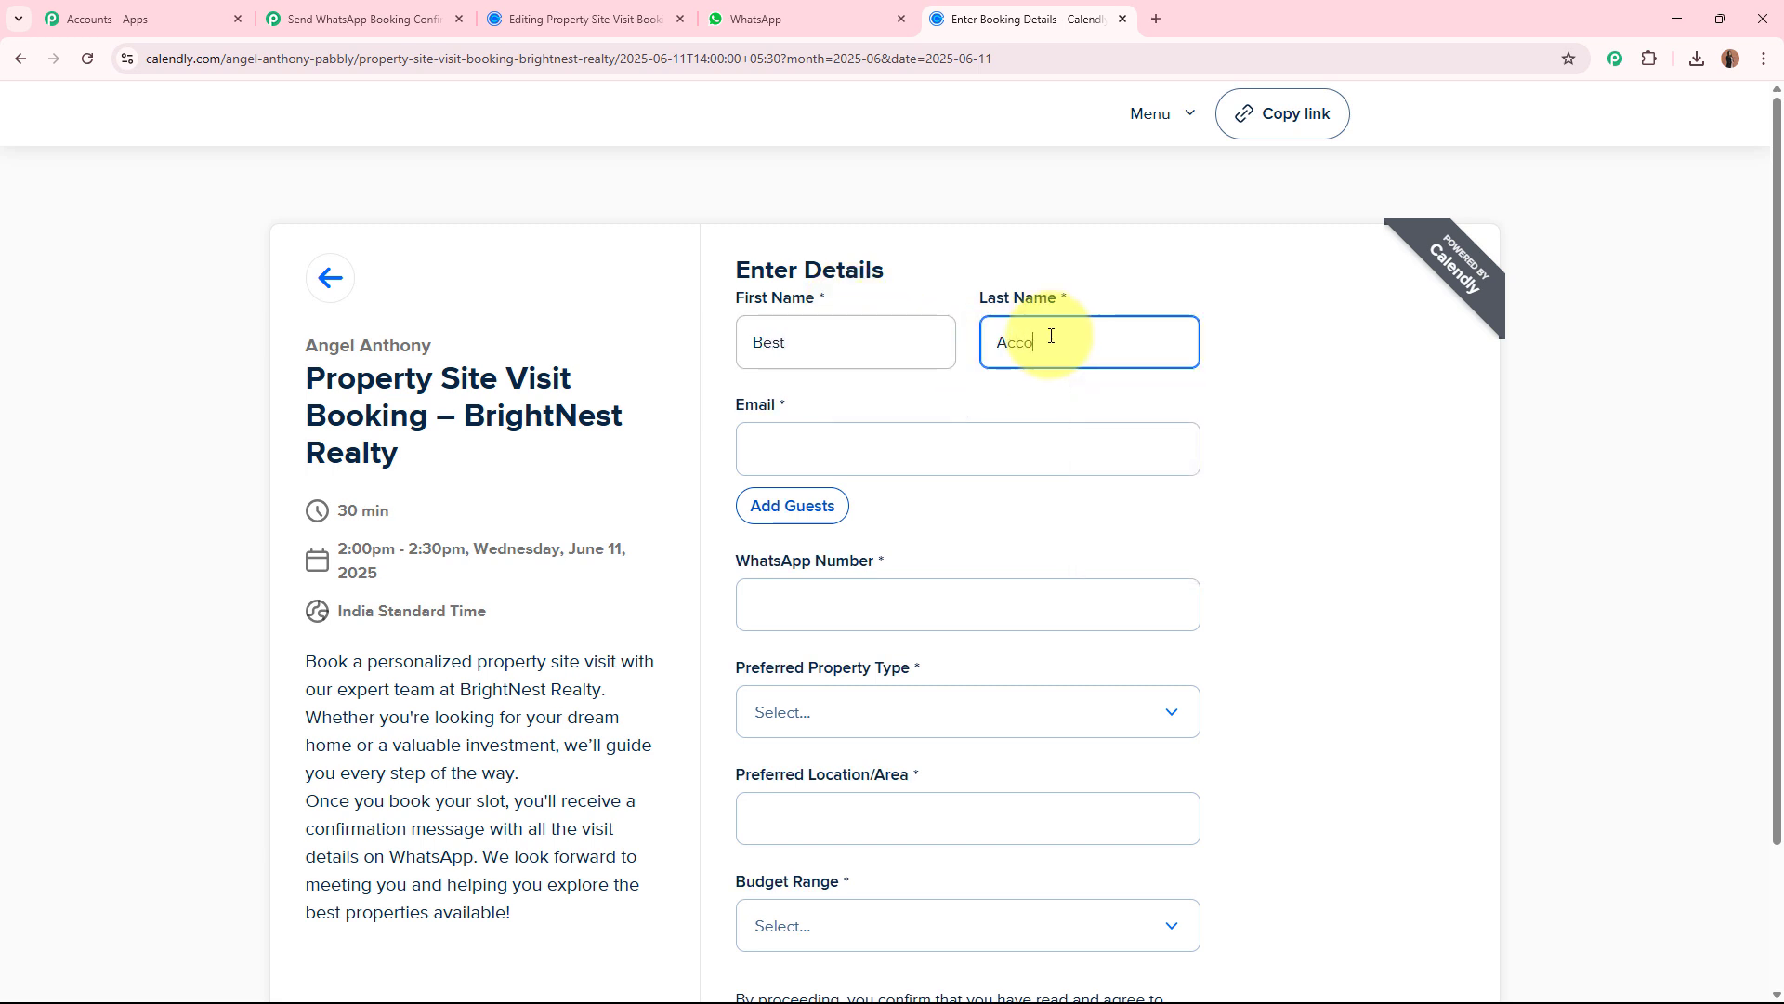
pyautogui.write('unt')
pyautogui.click(998, 460)
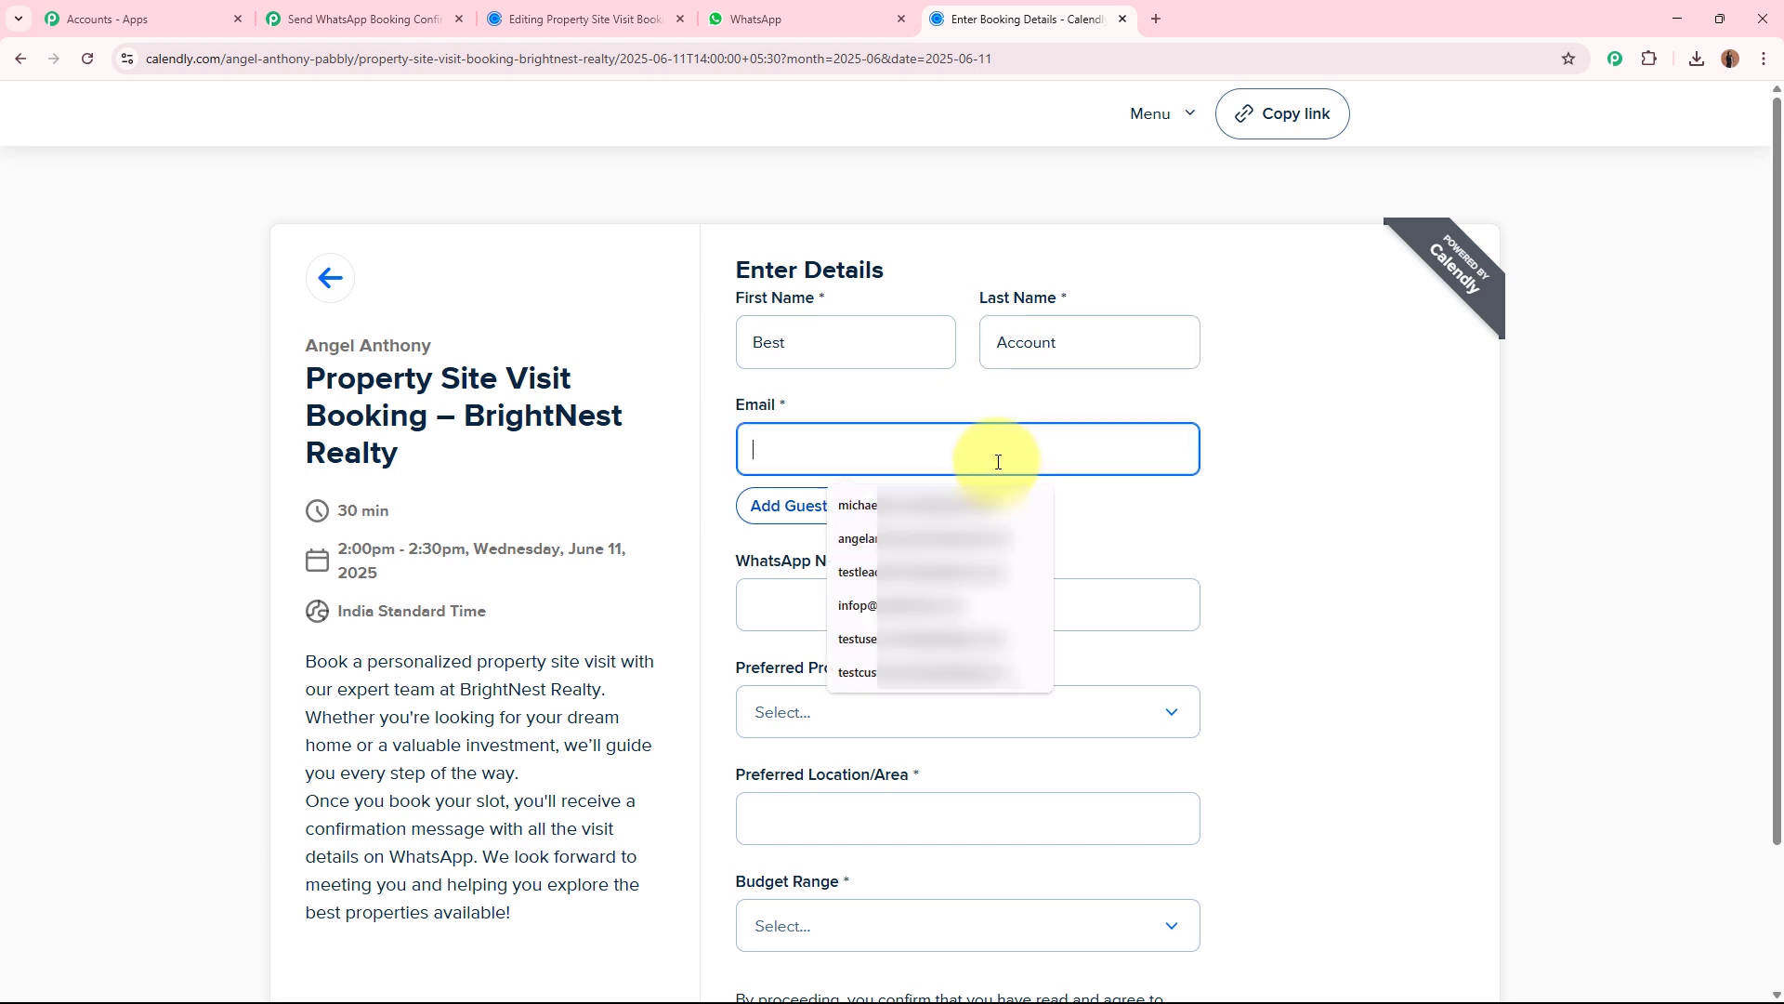
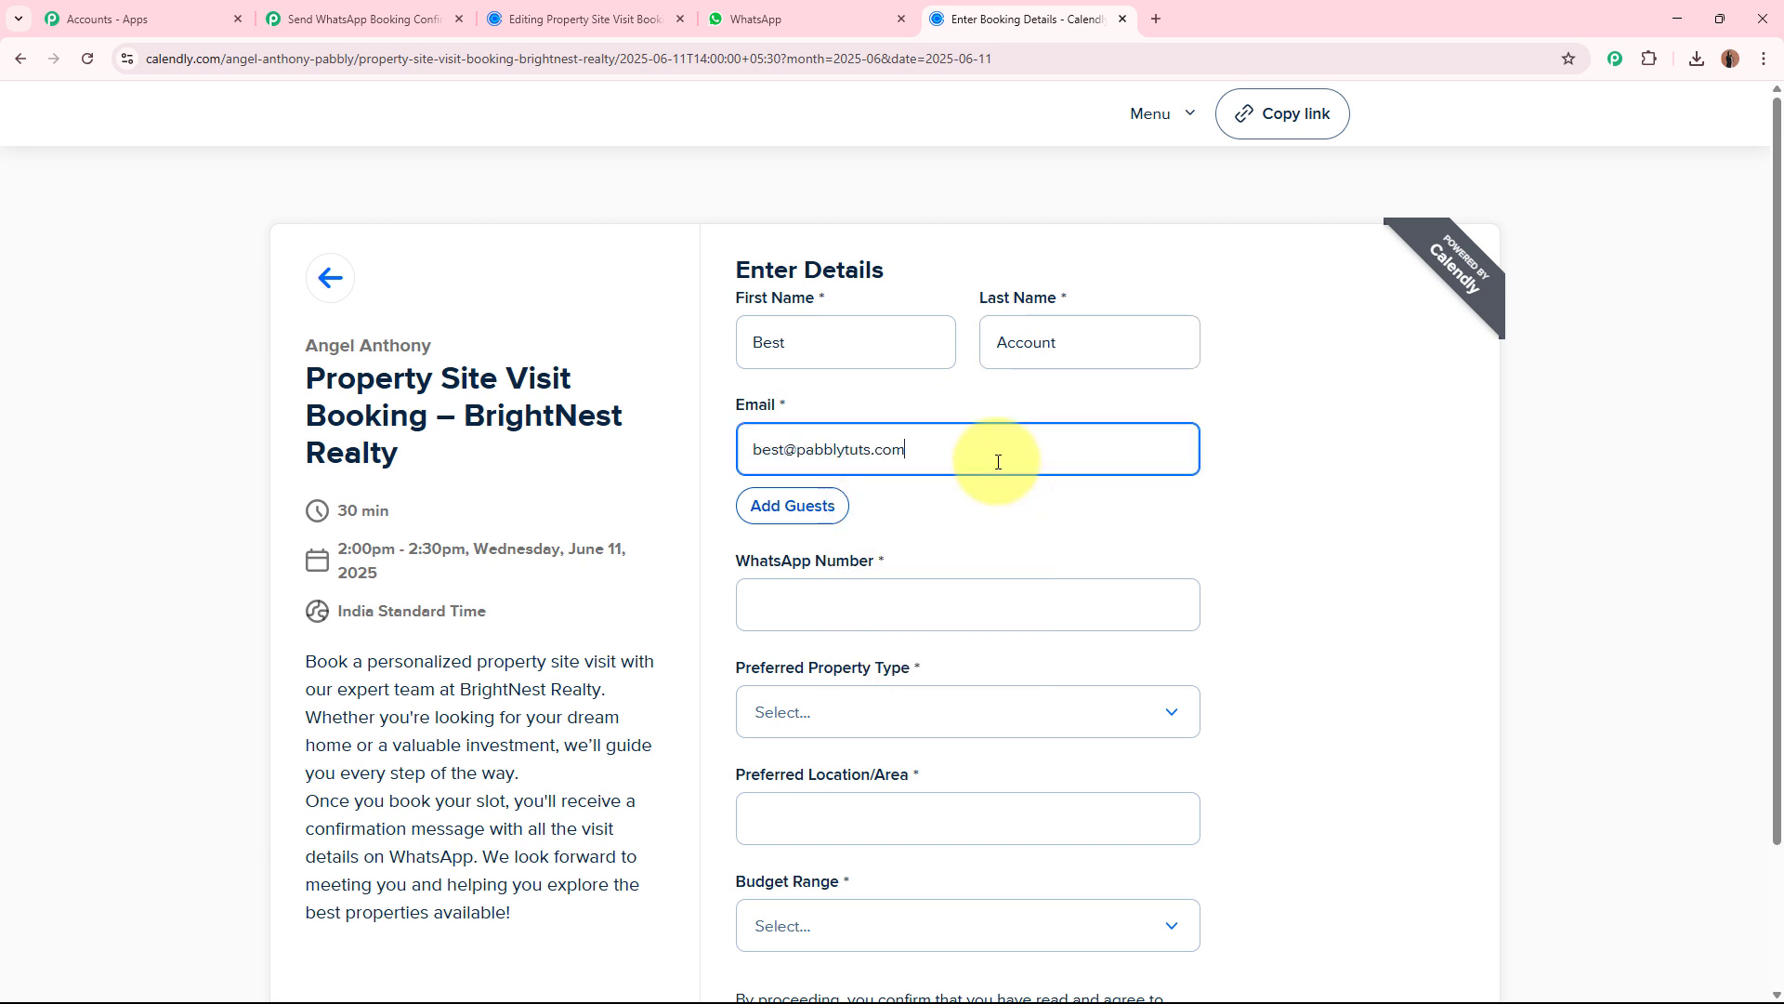
pyautogui.scroll(-1, 985, 474)
pyautogui.click(967, 494)
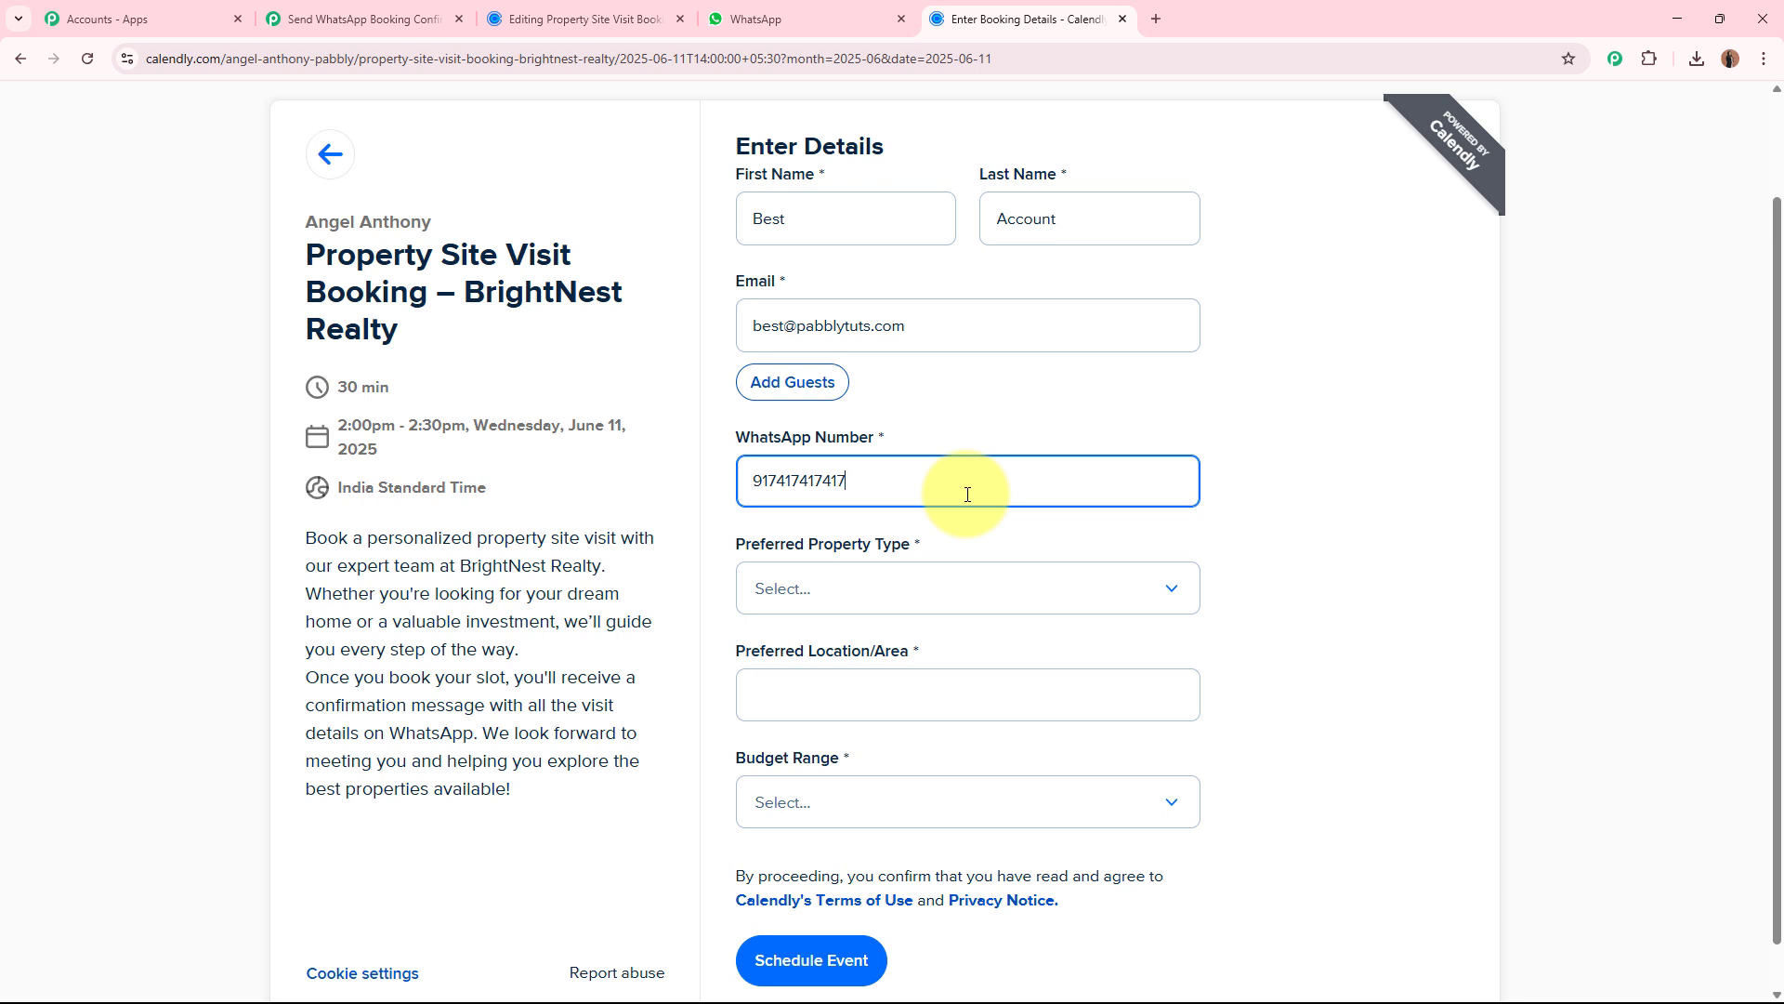
# Set the preferred property type to Villa, the preferred location to Mumbai and the budget range to ₹1 Crore & Above.
pyautogui.click(923, 582)
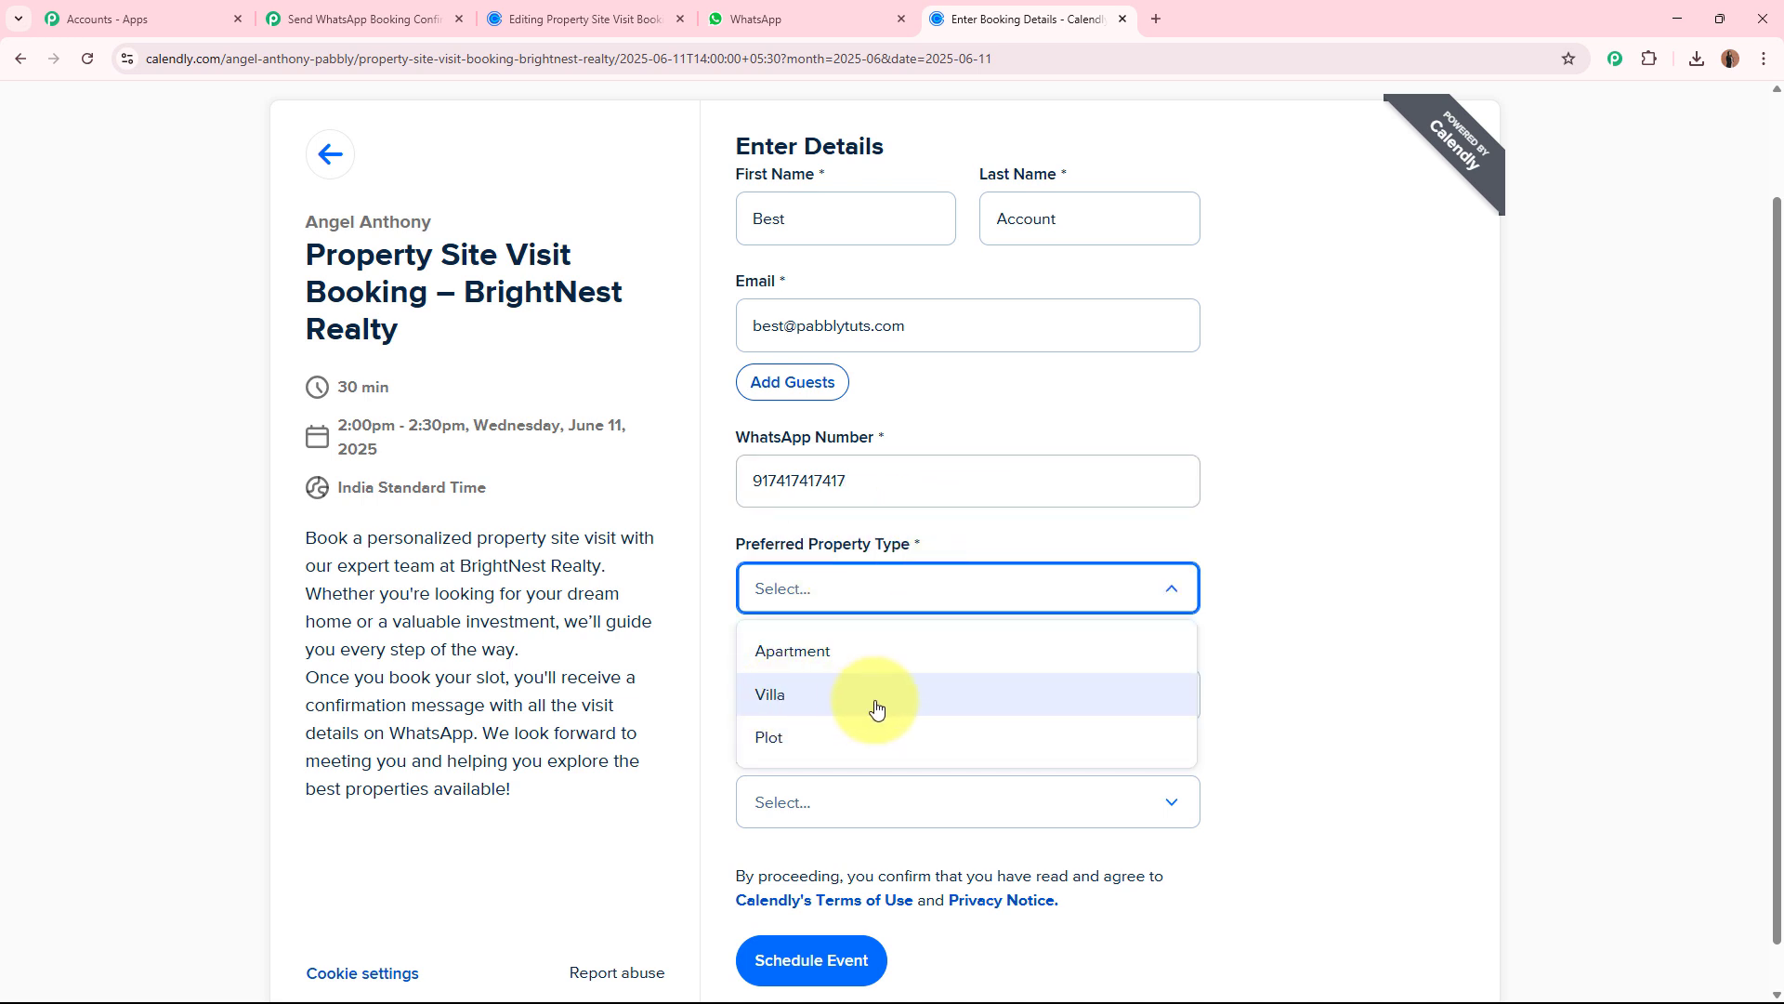
pyautogui.click(875, 708)
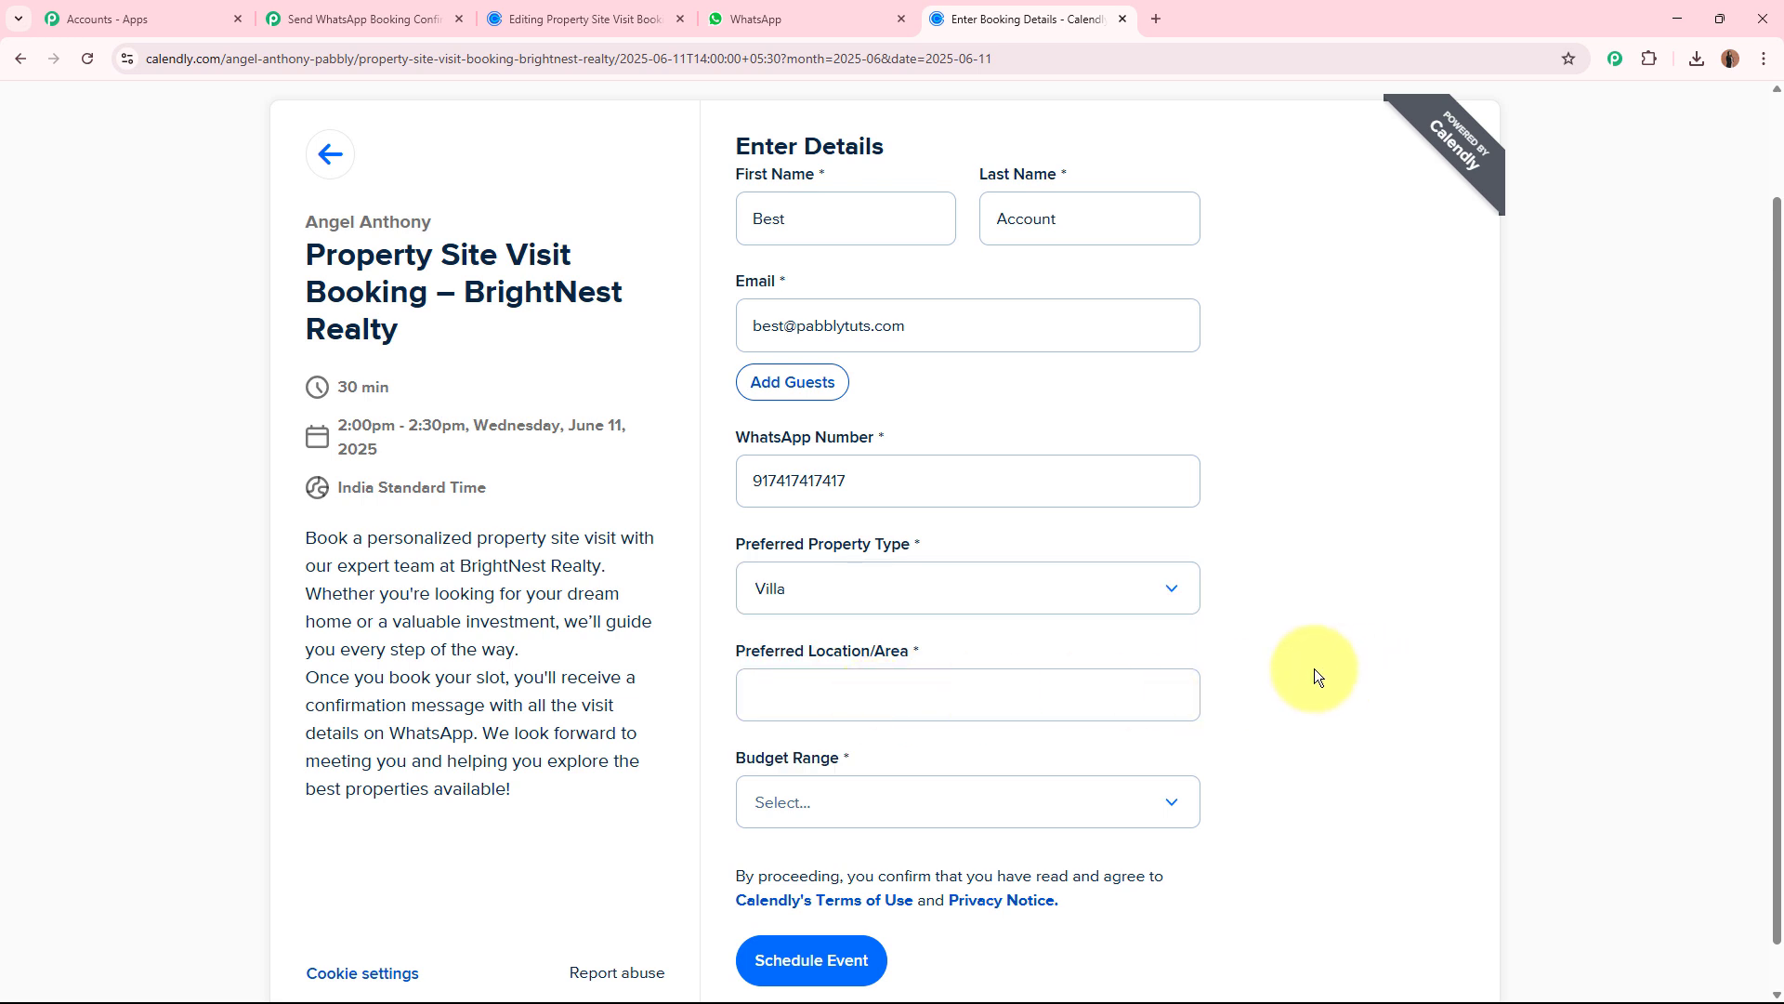
pyautogui.scroll(-1, 1314, 667)
pyautogui.click(952, 644)
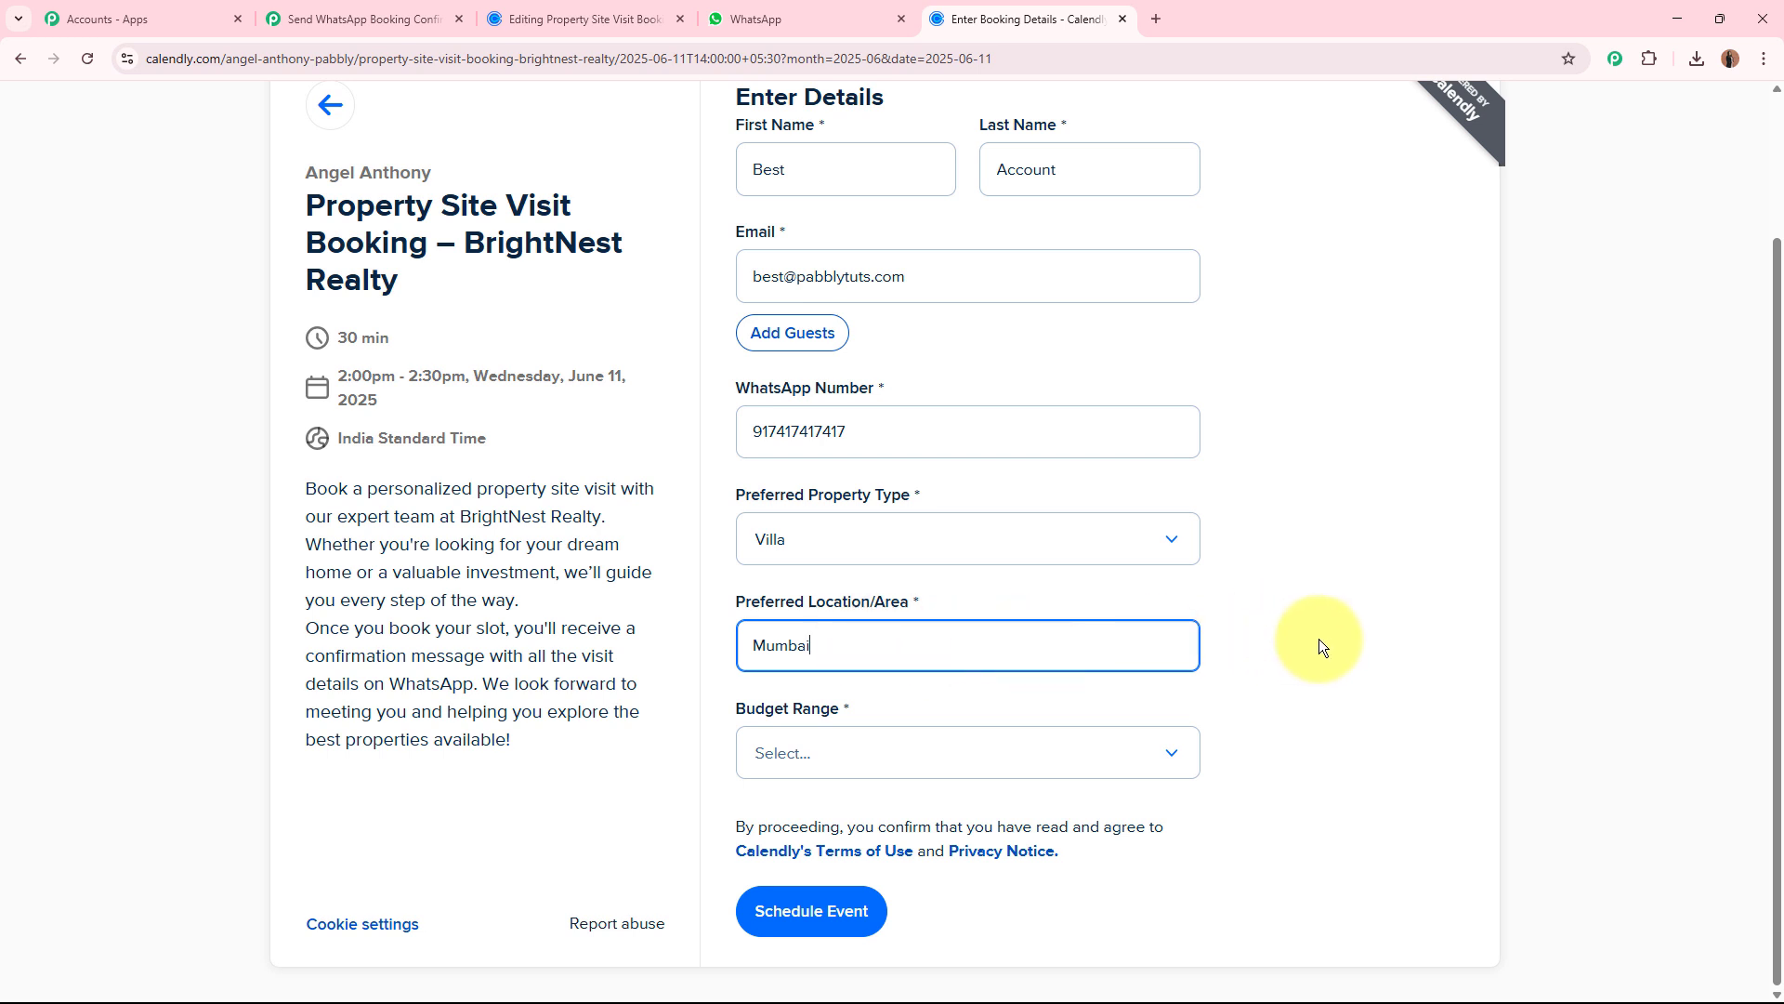
pyautogui.click(948, 755)
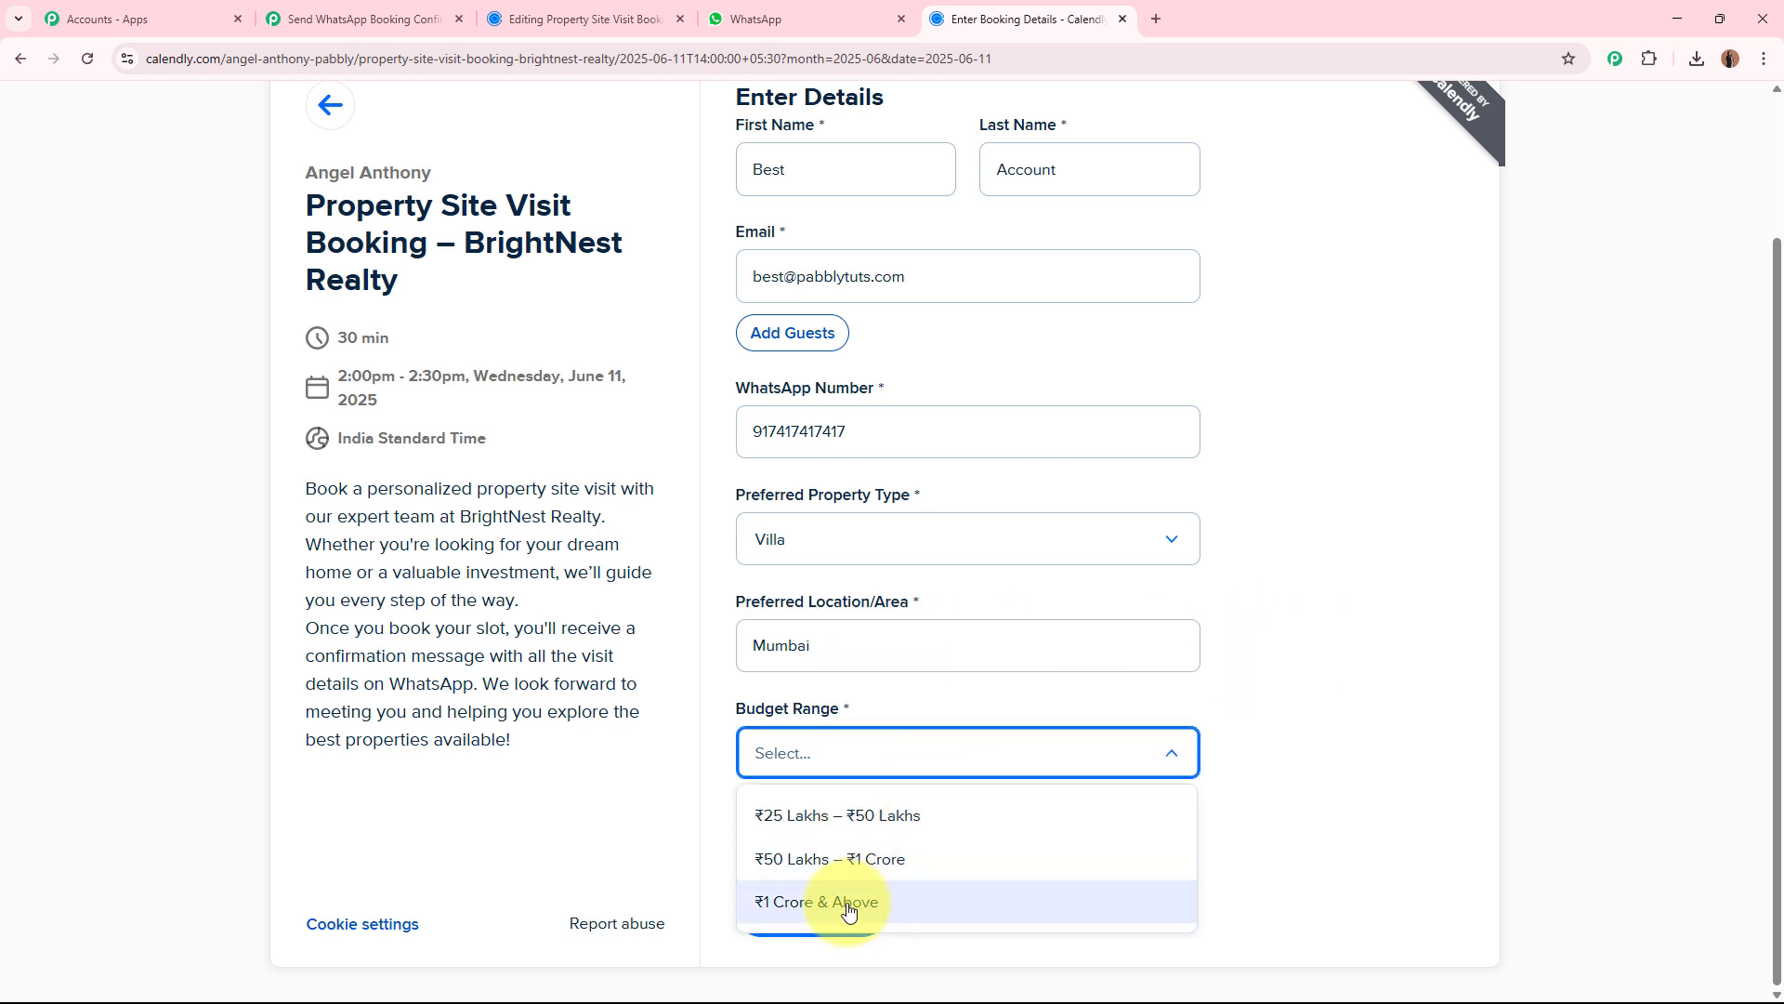
pyautogui.click(848, 909)
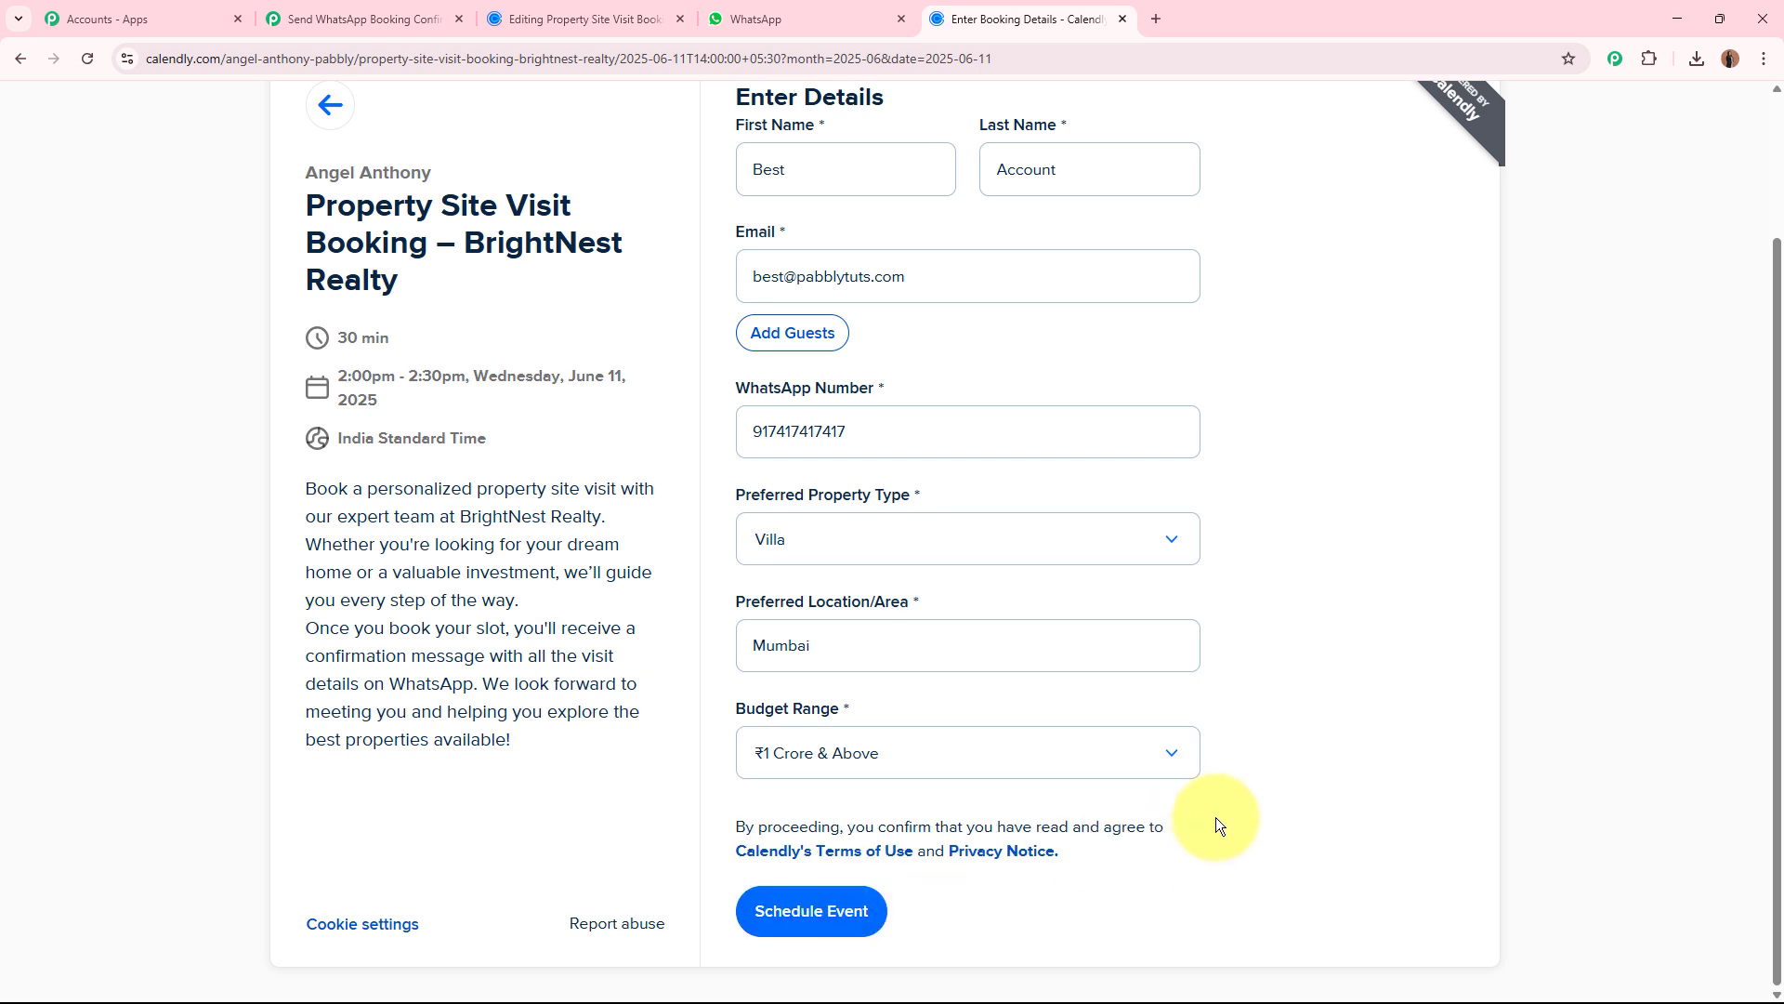
# Review the completed booking form and schedule the test event.
pyautogui.scroll(2, 1215, 816)
pyautogui.scroll(-2, 1216, 814)
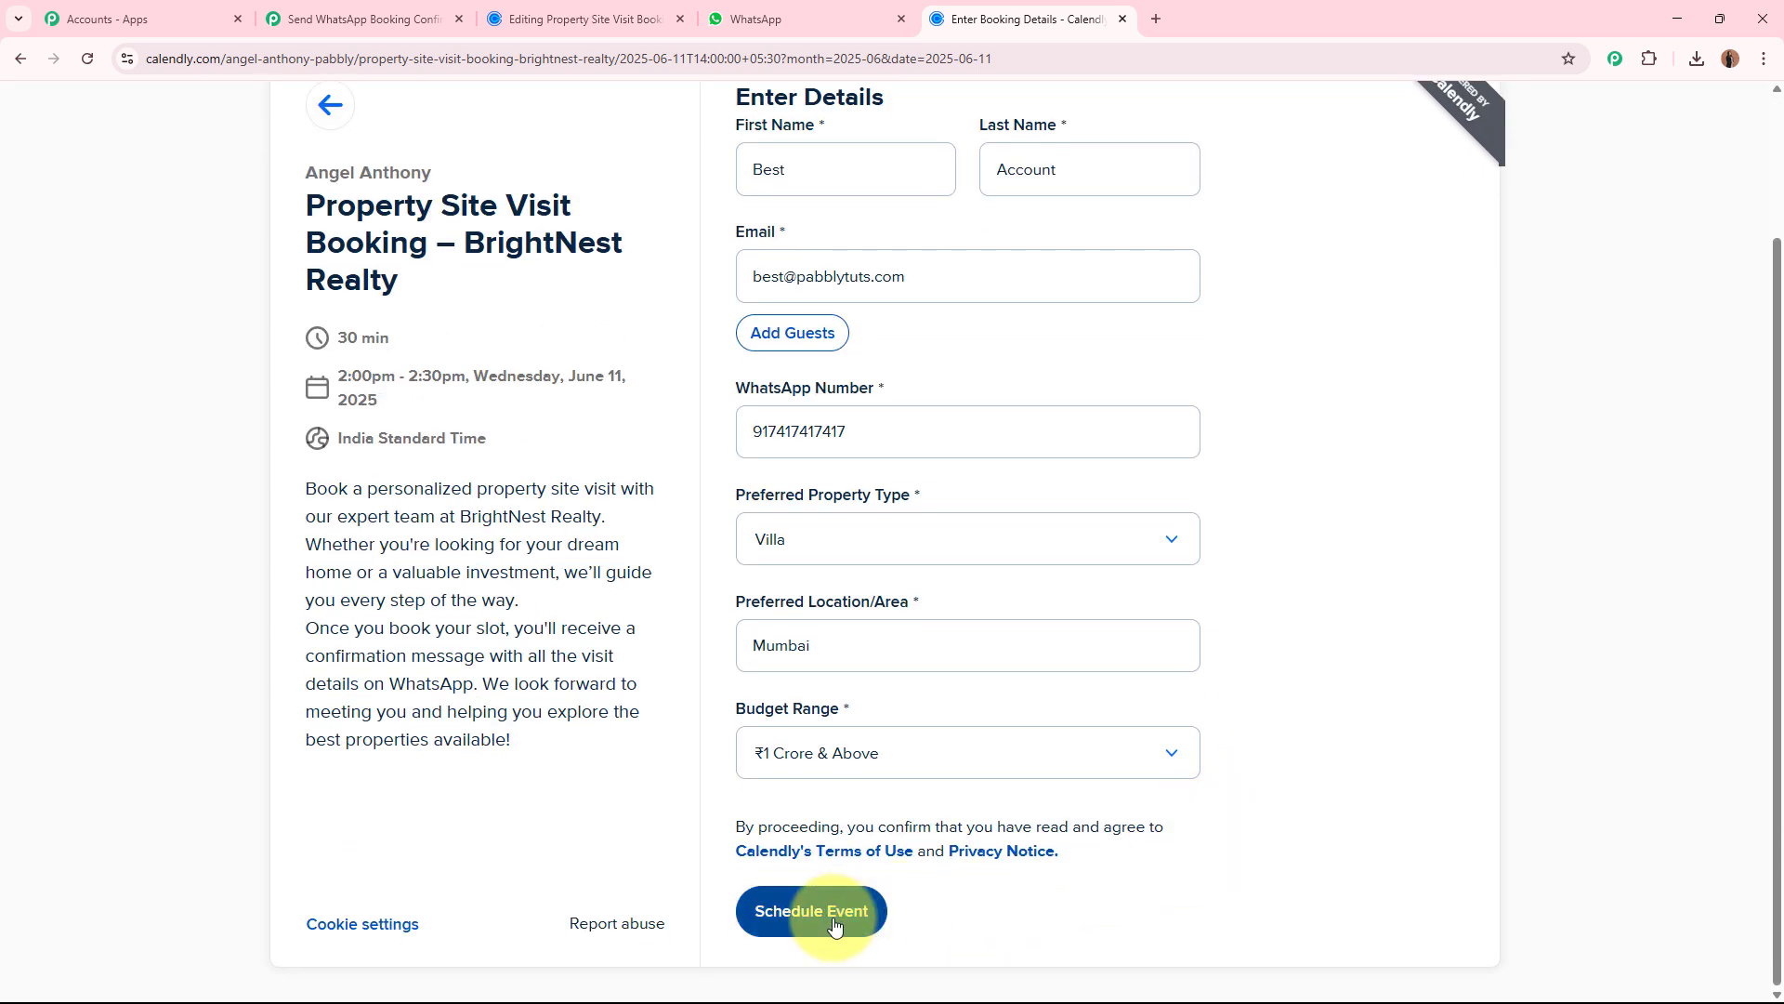
pyautogui.click(833, 923)
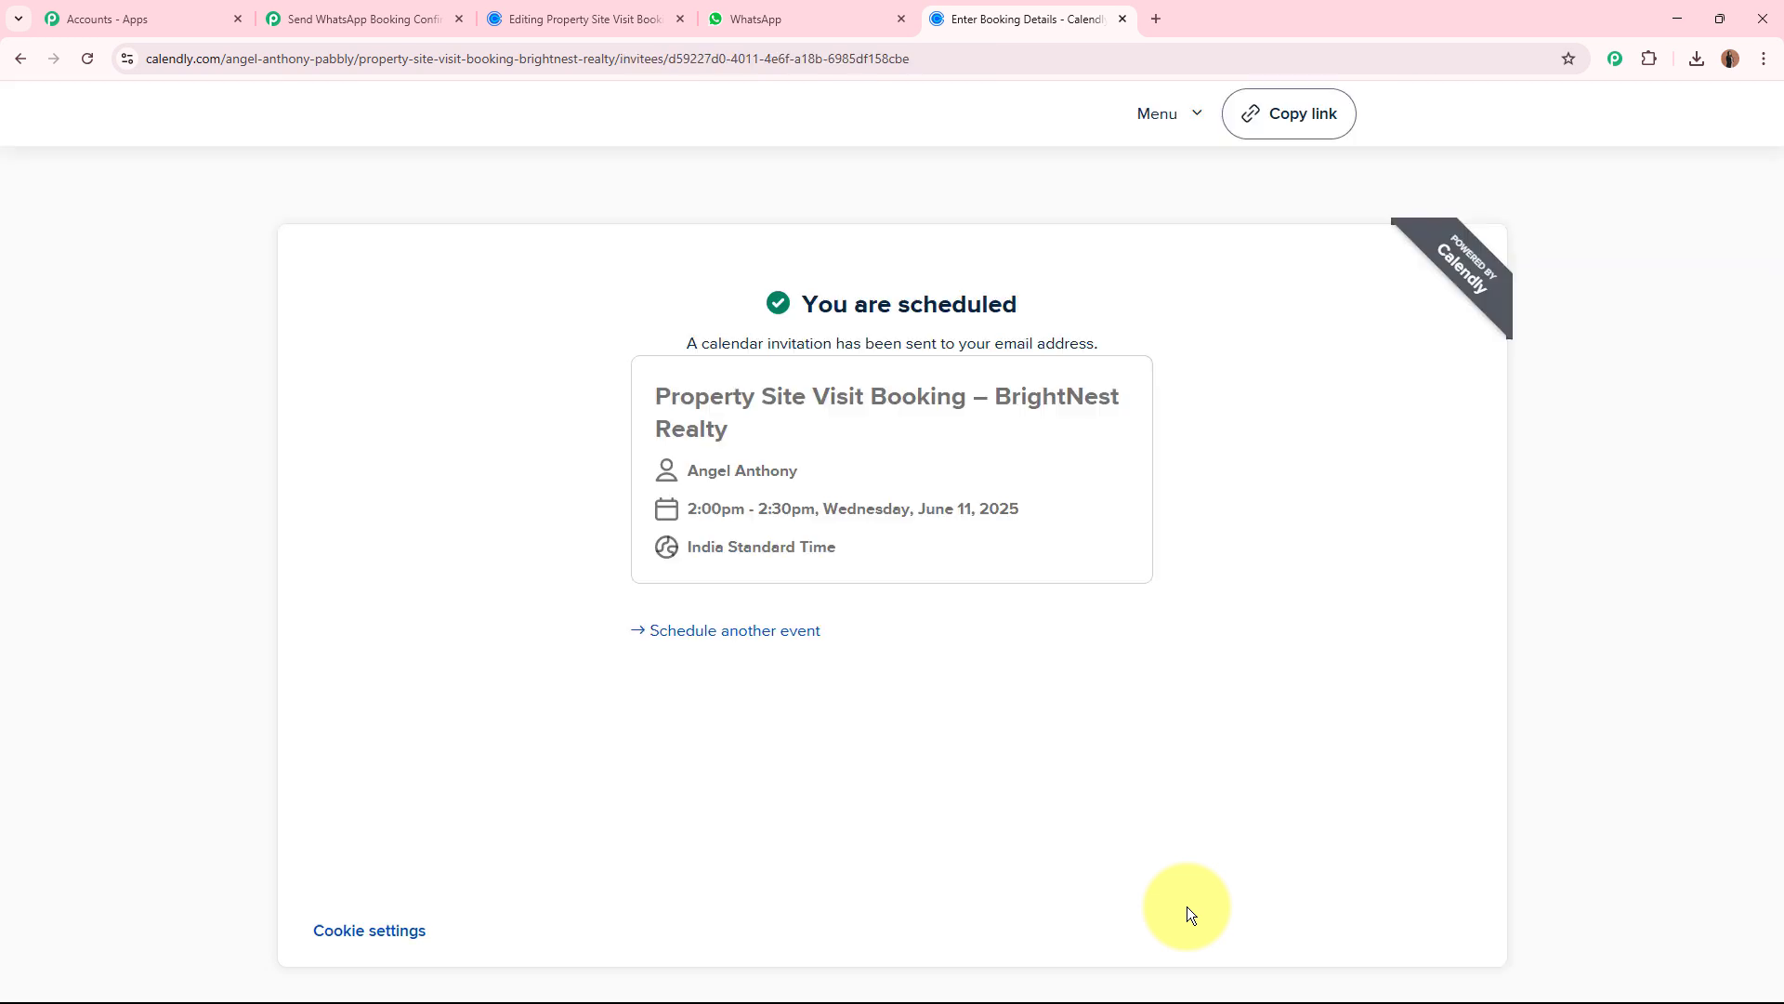
pyautogui.moveTo(796, 302); pyautogui.dragTo(987, 299)
pyautogui.click(1099, 297)
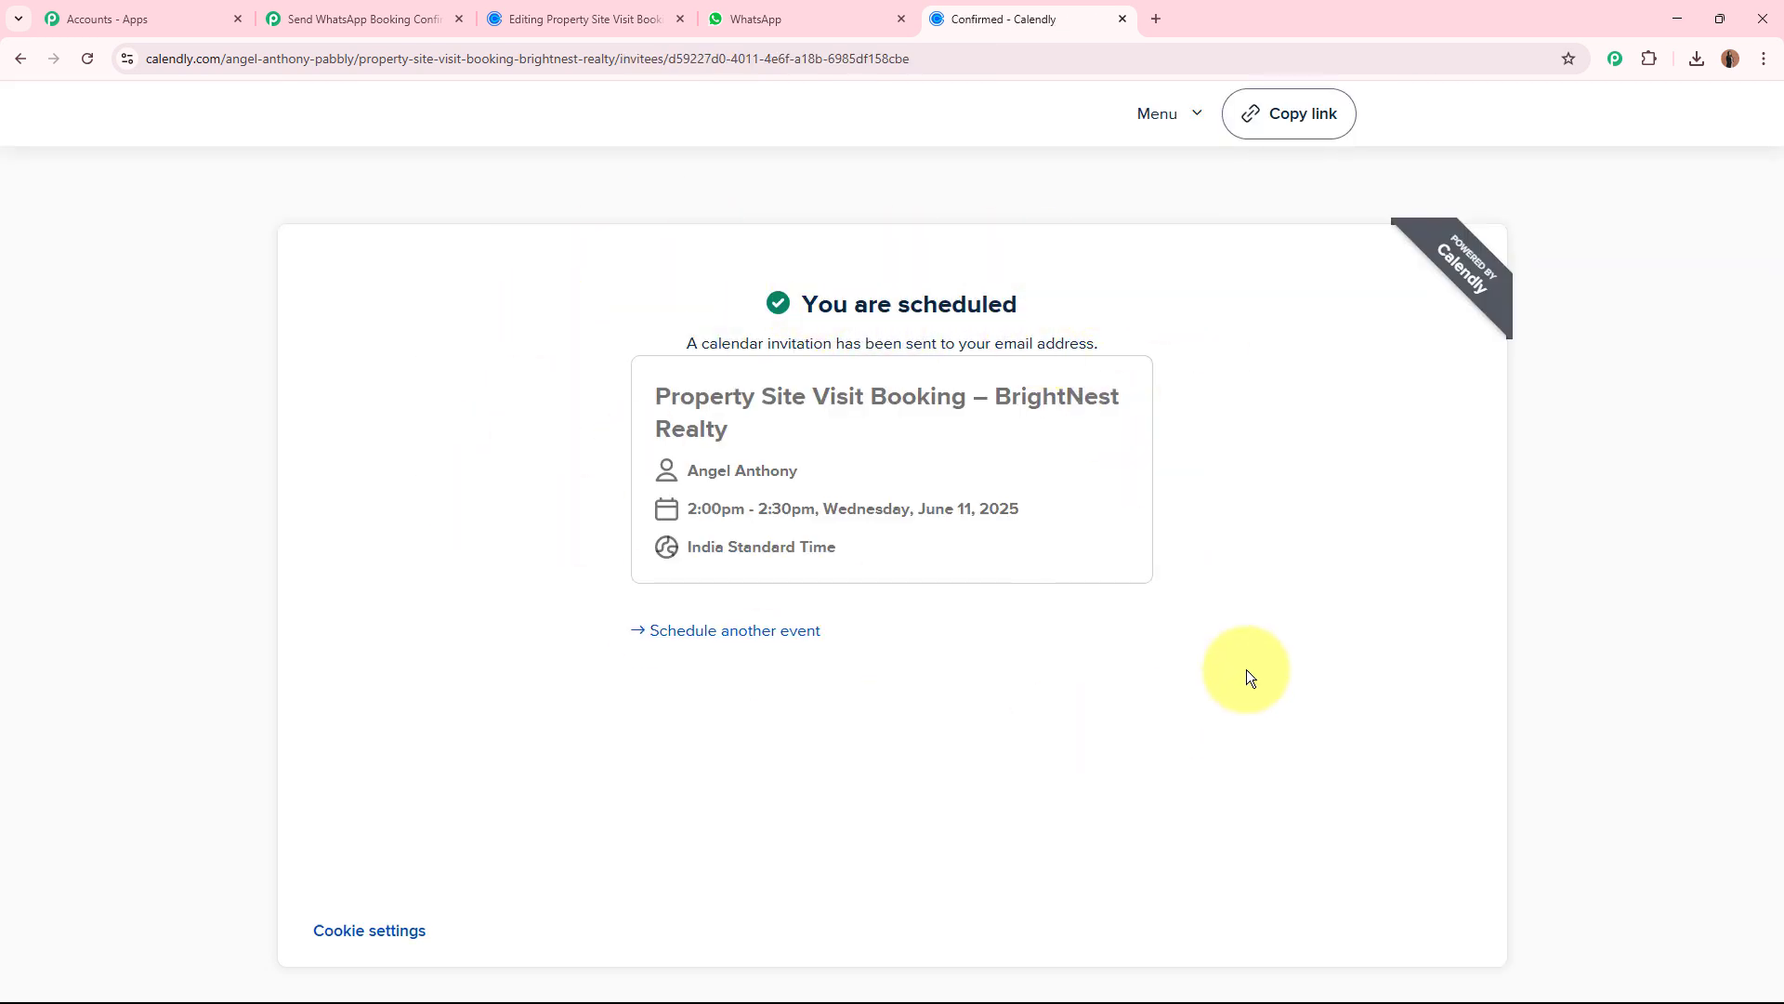
# Switch to the Pabbly Connect workflow and check the trigger's received response for the invitee's contact details, property type, location and budget answers.
pyautogui.click(383, 18)
pyautogui.scroll(-8, 315, 669)
pyautogui.scroll(-4, 315, 665)
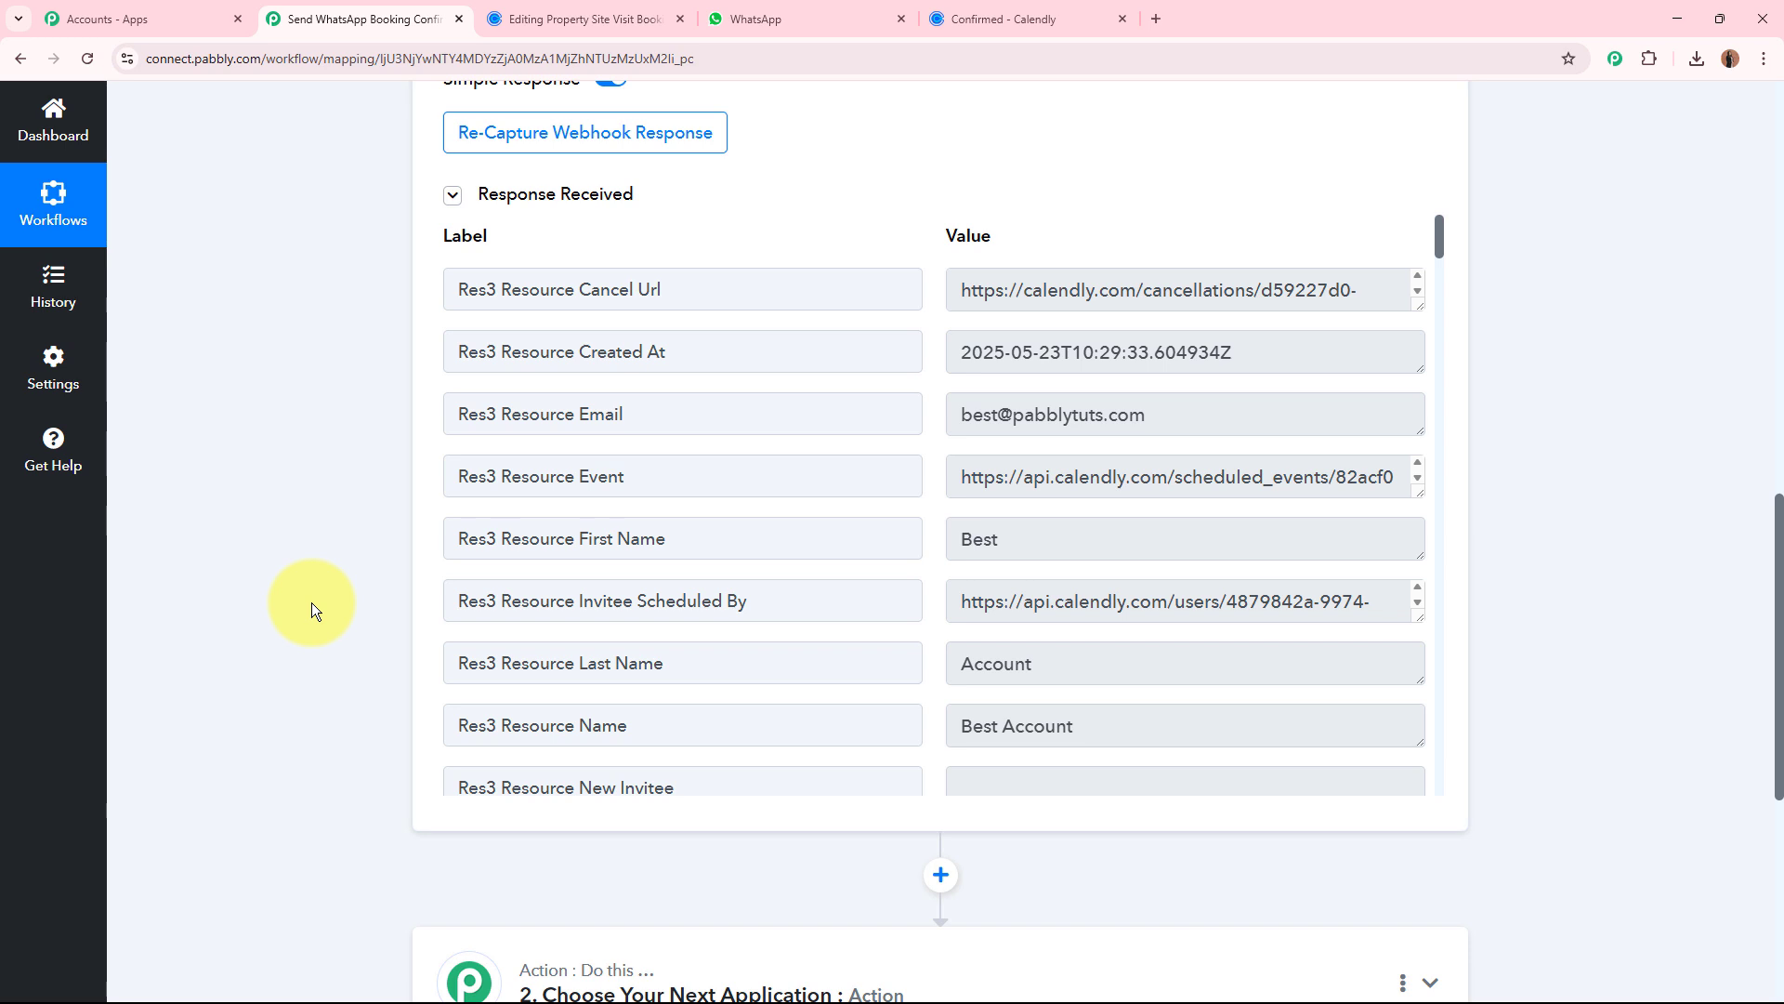
pyautogui.doubleClick(600, 414)
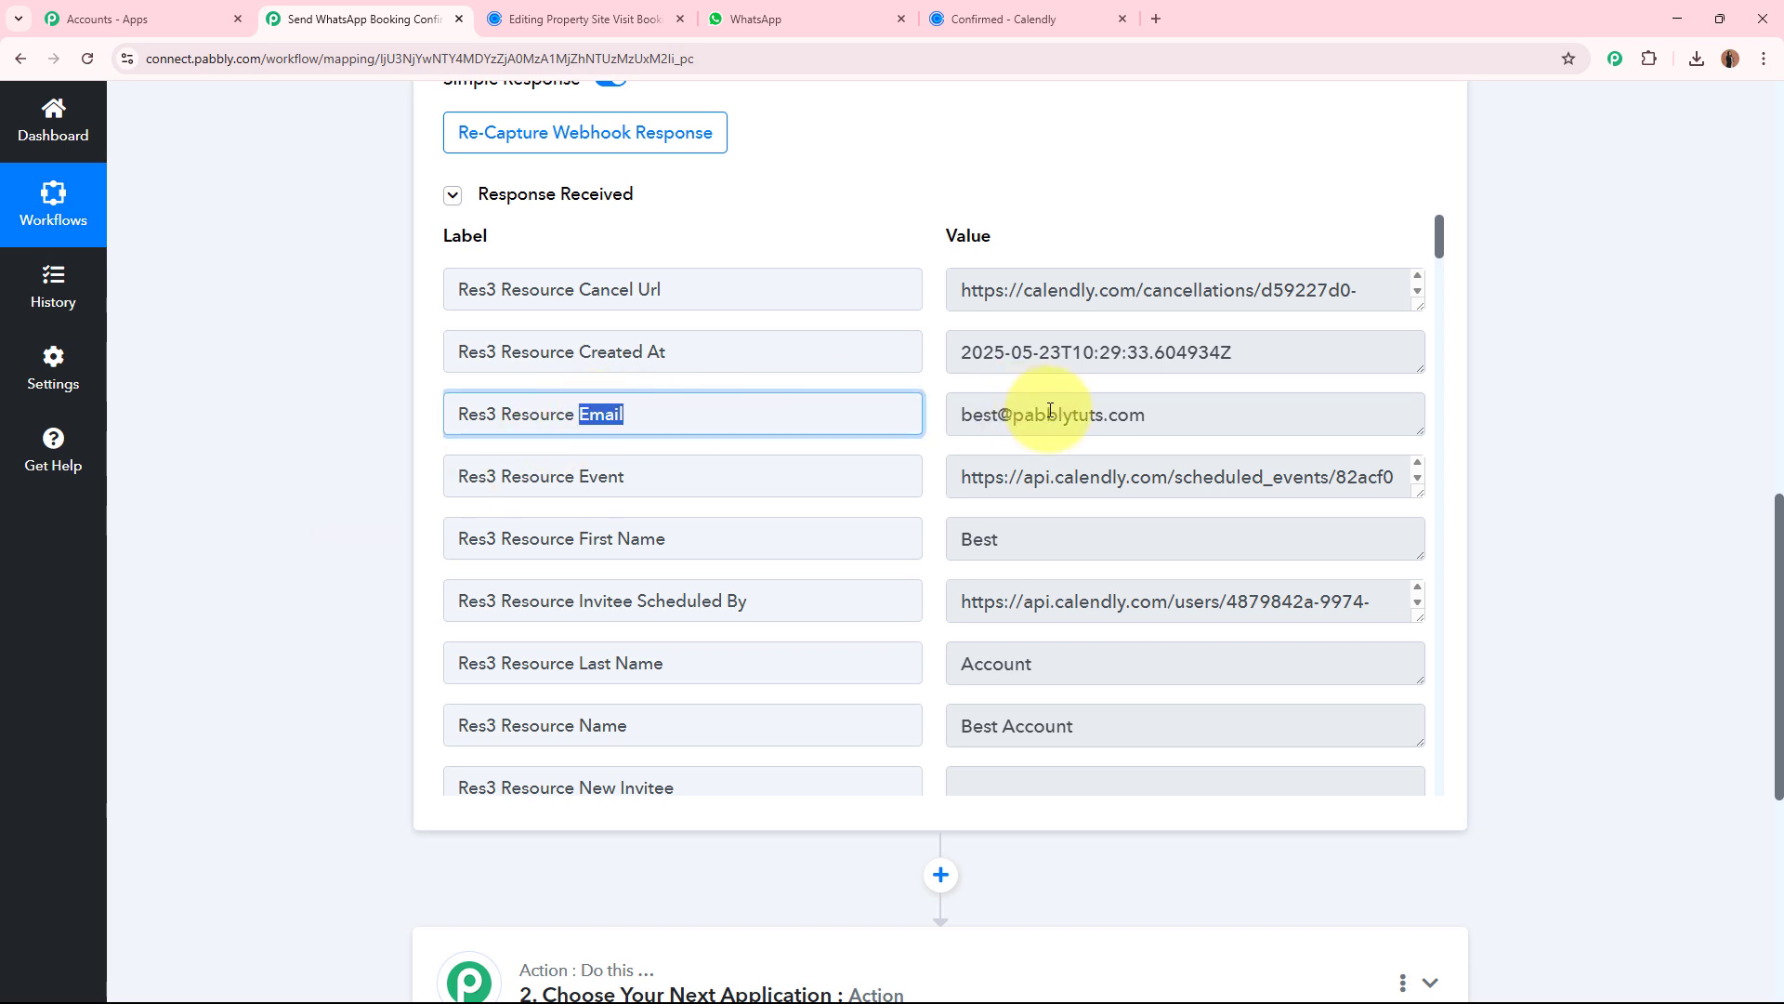
pyautogui.moveTo(1151, 415); pyautogui.dragTo(949, 411)
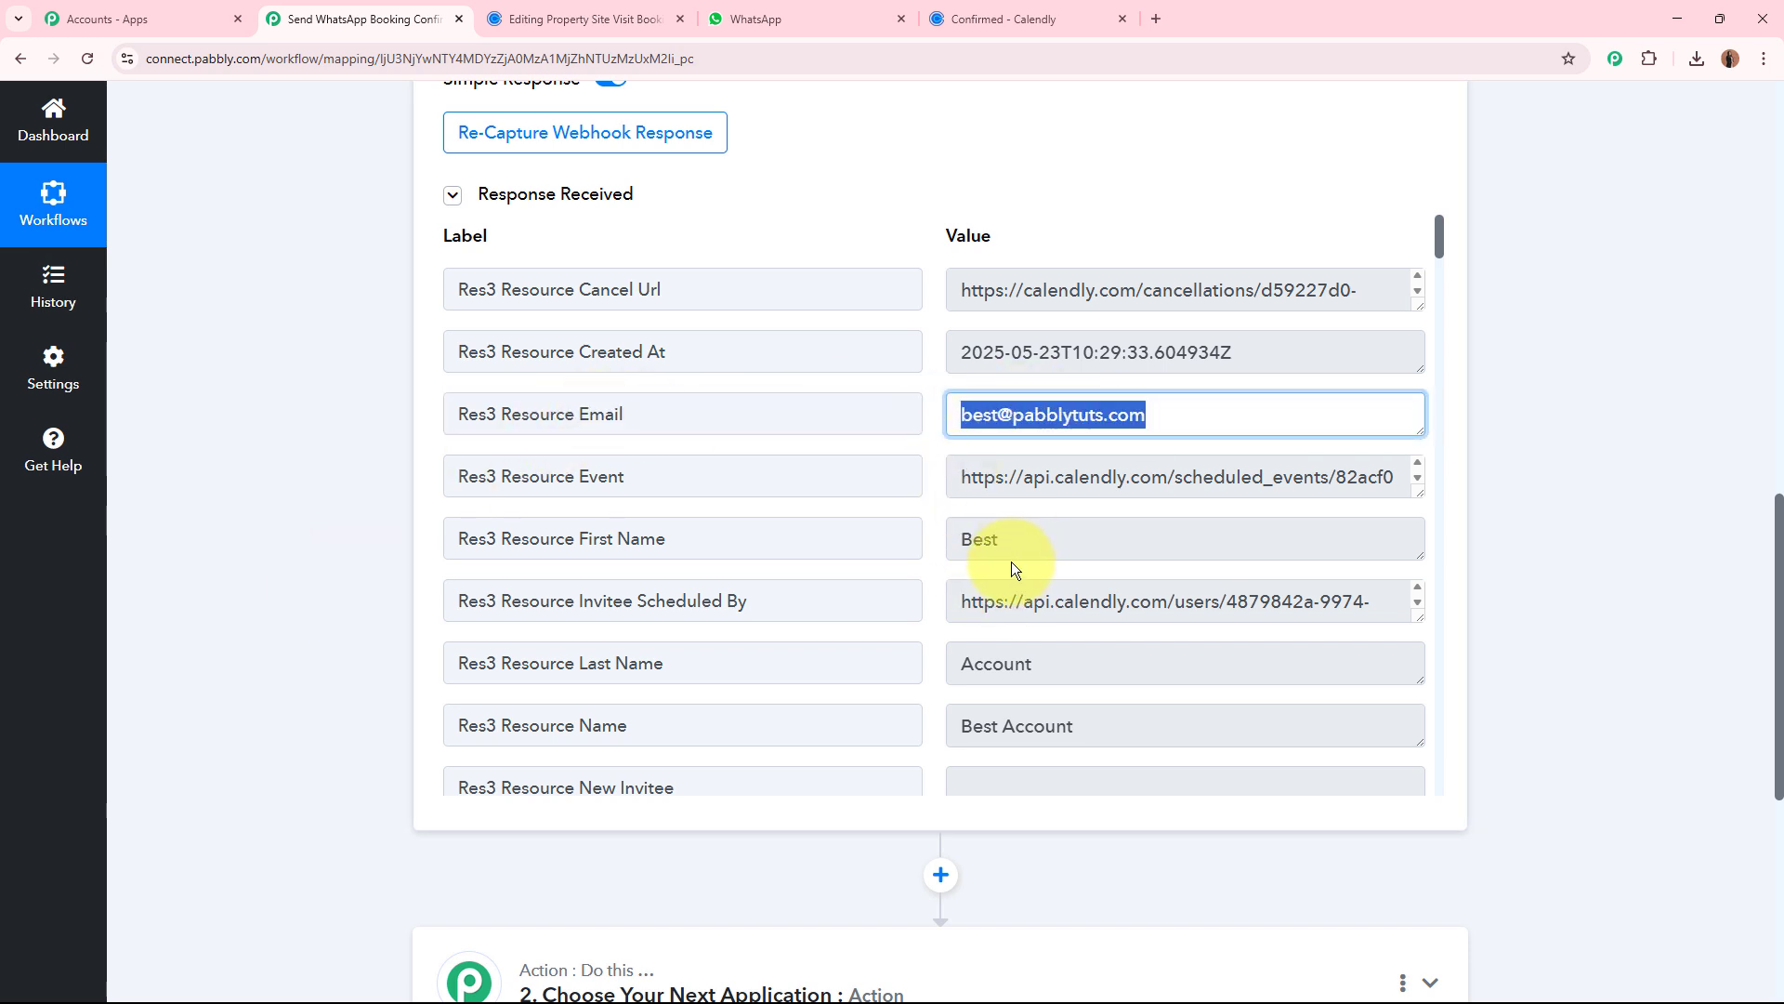
pyautogui.moveTo(1012, 536); pyautogui.dragTo(920, 538)
pyautogui.moveTo(1083, 657); pyautogui.dragTo(894, 657)
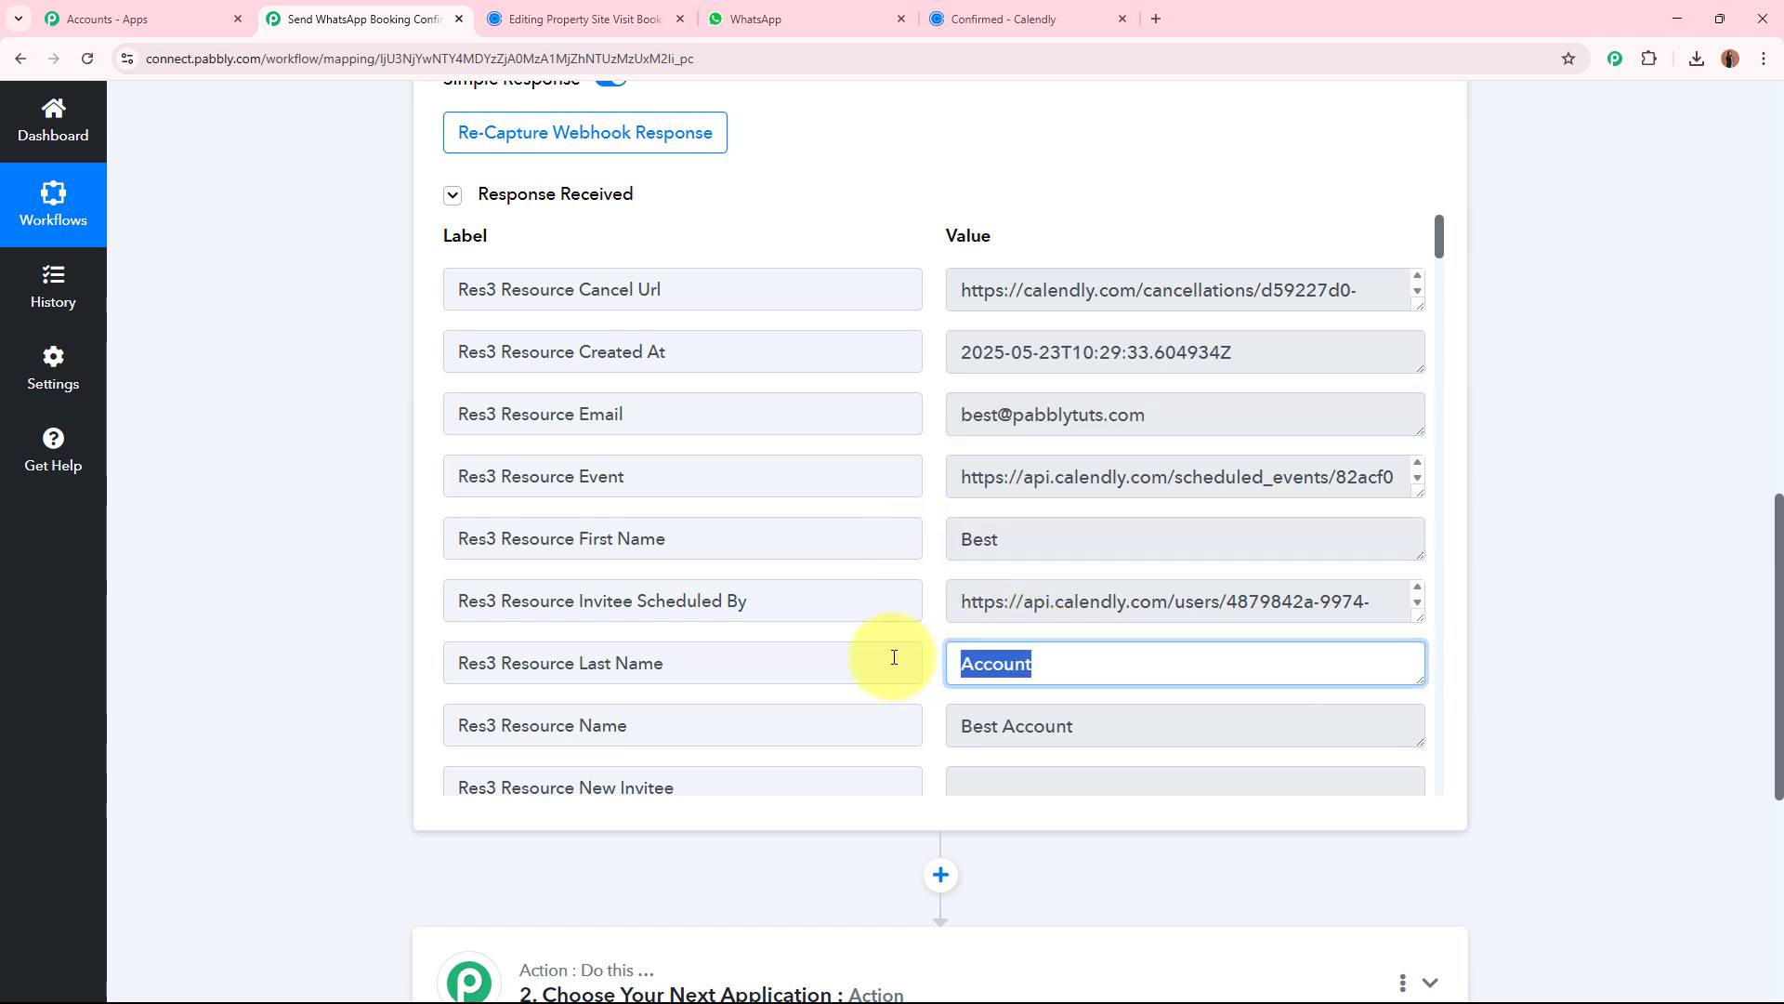
pyautogui.scroll(-5, 1146, 650)
pyautogui.moveTo(1112, 539); pyautogui.dragTo(934, 541)
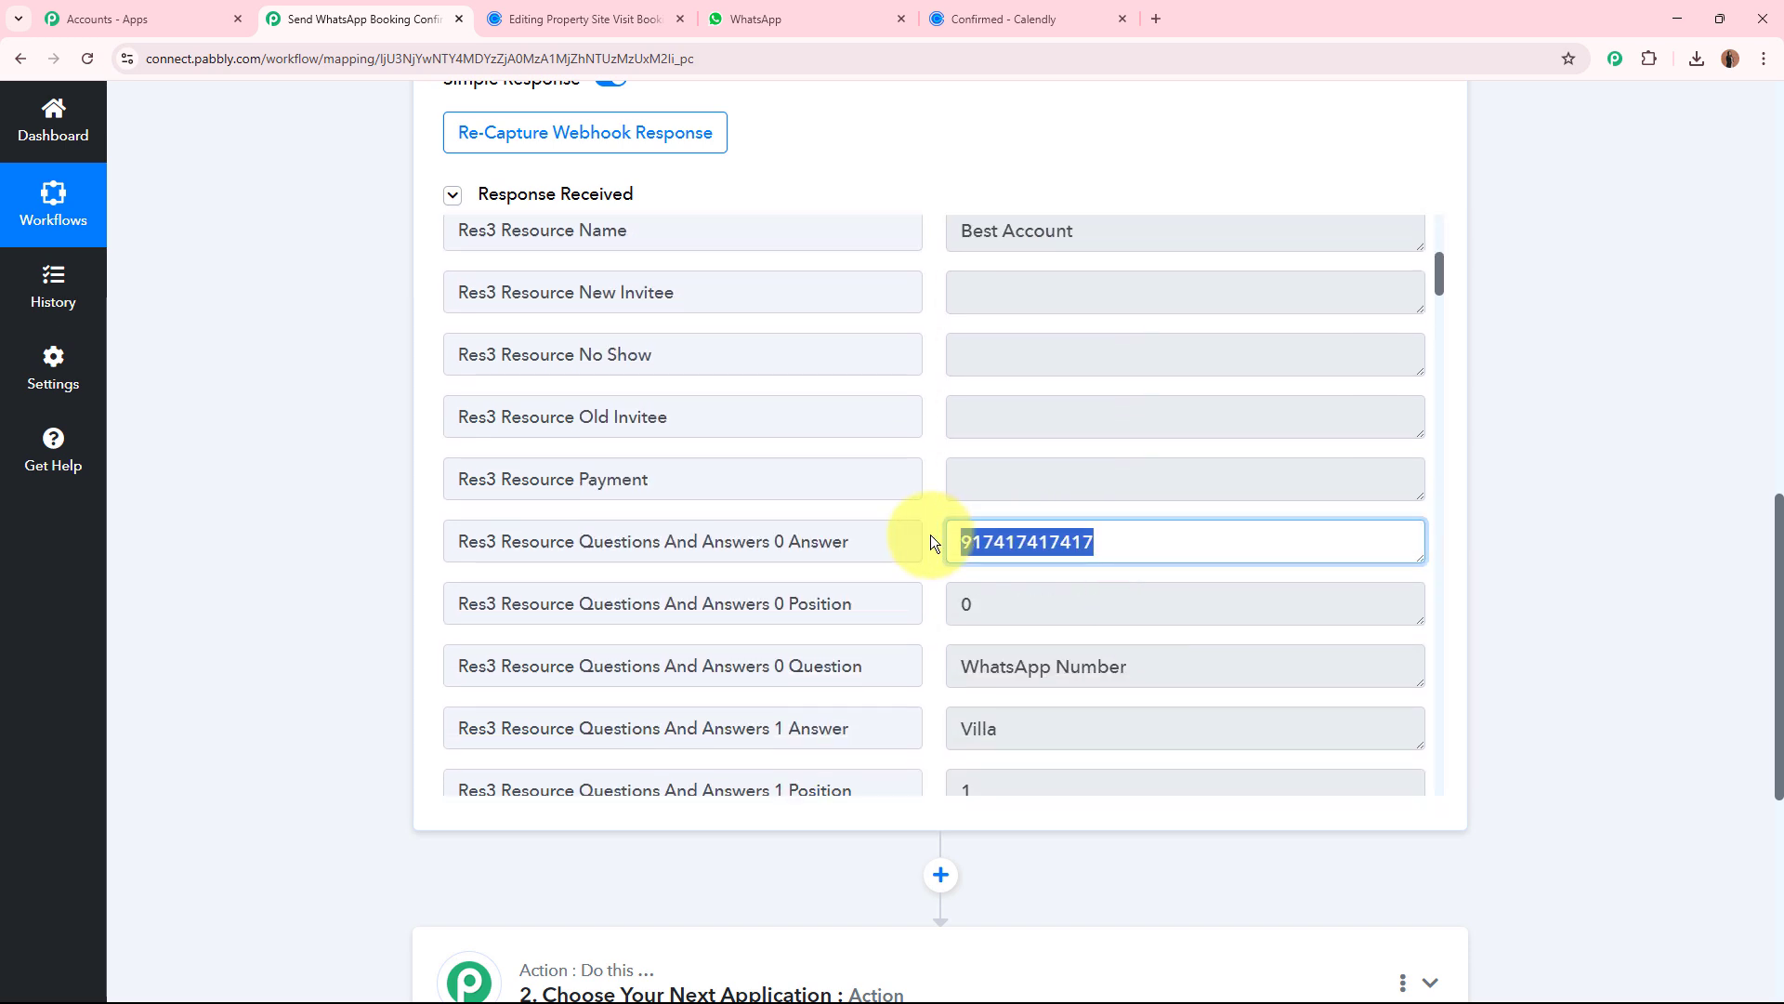
pyautogui.scroll(-3, 1146, 557)
pyautogui.moveTo(1008, 480); pyautogui.dragTo(926, 490)
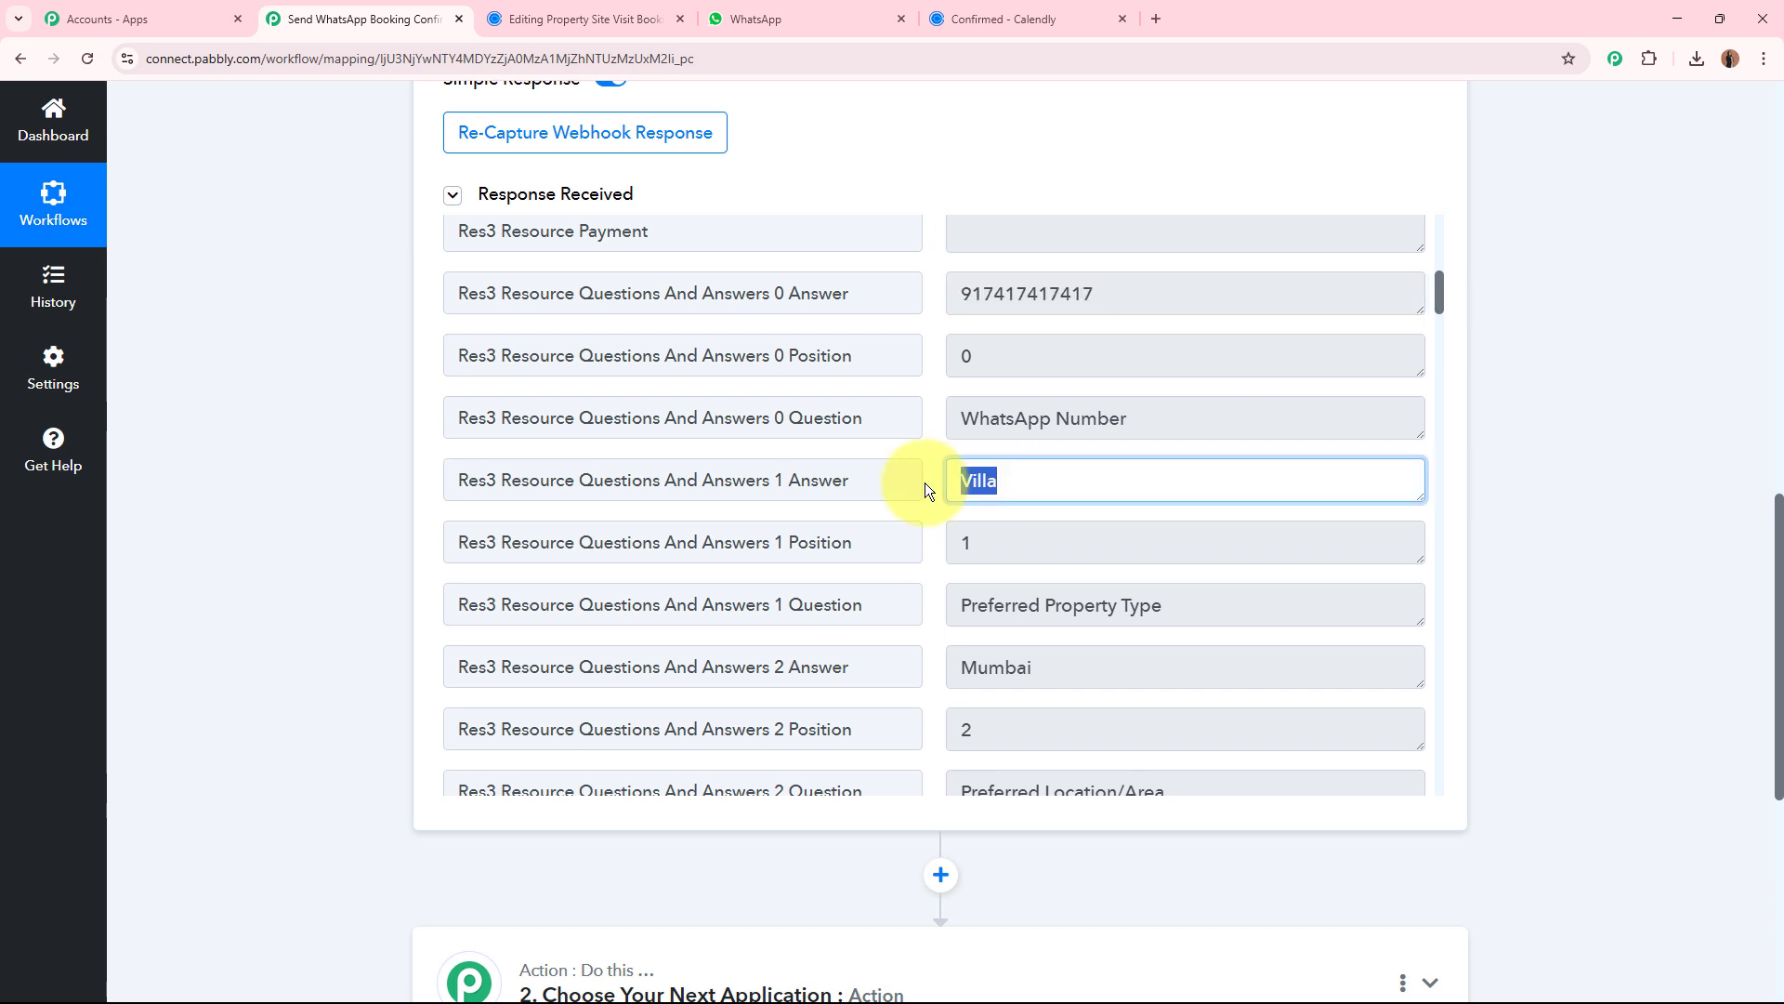
pyautogui.scroll(-3, 1143, 605)
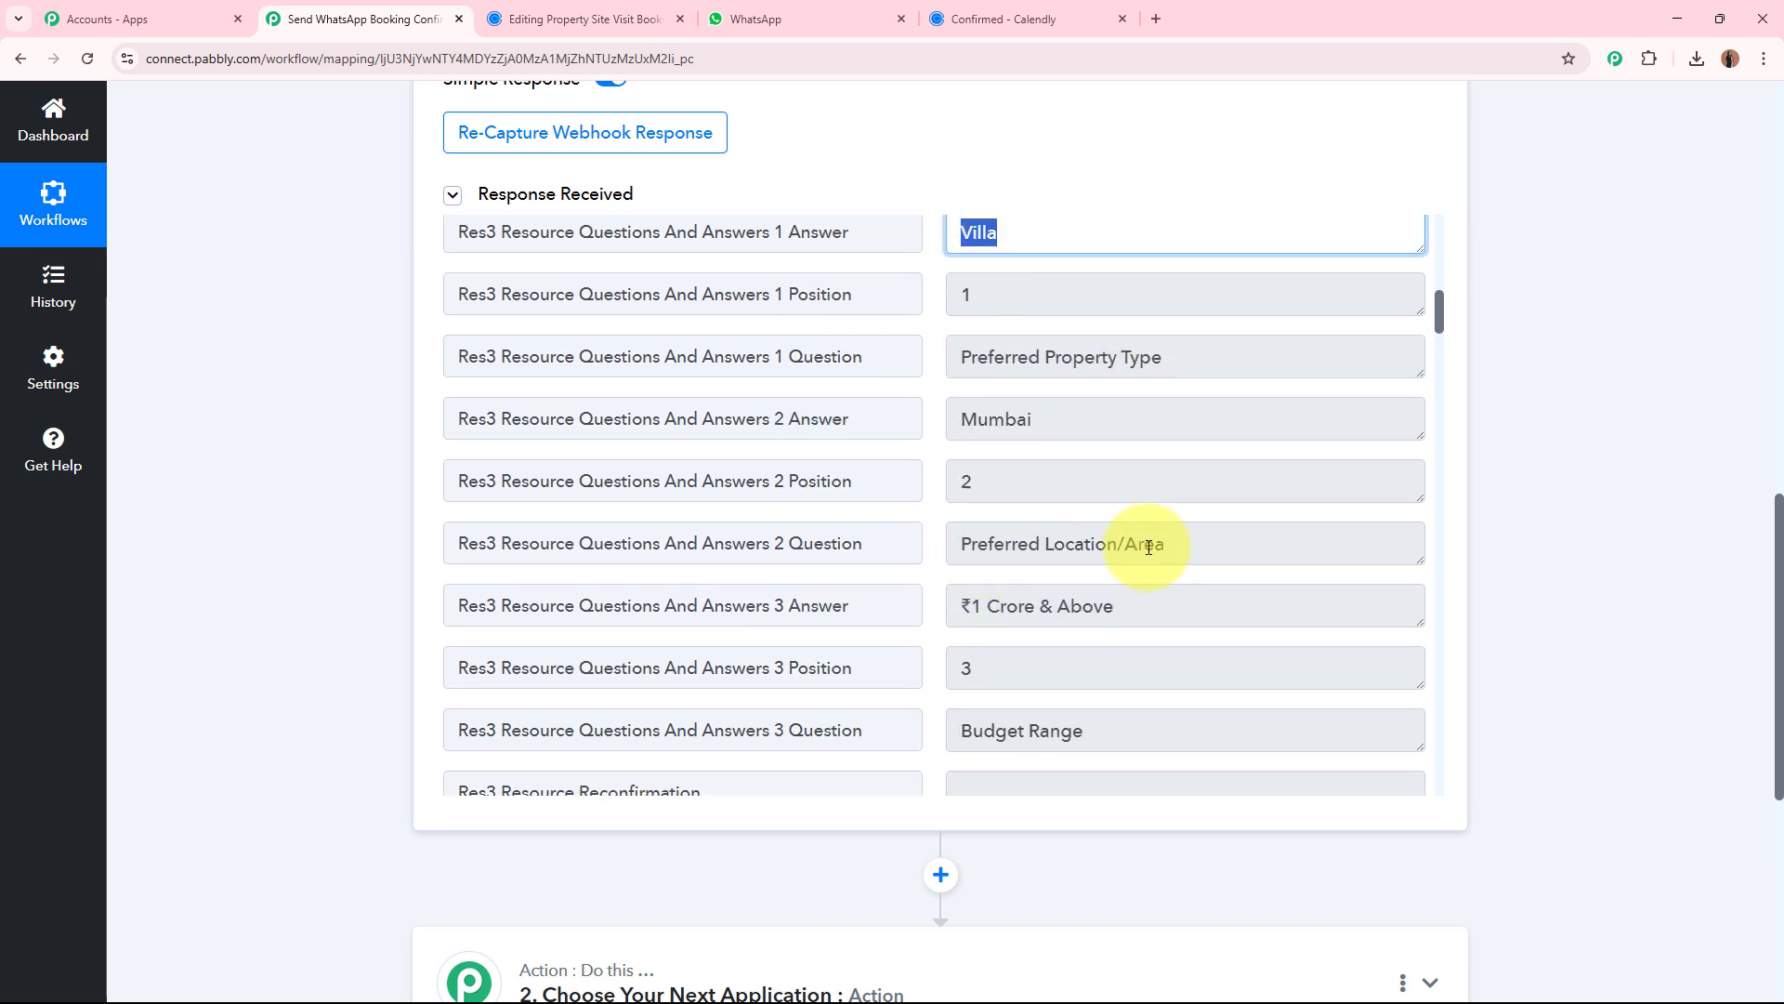
pyautogui.moveTo(1043, 419); pyautogui.dragTo(949, 420)
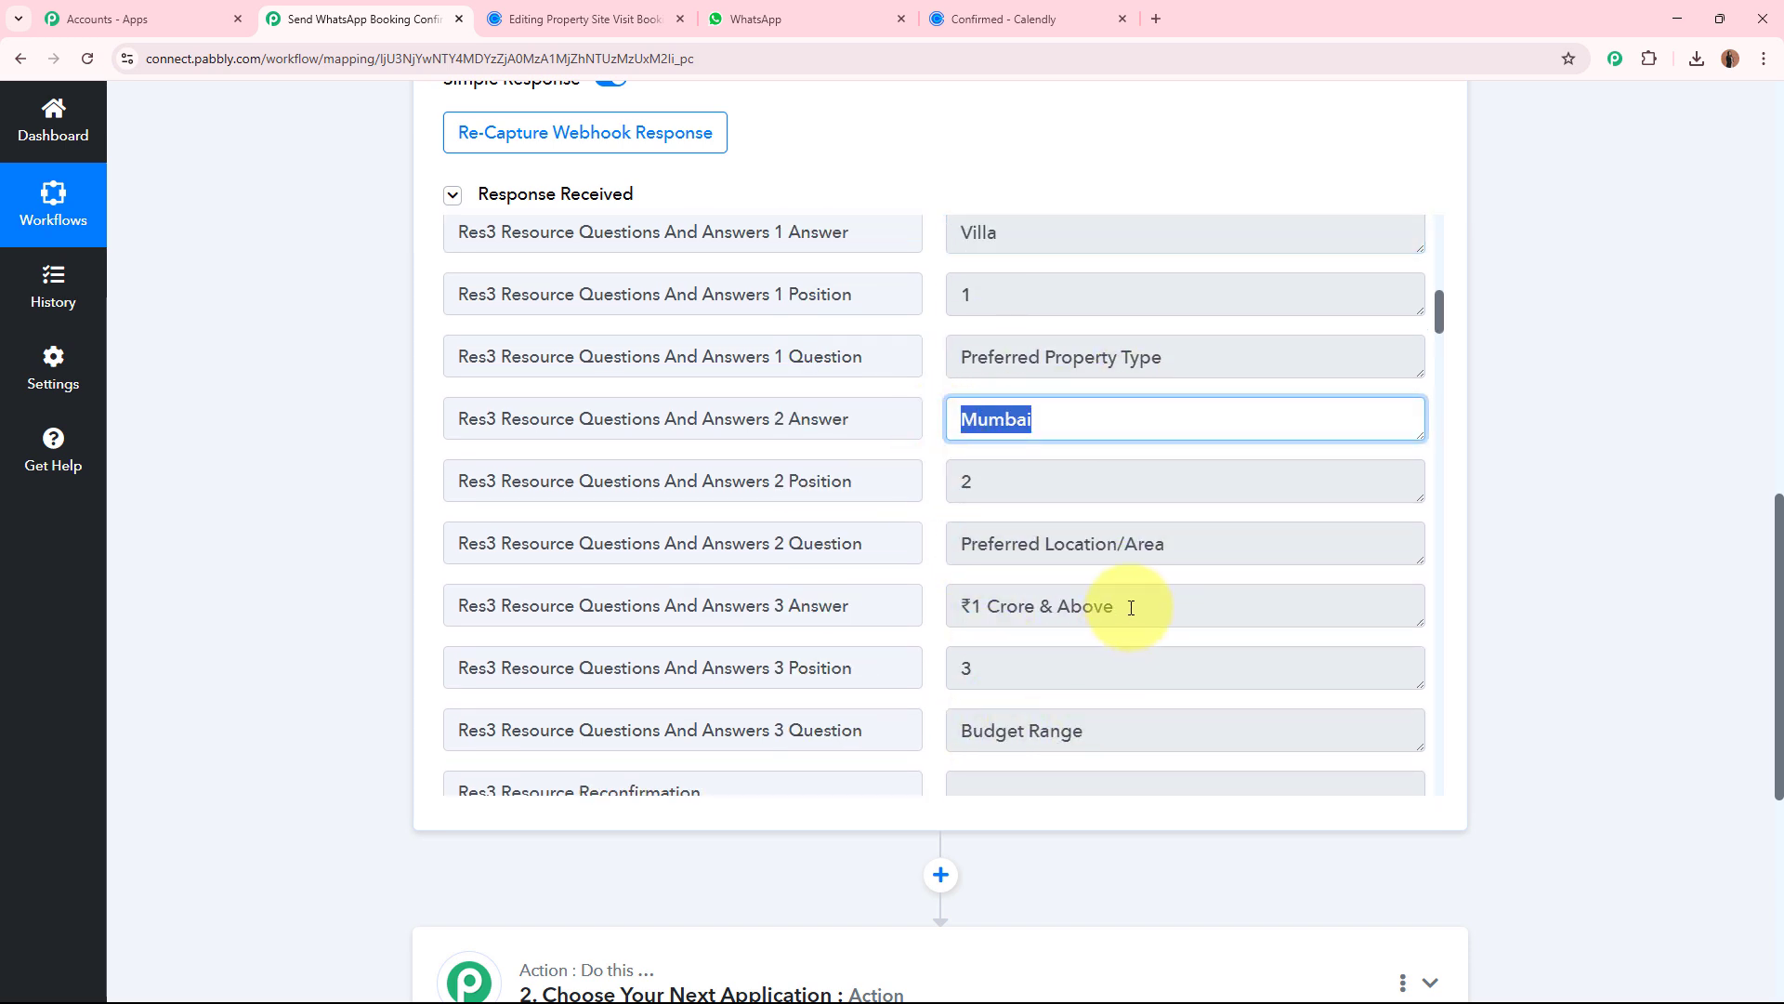
pyautogui.moveTo(1130, 608); pyautogui.dragTo(895, 605)
pyautogui.scroll(-5, 1182, 605)
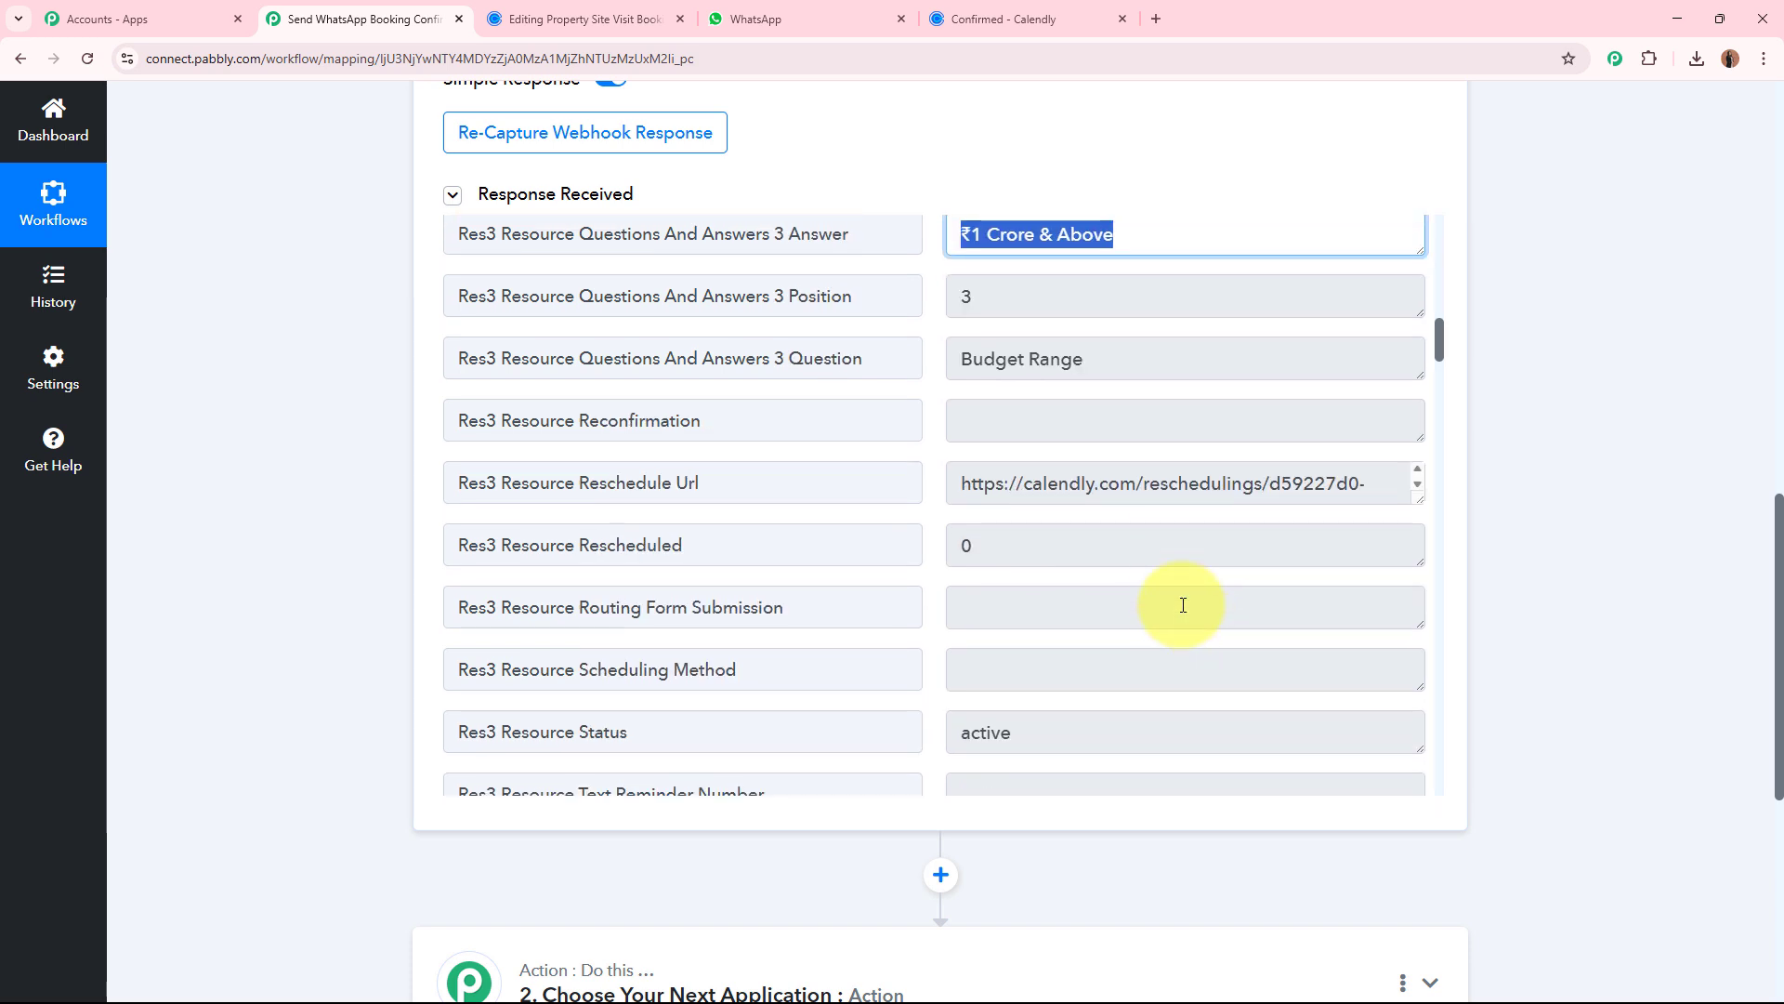
# Collapse the Calendly trigger and set Pabbly Chatflow as the app for the workflow's action step.
pyautogui.scroll(15, 1183, 605)
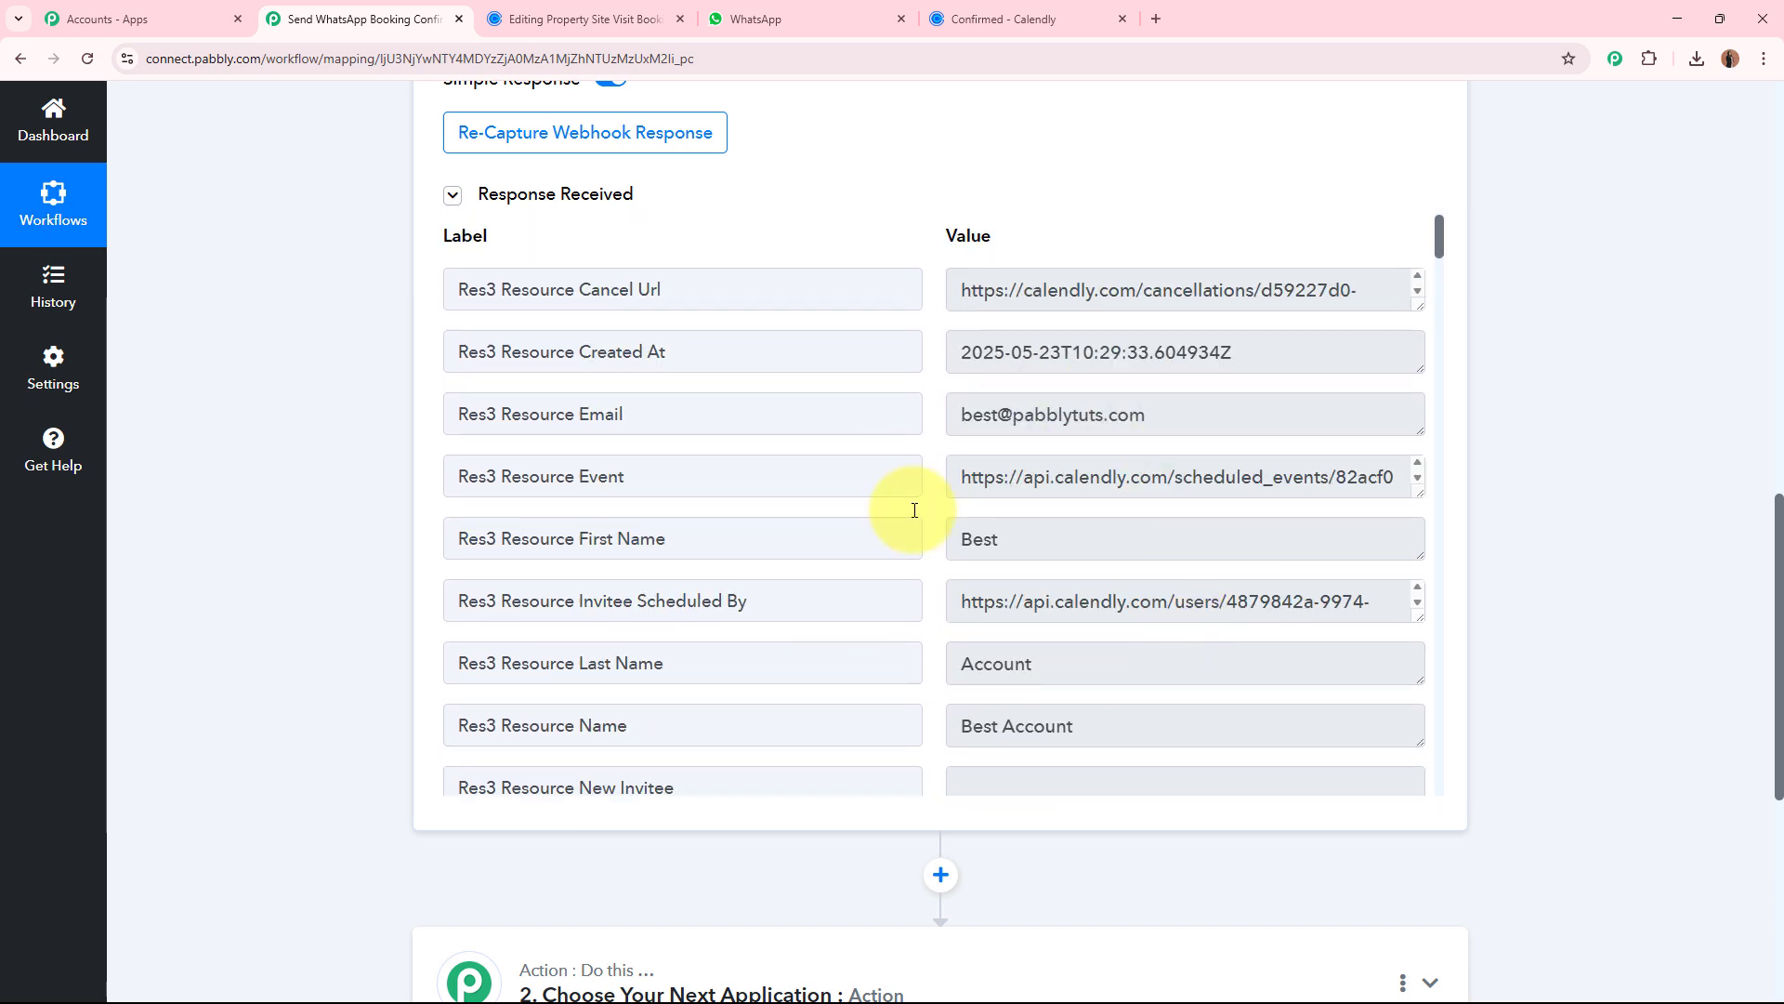
pyautogui.scroll(10, 1535, 585)
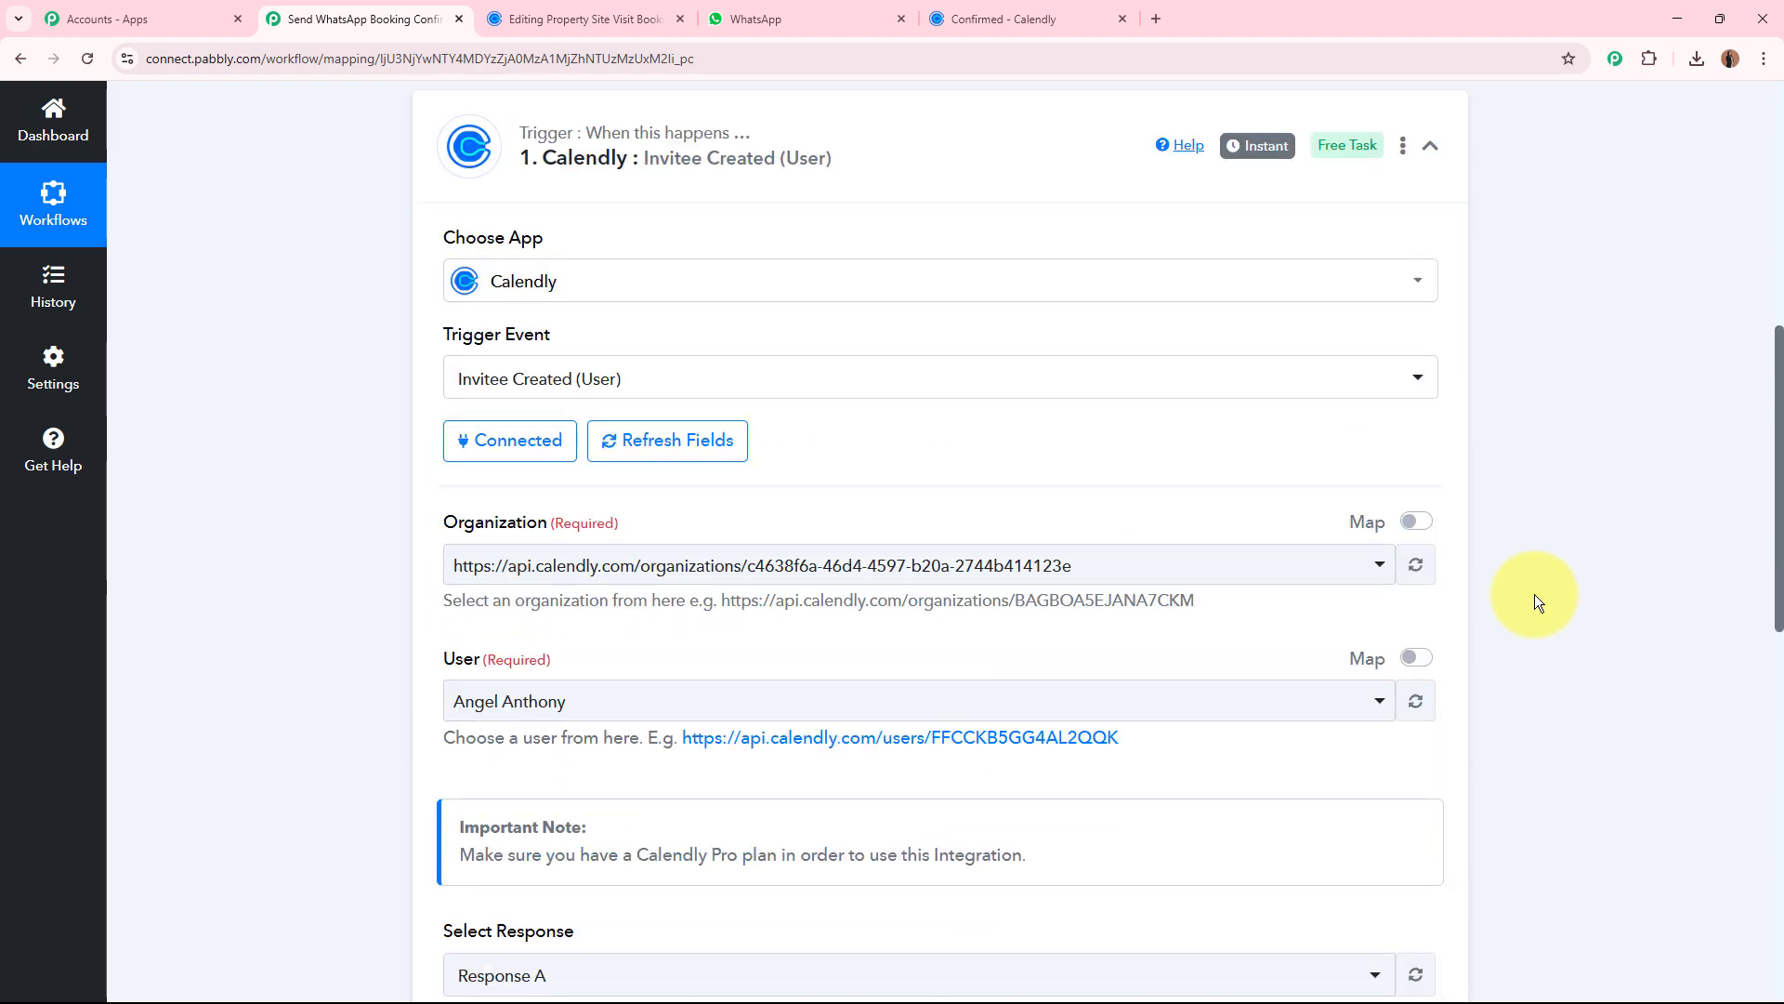
pyautogui.click(1033, 420)
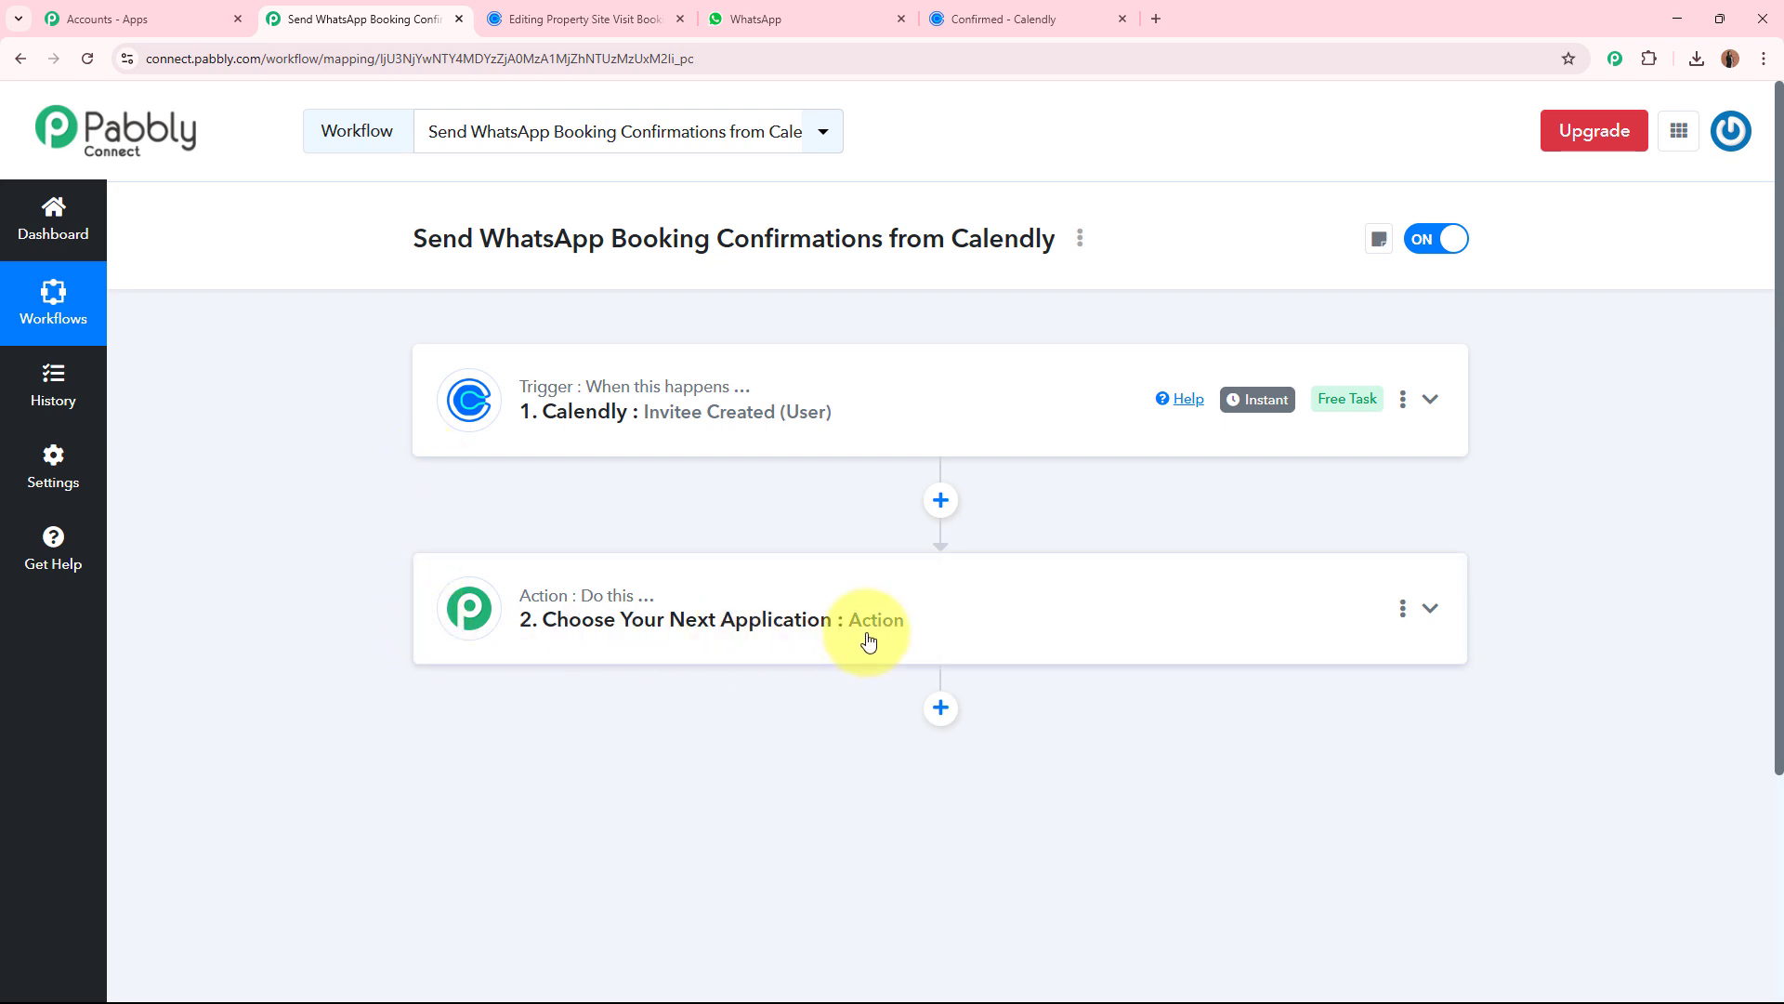
pyautogui.click(999, 625)
pyautogui.click(952, 483)
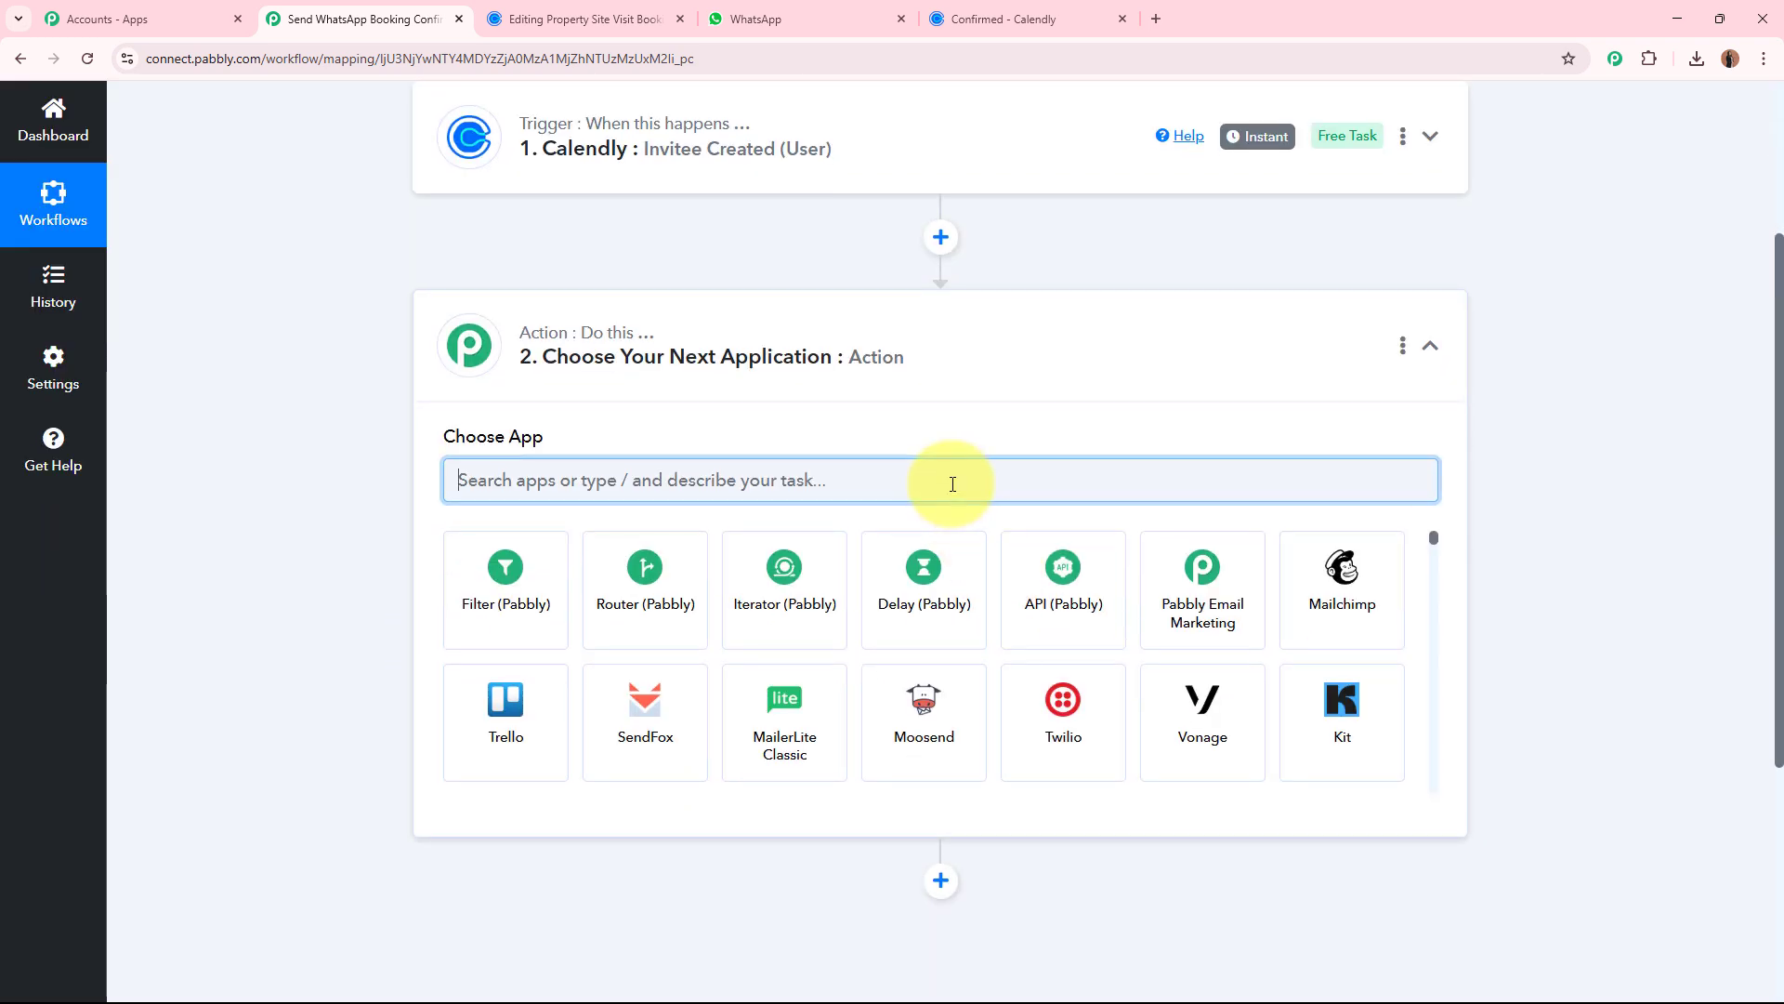
pyautogui.write('Pabbl')
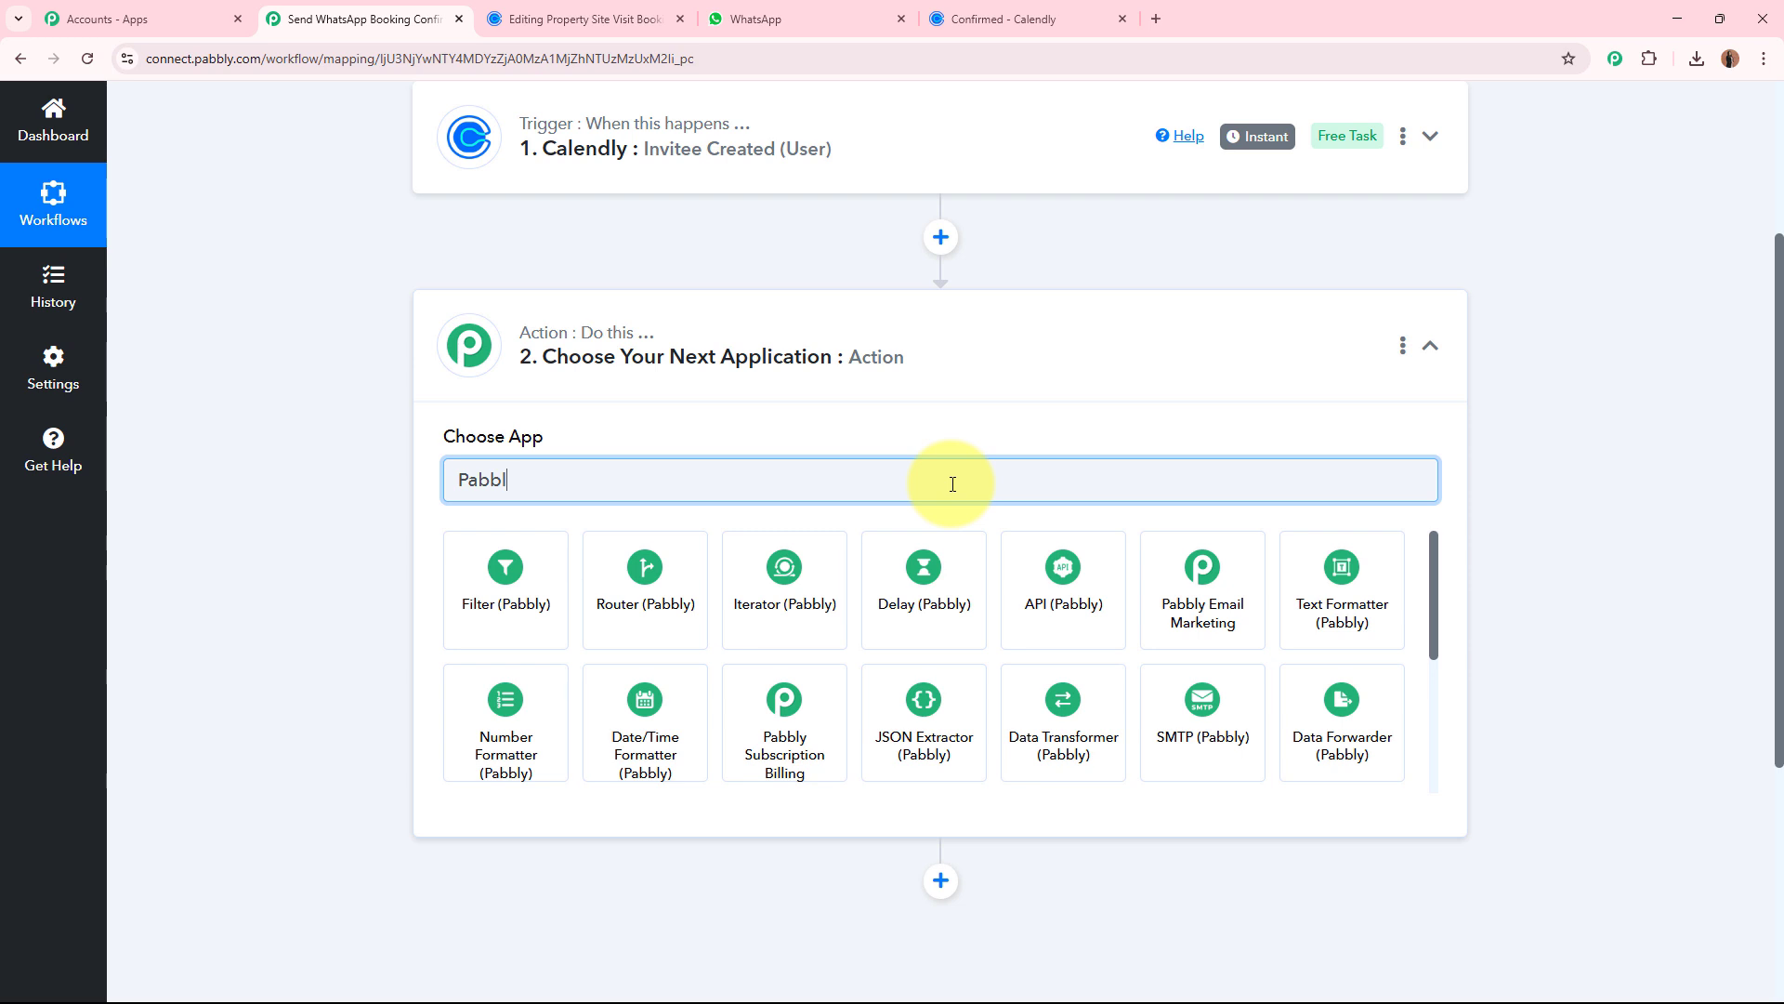
pyautogui.write('y Ch')
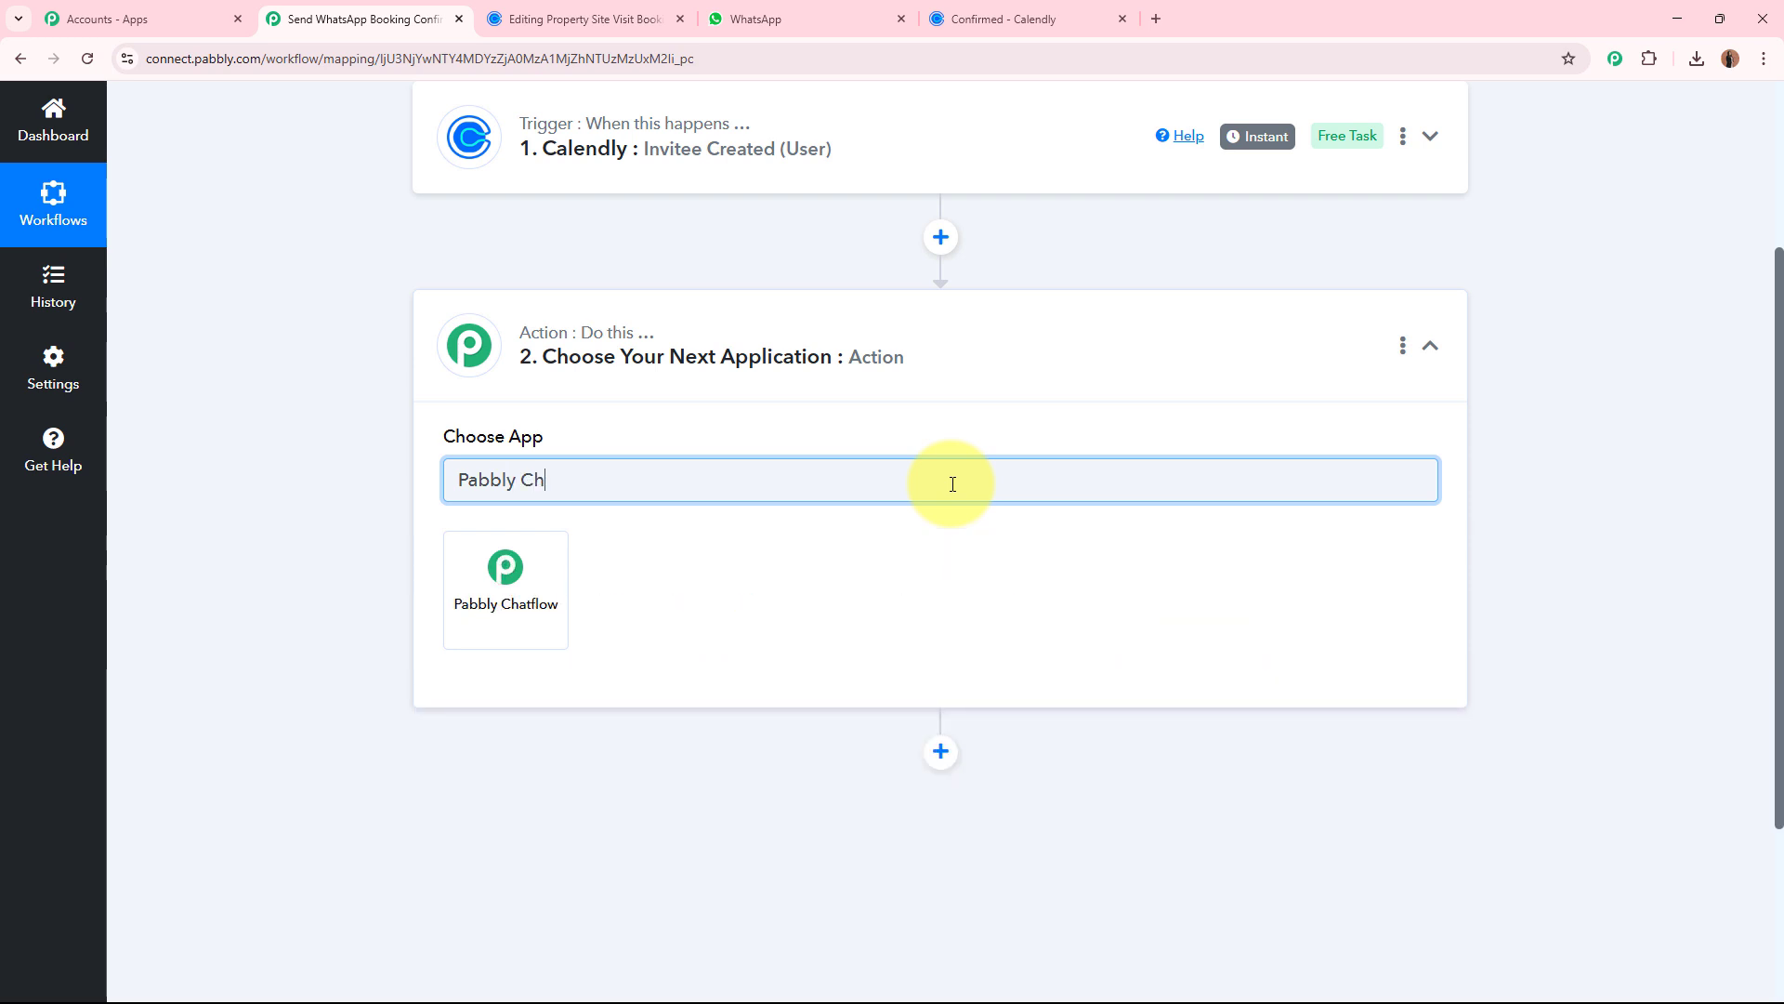
pyautogui.click(473, 633)
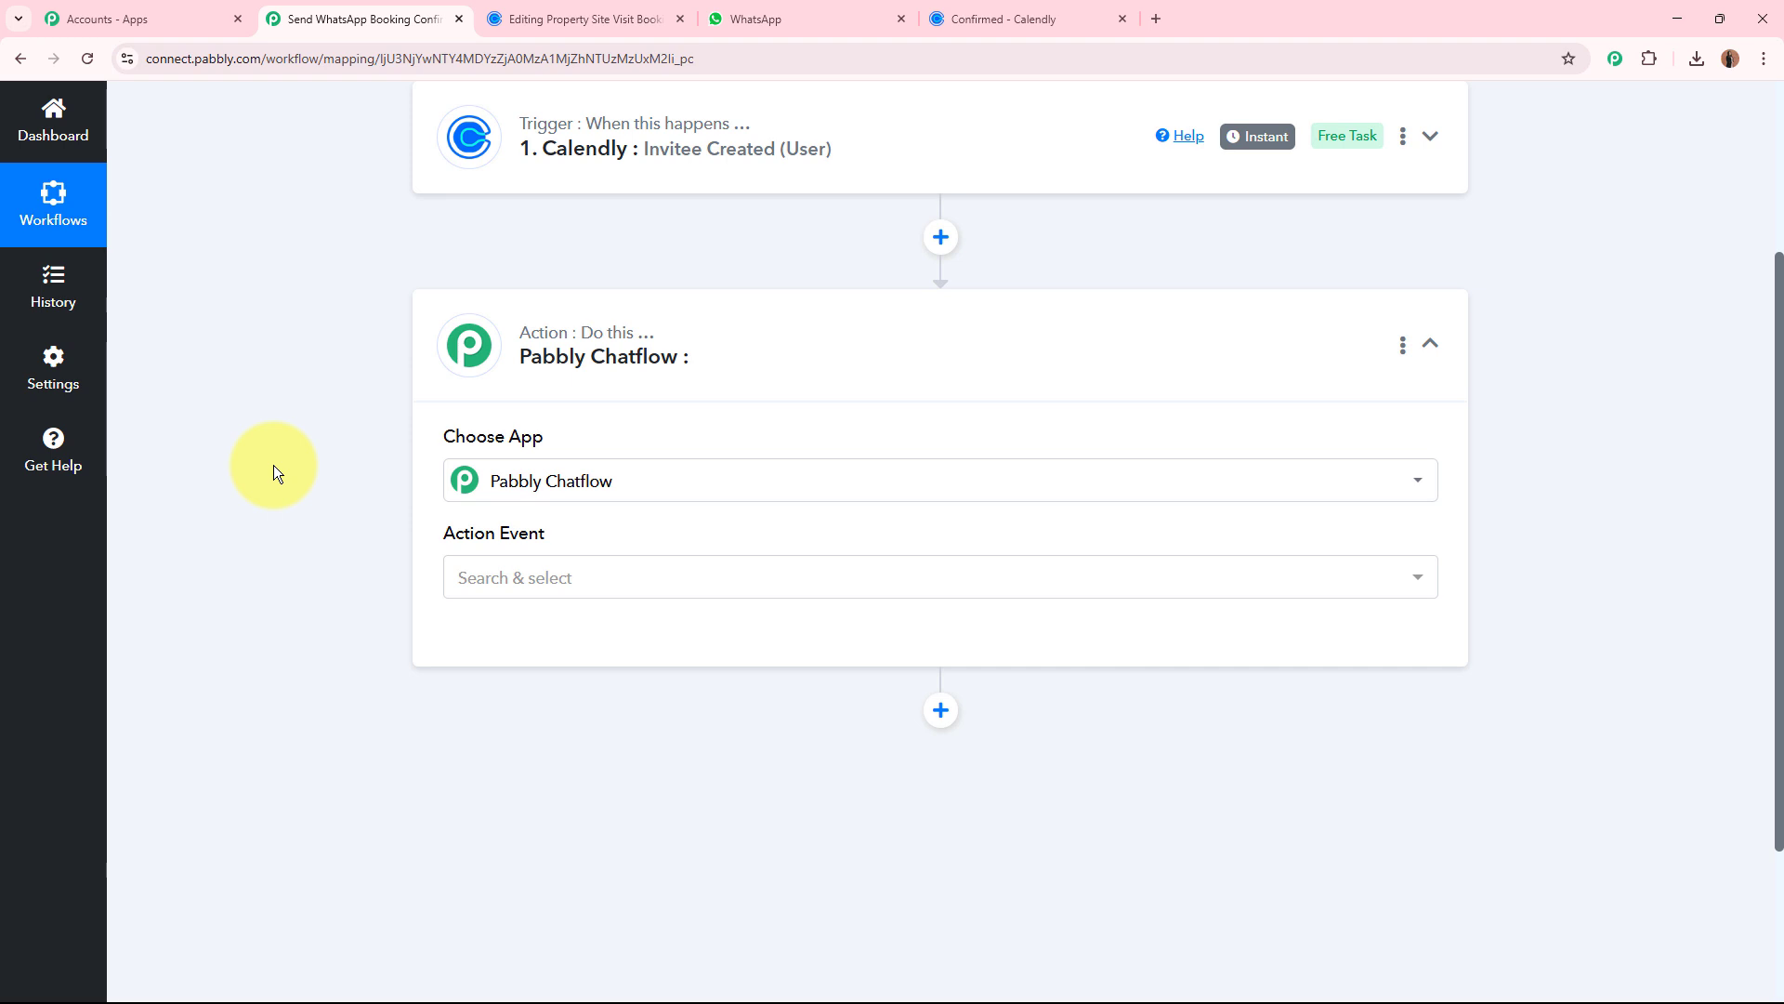
pyautogui.click(1156, 19)
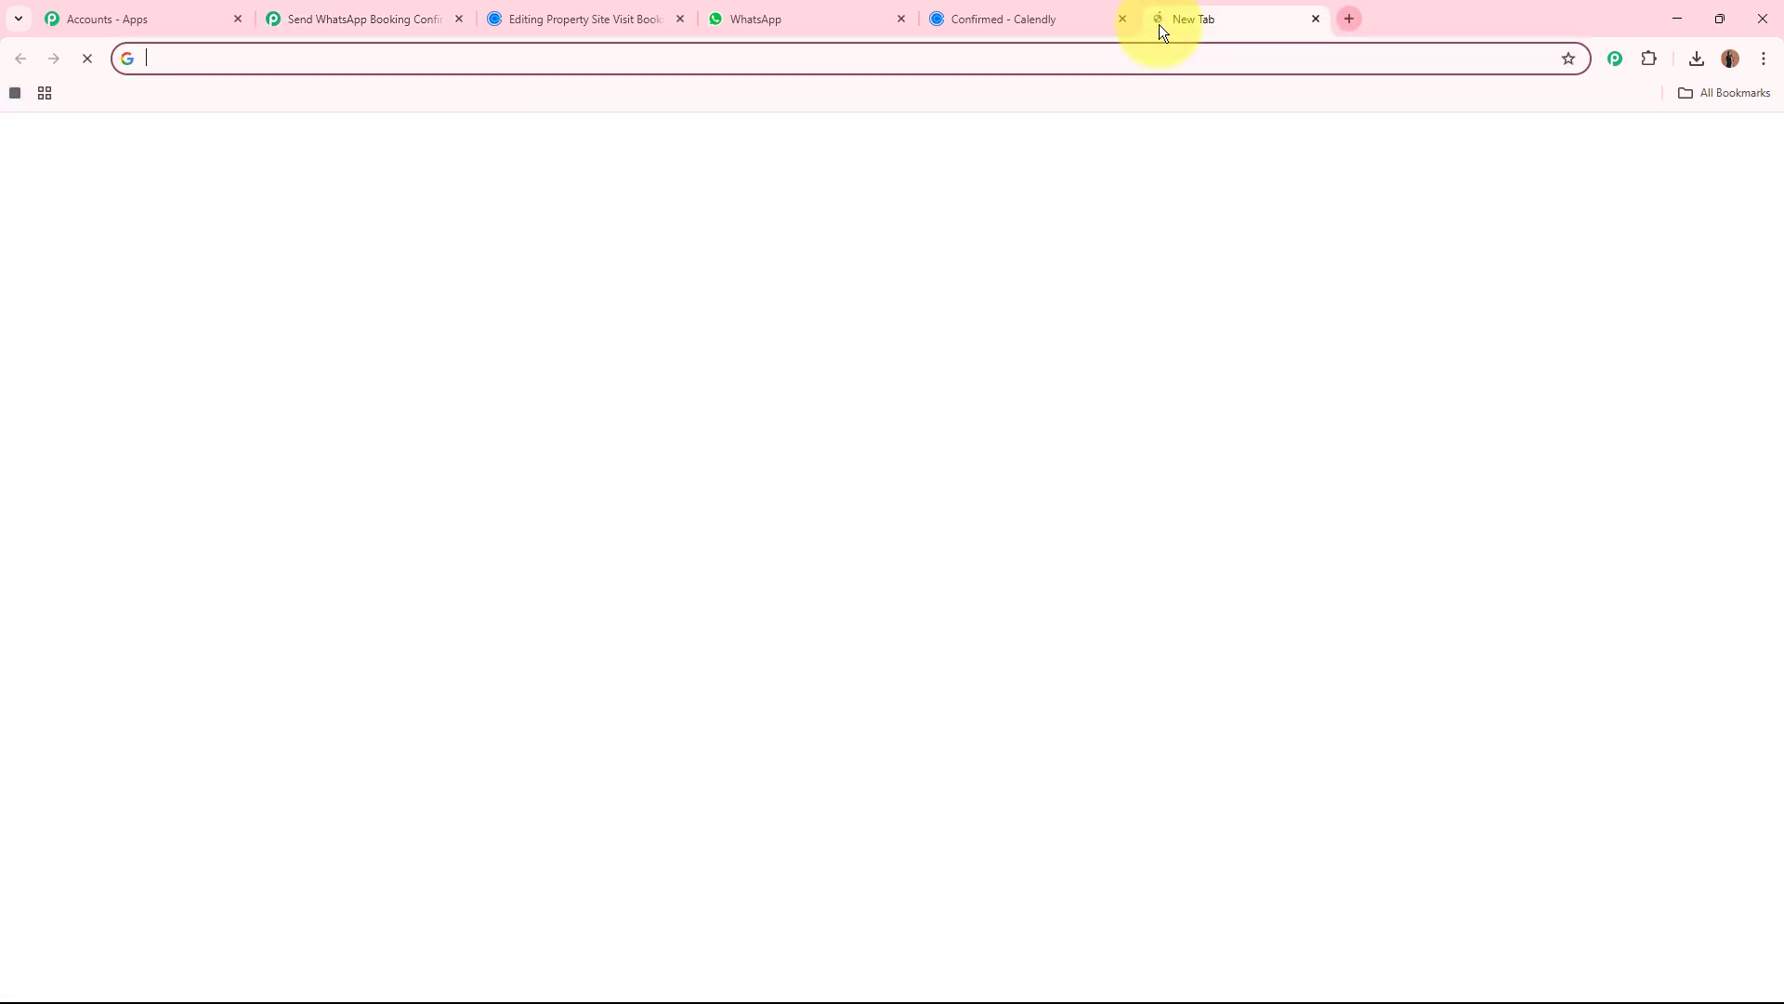
pyautogui.write('www.pabbly')
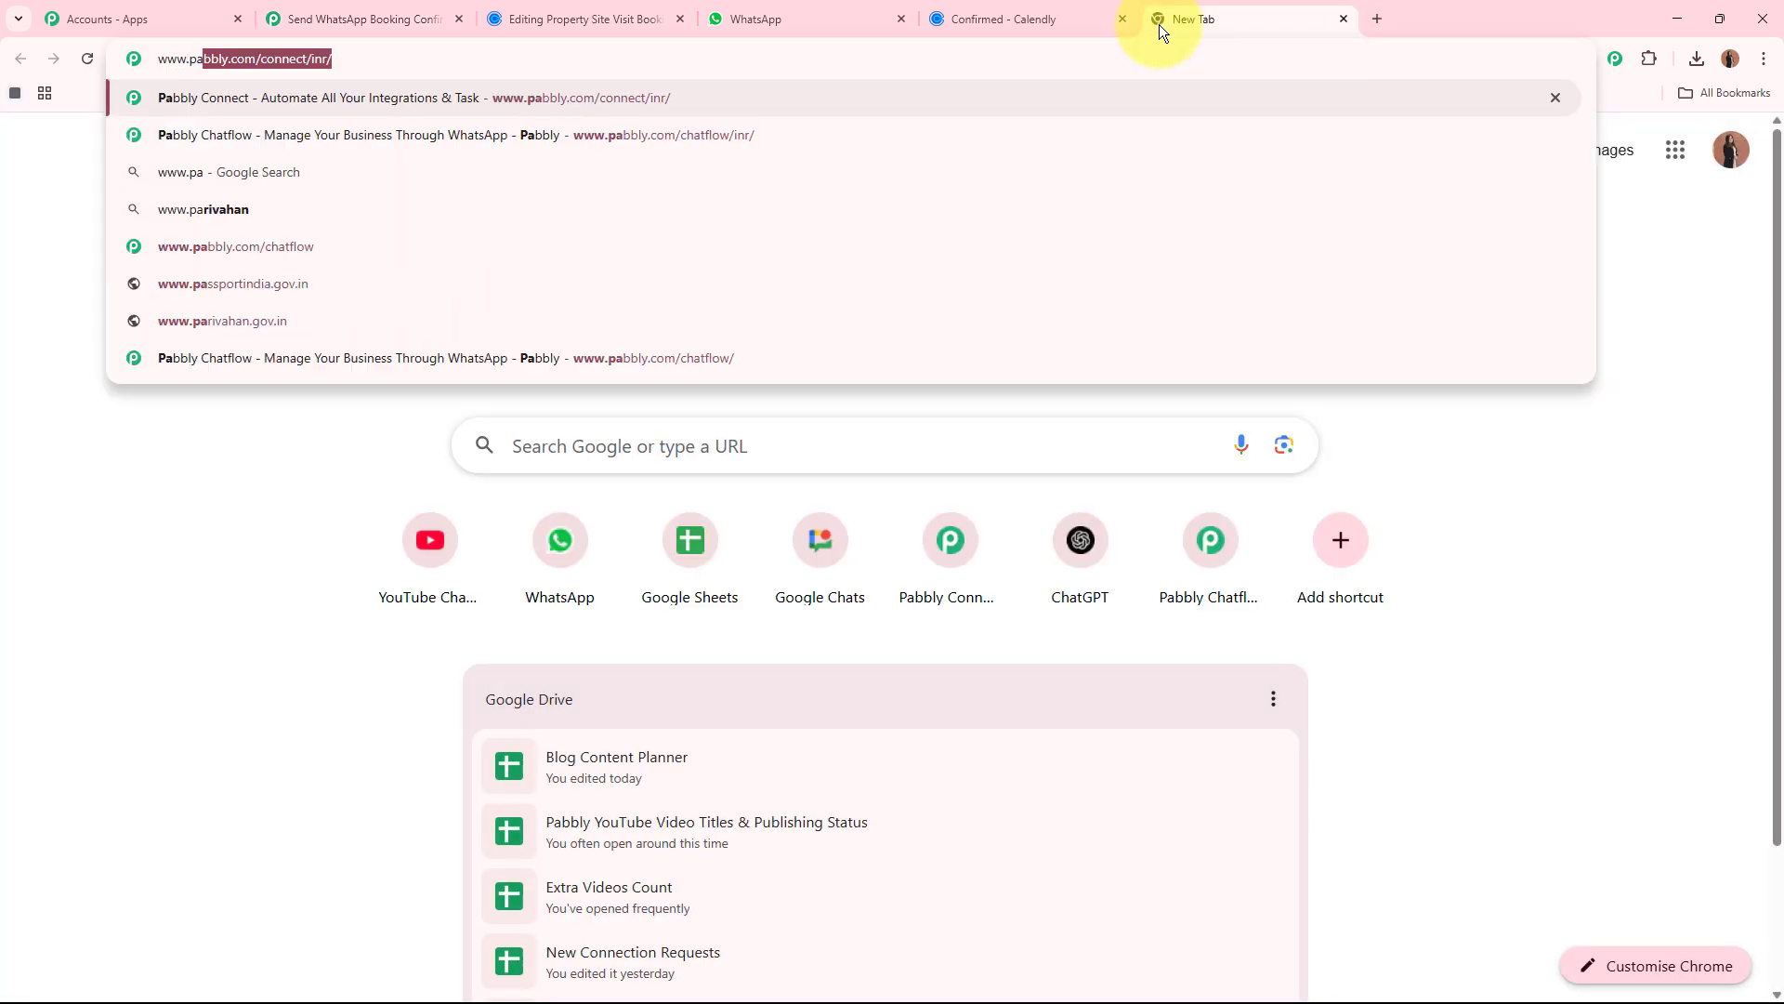
pyautogui.write('.com/chatfl')
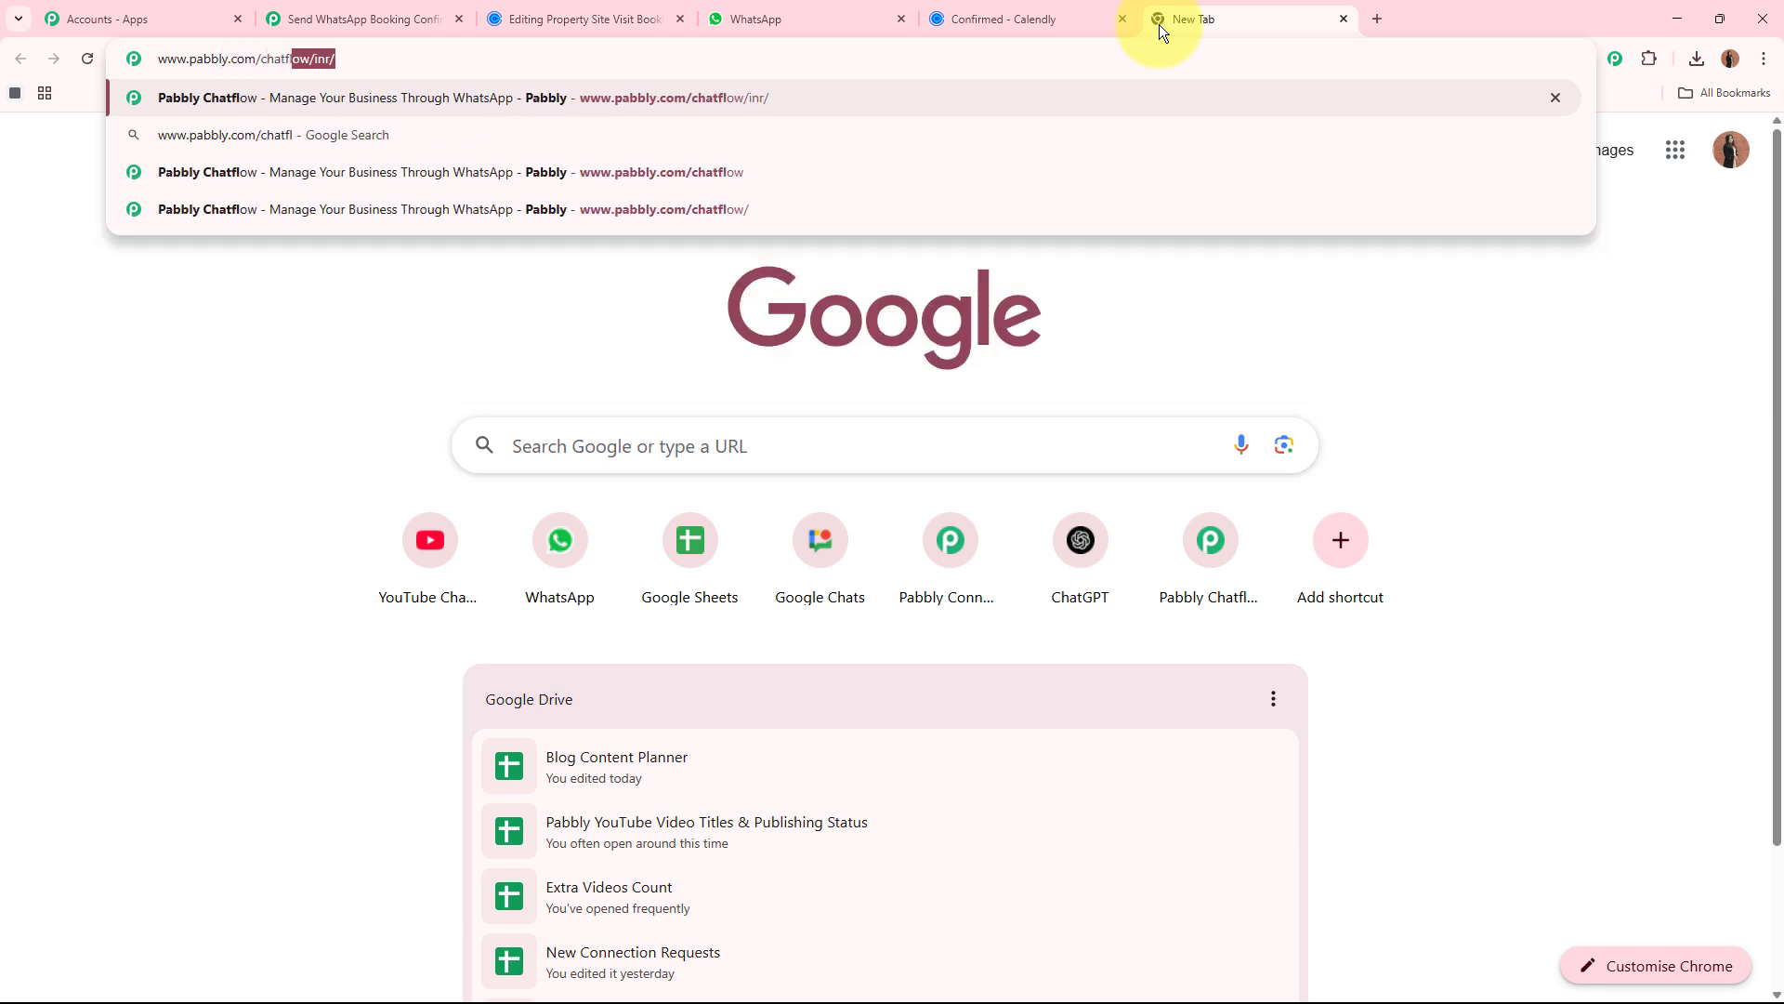
pyautogui.press('Return')
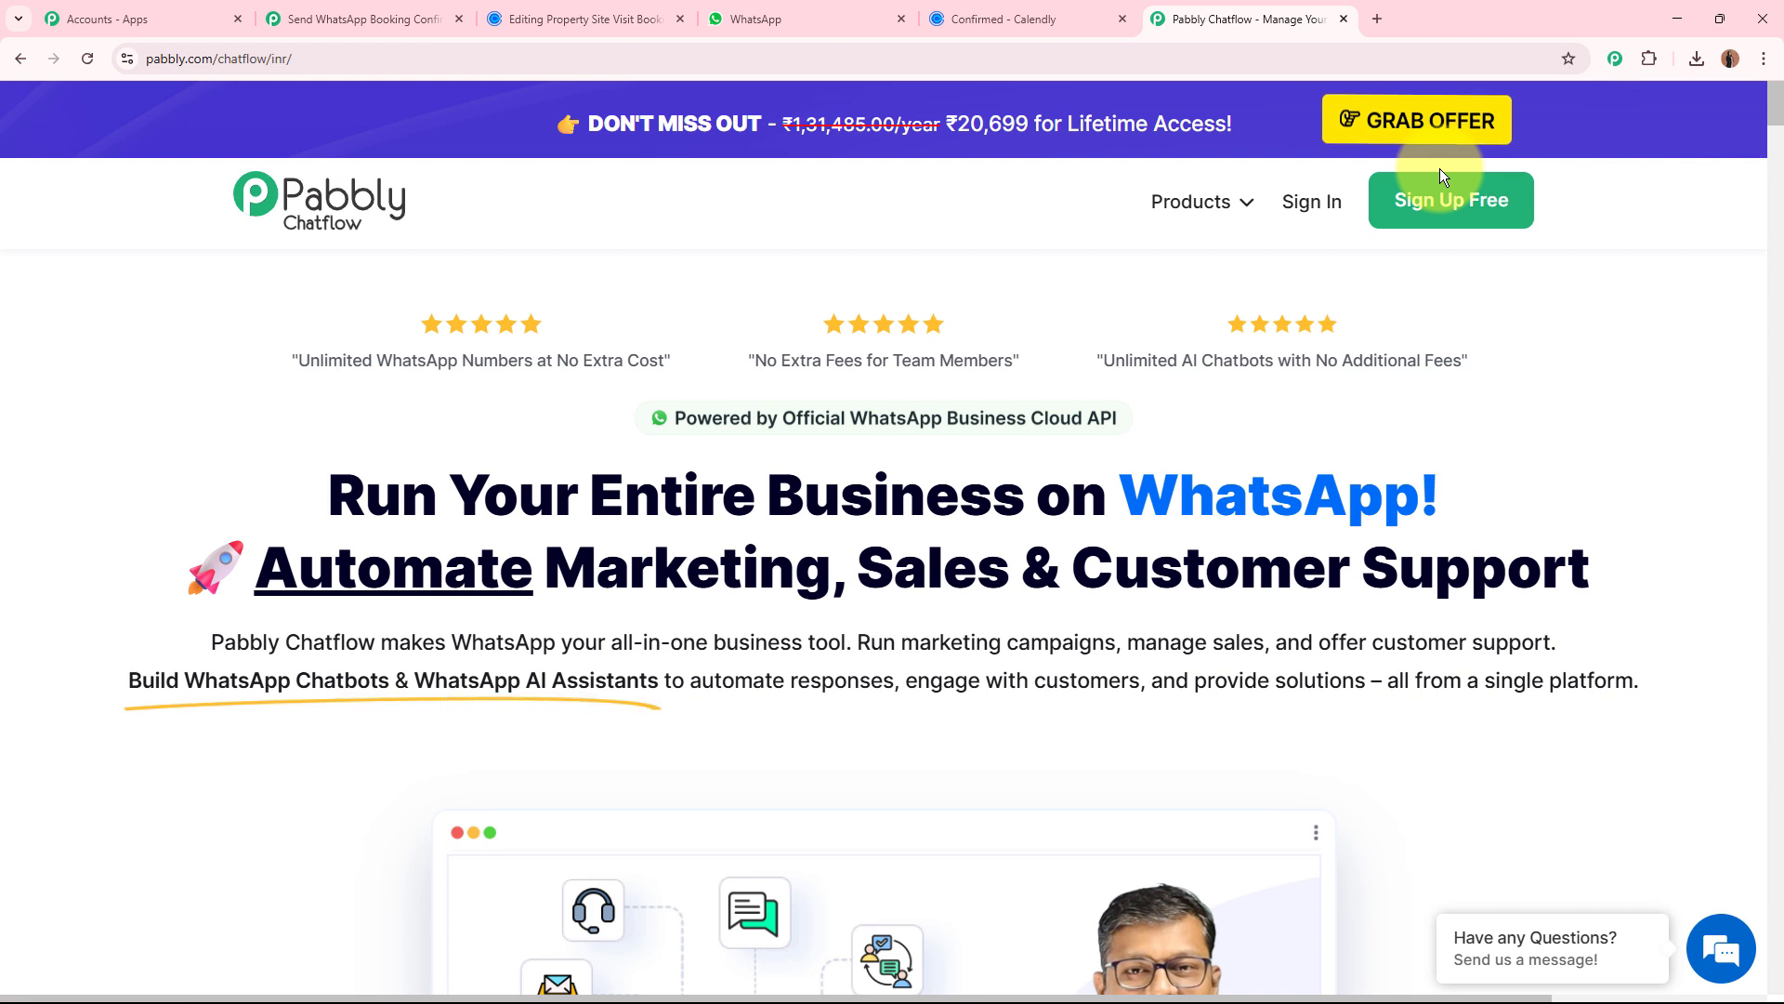
pyautogui.click(1327, 206)
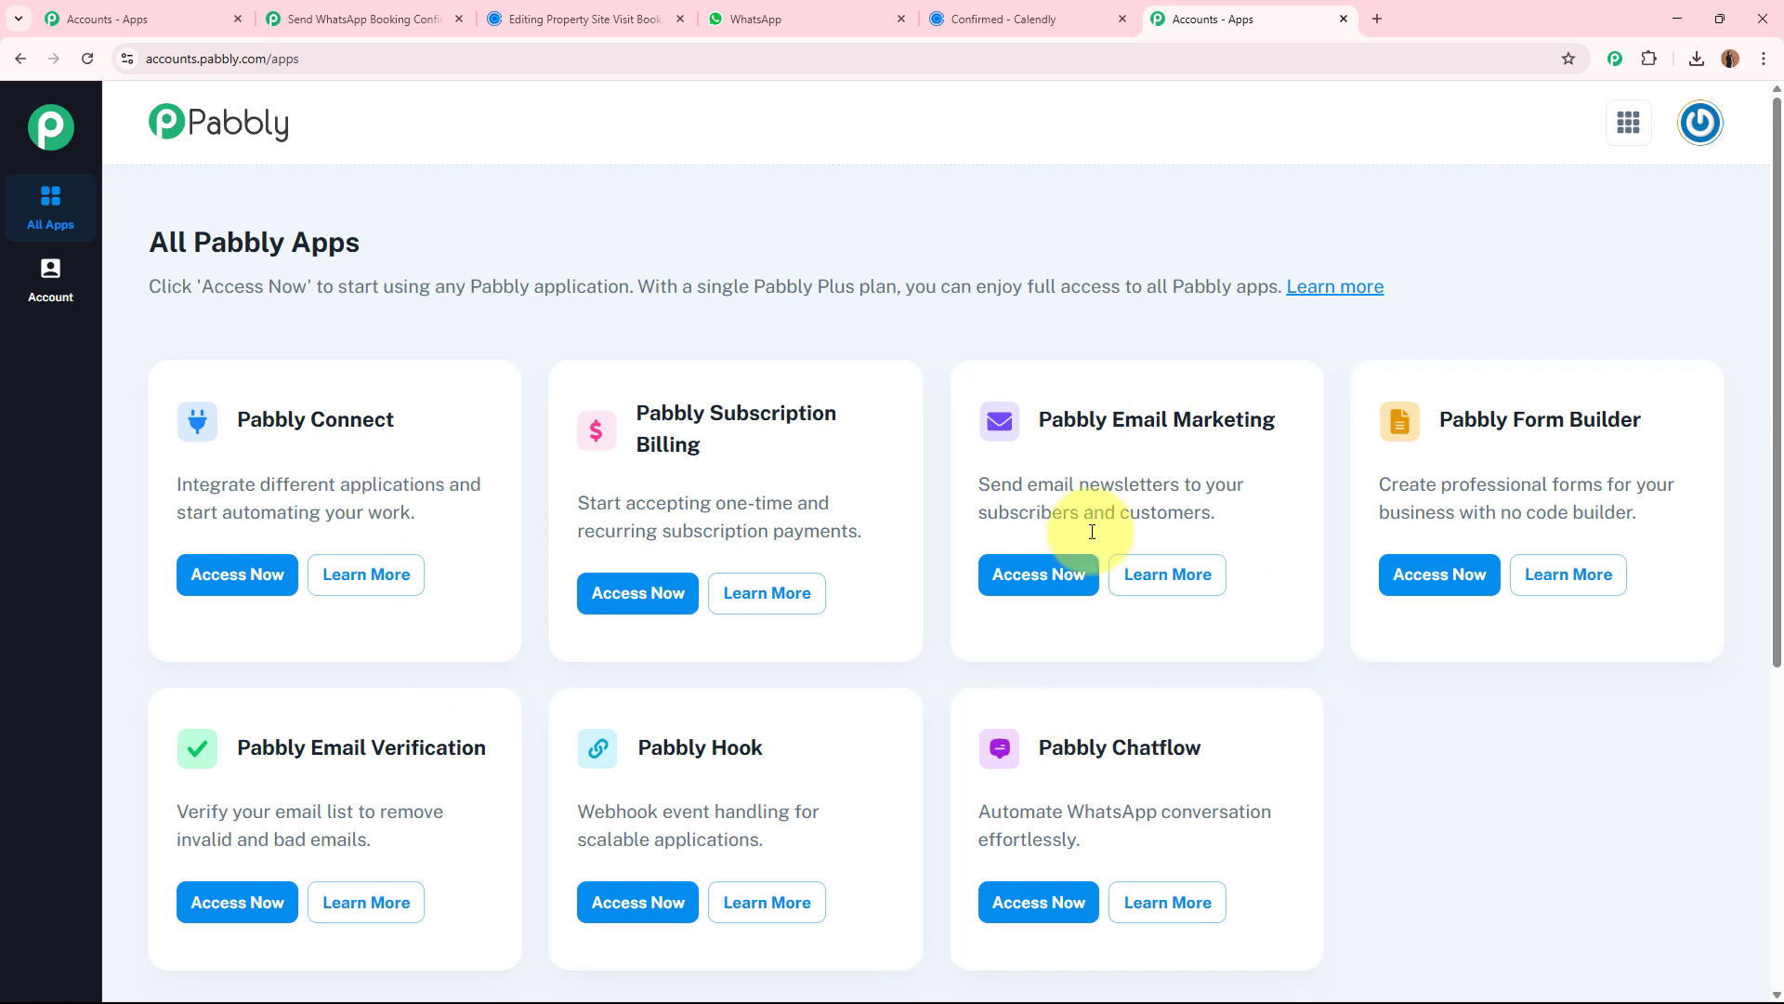
# Access Pabbly Chatflow from the Pabbly apps page and close the leftover accounts page.
pyautogui.moveTo(1041, 747); pyautogui.dragTo(1203, 757)
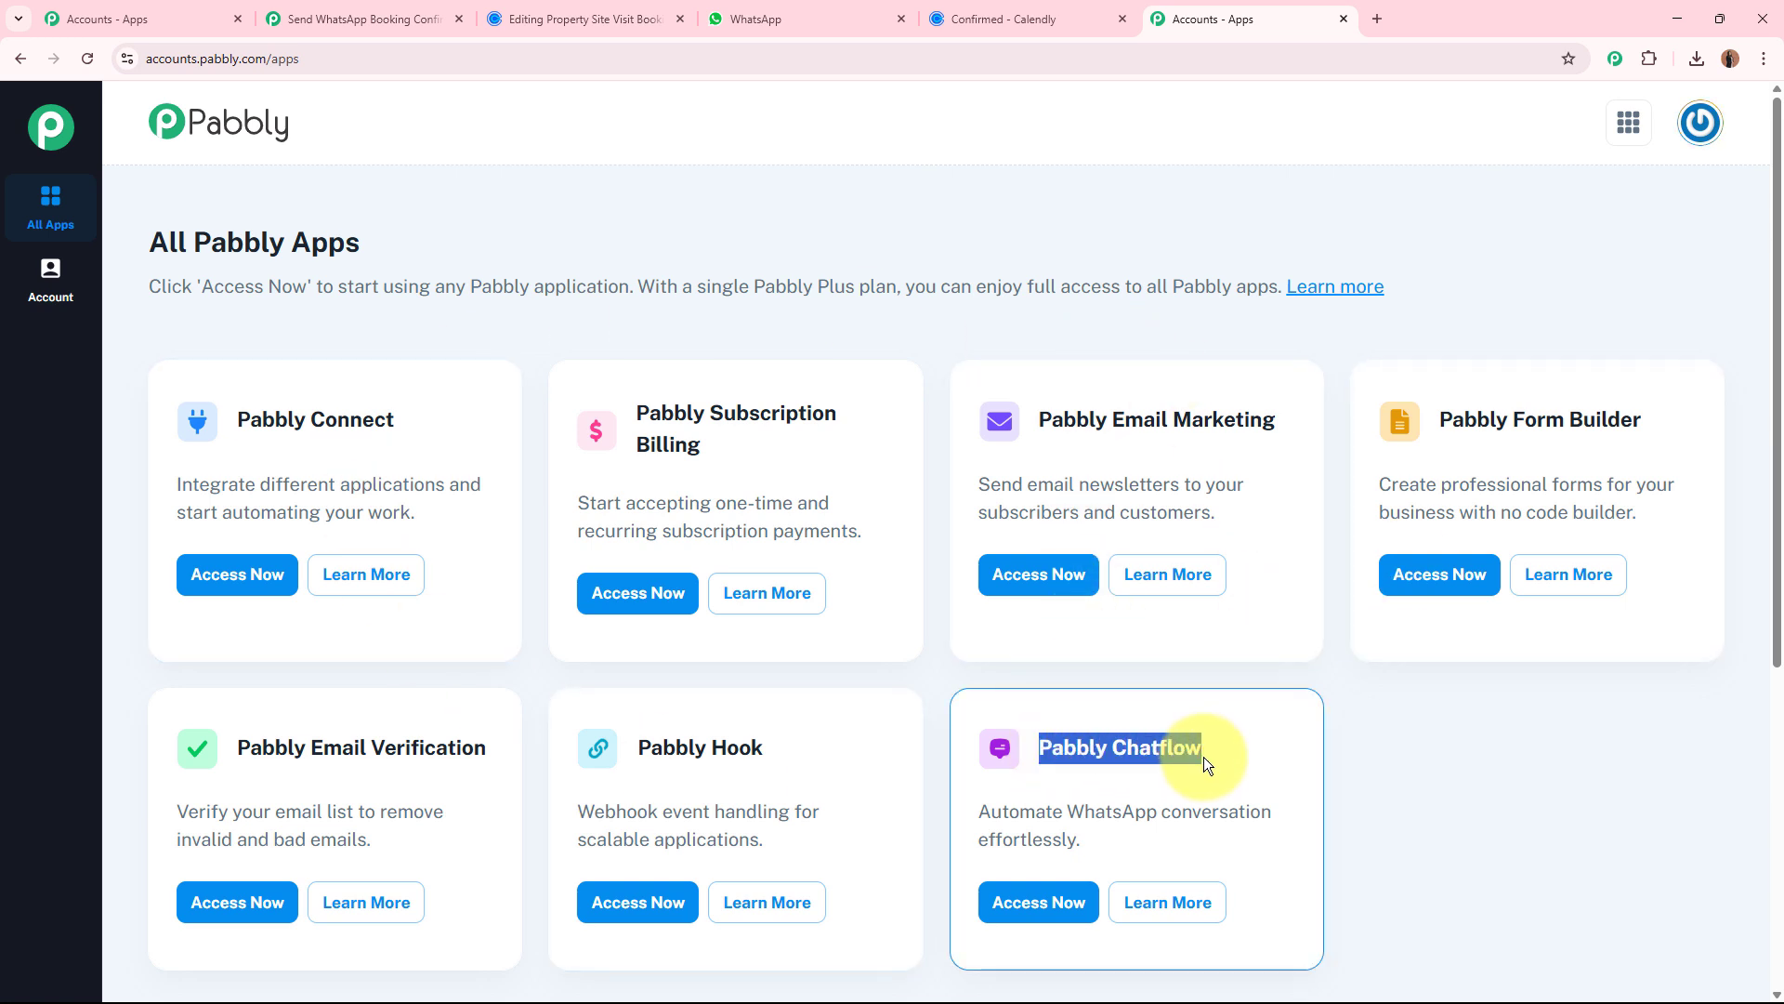
pyautogui.click(1013, 903)
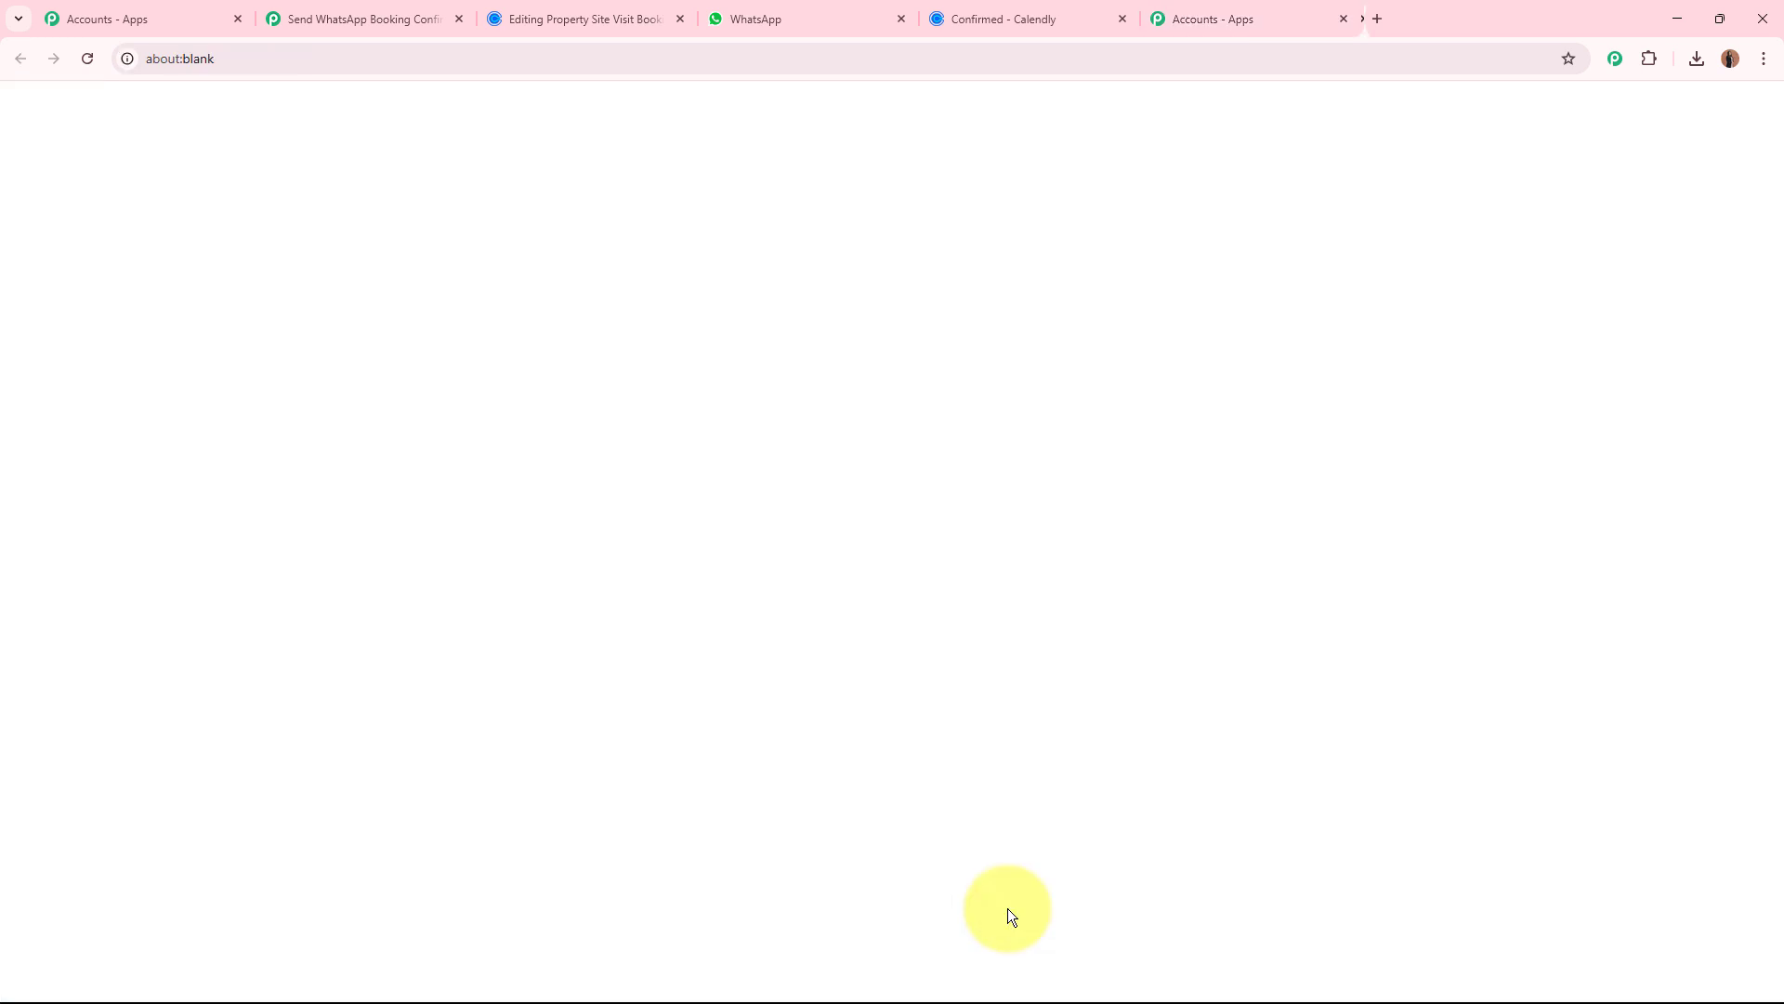
pyautogui.click(1339, 18)
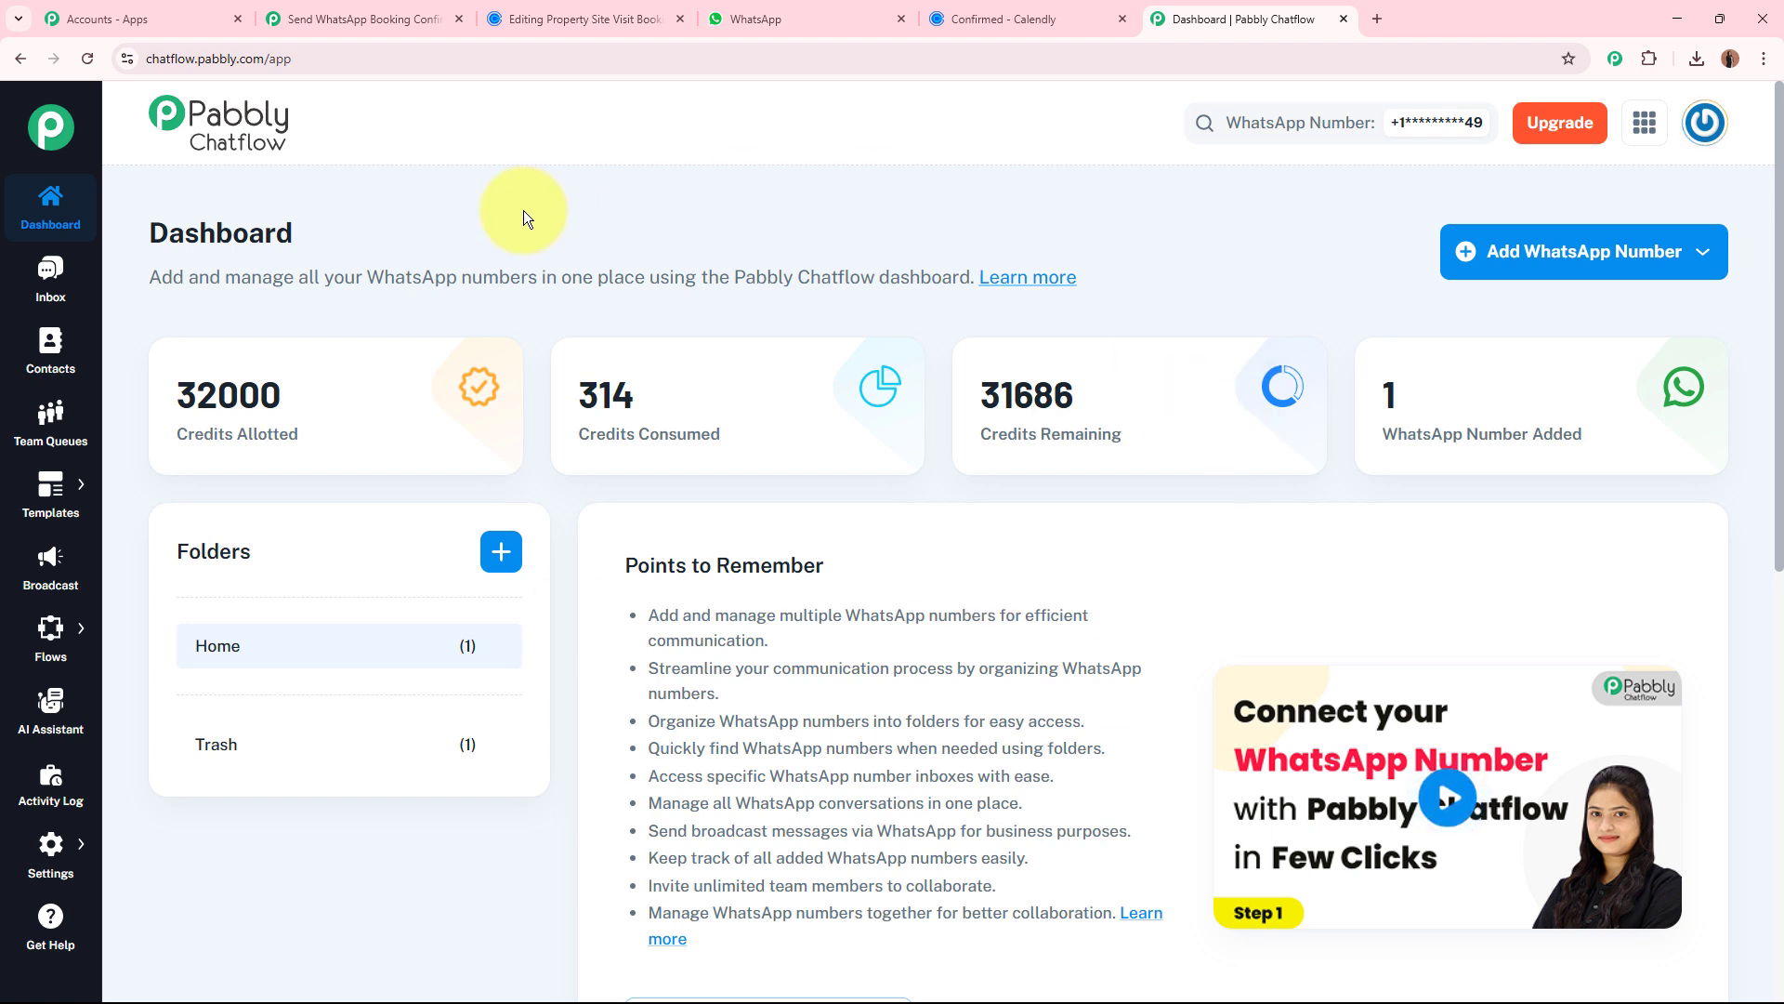
# Check the connection options for adding a WhatsApp number and look over the Chatflow dashboard's sections.
pyautogui.click(1559, 272)
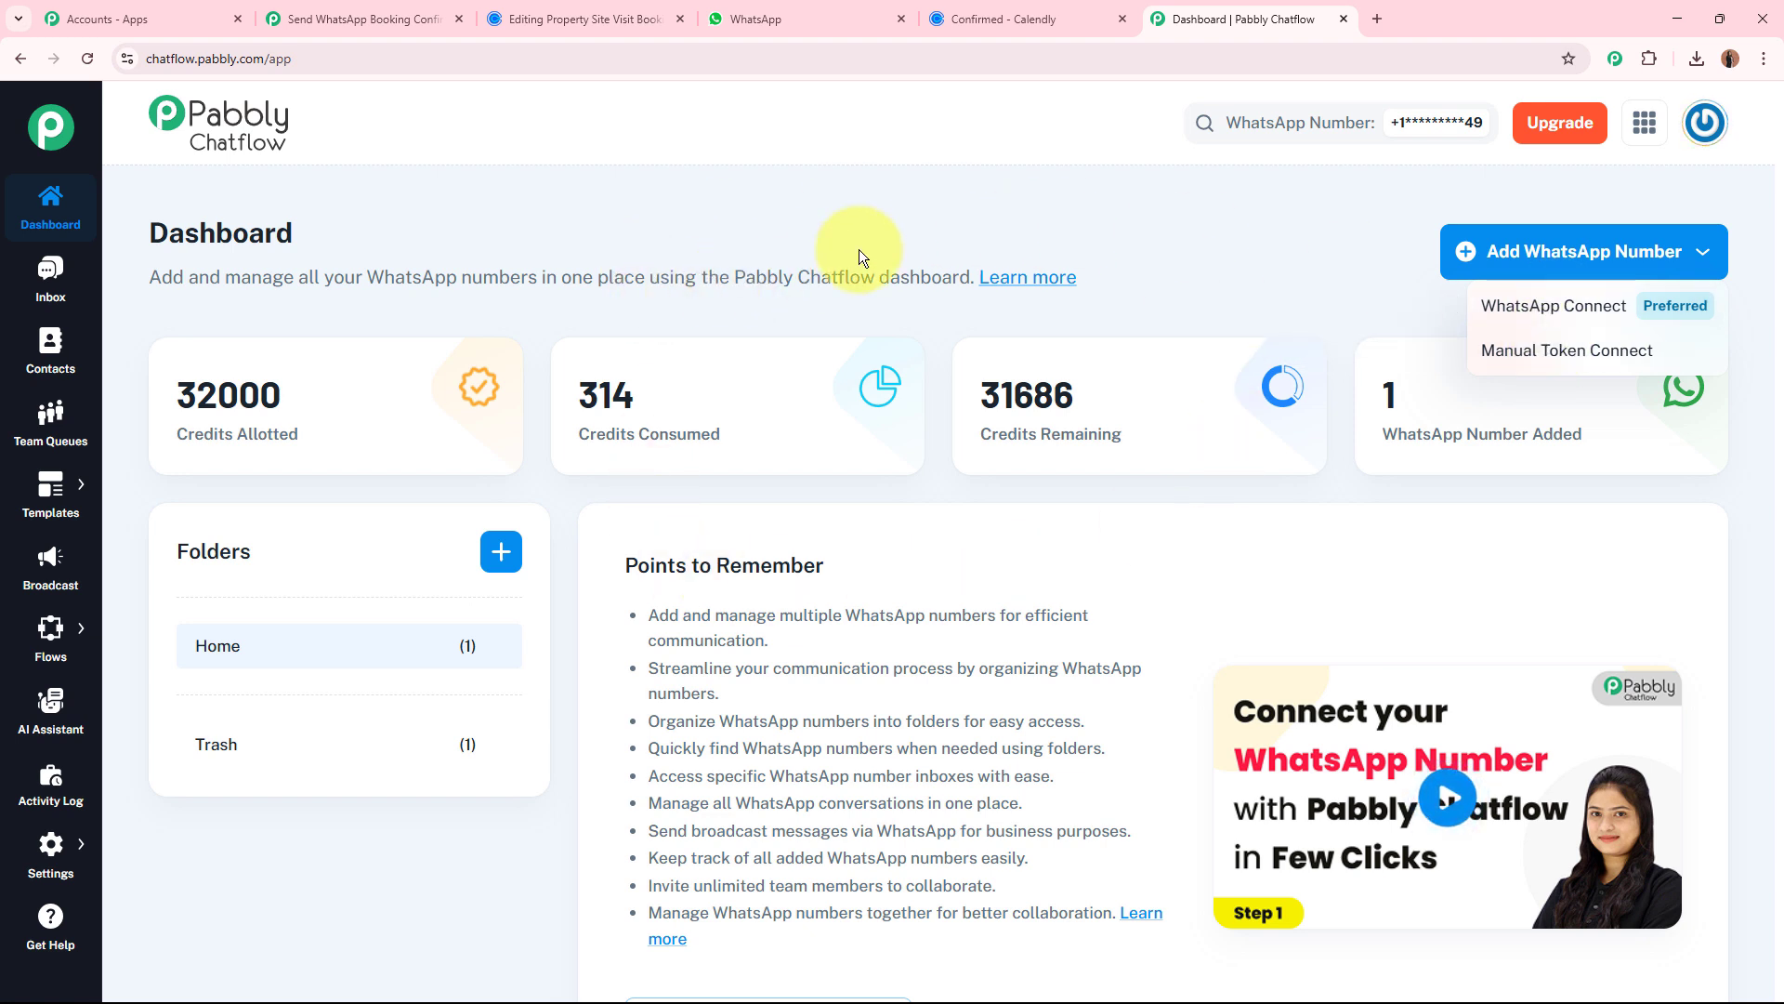
pyautogui.click(922, 236)
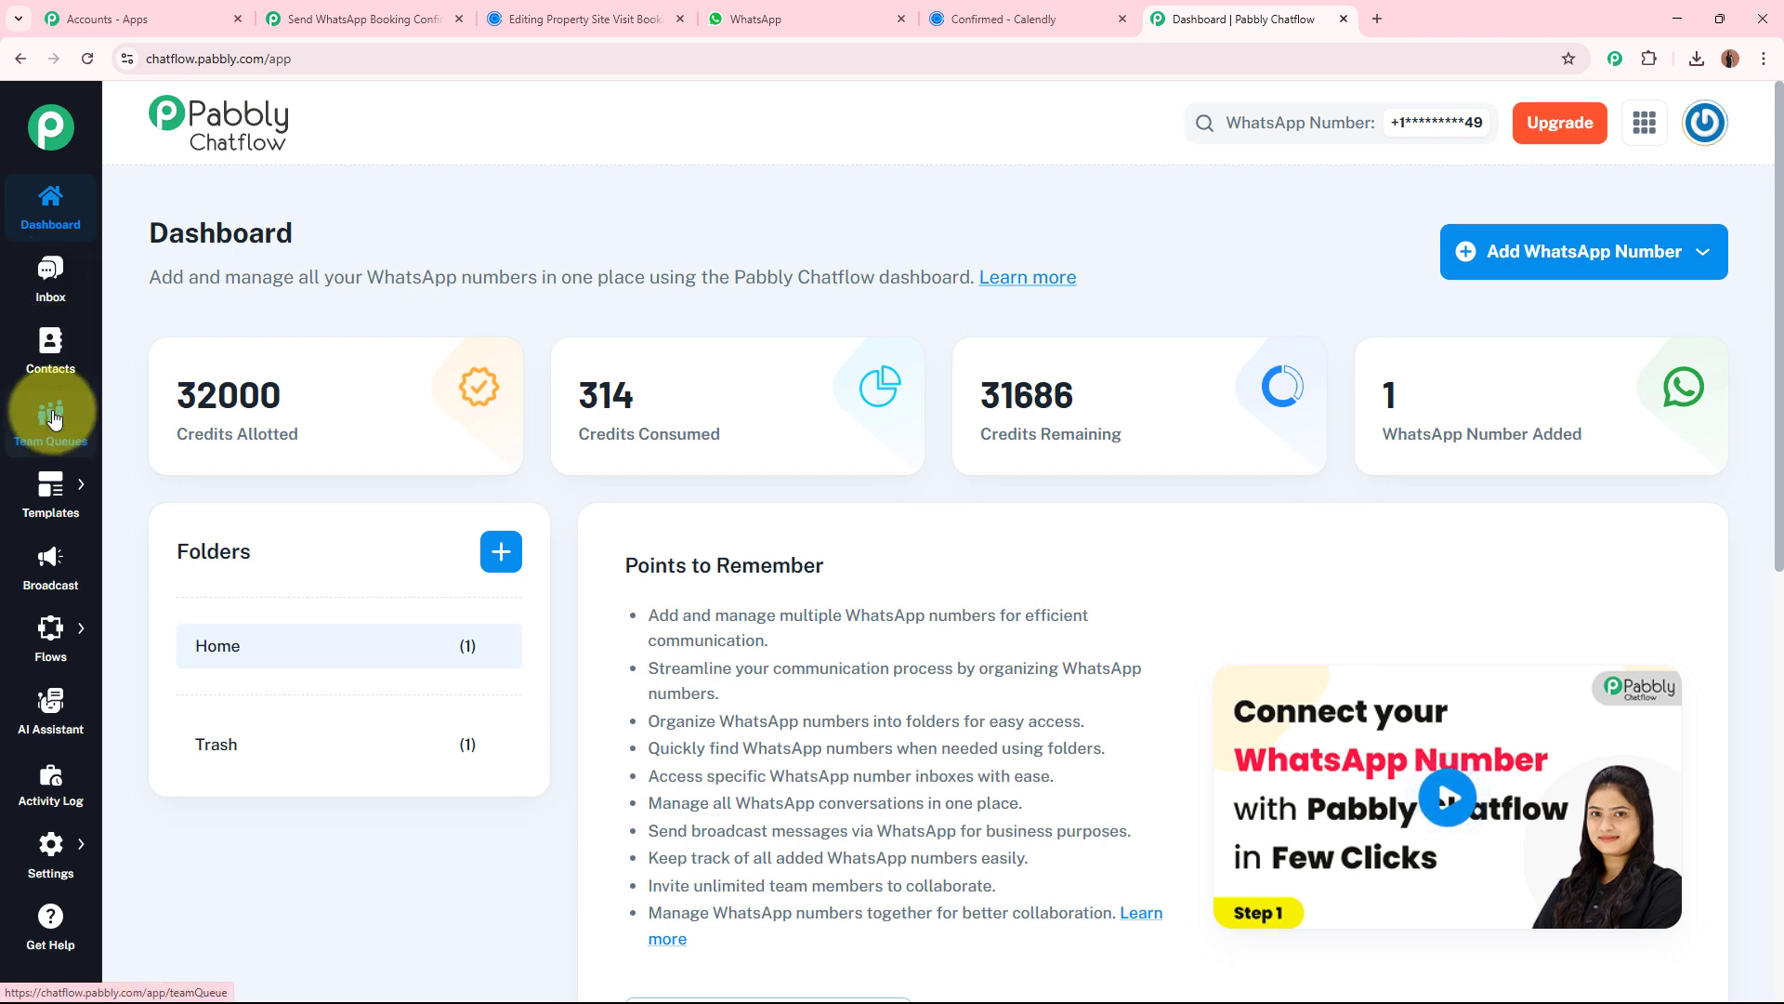
pyautogui.moveTo(46, 491)
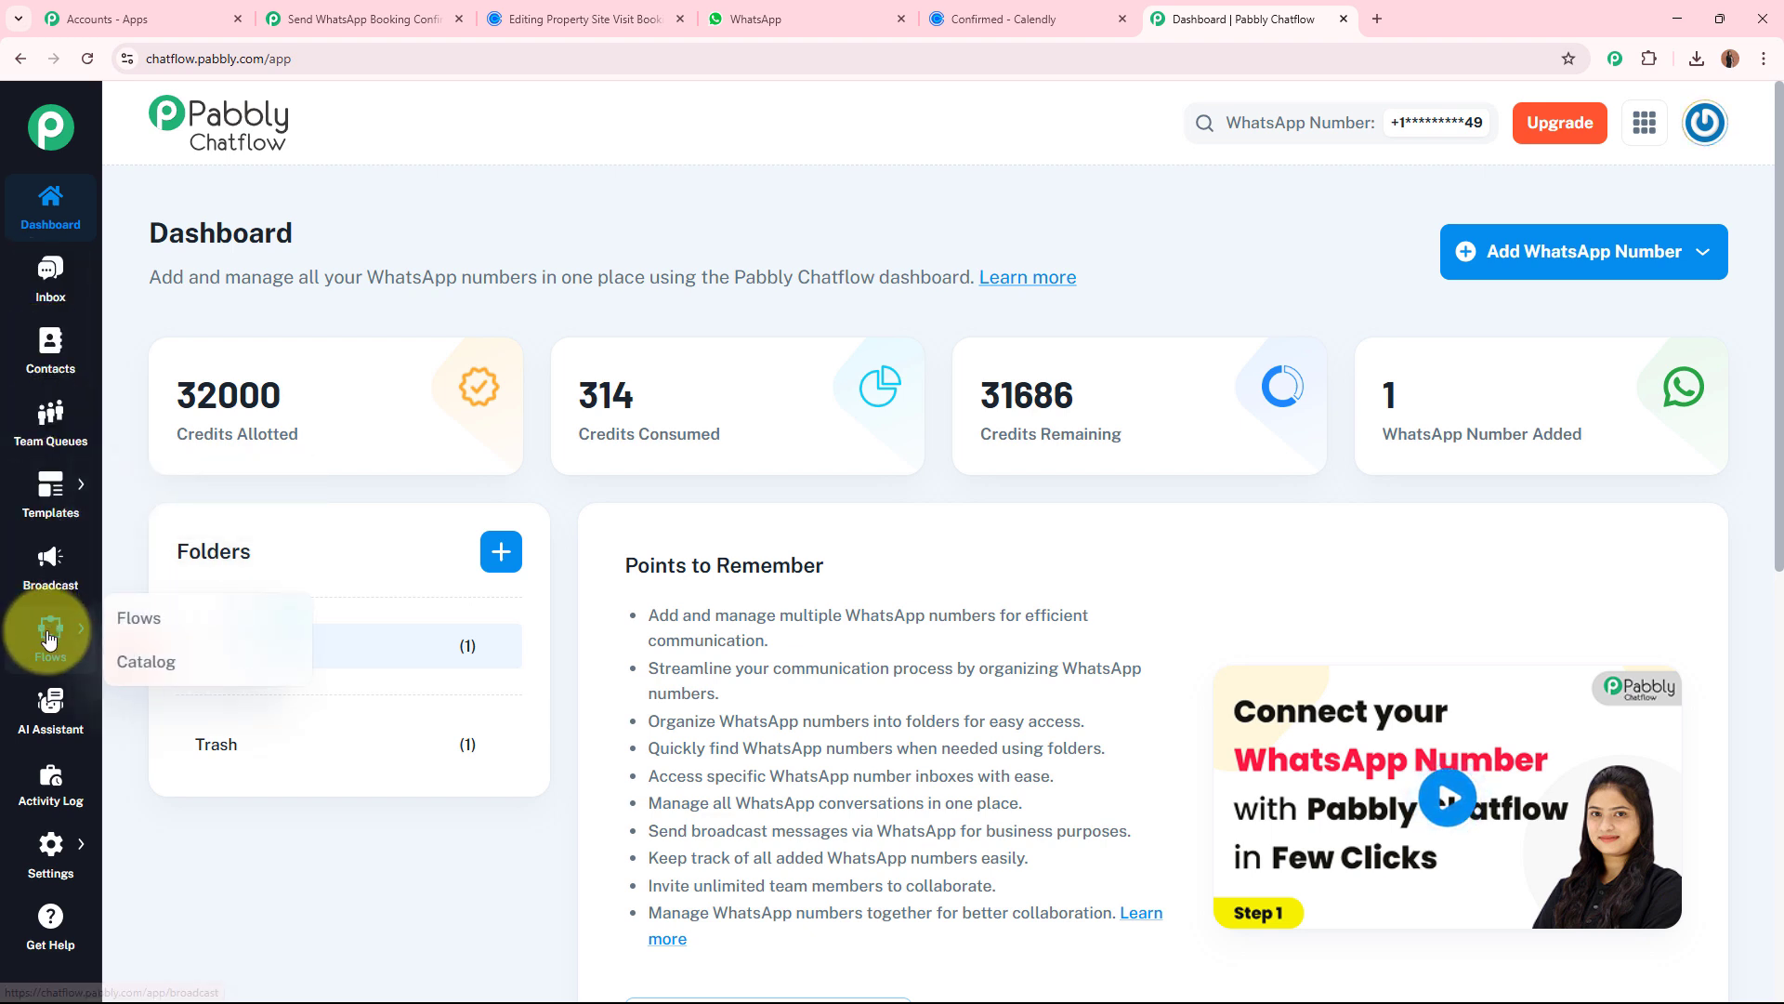
pyautogui.moveTo(51, 850)
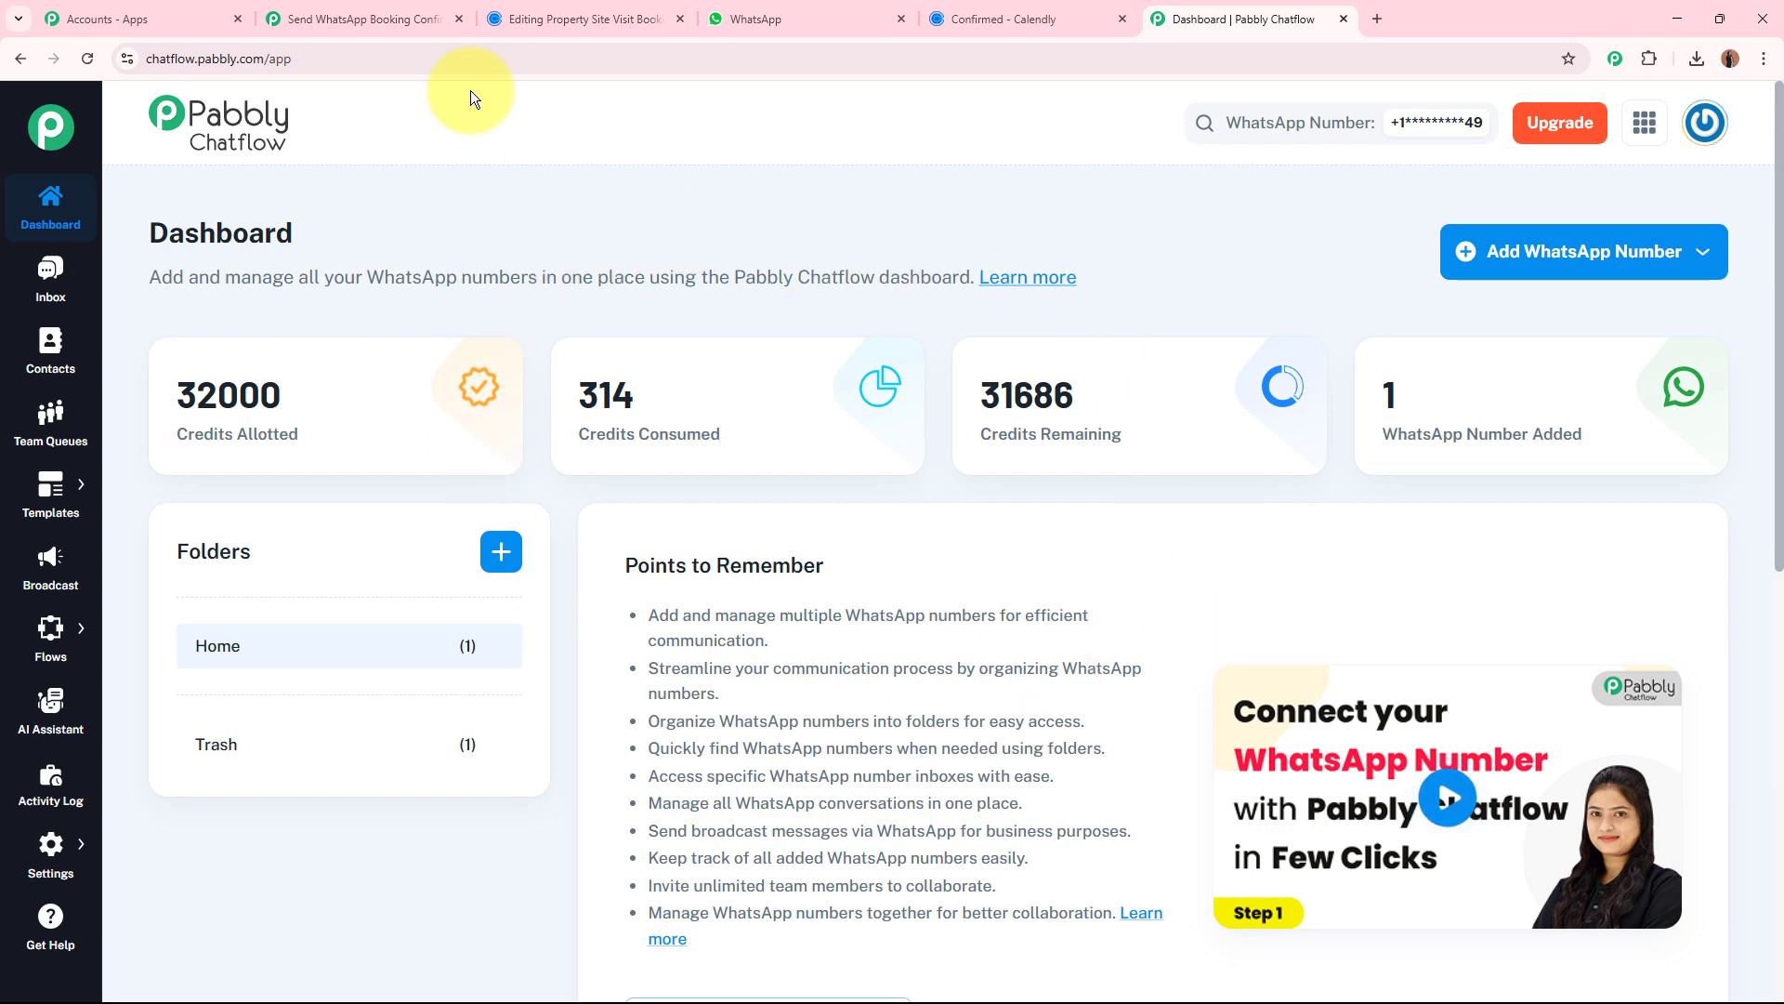
# Check the workflow's Chatflow action, return to Pabbly Chatflow and open its message templates list.
pyautogui.click(394, 13)
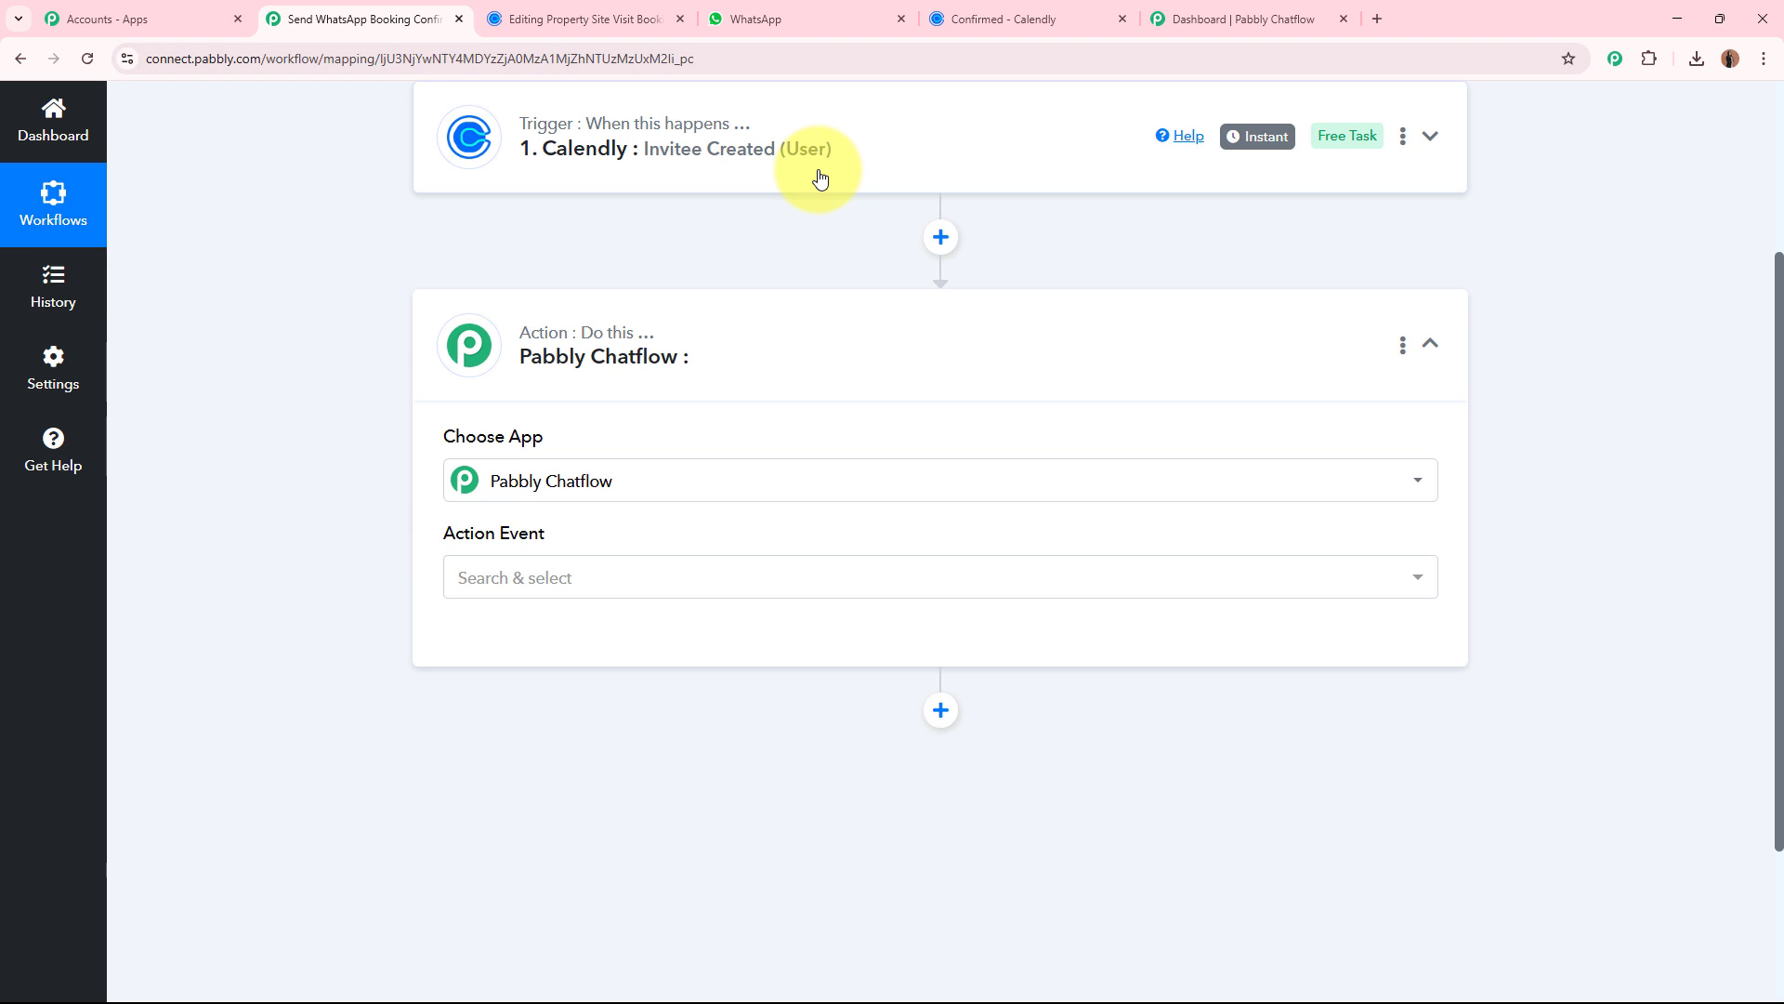
pyautogui.click(1194, 18)
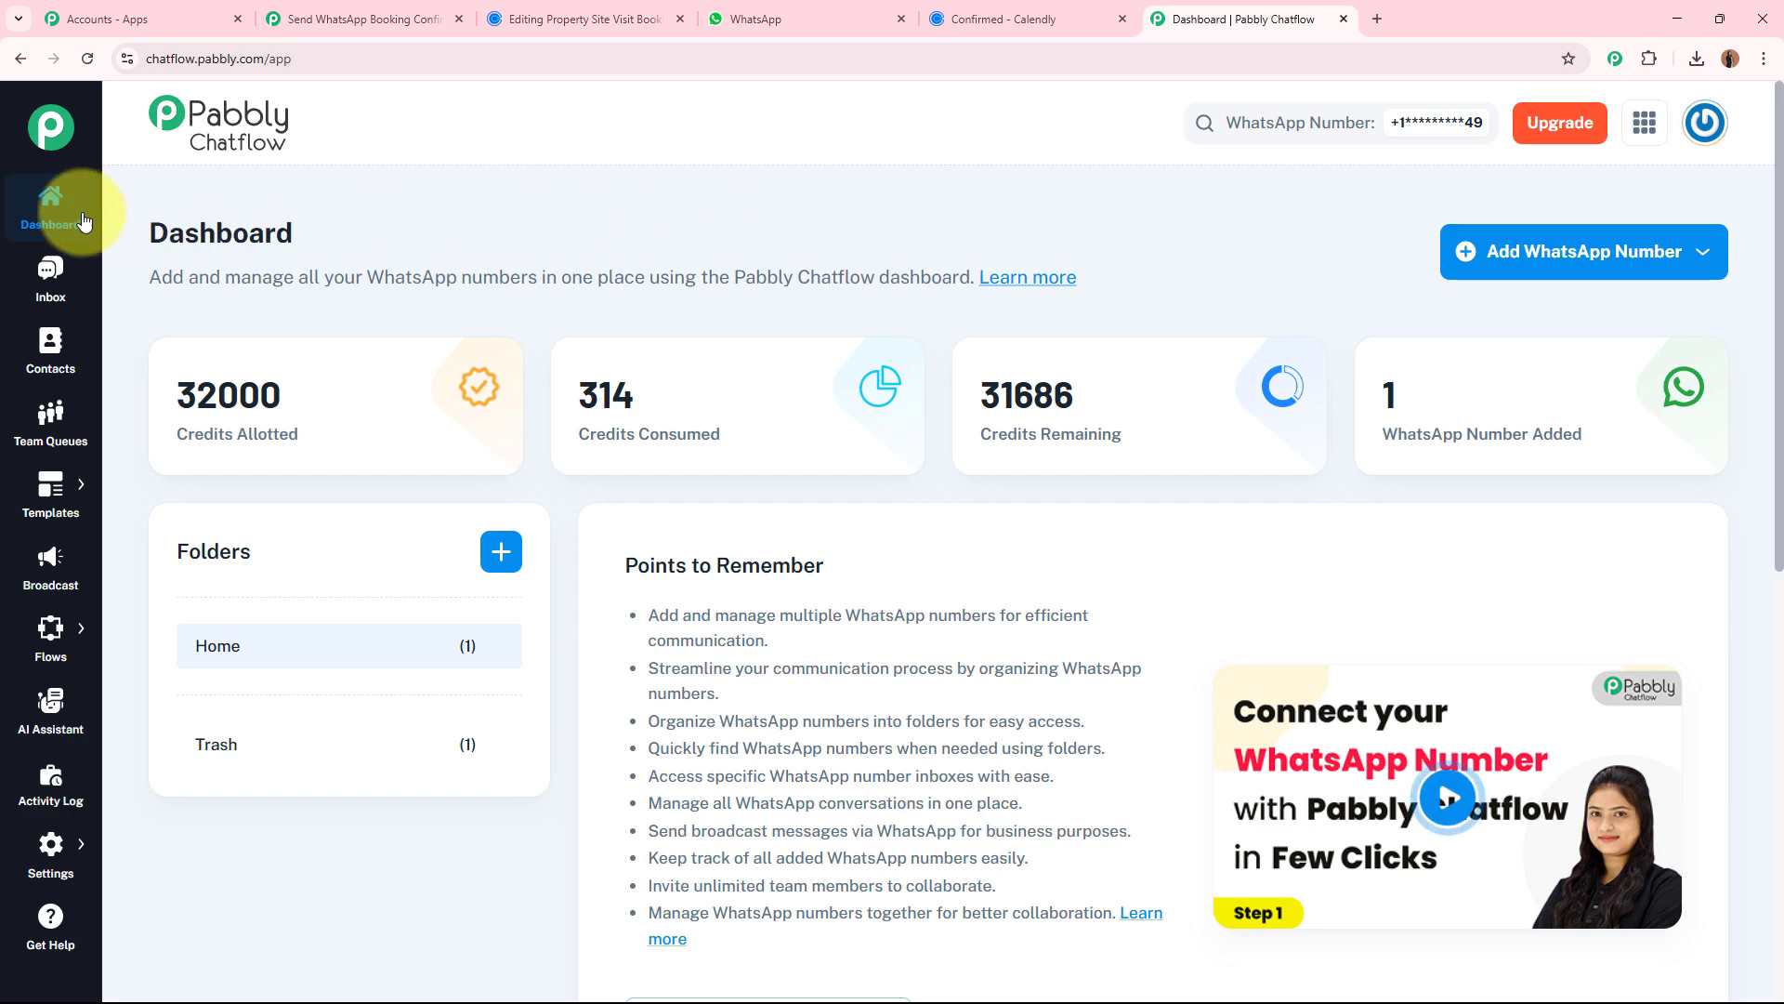
pyautogui.moveTo(50, 492)
pyautogui.click(218, 477)
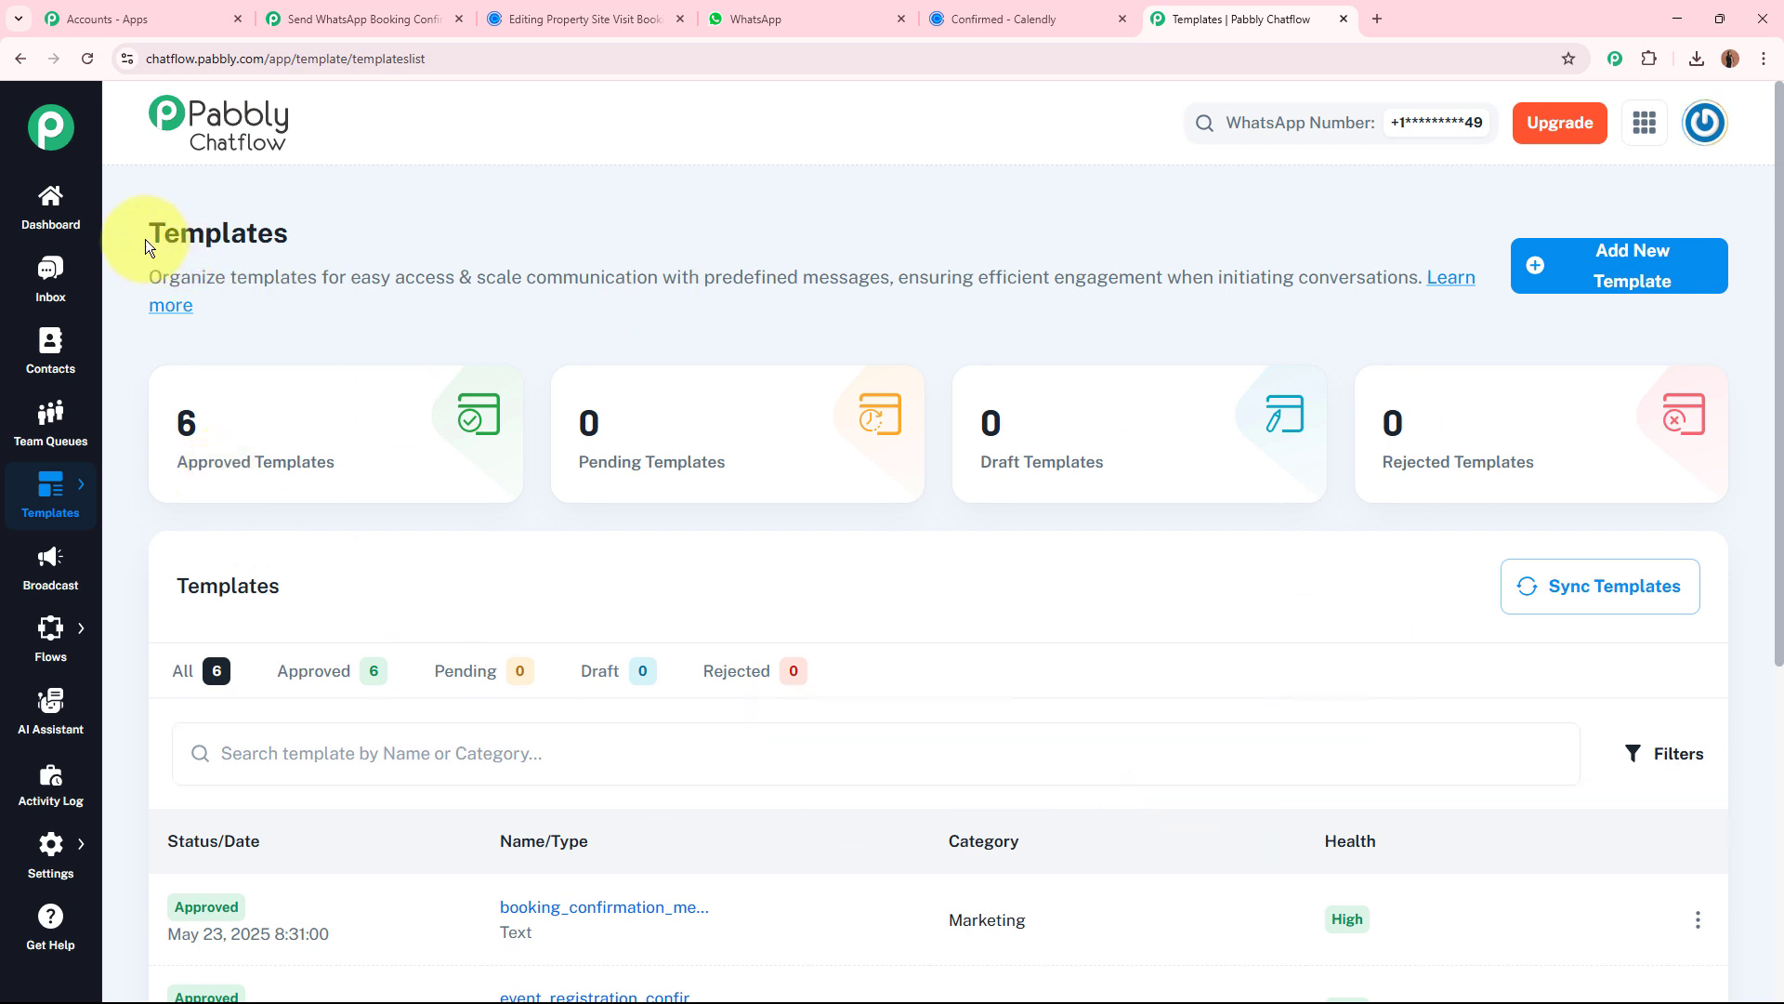
pyautogui.moveTo(146, 245); pyautogui.dragTo(413, 250)
# Start a new message template and try the Marketing category.
pyautogui.click(1613, 271)
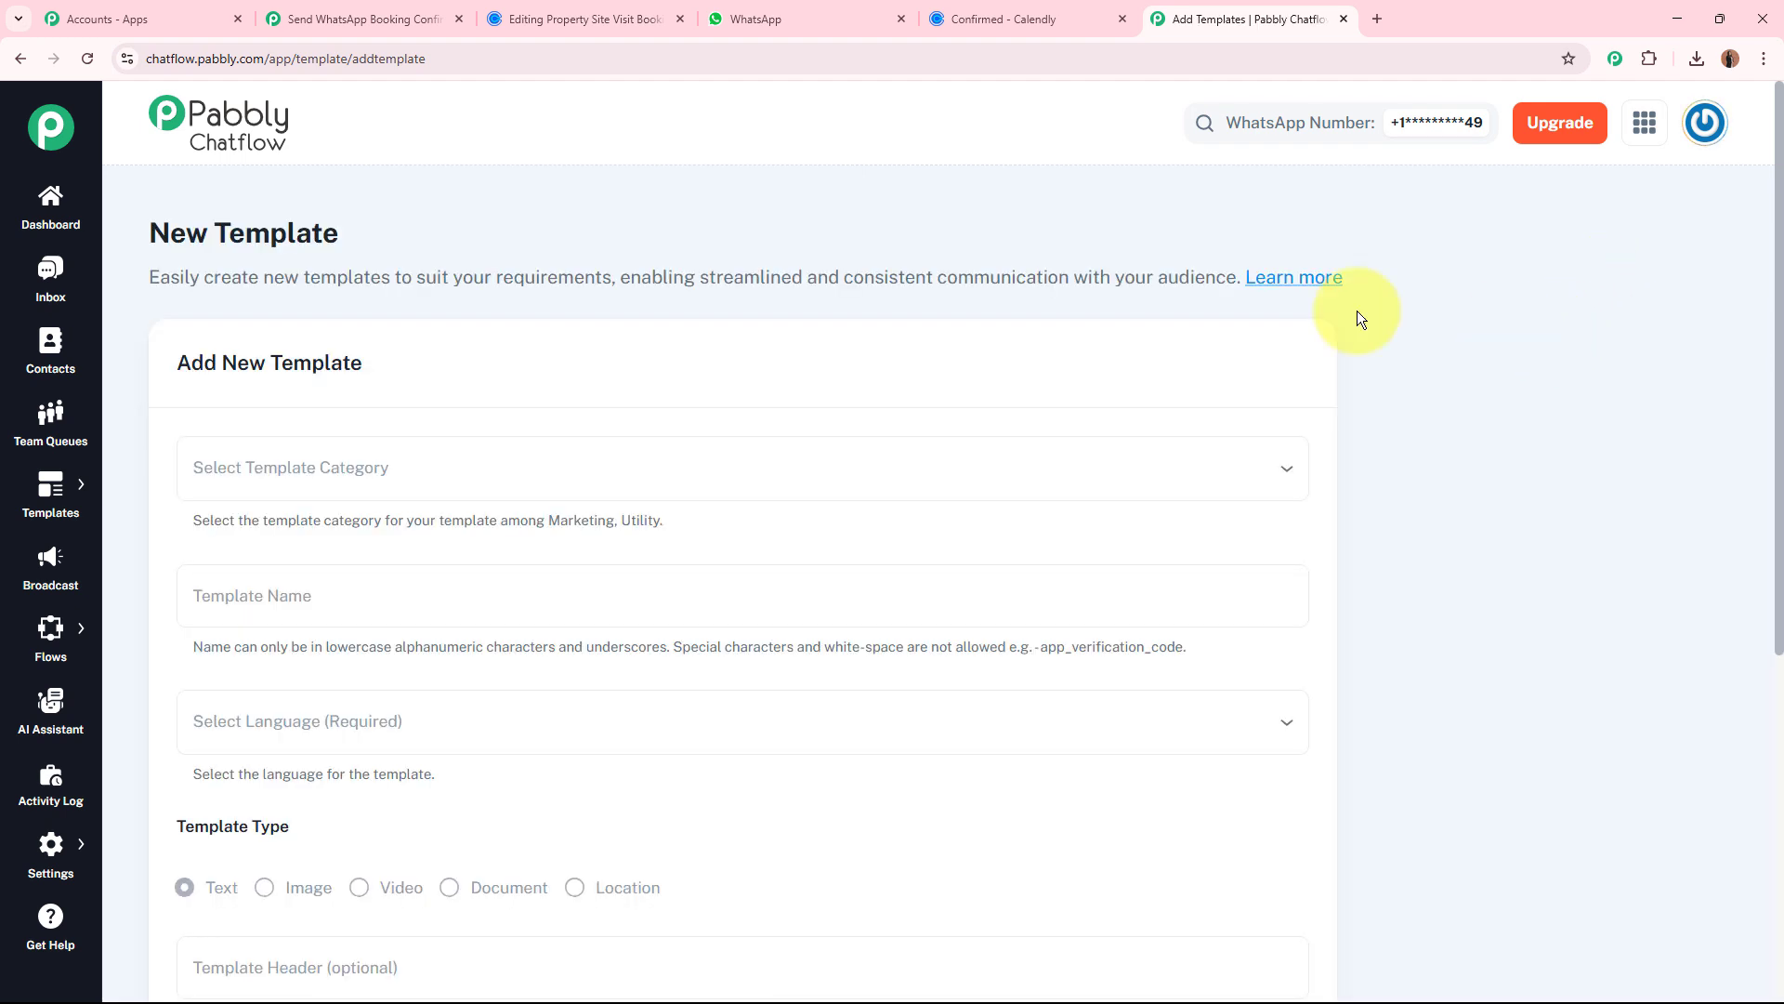
pyautogui.click(321, 500)
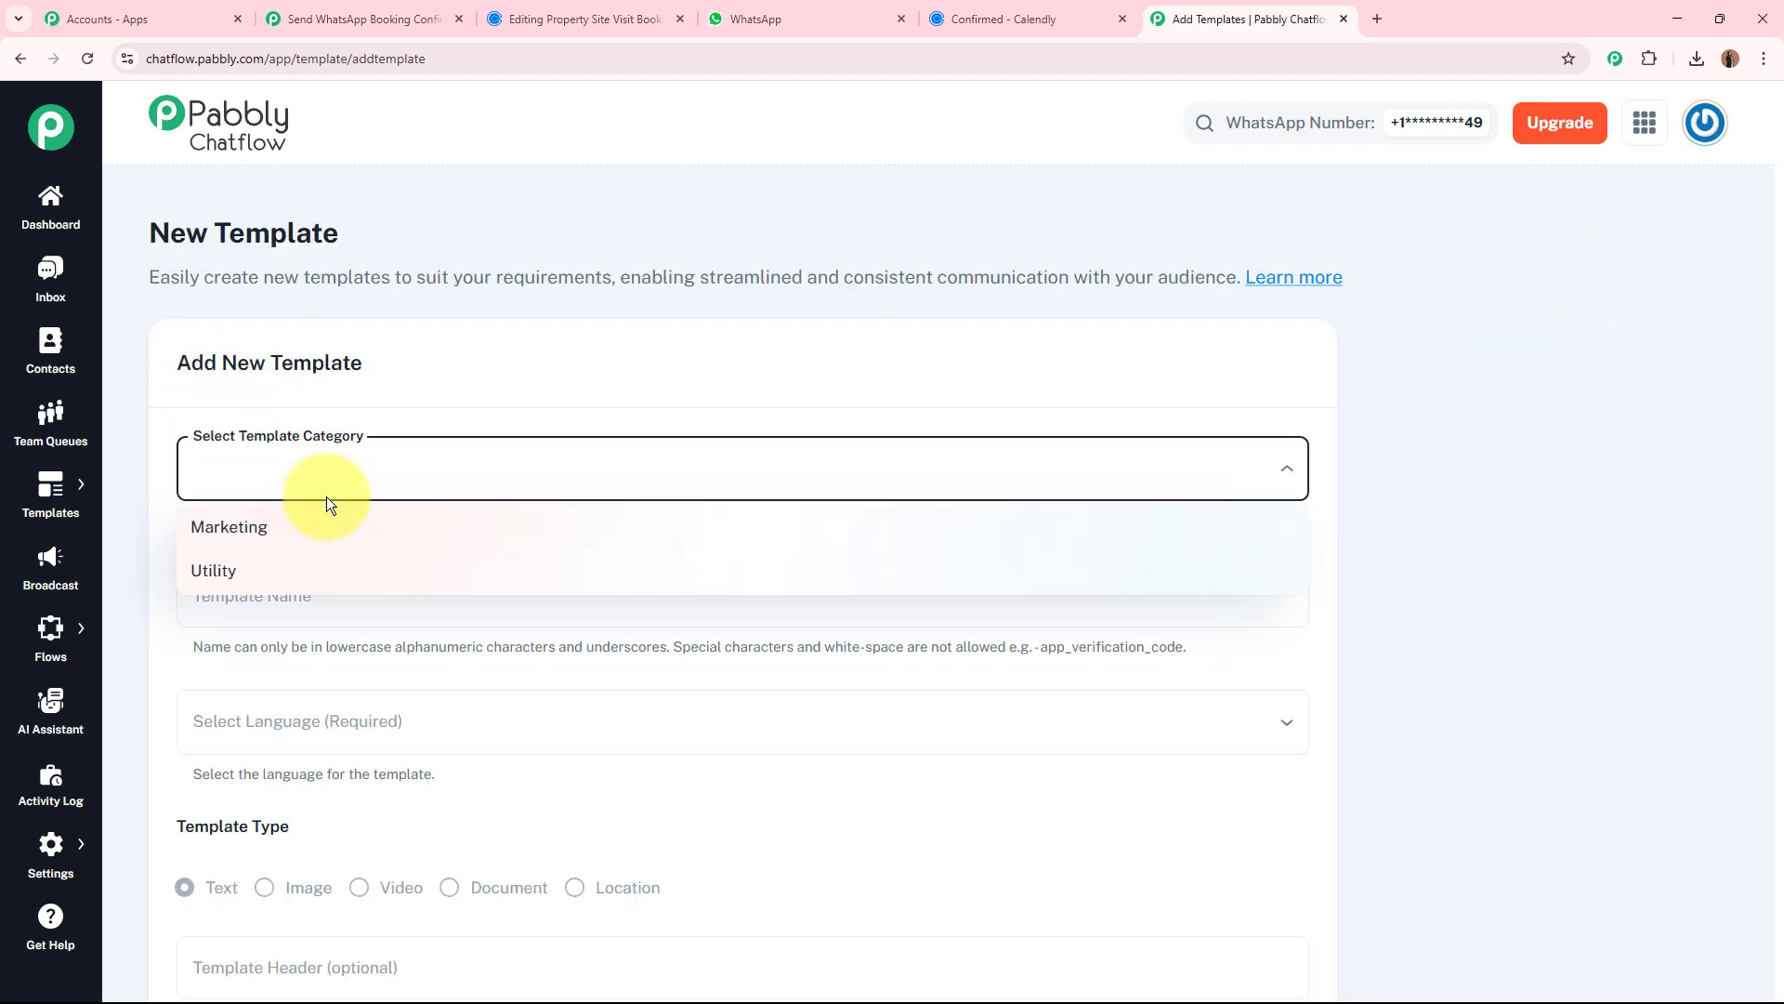
pyautogui.click(322, 528)
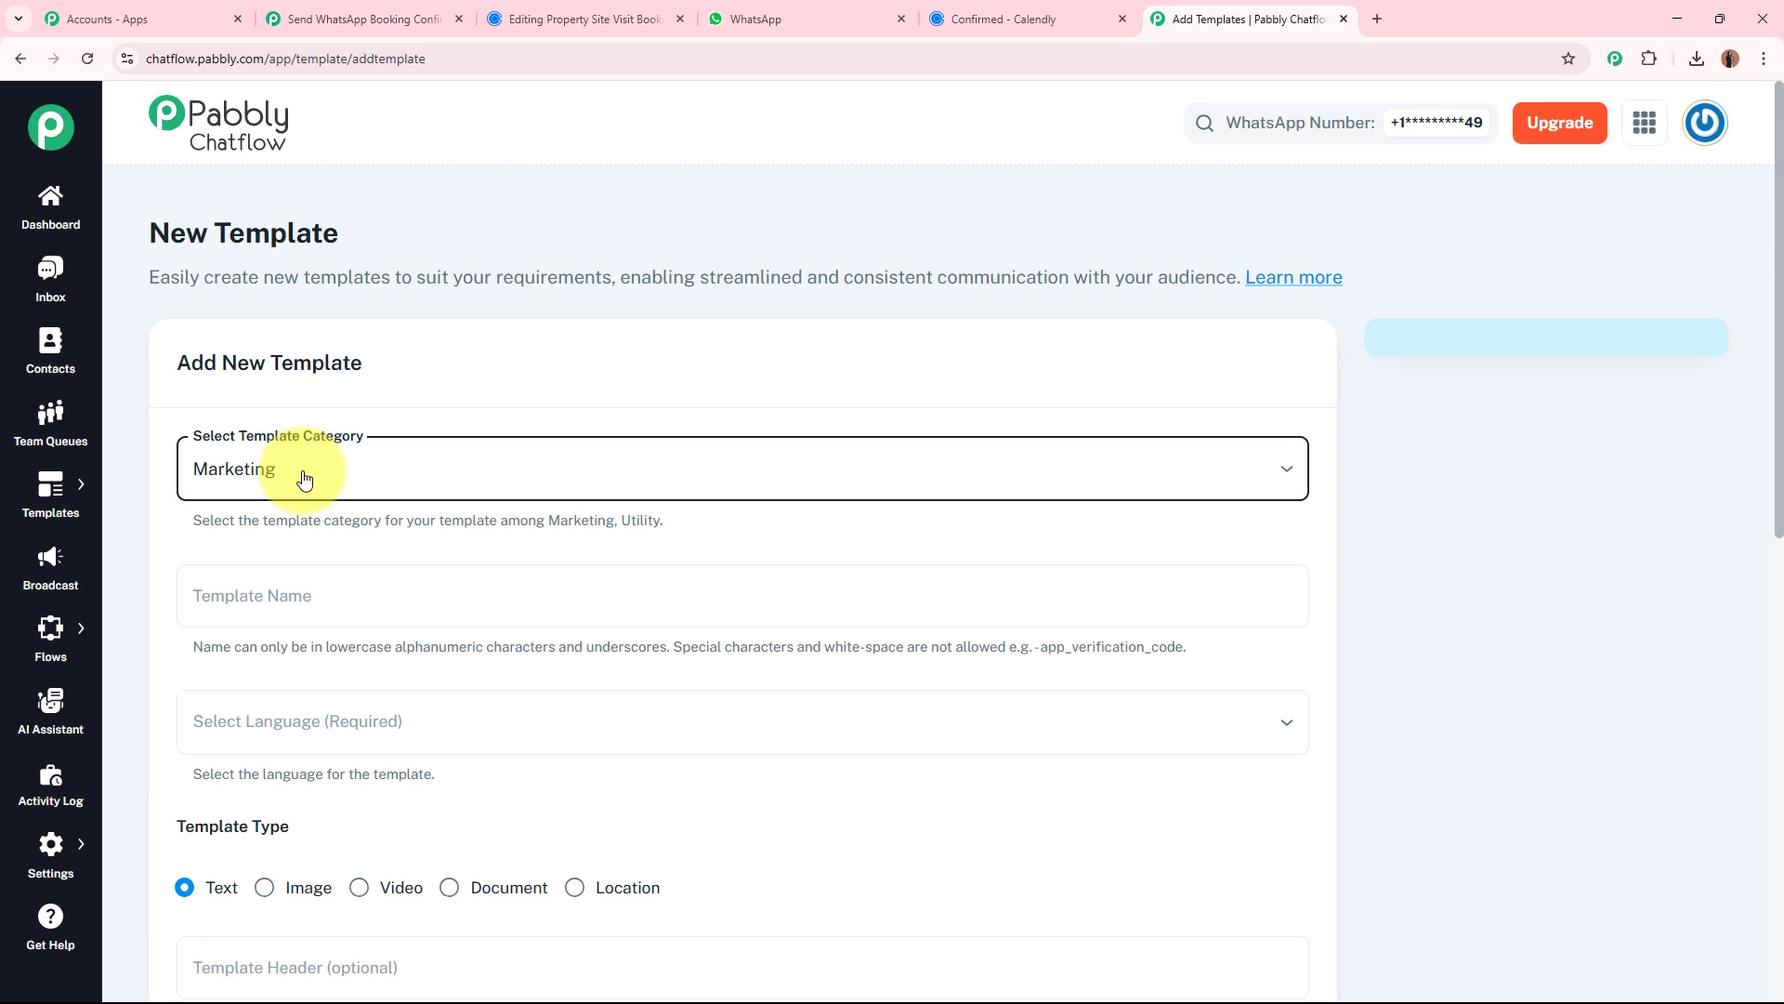
pyautogui.click(304, 477)
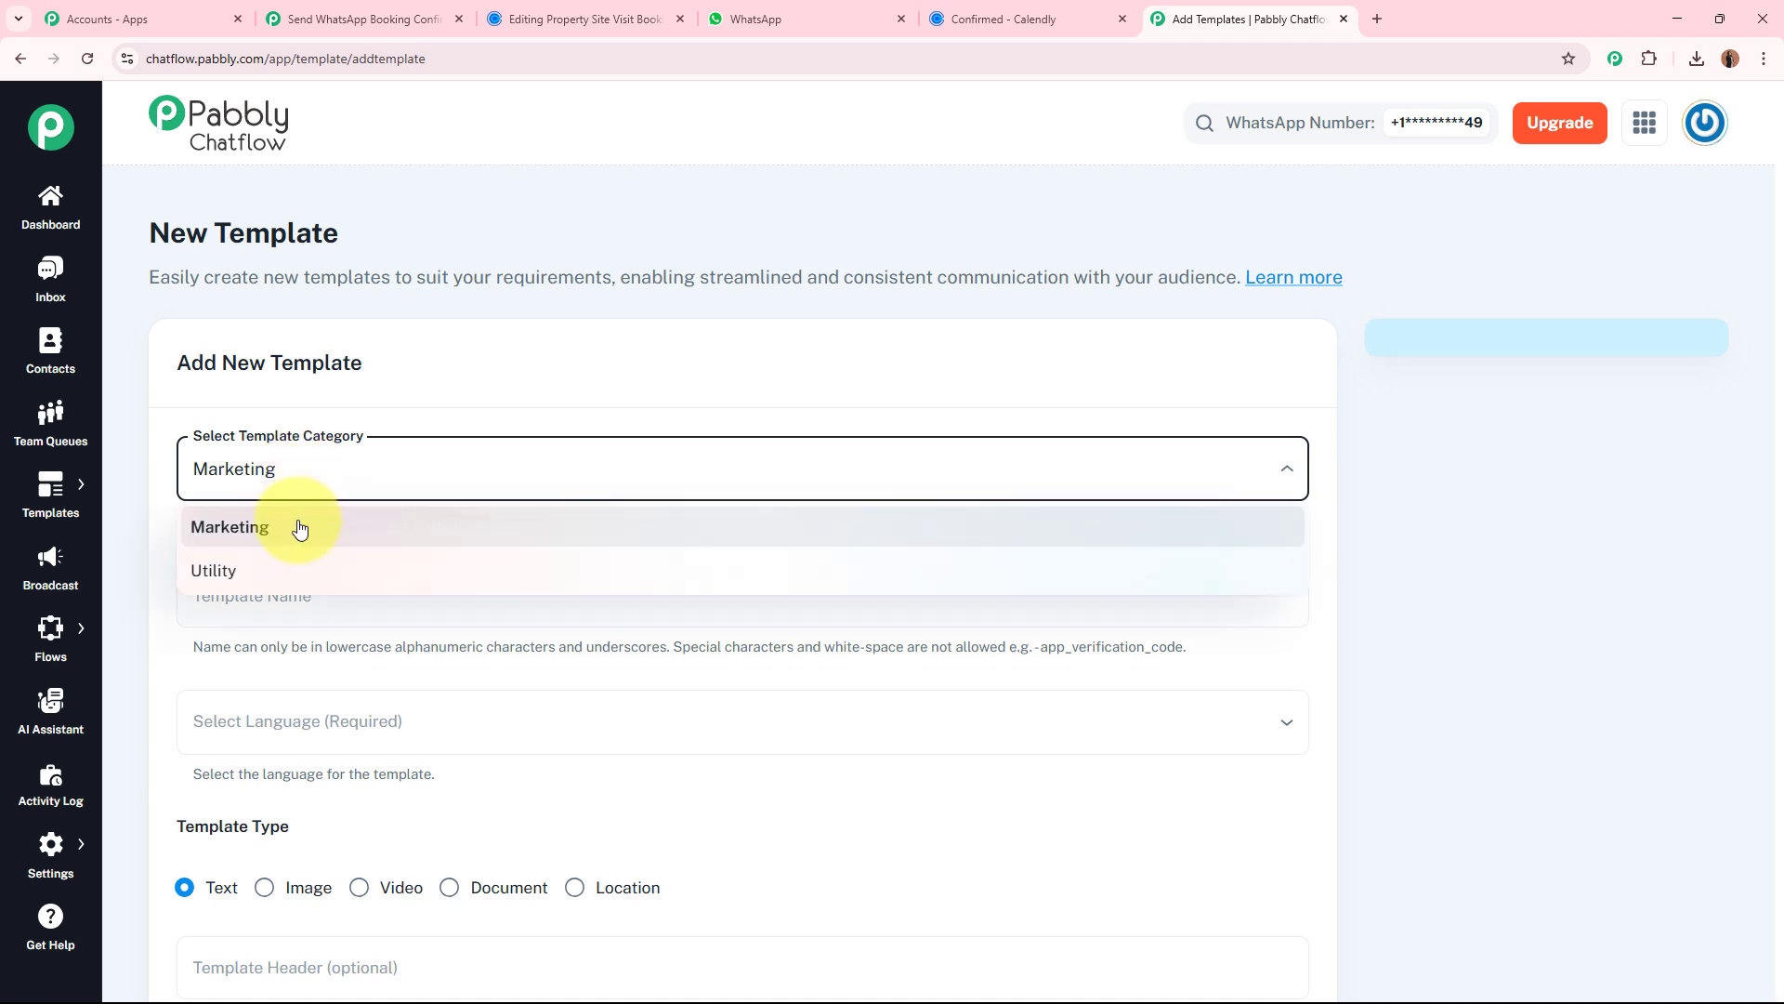
pyautogui.click(448, 400)
# Examine the new template form's name, language, type, header, format, footer and interactive action settings, and go back to the templates list without submitting.
pyautogui.scroll(-2, 449, 401)
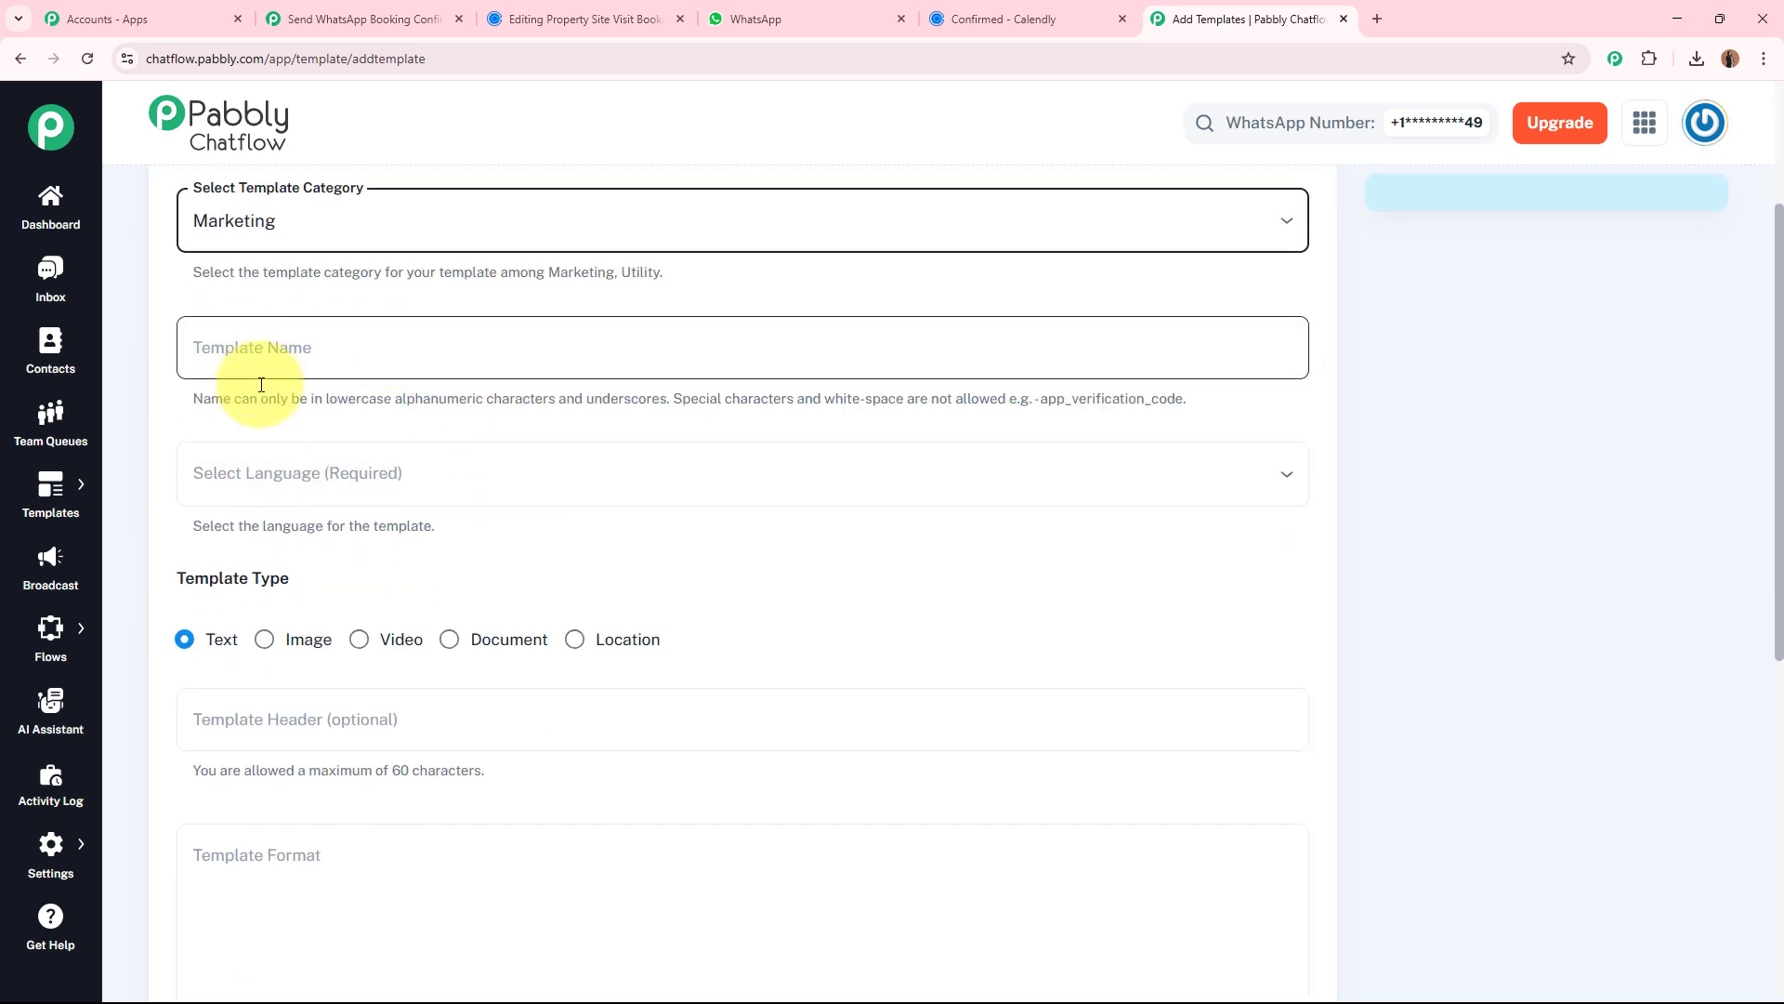
pyautogui.click(331, 474)
pyautogui.click(397, 420)
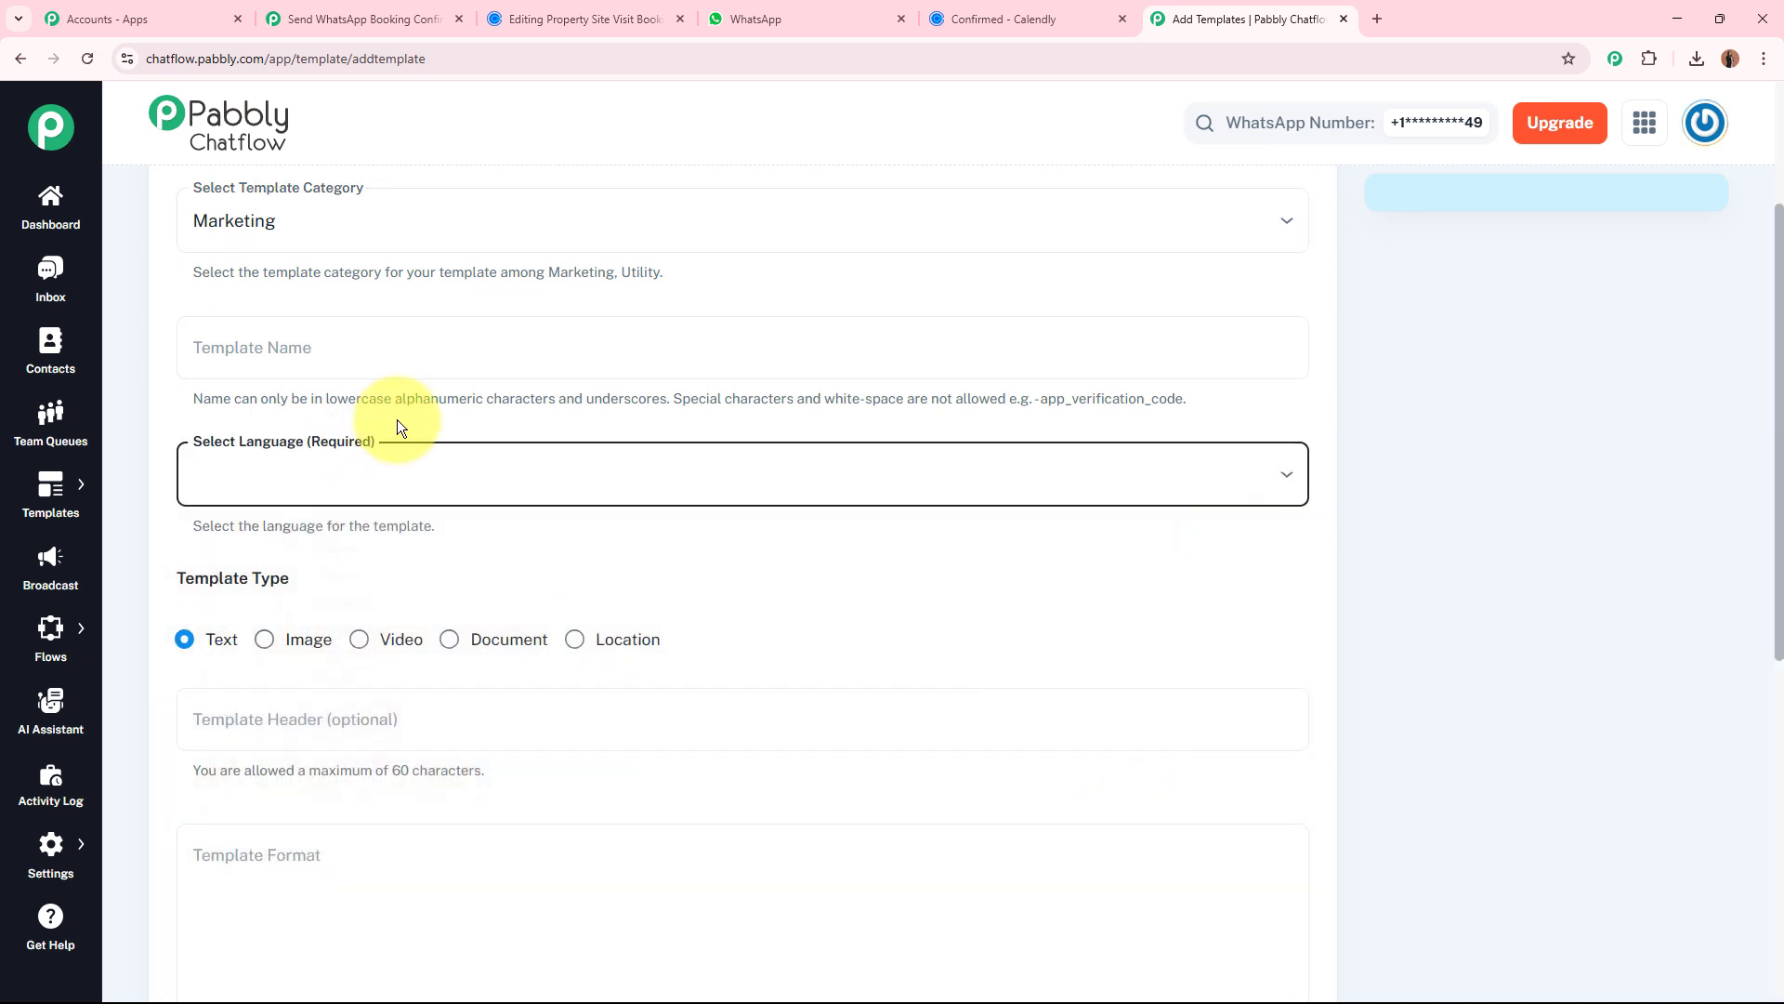
pyautogui.scroll(-3, 293, 270)
pyautogui.moveTo(183, 203); pyautogui.dragTo(187, 266)
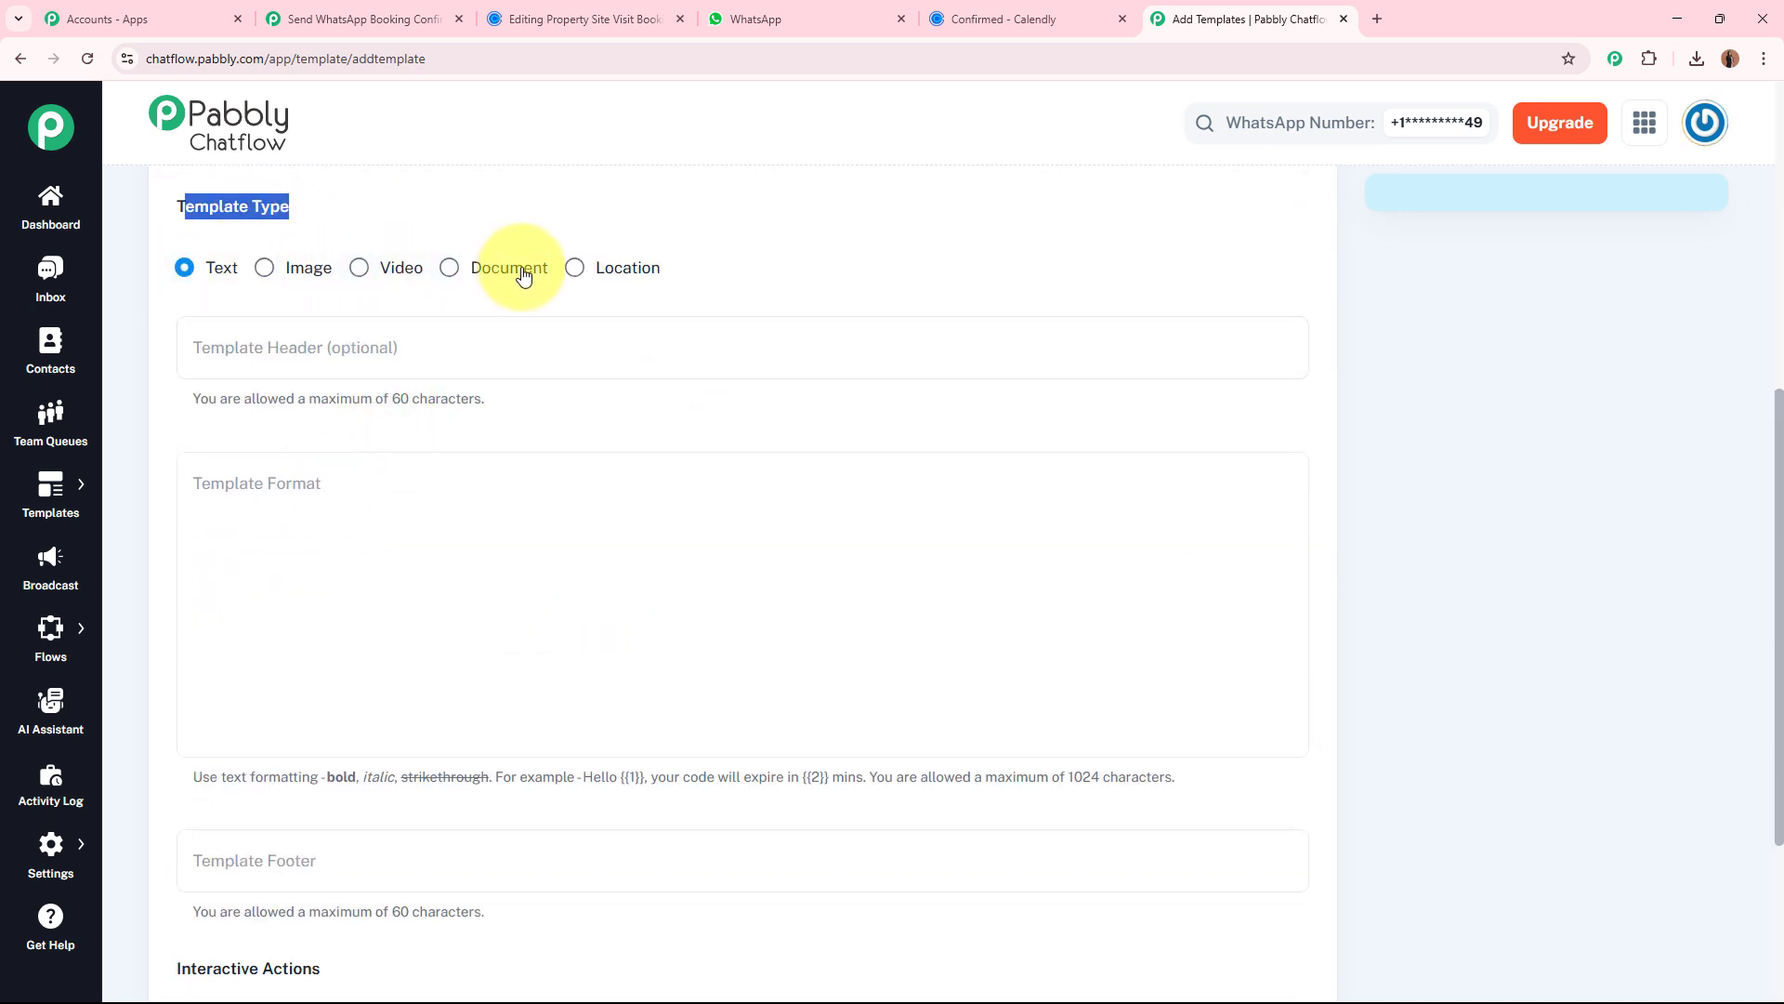
pyautogui.click(687, 278)
pyautogui.scroll(-3, 238, 406)
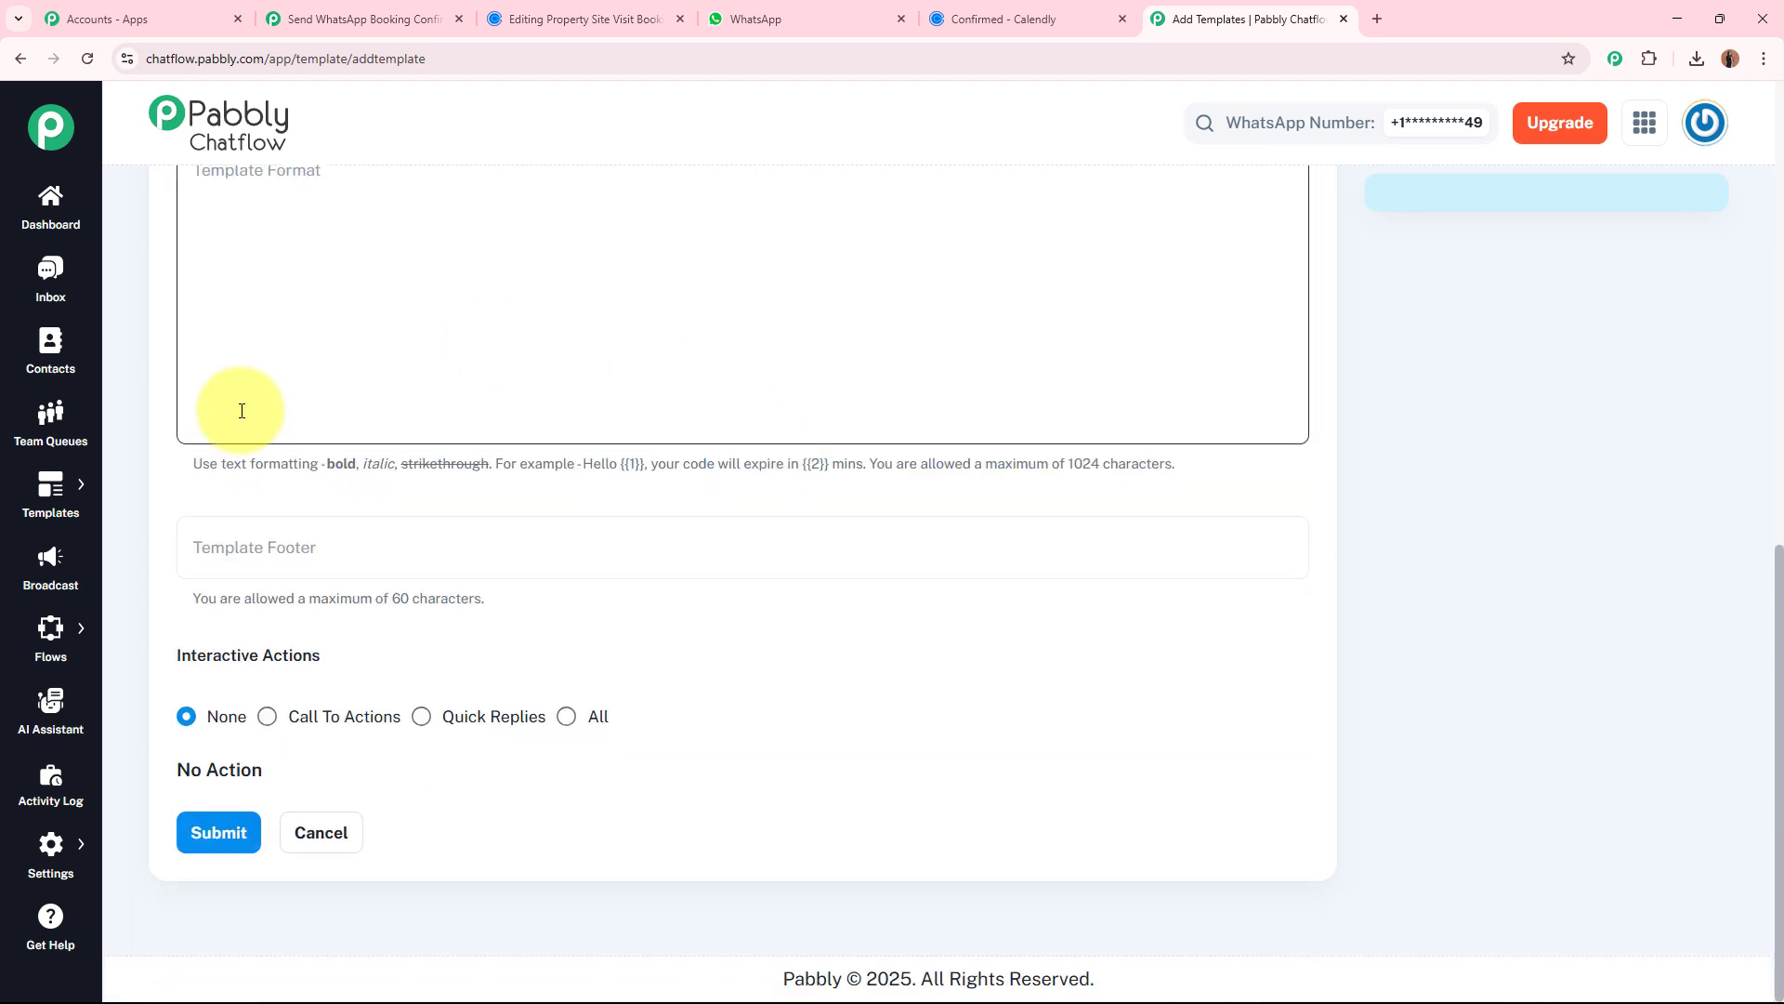
pyautogui.scroll(10, 605, 610)
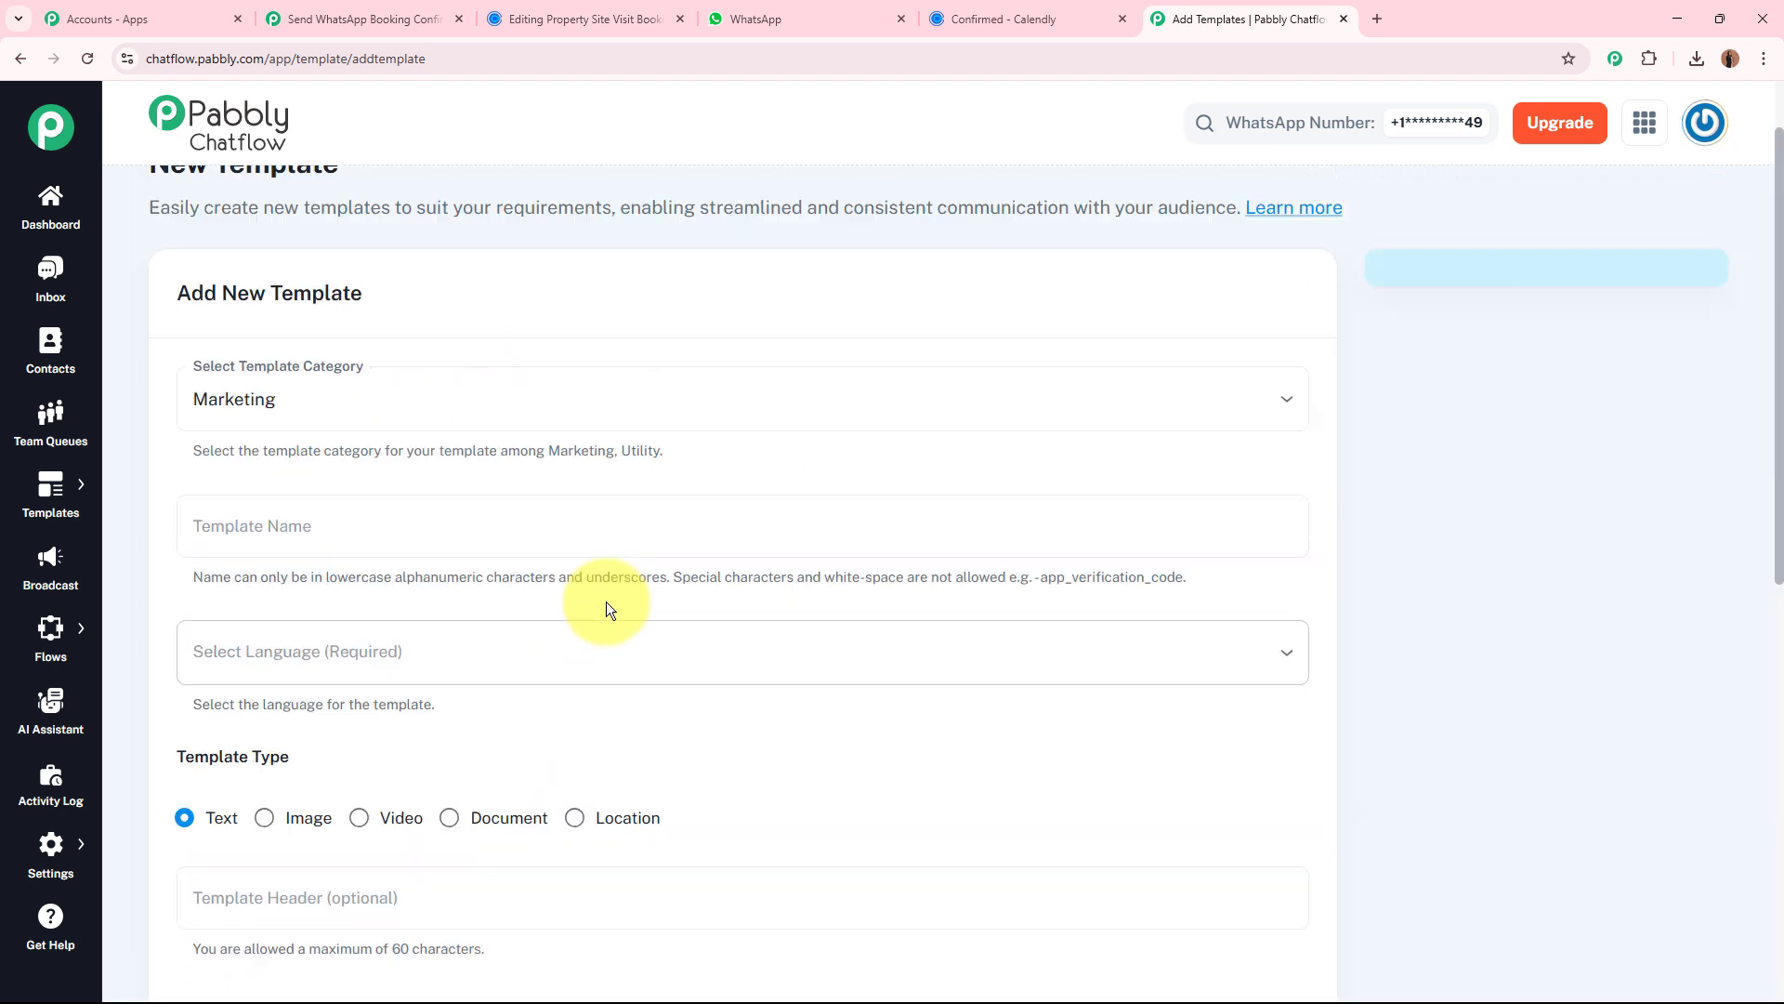
pyautogui.click(10, 58)
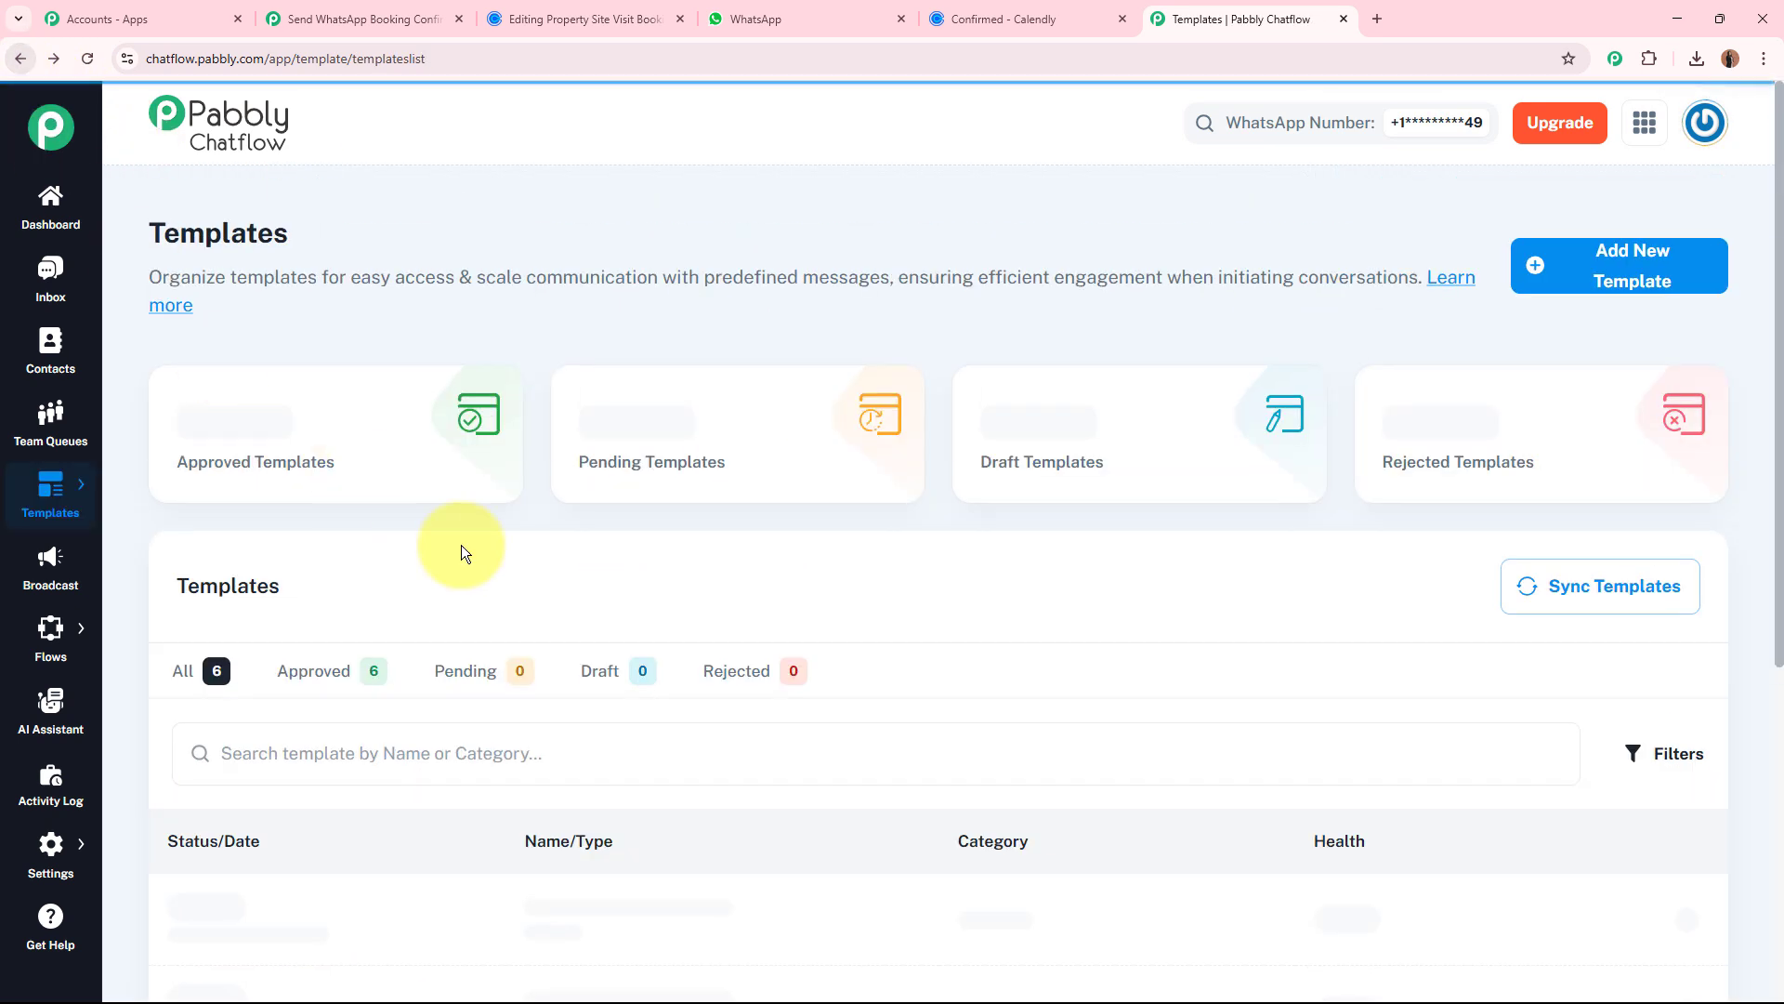
# Preview the booking_confirmation_message template and review its message text and variable placeholders.
pyautogui.scroll(-3, 564, 636)
pyautogui.click(582, 659)
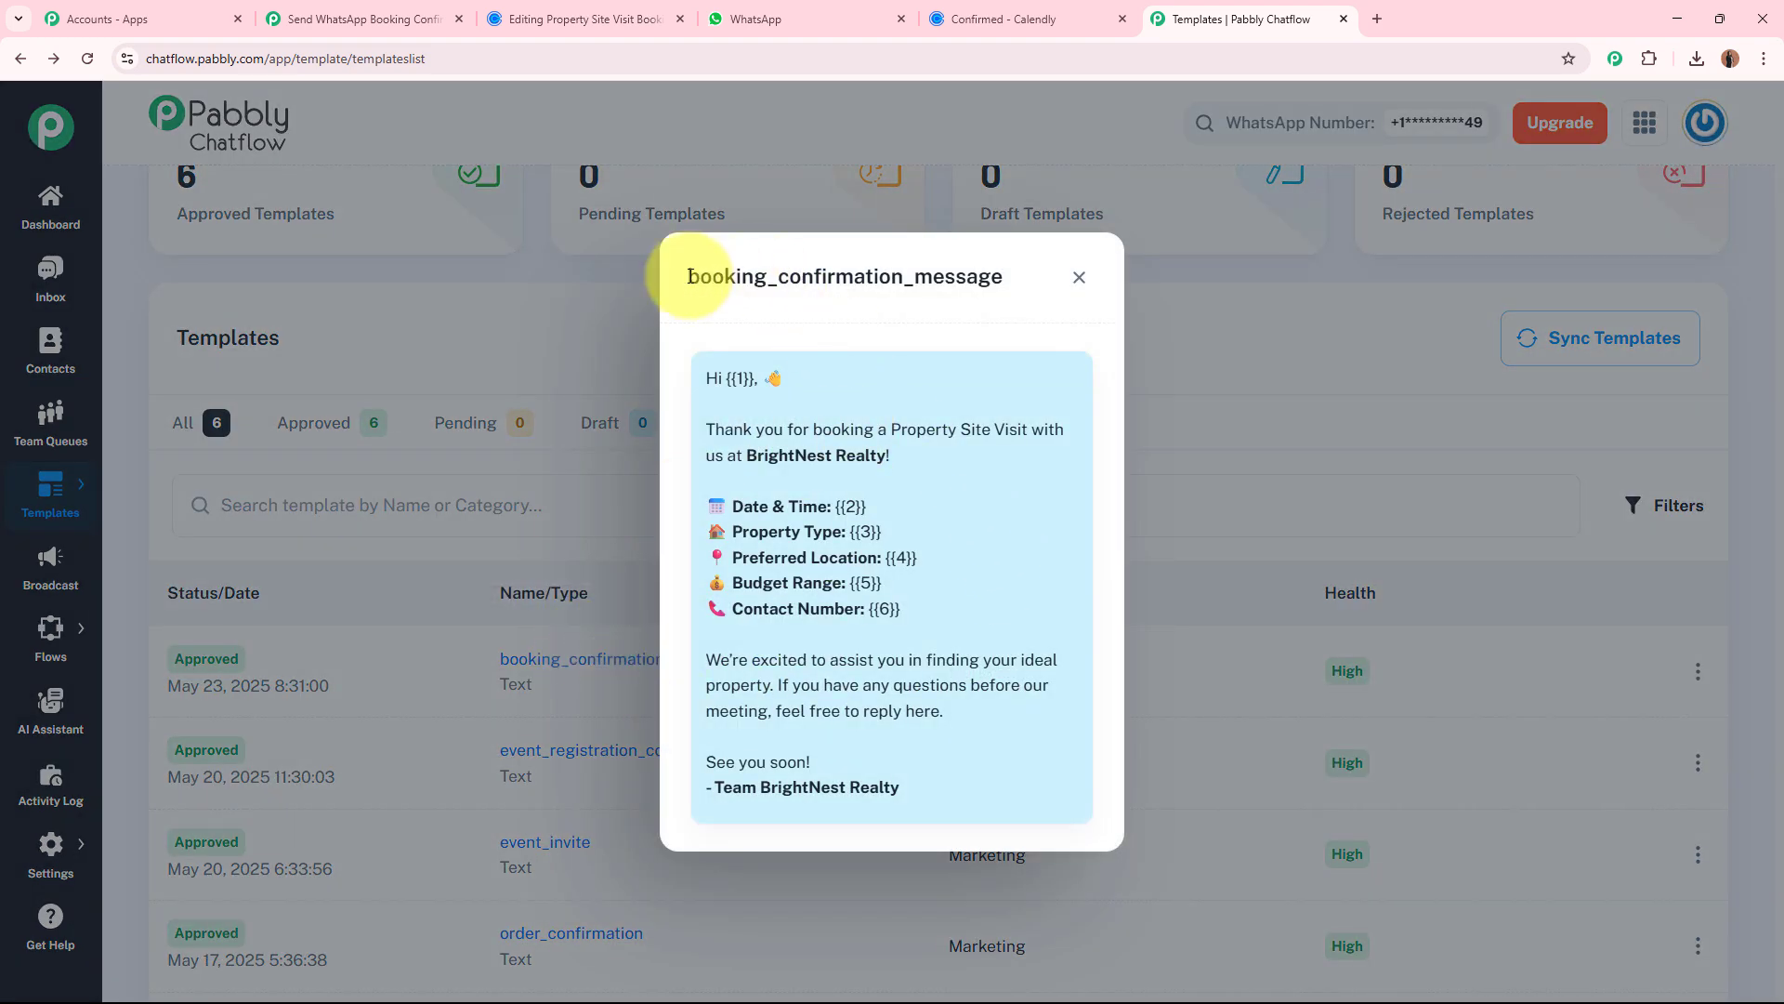
pyautogui.moveTo(691, 276); pyautogui.dragTo(1013, 284)
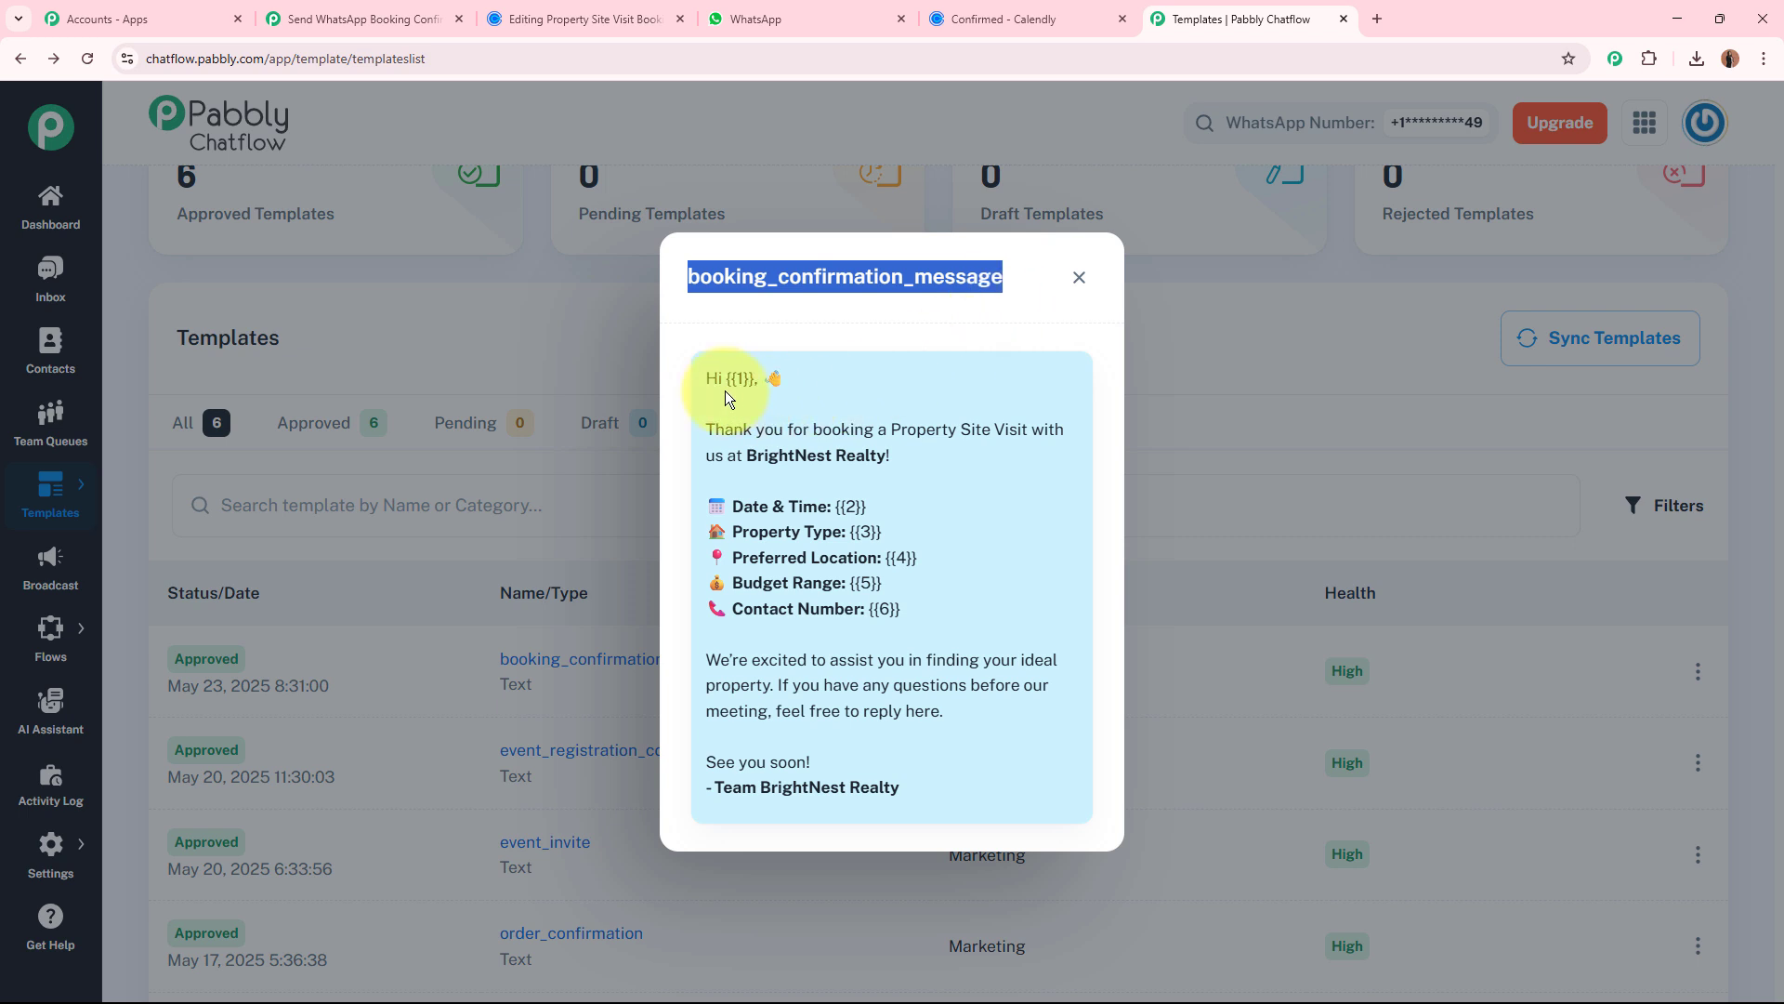
pyautogui.click(948, 589)
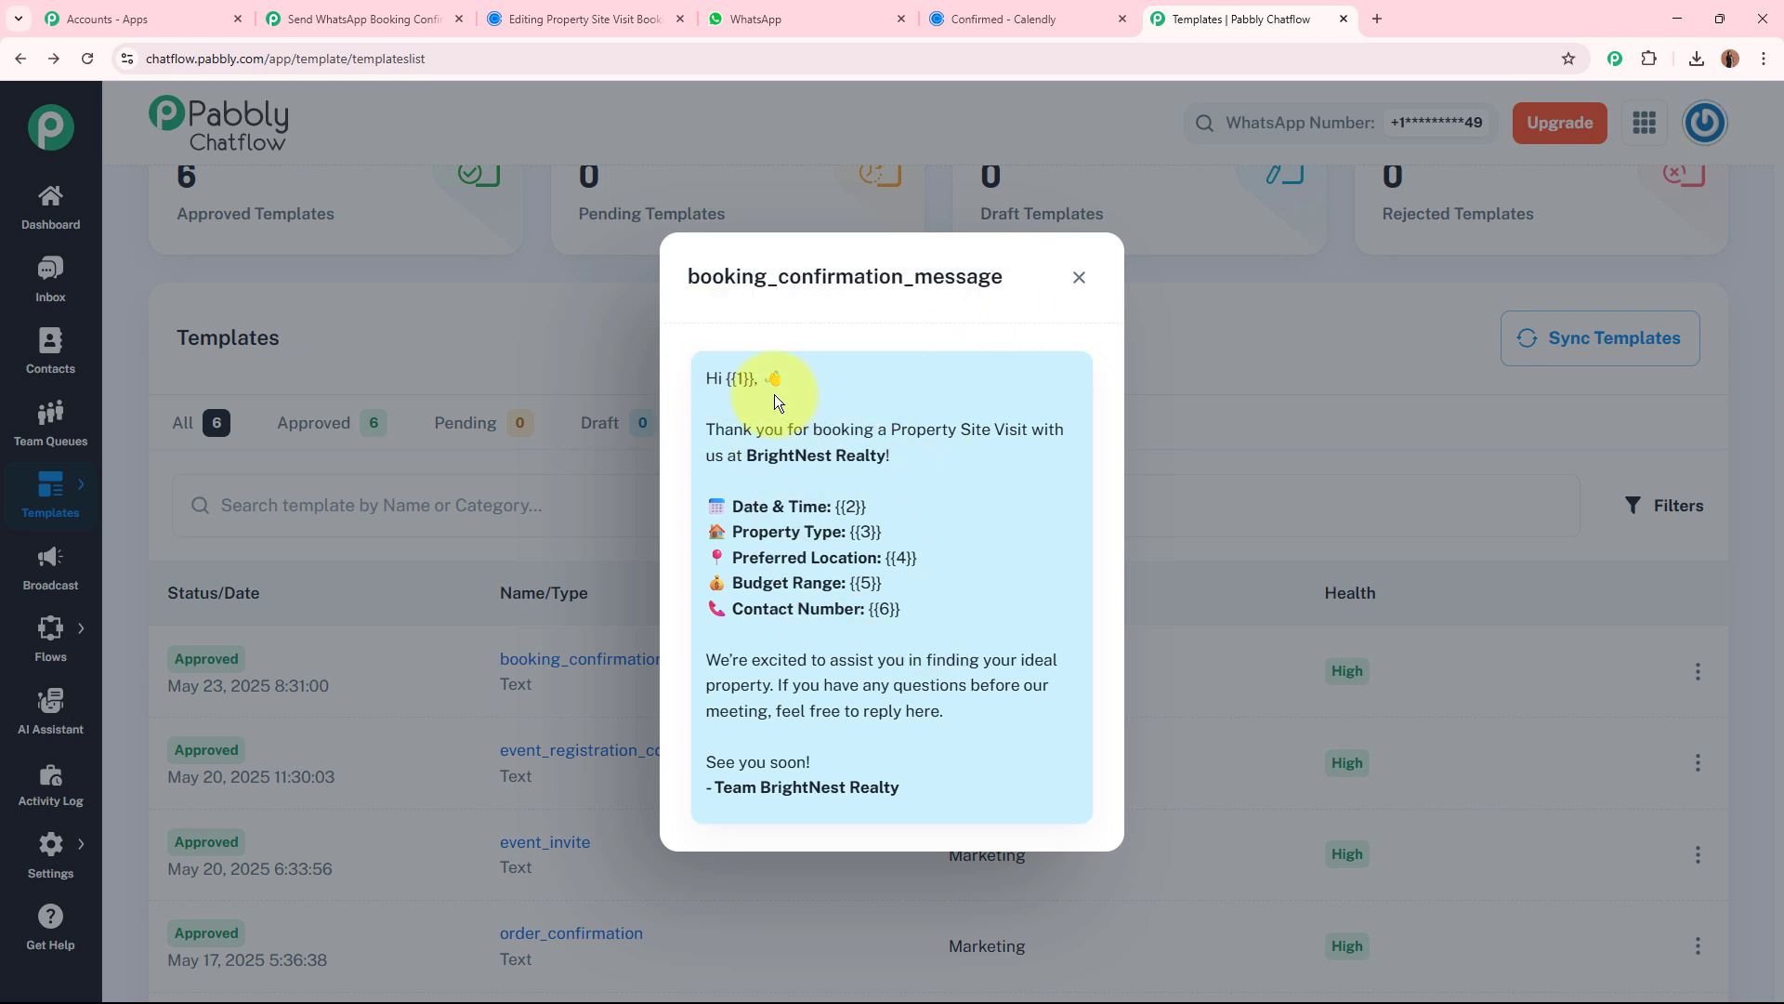
# Return to the Pabbly Connect workflow, set the Chatflow action event to Send Template Message, and start adding a new Pabbly Chatflow connection.
pyautogui.moveTo(704, 375); pyautogui.dragTo(917, 781)
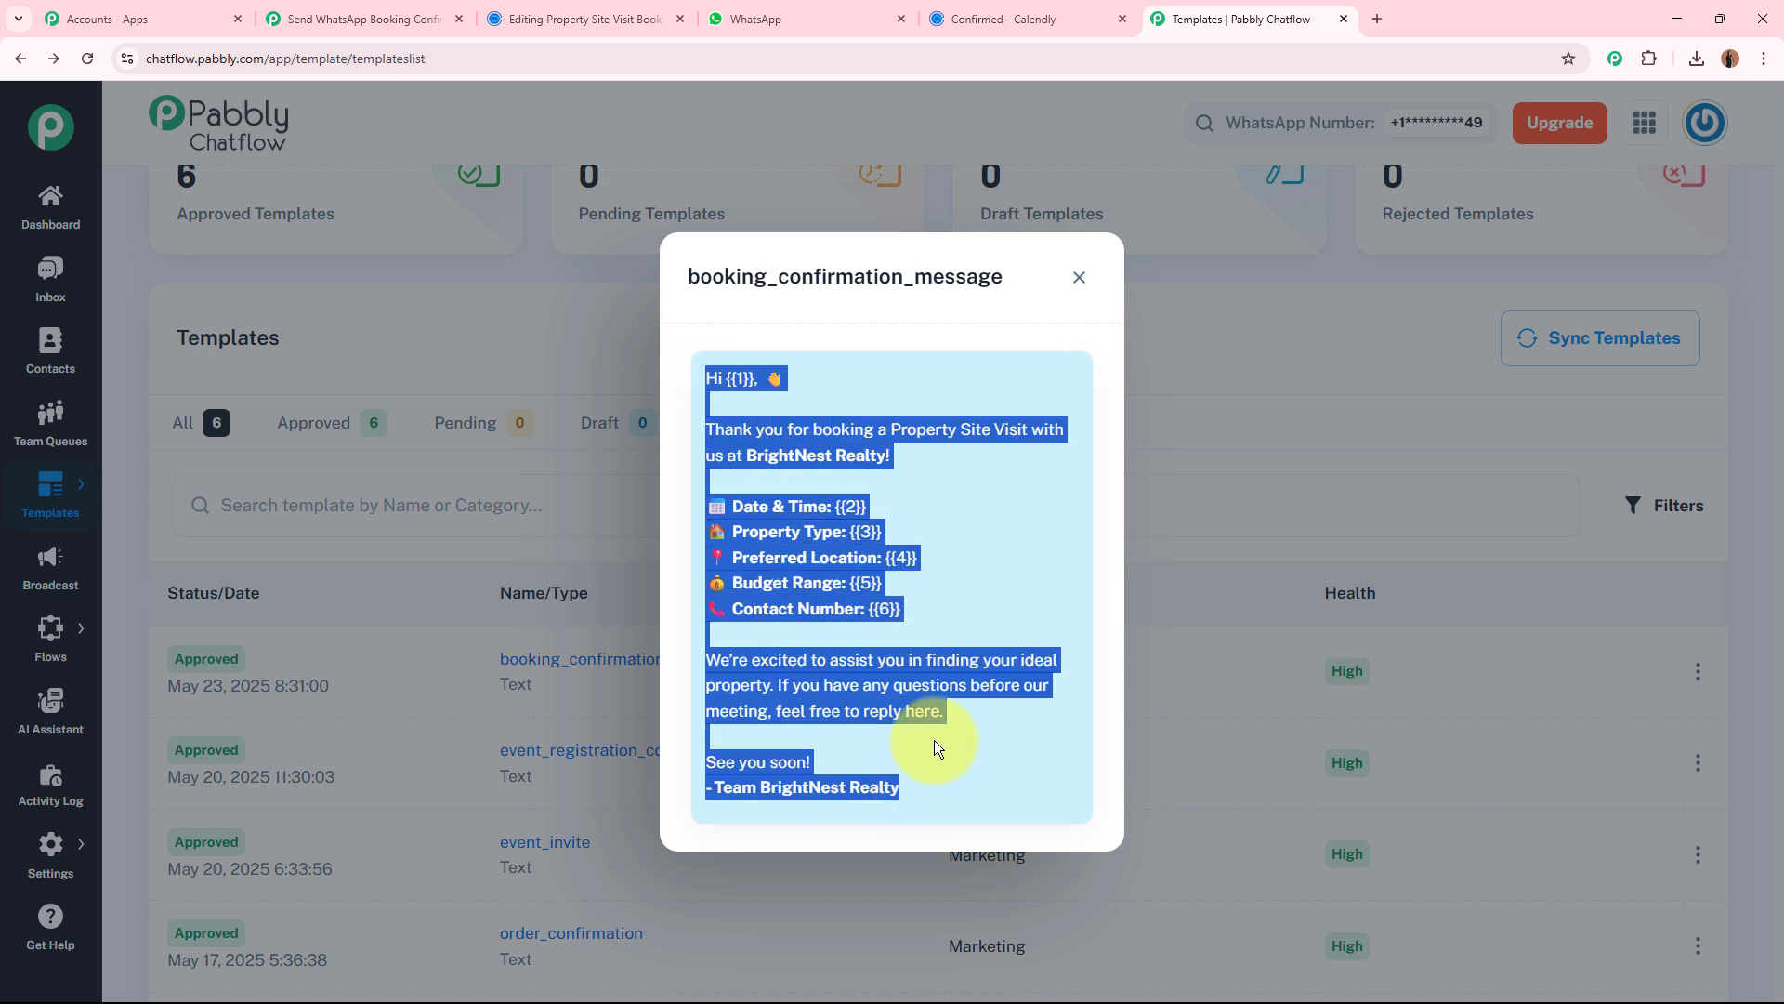
pyautogui.click(980, 600)
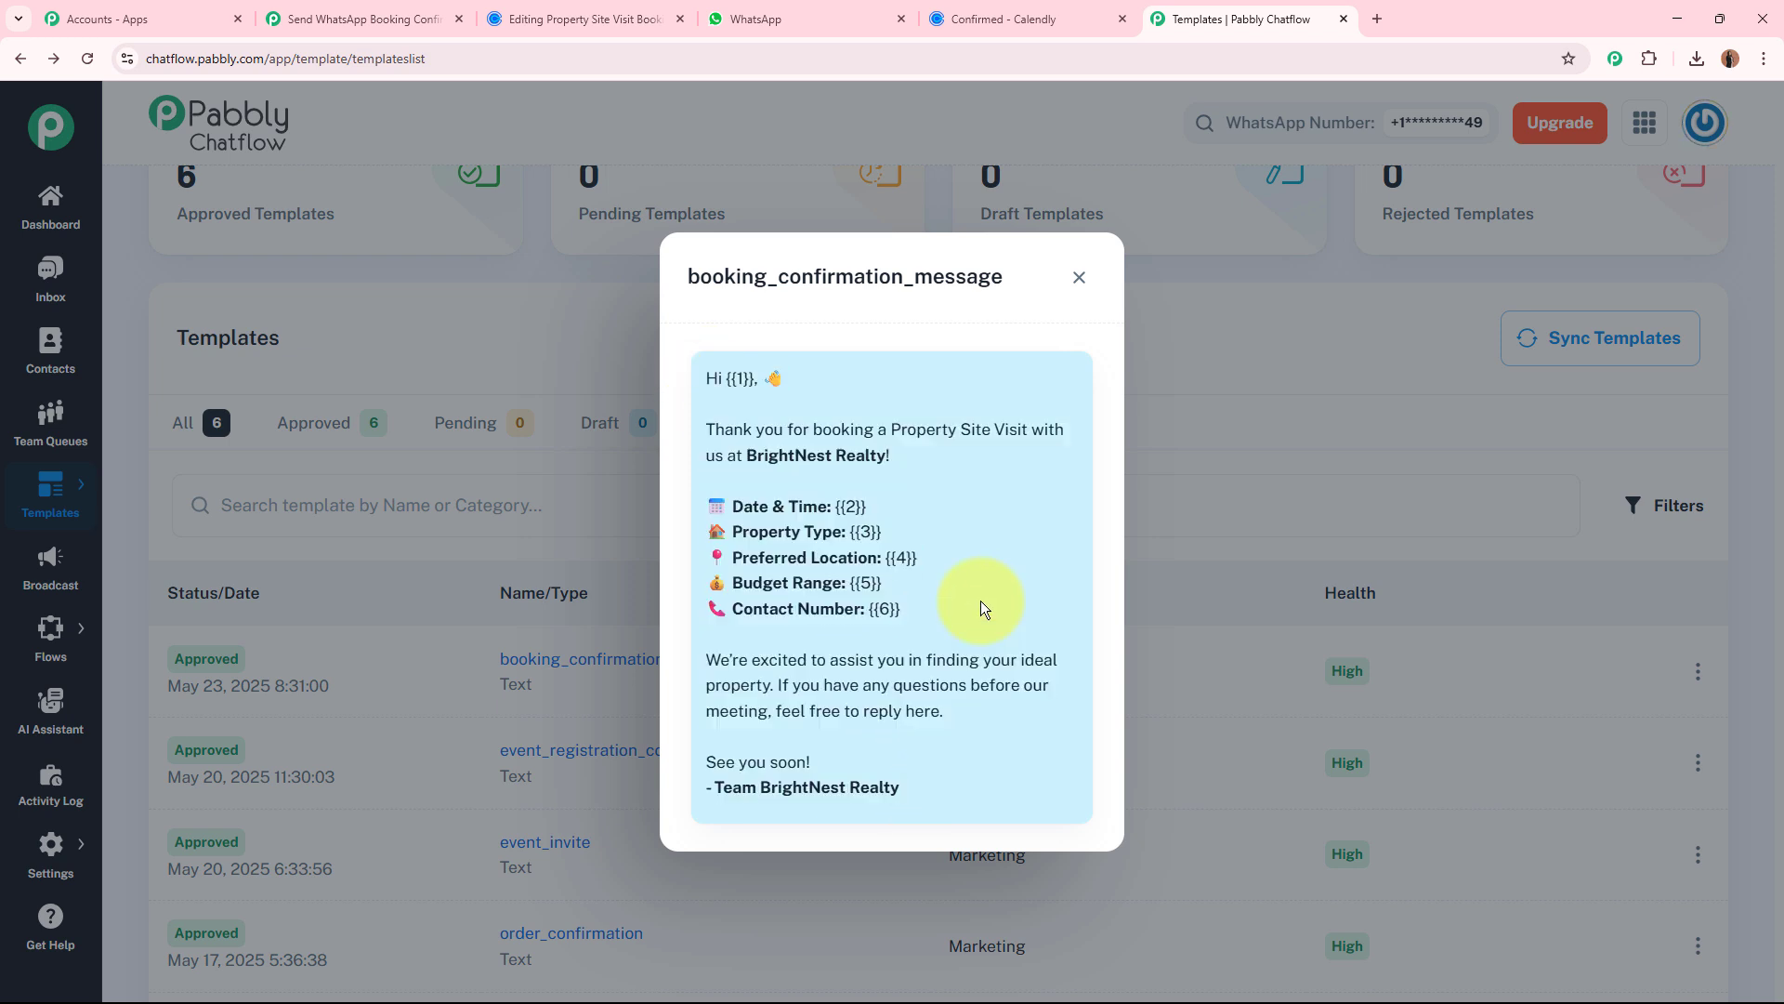
pyautogui.click(357, 18)
pyautogui.click(479, 588)
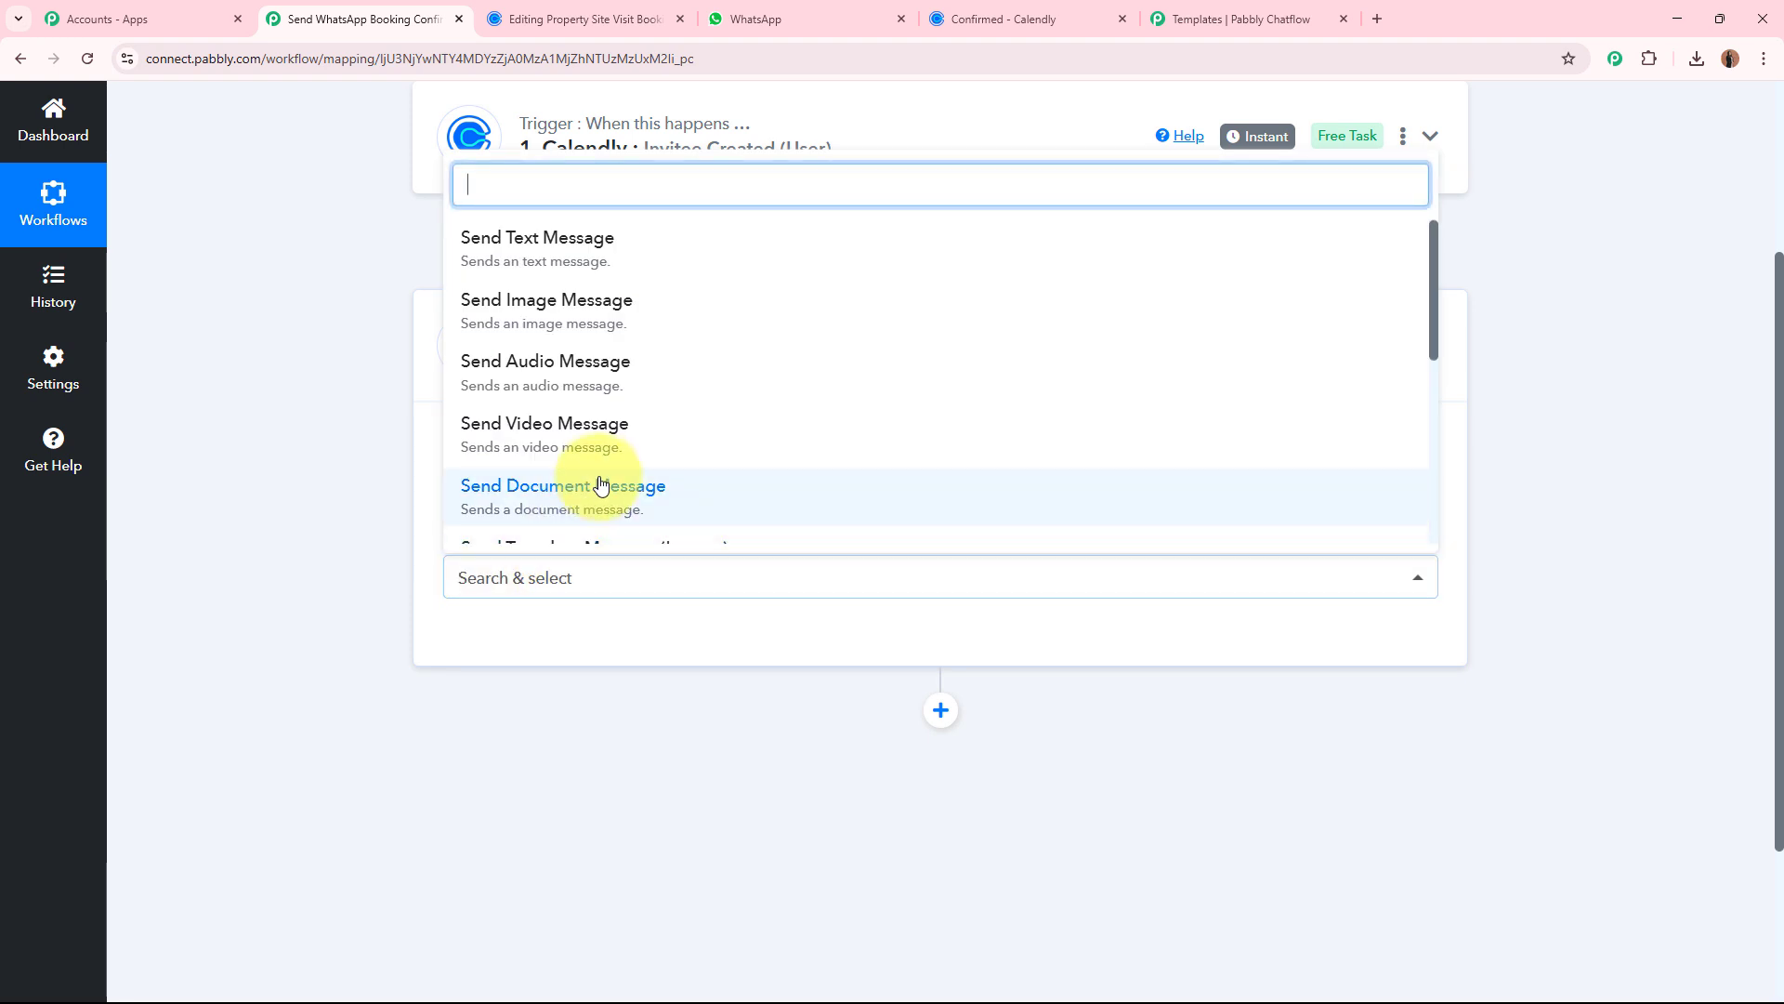
pyautogui.scroll(-3, 613, 486)
pyautogui.click(498, 370)
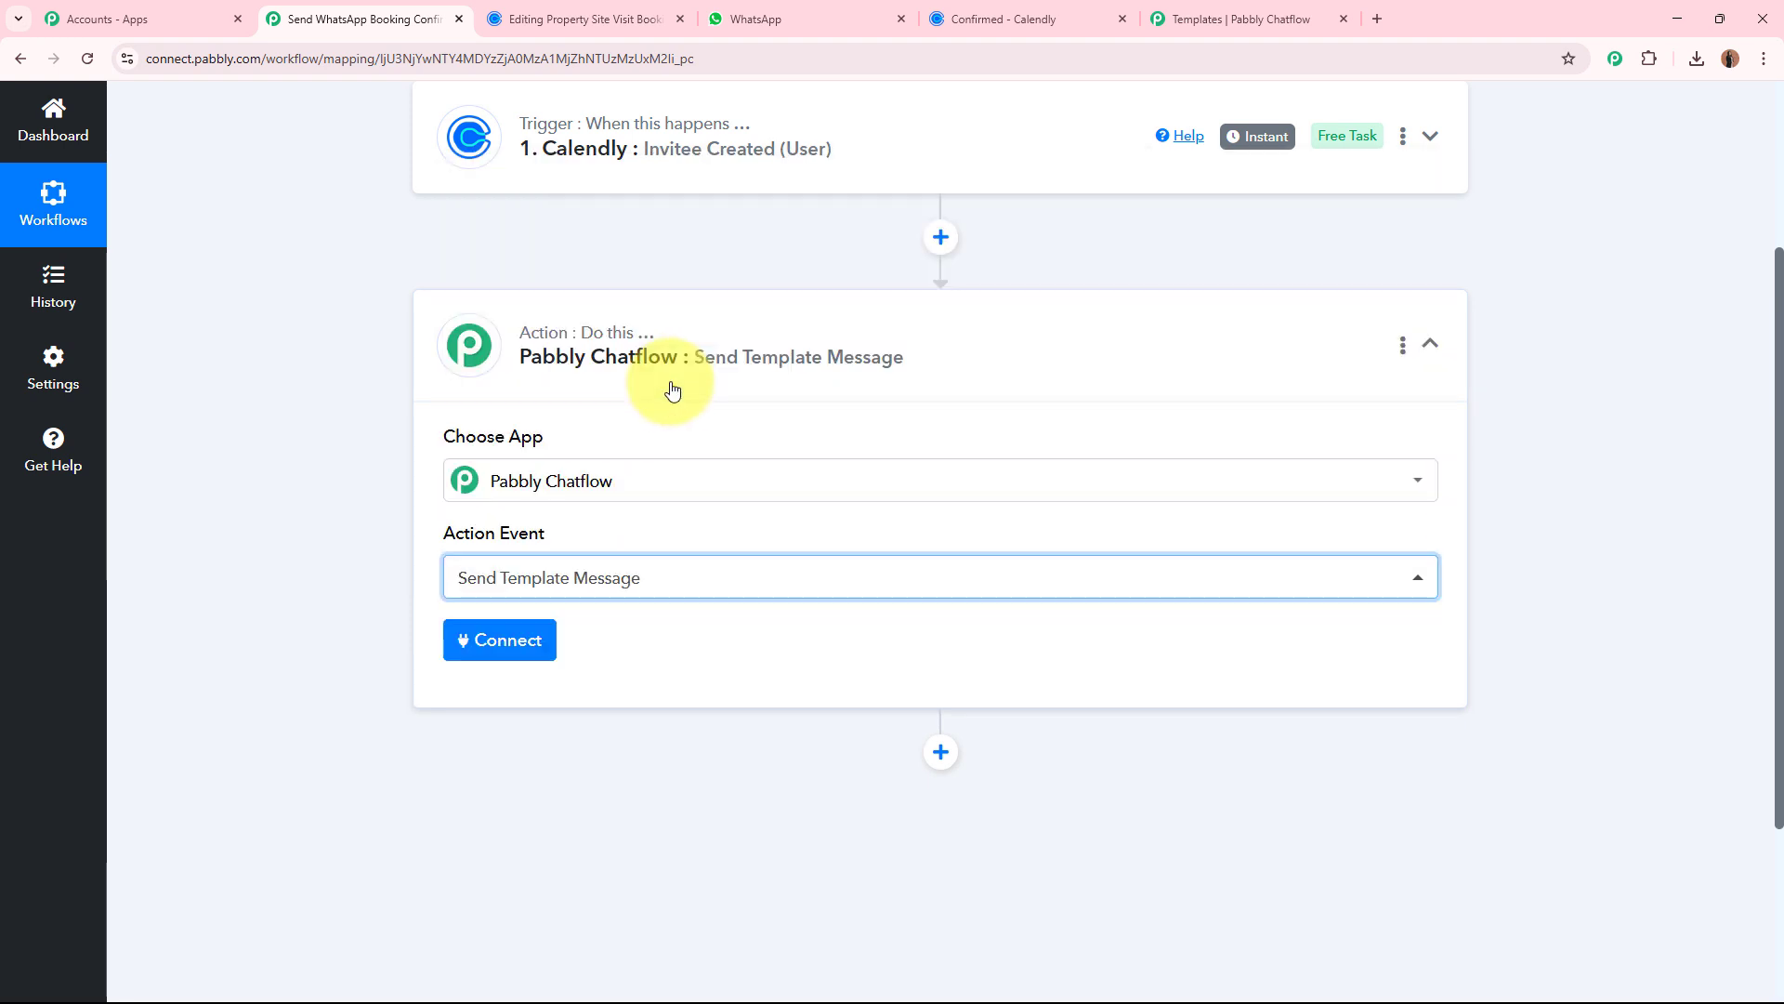
pyautogui.click(509, 641)
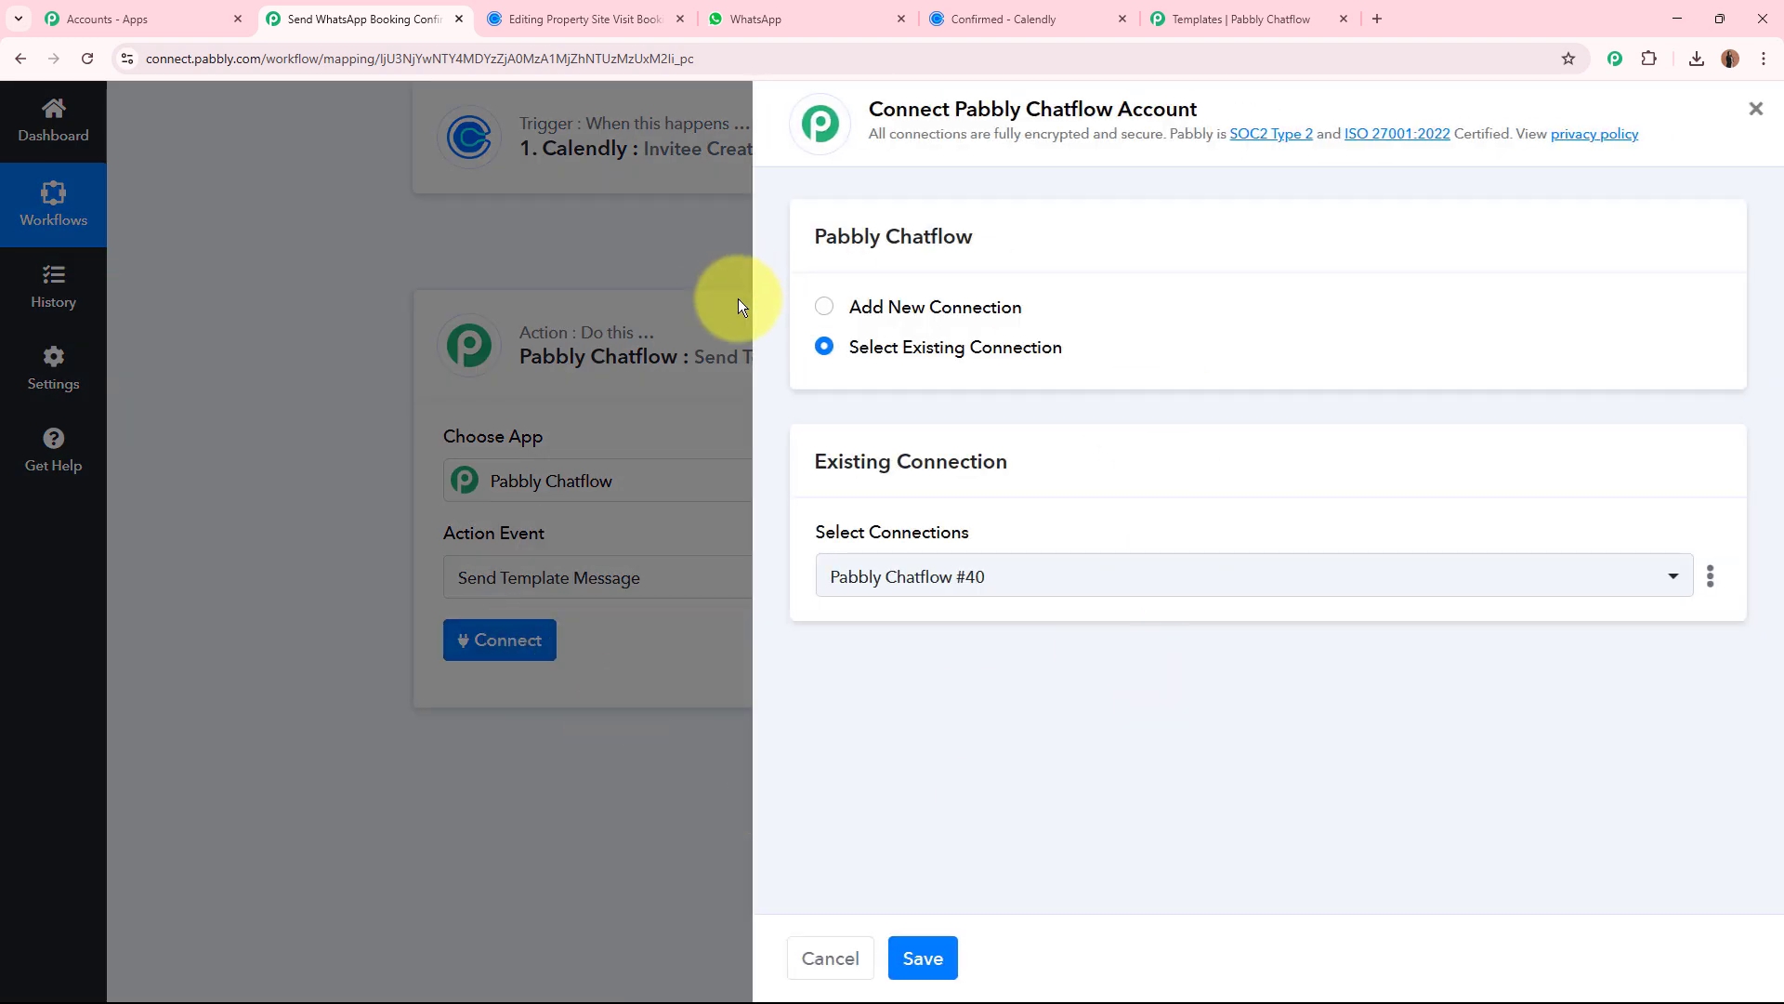
pyautogui.click(824, 308)
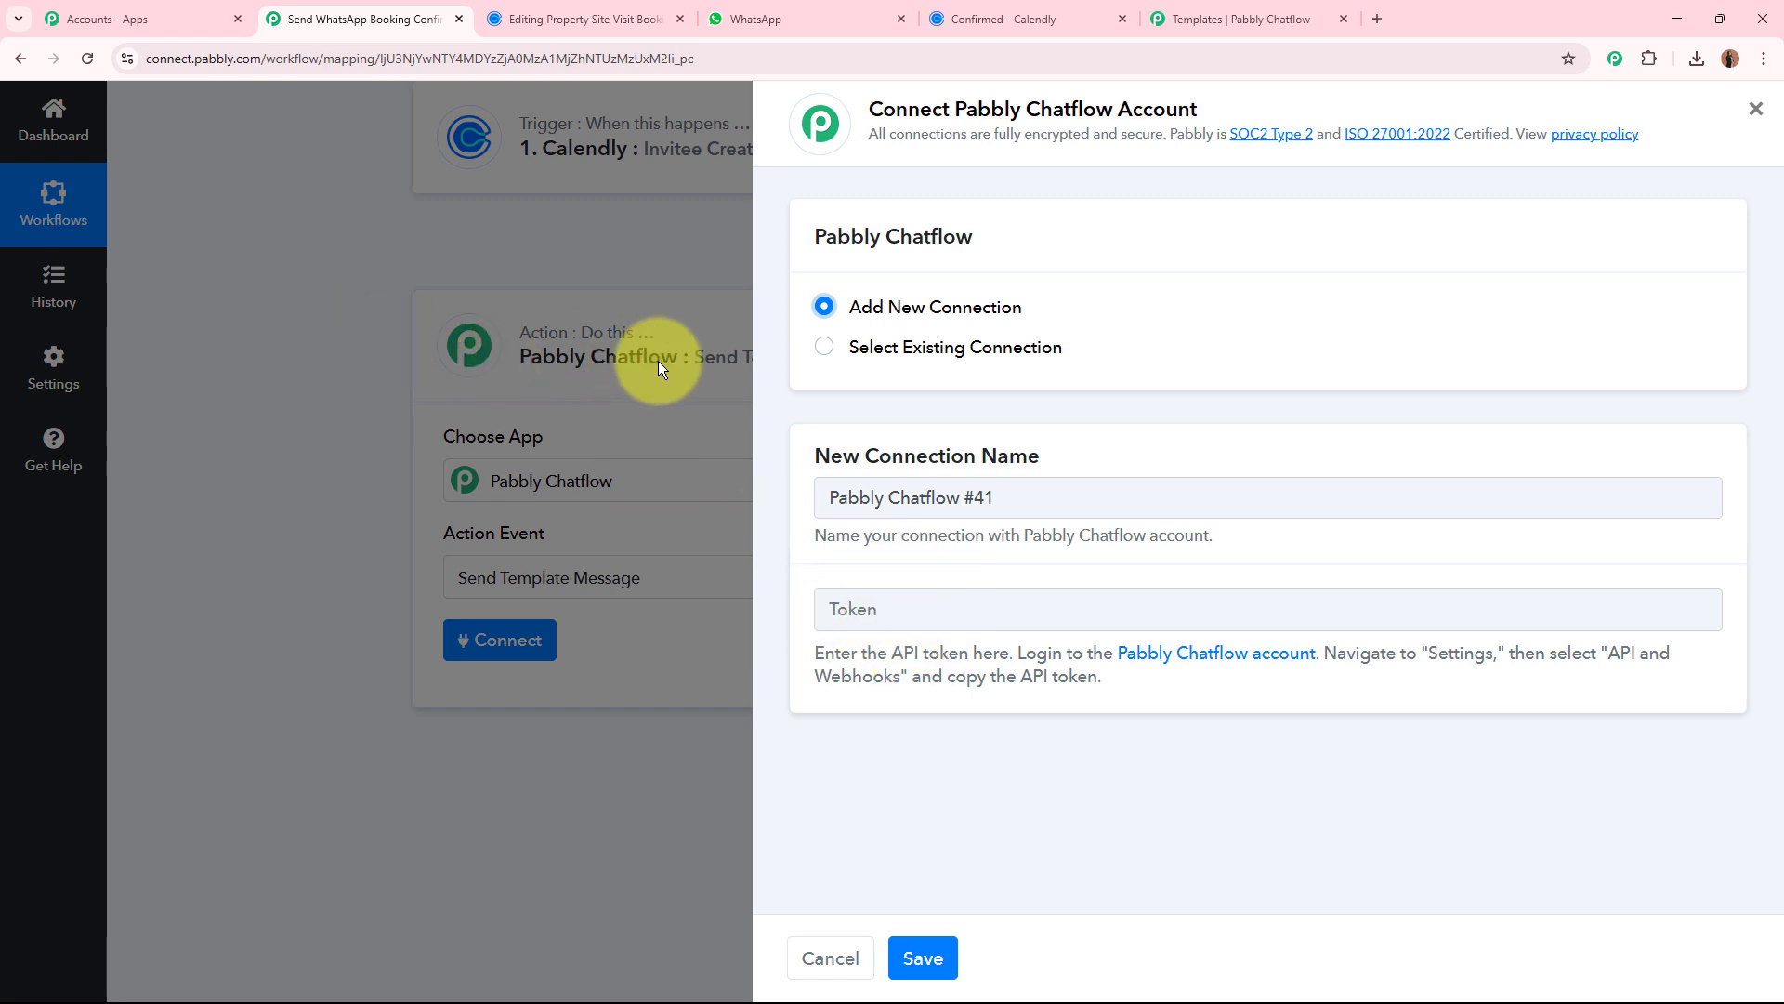
# In Pabbly Chatflow's API & Webhooks settings, generate a new API token and copy it.
pyautogui.click(1229, 28)
pyautogui.click(1081, 281)
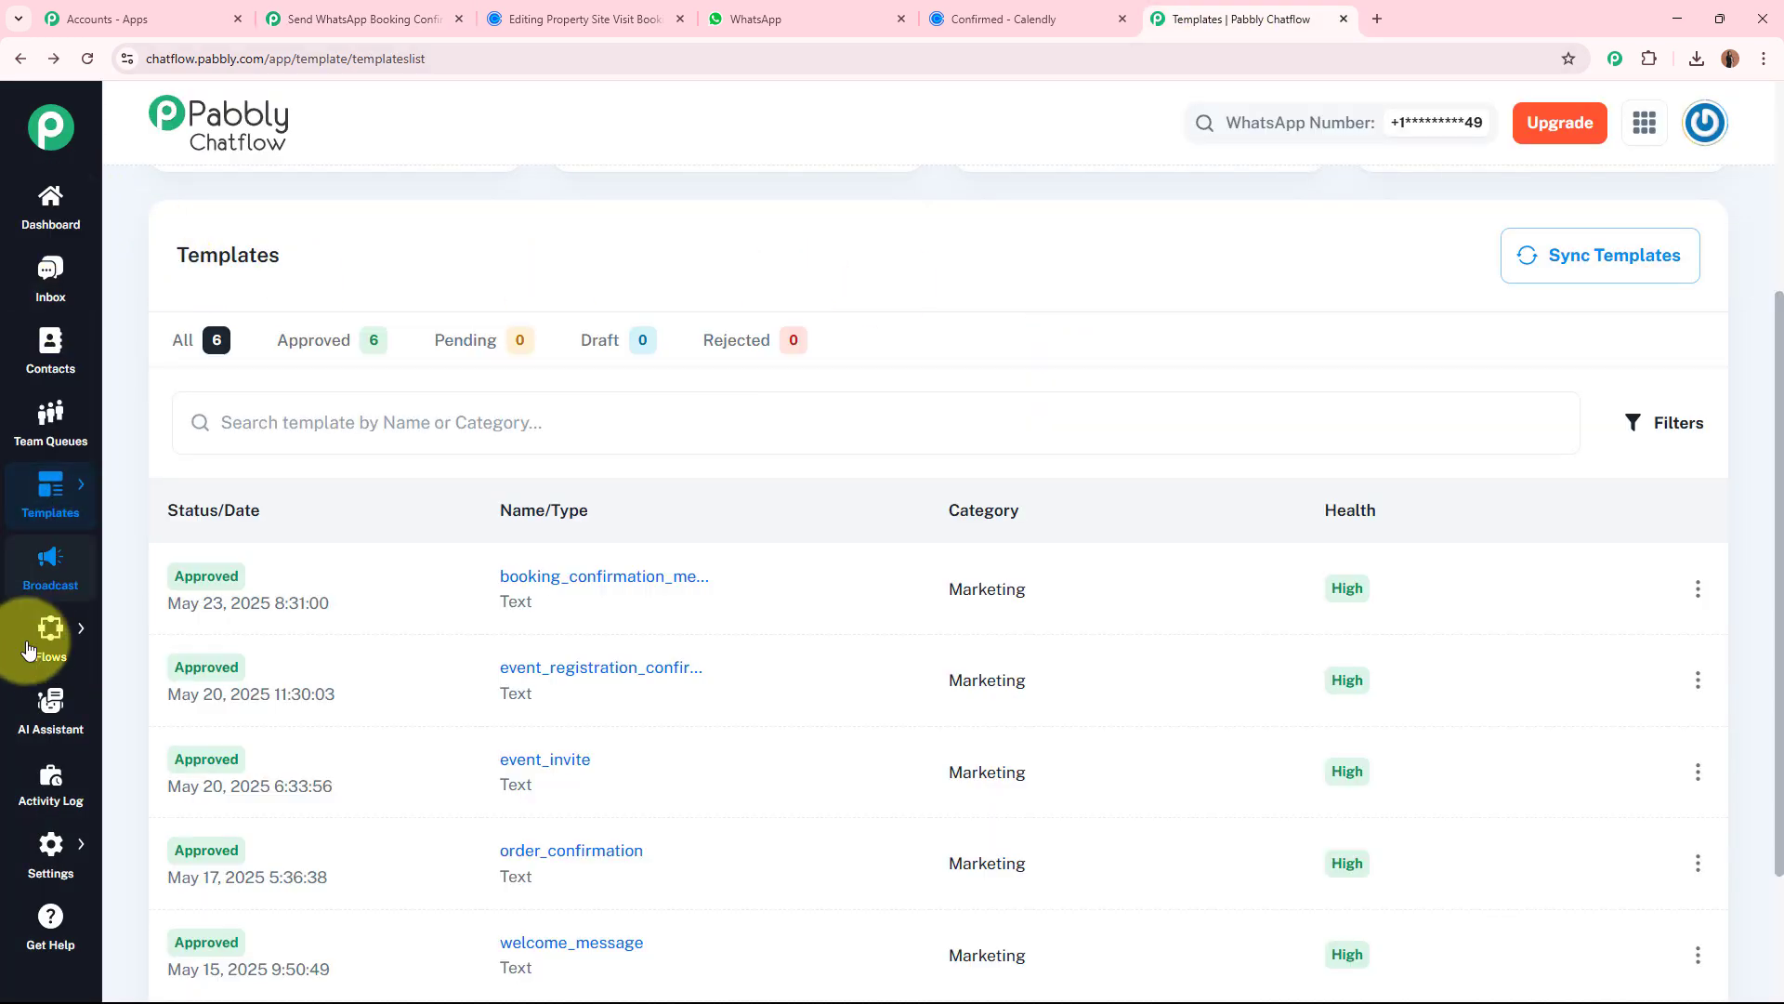
pyautogui.click(52, 847)
pyautogui.click(191, 855)
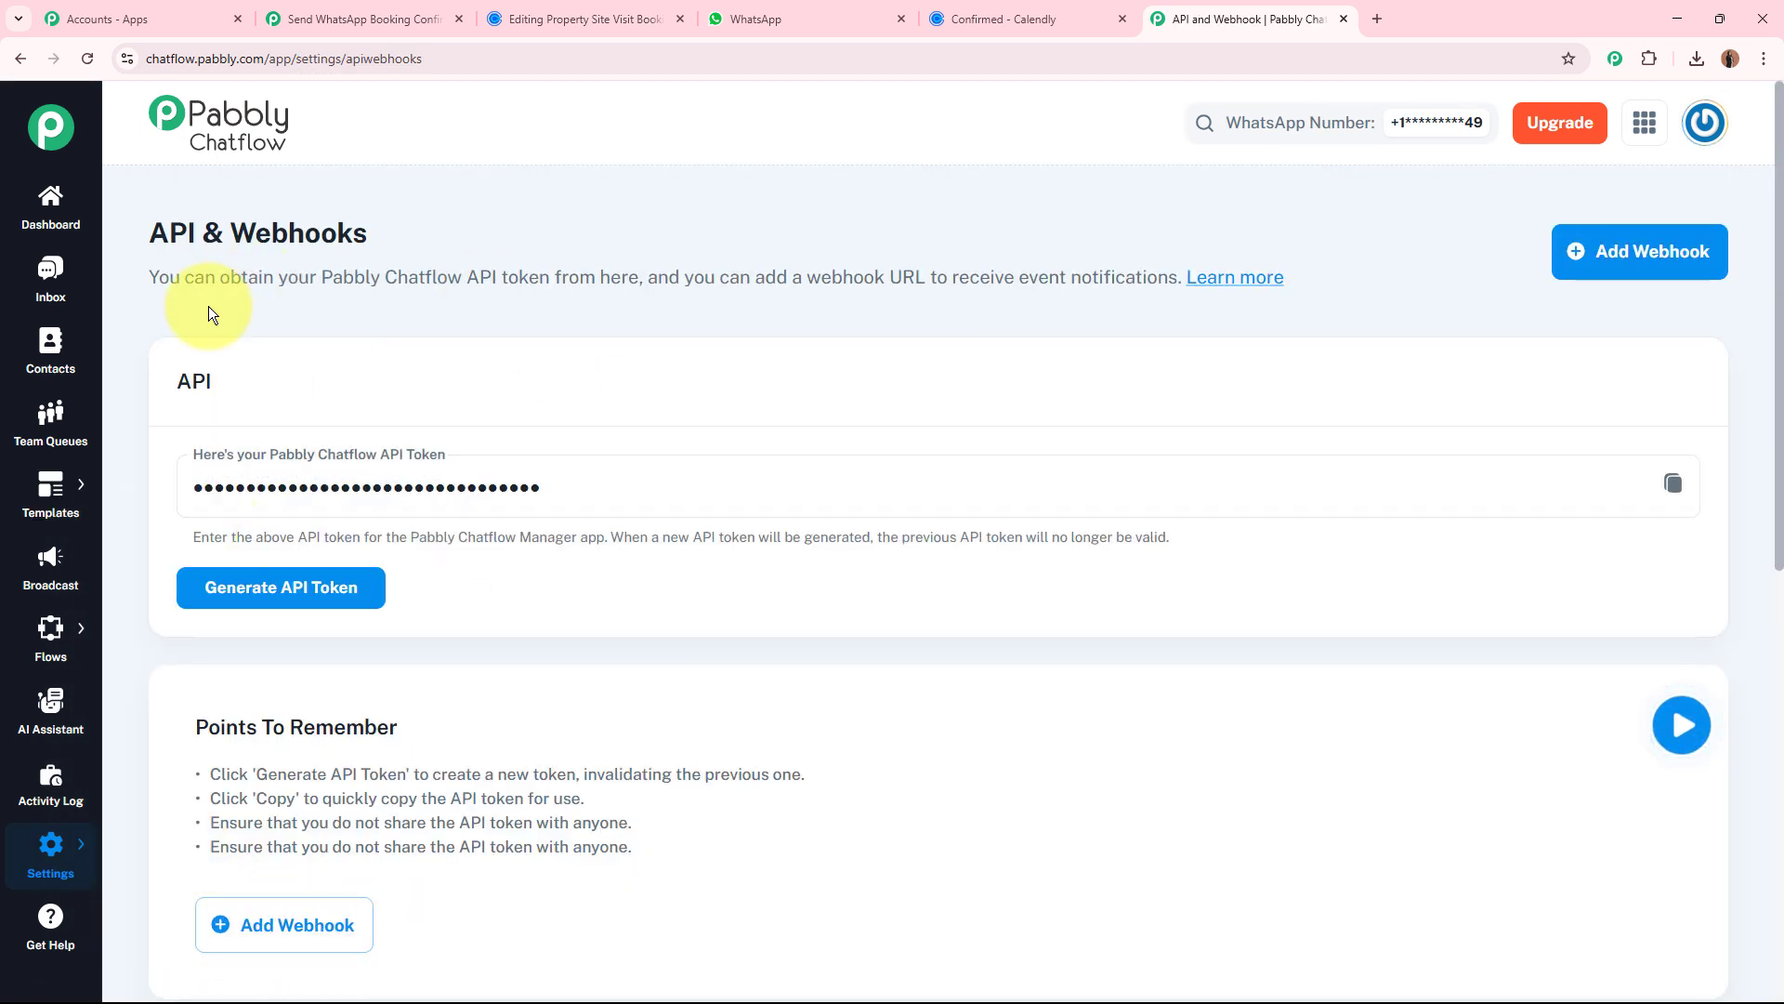
pyautogui.doubleClick(193, 381)
pyautogui.click(237, 594)
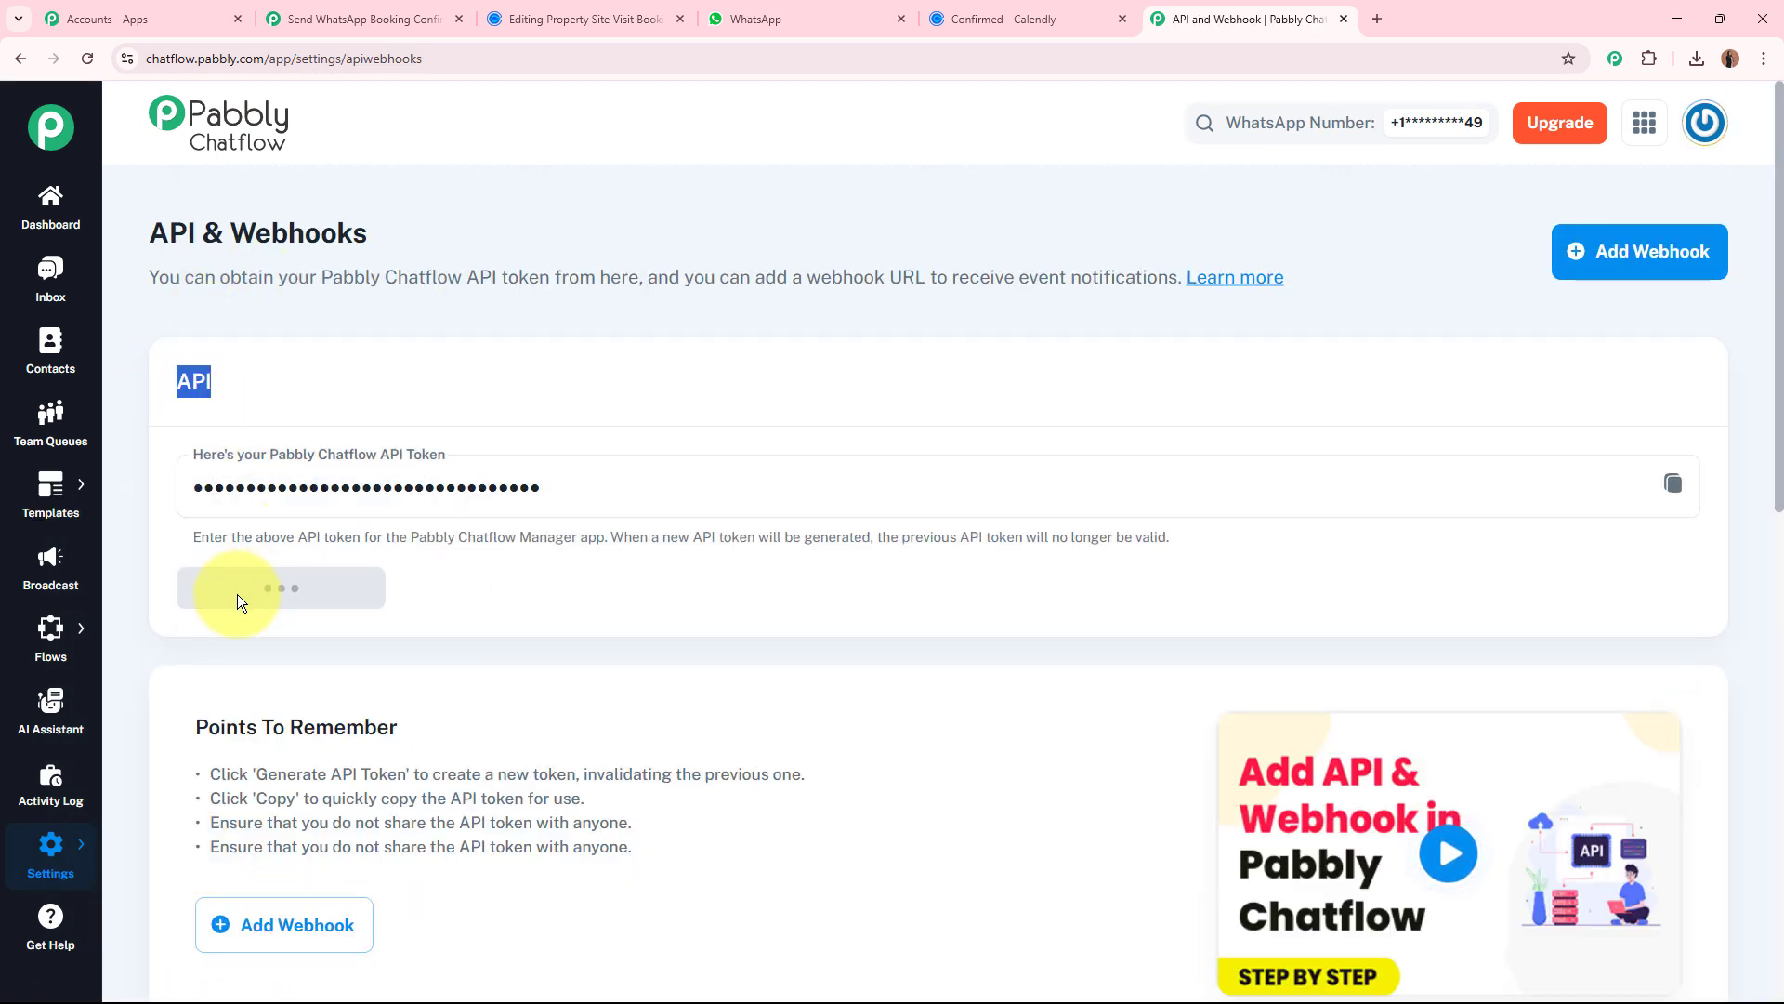
pyautogui.click(1672, 483)
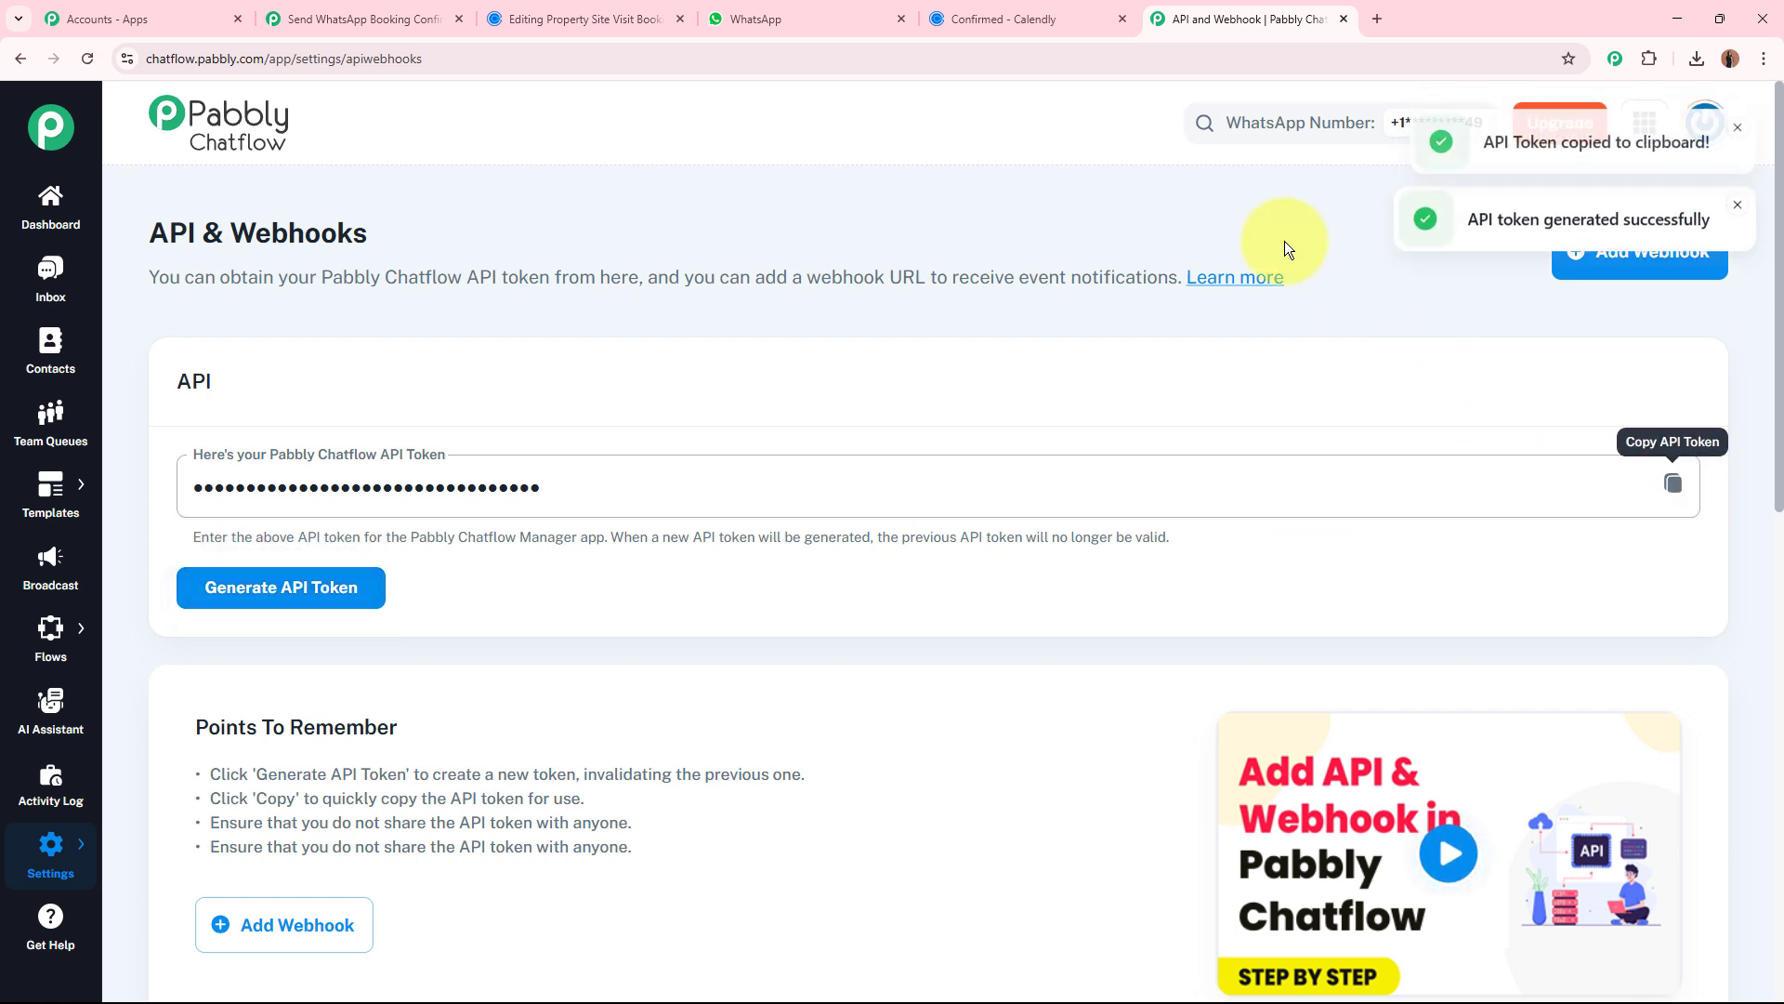
# Back in the Pabbly Connect workflow, paste the API token into the new Chatflow connection's Token field and save it.
pyautogui.click(363, 19)
pyautogui.click(1013, 610)
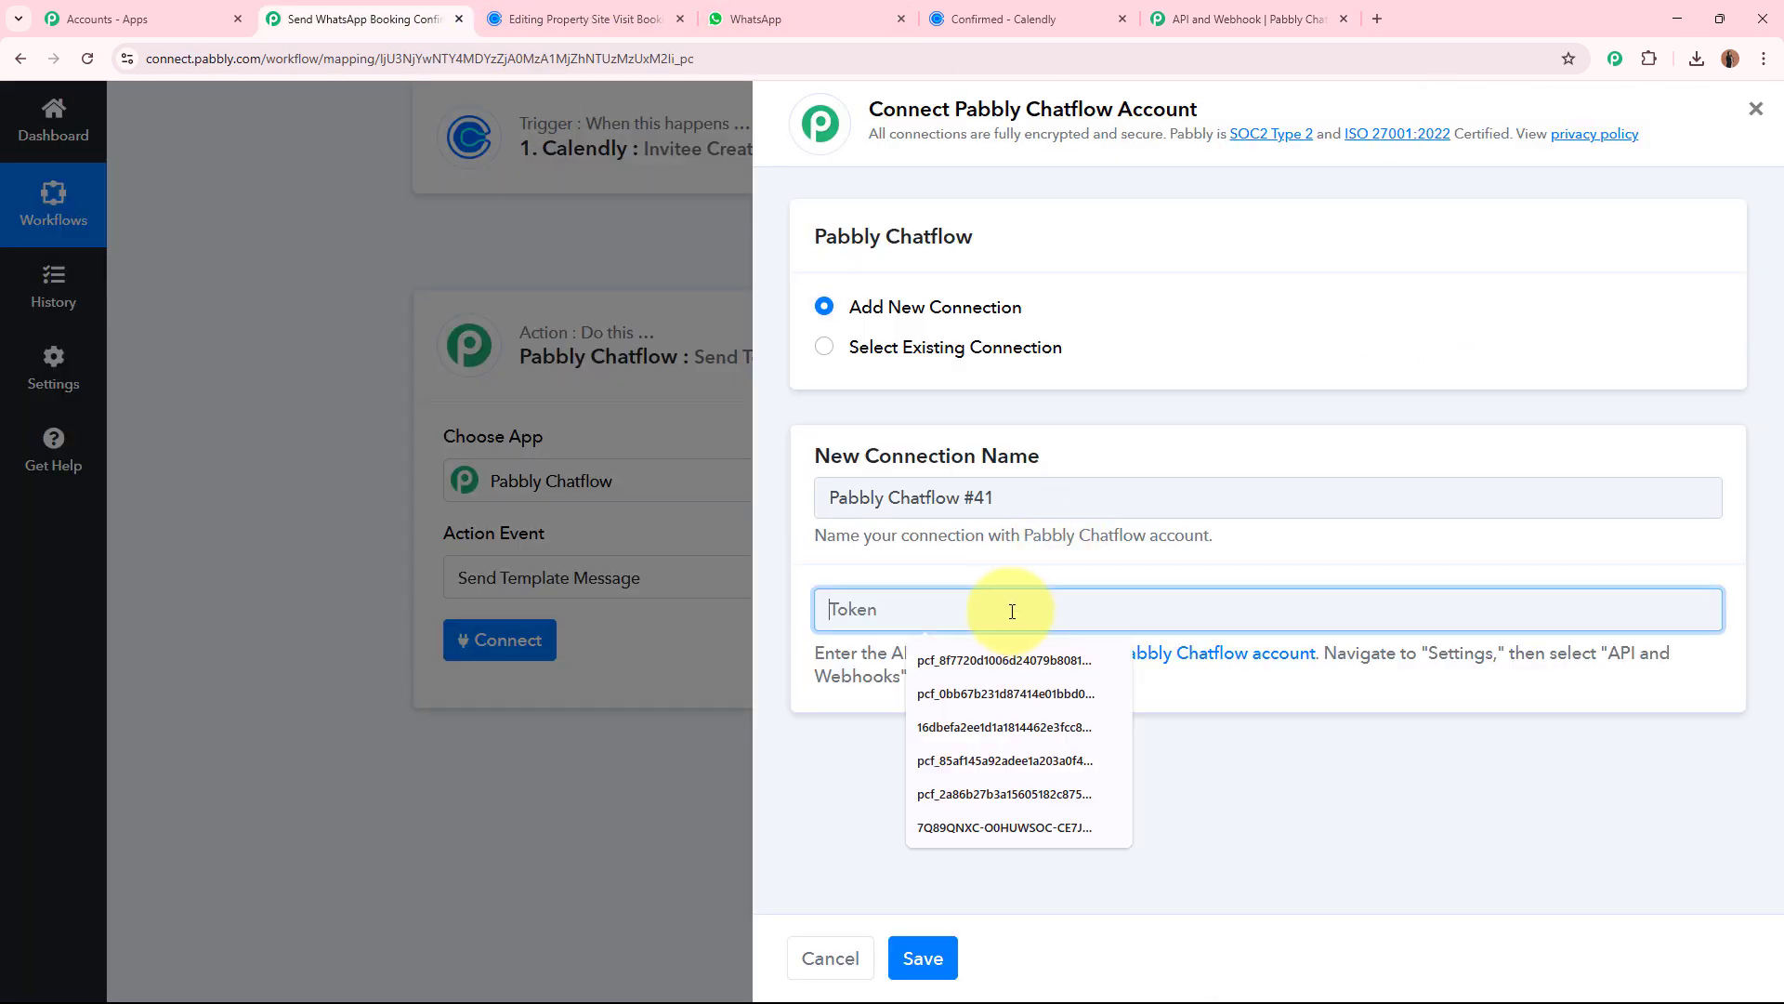
pyautogui.hotkey('ctrl', 'v')
pyautogui.click(923, 963)
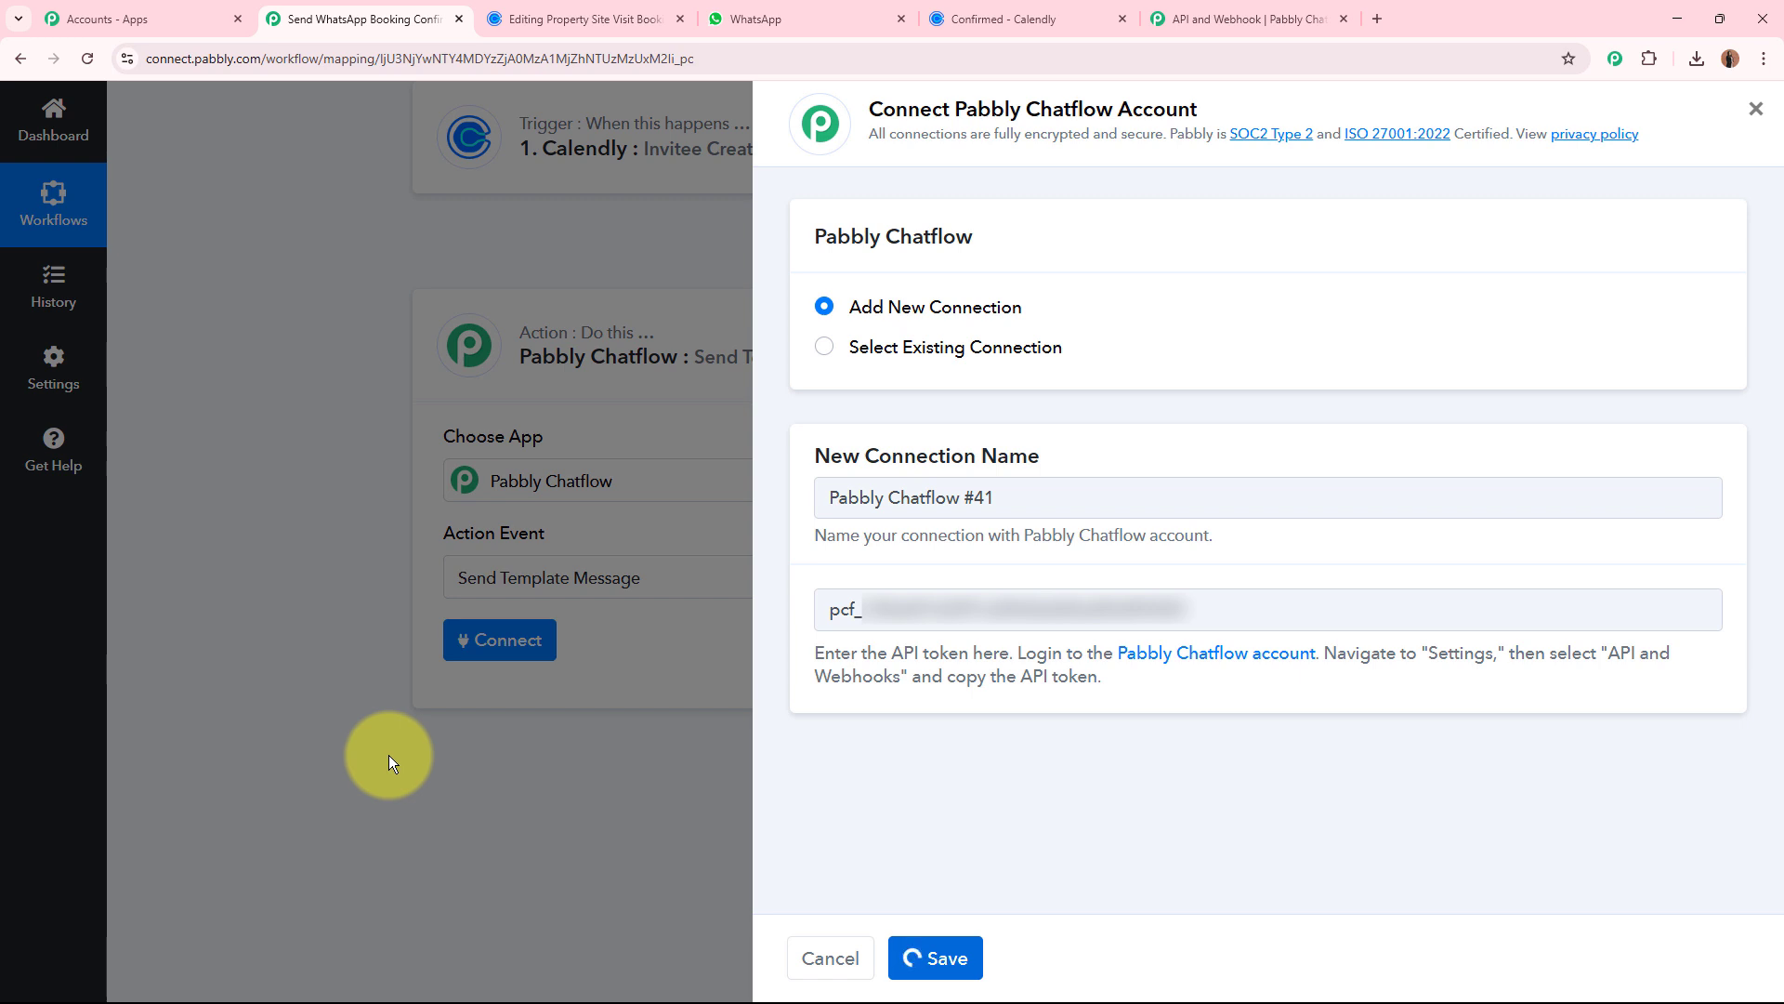
# Review the action's Recipient Mobile Number field and check the Calendly booking confirmation page.
pyautogui.scroll(-5, 361, 481)
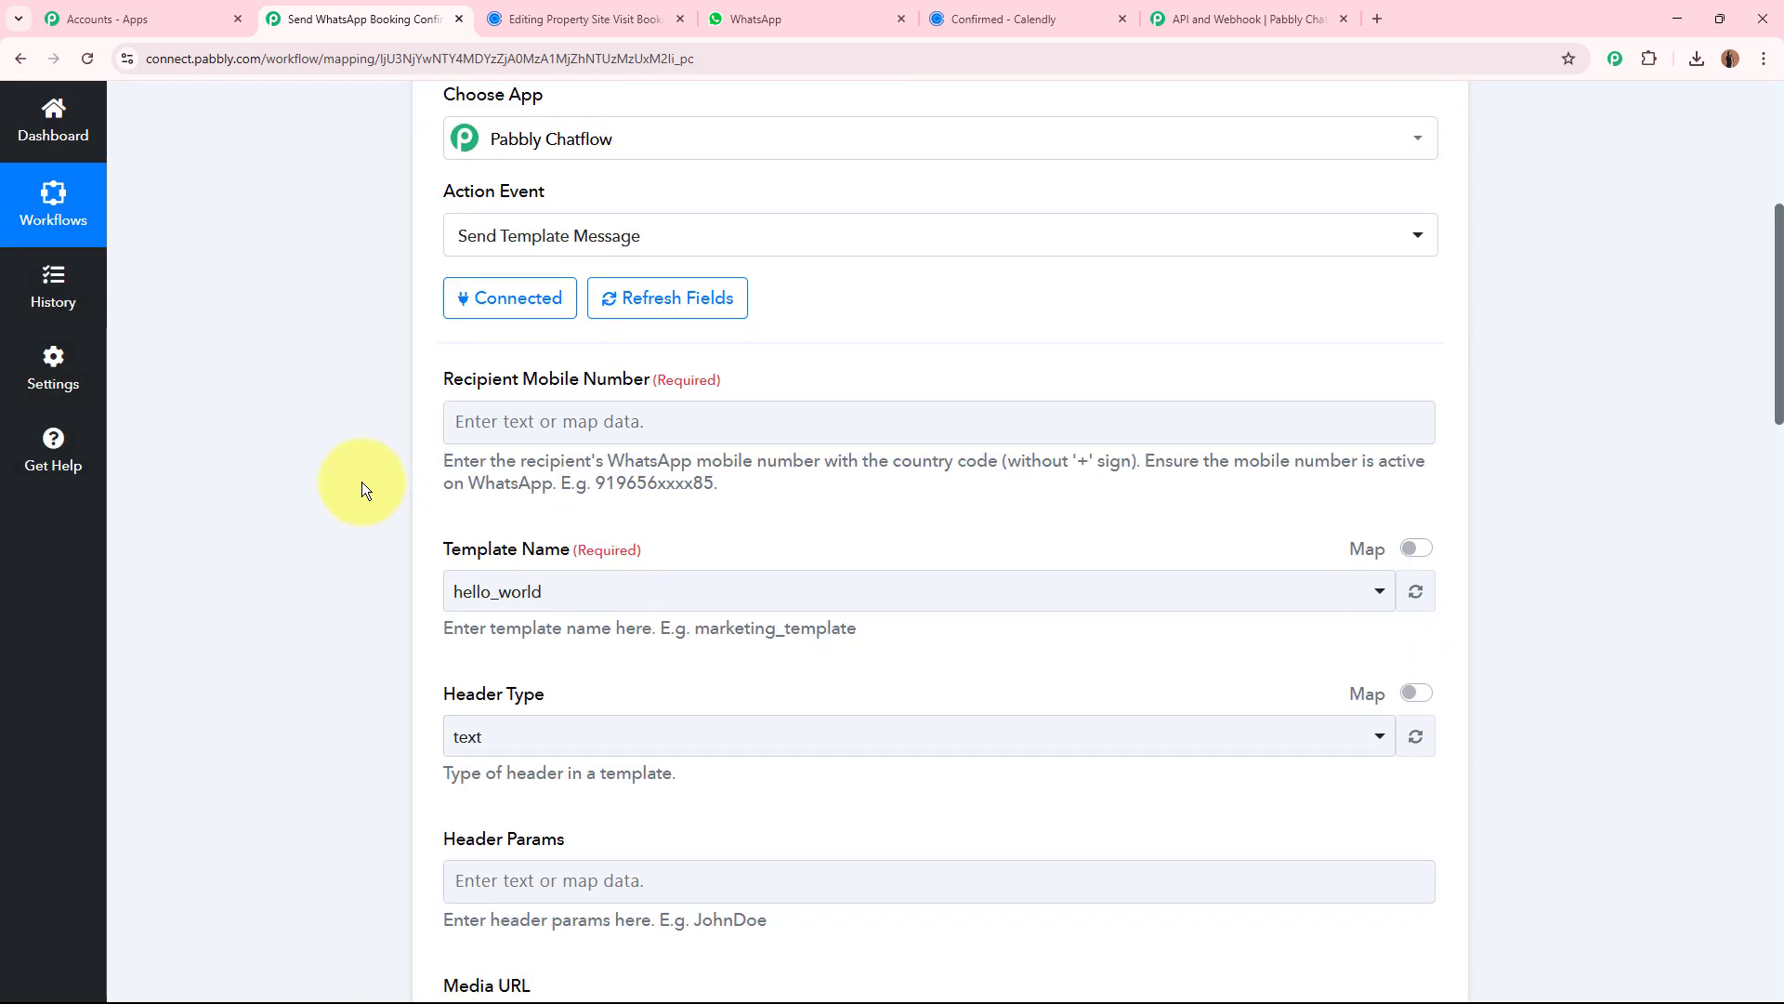
pyautogui.moveTo(434, 230); pyautogui.dragTo(778, 230)
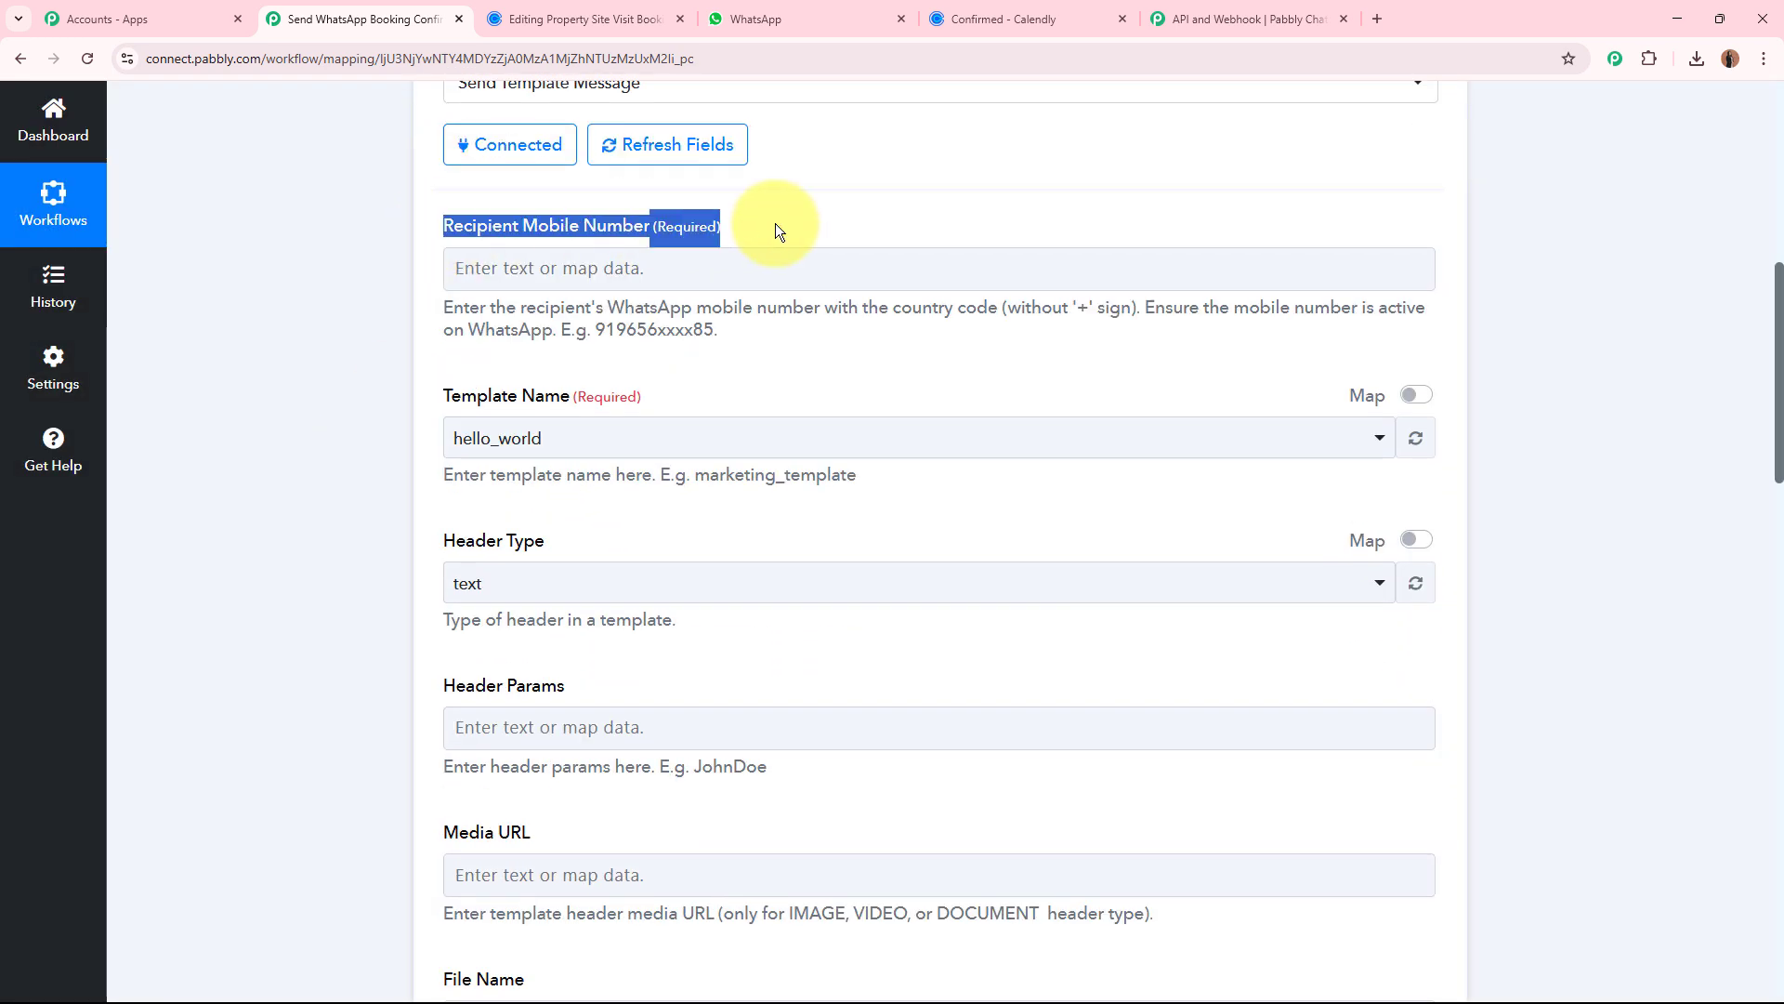
pyautogui.click(297, 282)
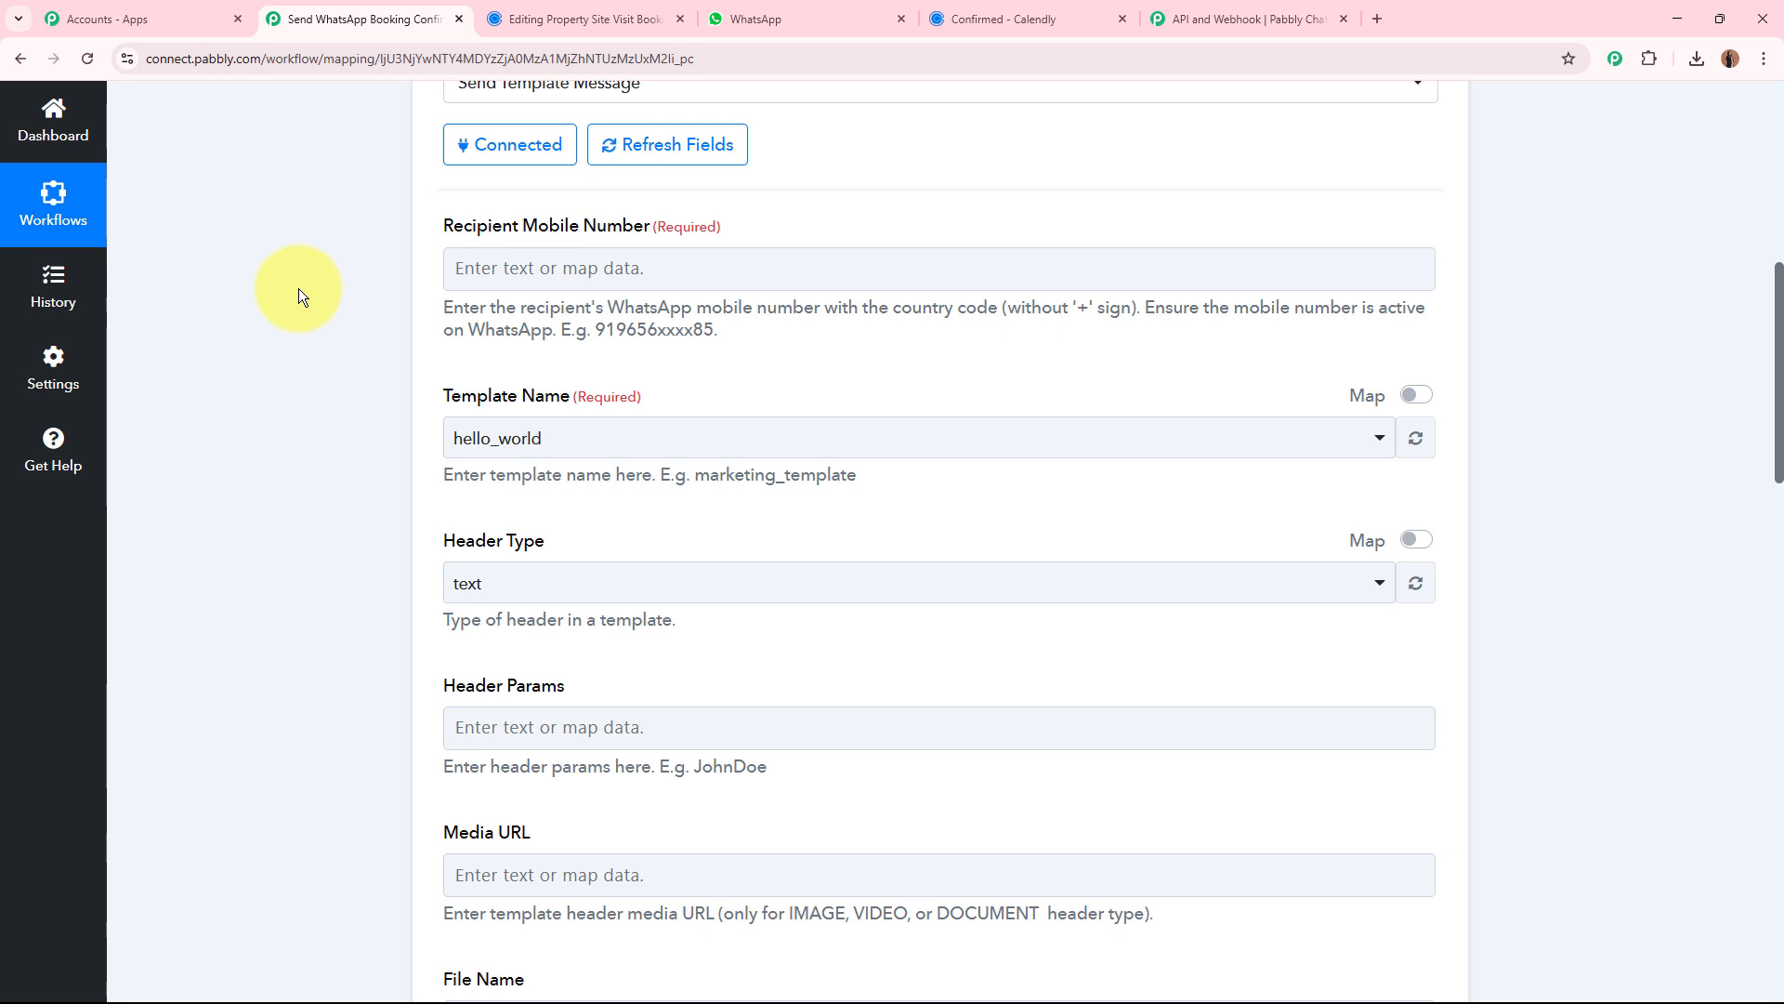
pyautogui.click(1017, 9)
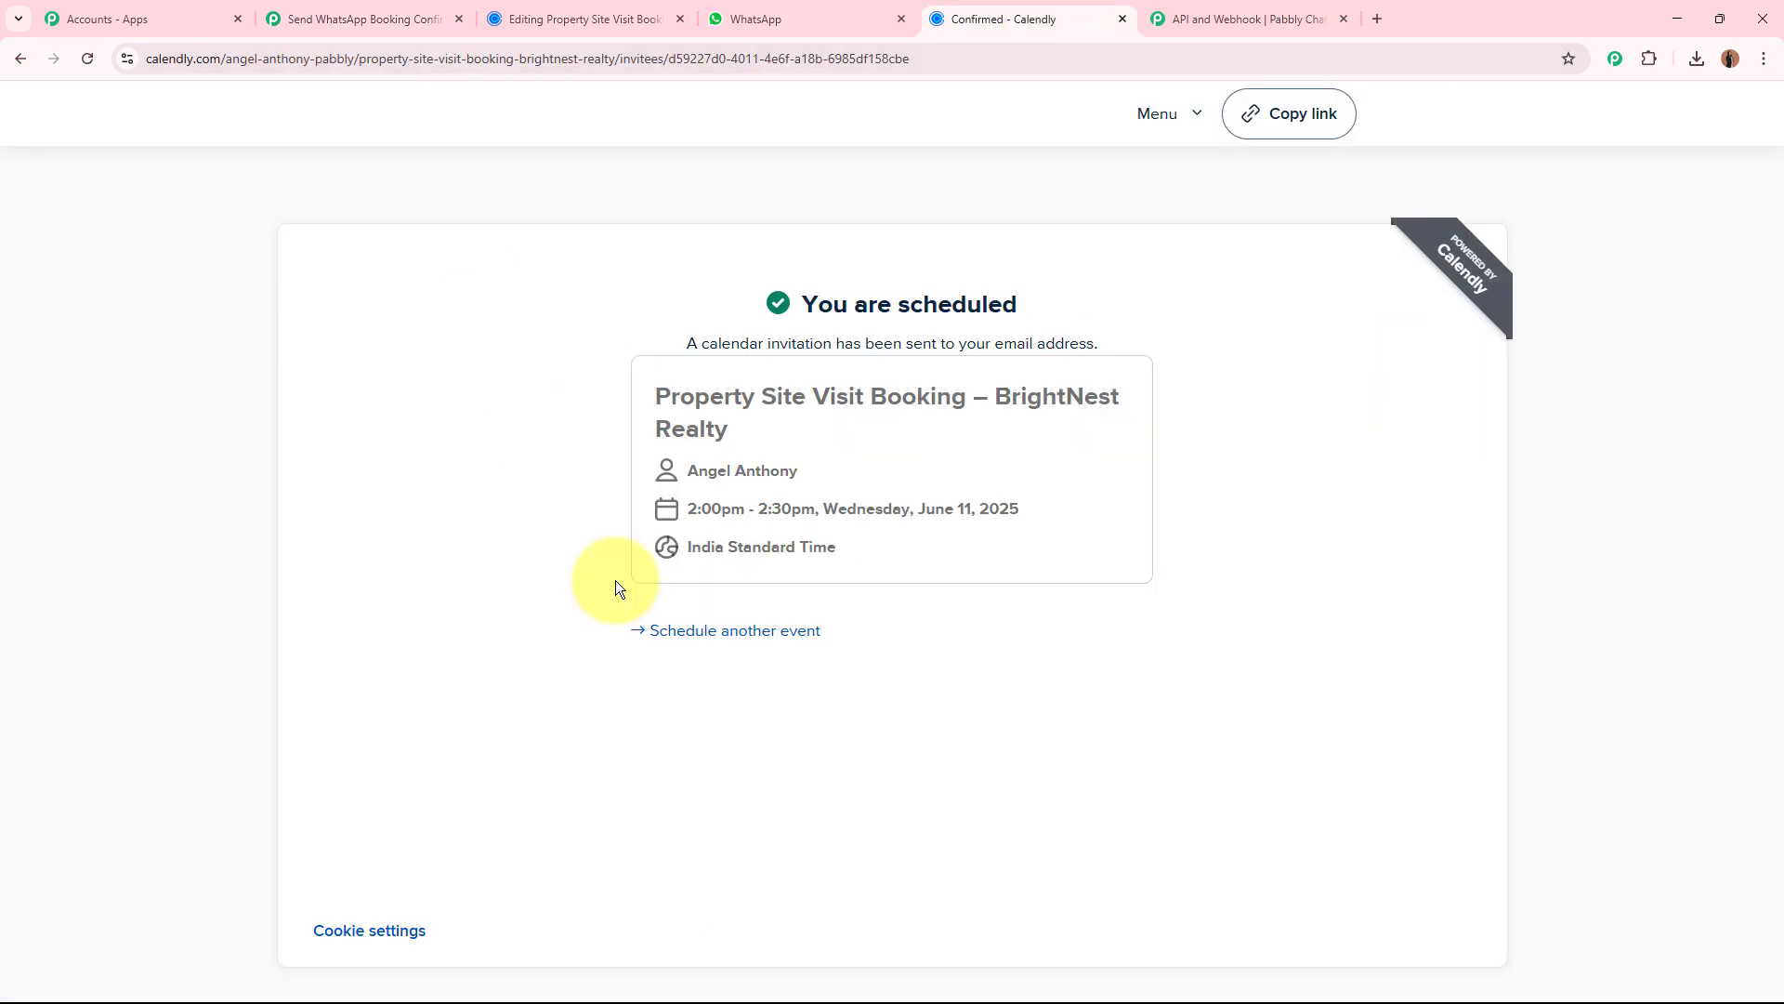
pyautogui.click(383, 28)
# Map the Recipient Mobile Number to Questions And Answers 0 Answer from the Calendly Invitee Created trigger data.
pyautogui.click(565, 288)
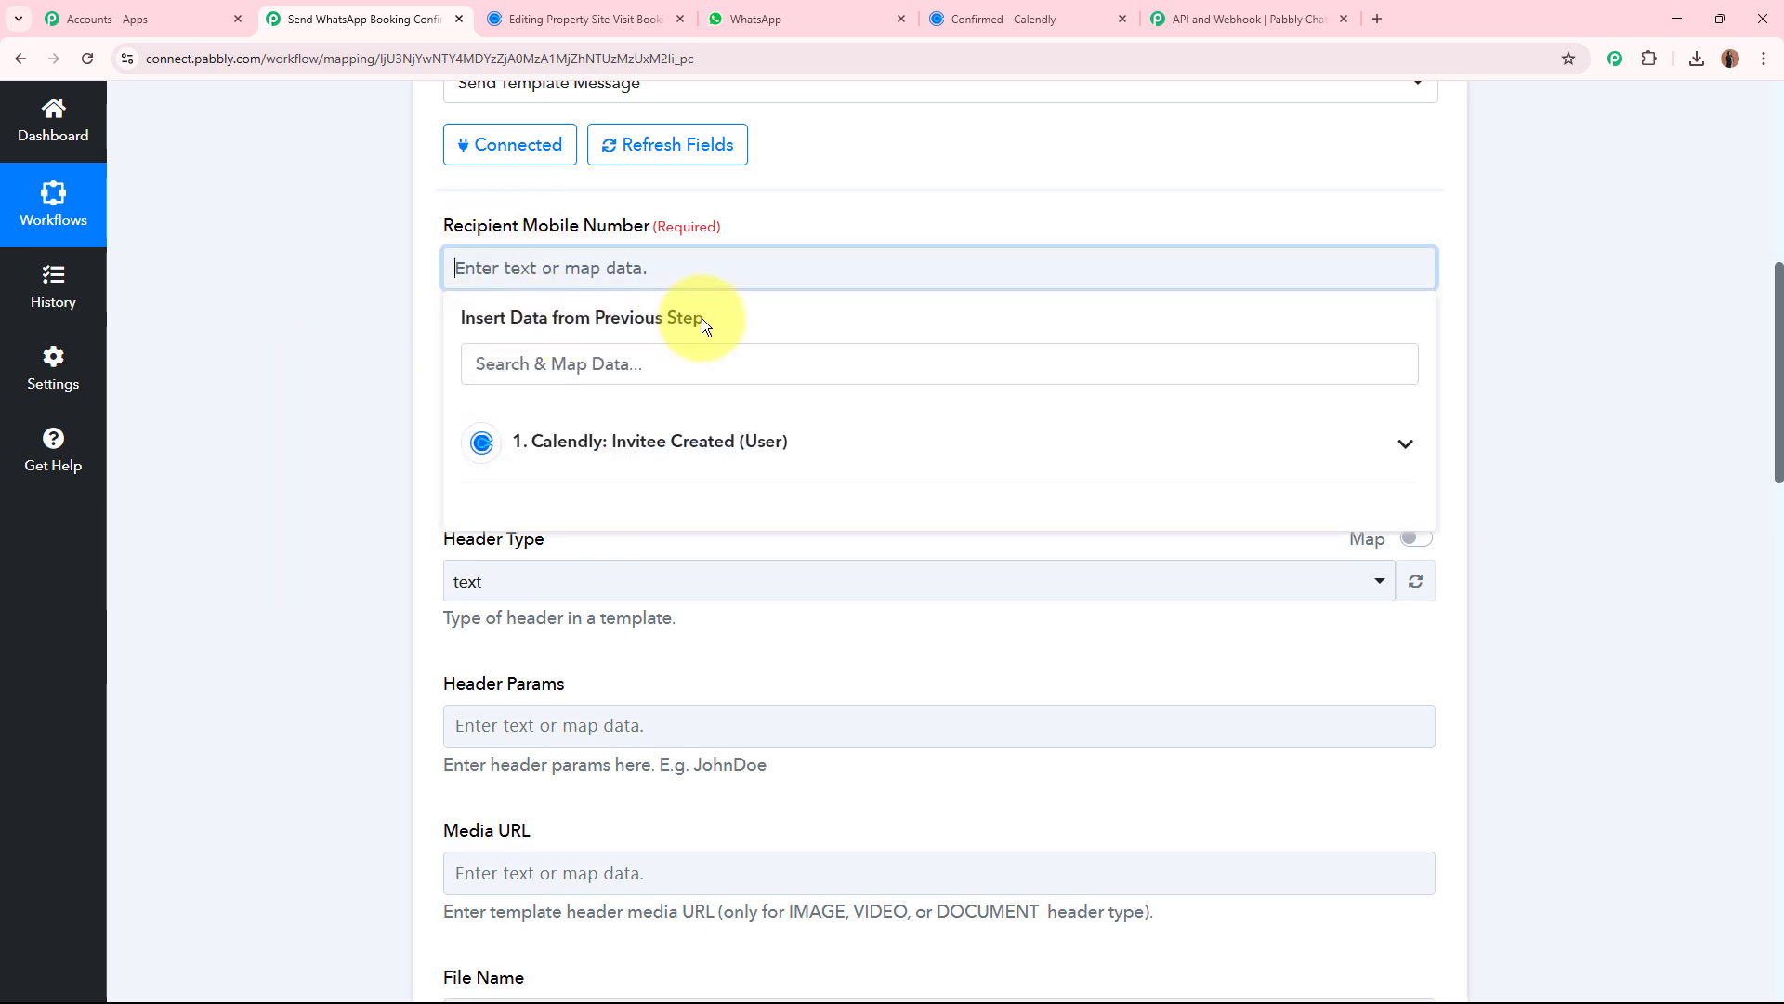
pyautogui.scroll(8, 272, 379)
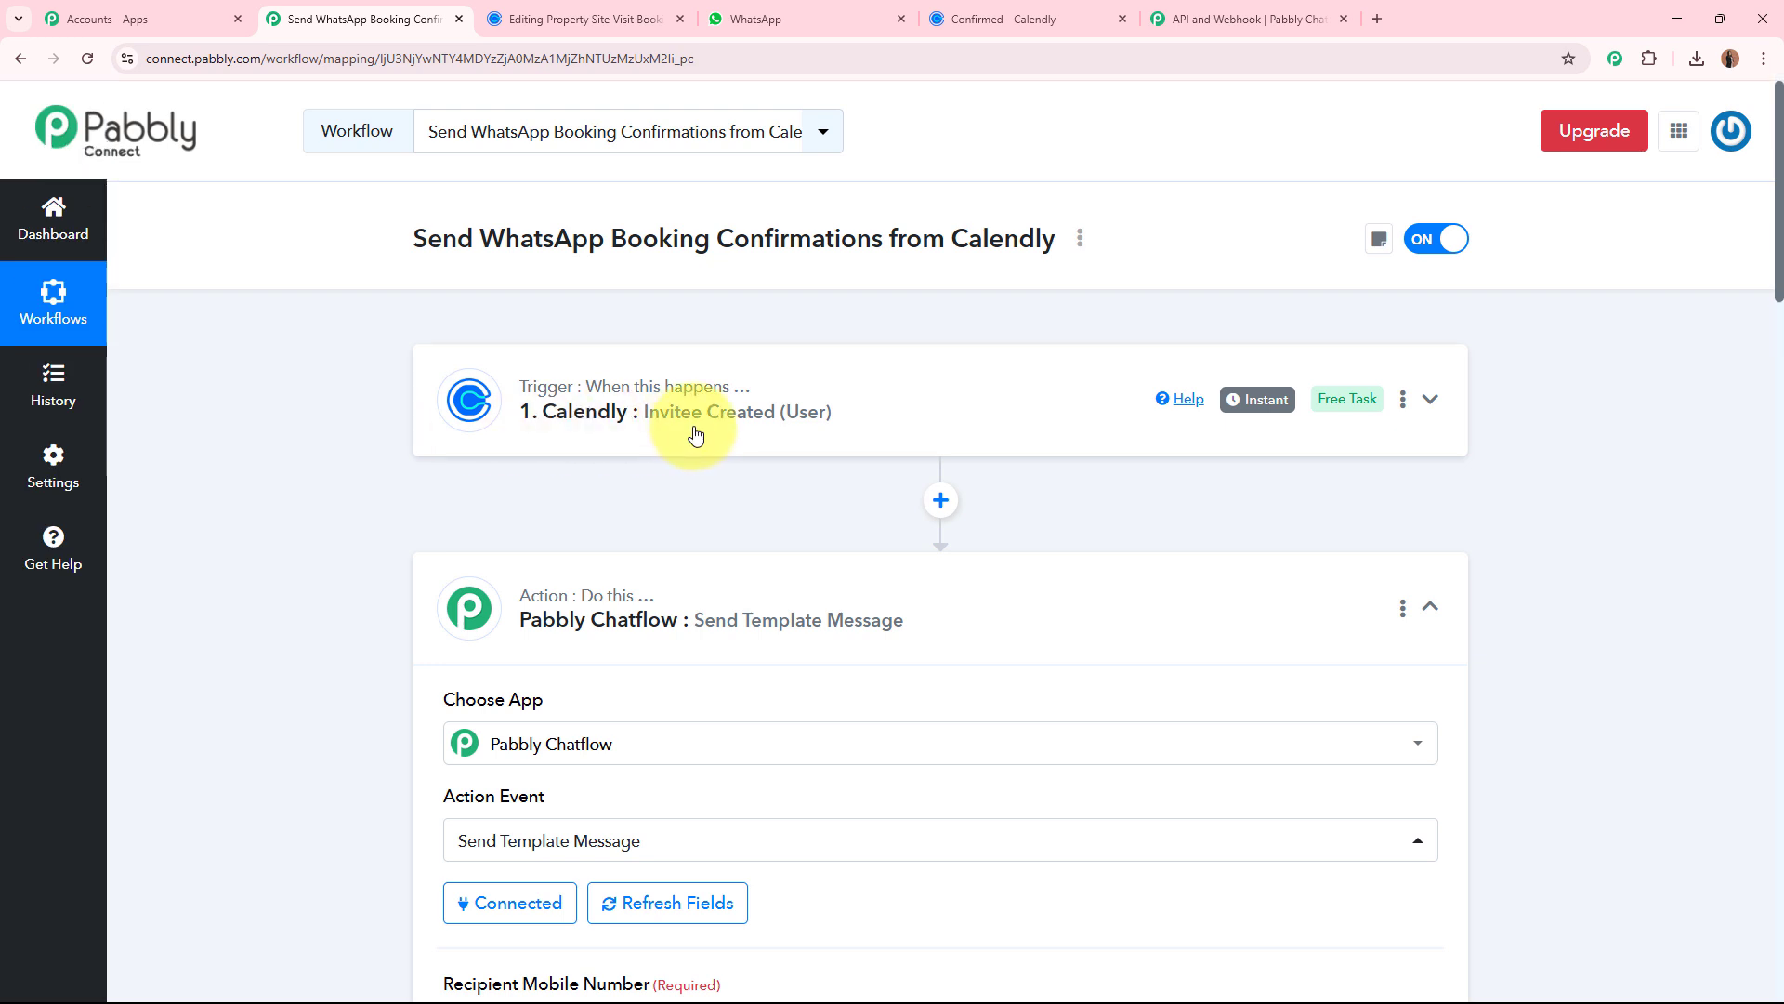
pyautogui.scroll(-8, 807, 436)
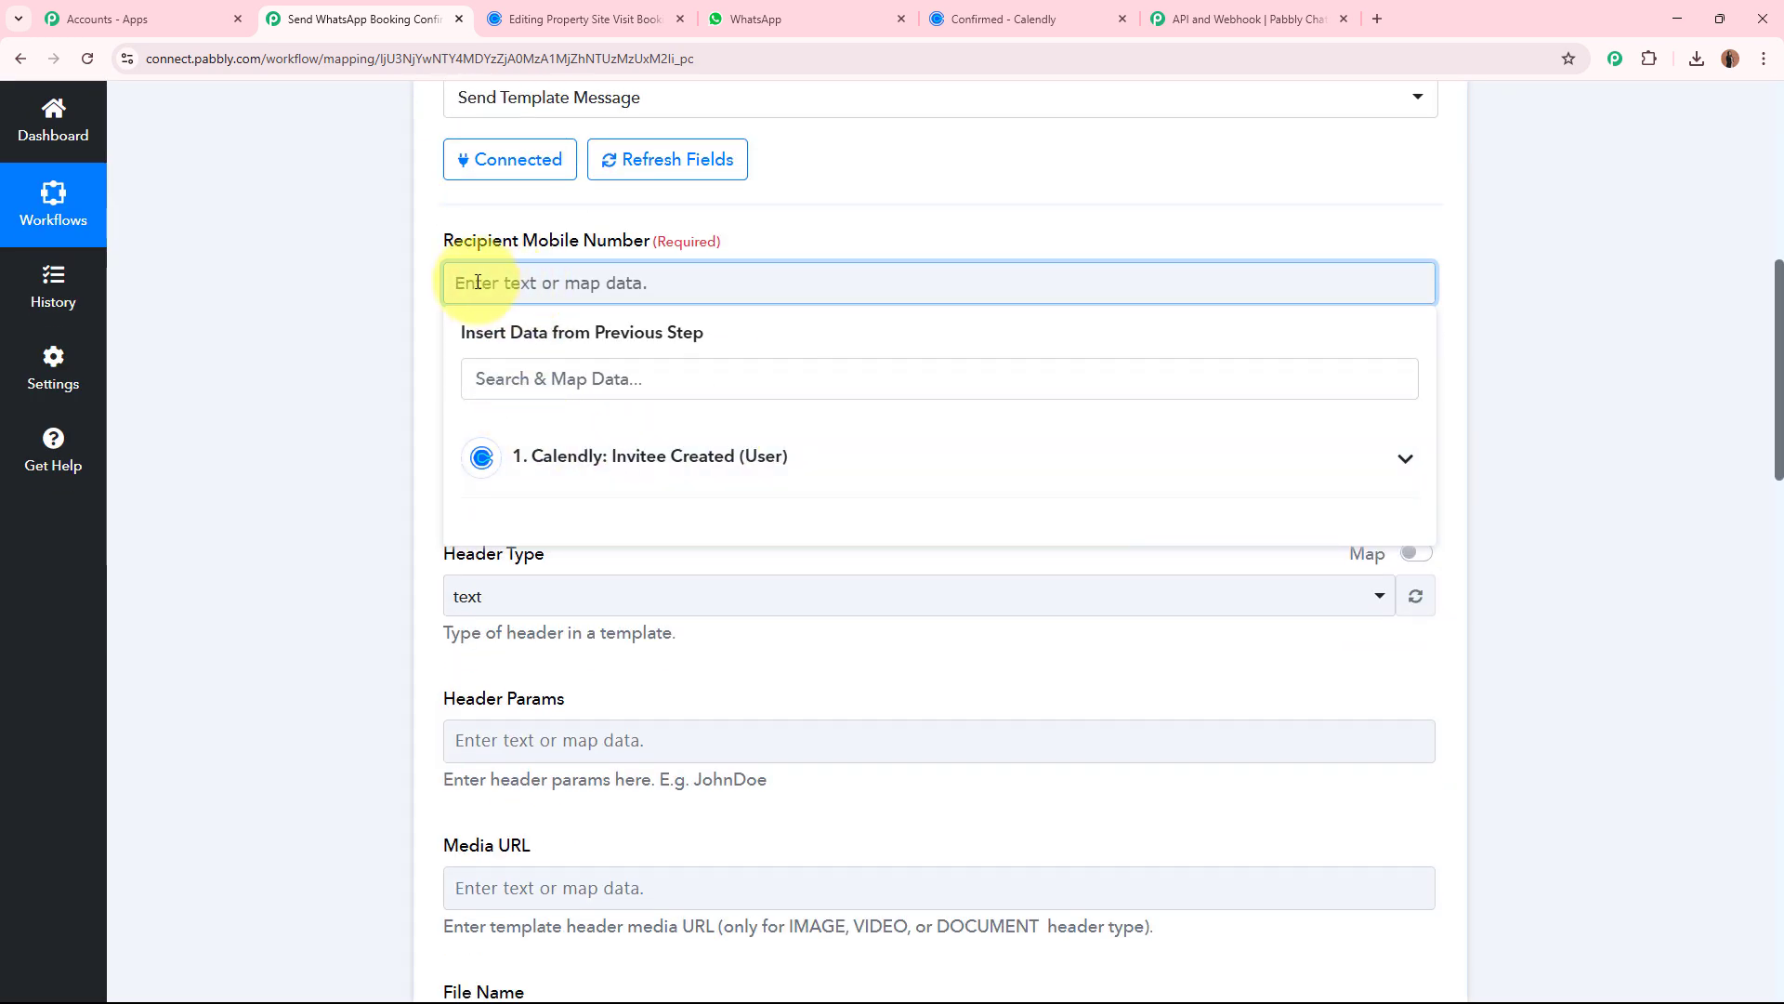
pyautogui.click(584, 452)
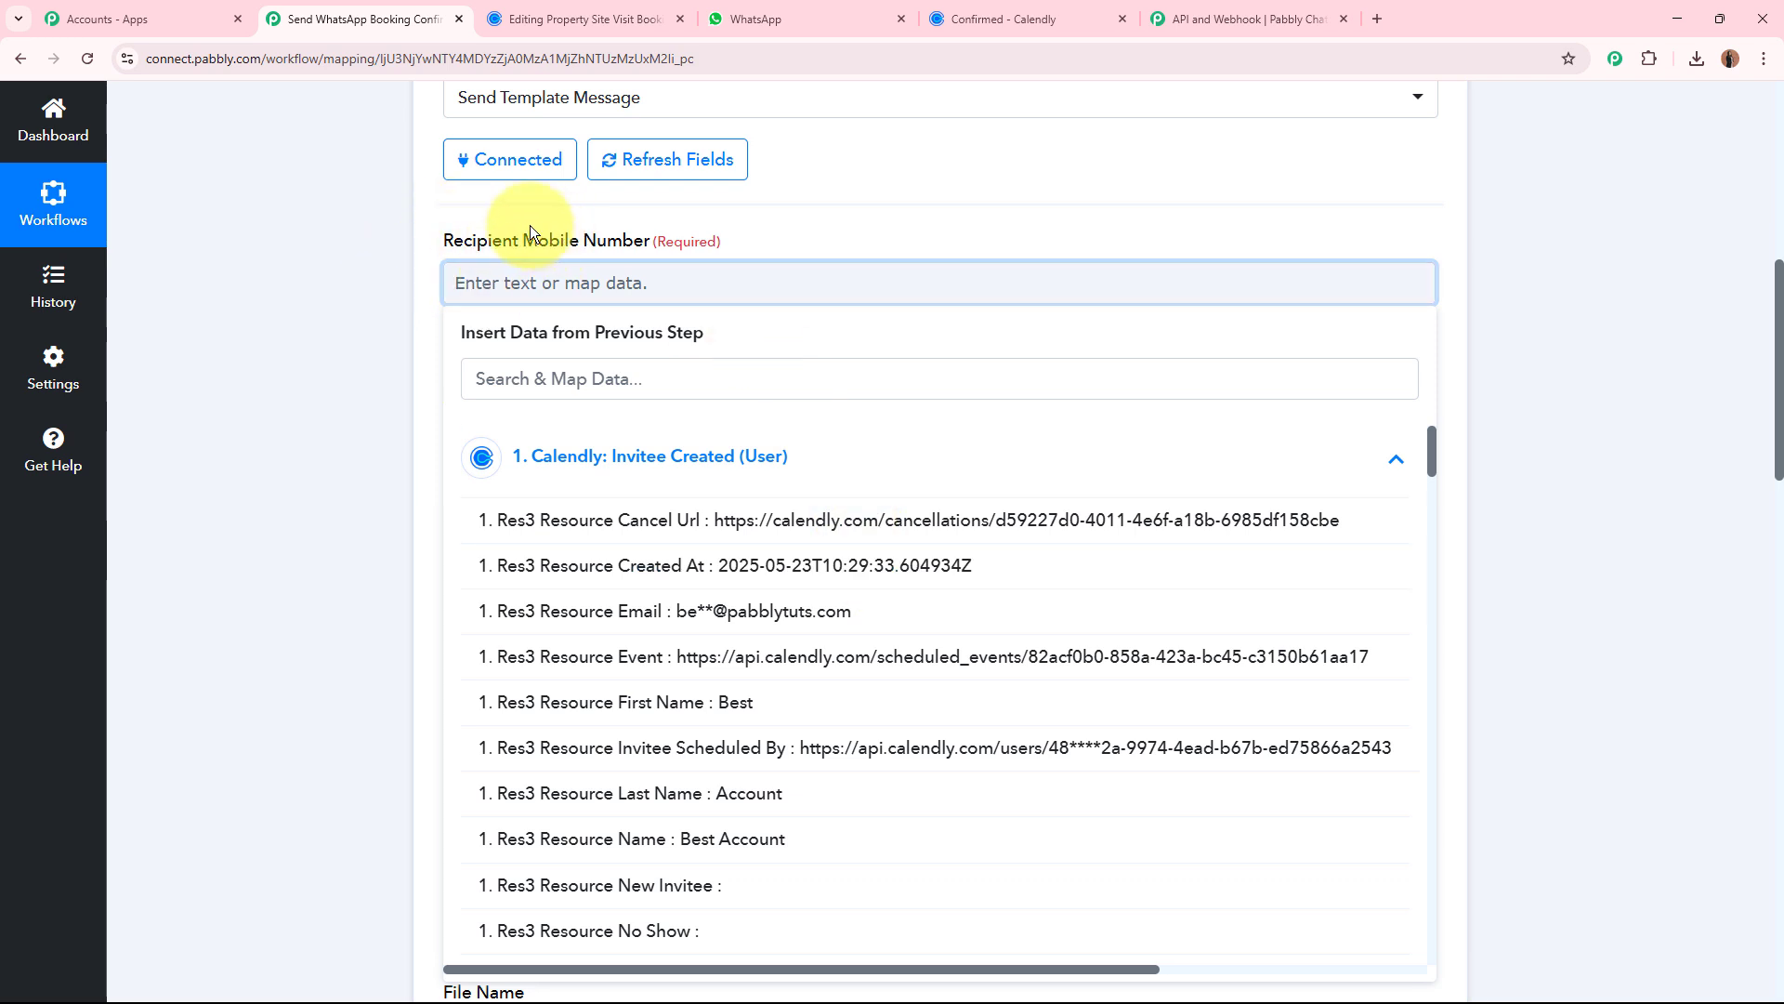
pyautogui.click(706, 369)
pyautogui.scroll(-2, 865, 643)
pyautogui.scroll(-4, 865, 647)
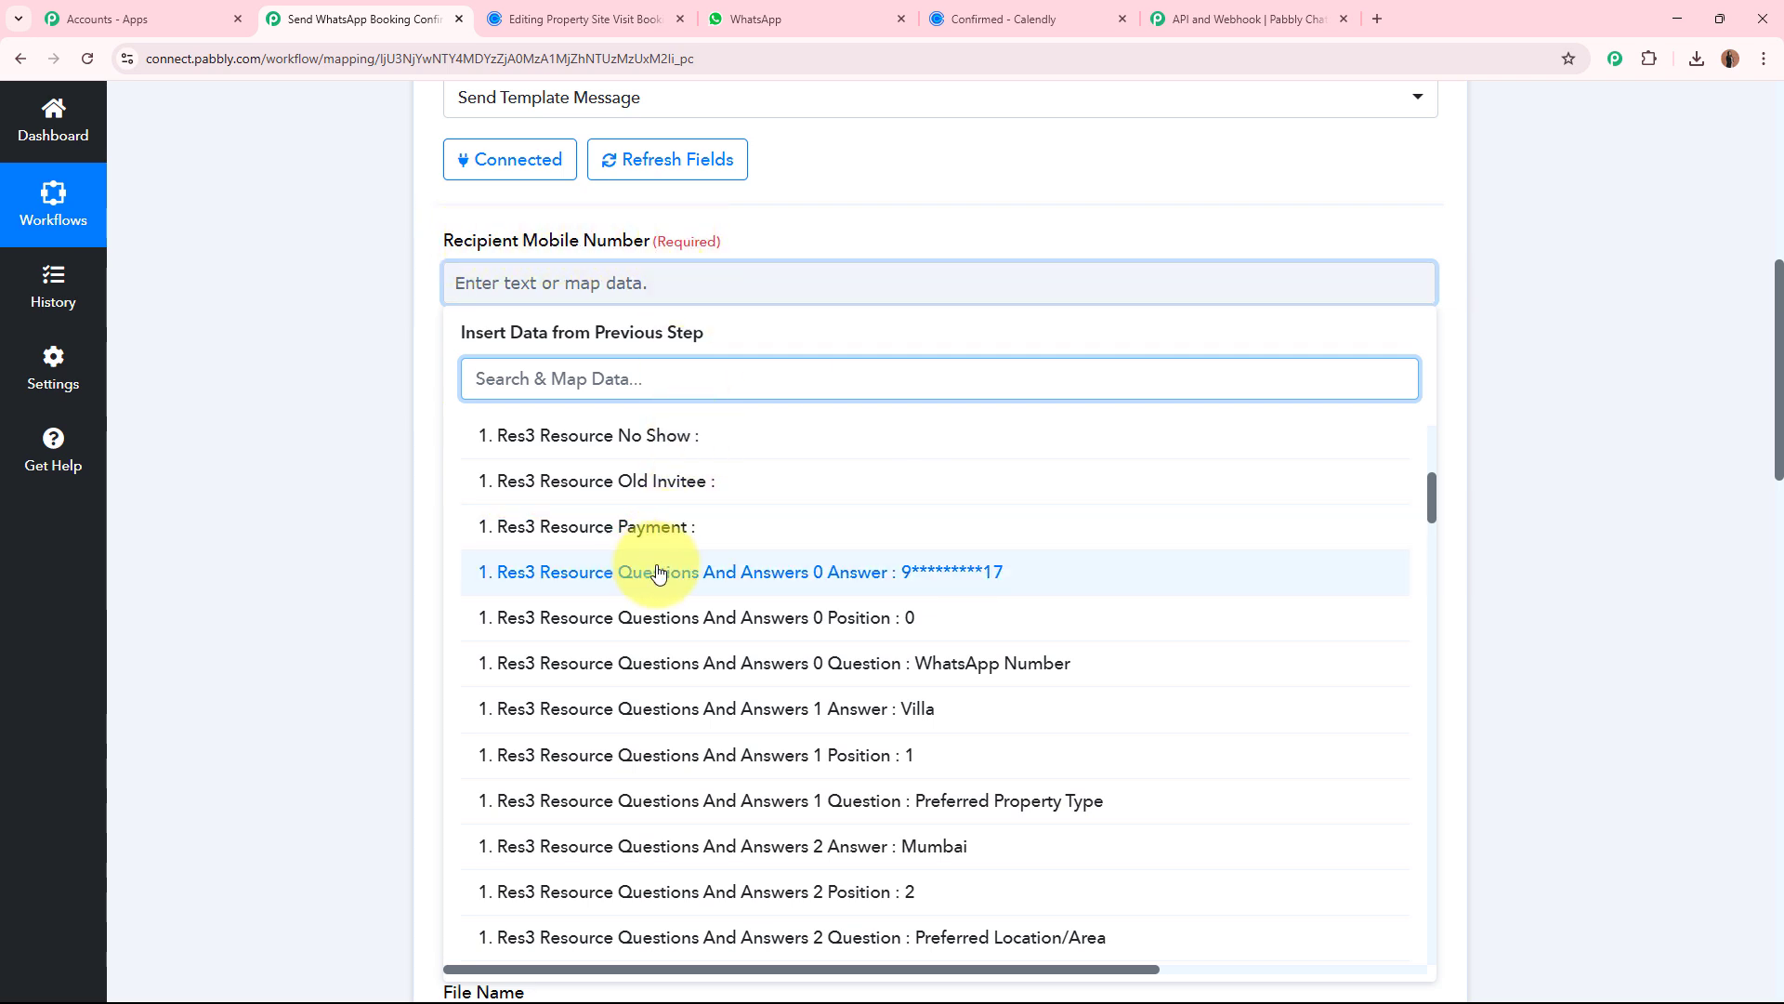
pyautogui.click(967, 583)
pyautogui.click(215, 366)
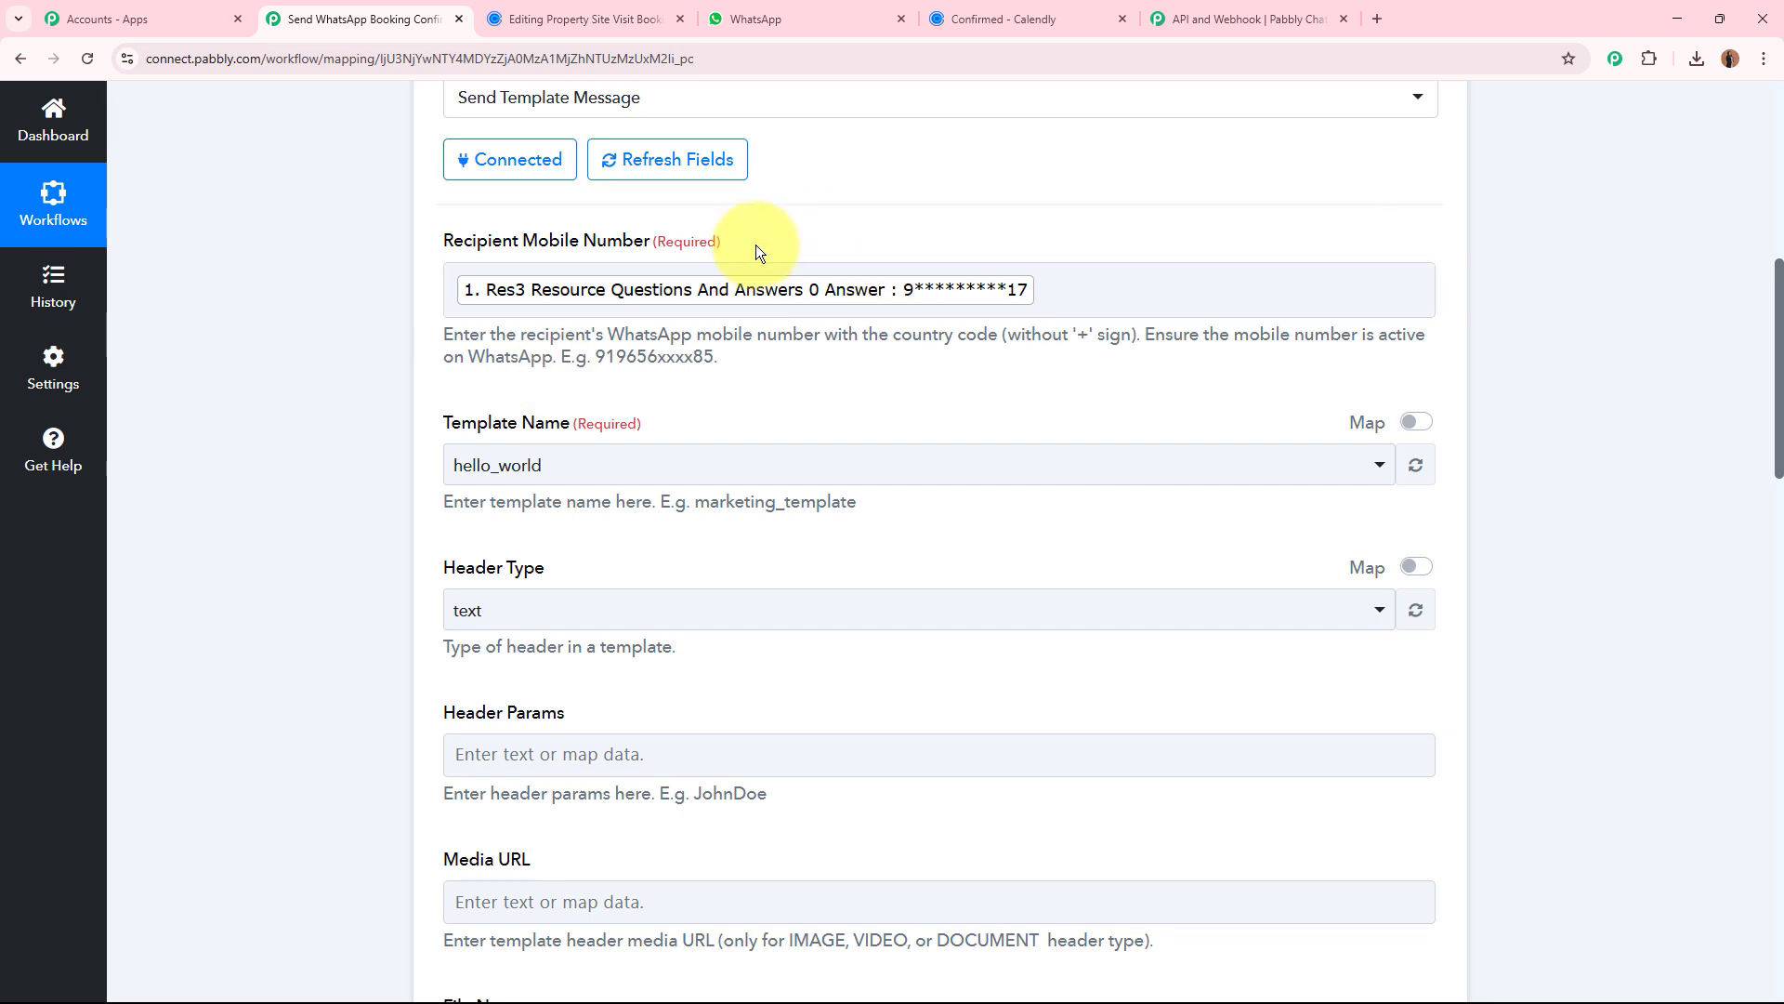
pyautogui.click(622, 292)
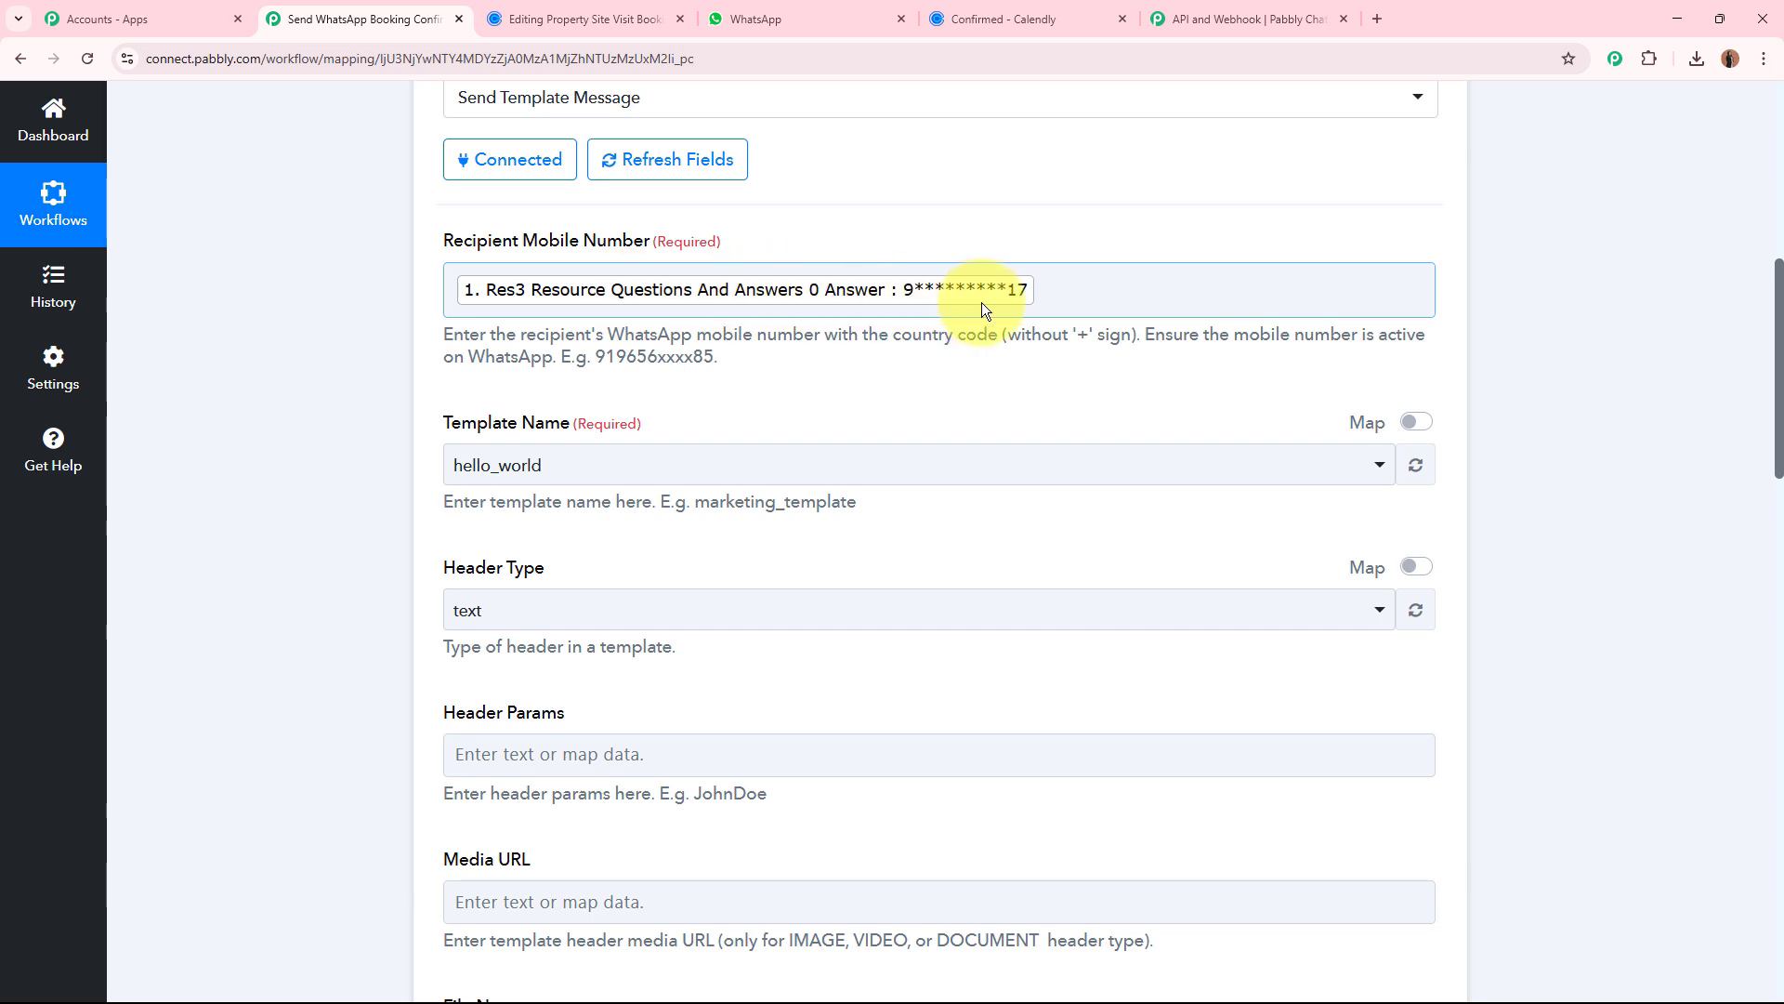
pyautogui.scroll(8, 981, 302)
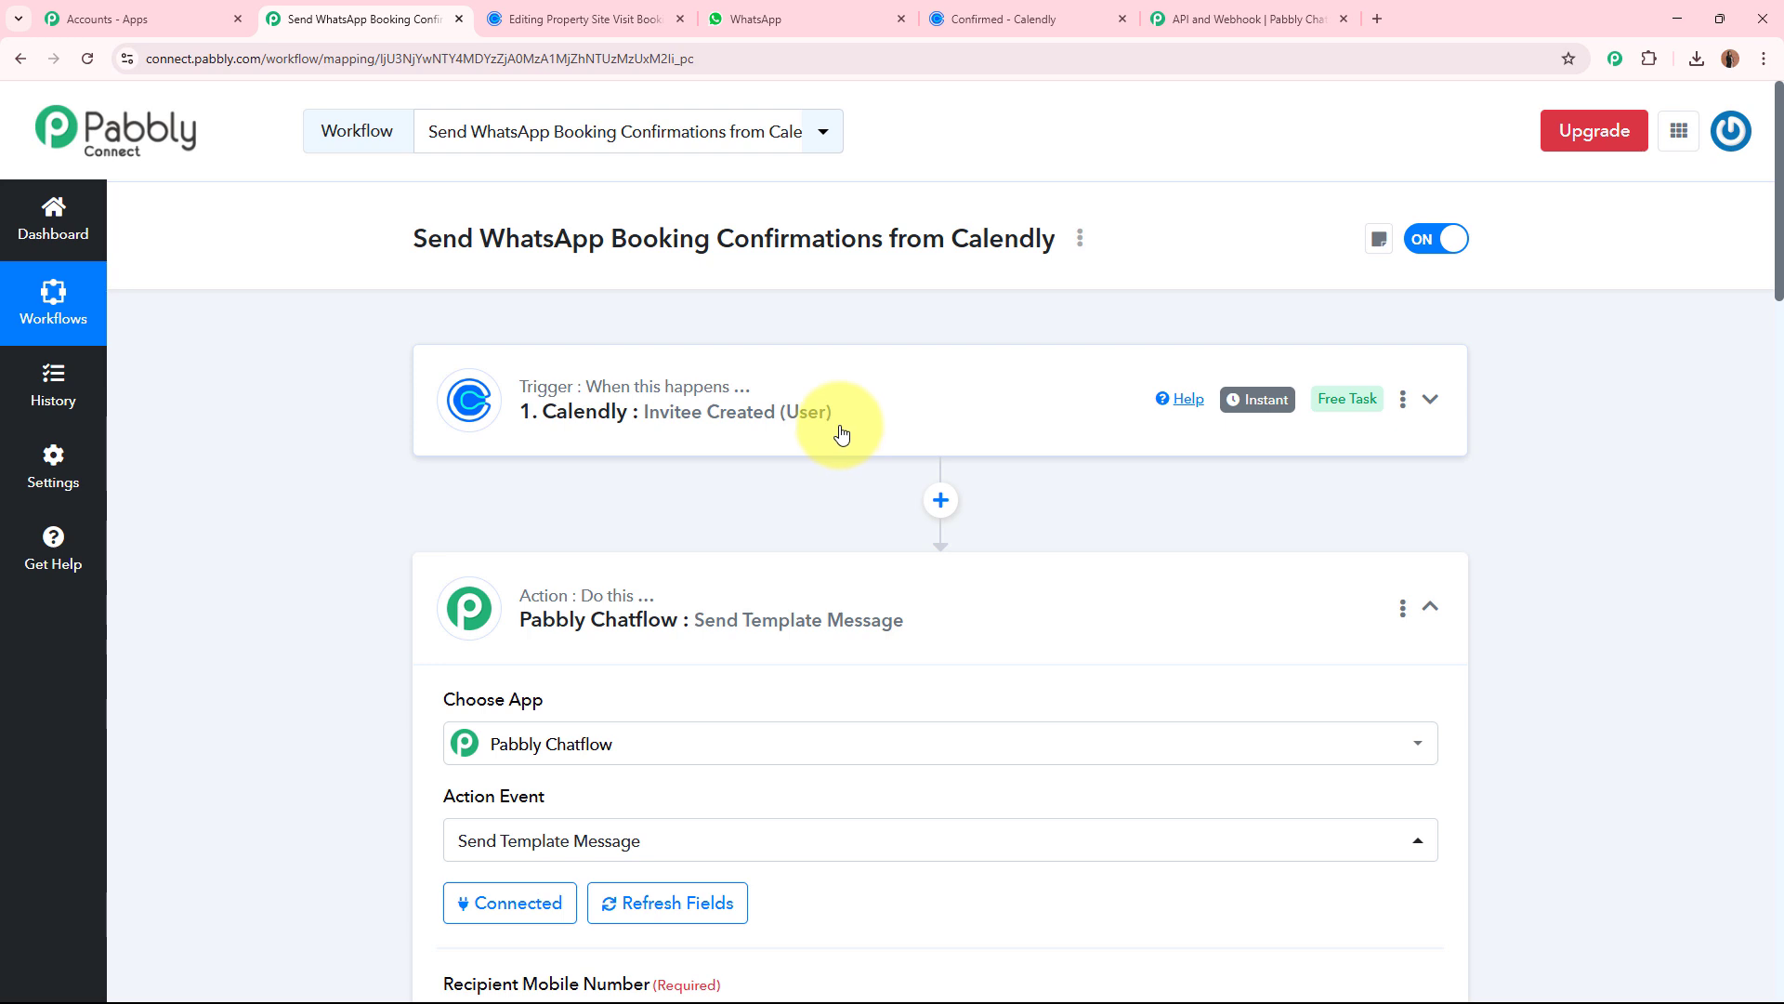
pyautogui.scroll(-8, 841, 433)
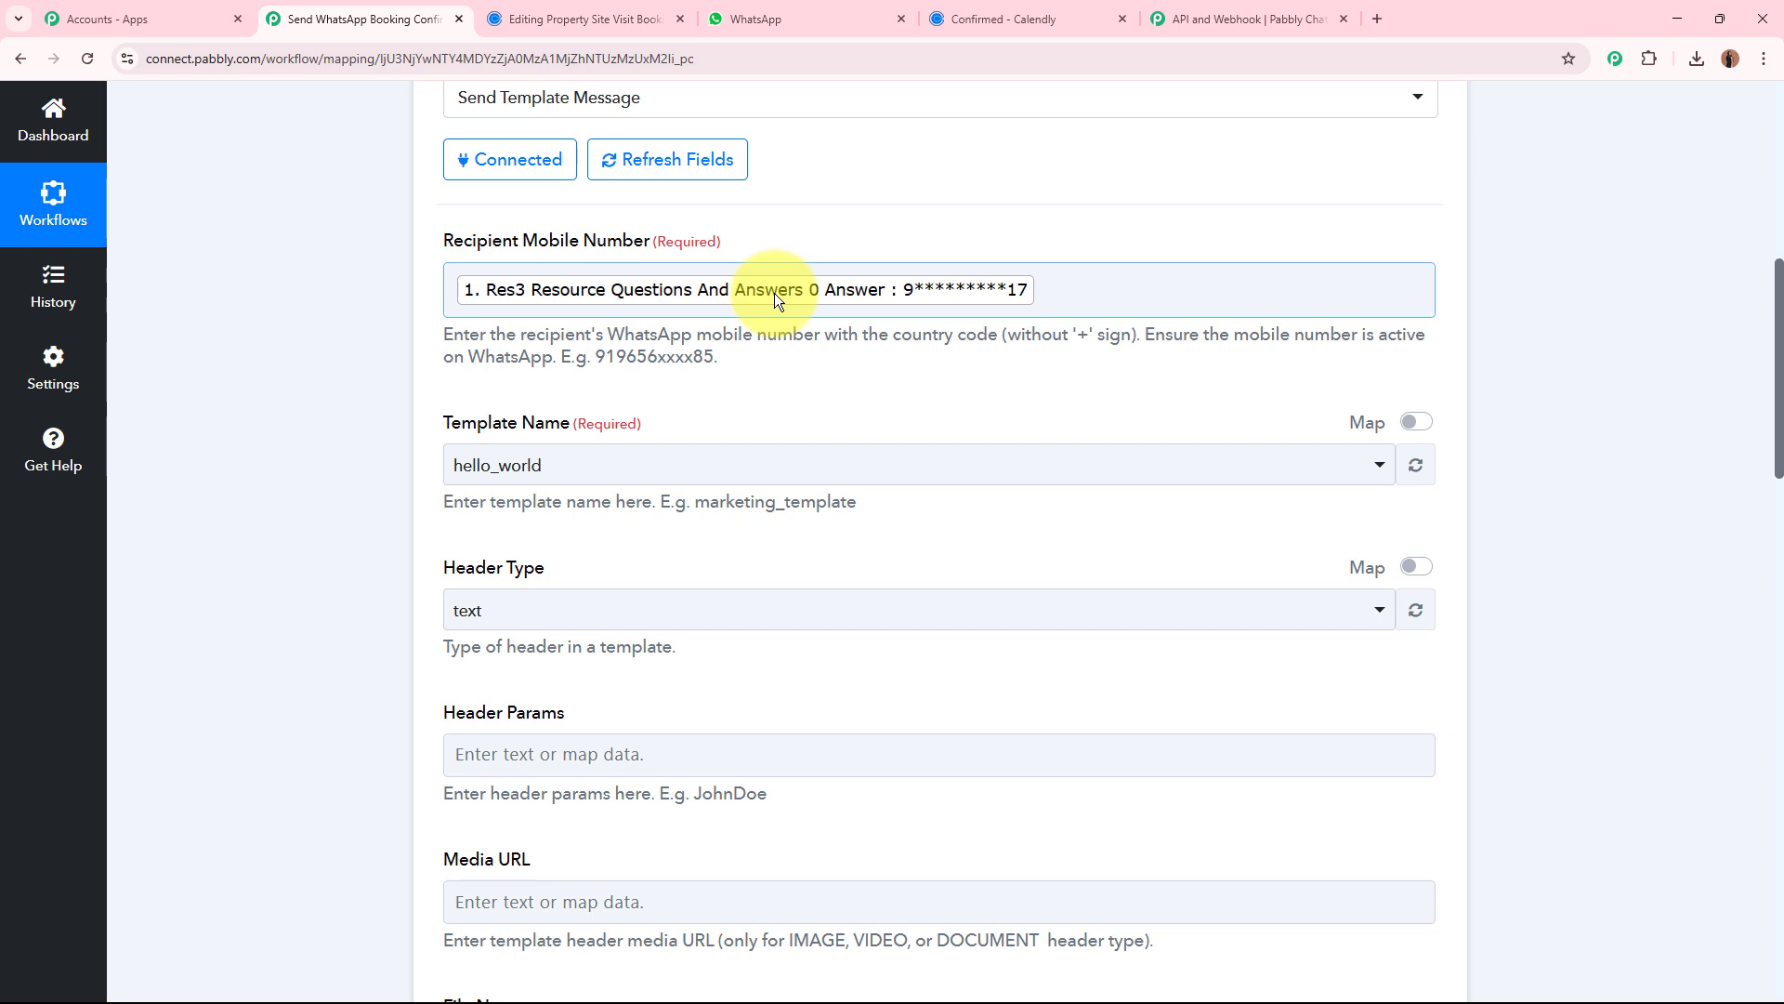
# Open Pabbly Chatflow's templates list and preview the booking_confirmation_message template to check its name for the Template Name field.
pyautogui.moveTo(408, 426); pyautogui.dragTo(707, 421)
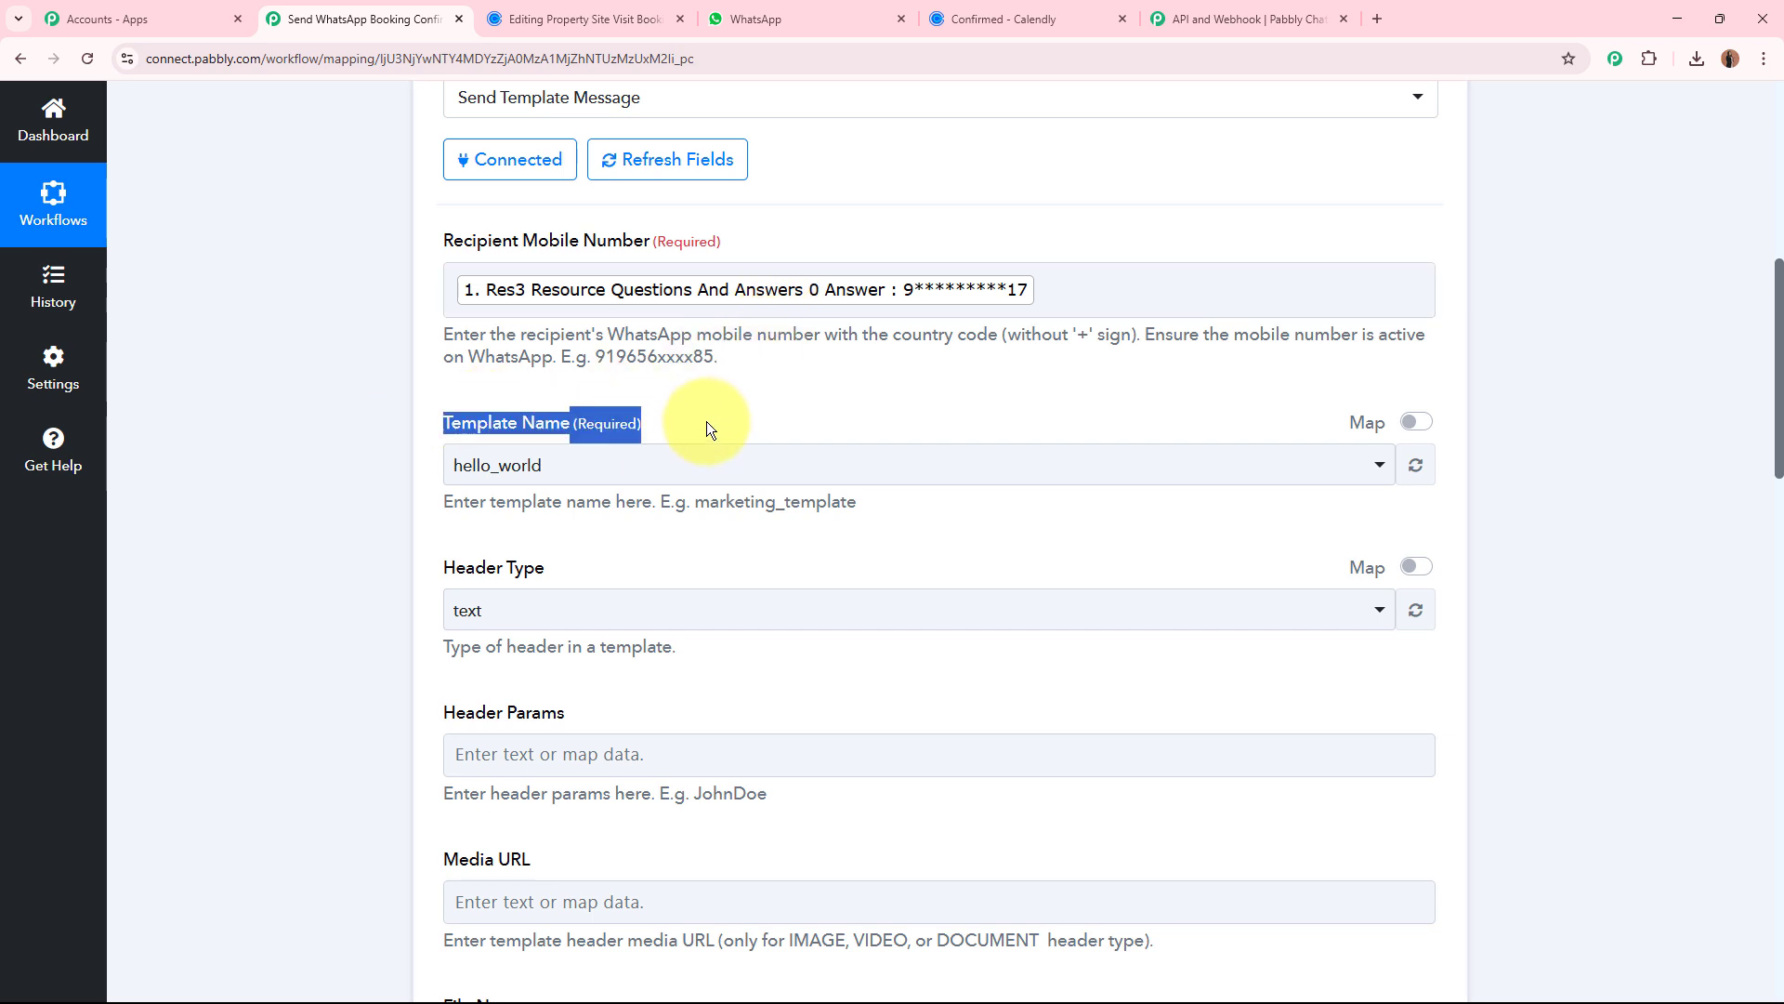
pyautogui.click(326, 420)
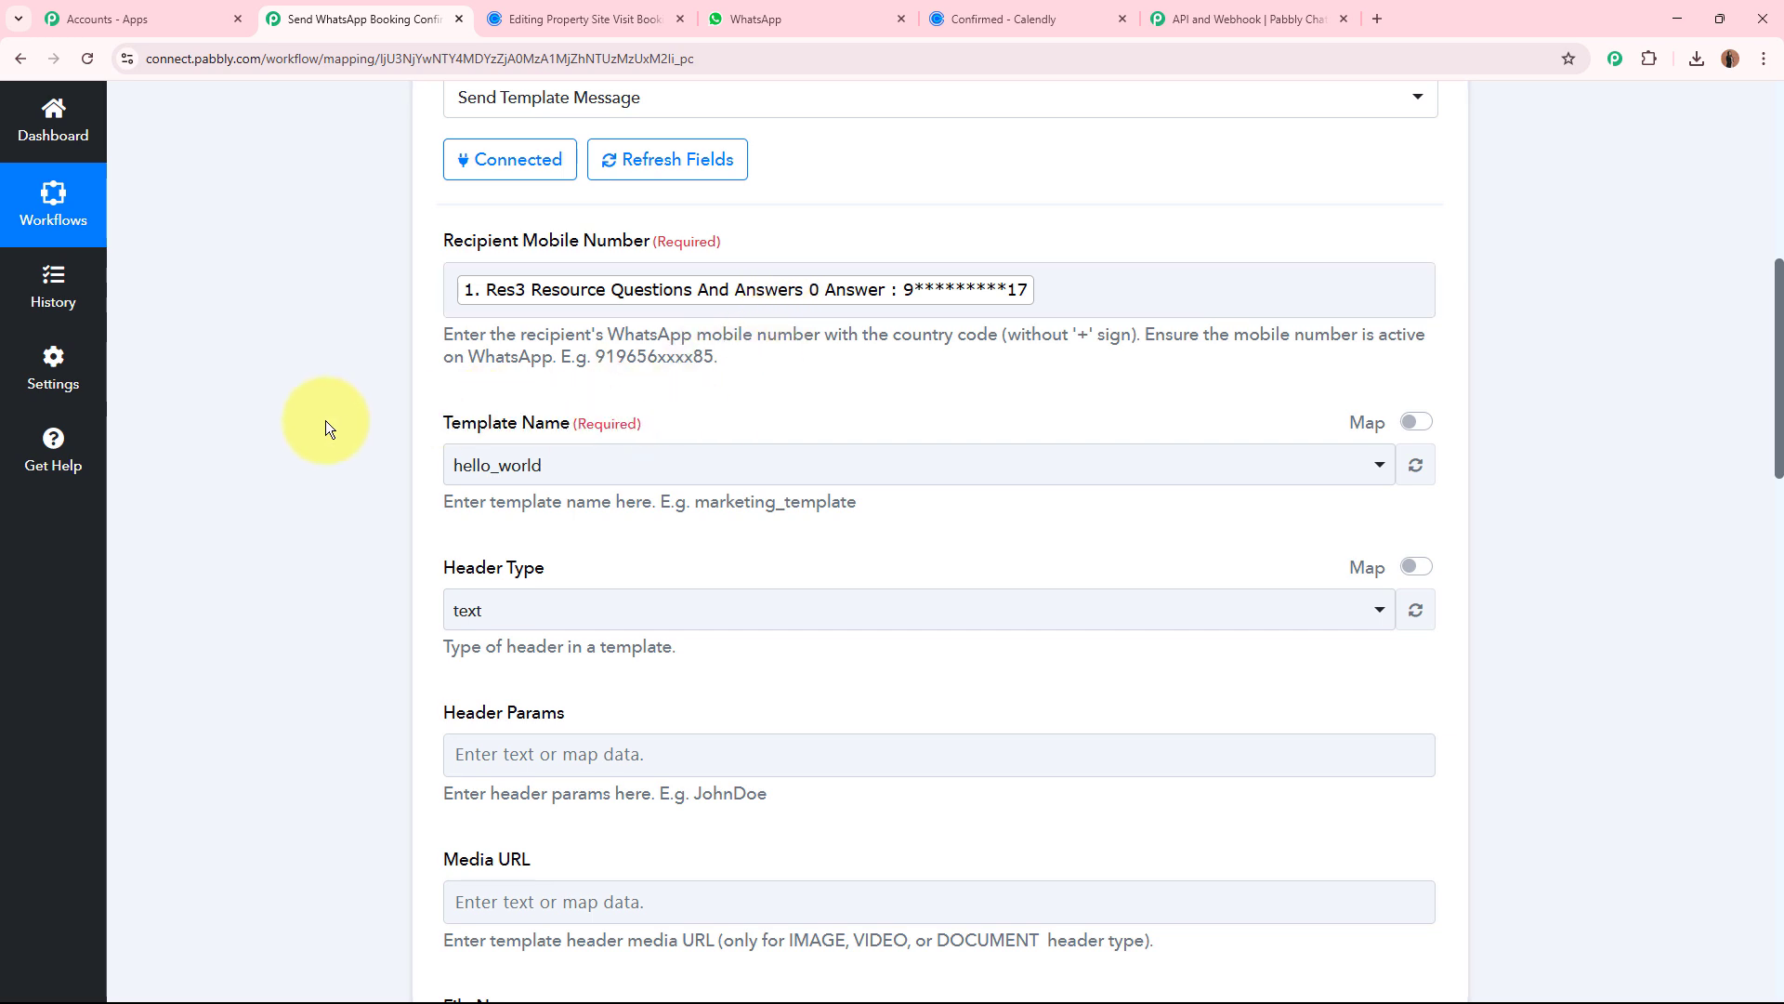
pyautogui.click(1199, 18)
pyautogui.moveTo(55, 488)
pyautogui.click(156, 480)
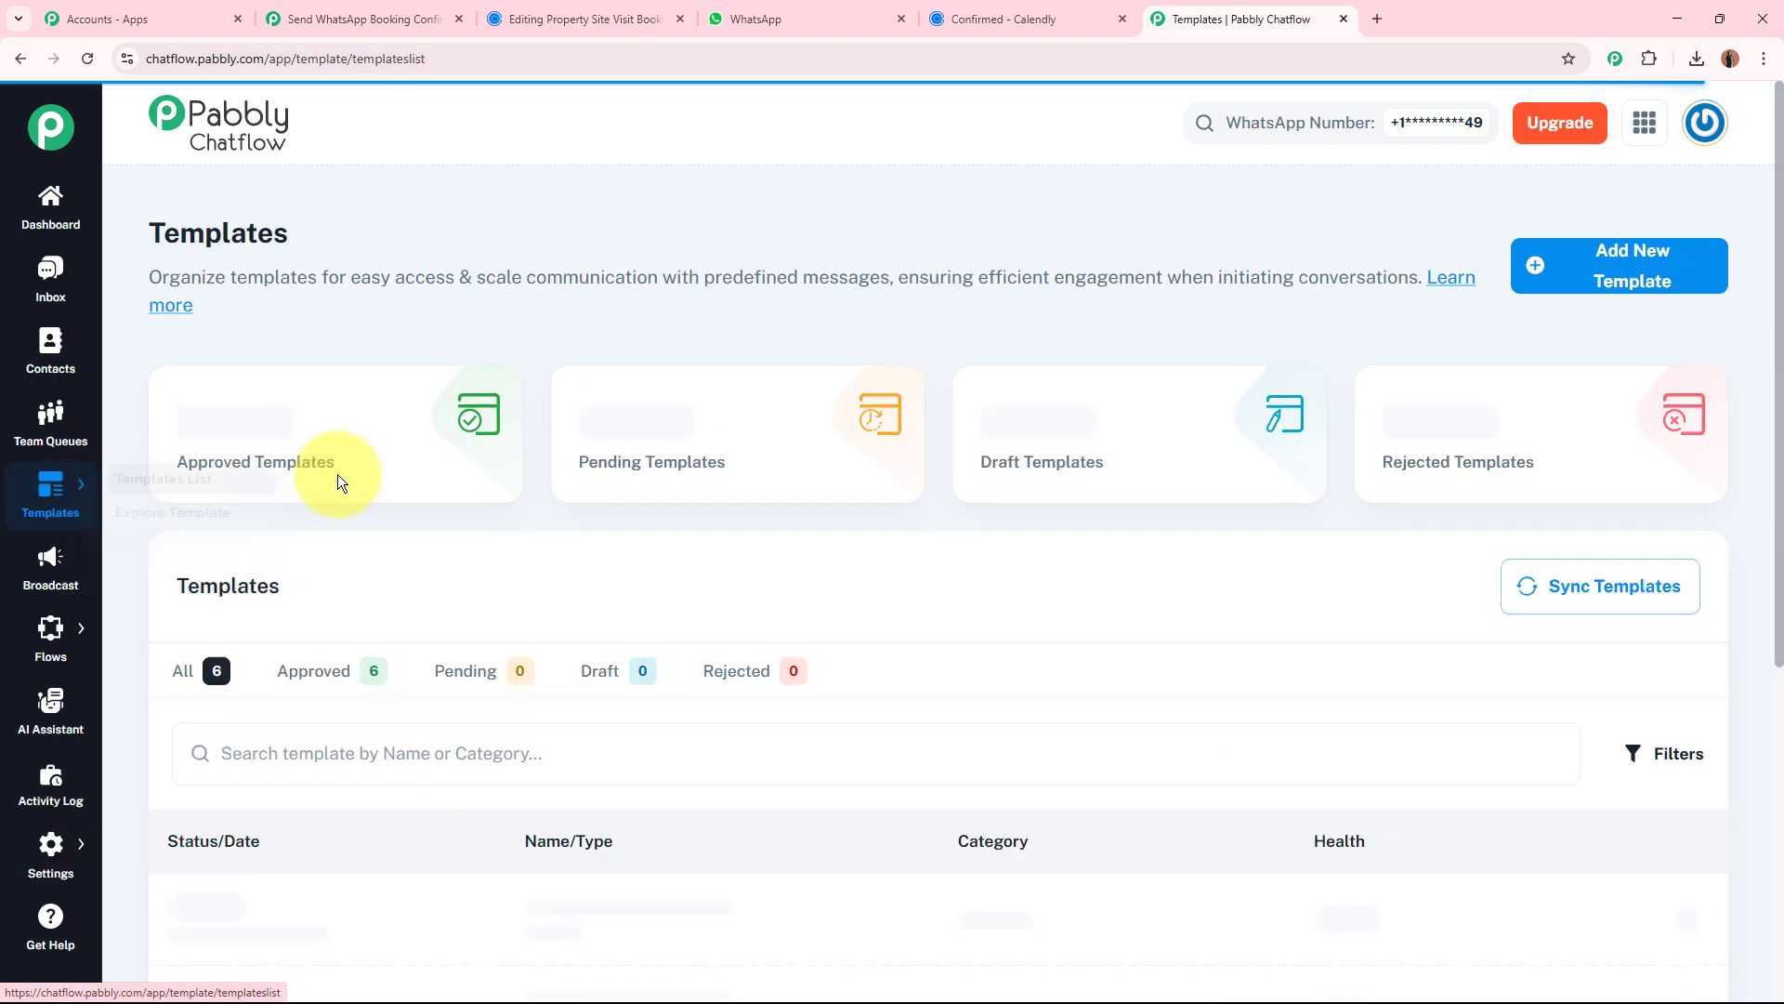
pyautogui.click(627, 915)
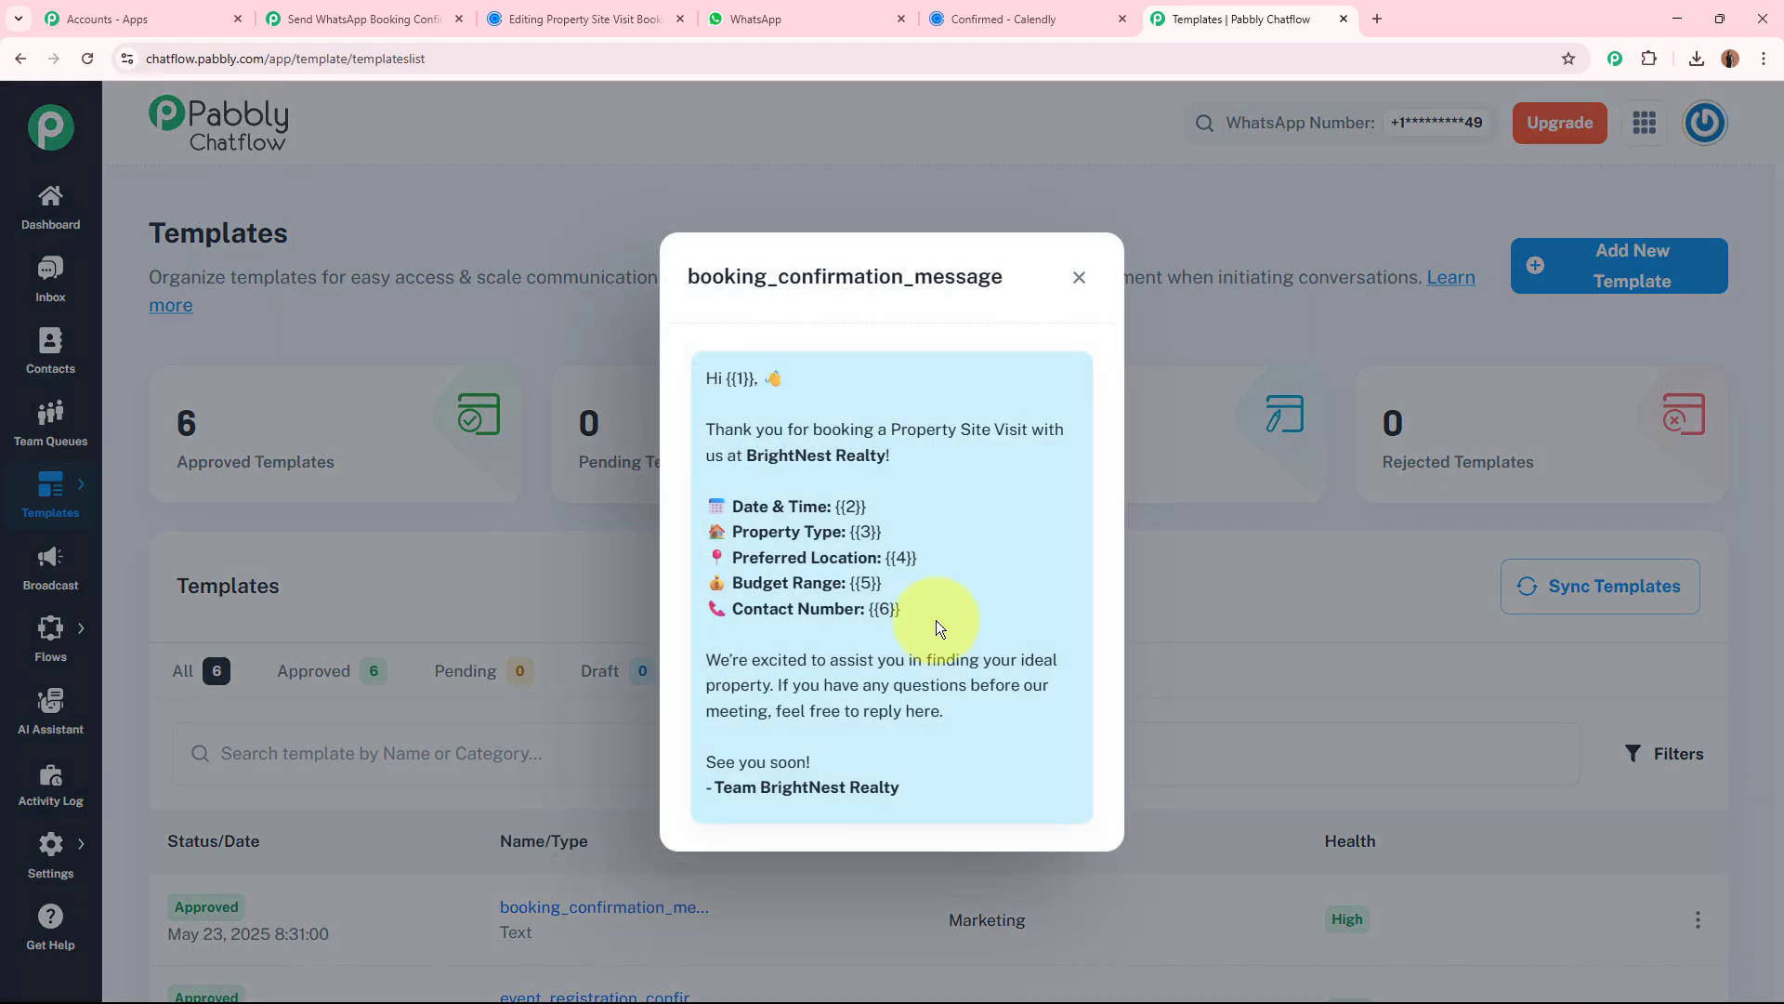
pyautogui.moveTo(689, 276); pyautogui.dragTo(977, 276)
# In the workflow's Chatflow action, set the Template Name to booking_confirmation_message and choose text as the Header Type.
pyautogui.click(371, 18)
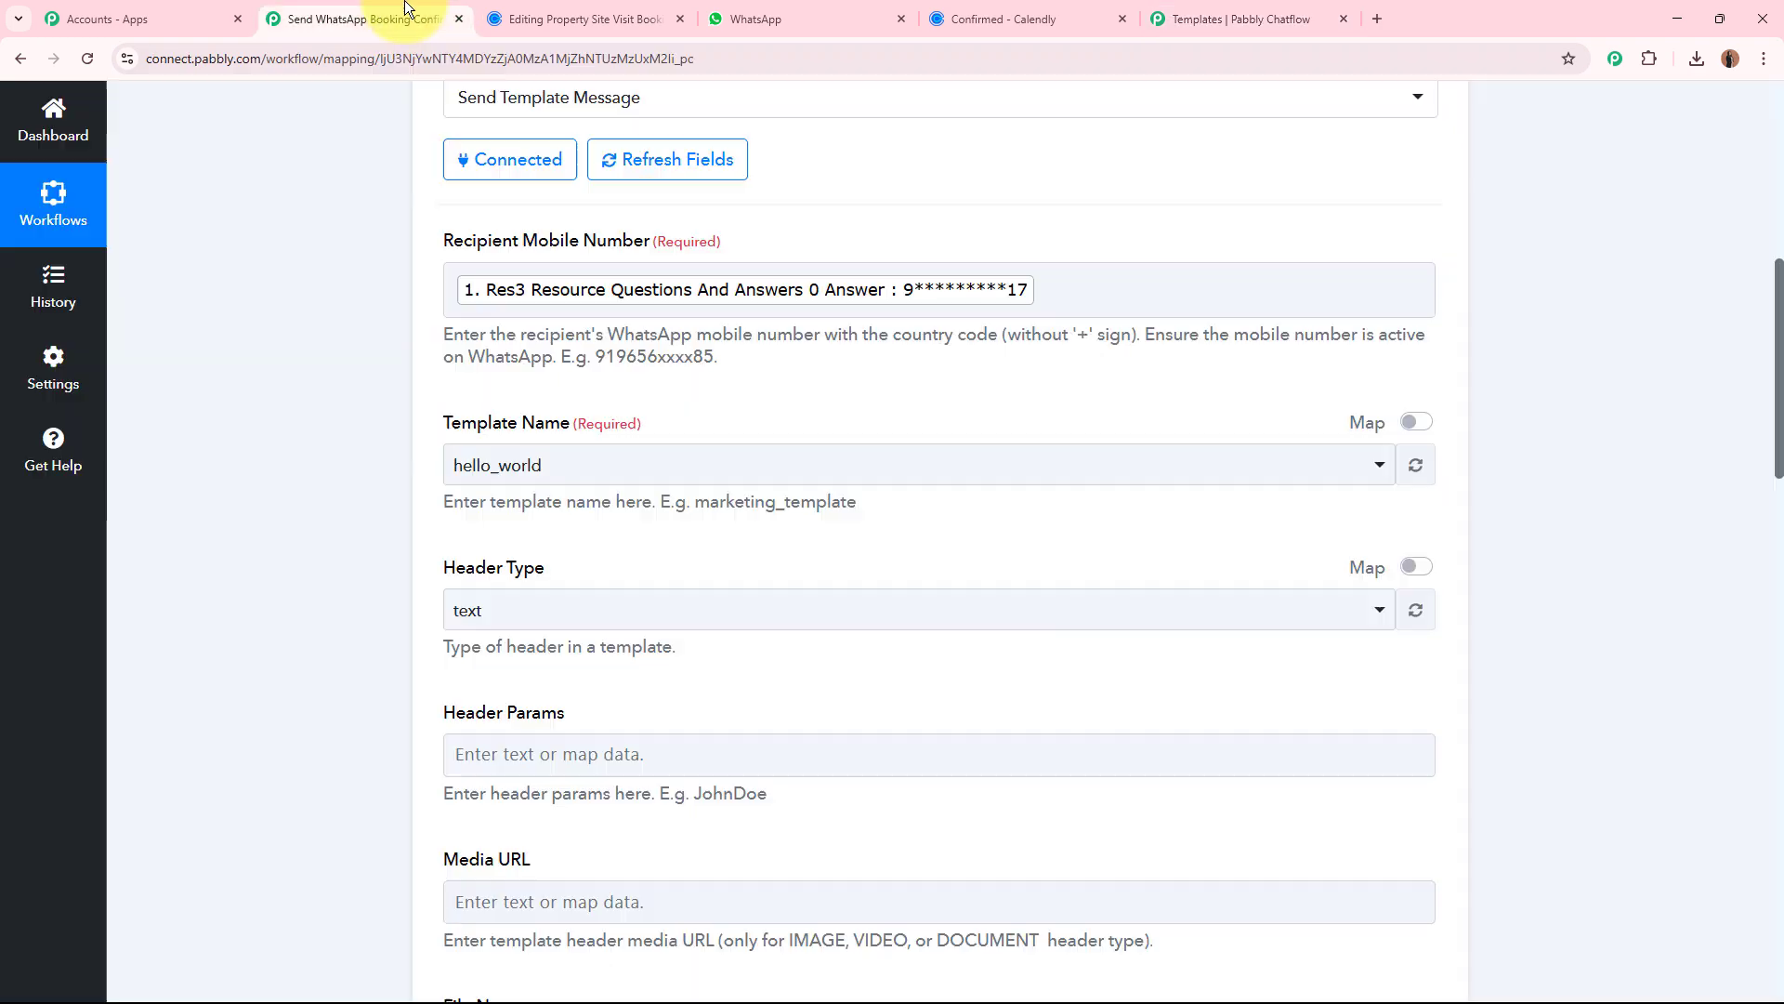
pyautogui.click(576, 464)
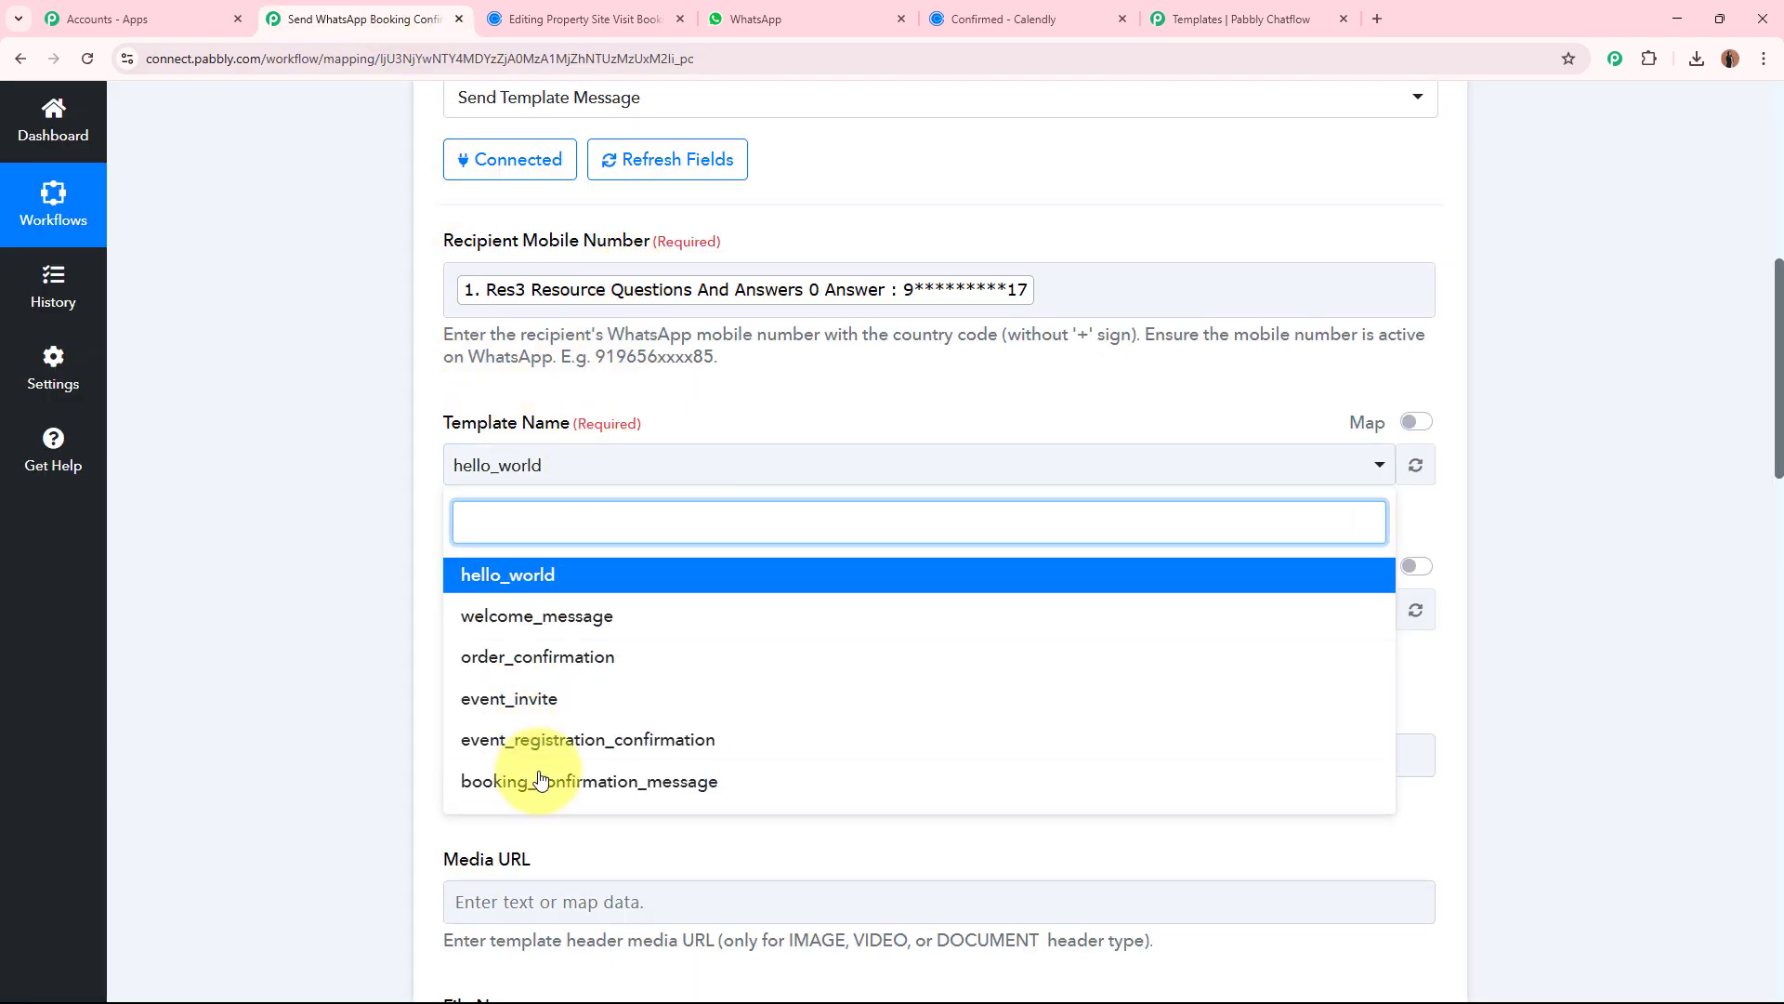
pyautogui.click(492, 781)
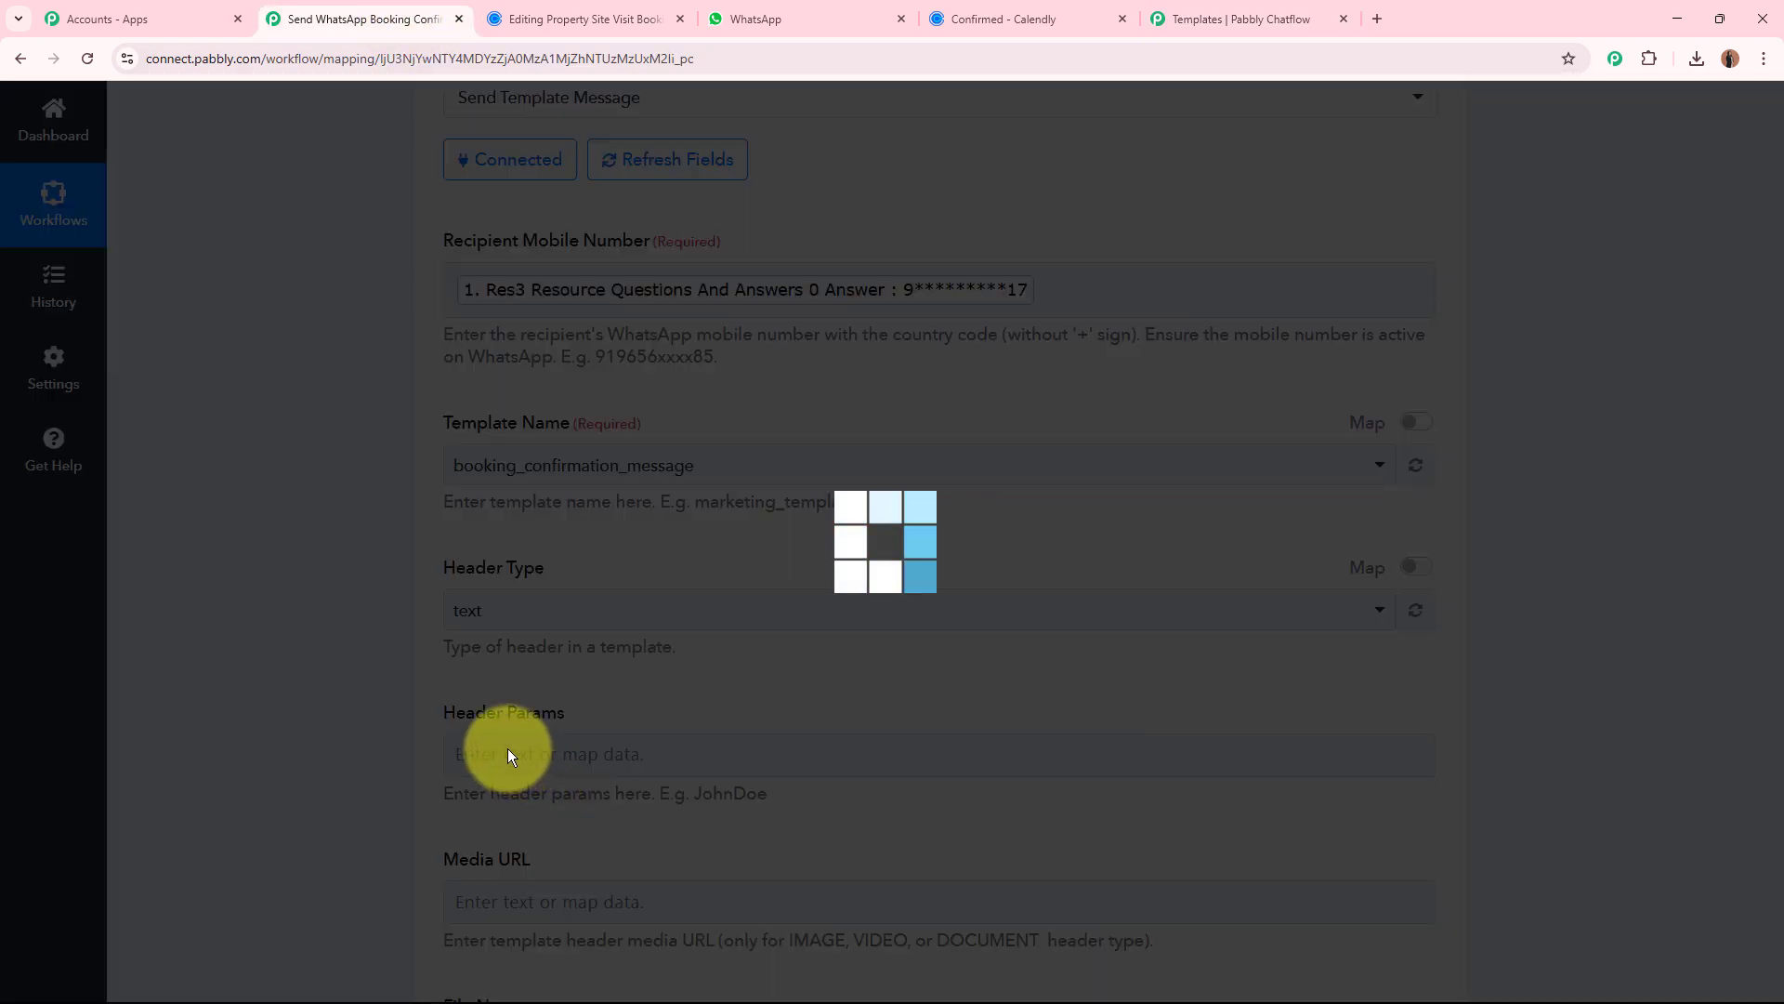
pyautogui.scroll(-3, 404, 699)
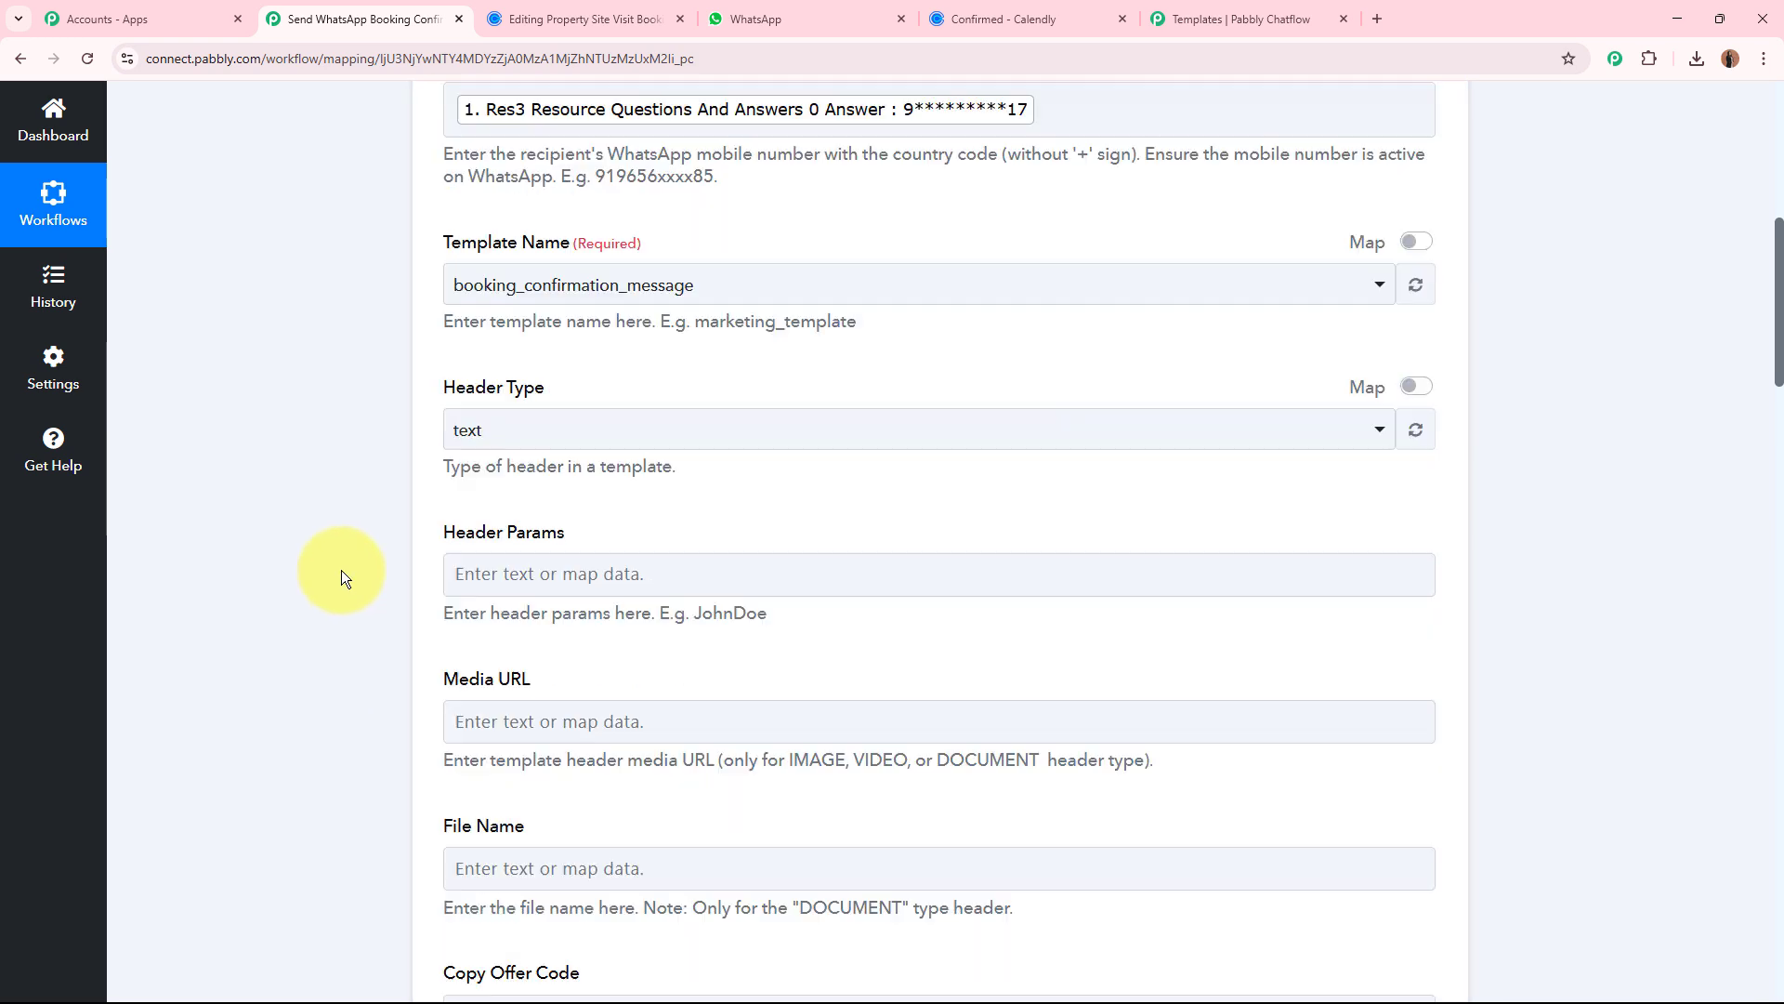
pyautogui.moveTo(429, 319); pyautogui.dragTo(585, 326)
pyautogui.click(544, 369)
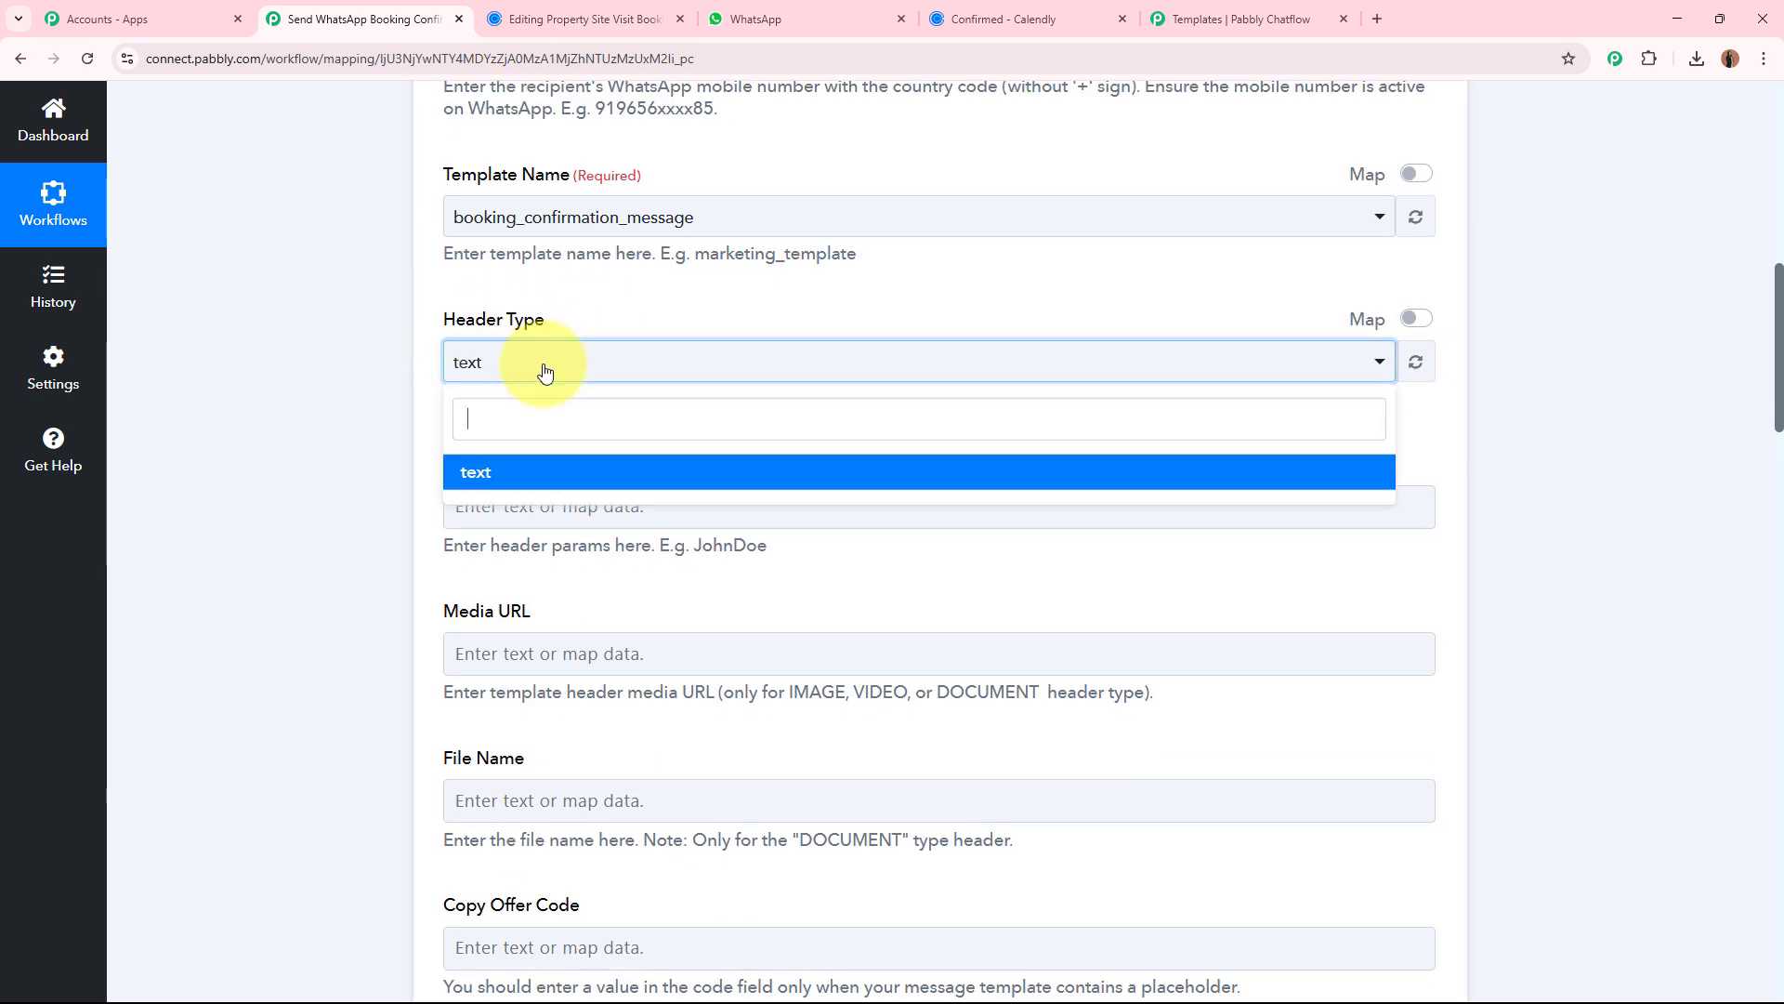
pyautogui.click(518, 476)
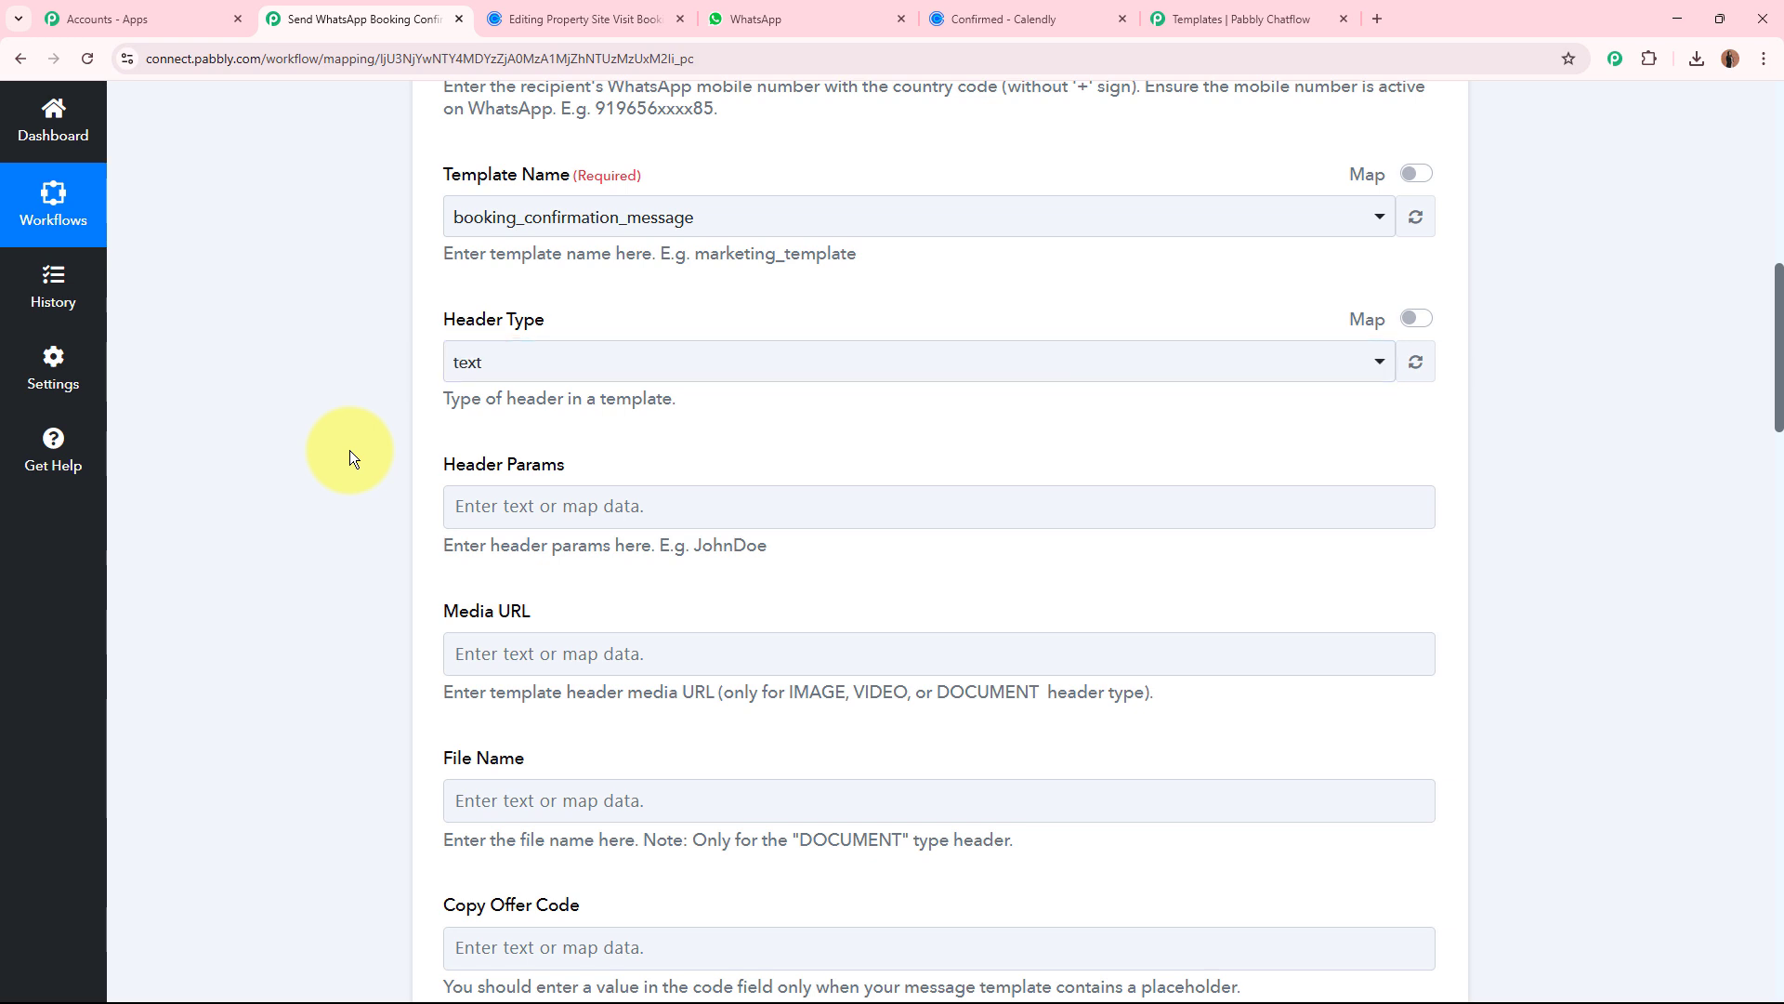
# Review the Chatflow action's optional fields from Header Params through URL Variable(s), Opt-In, Incoming Blocked and tags down to Attribute Value(s).
pyautogui.scroll(-3, 372, 418)
pyautogui.moveTo(434, 213); pyautogui.dragTo(566, 219)
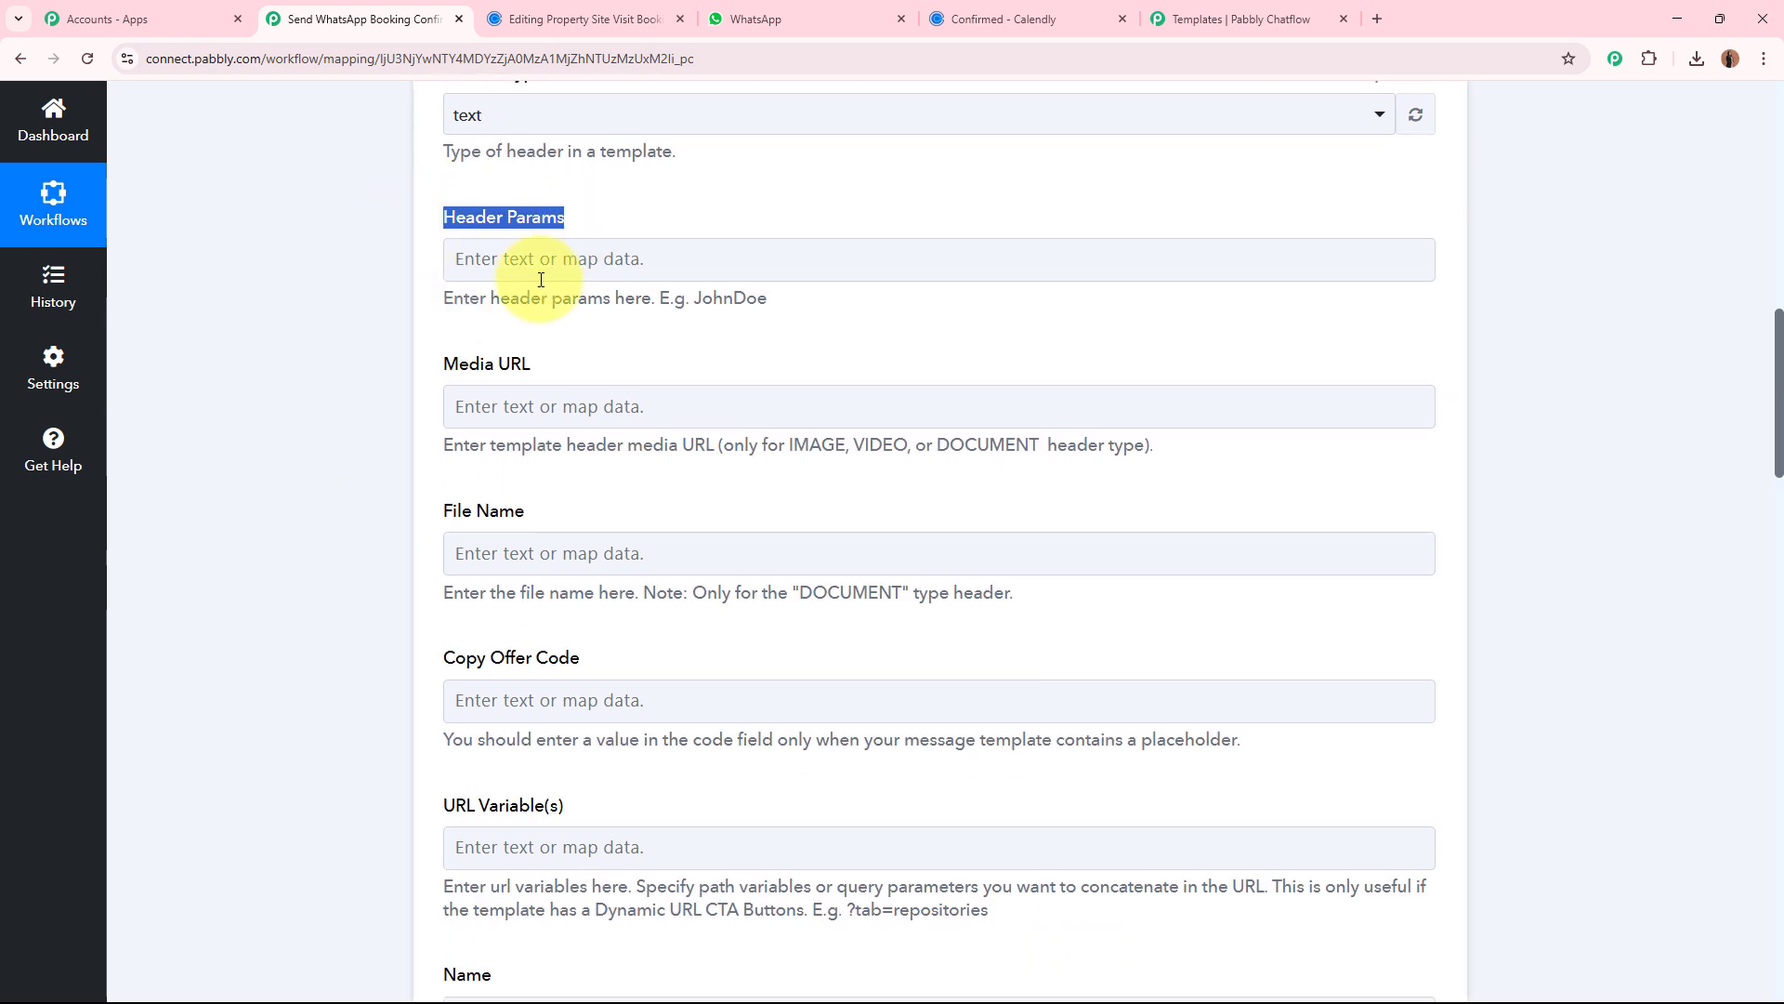
pyautogui.click(473, 364)
pyautogui.click(299, 541)
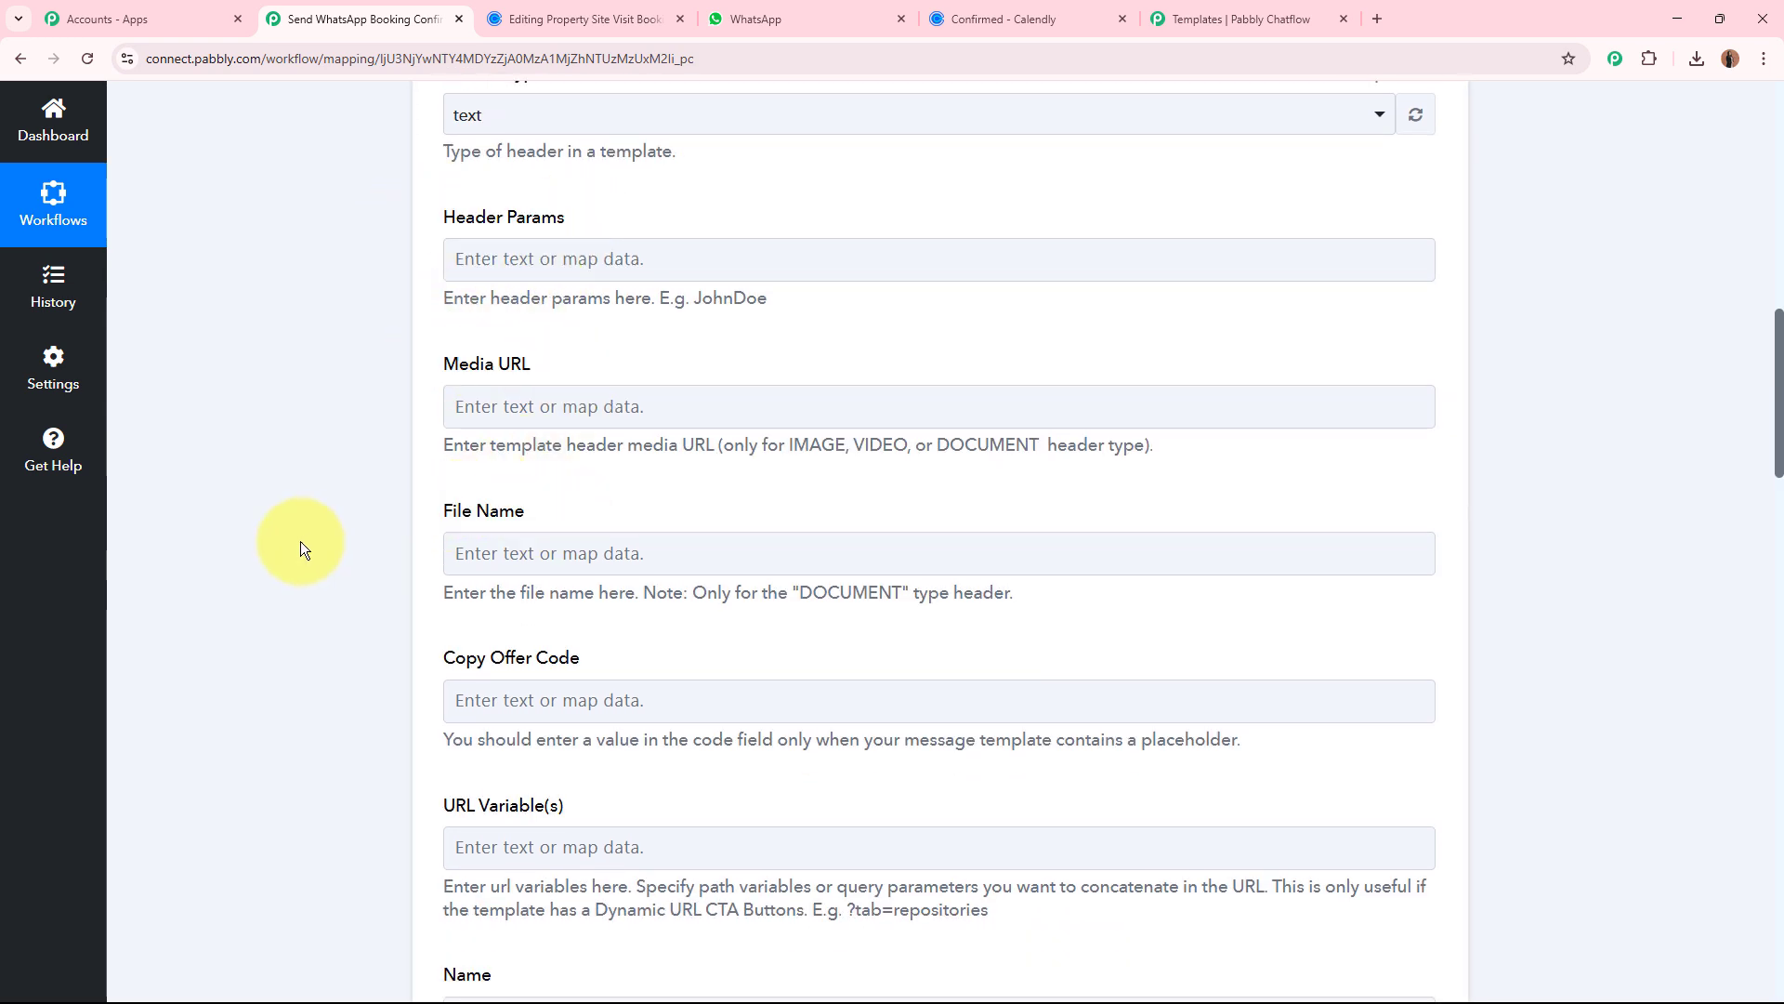
pyautogui.scroll(-3, 360, 500)
pyautogui.moveTo(453, 558); pyautogui.dragTo(588, 572)
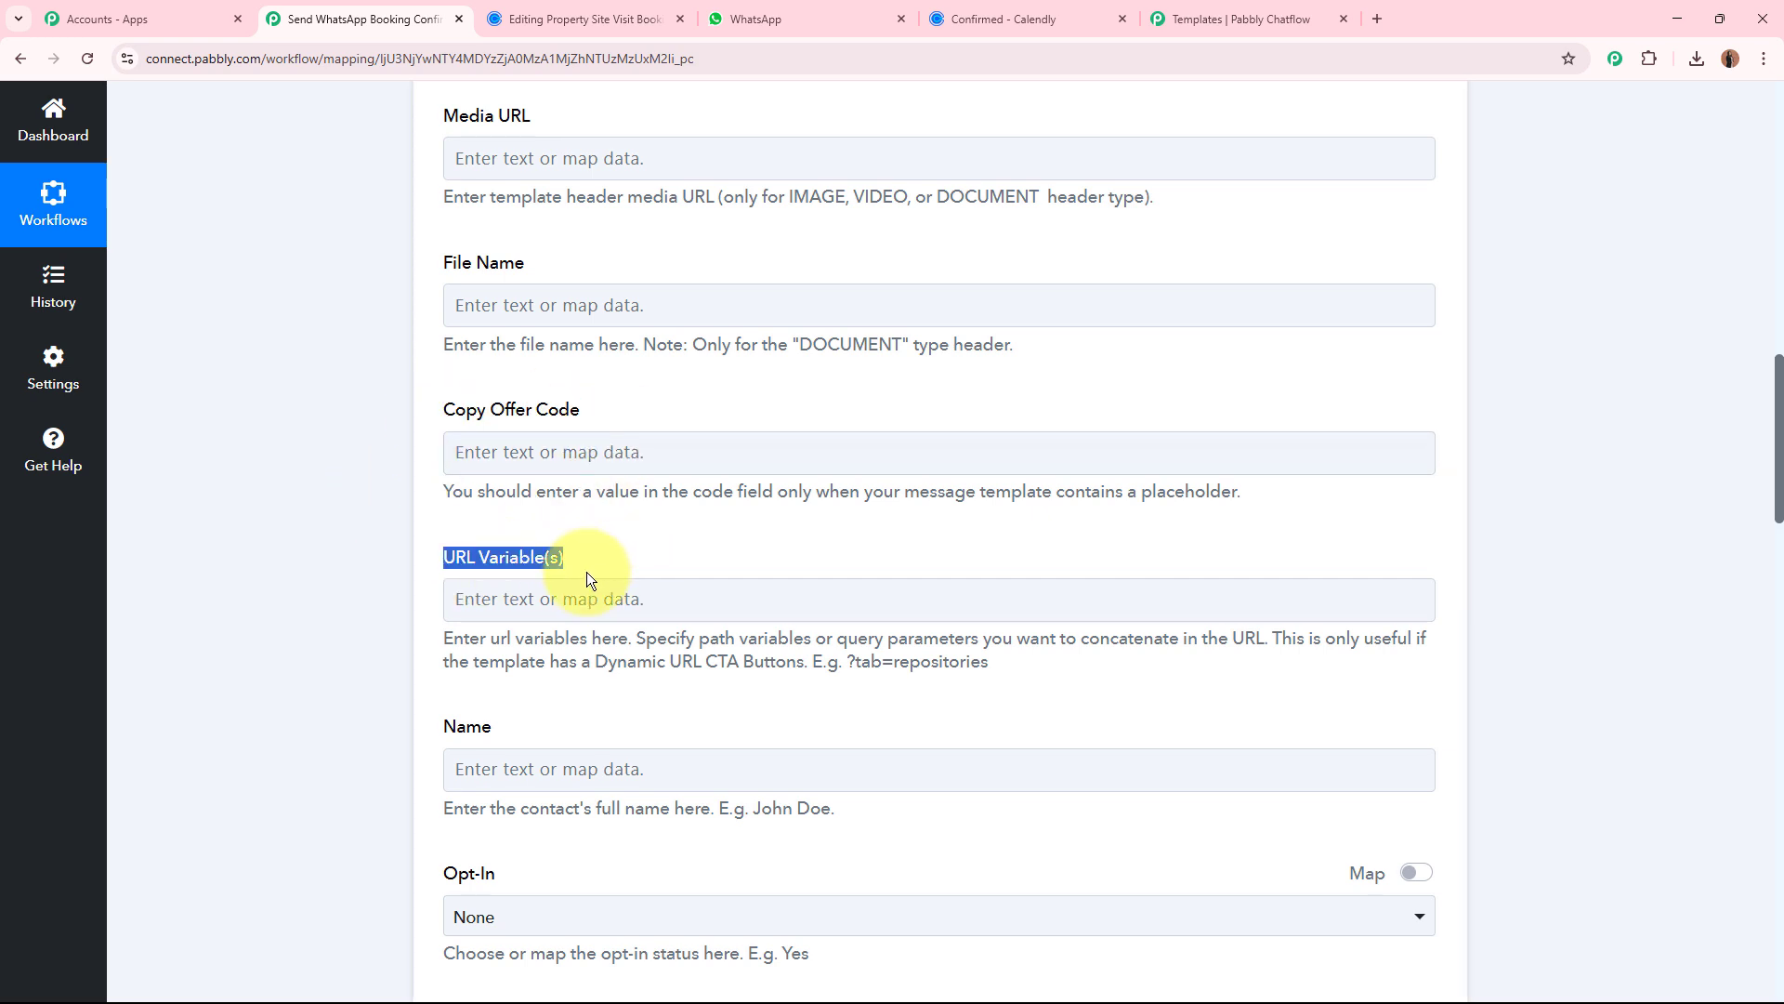
pyautogui.scroll(-3, 558, 557)
pyautogui.click(560, 487)
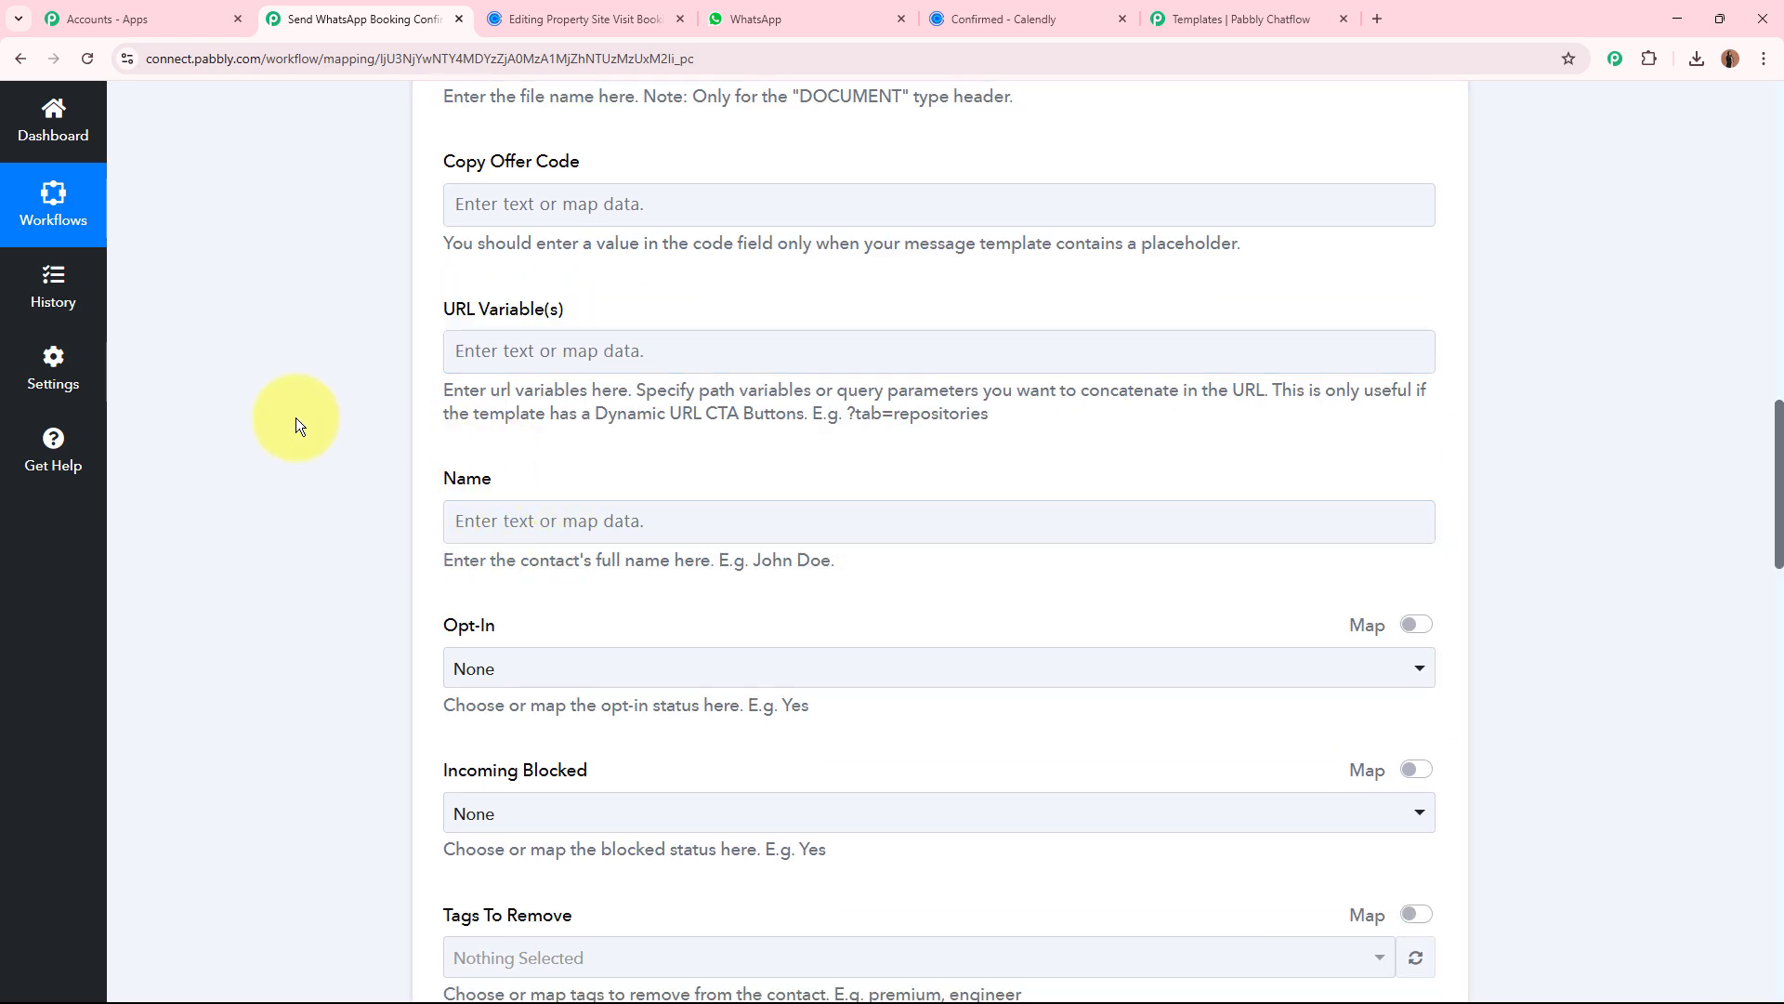
pyautogui.scroll(-3, 296, 416)
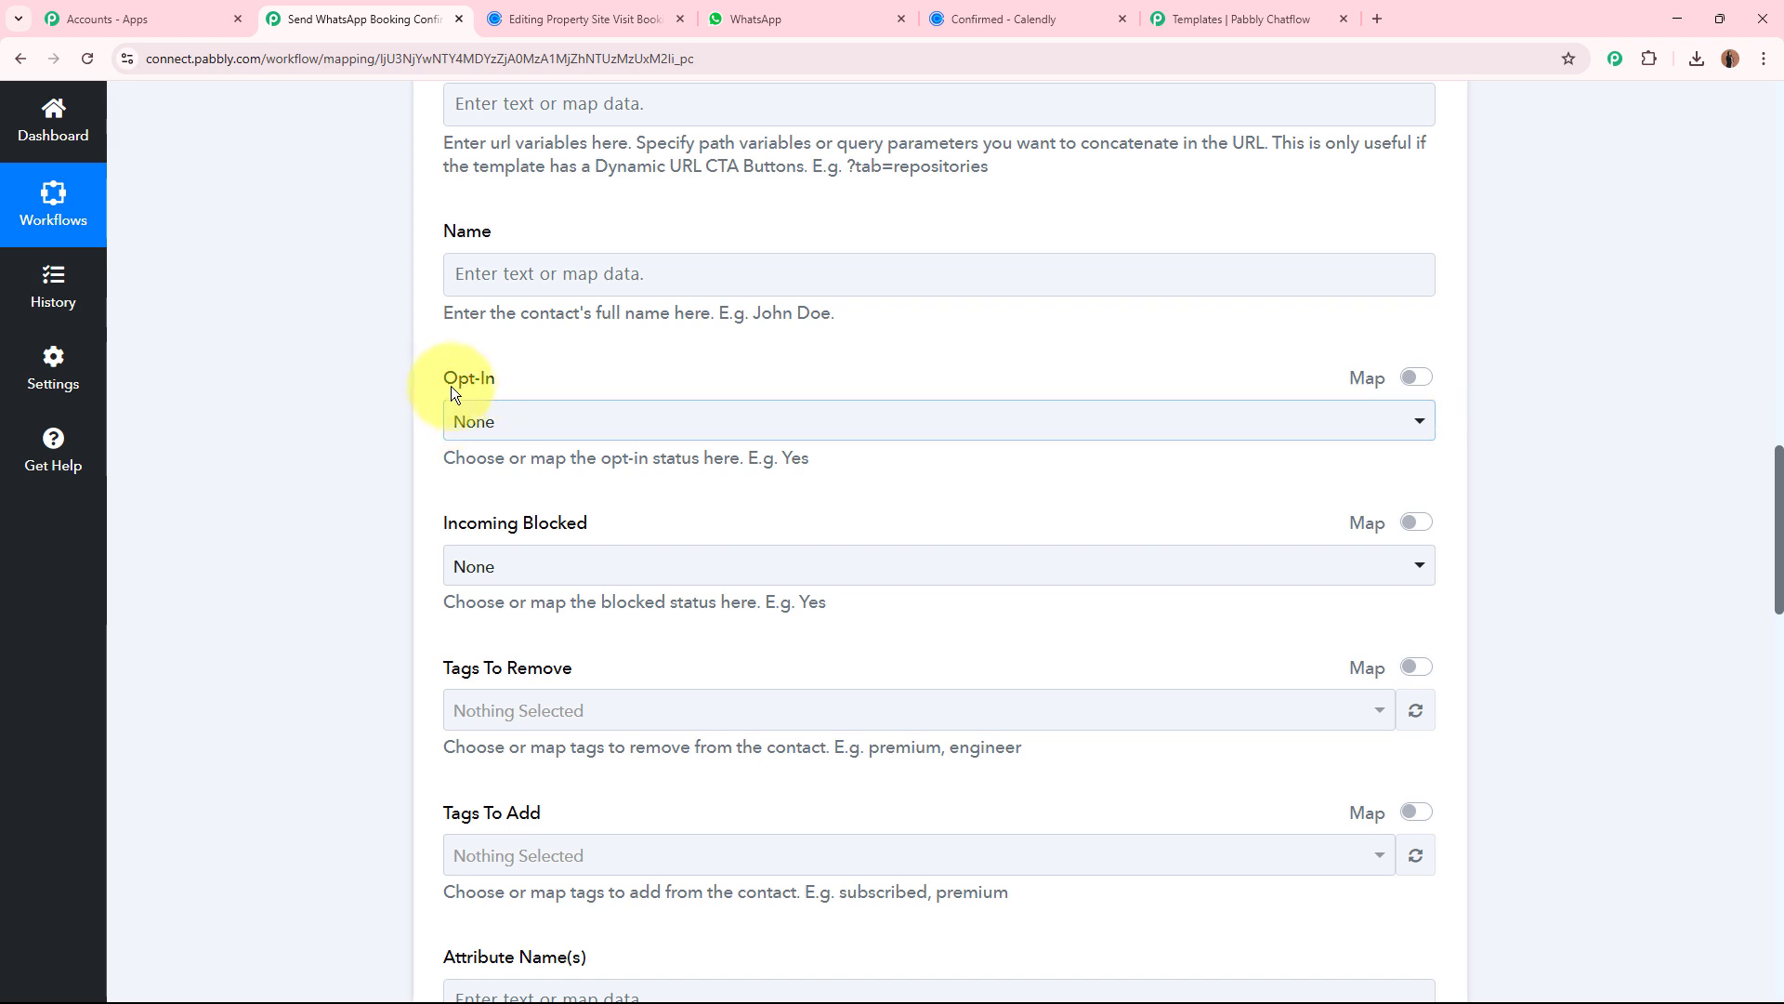
pyautogui.moveTo(449, 387); pyautogui.dragTo(528, 394)
pyautogui.moveTo(448, 522); pyautogui.dragTo(648, 522)
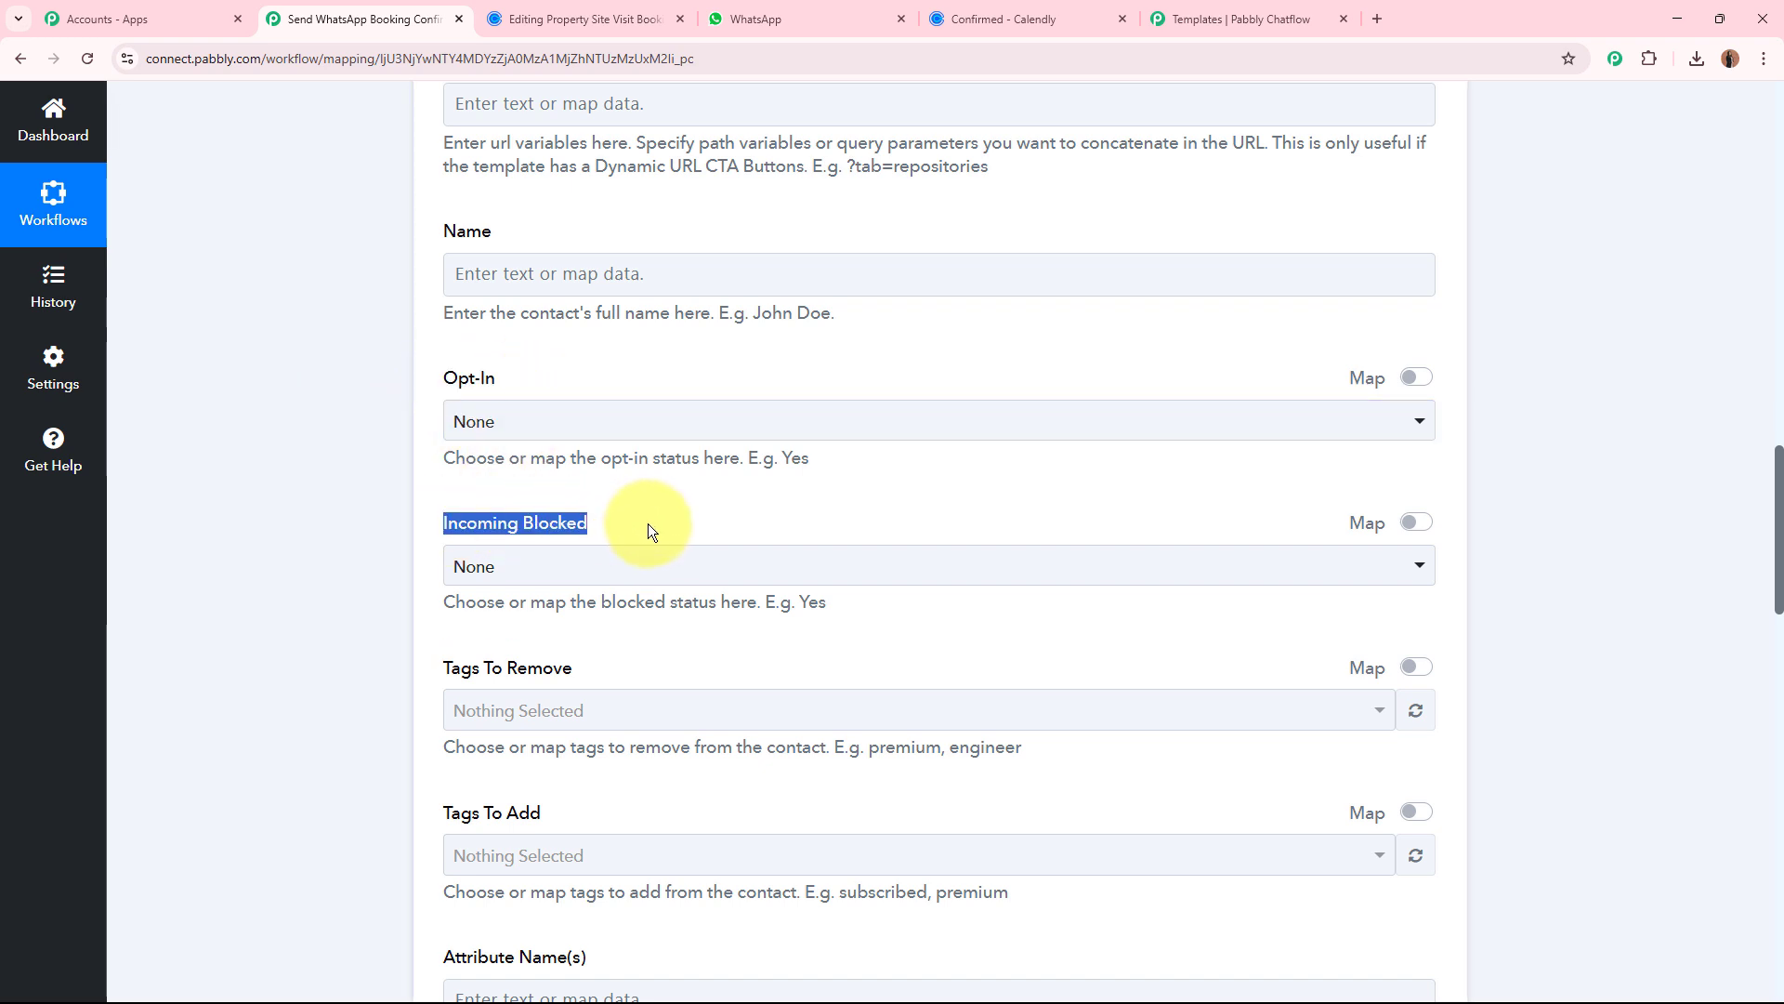
pyautogui.click(299, 388)
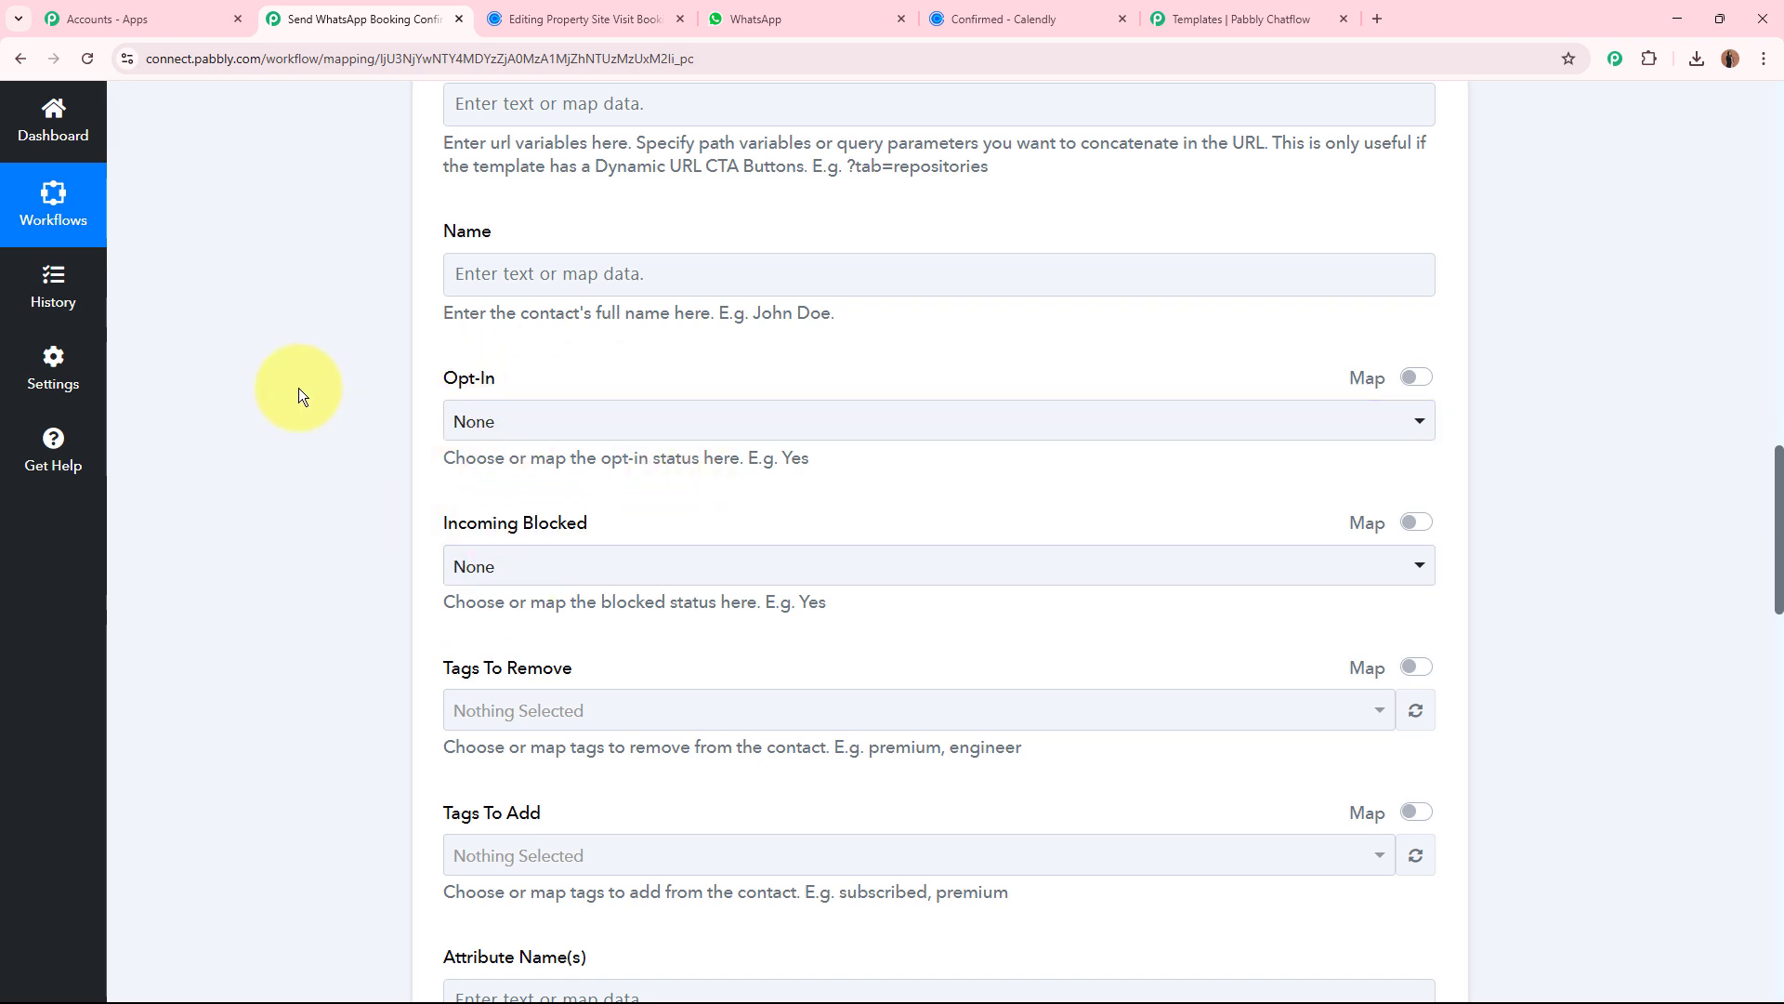
pyautogui.scroll(-4, 299, 388)
pyautogui.moveTo(448, 295); pyautogui.dragTo(526, 394)
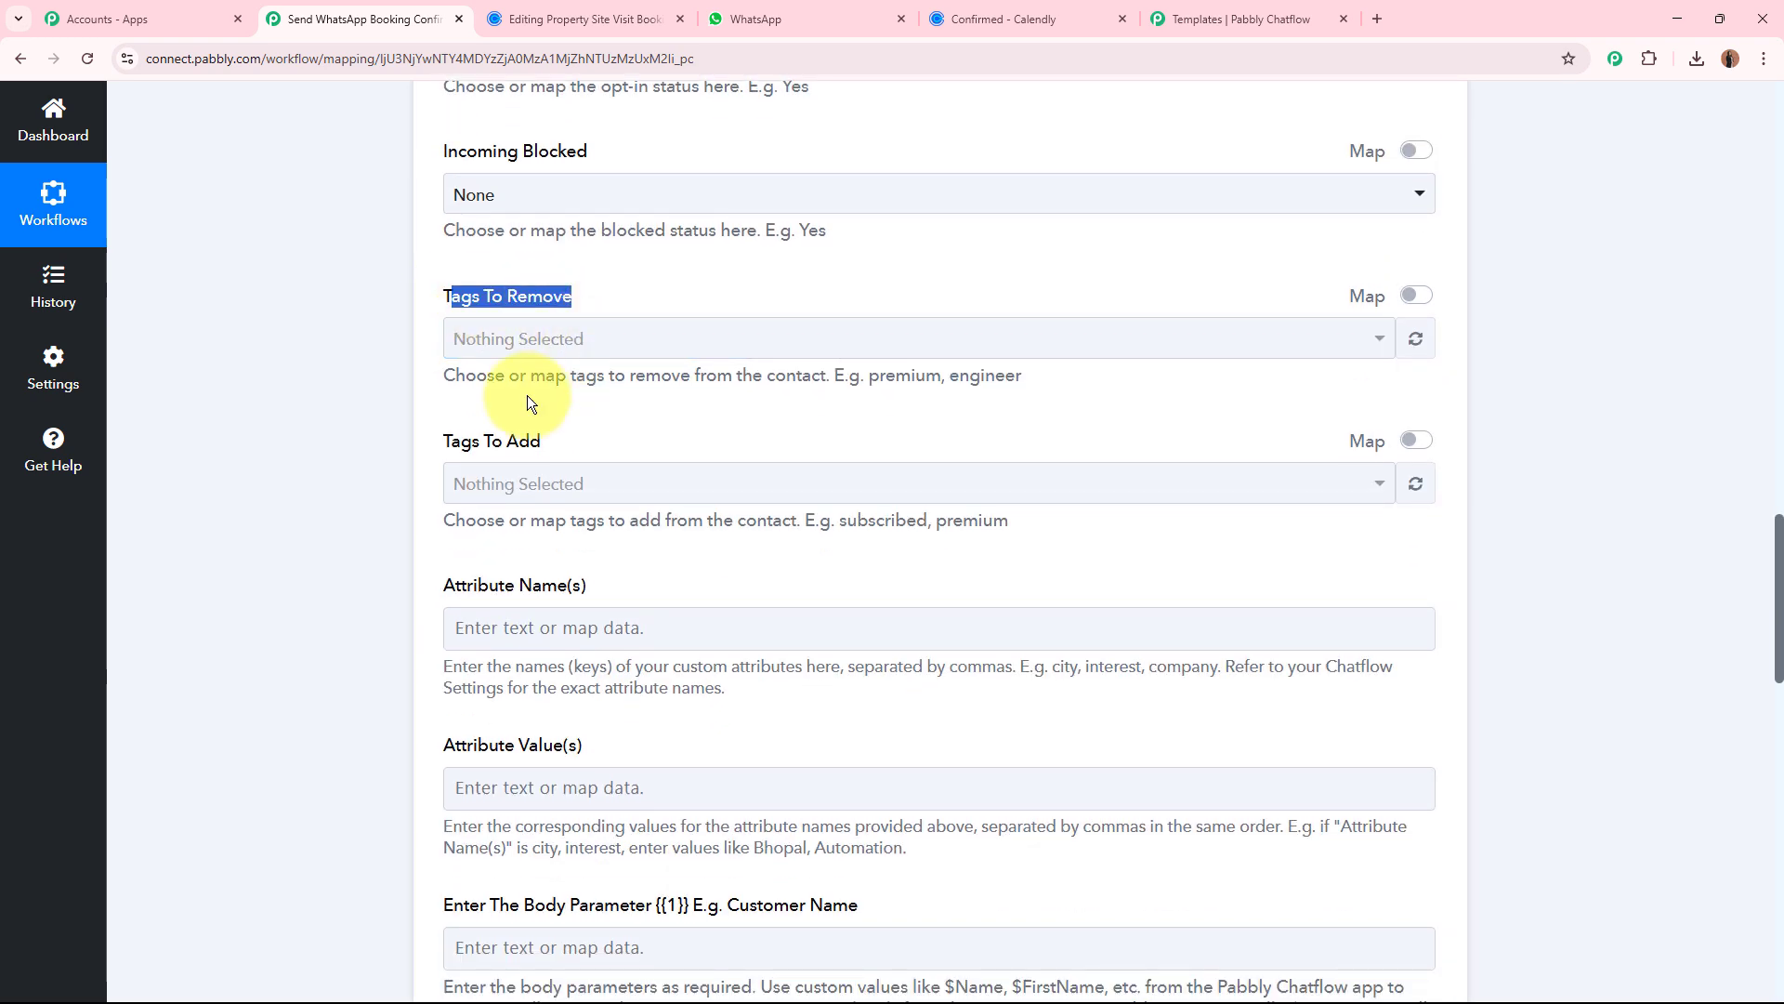
pyautogui.click(545, 431)
pyautogui.scroll(-3, 338, 366)
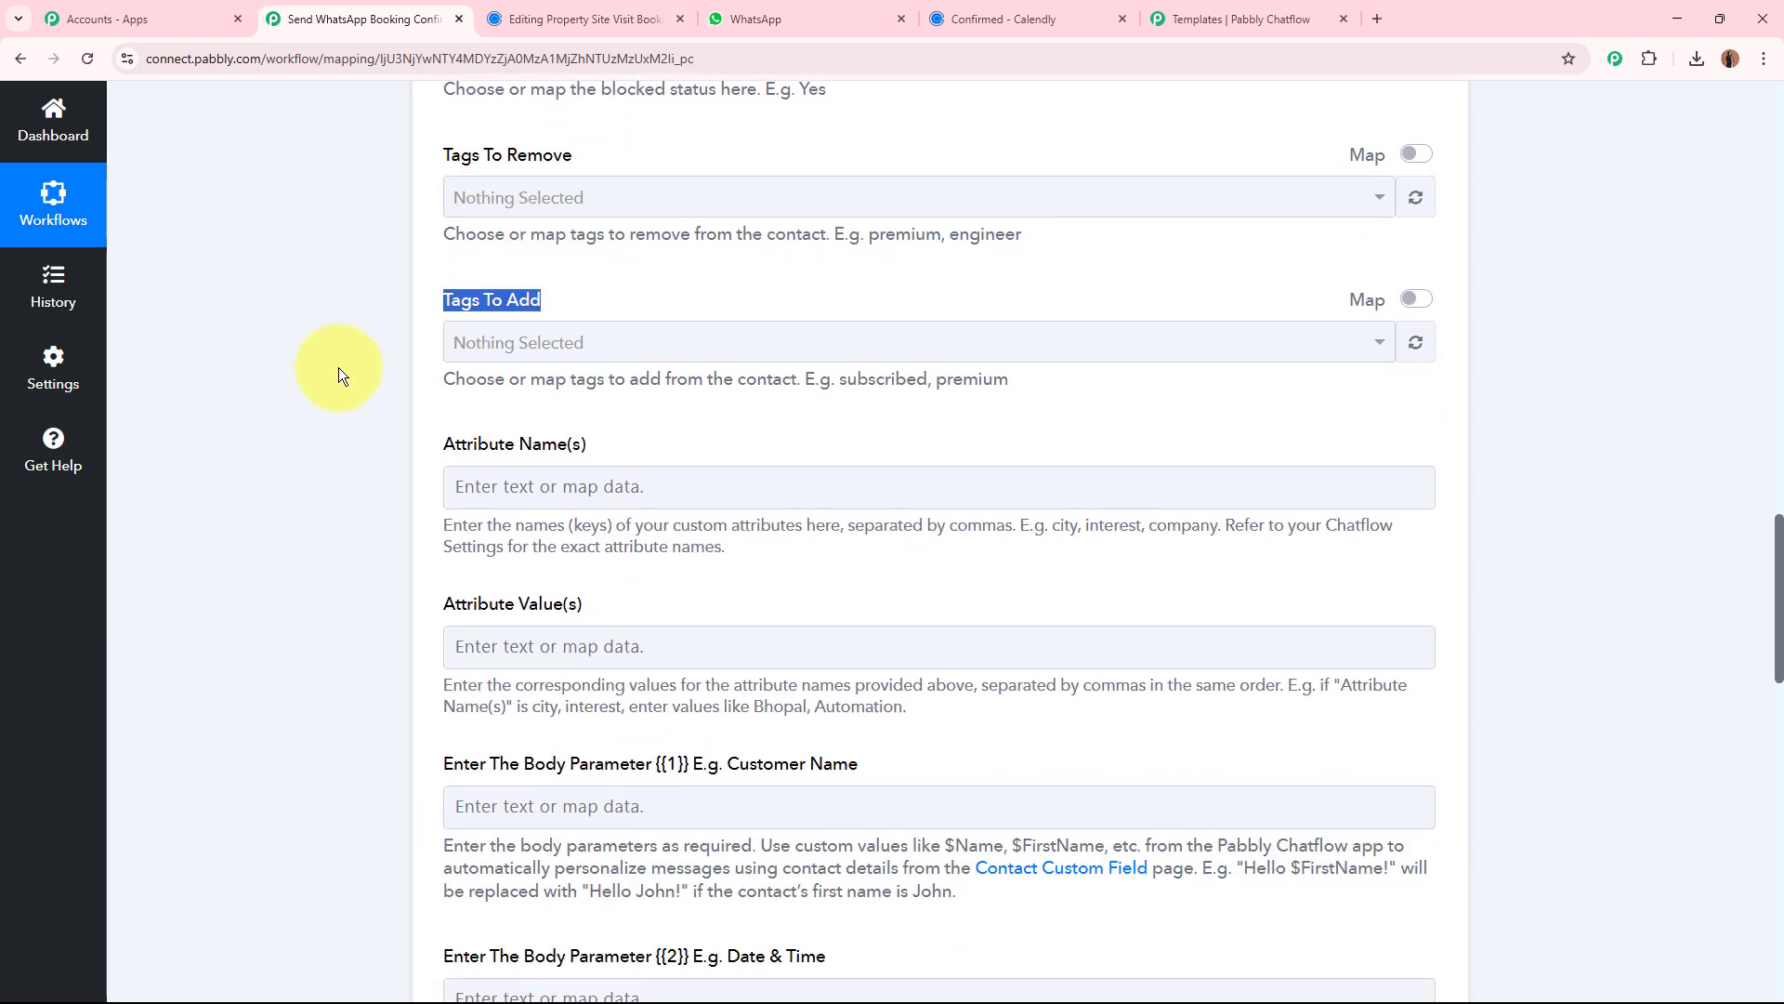
pyautogui.moveTo(446, 336); pyautogui.dragTo(585, 339)
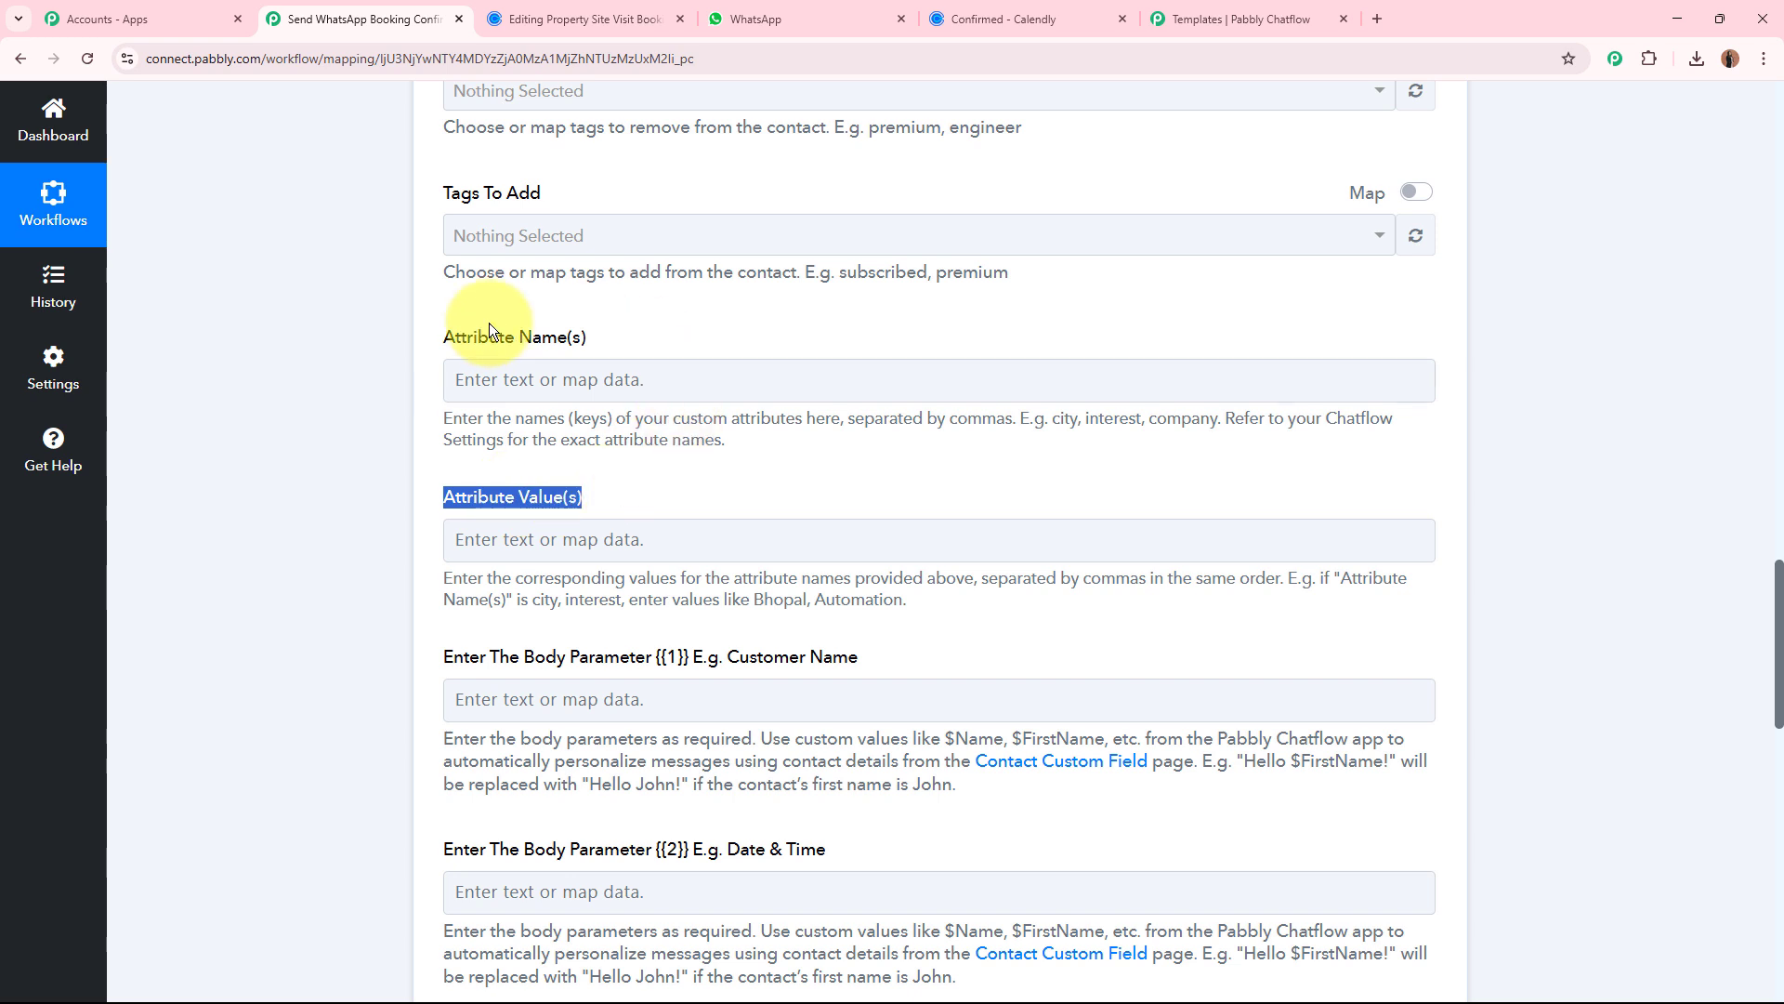
pyautogui.click(236, 405)
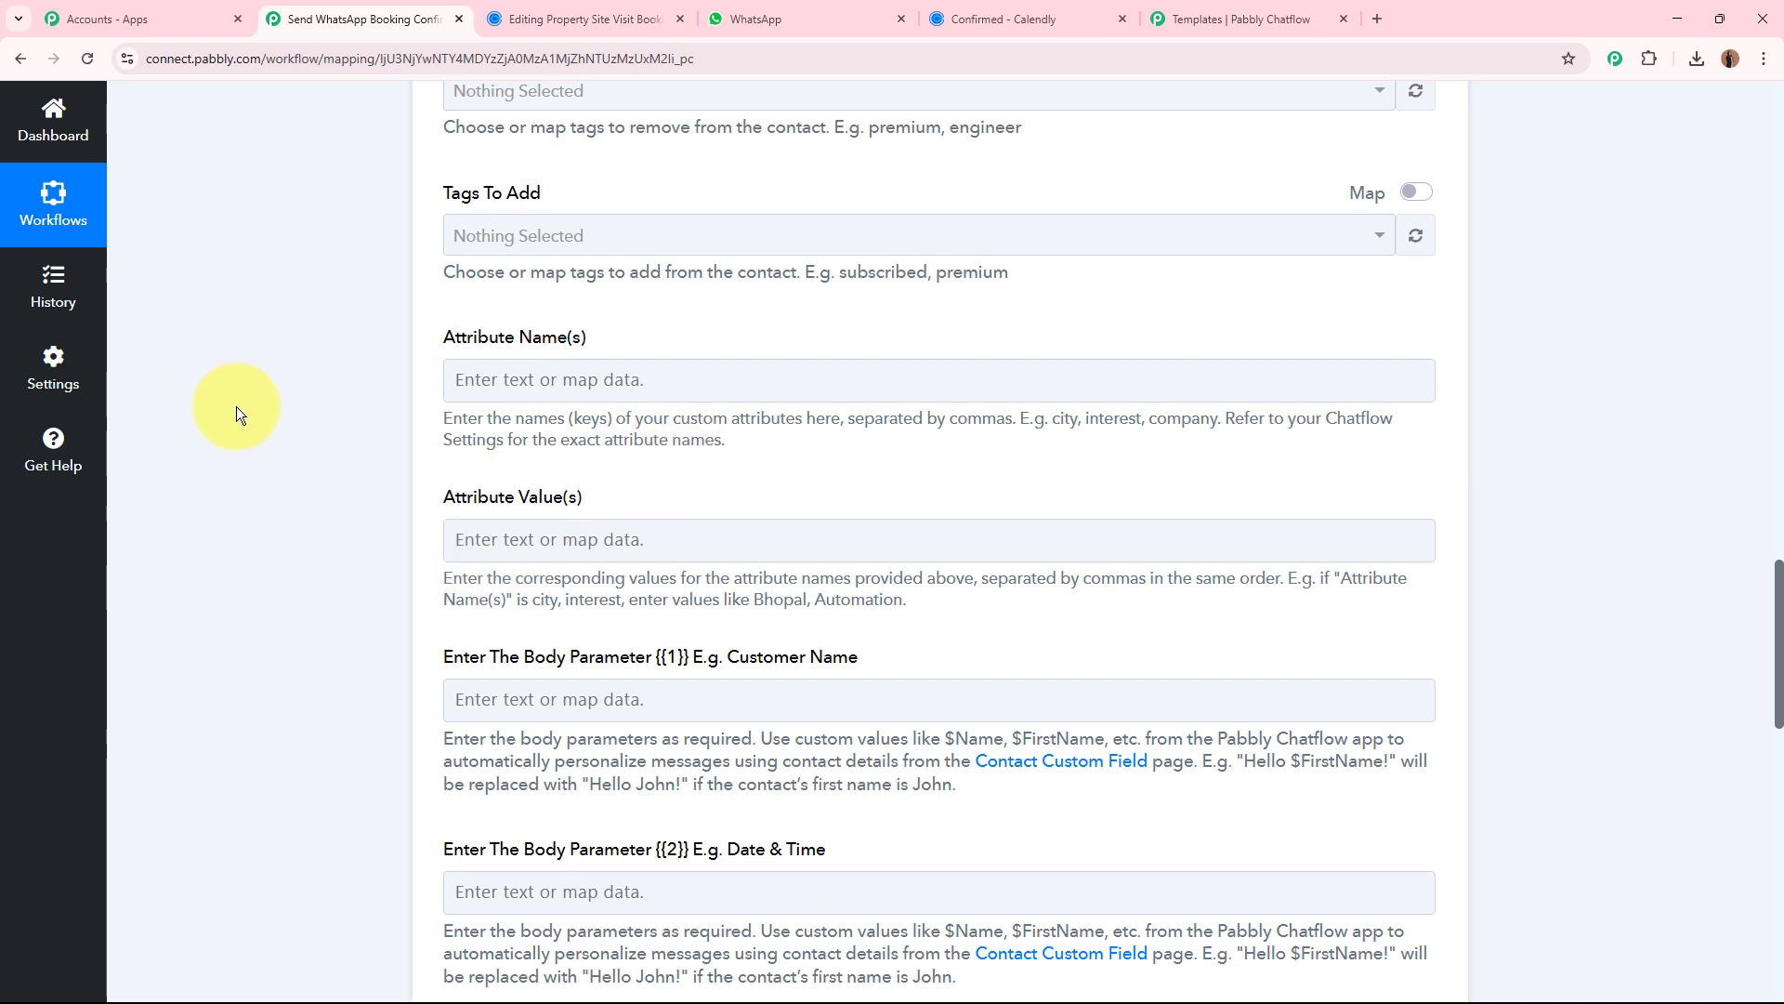
pyautogui.scroll(-4, 236, 405)
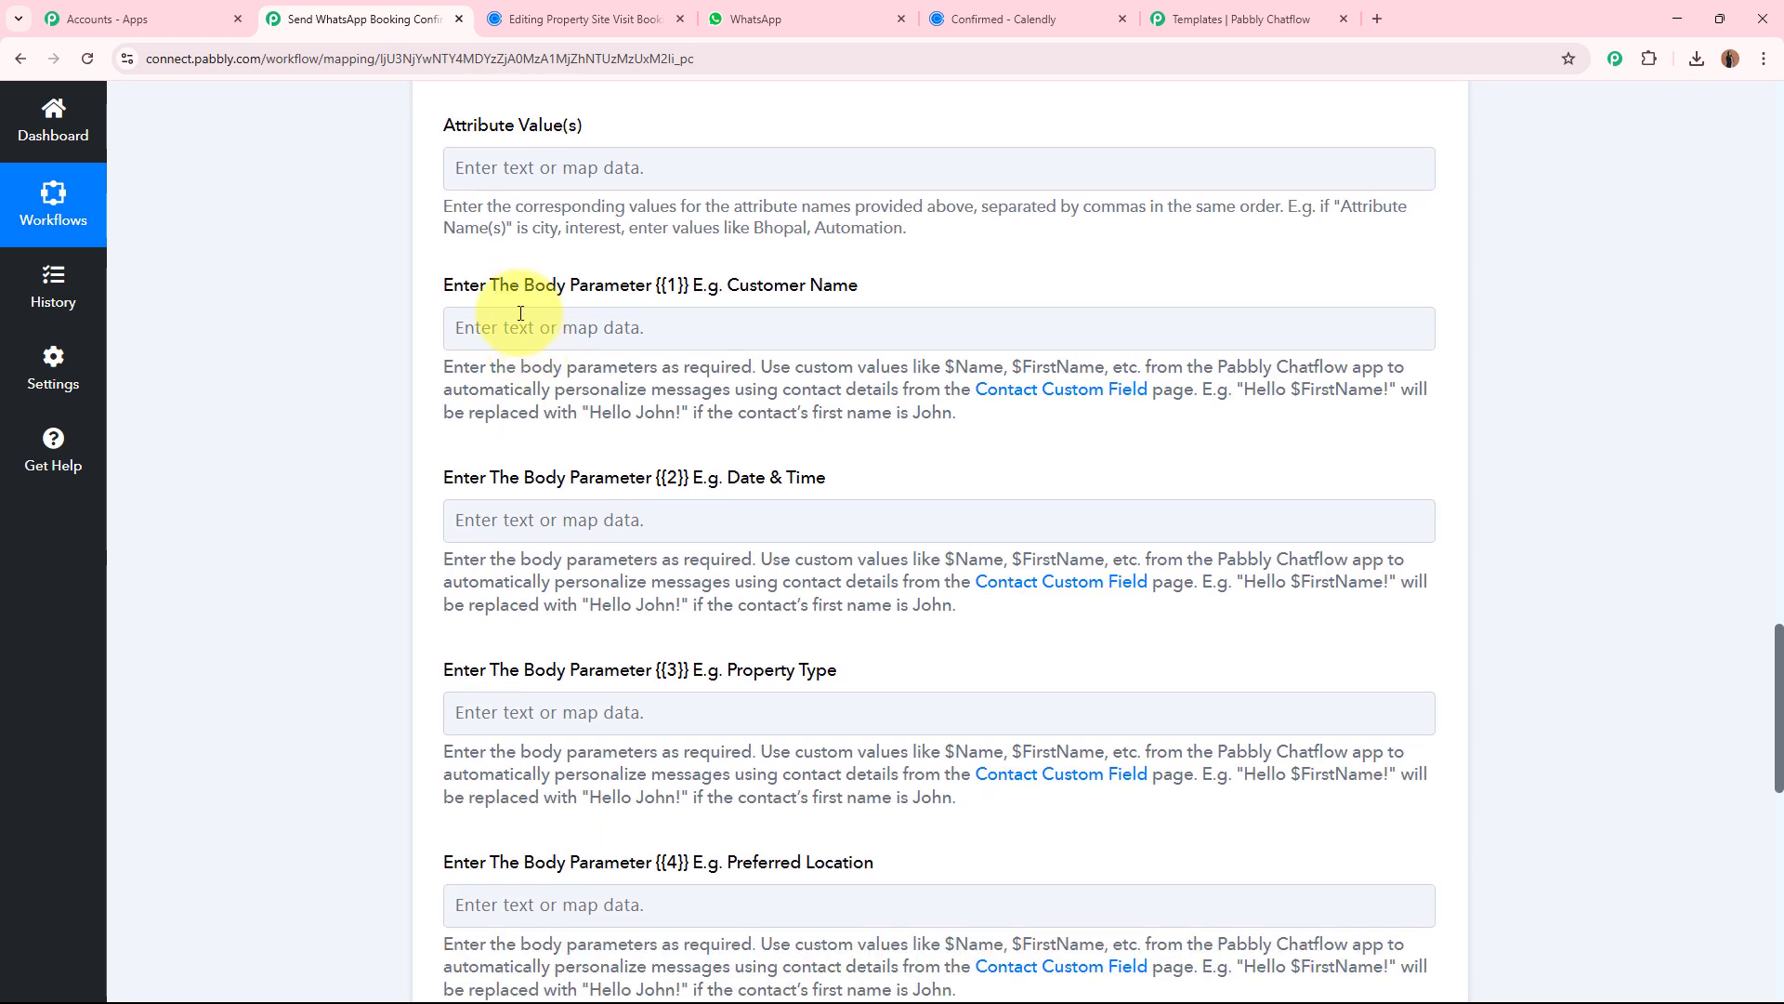
# Examine the six body parameter fields, from Customer Name {{1}} to Contact Number {{6}}, in the Chatflow action.
pyautogui.click(678, 284)
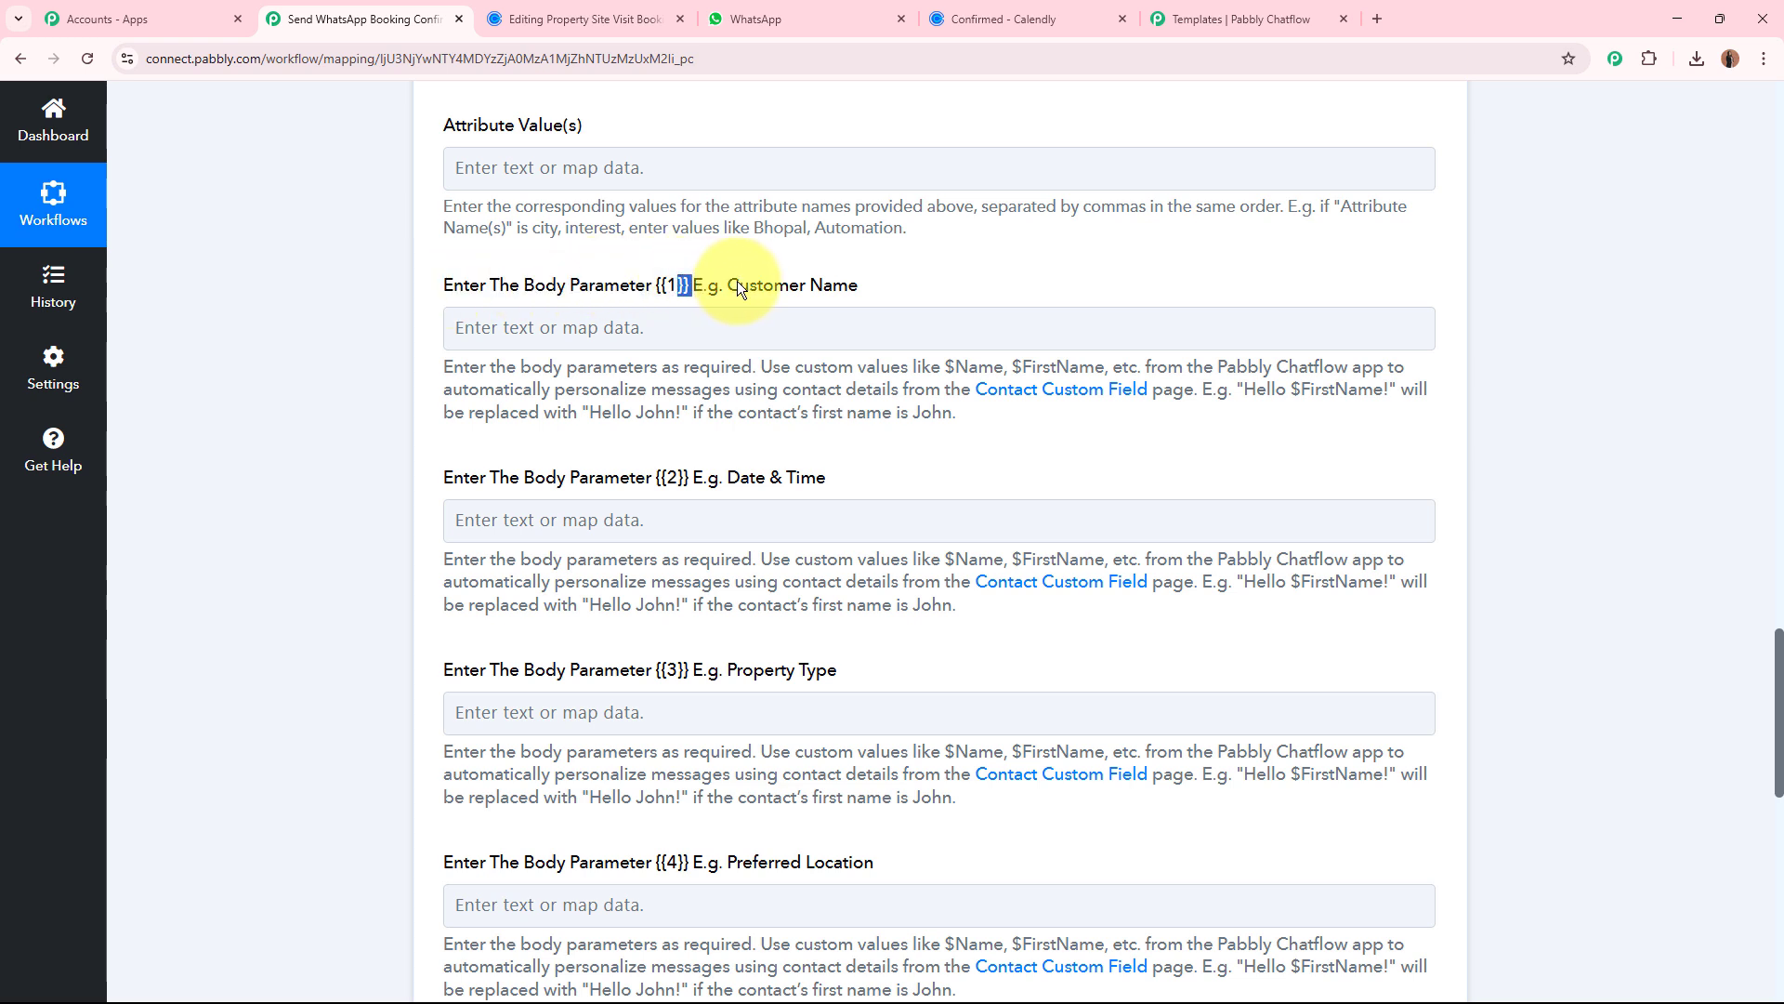
pyautogui.click(446, 474)
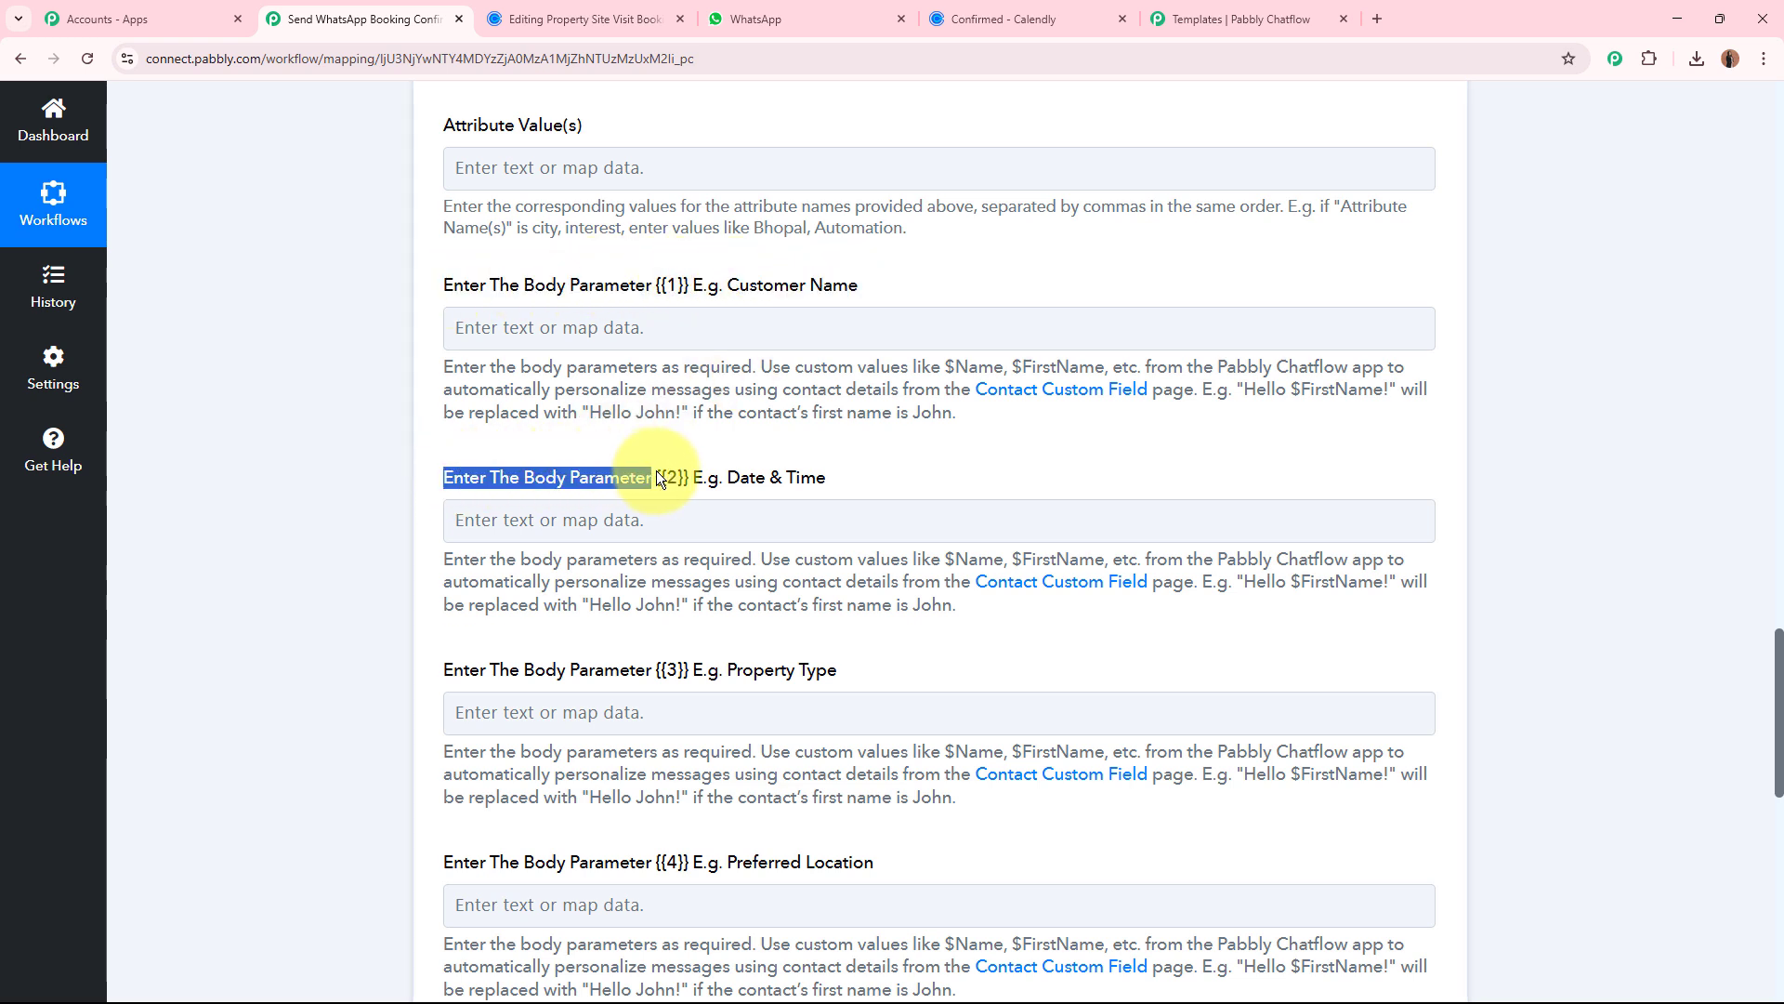
pyautogui.click(766, 478)
pyautogui.moveTo(453, 669); pyautogui.dragTo(509, 669)
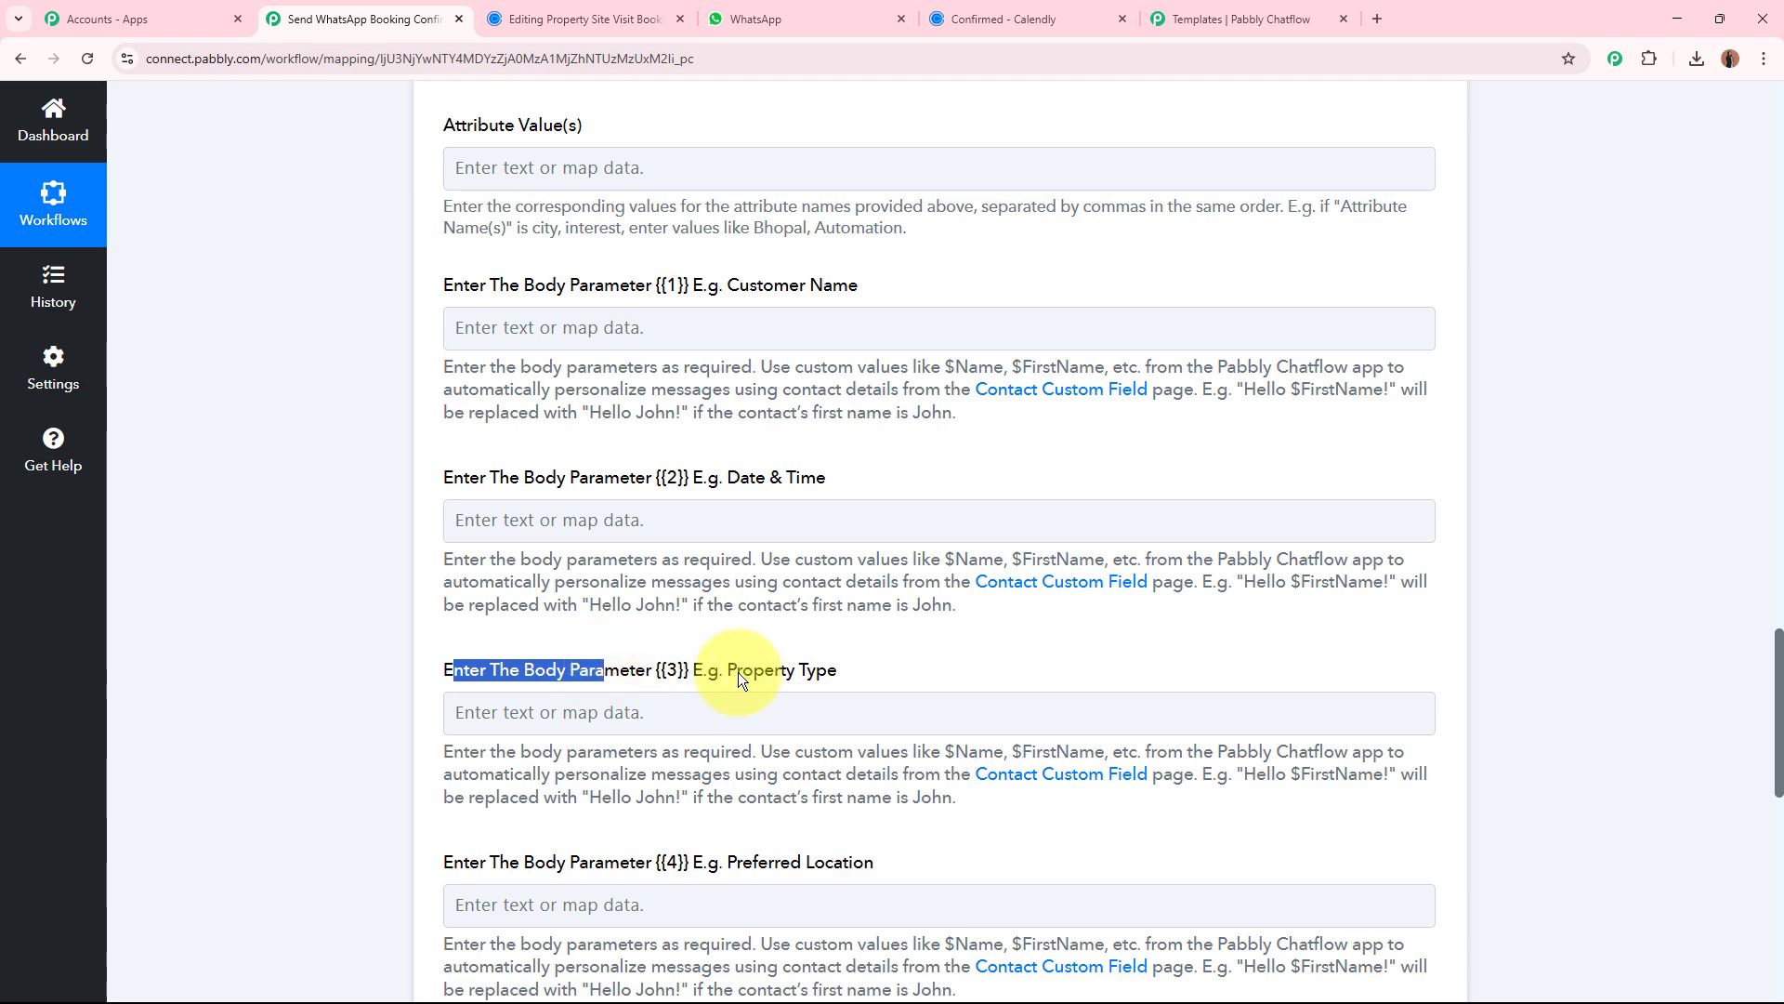
pyautogui.moveTo(741, 671); pyautogui.dragTo(890, 665)
pyautogui.scroll(-3, 891, 665)
pyautogui.moveTo(500, 615); pyautogui.dragTo(596, 599)
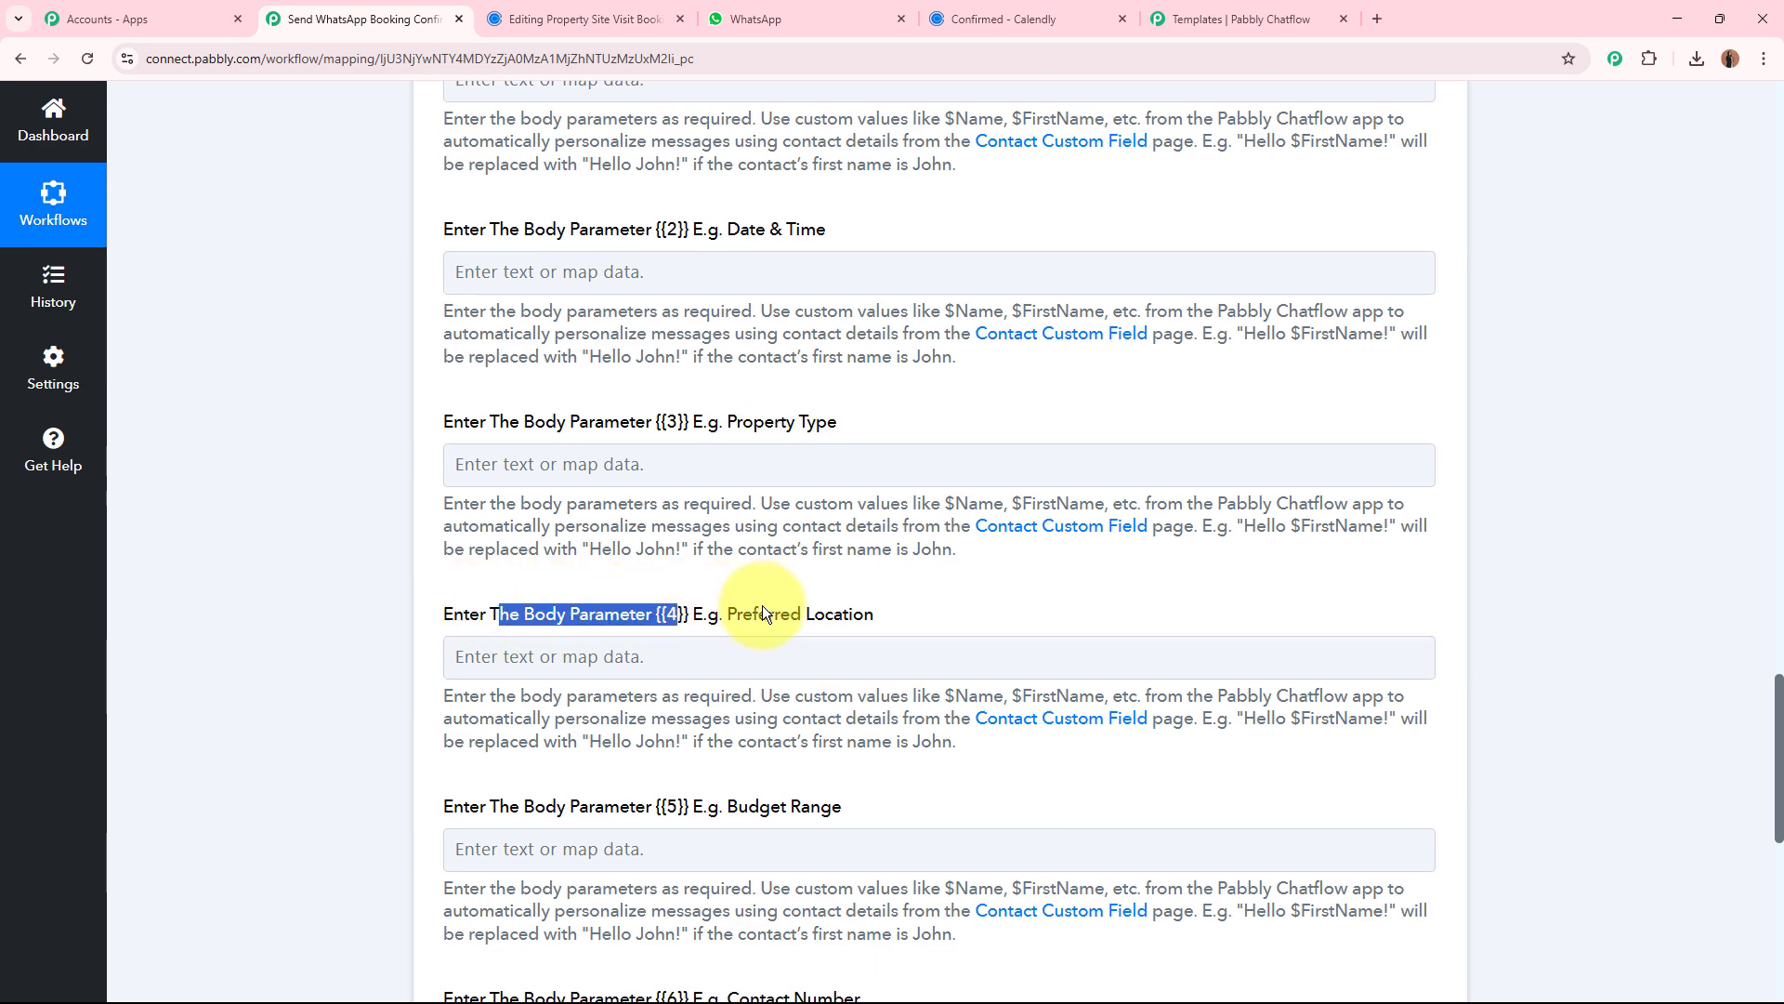
pyautogui.moveTo(741, 614); pyautogui.dragTo(838, 614)
pyautogui.click(491, 796)
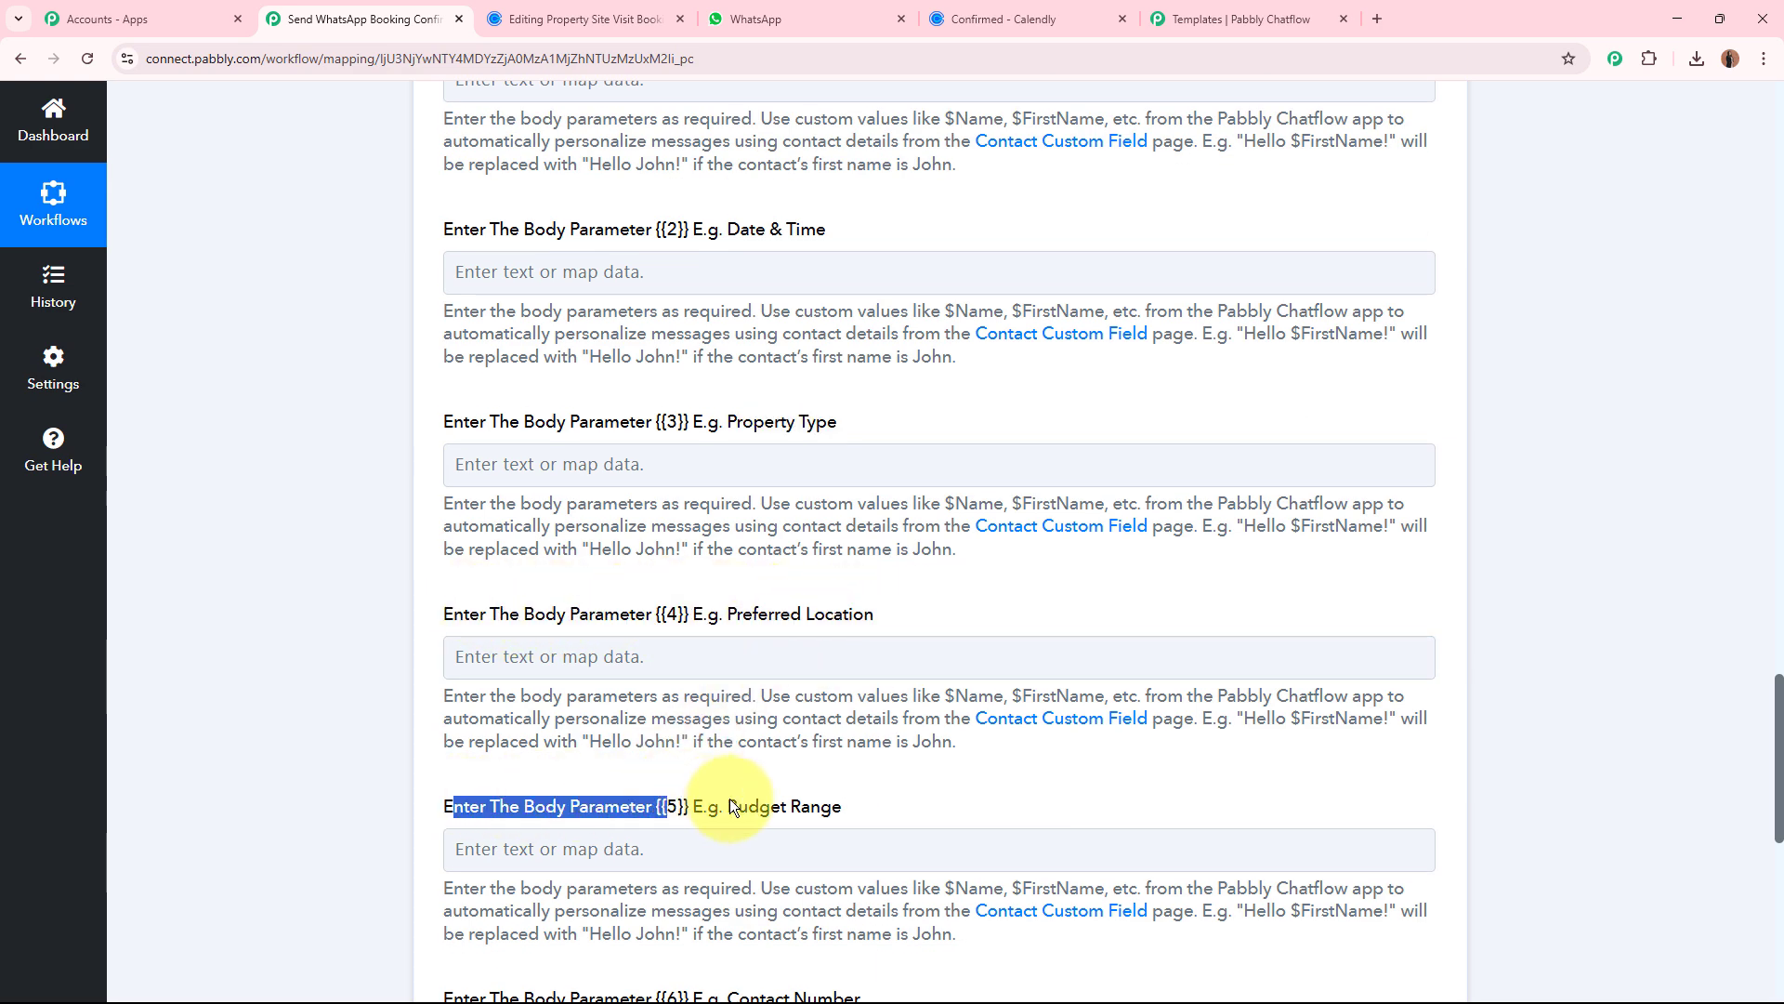
pyautogui.moveTo(704, 800); pyautogui.dragTo(838, 800)
pyautogui.scroll(-3, 838, 800)
pyautogui.moveTo(469, 629); pyautogui.dragTo(589, 627)
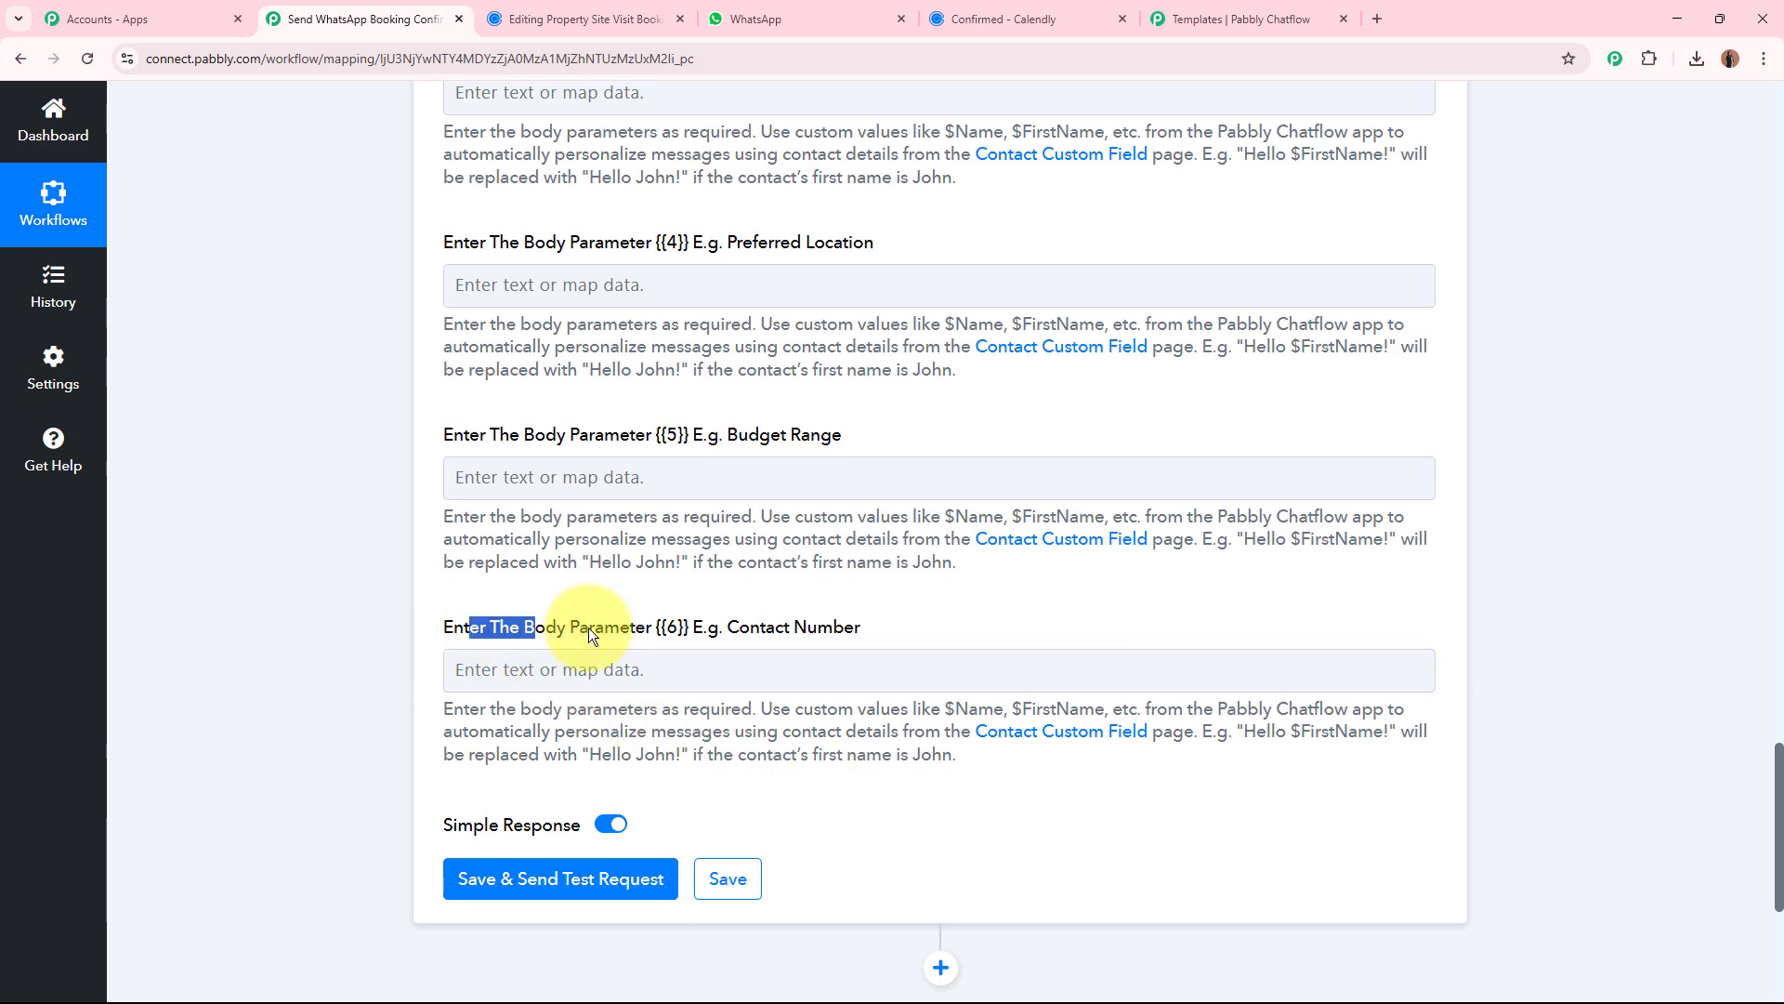
pyautogui.moveTo(749, 628); pyautogui.dragTo(873, 626)
pyautogui.click(932, 622)
pyautogui.scroll(5, 933, 622)
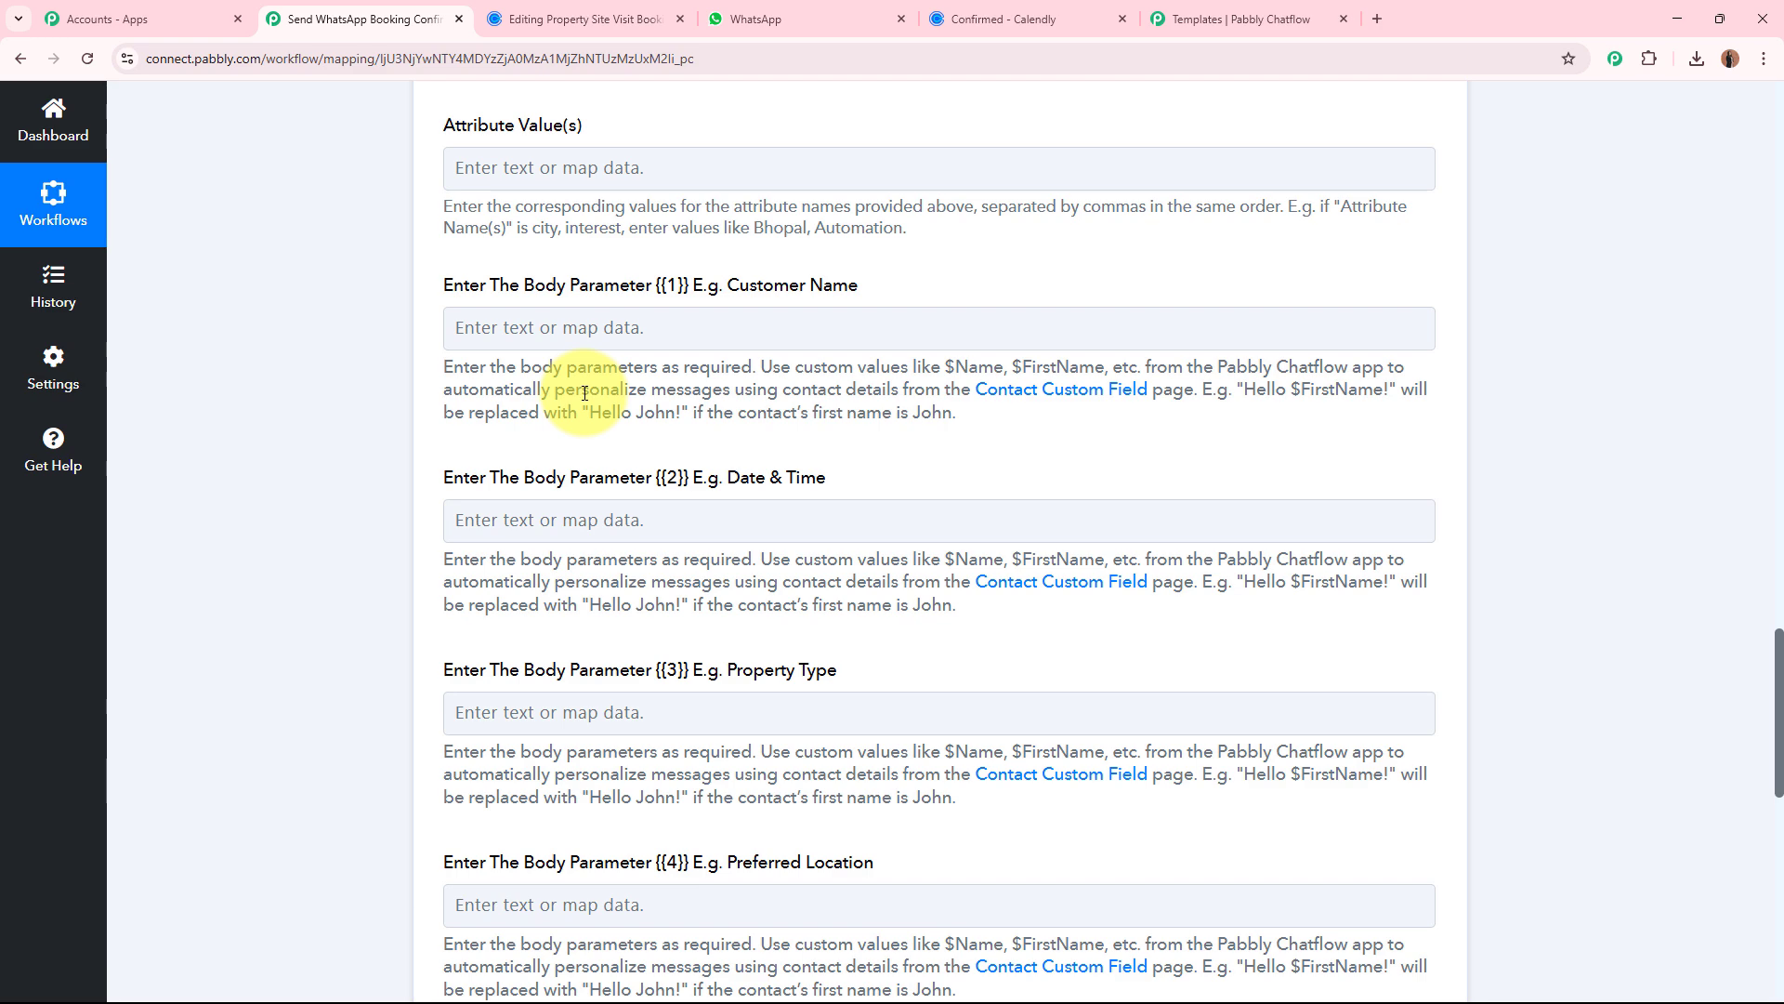
# Switch to Pabbly Chatflow and check which message details the numbered placeholders stand for in the booking_confirmation_message preview.
pyautogui.click(1256, 19)
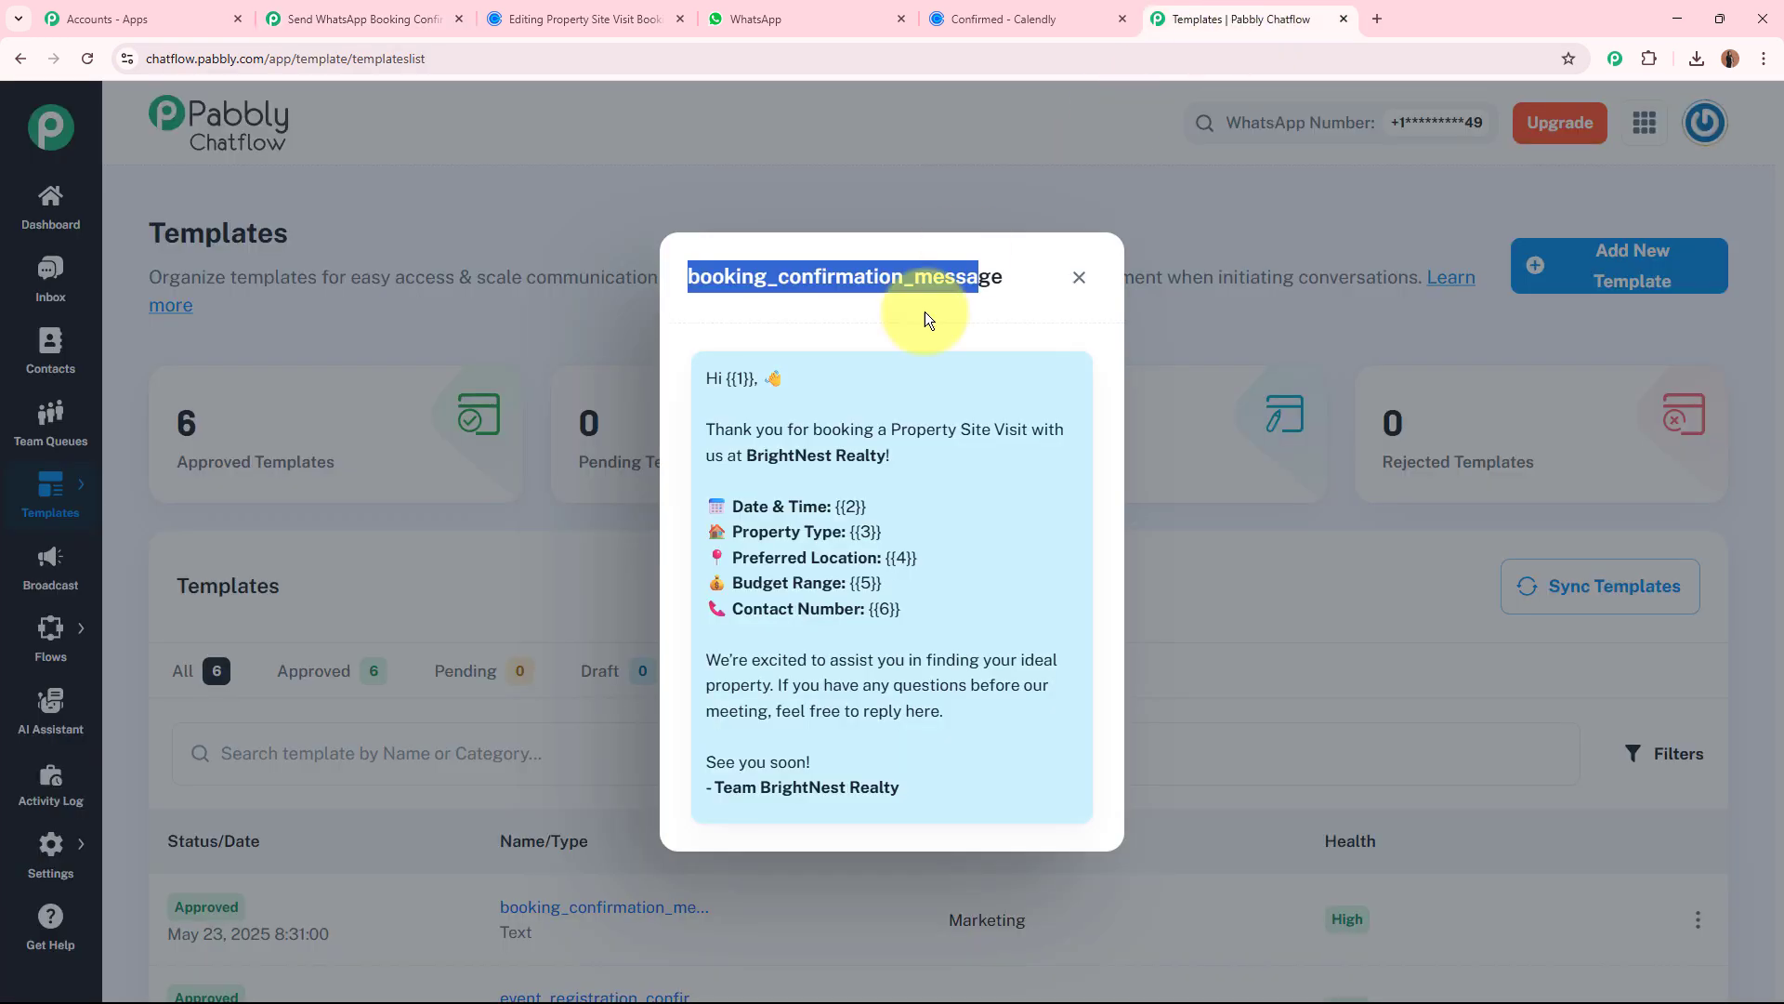
pyautogui.click(905, 444)
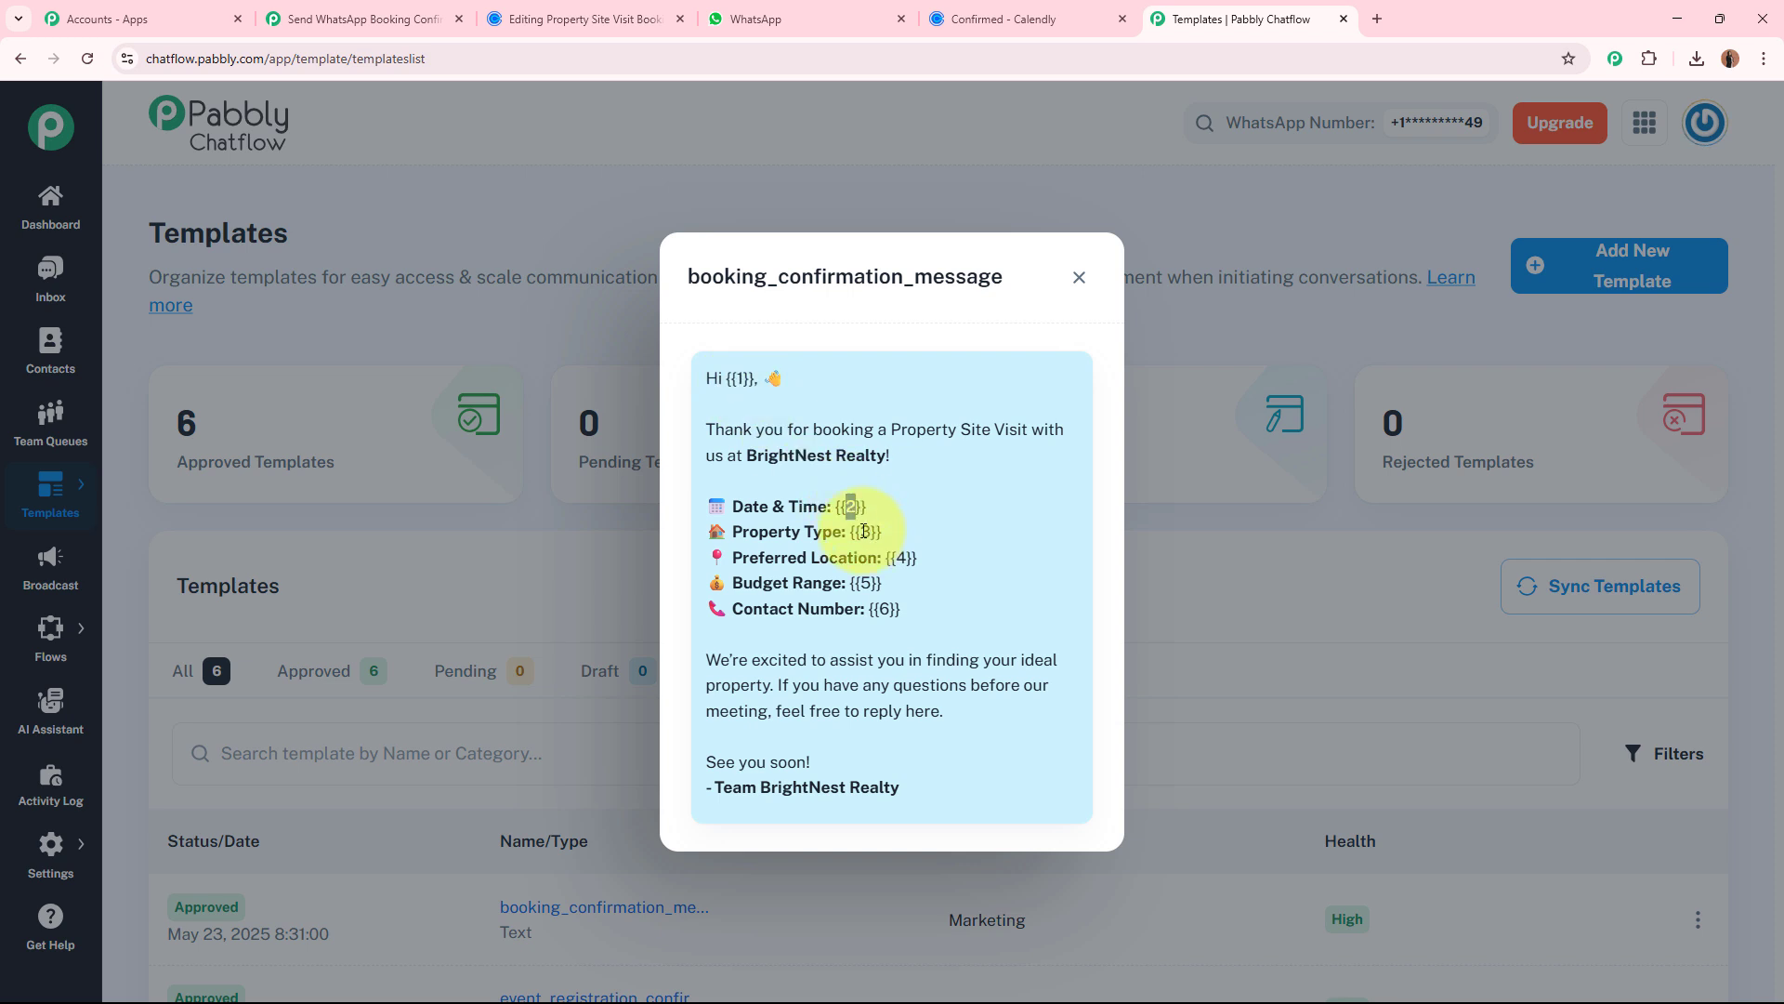
pyautogui.moveTo(916, 558); pyautogui.dragTo(890, 560)
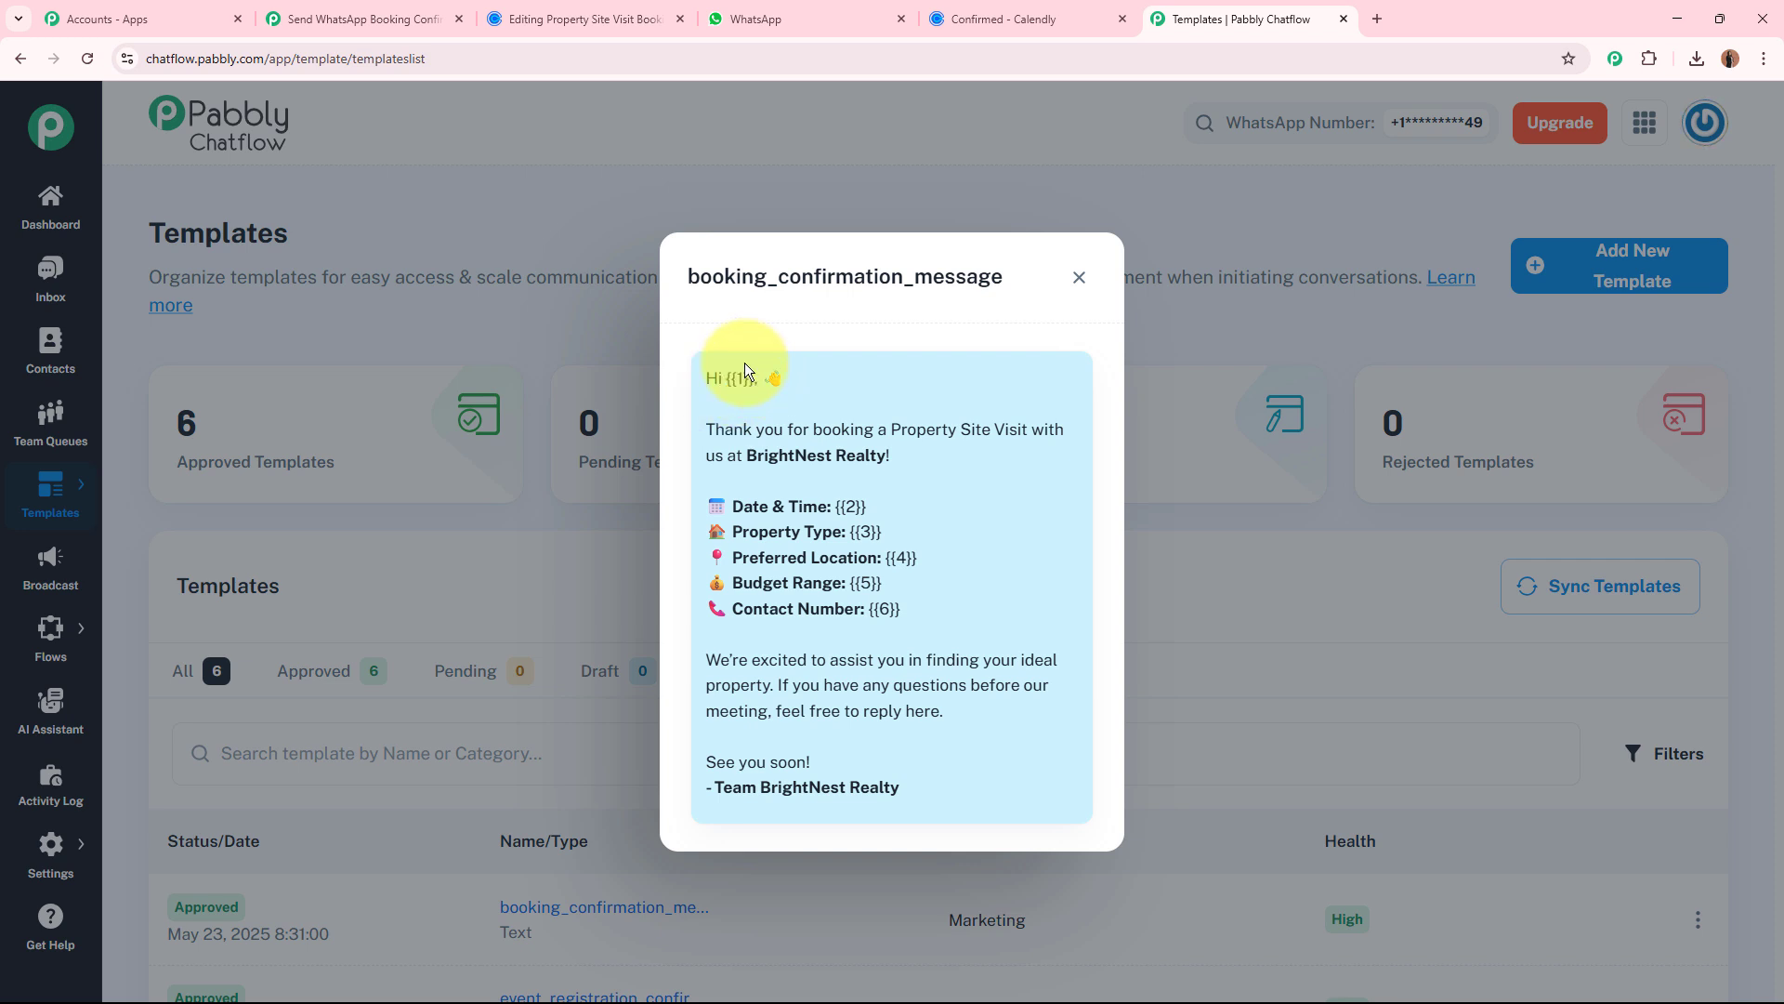
# Back in the Pabbly Connect workflow, map body parameter {{1}} to Res3 Resource First Name and Res3 Resource Last Name from Calendly.
pyautogui.click(358, 18)
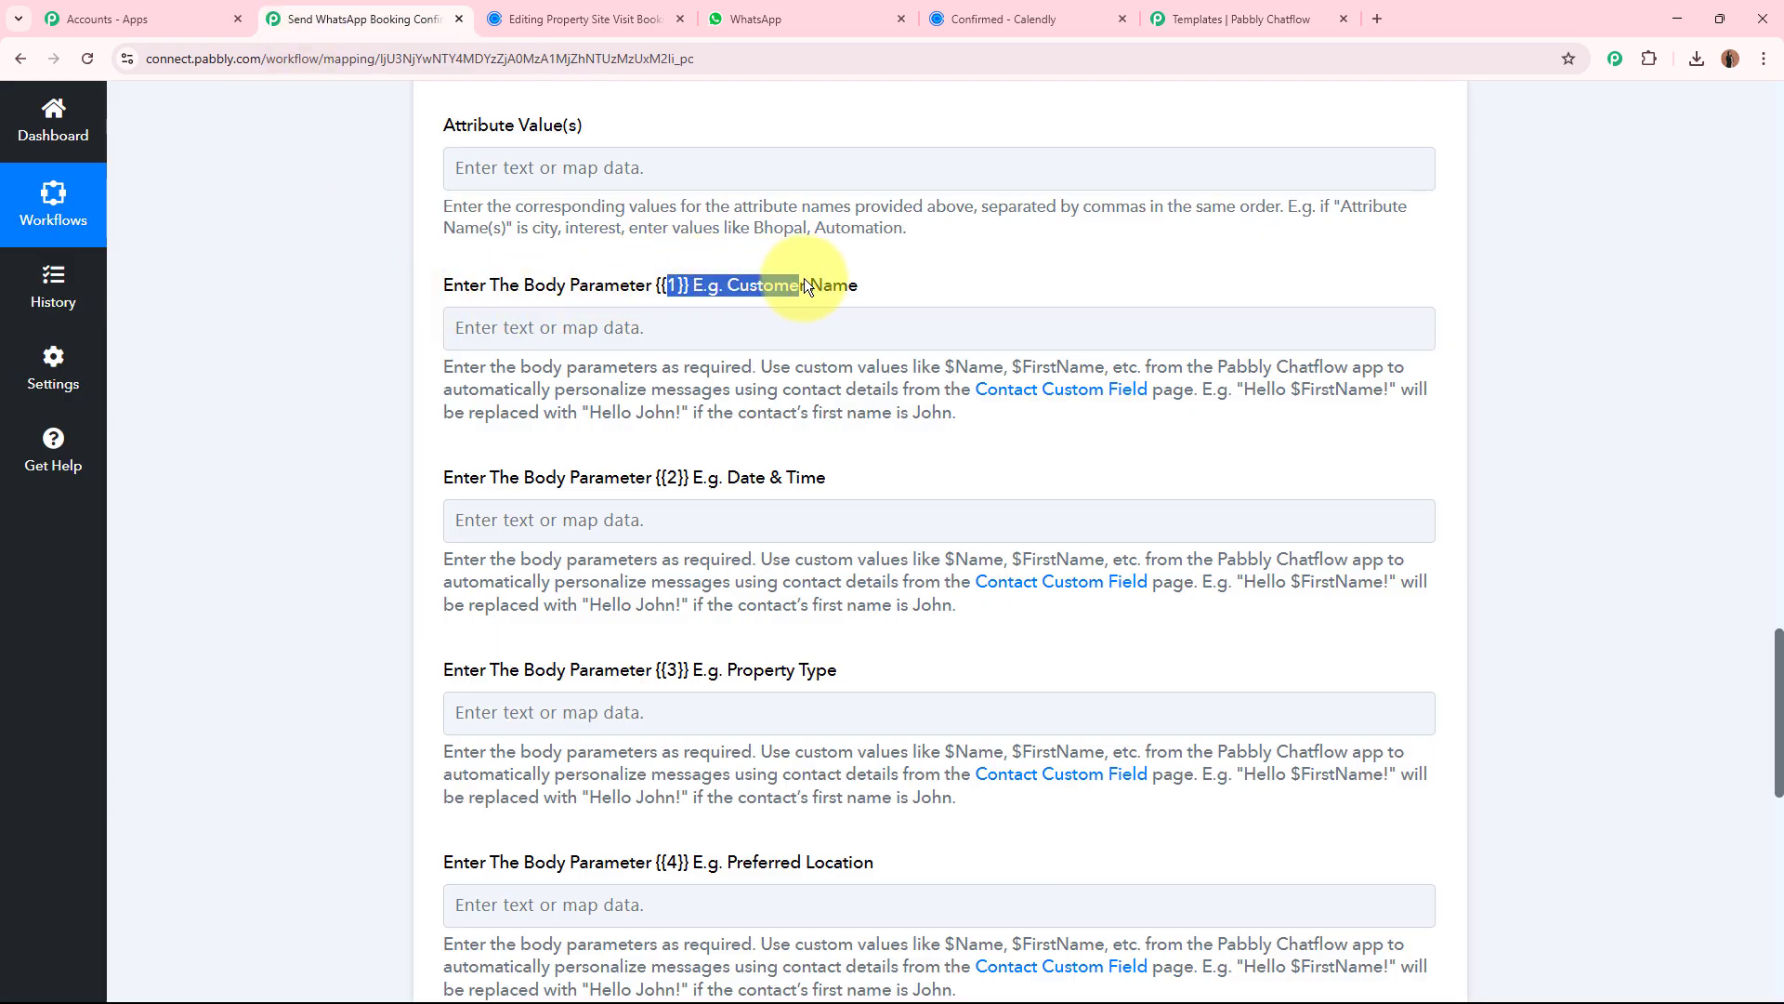
pyautogui.click(669, 284)
pyautogui.click(651, 327)
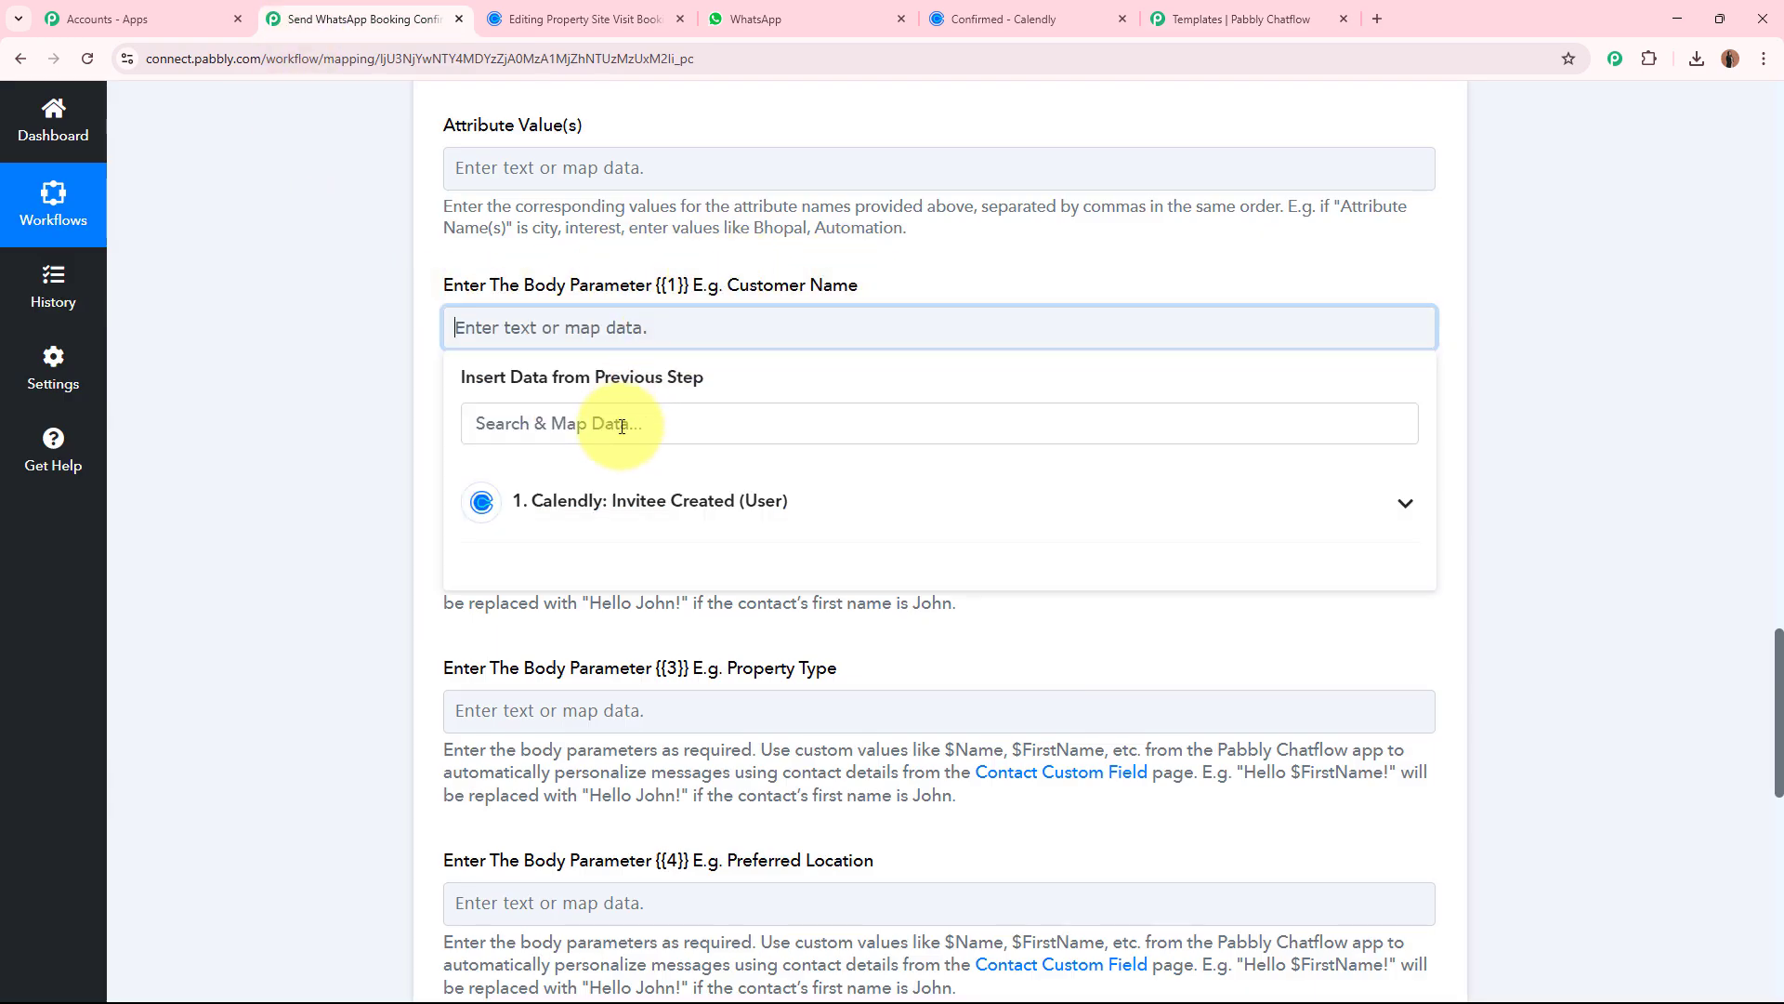
pyautogui.click(614, 507)
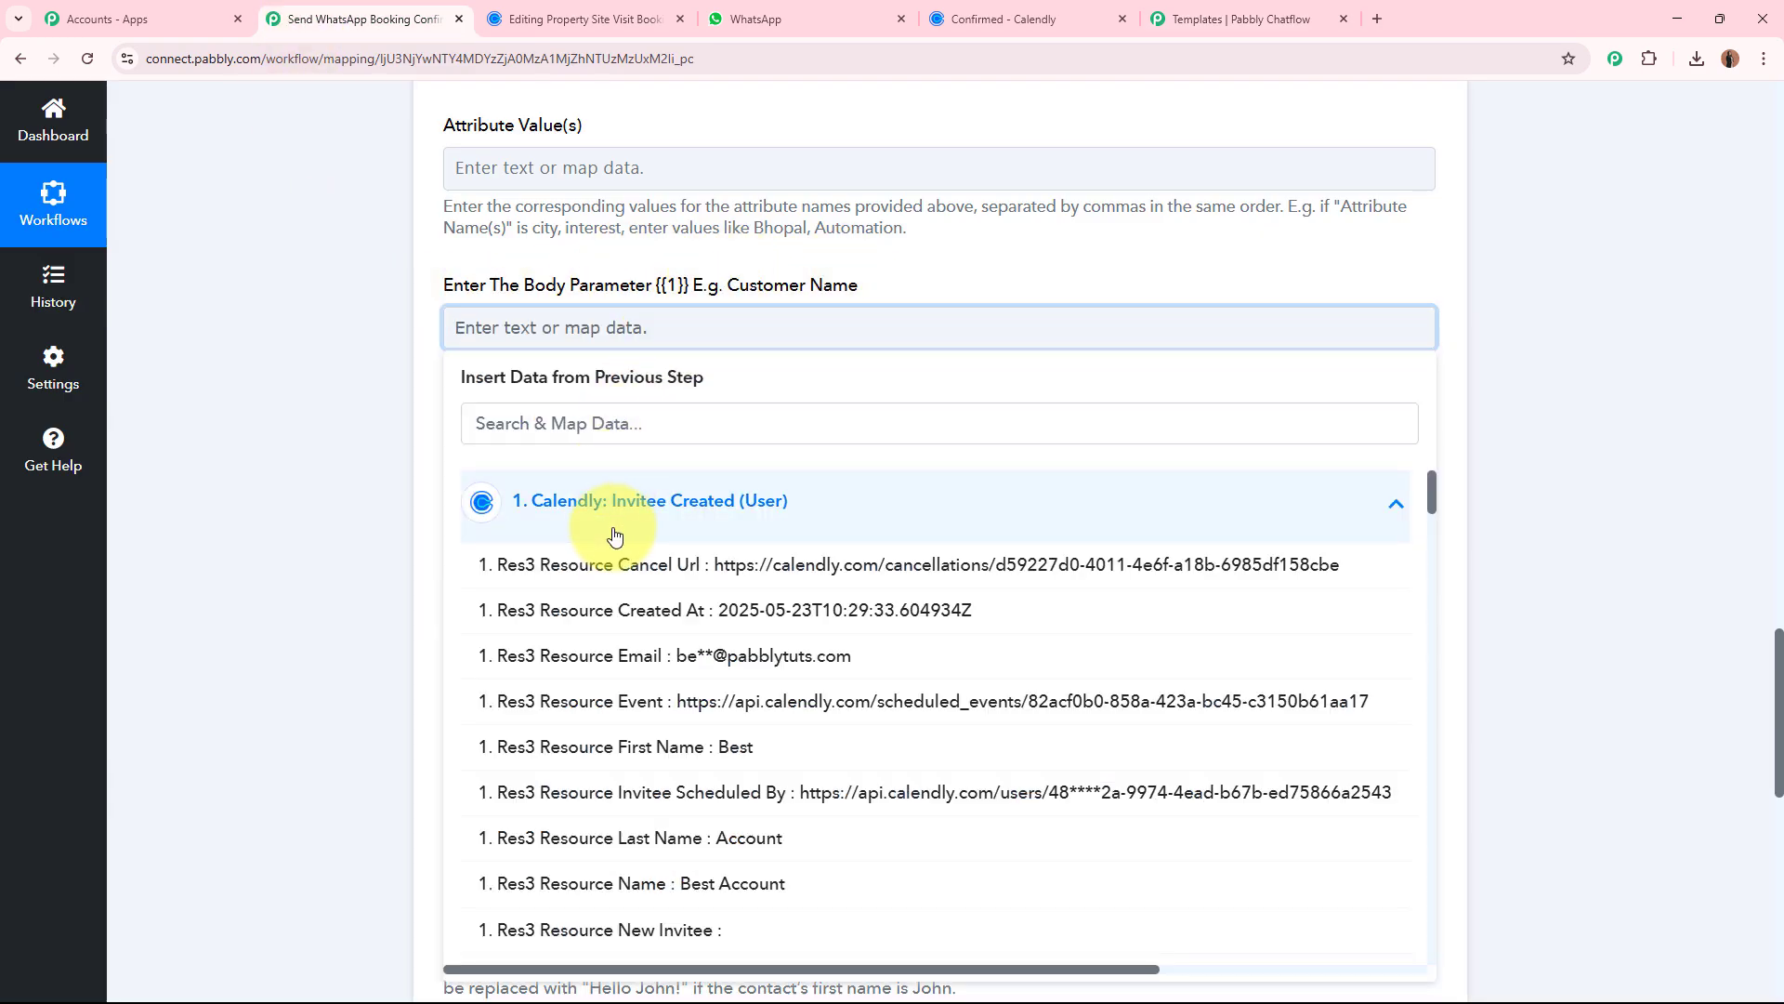
pyautogui.click(685, 749)
pyautogui.click(710, 873)
pyautogui.click(249, 561)
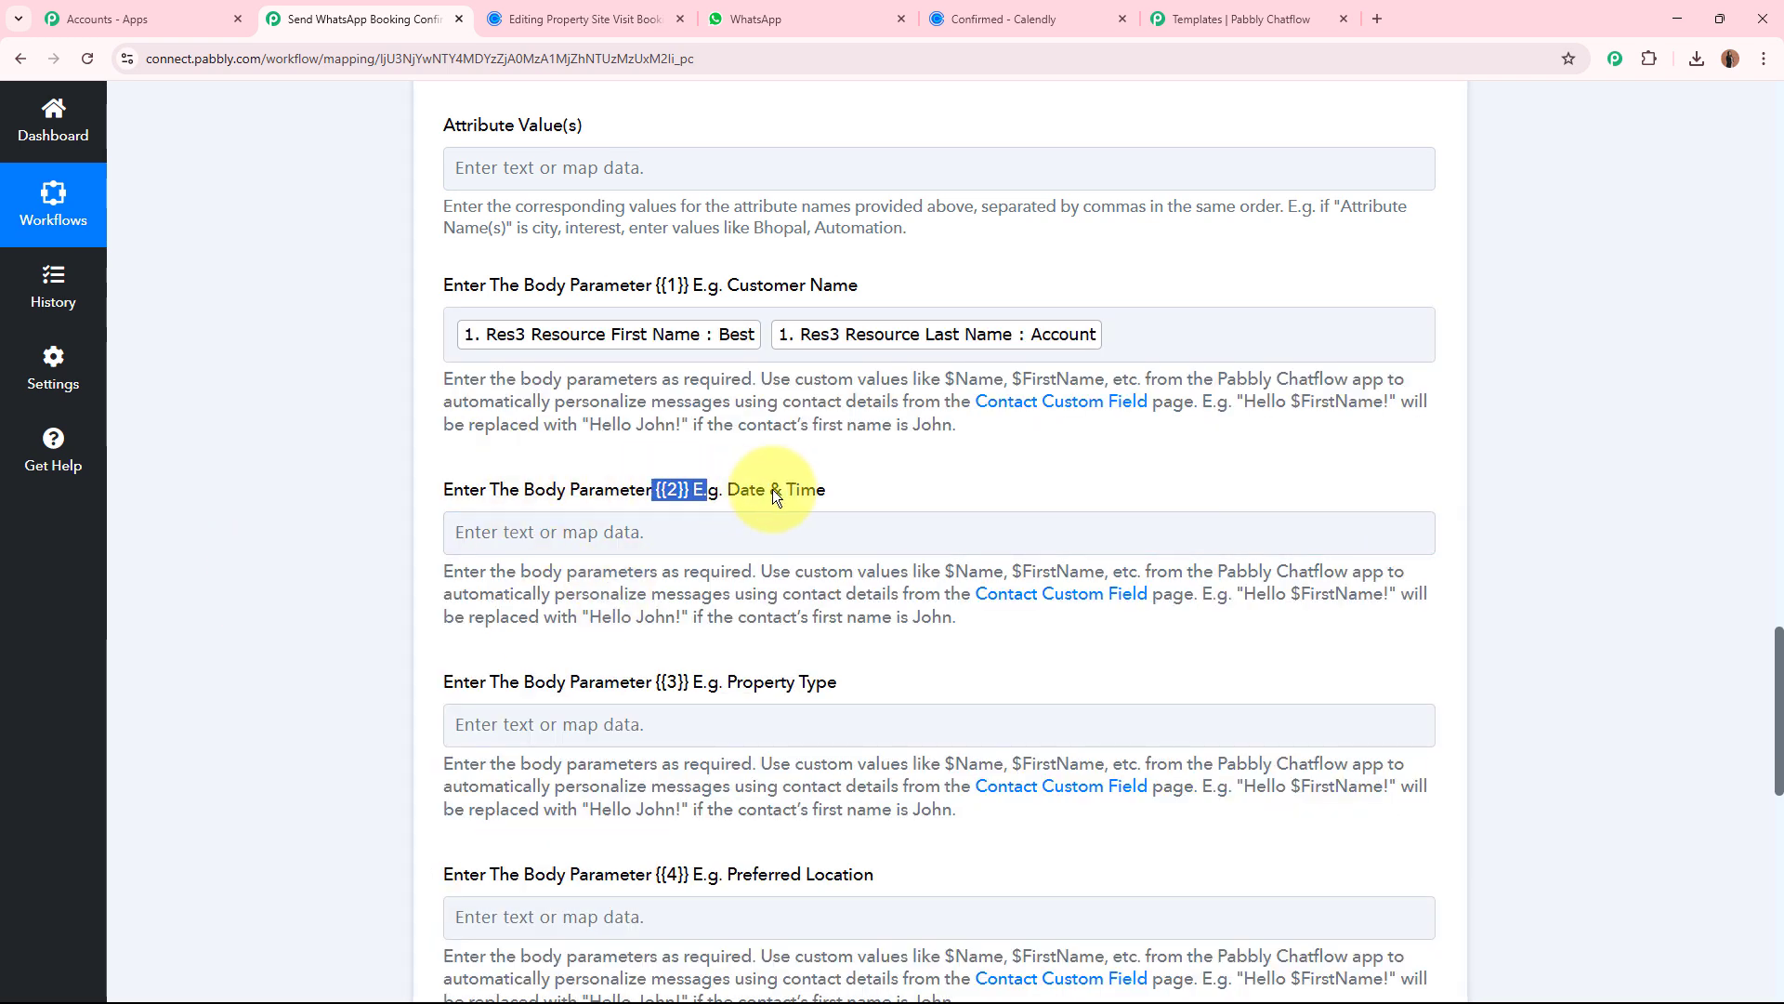
# Check body parameter {{2}}, Date & Time, against the Chatflow template and search the Calendly trigger data for "time".
pyautogui.moveTo(772, 489); pyautogui.dragTo(867, 506)
pyautogui.click(1236, 18)
pyautogui.click(363, 18)
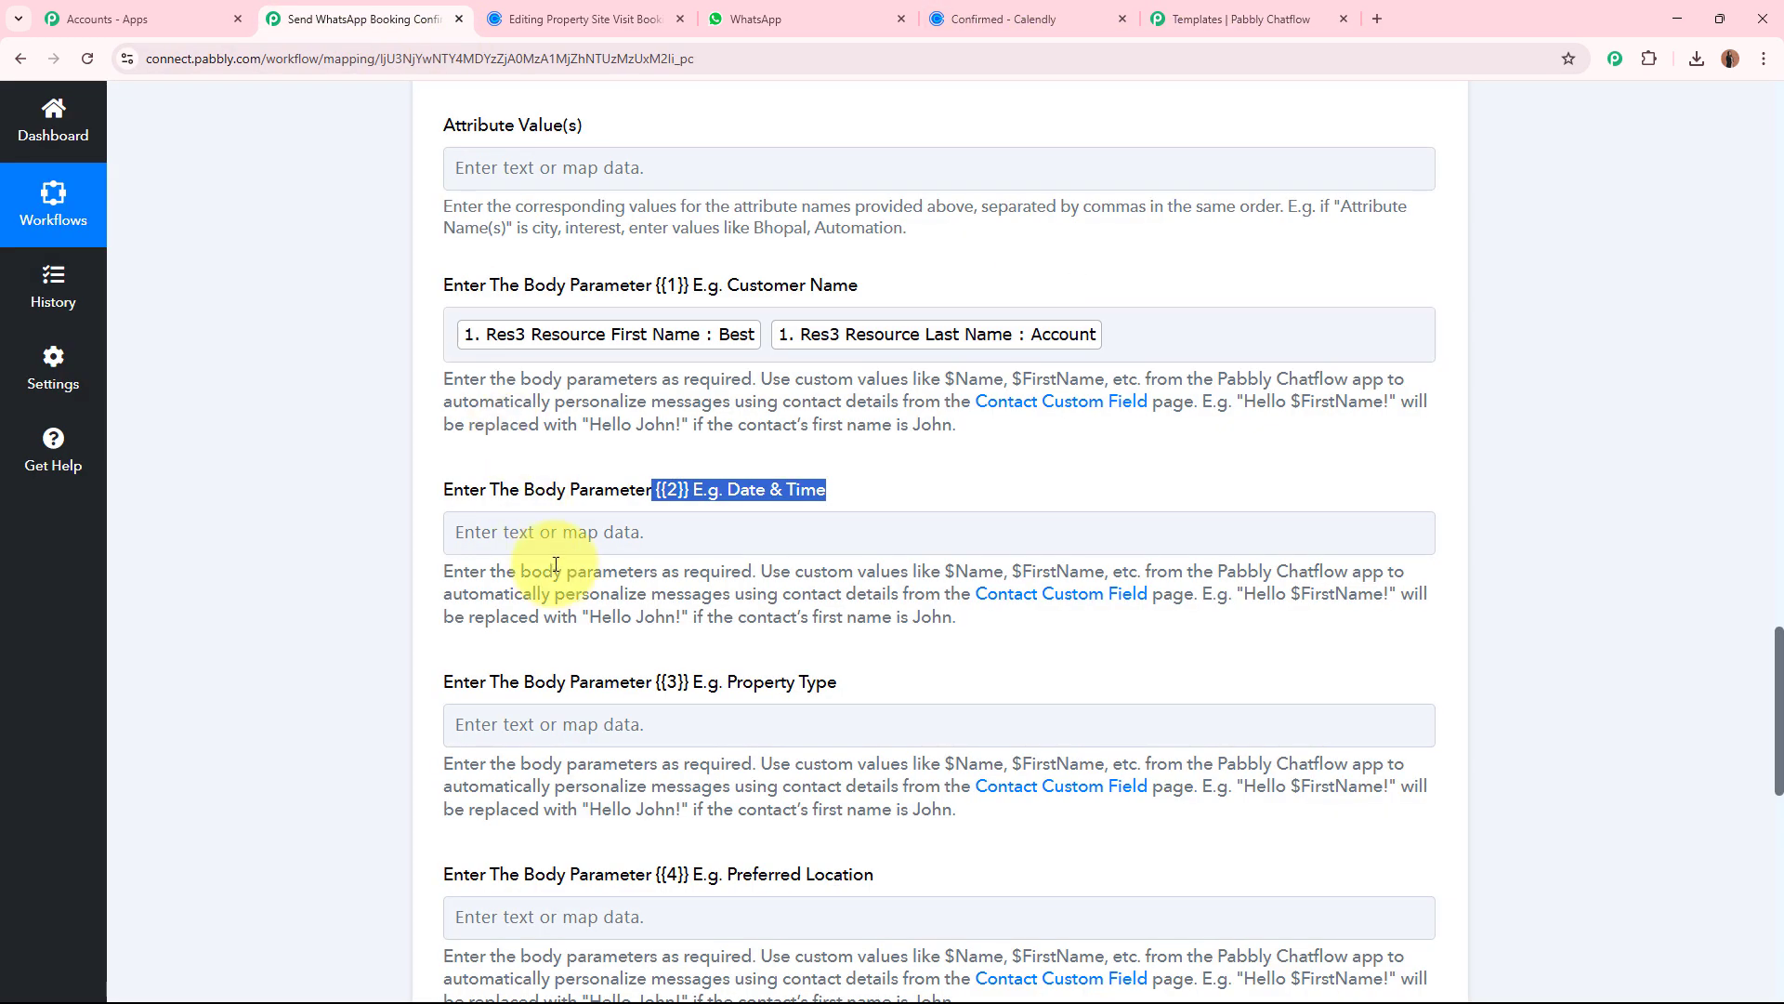
pyautogui.click(561, 538)
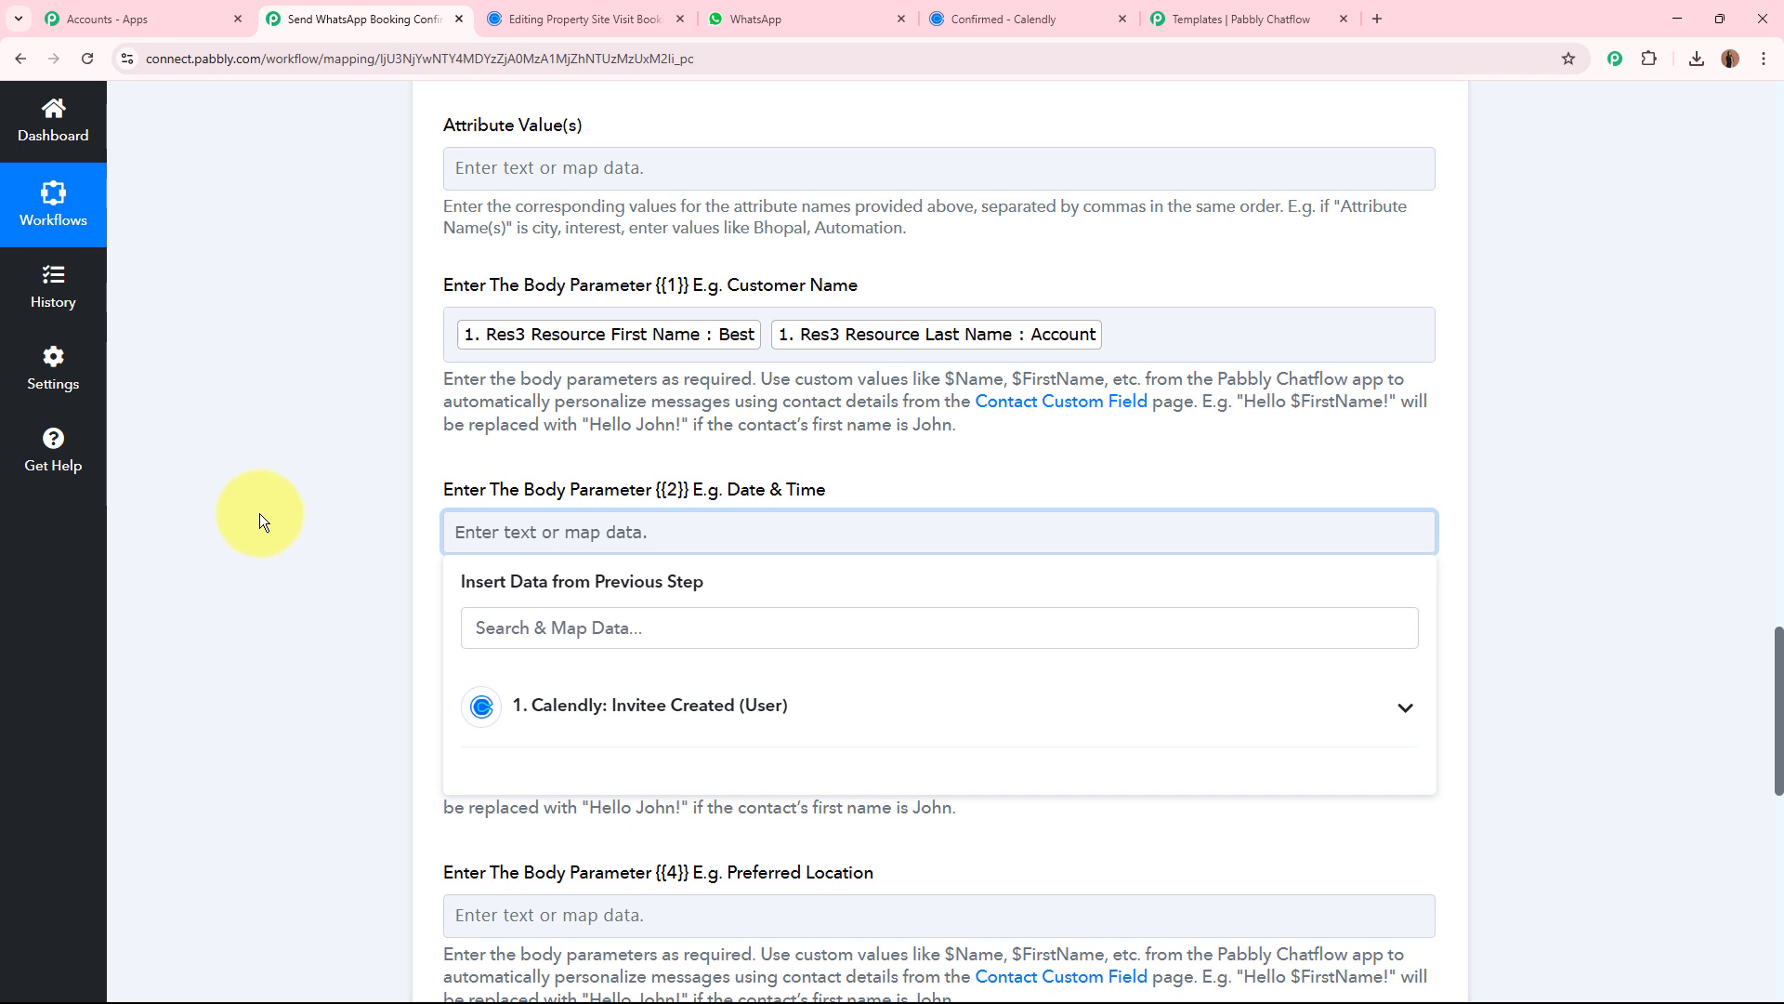
pyautogui.click(580, 632)
pyautogui.write('time')
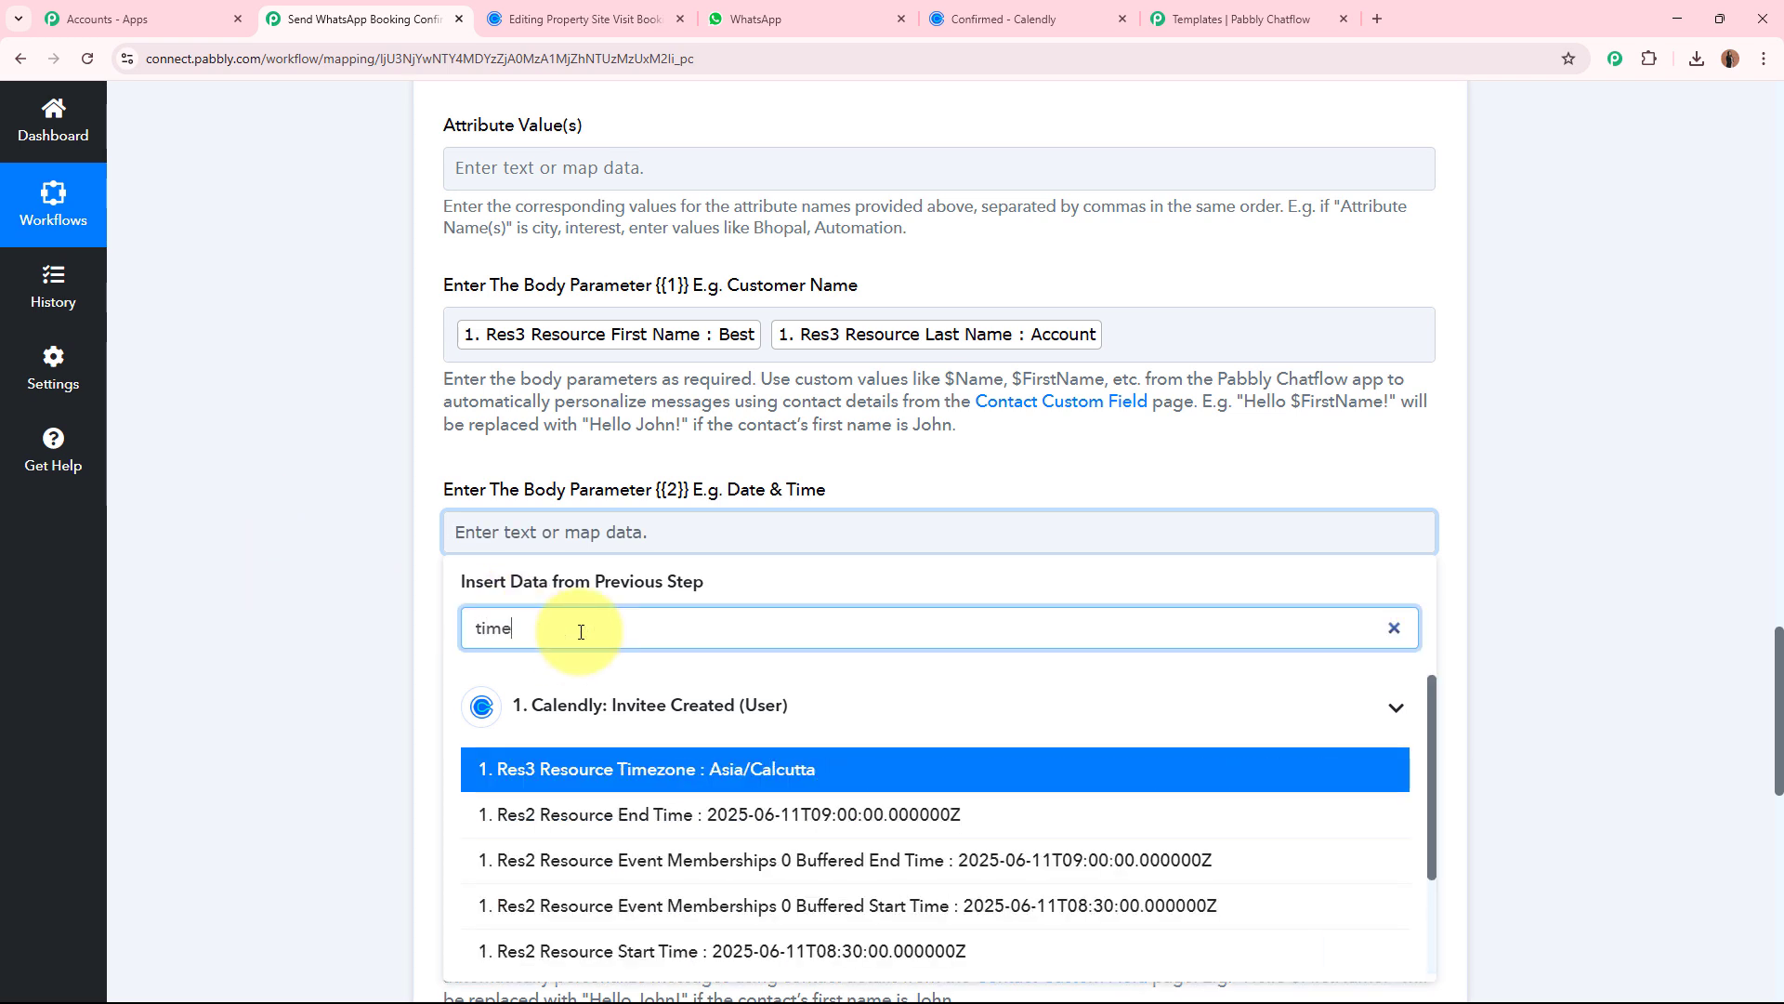
pyautogui.scroll(-3, 287, 726)
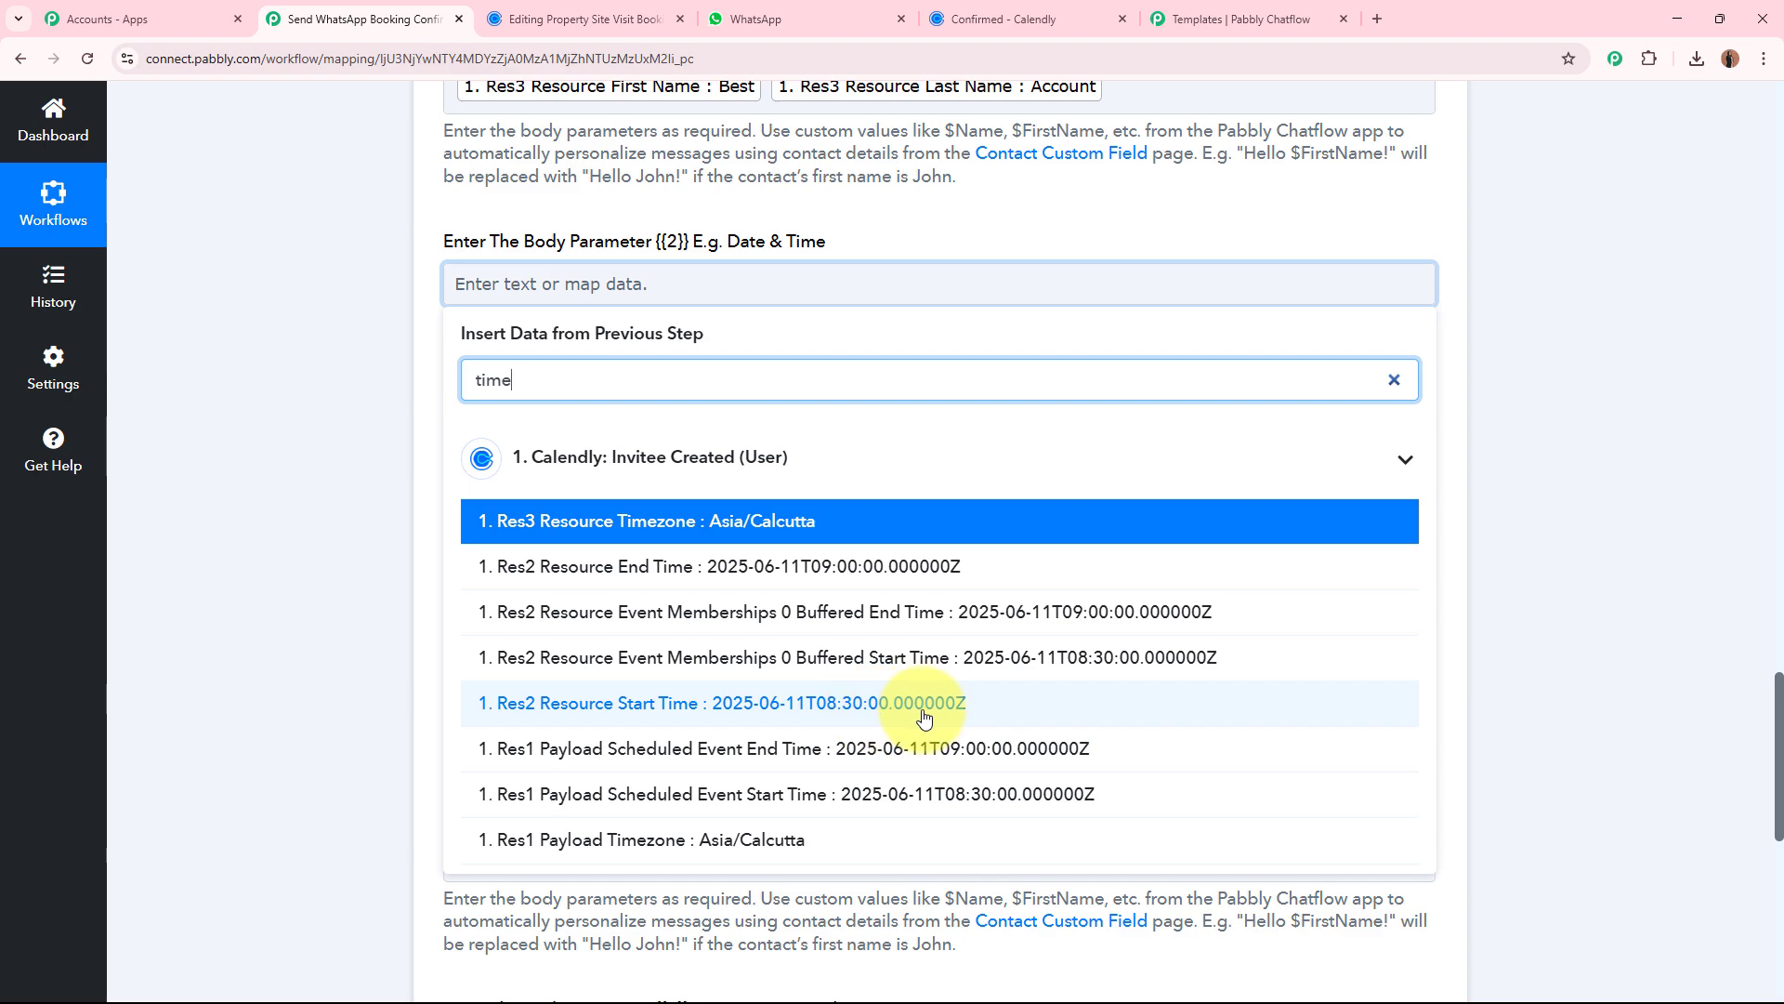
pyautogui.click(279, 580)
# Insert a Date/Time Formatter (Pabbly) action between the Calendly trigger and the Pabbly Chatflow action.
pyautogui.scroll(15, 278, 580)
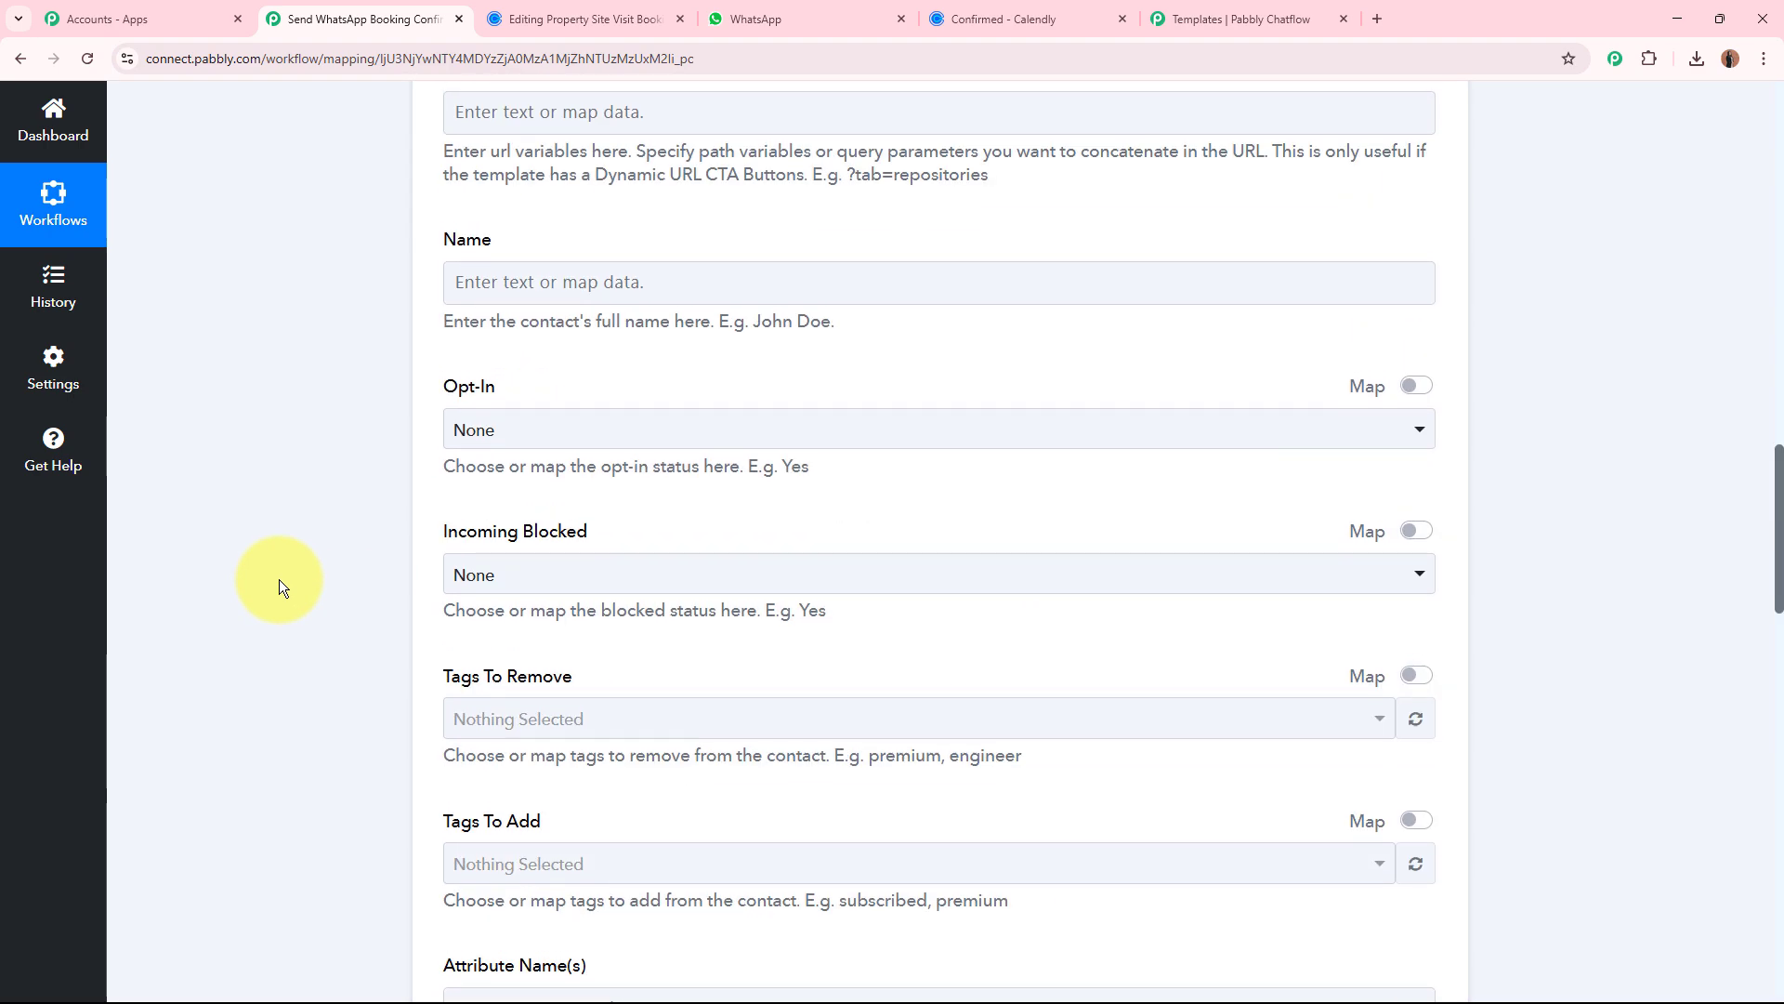
pyautogui.scroll(15, 279, 578)
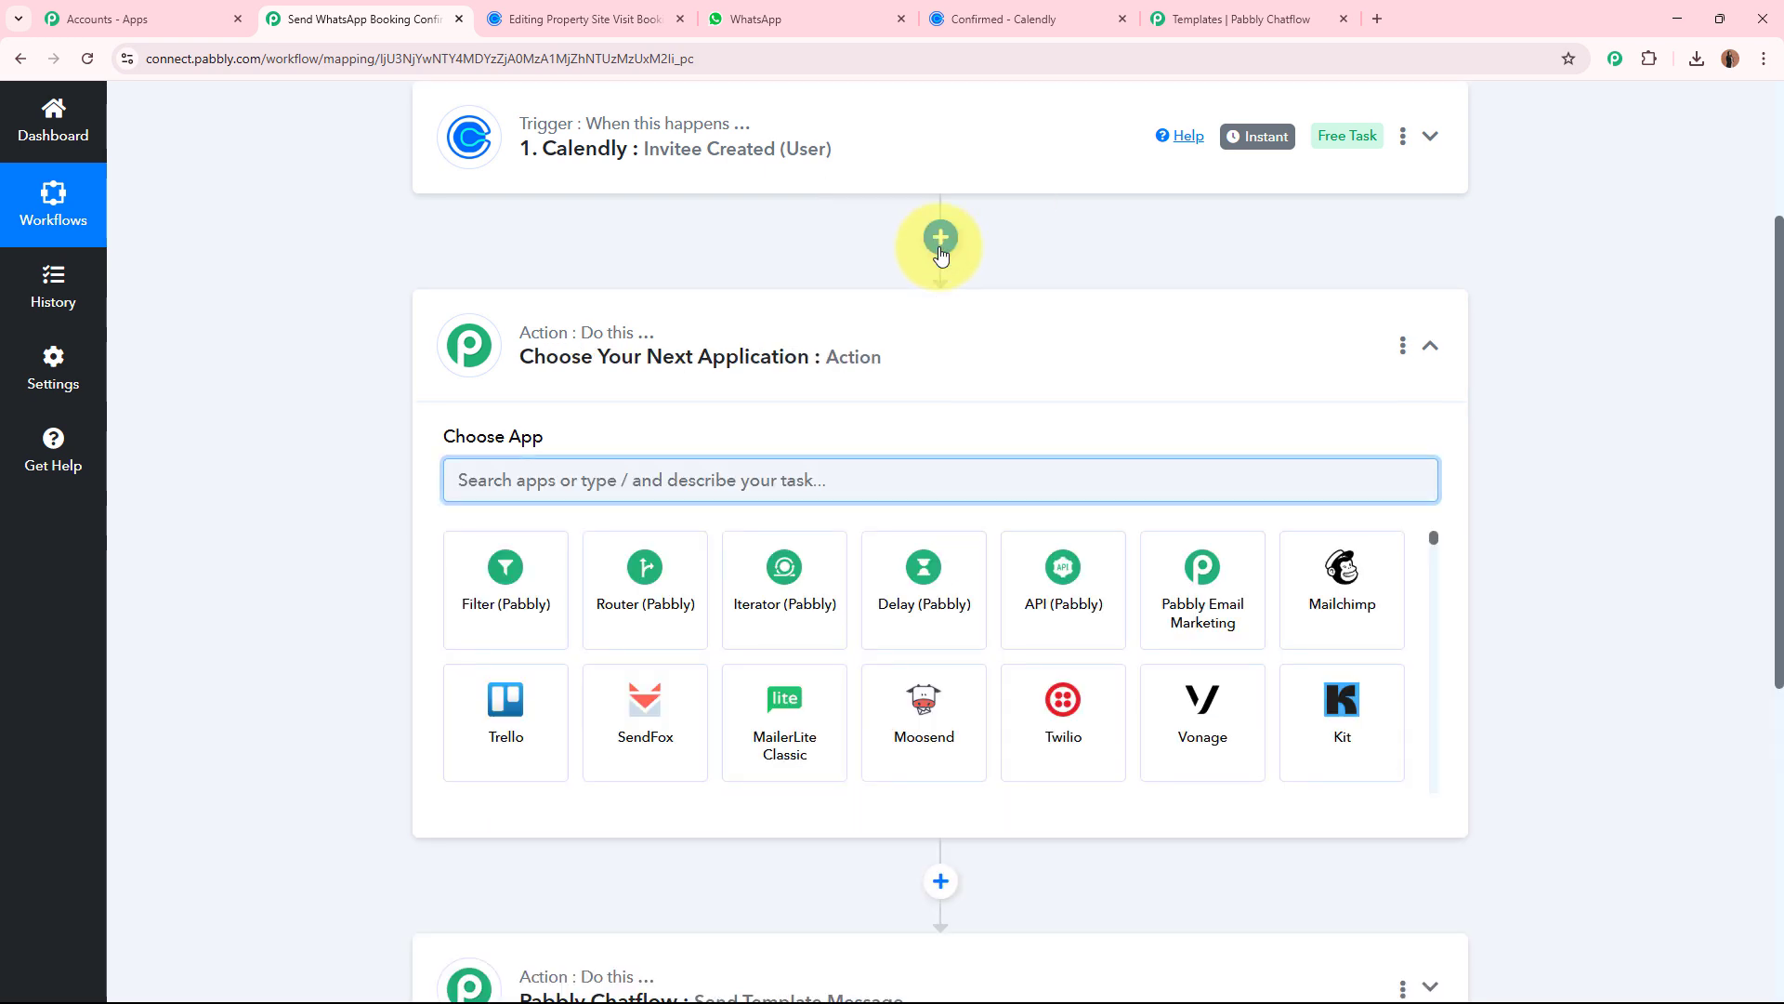
pyautogui.write('Date')
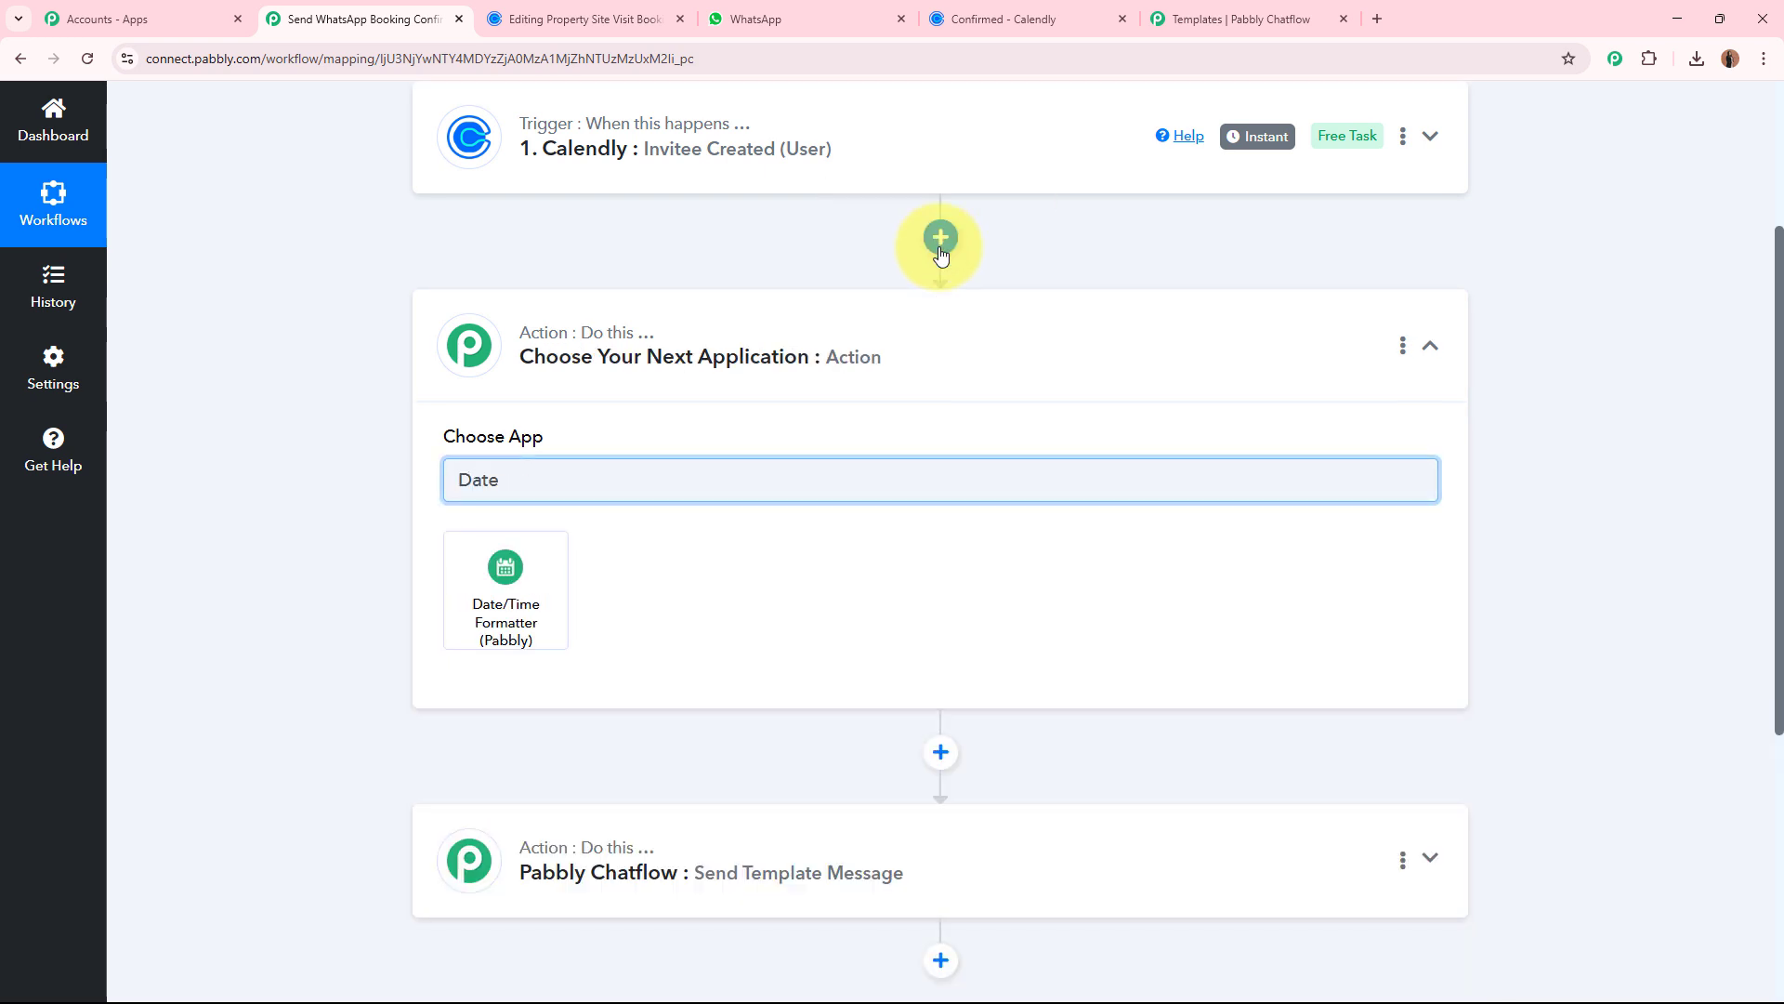
pyautogui.click(547, 590)
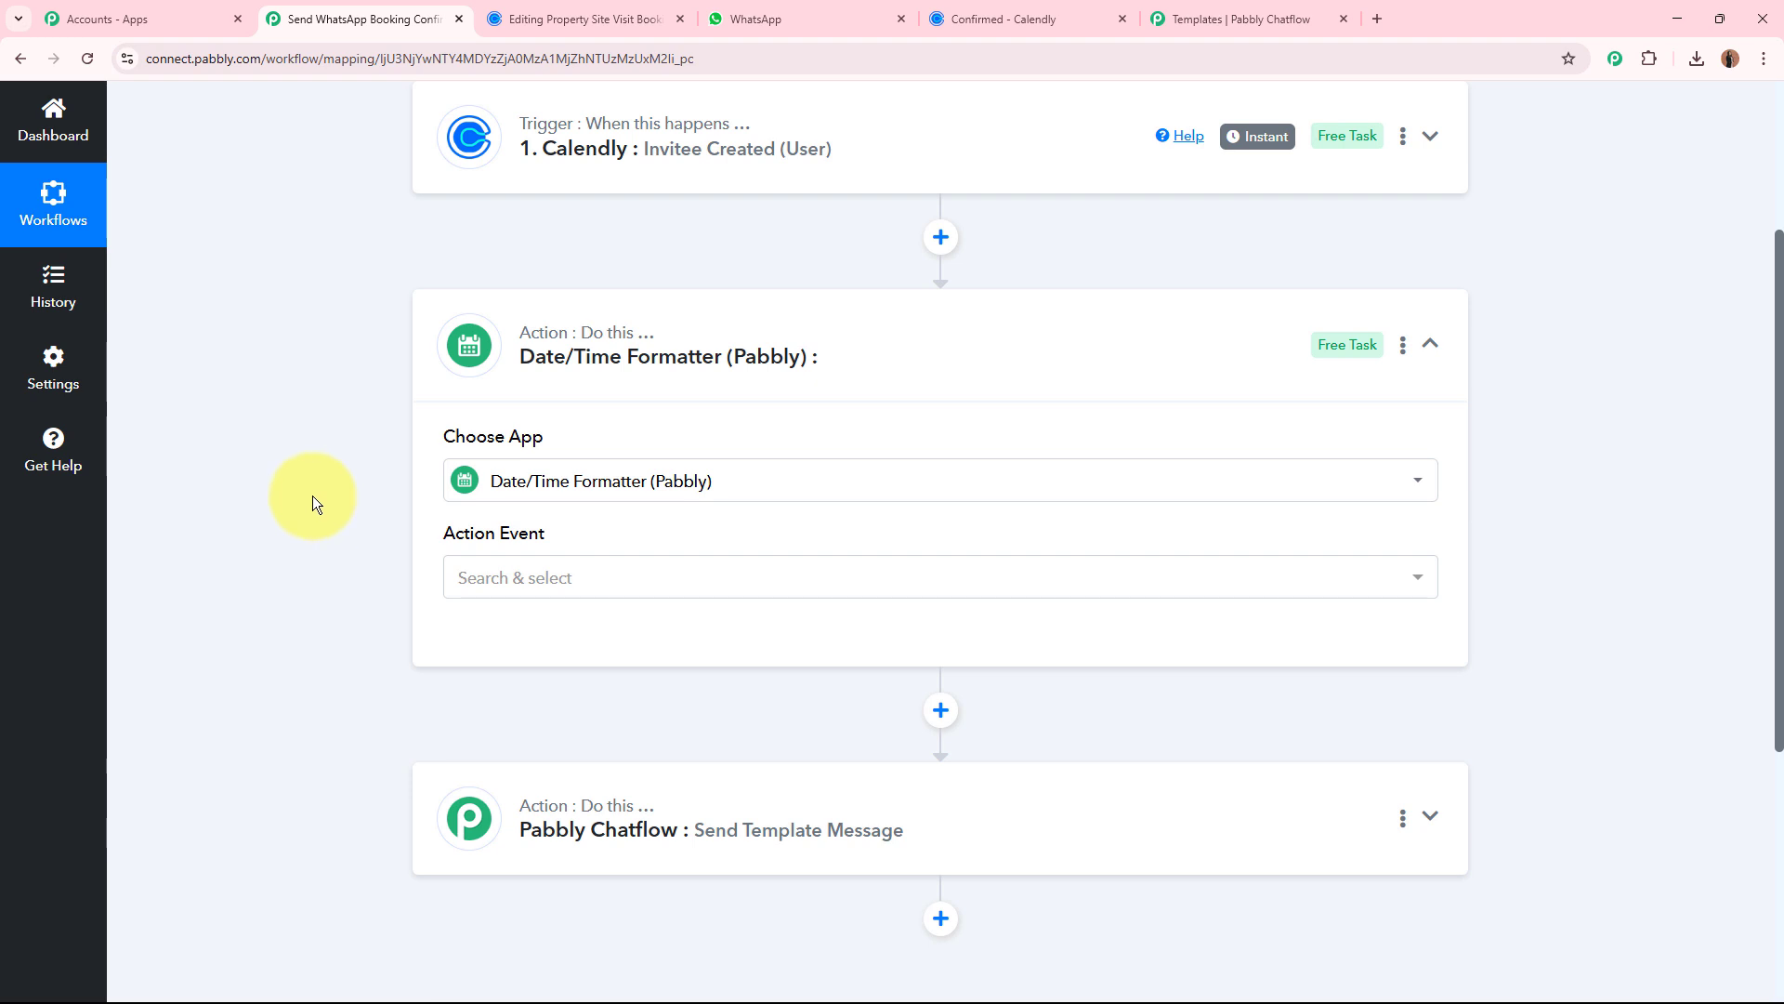
# Set the formatter's action event to Format Date with Time Zone and connect it.
pyautogui.scroll(-3, 325, 488)
pyautogui.click(487, 330)
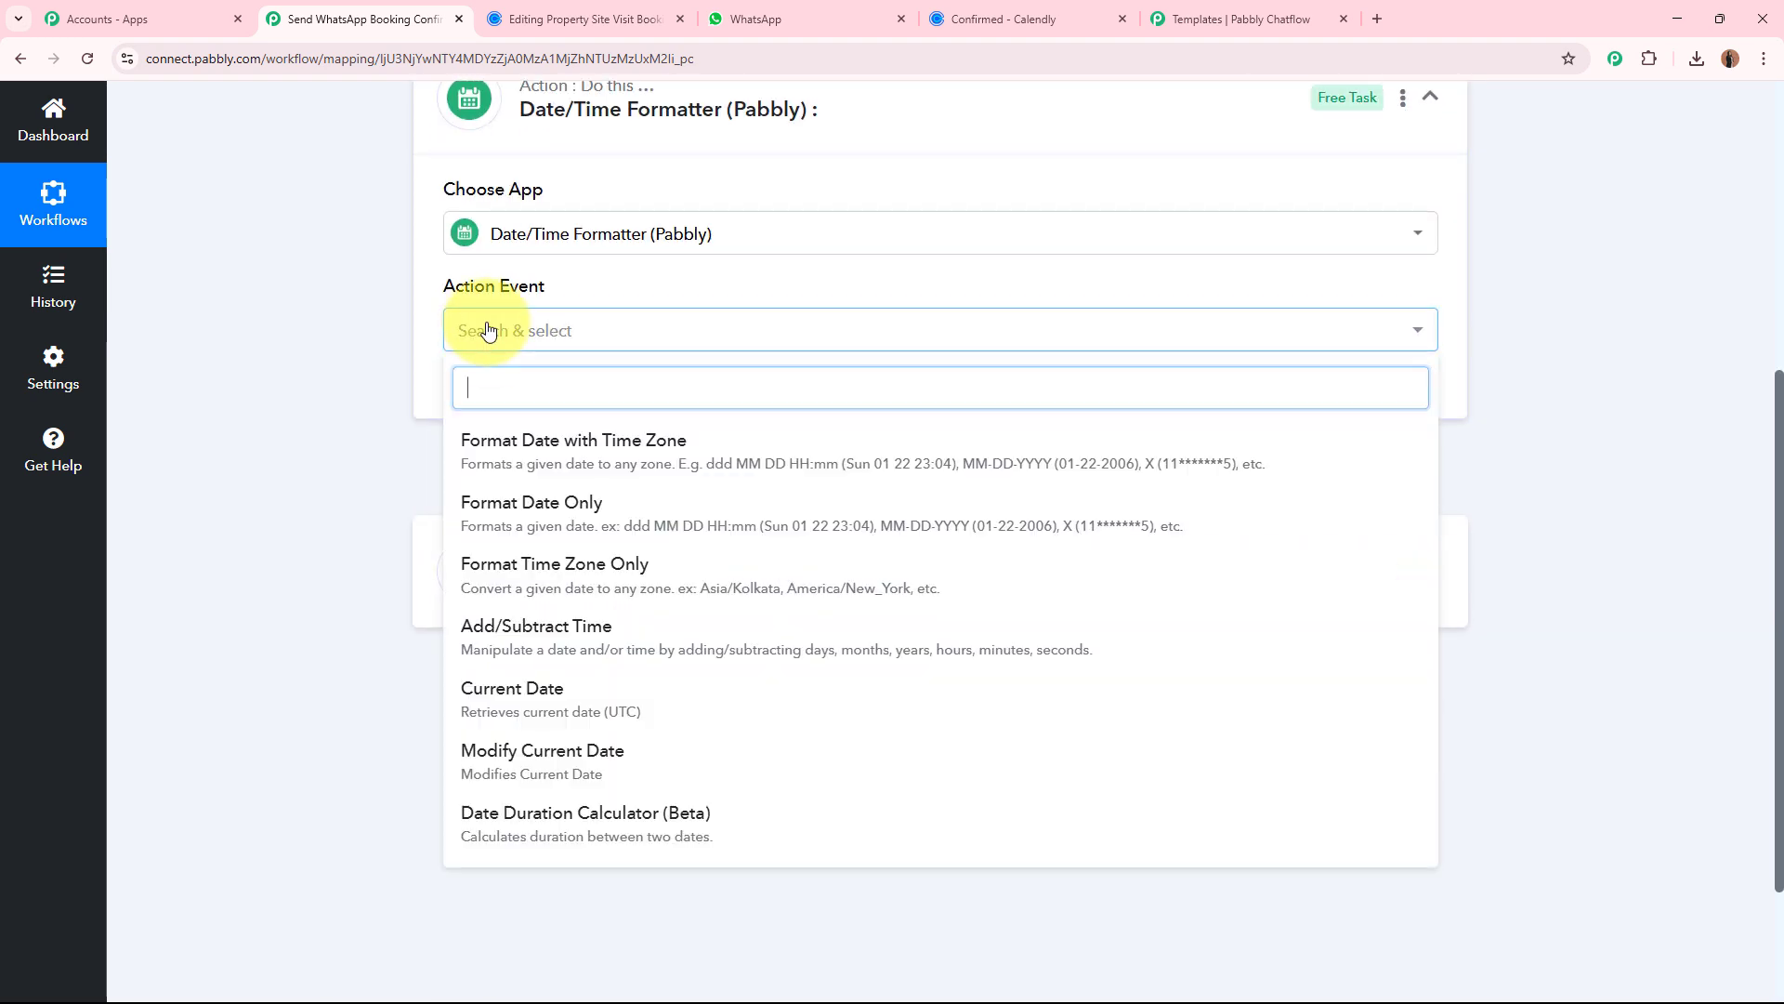
pyautogui.click(502, 439)
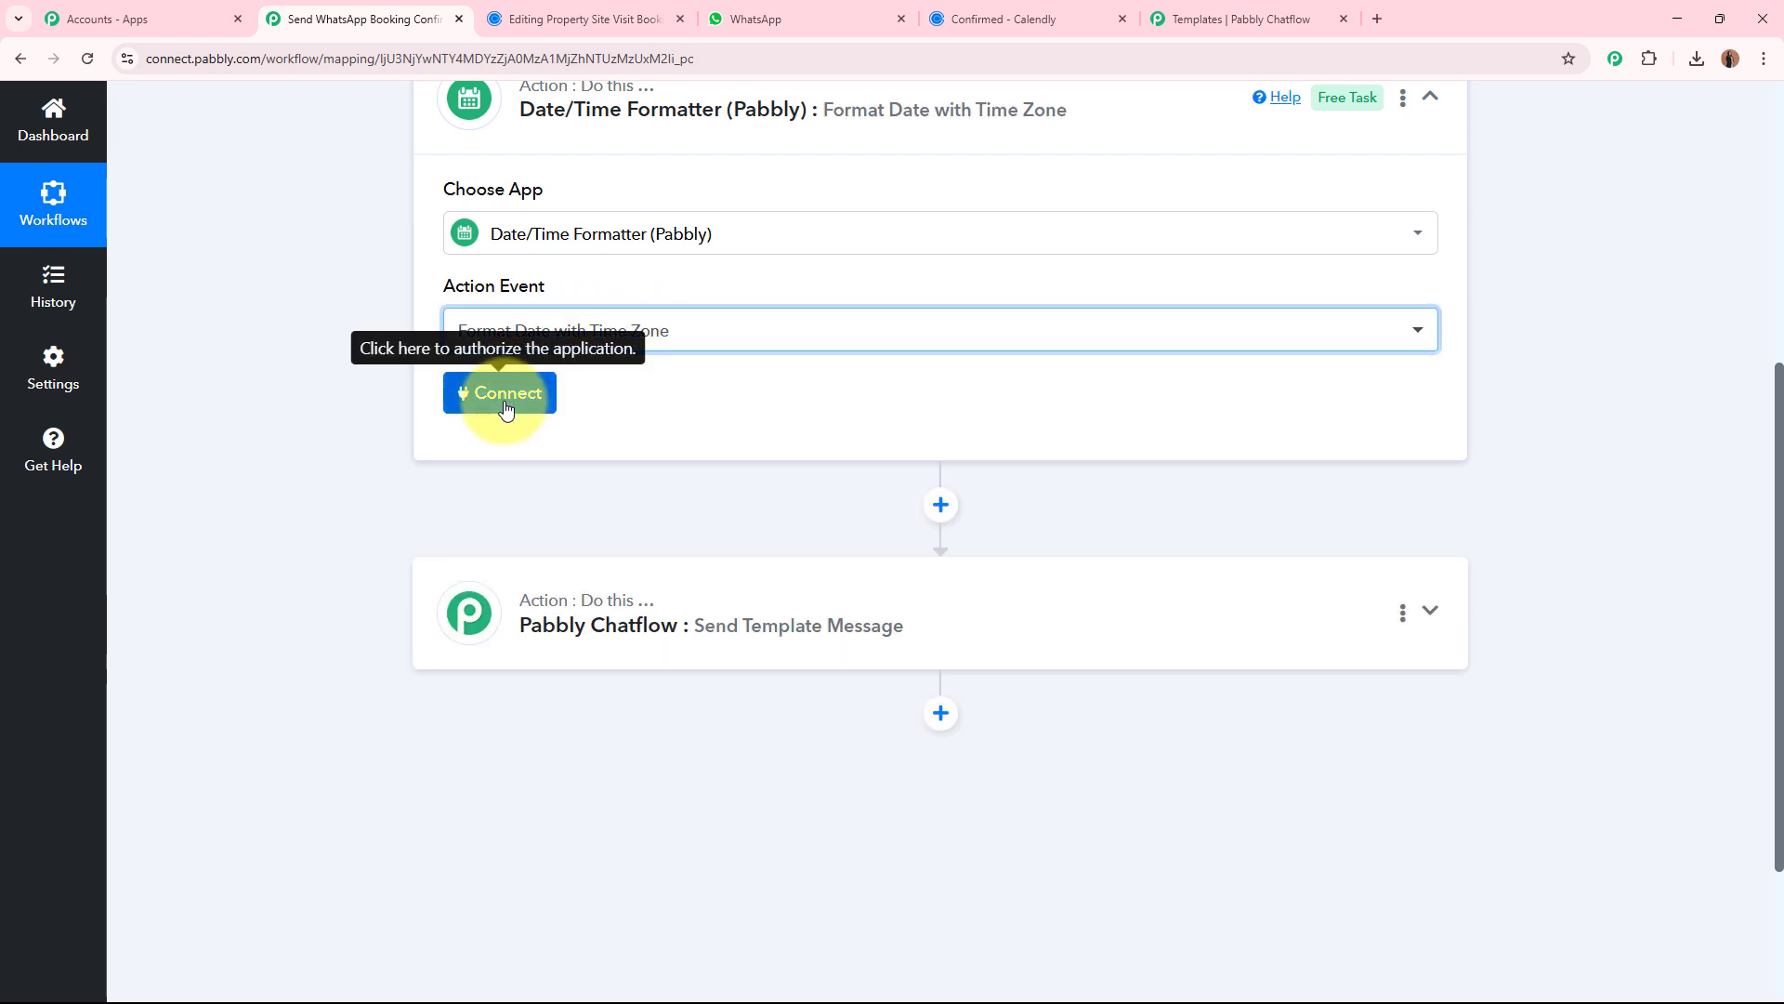
pyautogui.click(505, 395)
# Map the formatter's Date field to Res2 Resource Start Time from the Calendly trigger data.
pyautogui.scroll(-3, 276, 461)
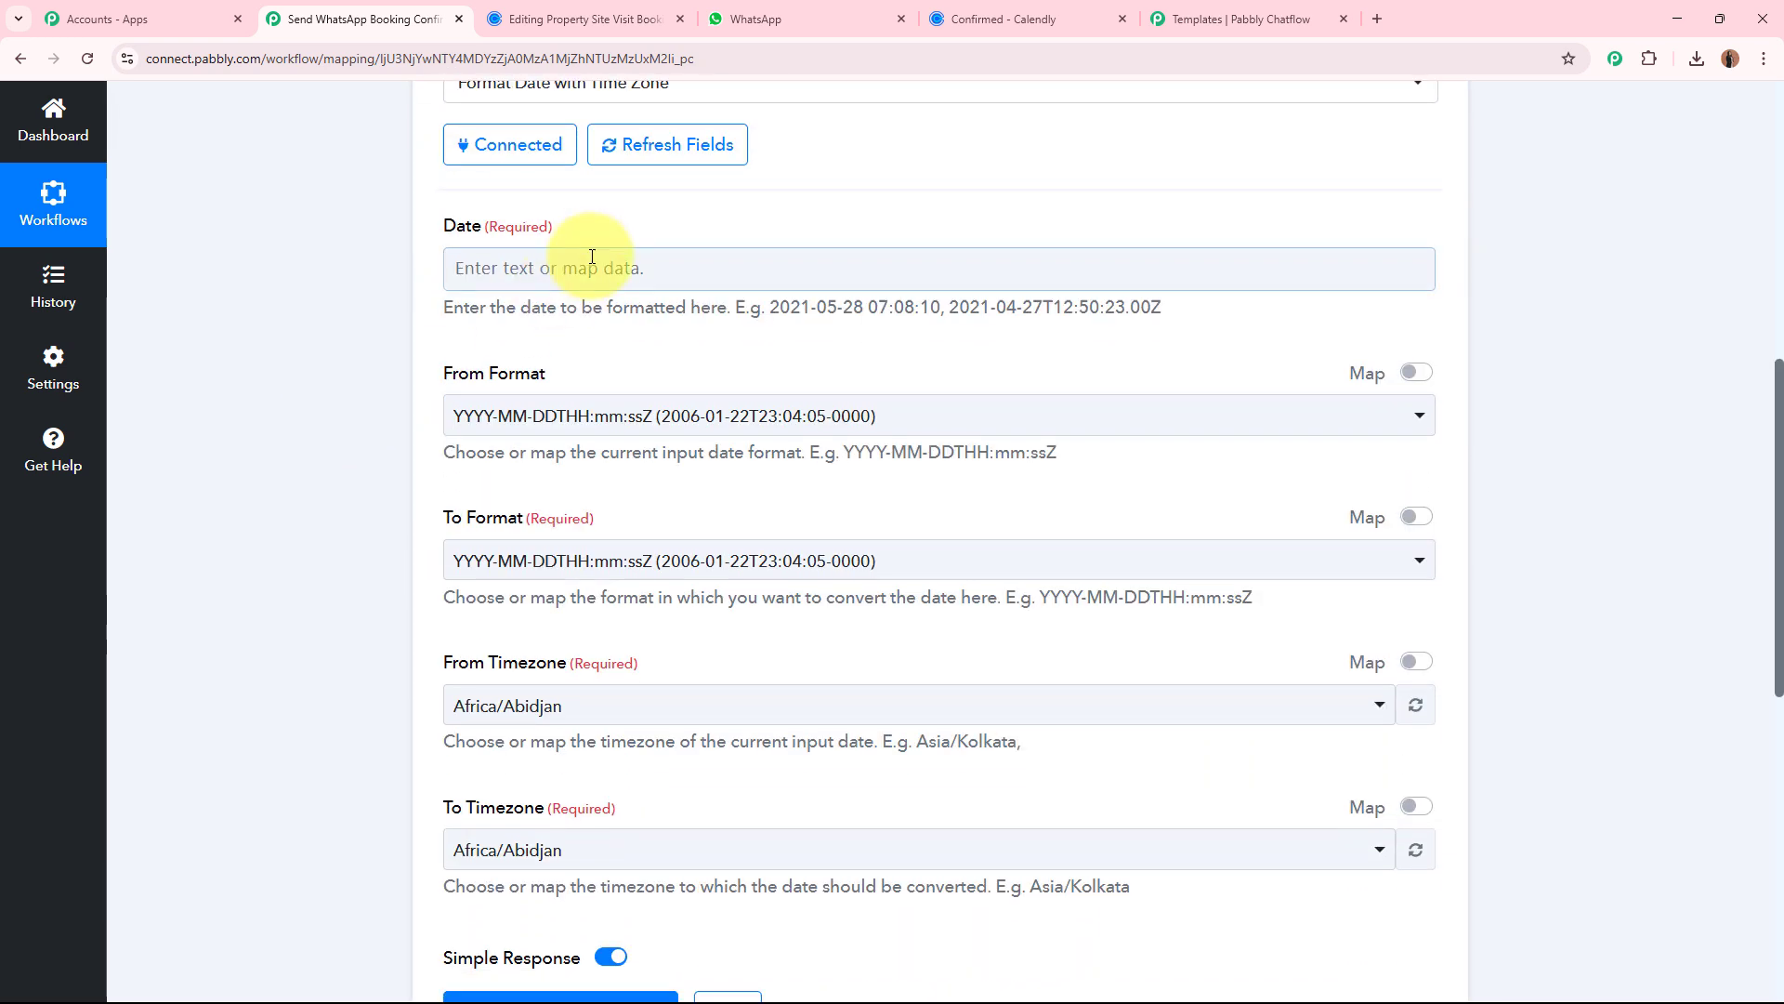
pyautogui.click(592, 256)
pyautogui.click(583, 364)
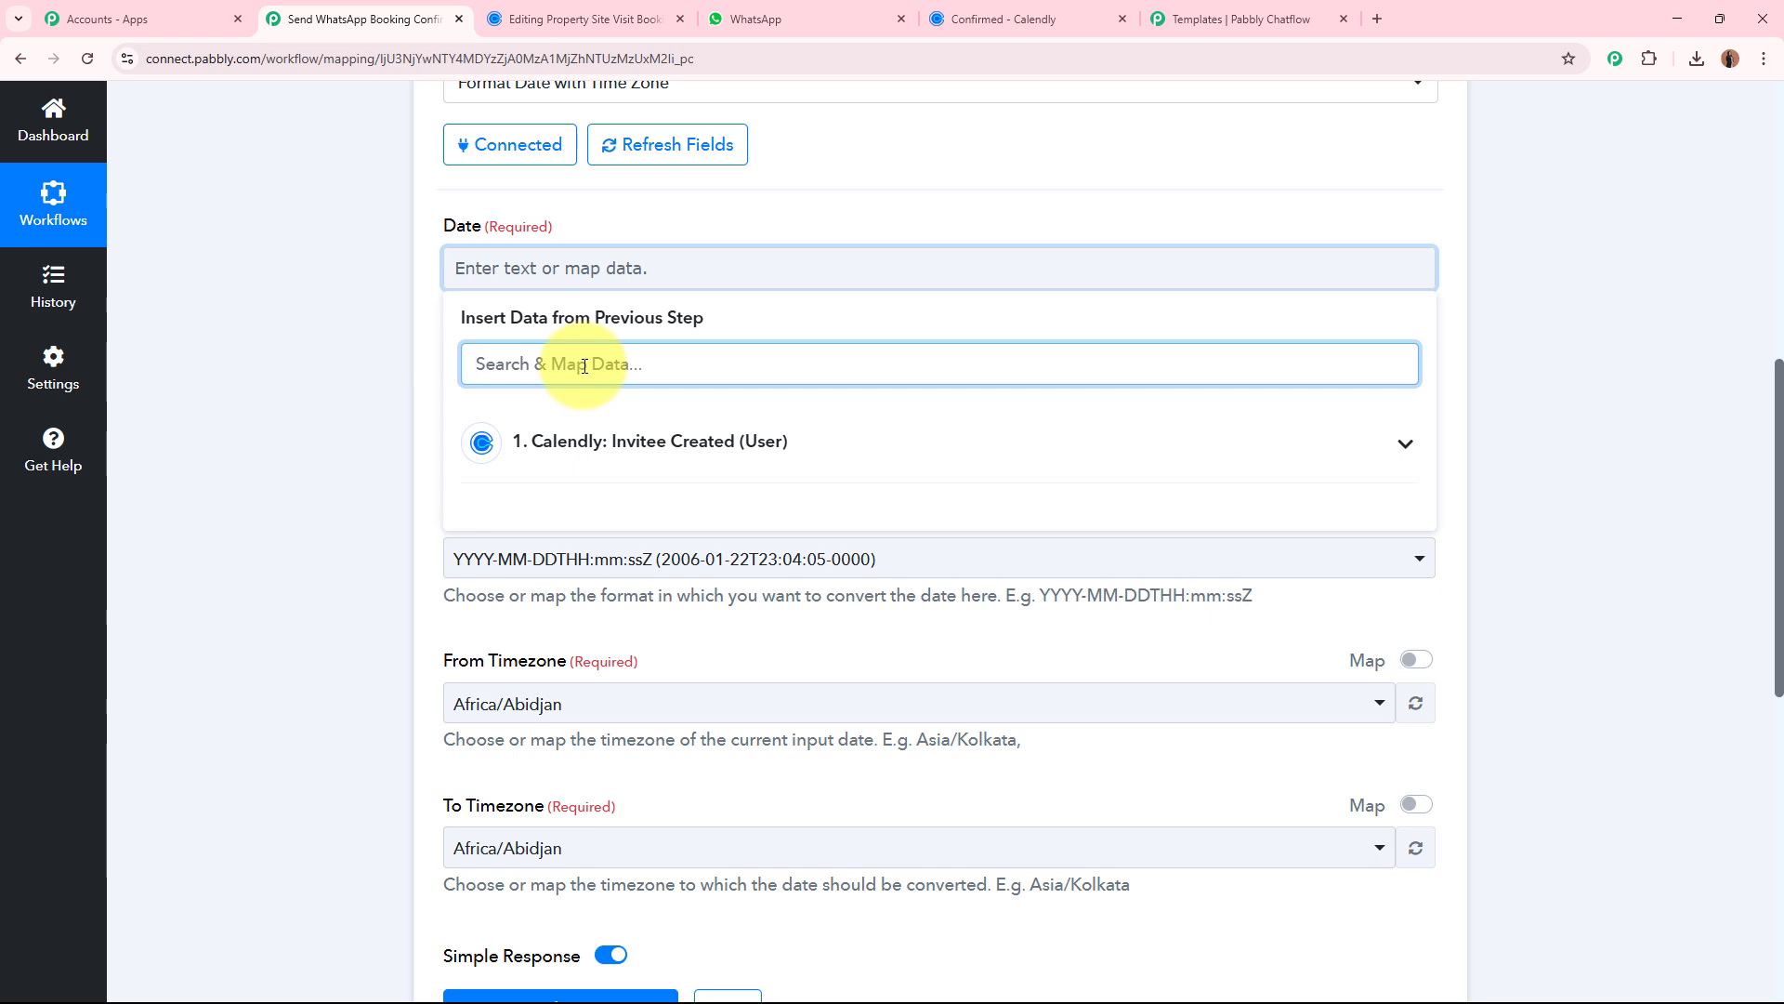
pyautogui.write('time')
pyautogui.click(604, 687)
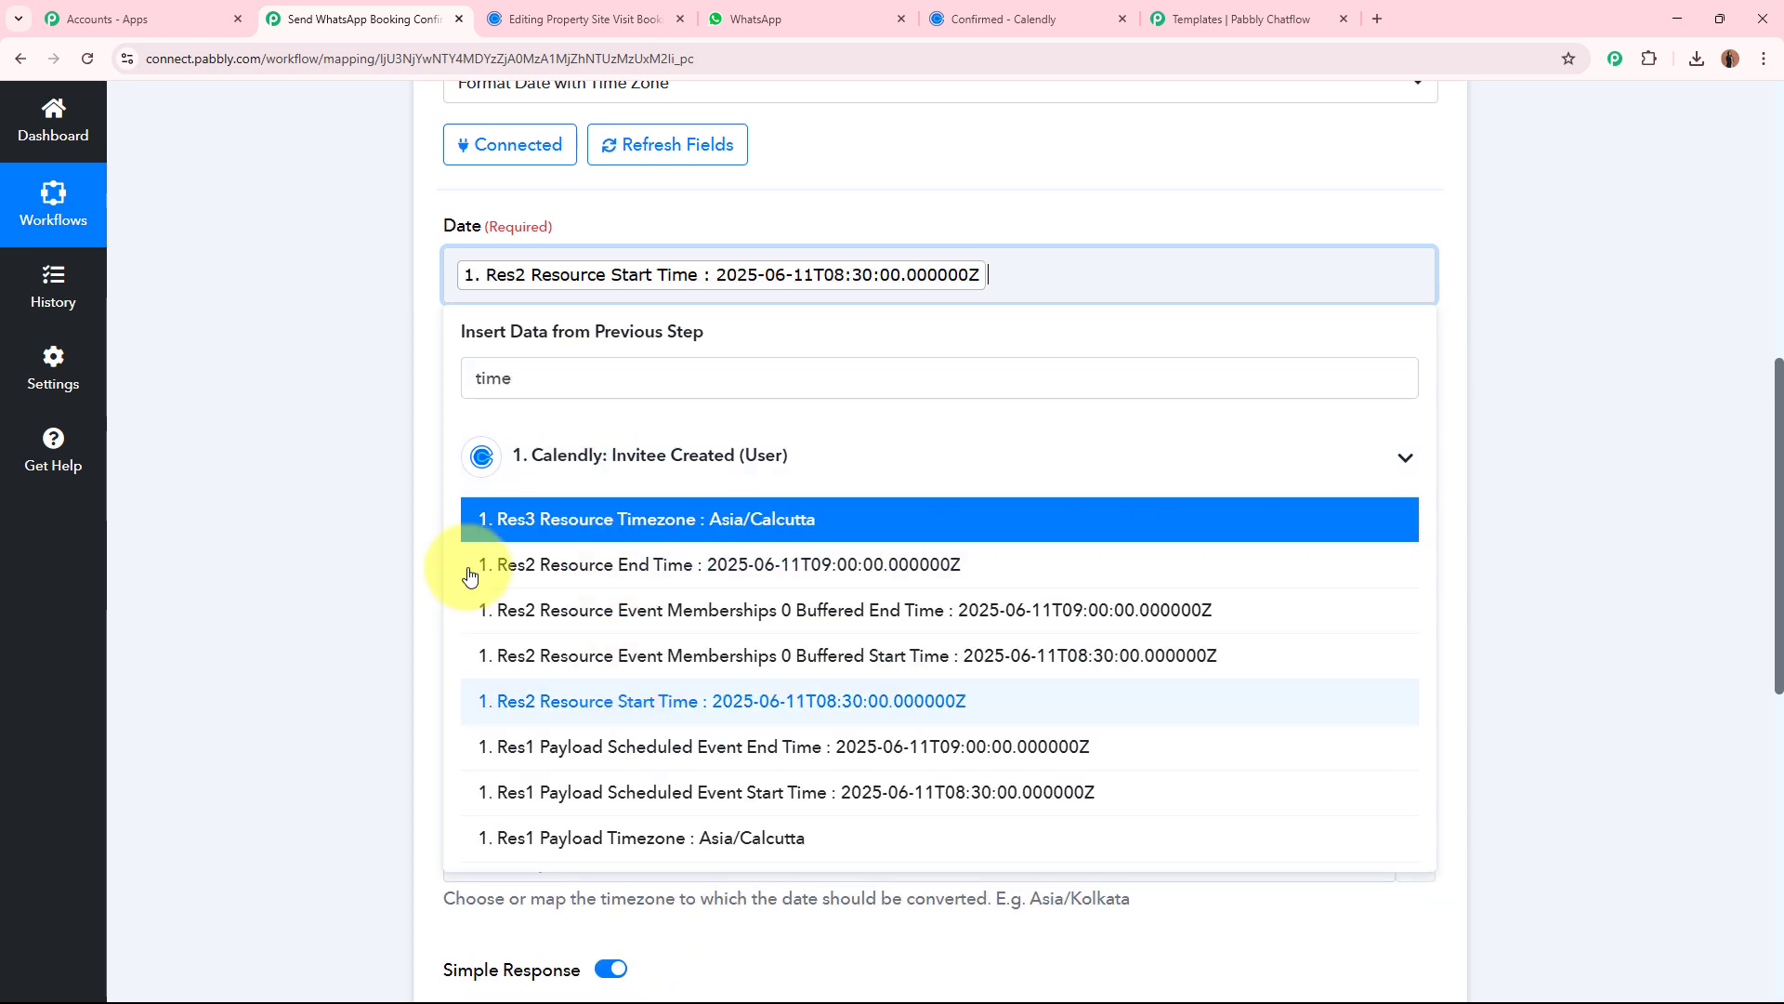
pyautogui.click(354, 464)
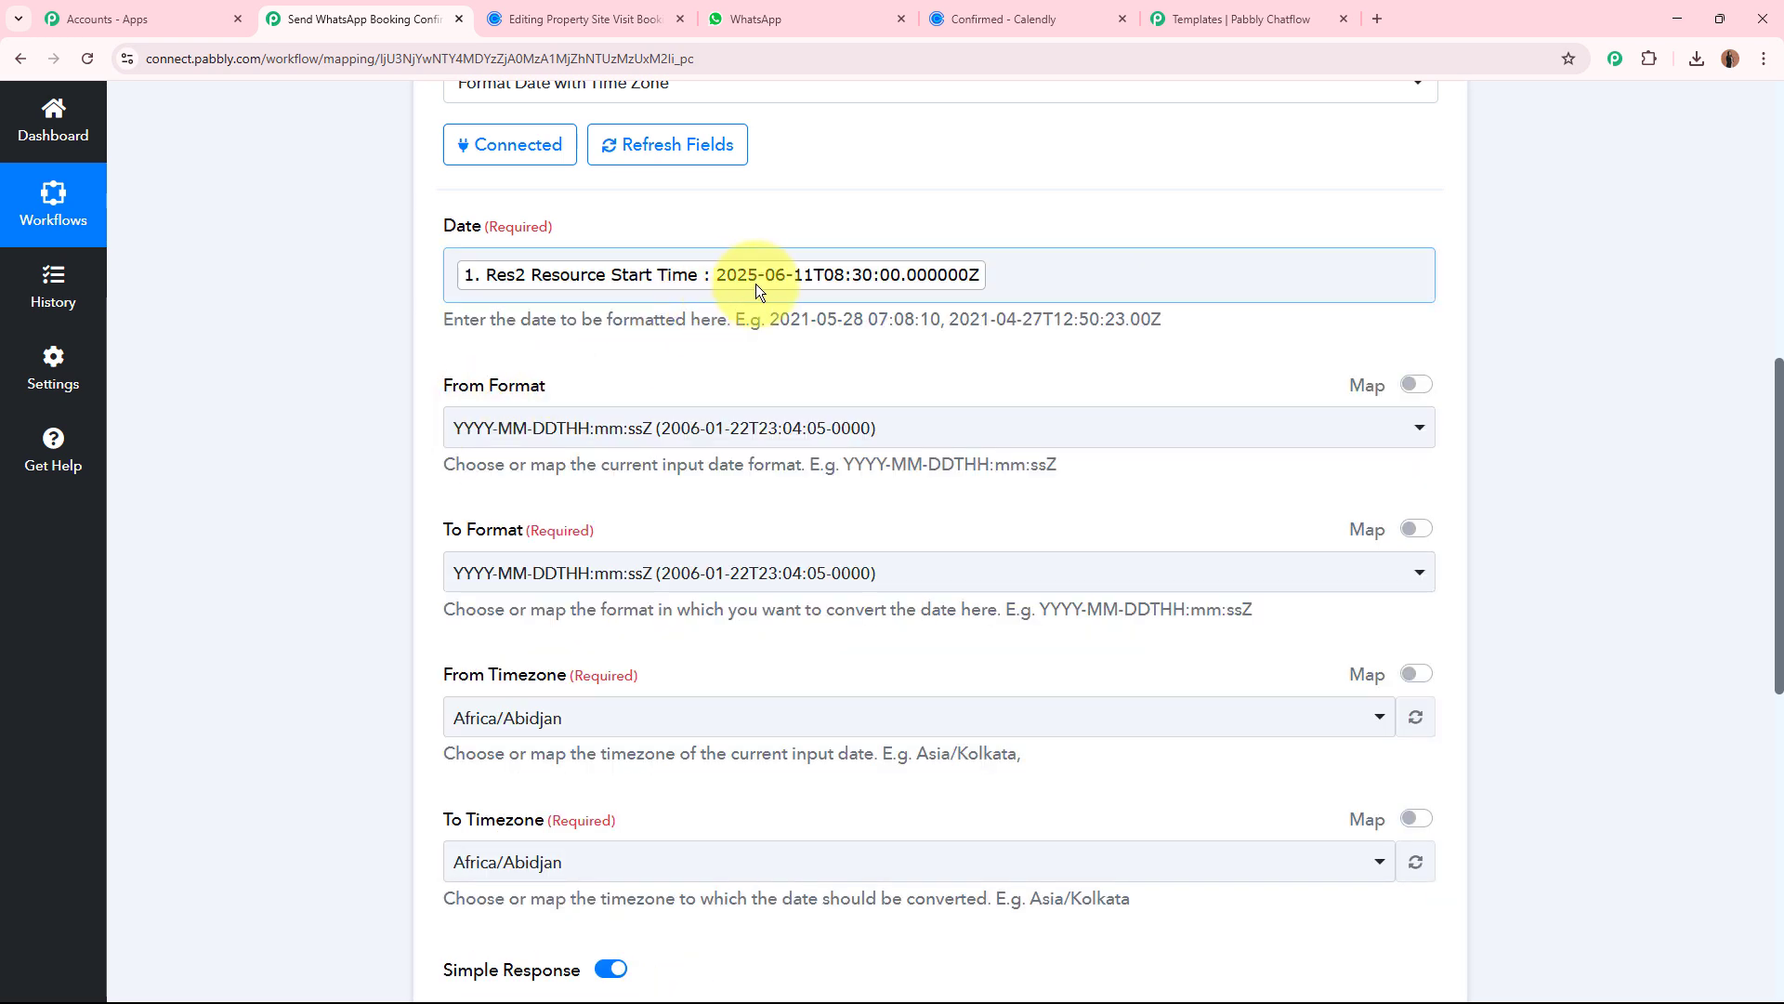
# Choose YYYY-MM-DDTHH:mm:ssZ as the From Format of the Calendly start time.
pyautogui.click(596, 379)
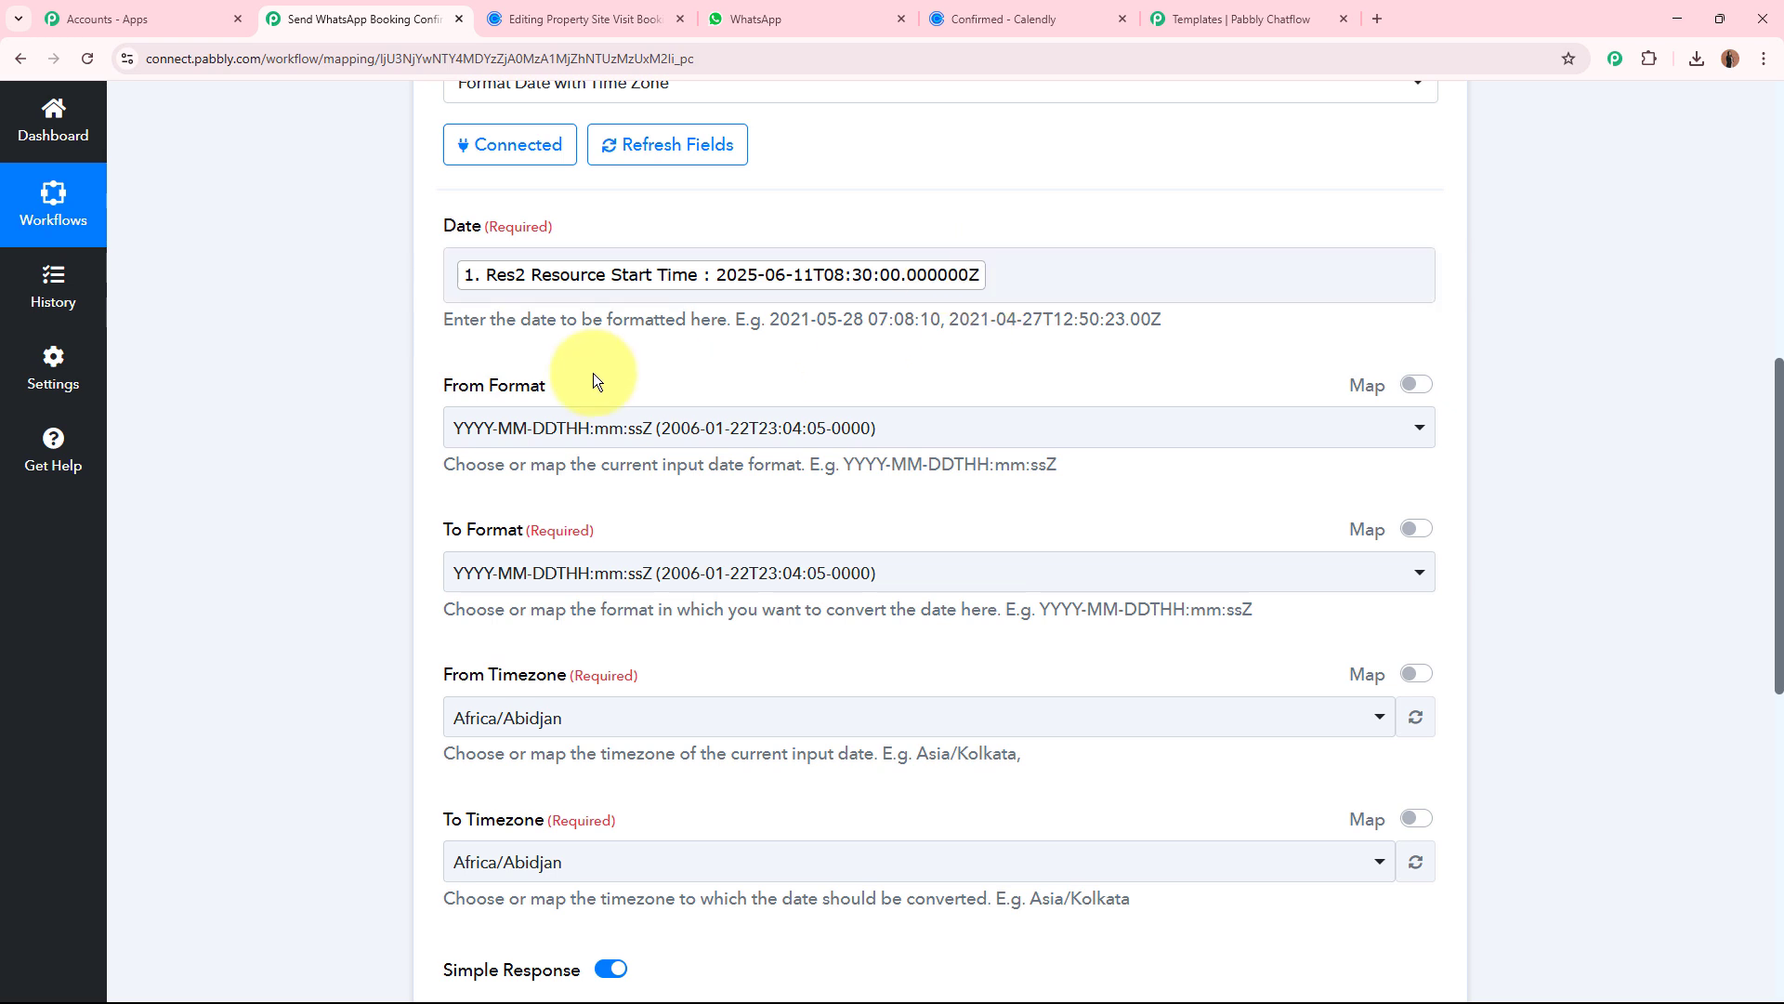
pyautogui.moveTo(448, 387); pyautogui.dragTo(557, 382)
pyautogui.click(558, 444)
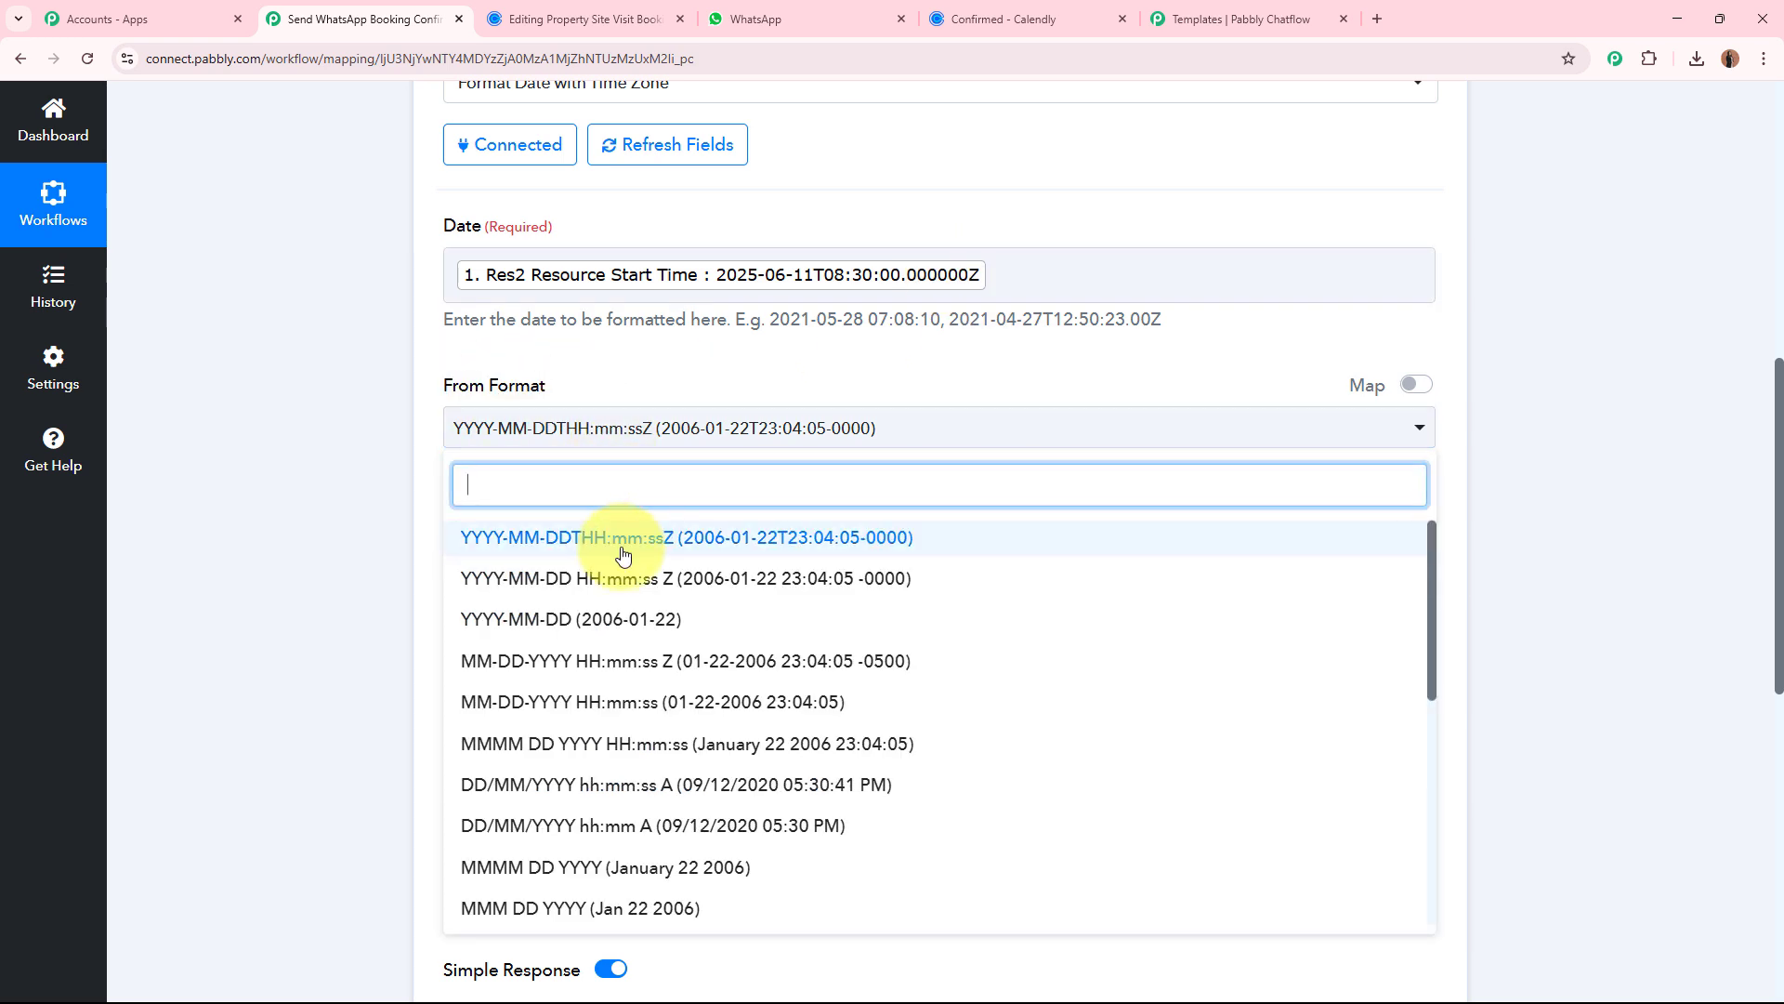
pyautogui.click(507, 539)
# Set the To Format of the date to DD/MM/YYYY hh:mm:ss A.
pyautogui.scroll(-1, 860, 446)
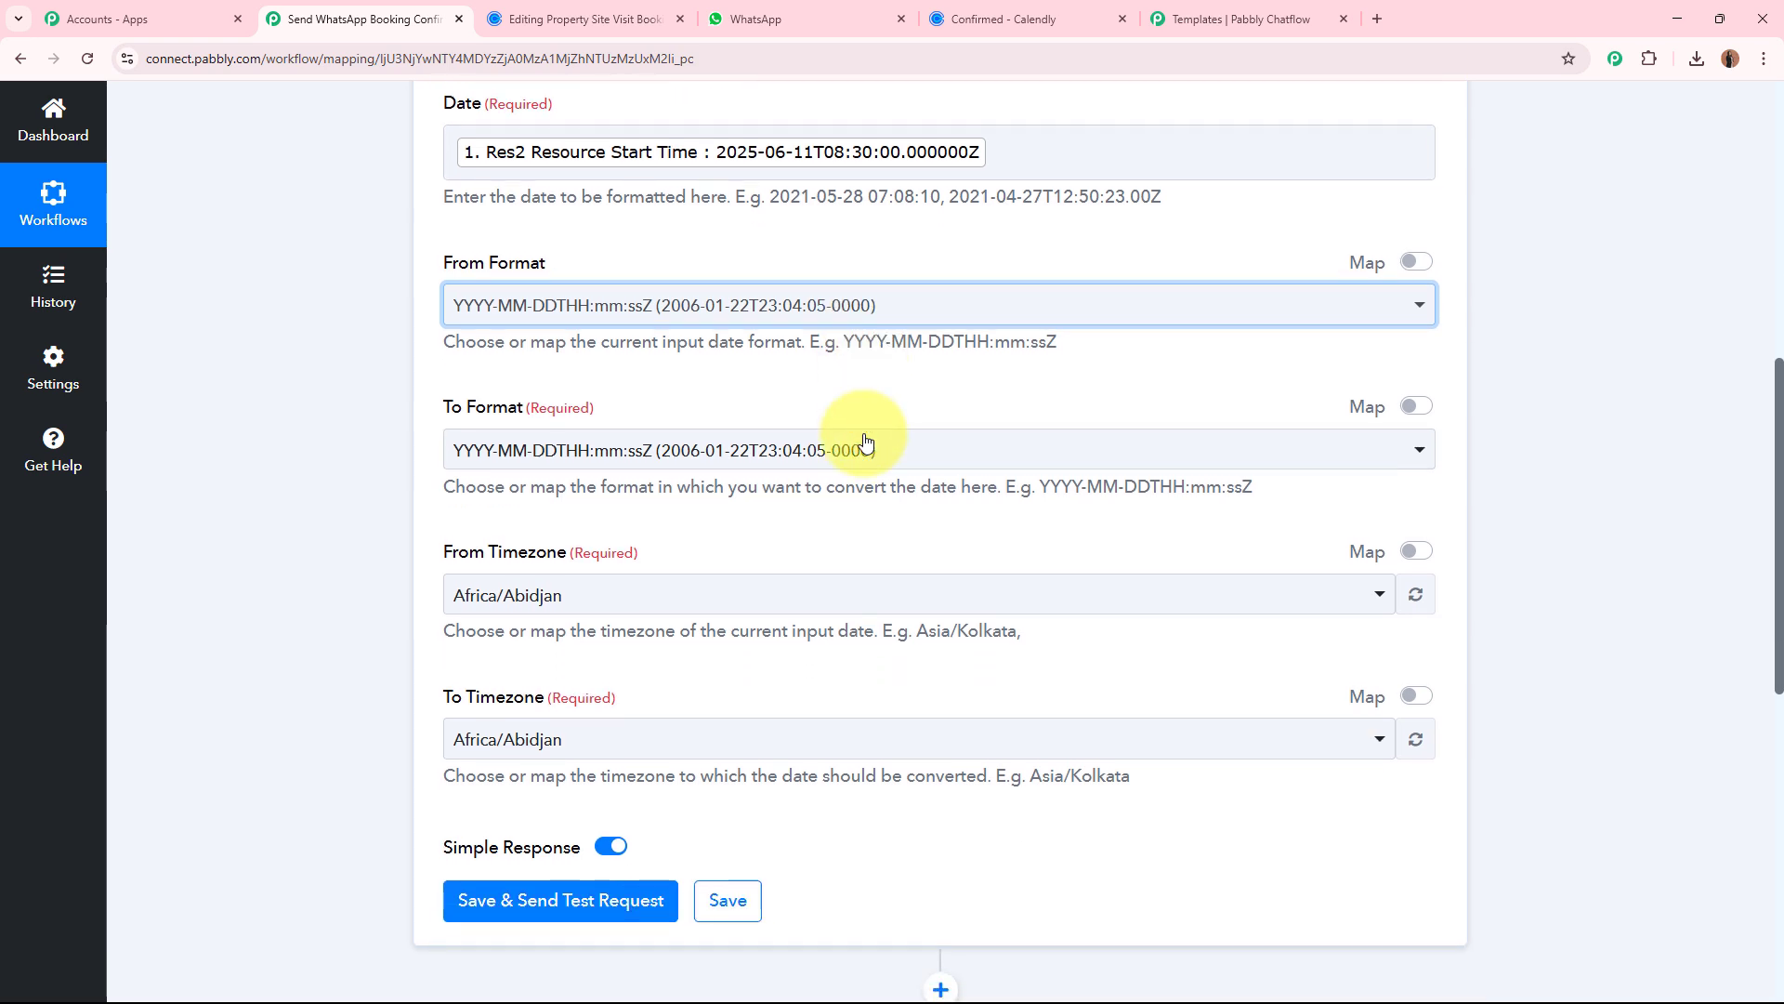
pyautogui.moveTo(445, 410); pyautogui.dragTo(598, 450)
pyautogui.click(598, 450)
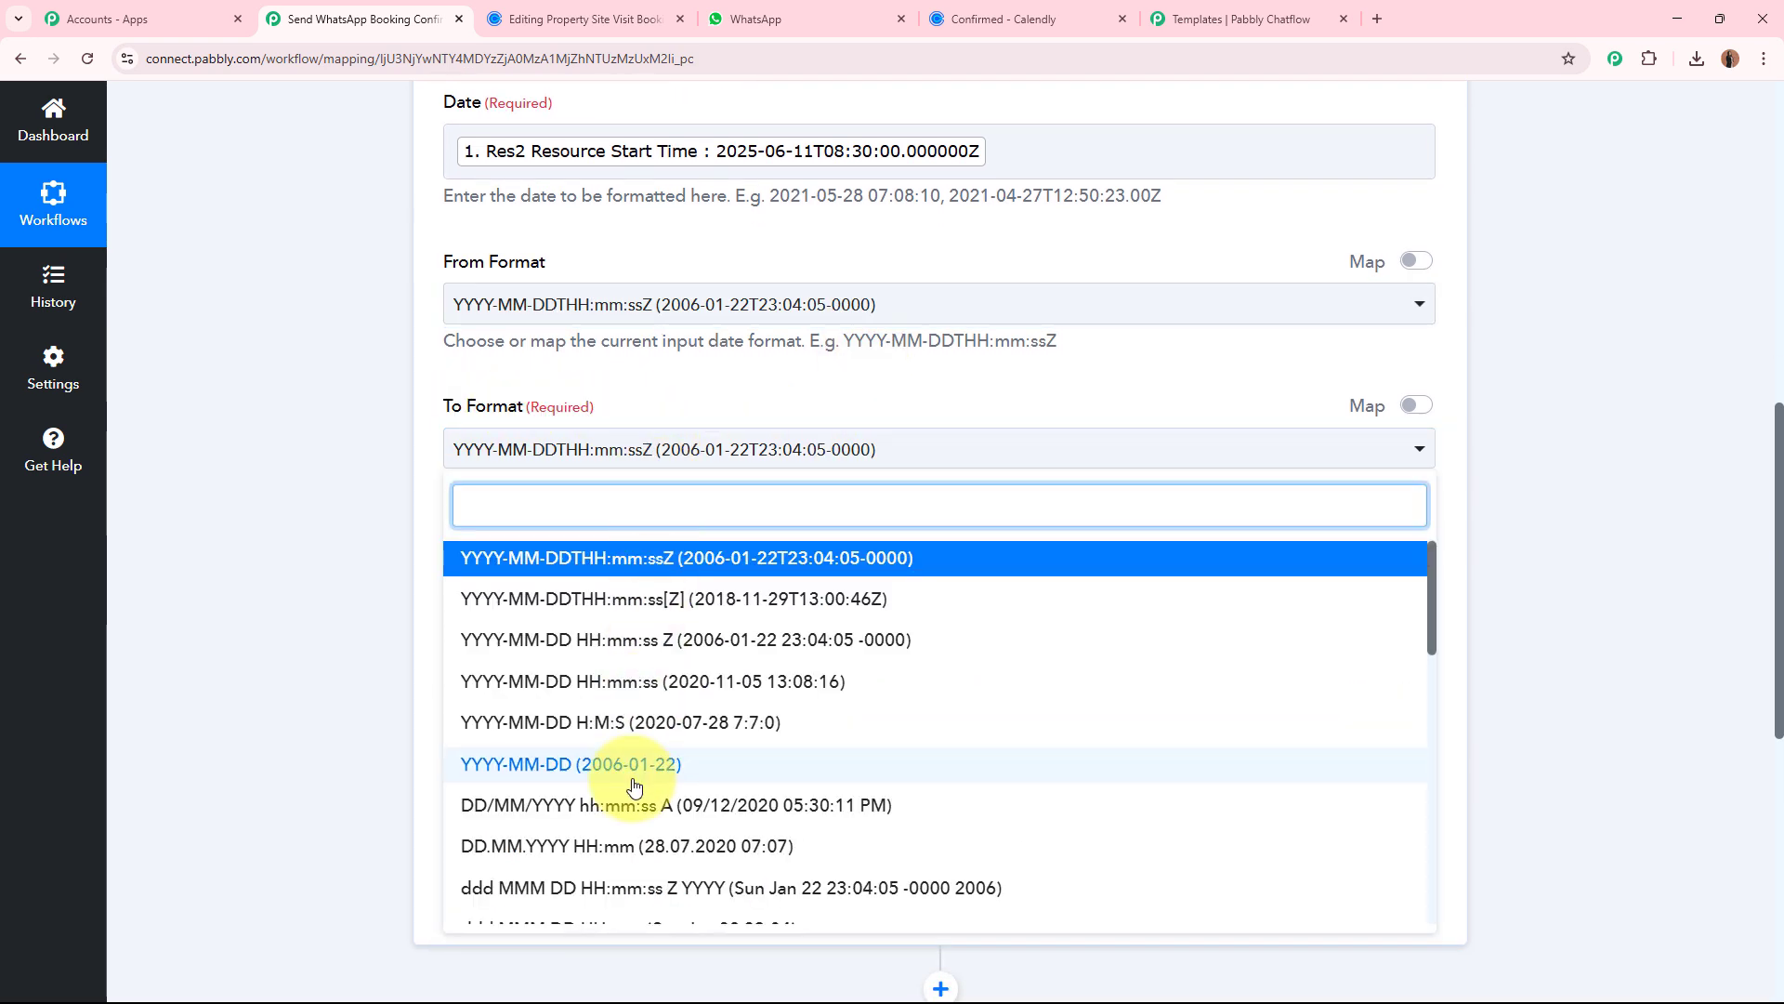
pyautogui.scroll(-1, 635, 787)
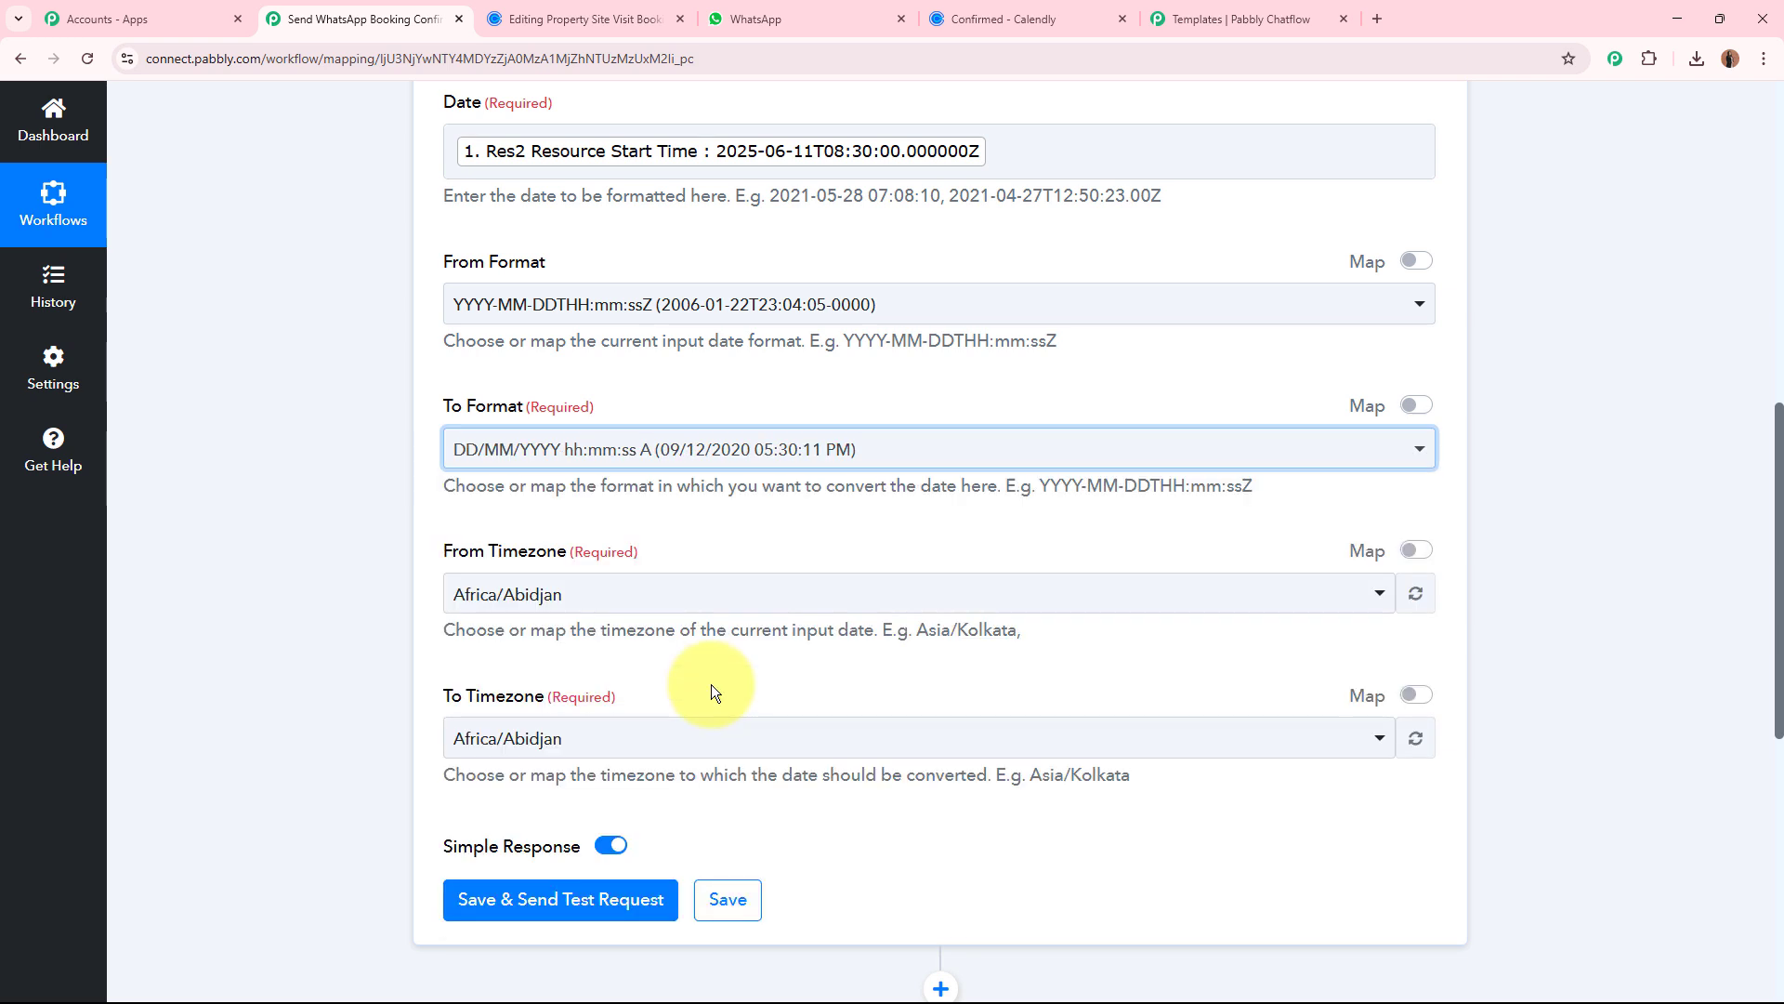
pyautogui.click(711, 686)
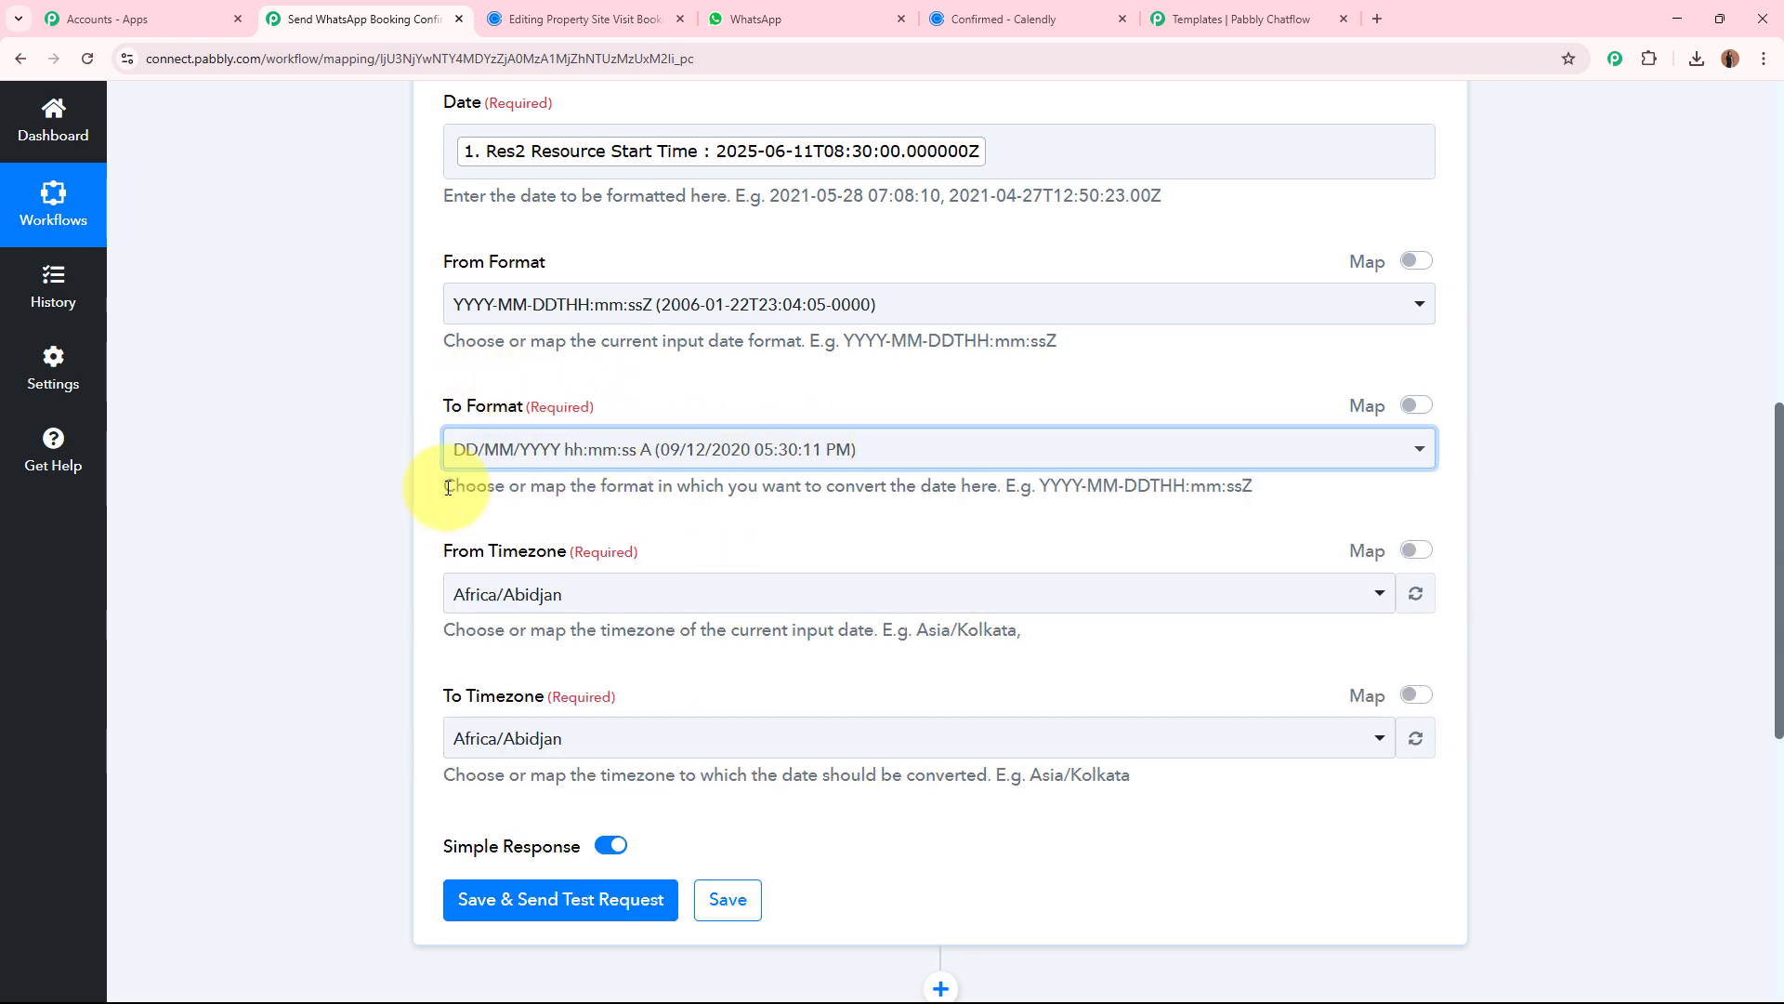
pyautogui.click(316, 533)
# Check the mapped start time and set the formatter's From Timezone to Etc/UTC.
pyautogui.scroll(-1, 315, 532)
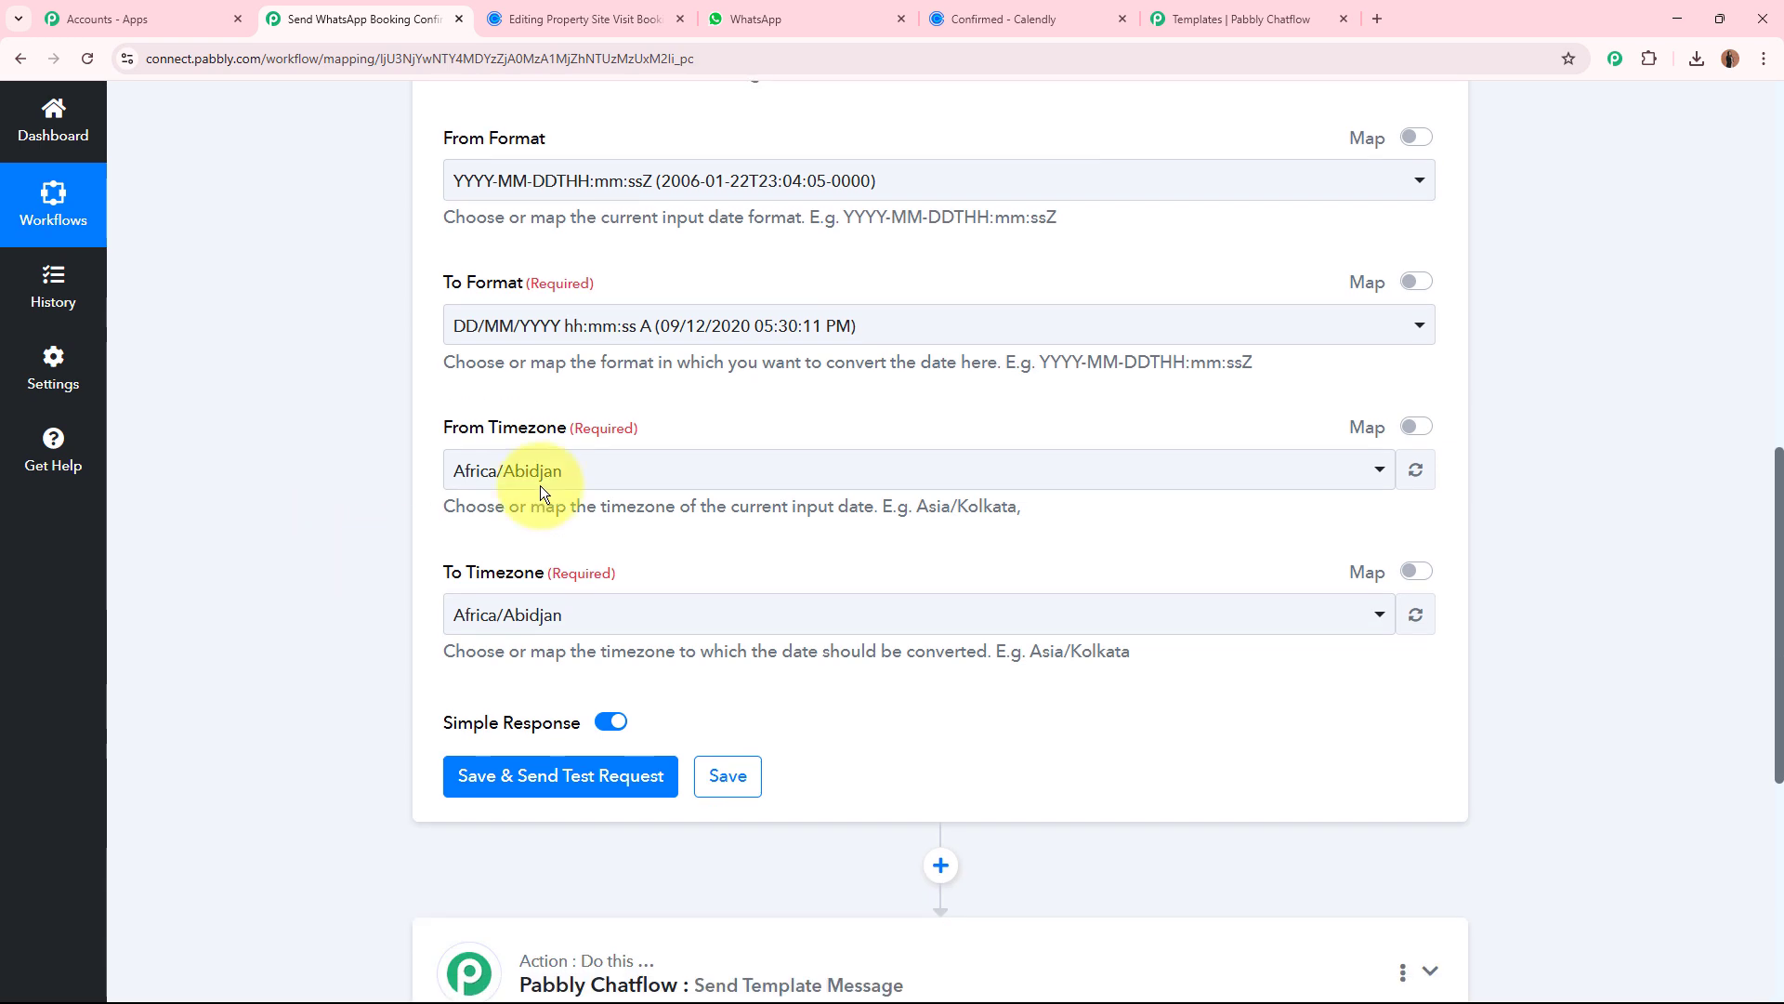
pyautogui.moveTo(429, 425); pyautogui.dragTo(655, 420)
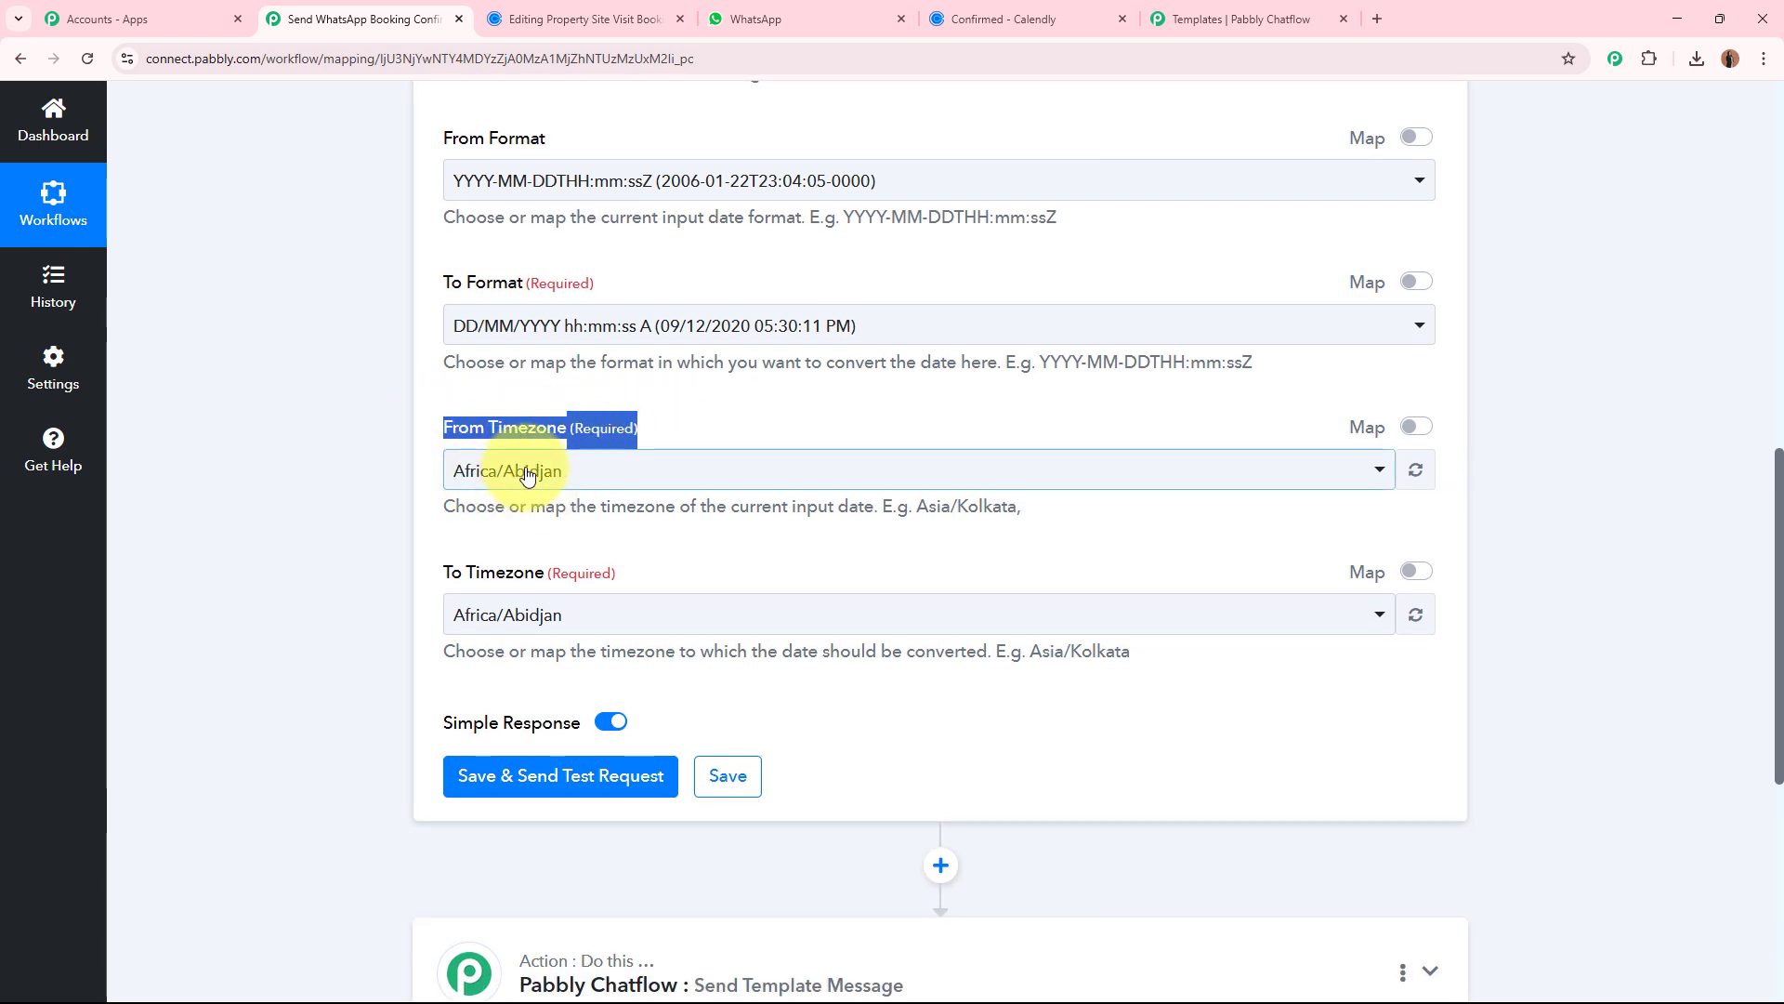
pyautogui.scroll(2, 552, 219)
pyautogui.scroll(1, 553, 214)
pyautogui.click(320, 443)
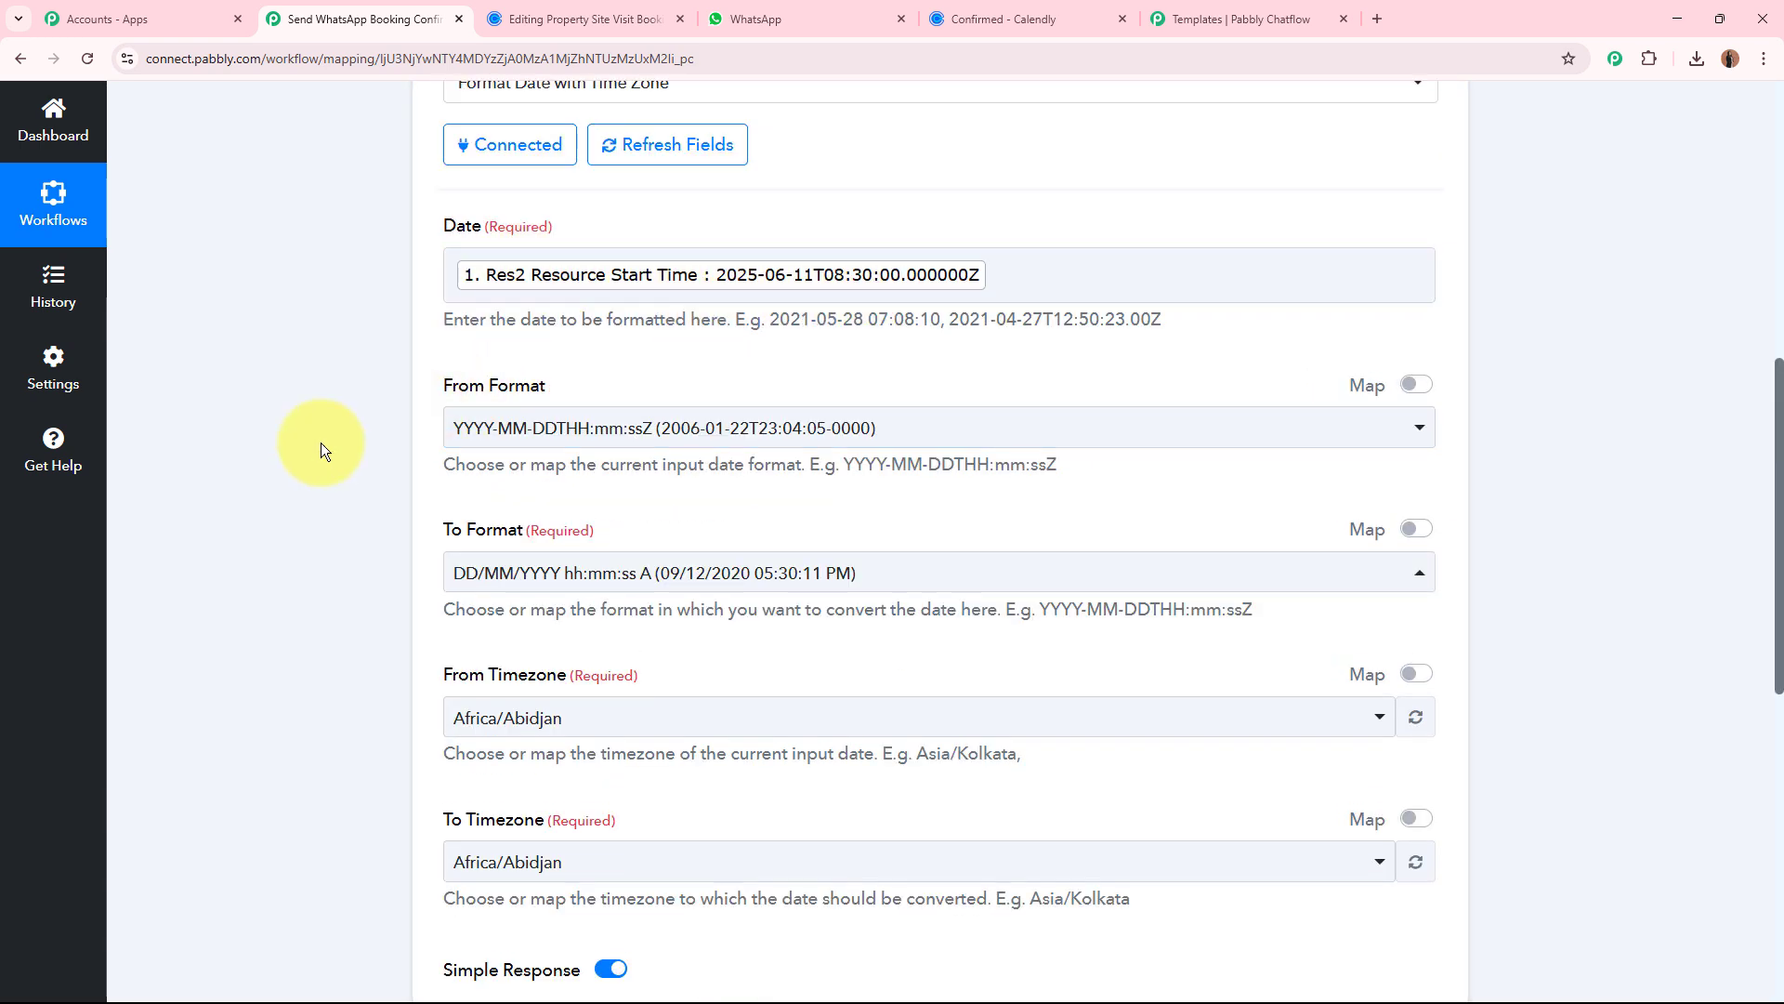
pyautogui.scroll(-3, 321, 442)
pyautogui.click(628, 346)
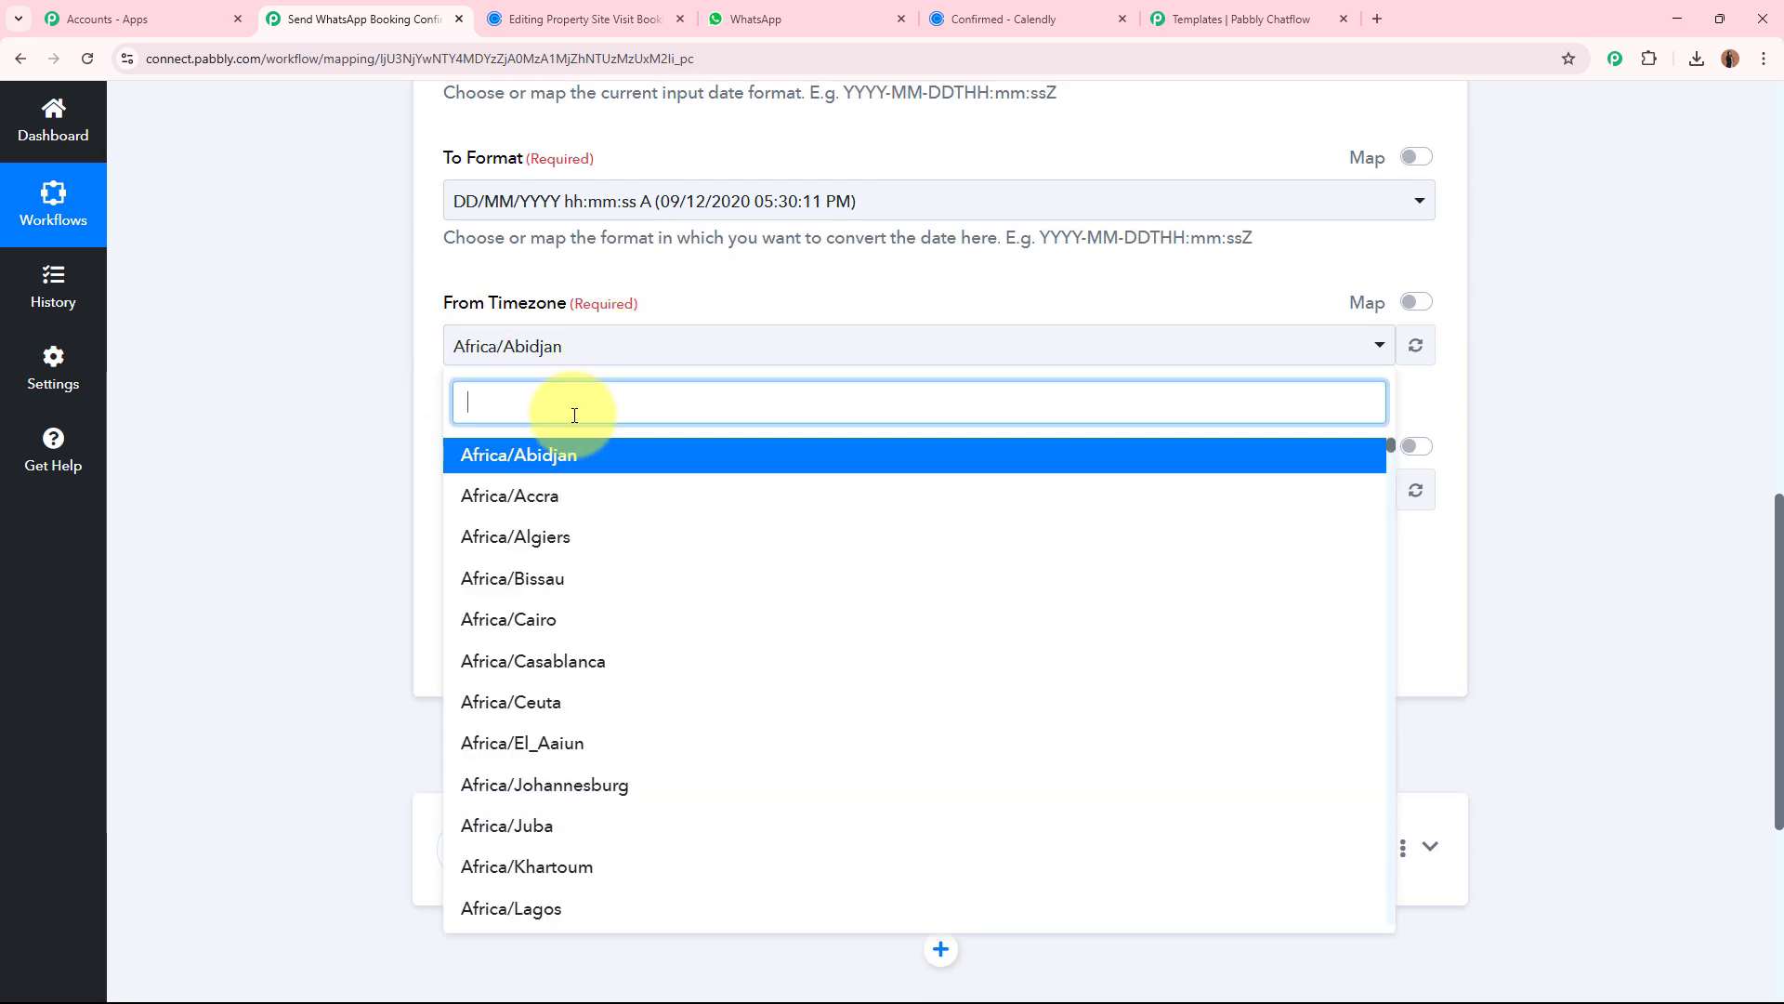
pyautogui.write('utc')
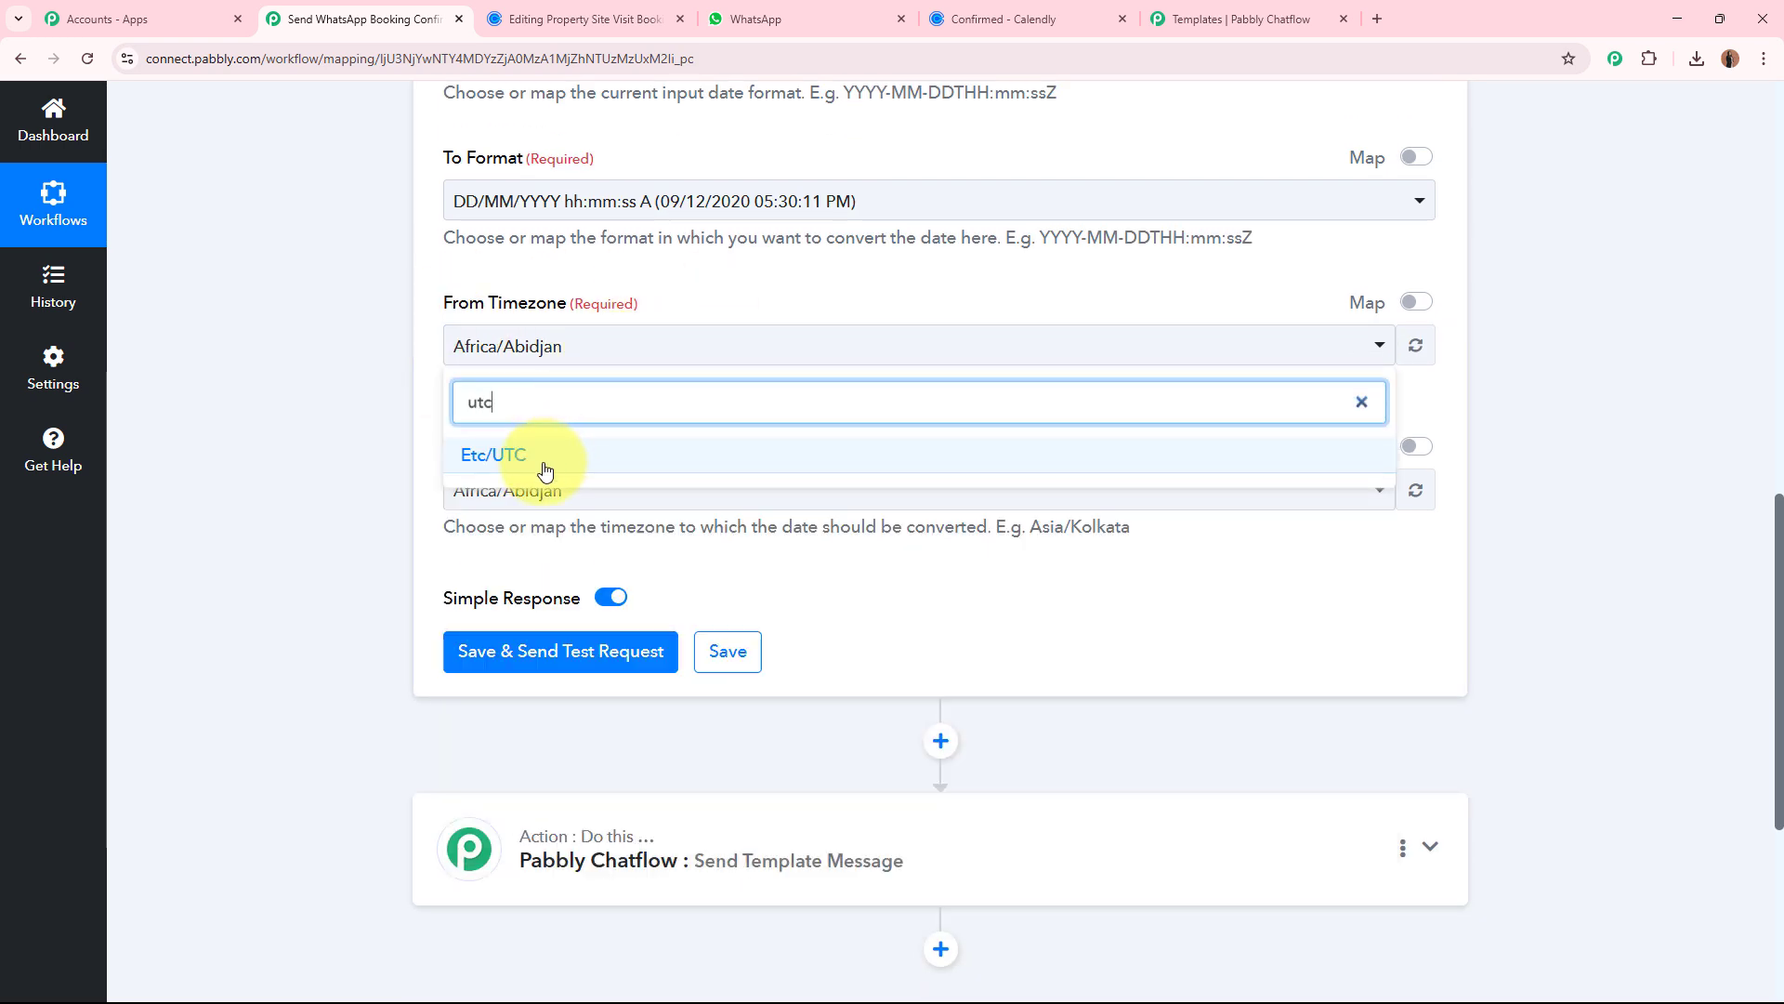
pyautogui.click(545, 468)
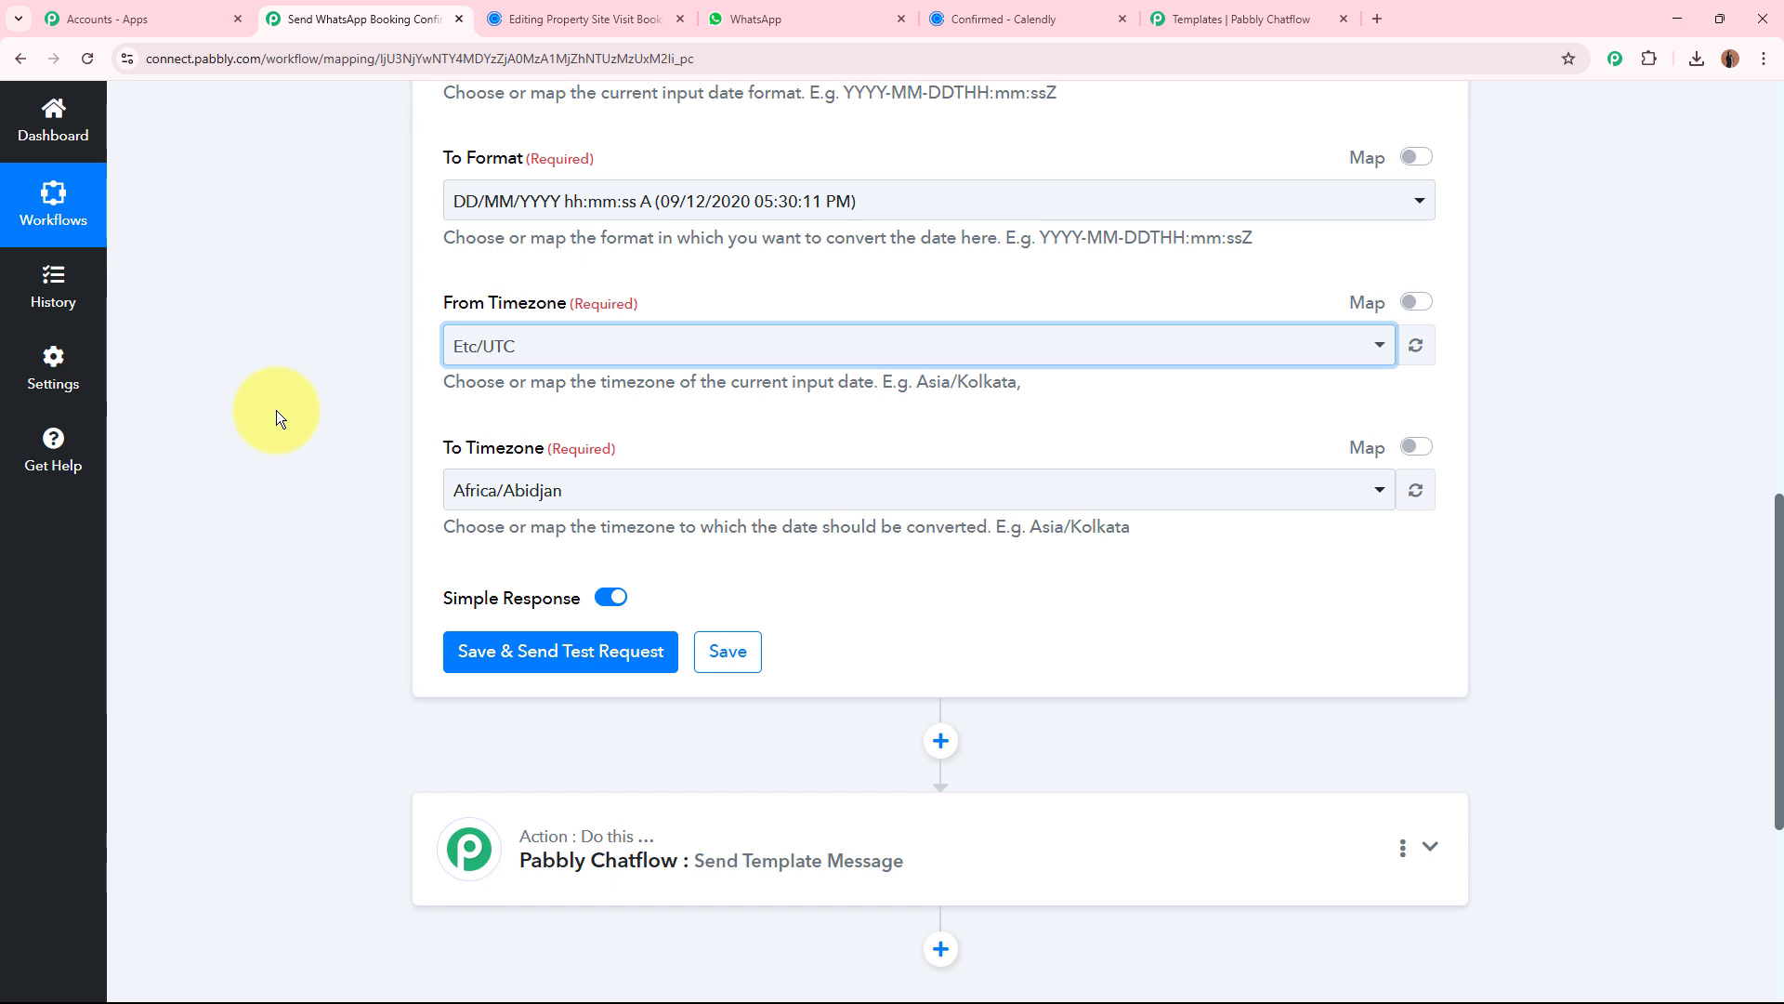
# Set the formatter's To Timezone to Asia/Kolkata.
pyautogui.scroll(3, 276, 410)
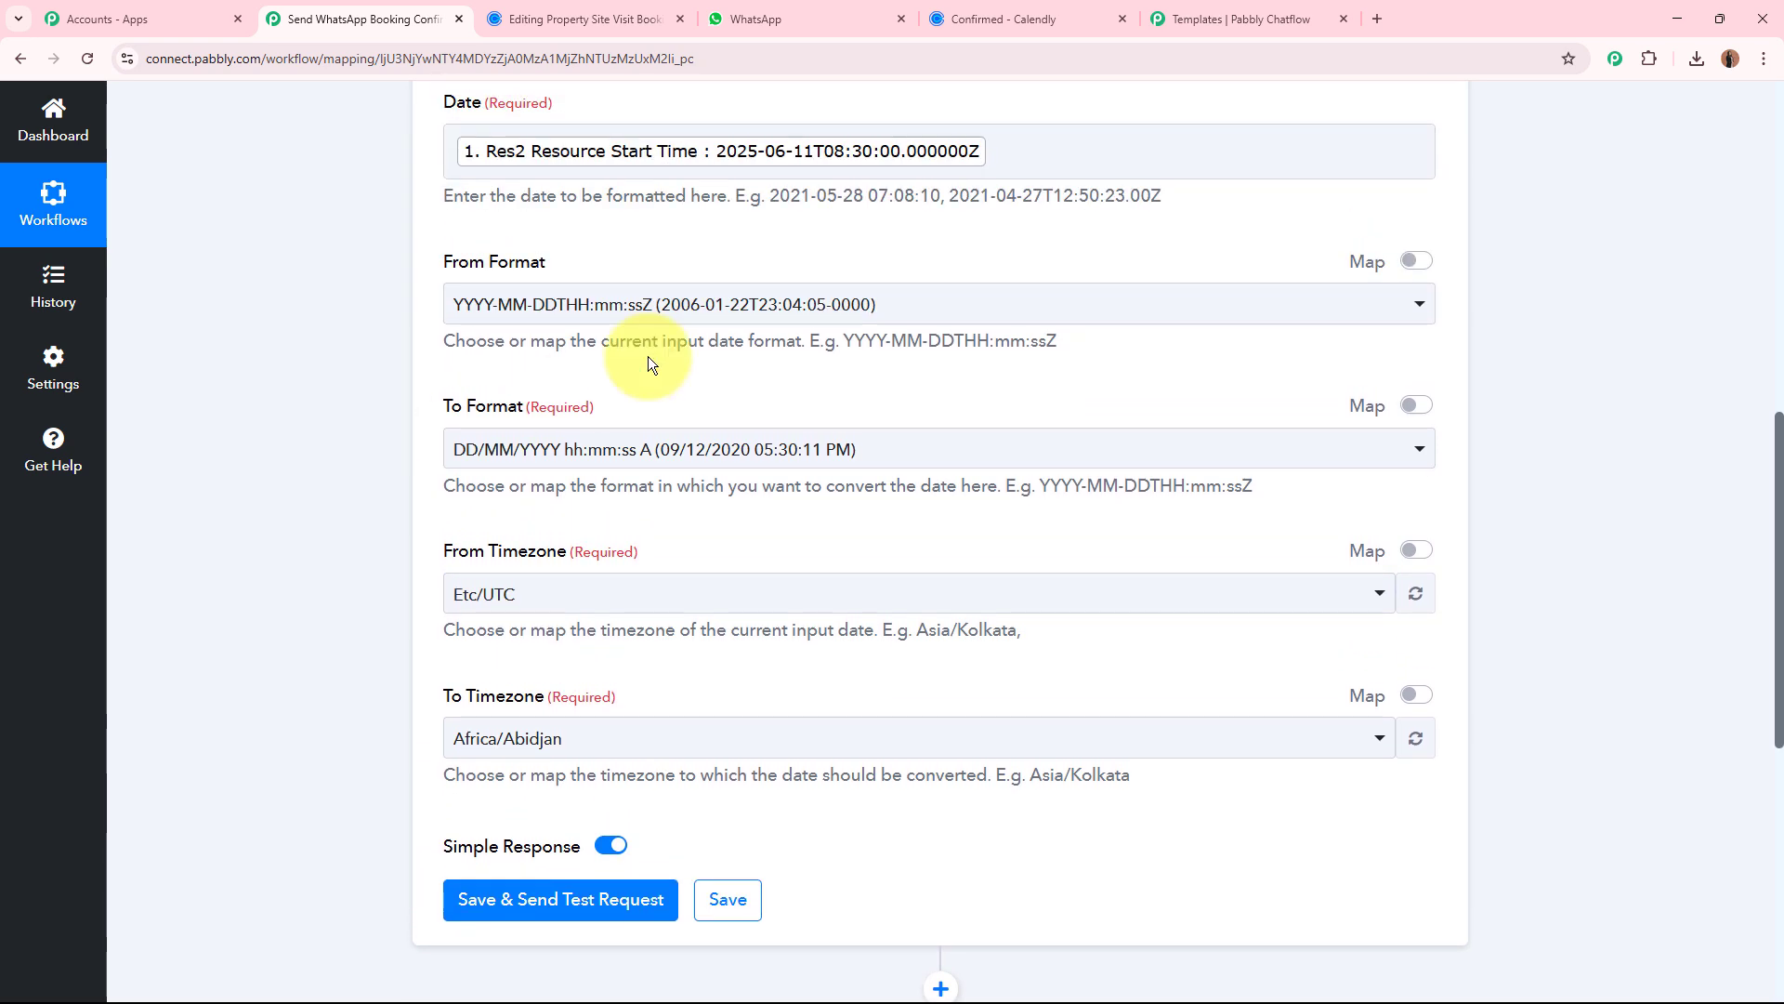
pyautogui.scroll(-3, 351, 435)
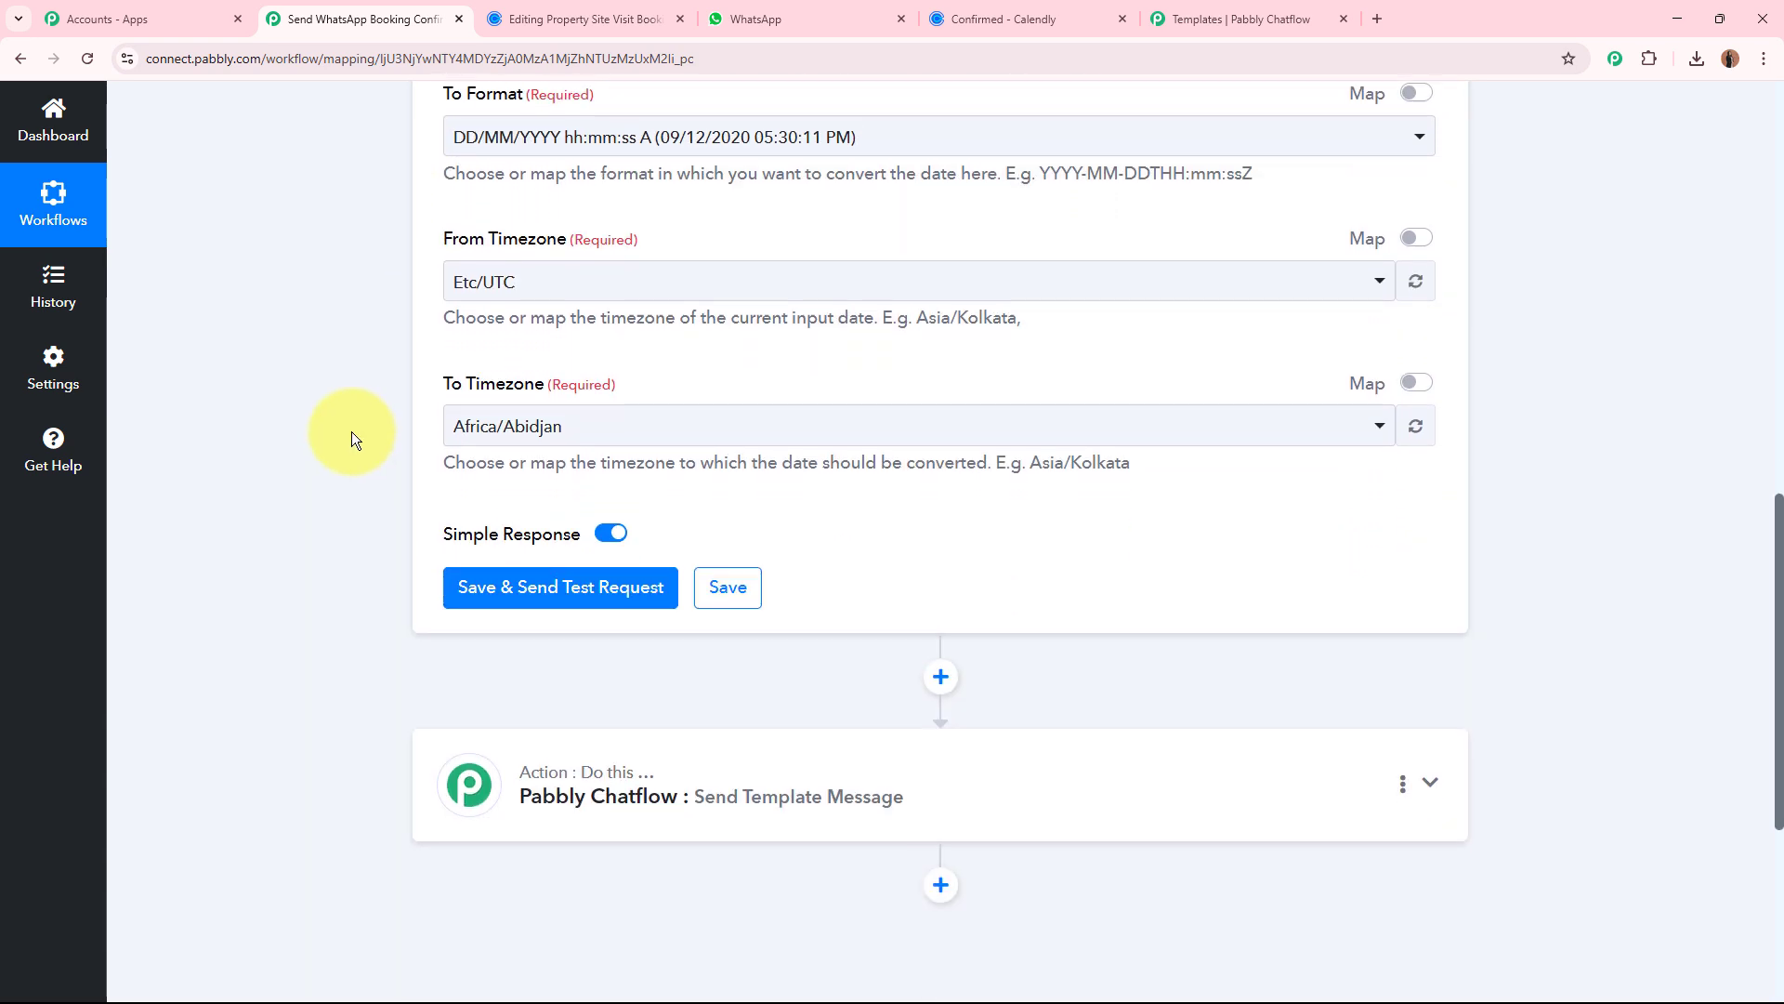
pyautogui.click(553, 371)
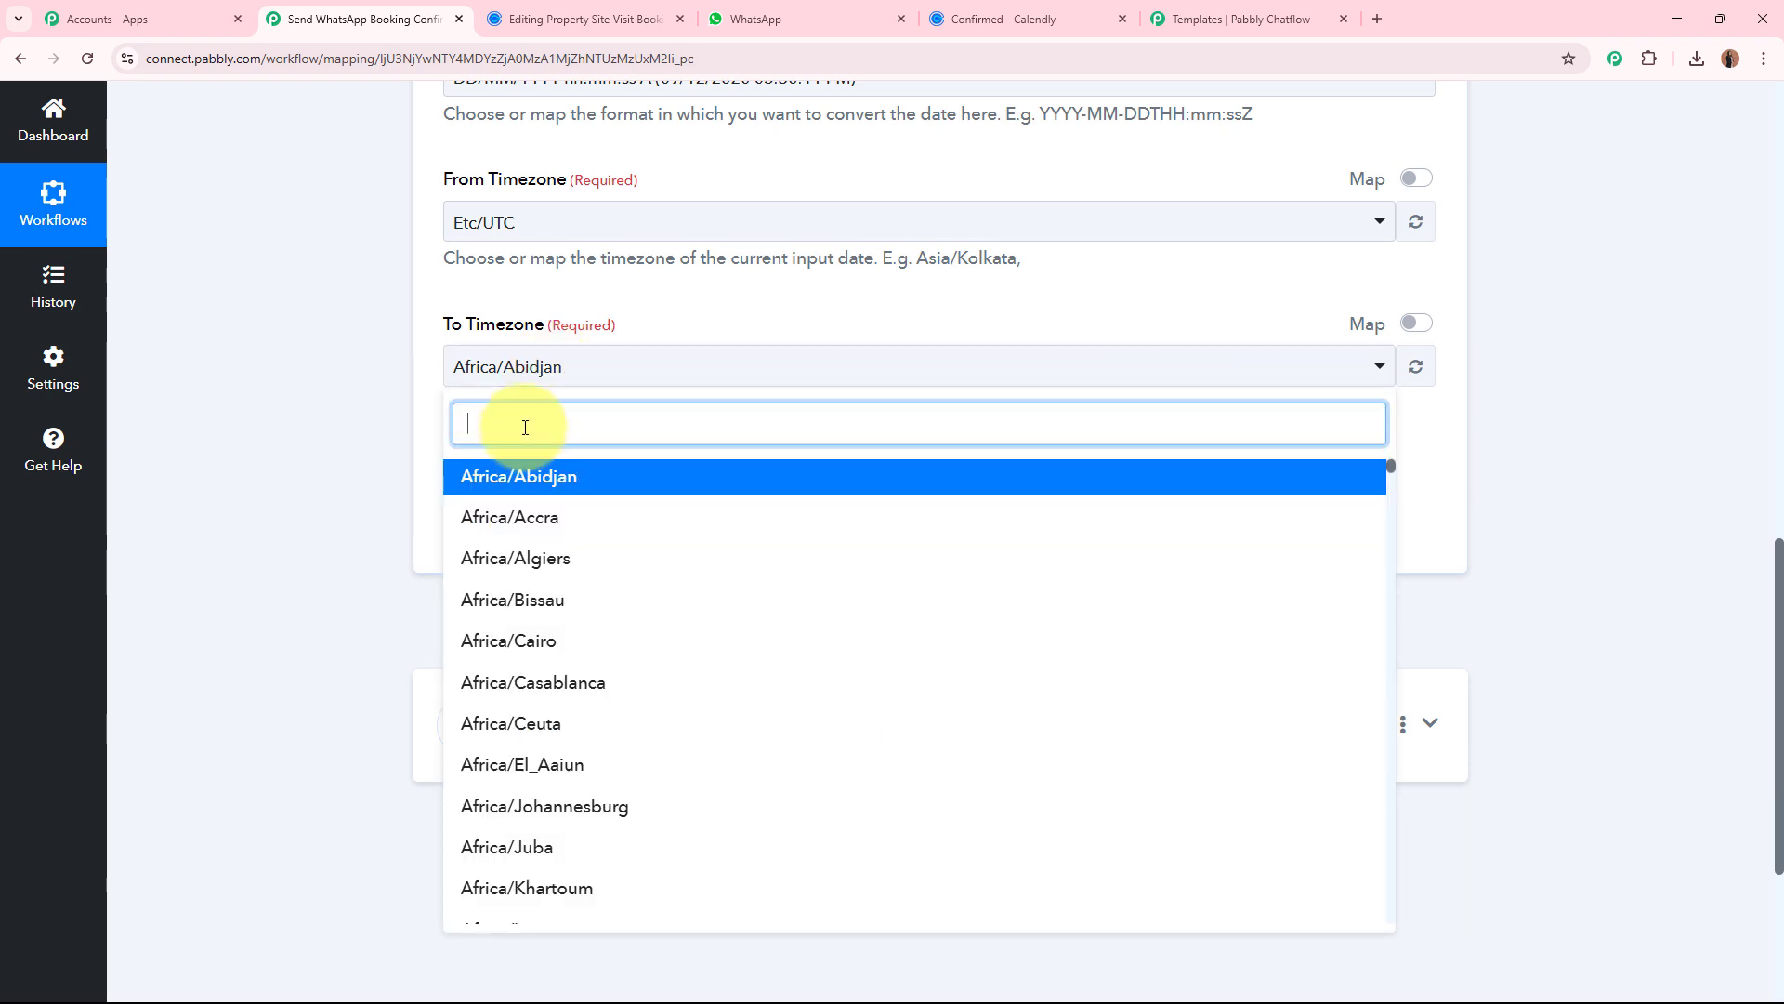
pyautogui.write('kol')
pyautogui.click(502, 475)
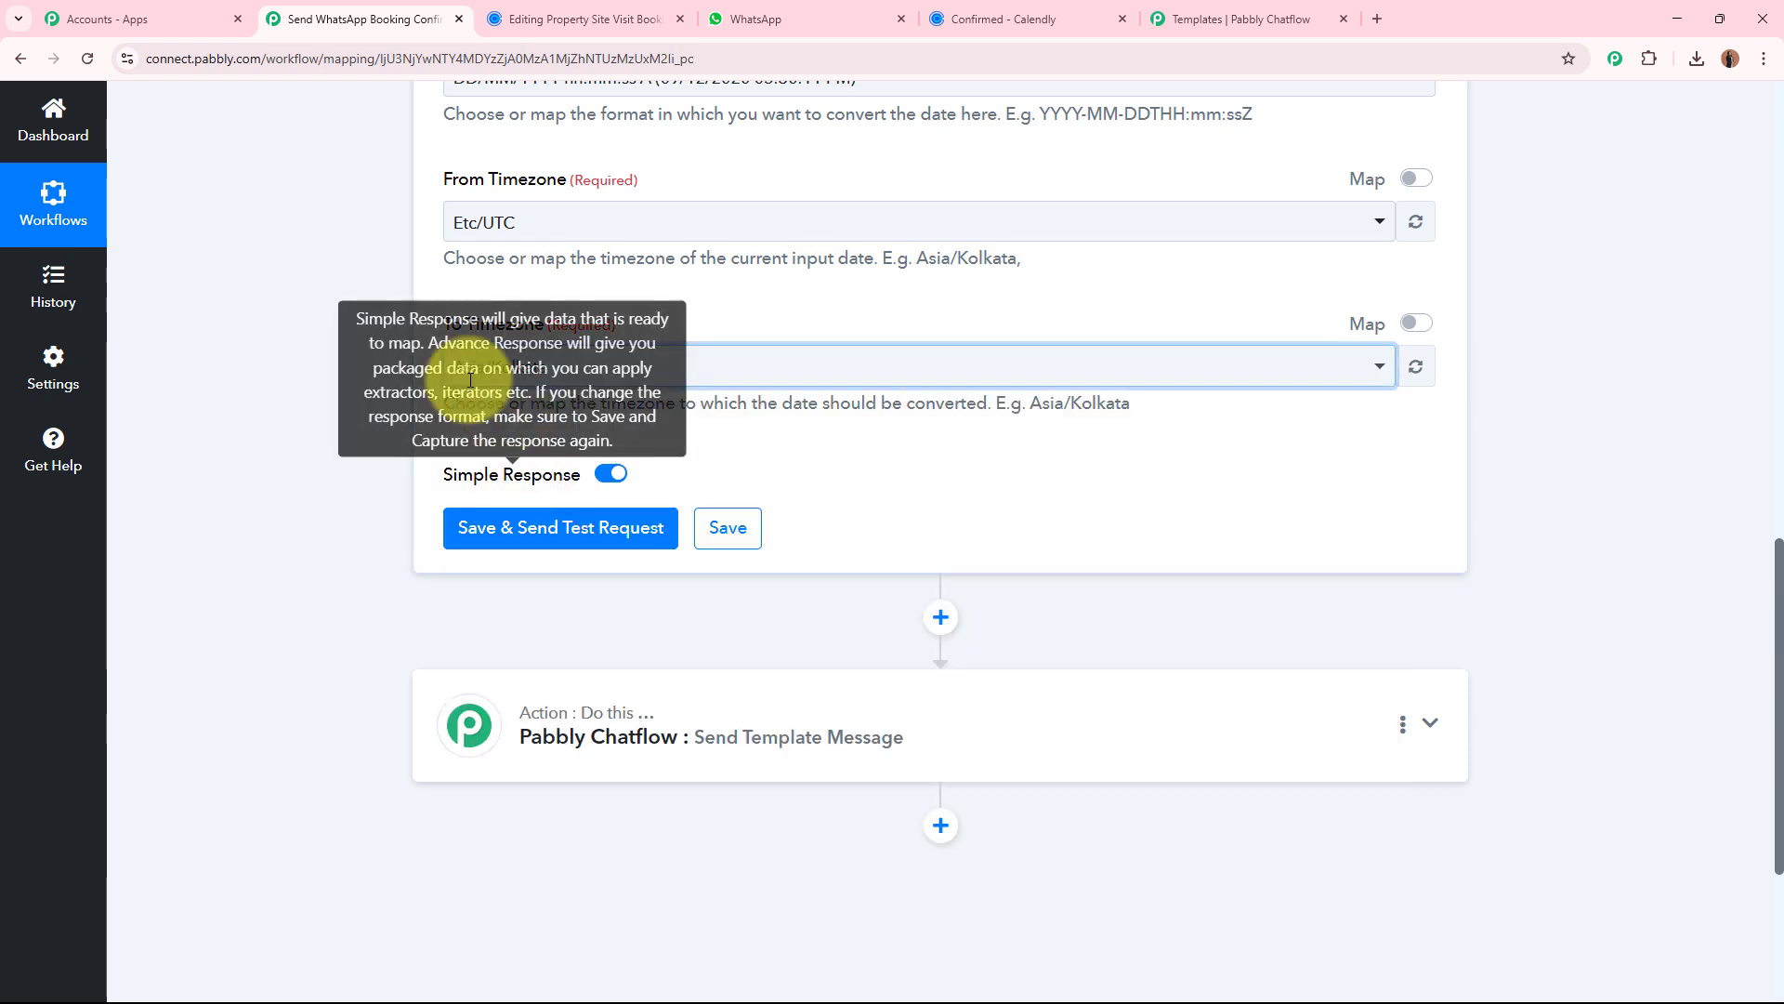
# Review the formatter settings, save the Date/Time Formatter action and send its test request.
pyautogui.scroll(5, 340, 442)
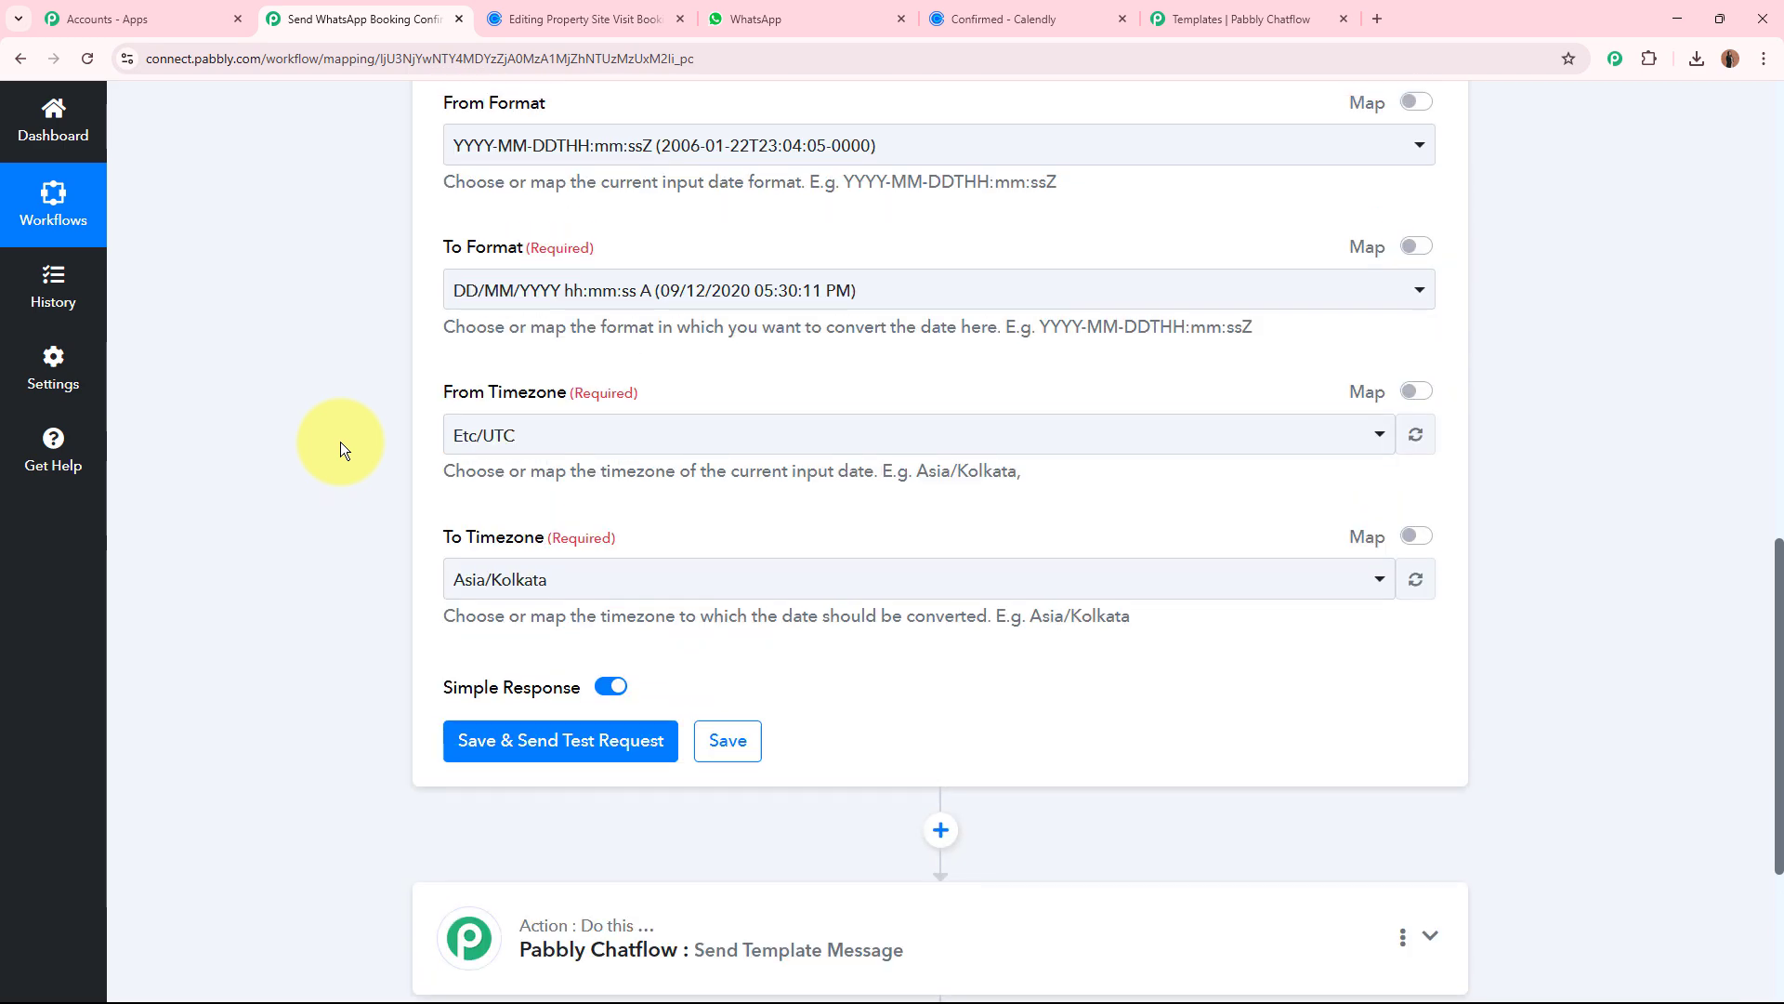
pyautogui.scroll(-7, 341, 443)
pyautogui.click(577, 409)
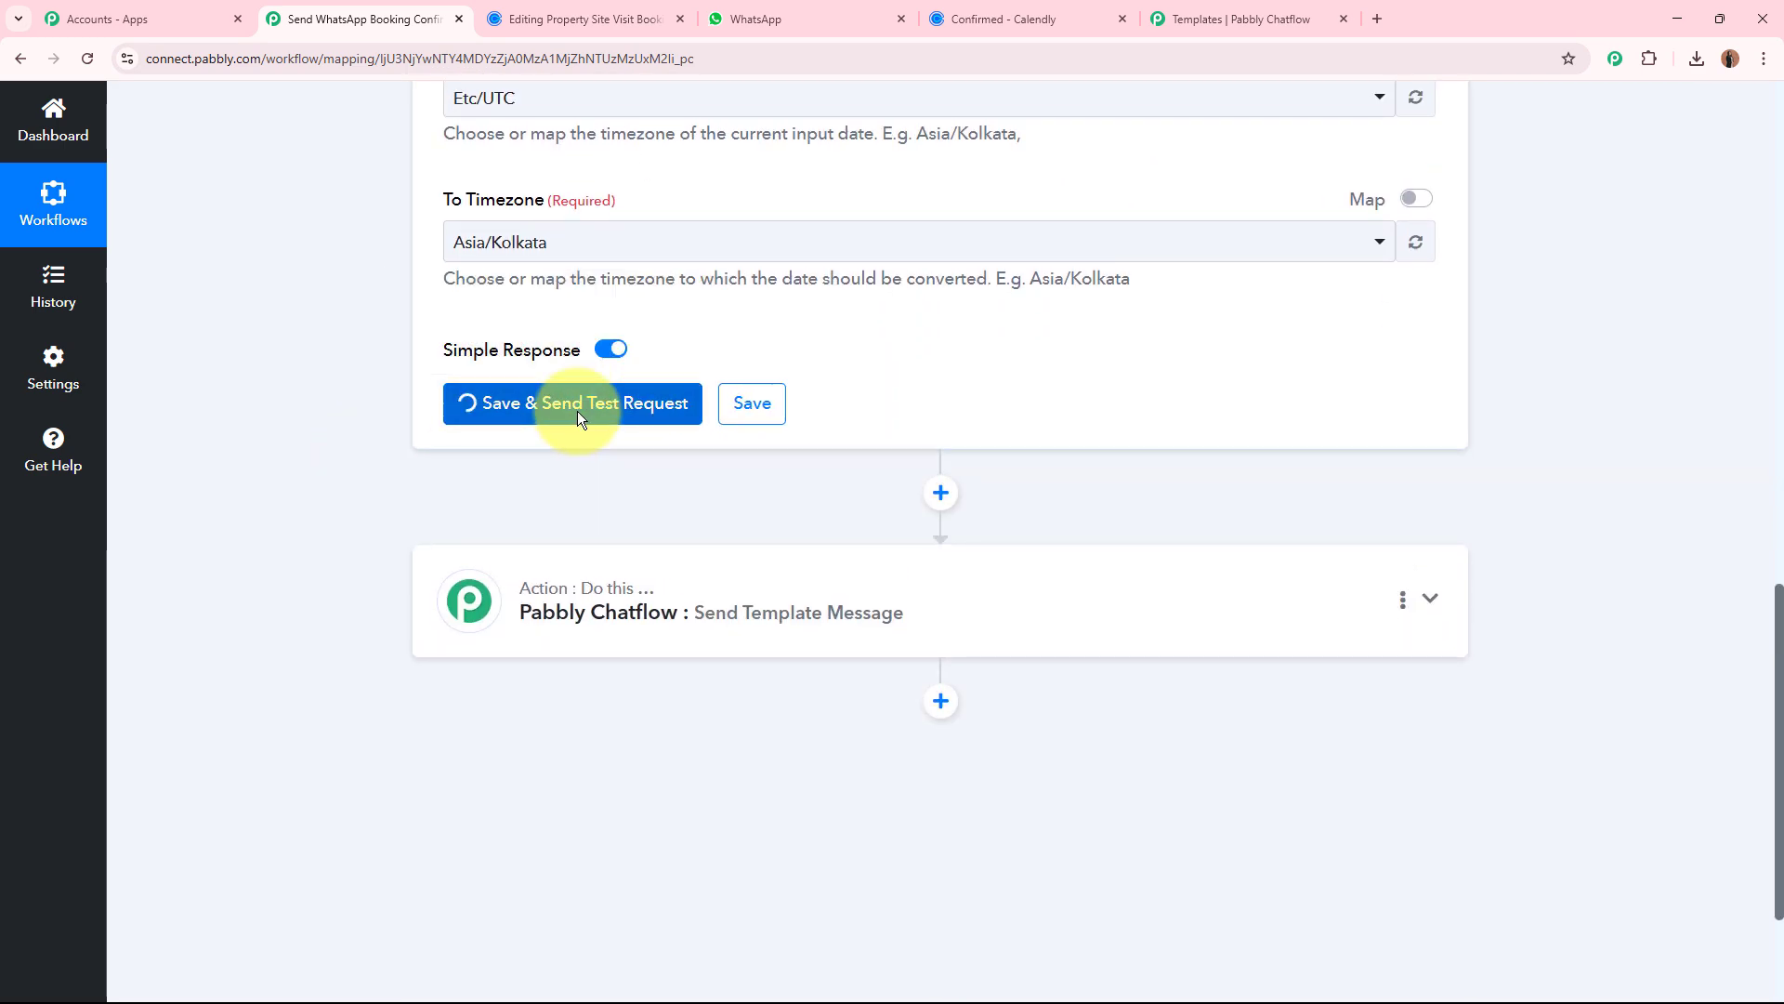
pyautogui.scroll(-1, 1068, 433)
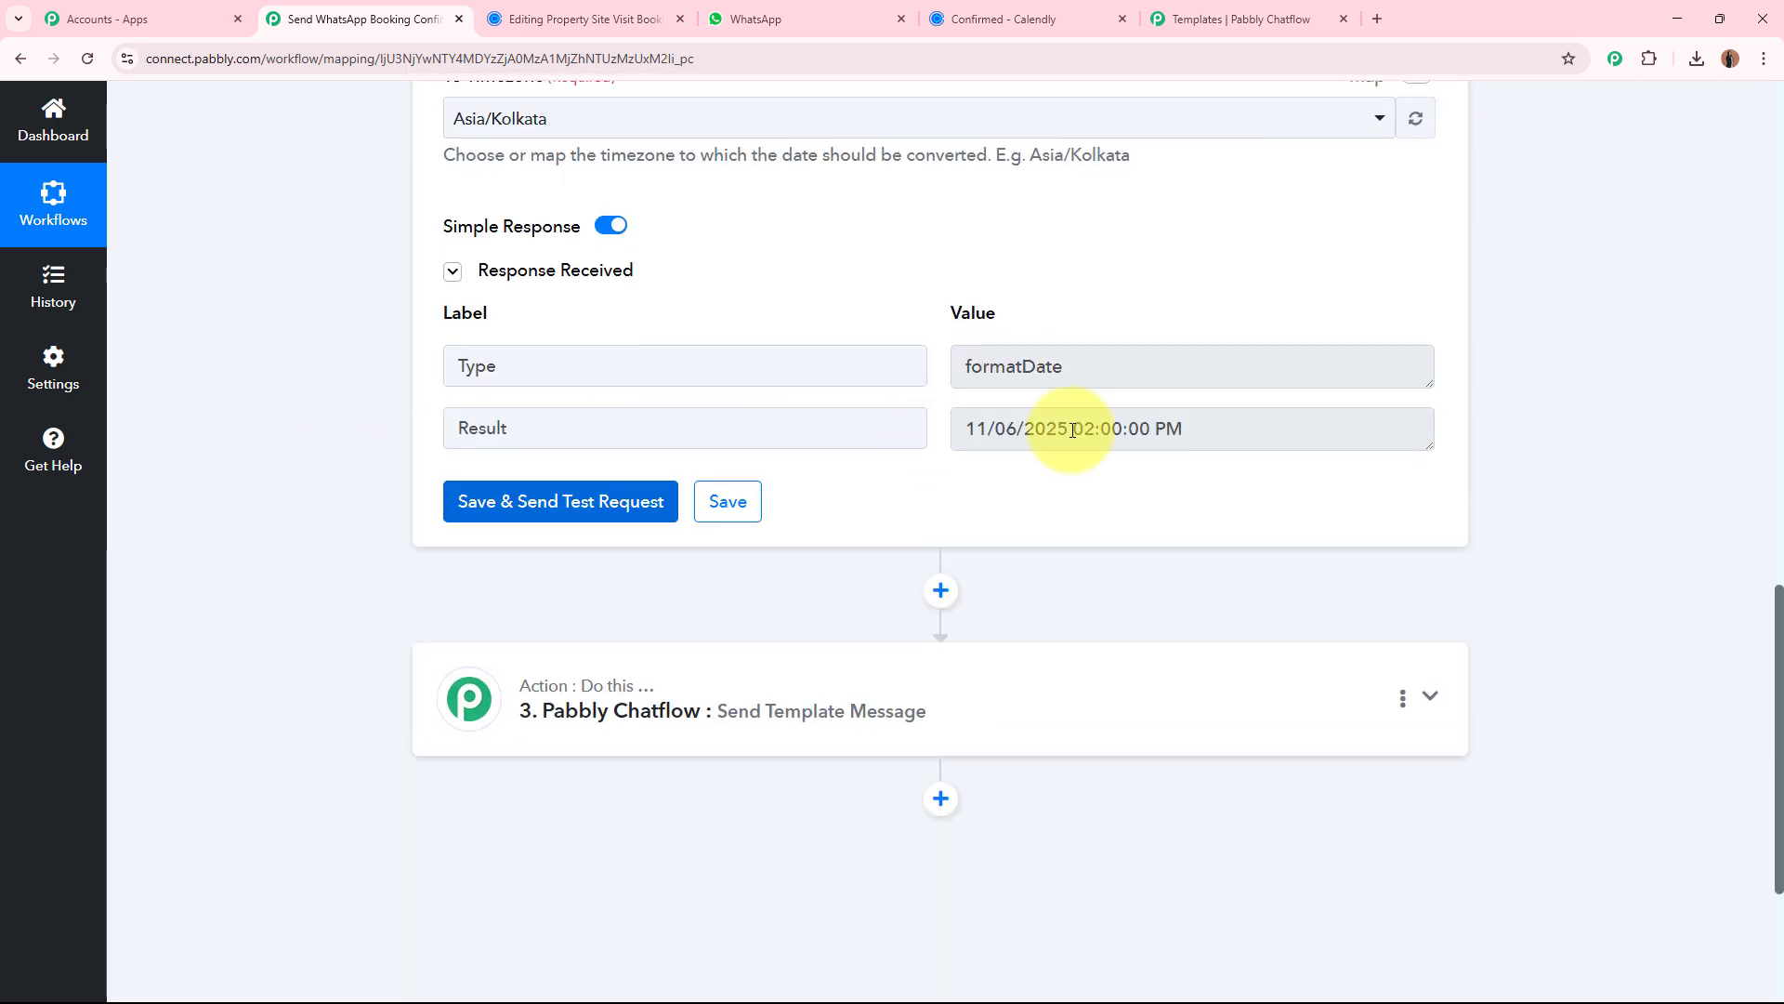
# Compare the formatter's Result value with the date and time on the Calendly booking confirmation page.
pyautogui.click(1143, 427)
pyautogui.moveTo(1189, 429); pyautogui.dragTo(953, 431)
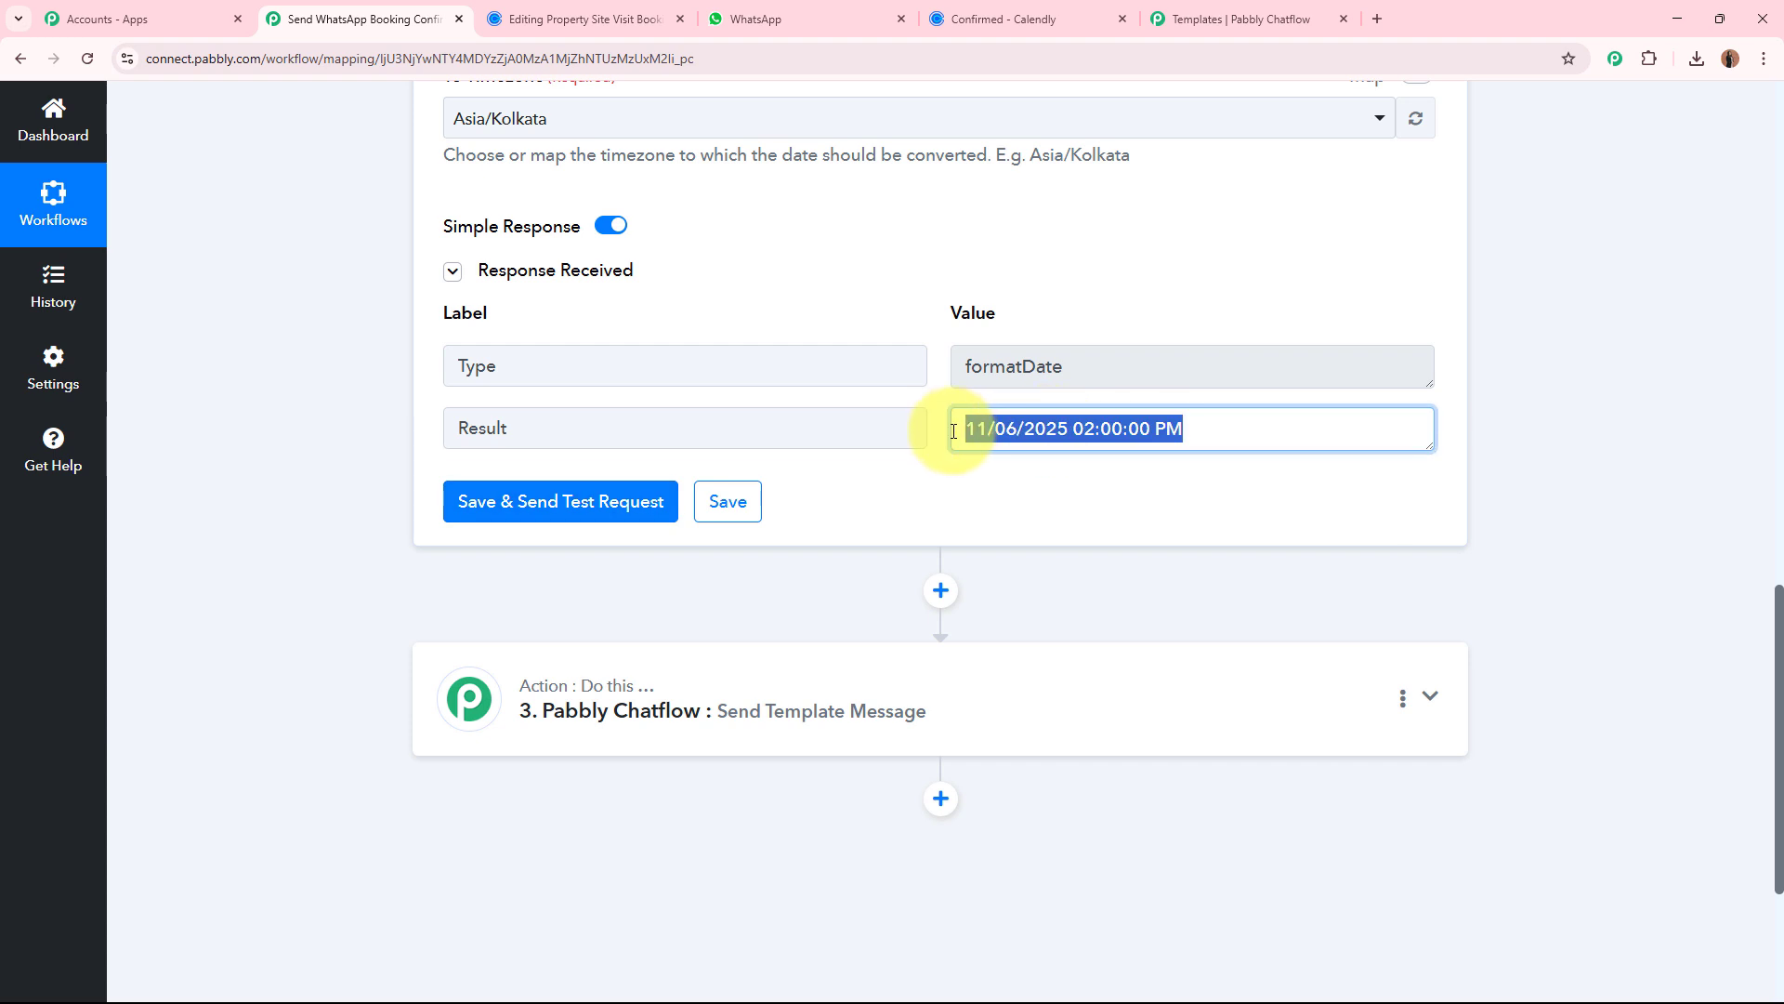
pyautogui.click(1000, 466)
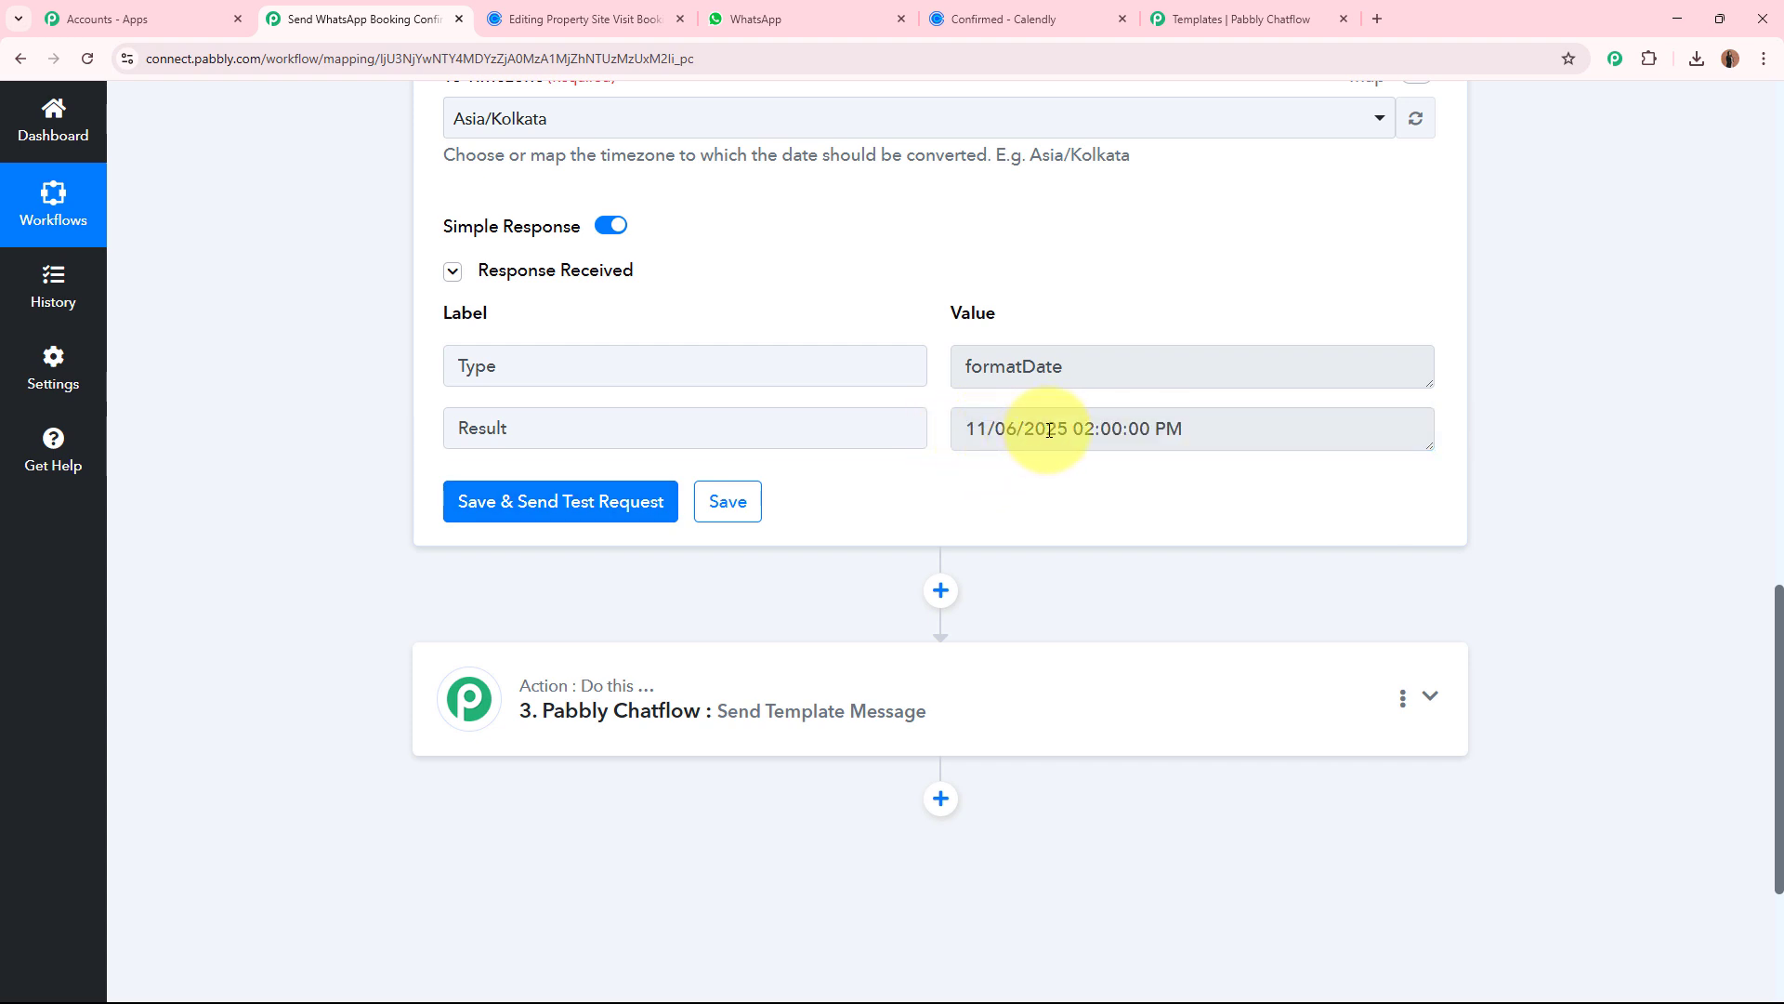
pyautogui.click(1037, 18)
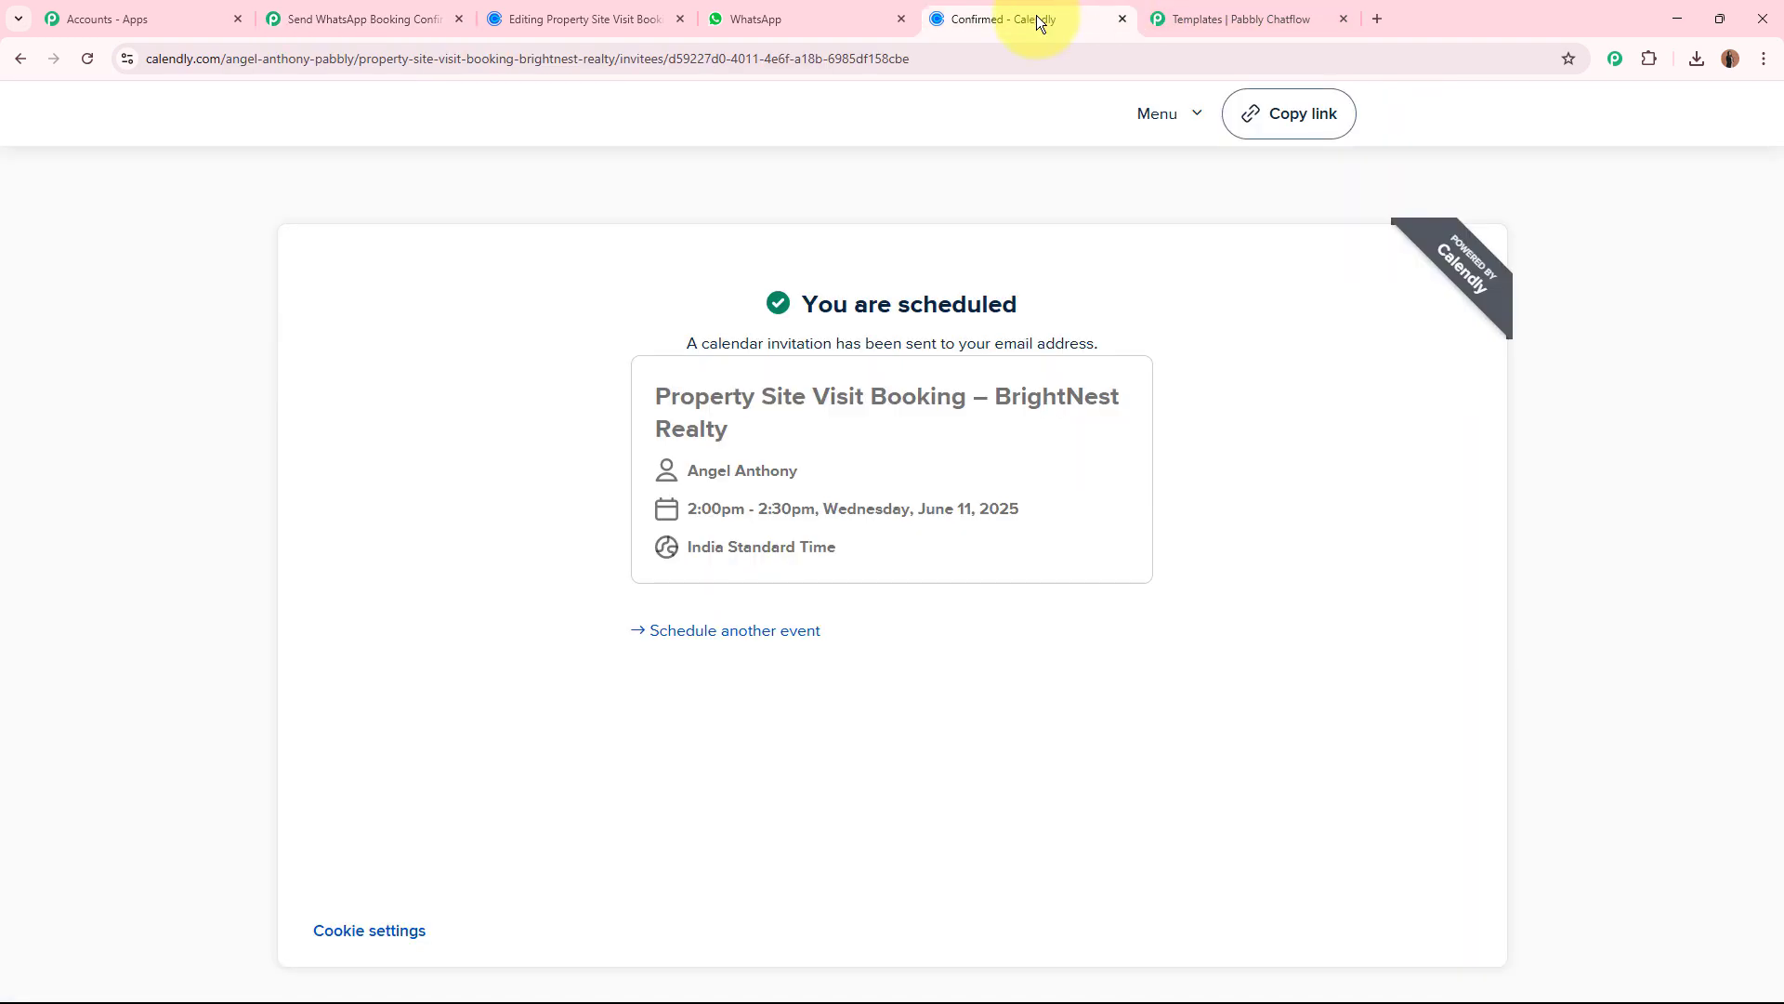
pyautogui.moveTo(731, 508); pyautogui.dragTo(1039, 506)
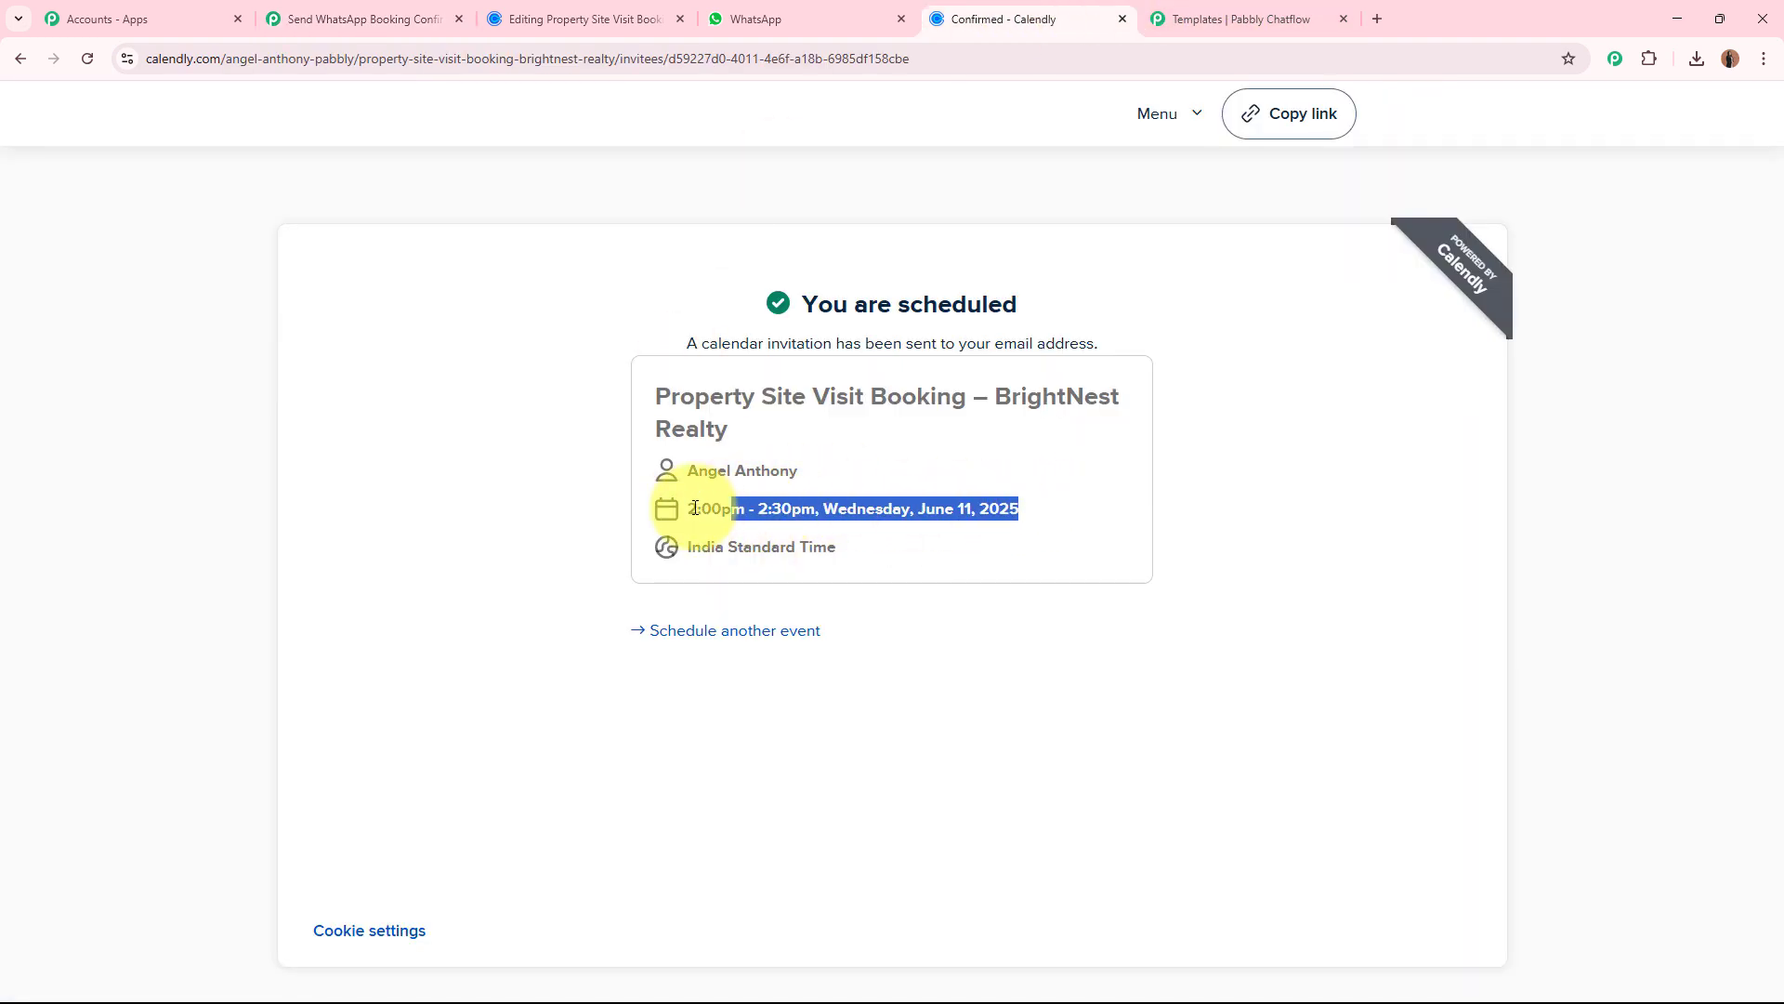
# Back in the Pabbly Connect workflow, map body parameter {{2}} (Date & Time) of the Chatflow action to the Date/Time Formatter's Result.
pyautogui.click(372, 18)
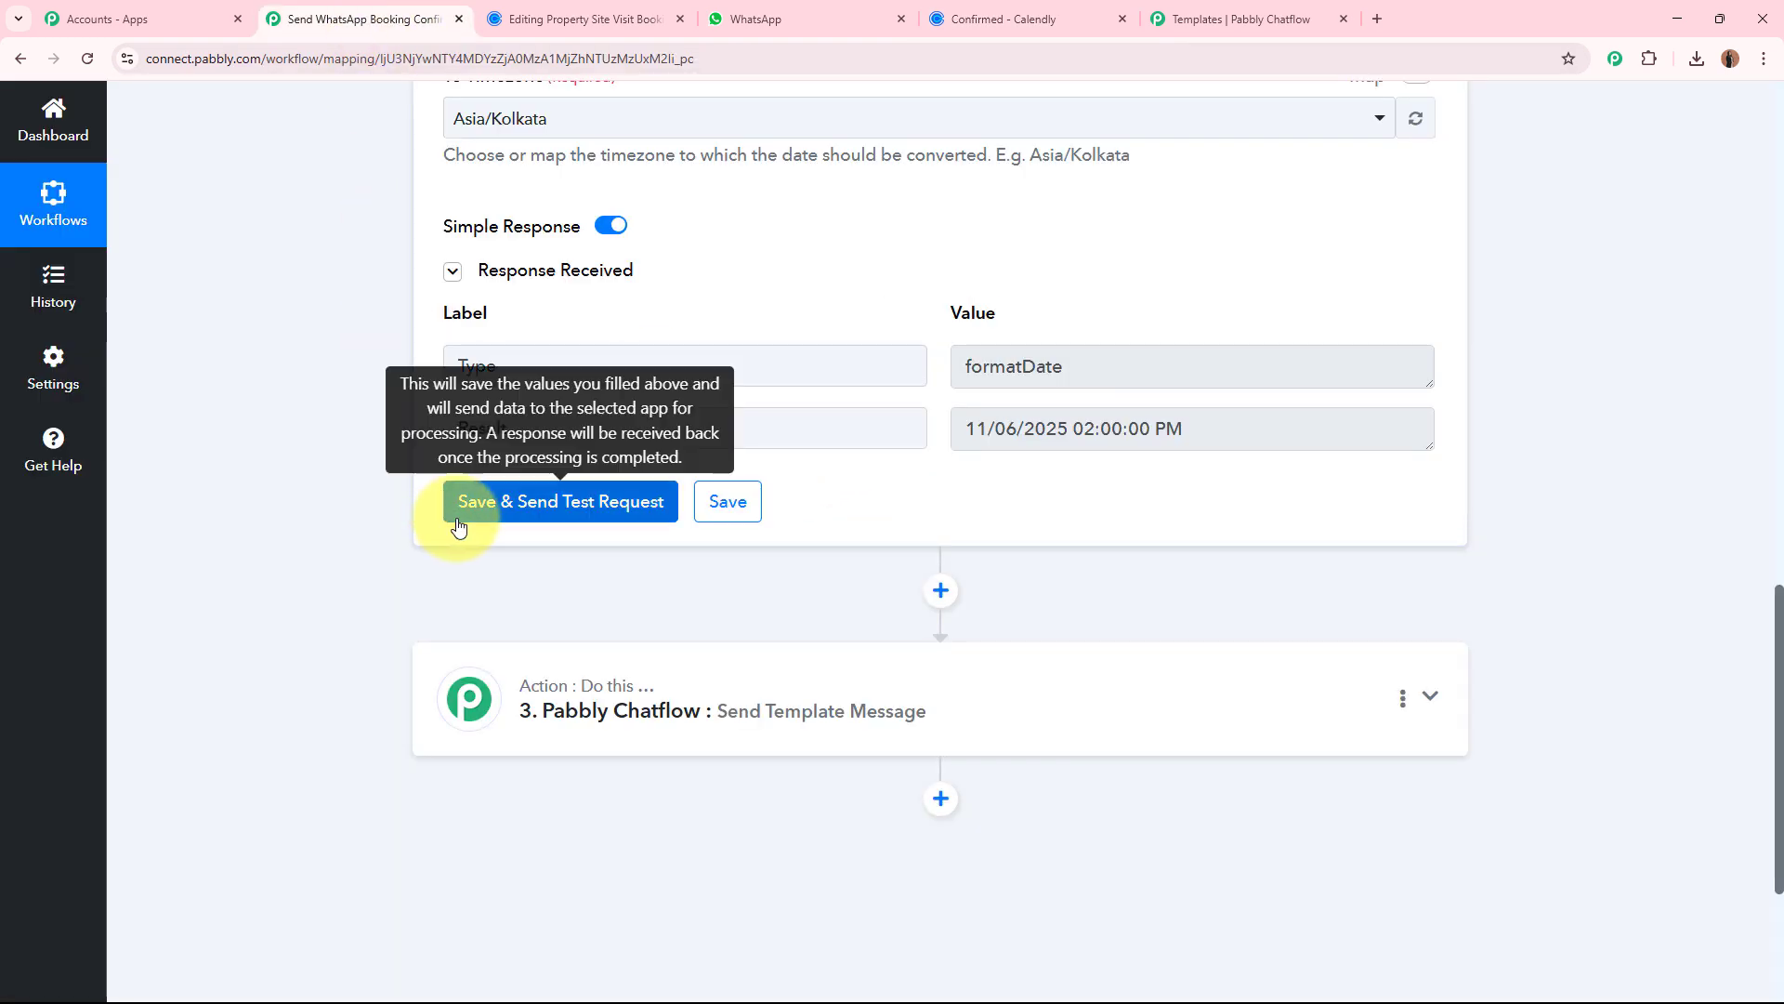
pyautogui.scroll(-2, 995, 437)
pyautogui.click(974, 465)
pyautogui.scroll(-14, 350, 505)
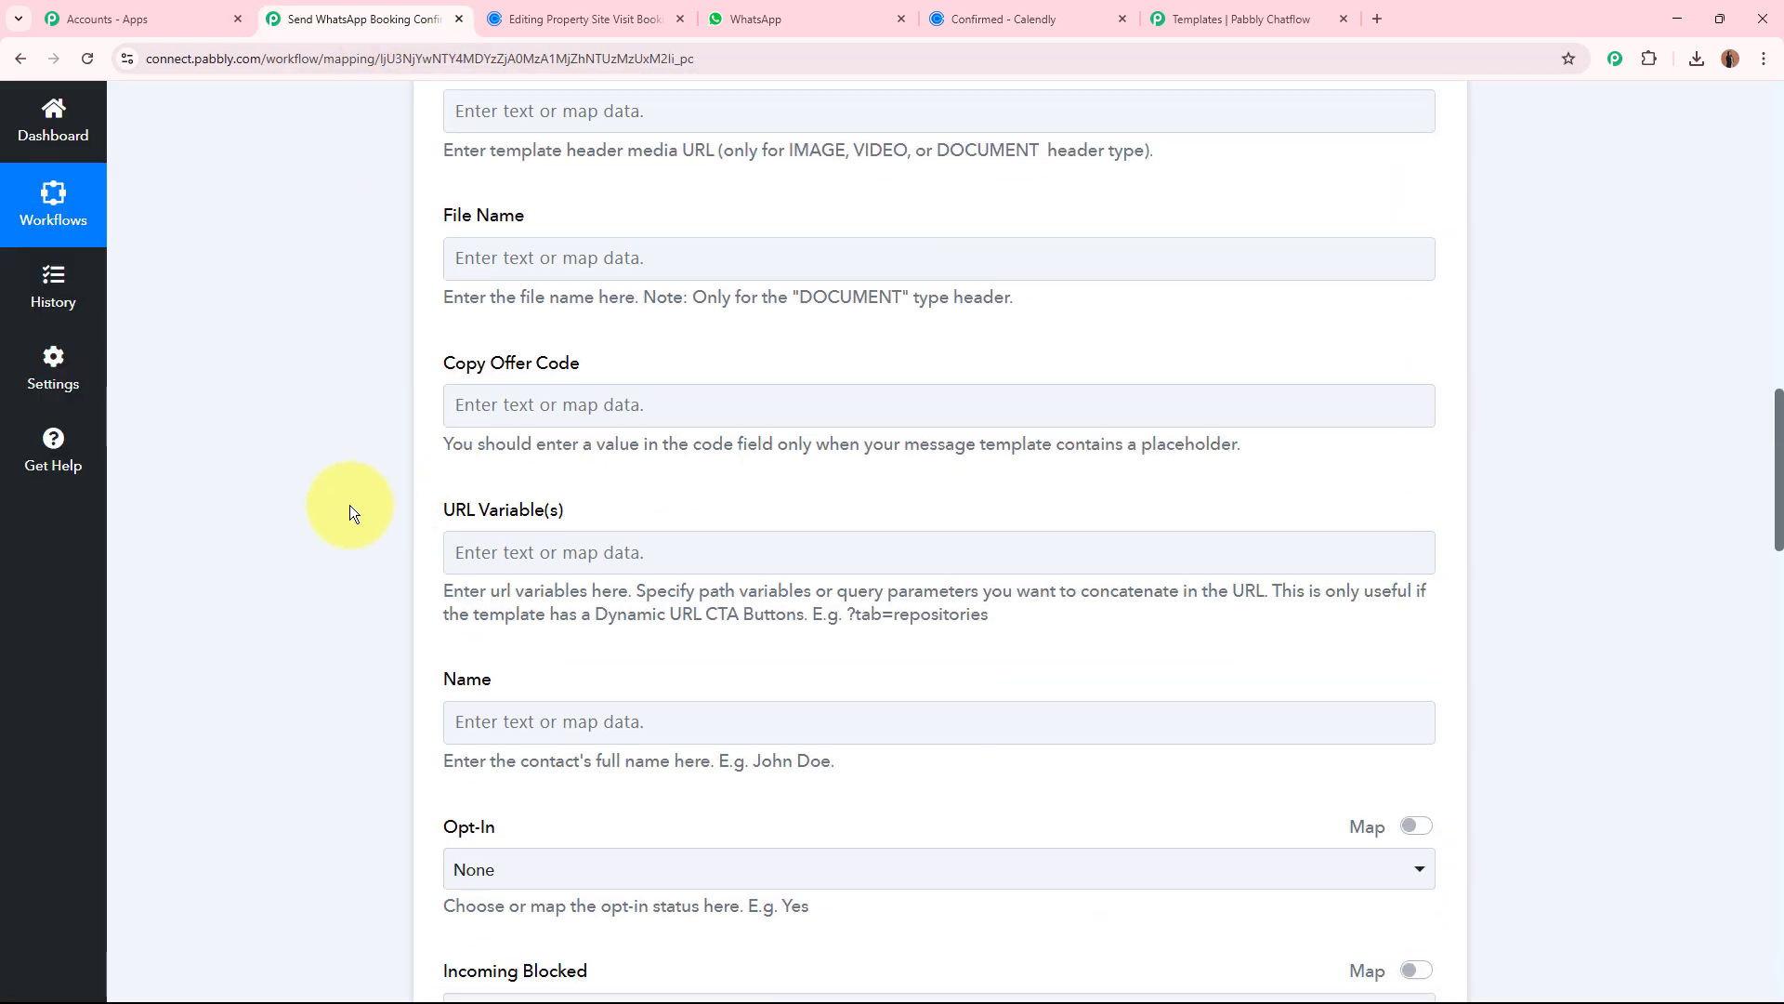
pyautogui.scroll(13, 325, 505)
pyautogui.scroll(-13, 325, 505)
pyautogui.scroll(-16, 315, 481)
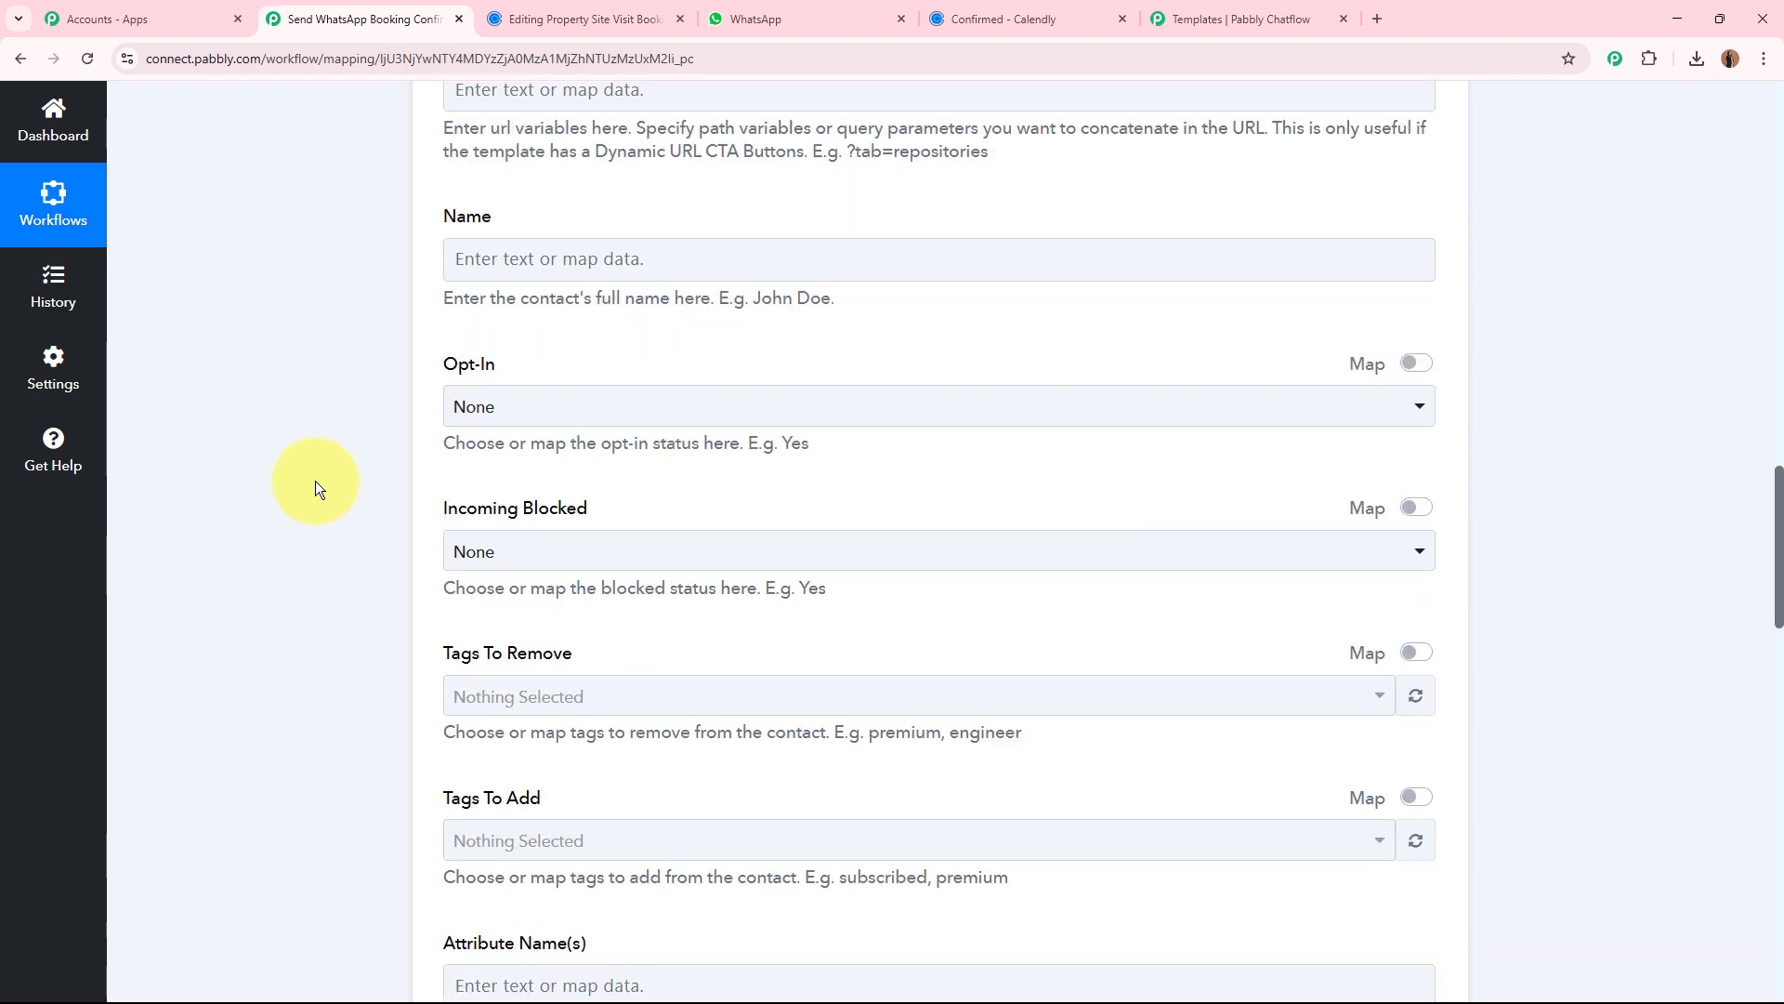
pyautogui.click(721, 529)
pyautogui.scroll(-1, 310, 476)
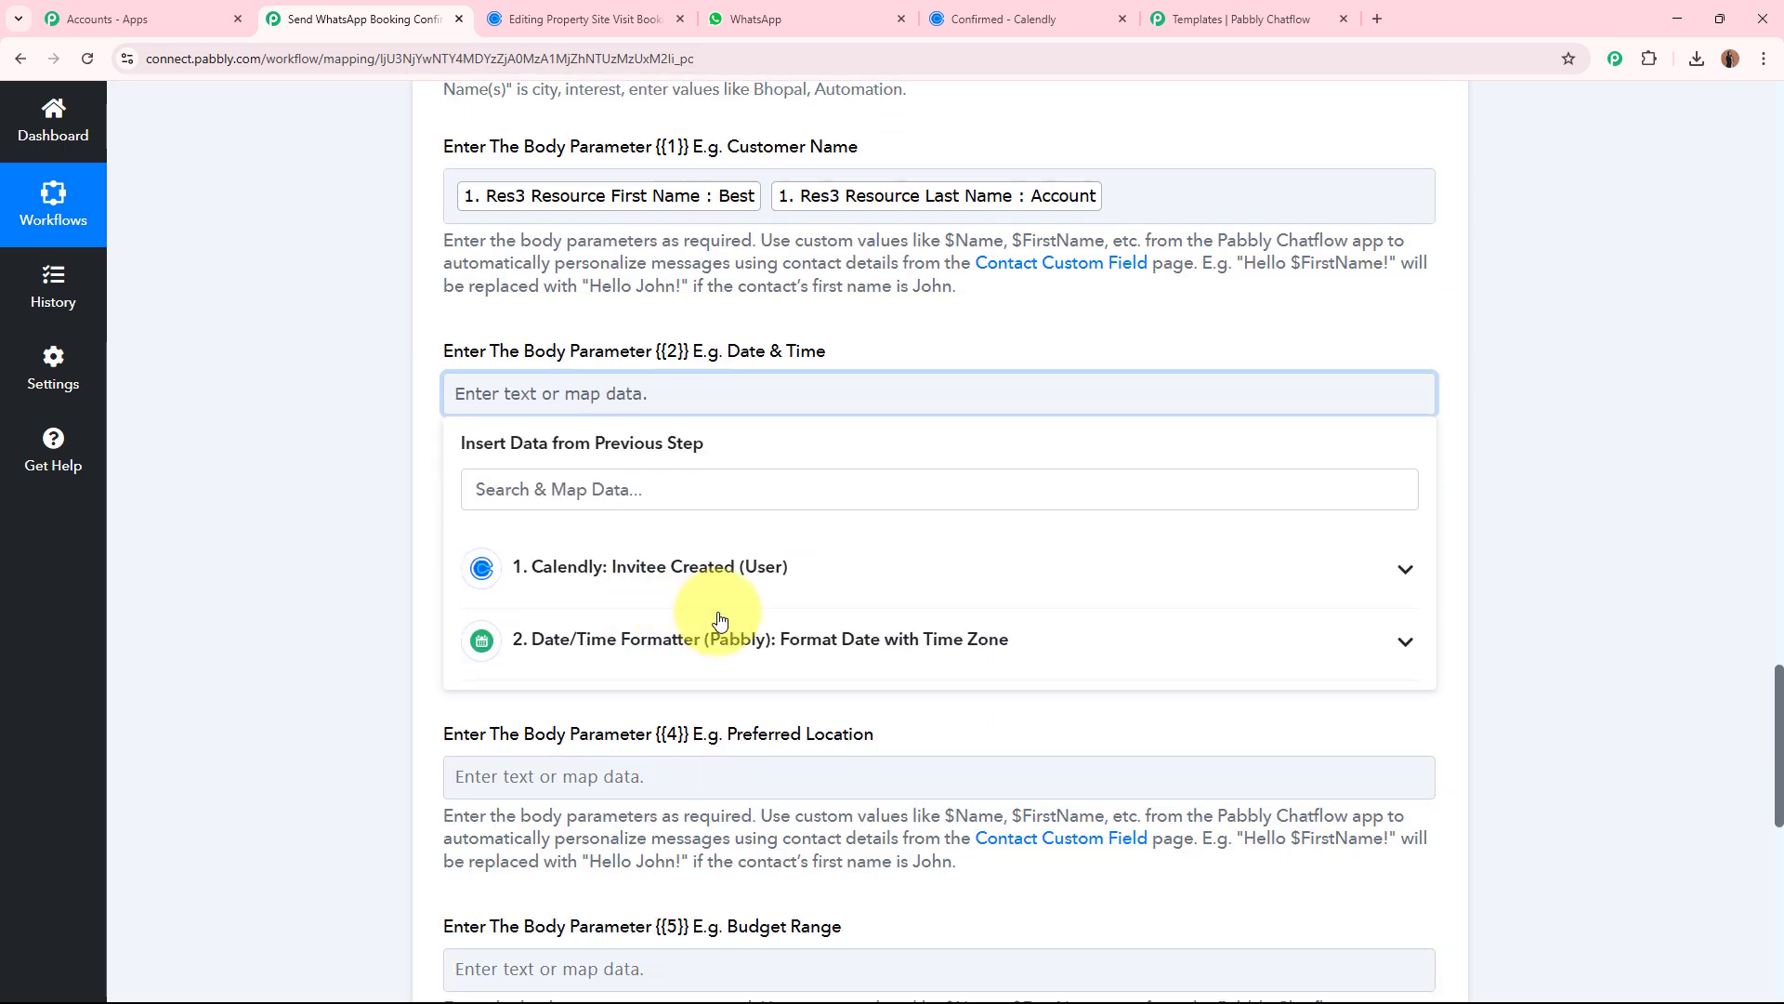
pyautogui.click(598, 637)
pyautogui.click(597, 850)
pyautogui.click(288, 554)
# Map body parameter {{3}} (Property Type) to Calendly's Res3 Resource Questions And Answers 1 Answer.
pyautogui.scroll(-1, 291, 548)
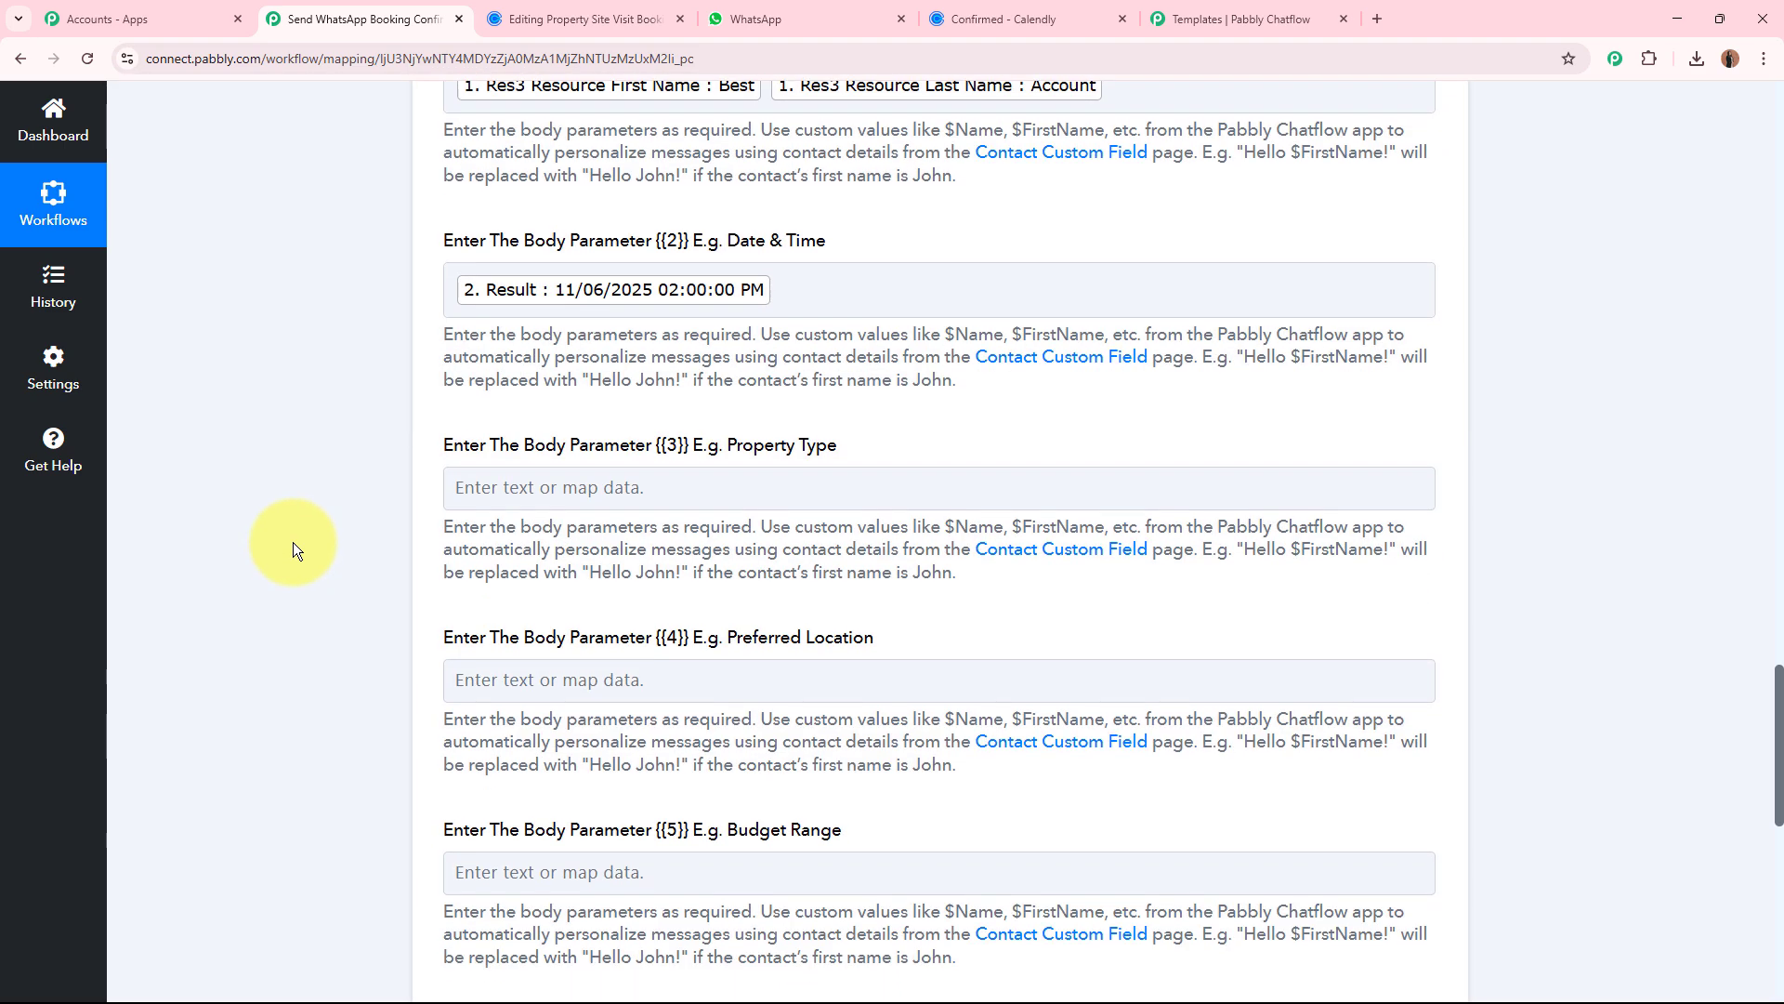
pyautogui.click(709, 476)
pyautogui.click(722, 734)
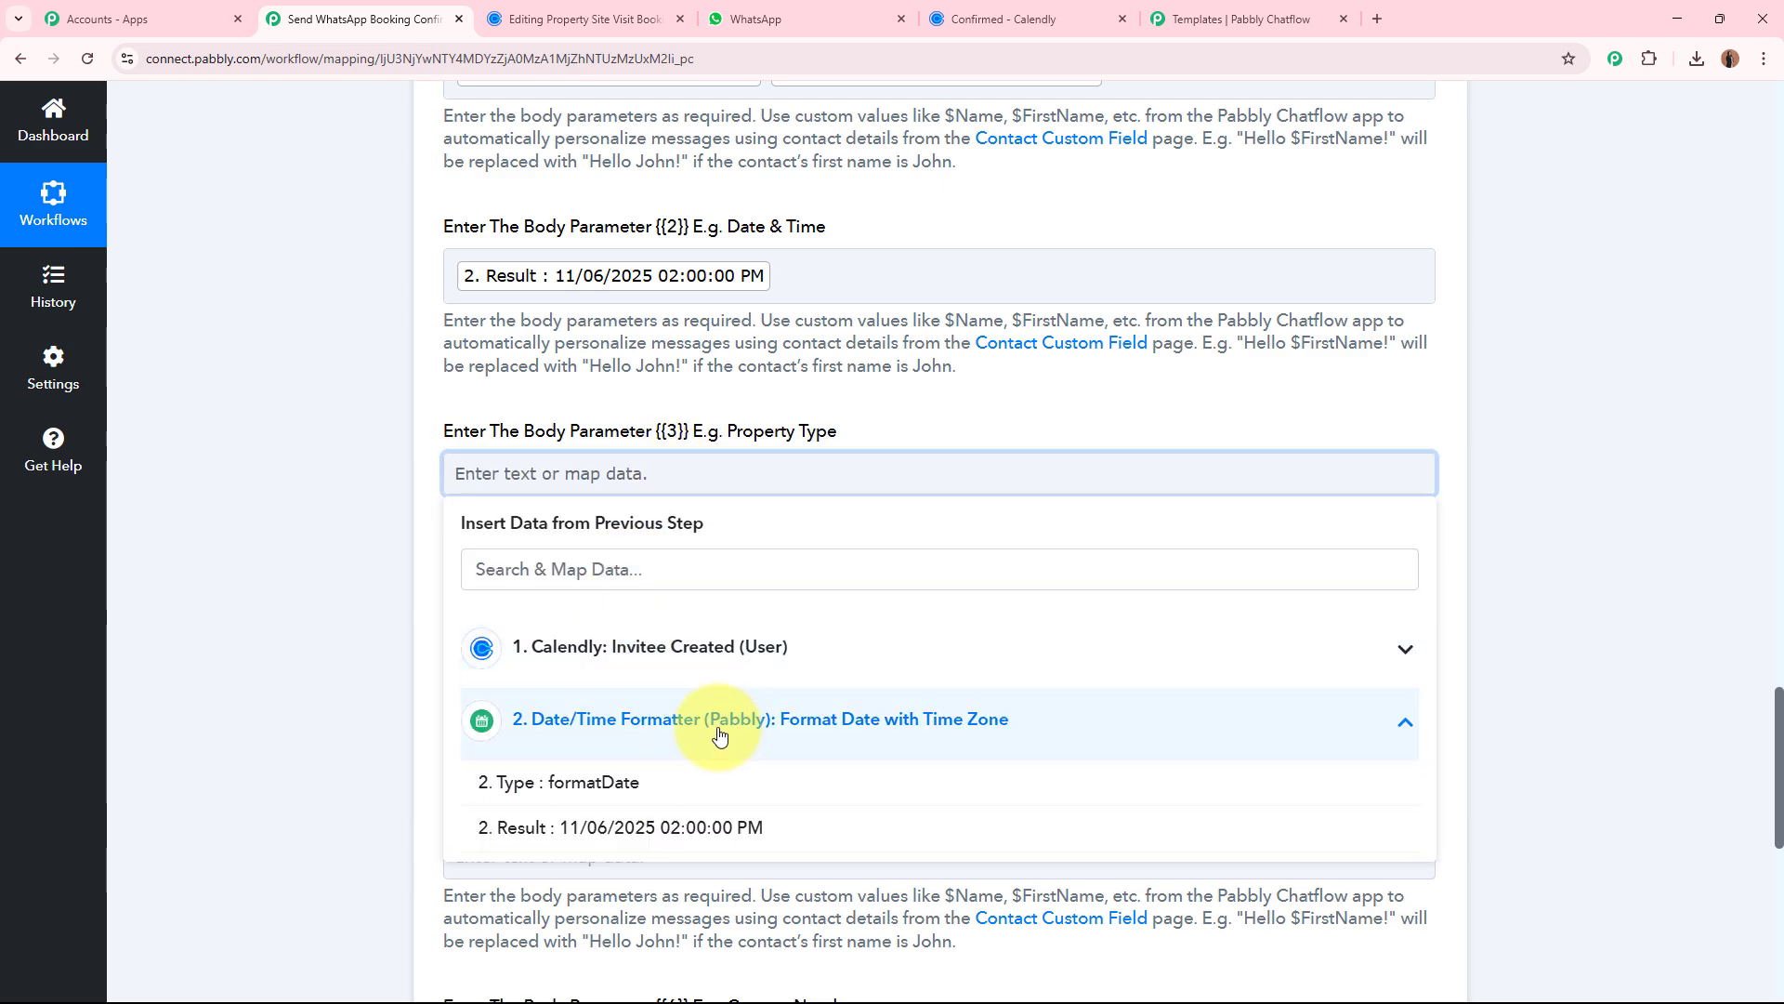
pyautogui.click(743, 647)
pyautogui.scroll(-5, 864, 808)
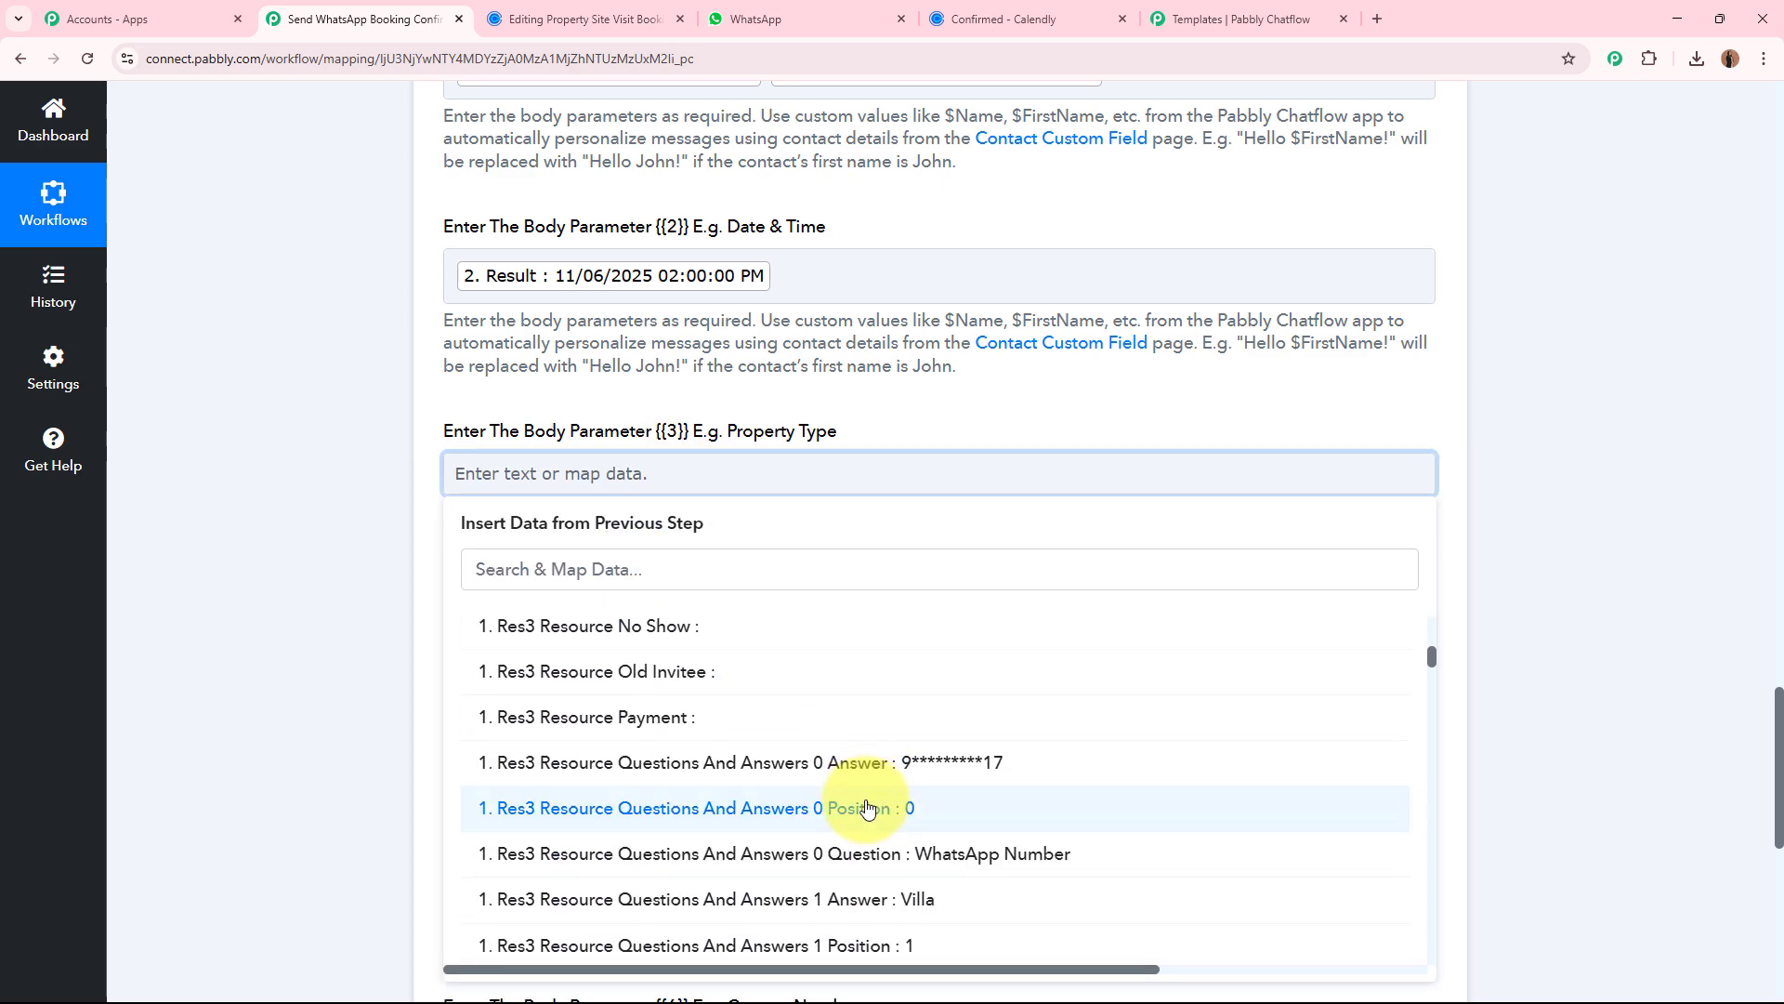
pyautogui.click(848, 898)
# Map body parameter {{4}} (Preferred Location) to Calendly's Res3 Resource Questions And Answers 2 Answer.
pyautogui.scroll(-2, 227, 565)
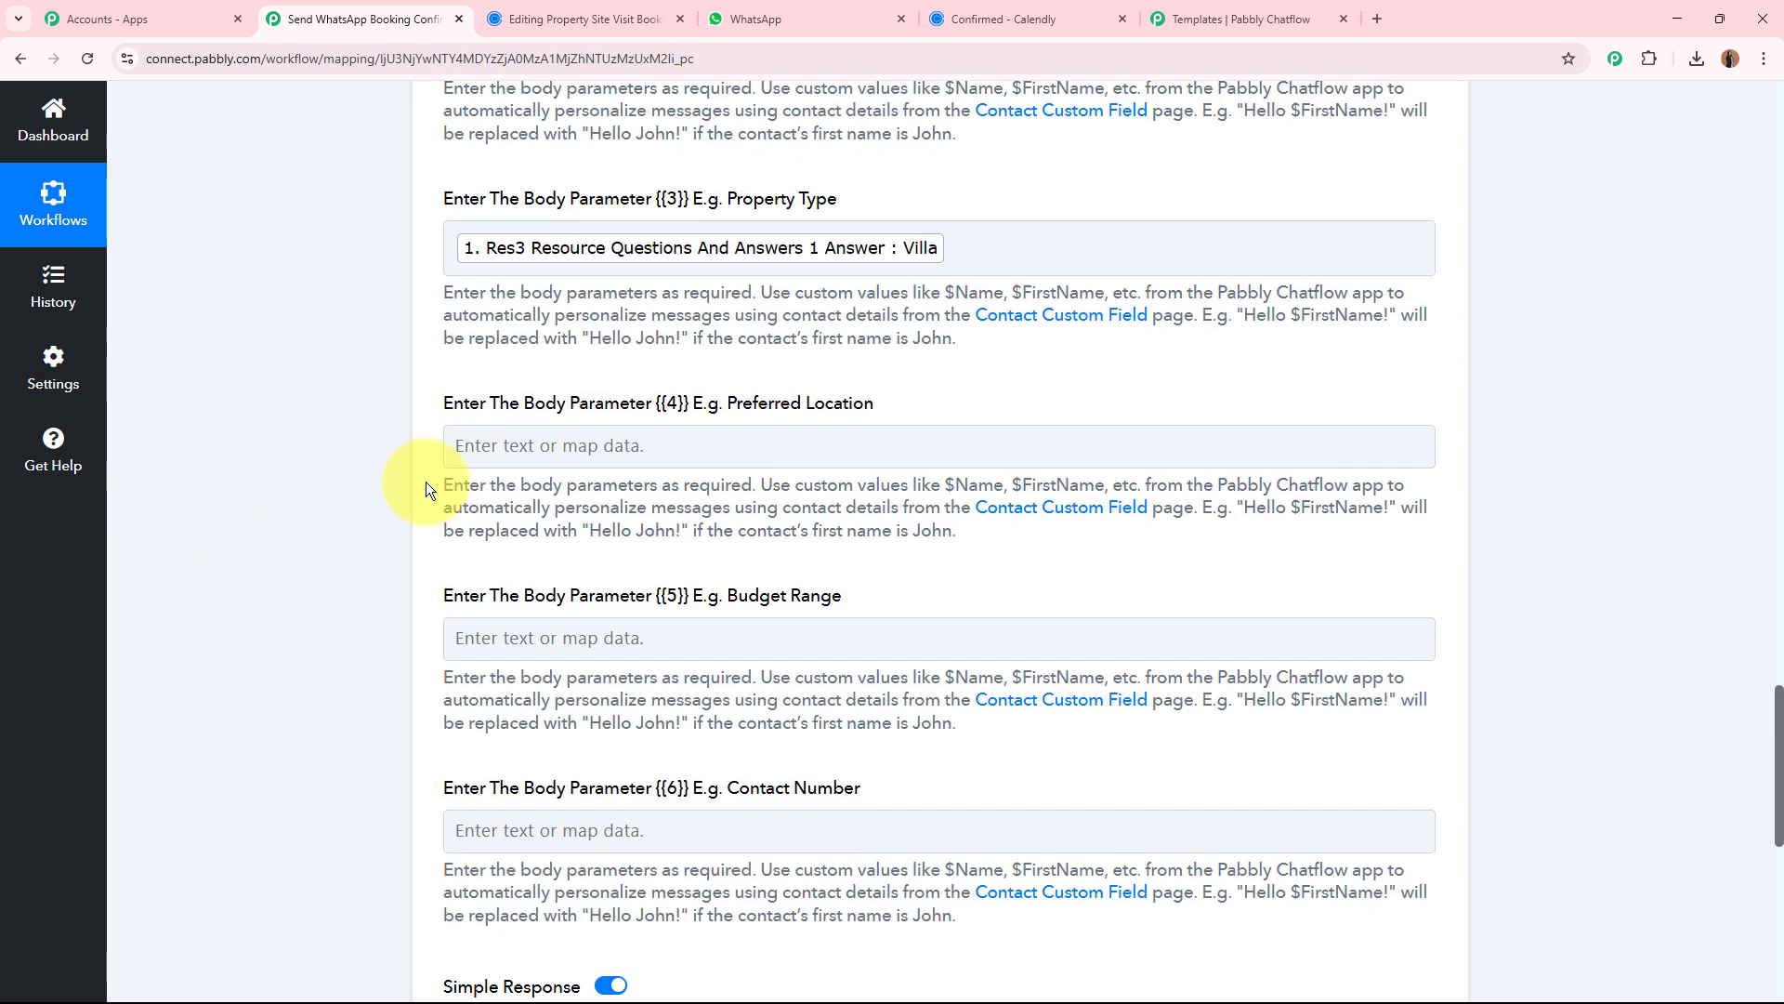
pyautogui.click(661, 428)
pyautogui.click(657, 632)
pyautogui.scroll(-5, 836, 796)
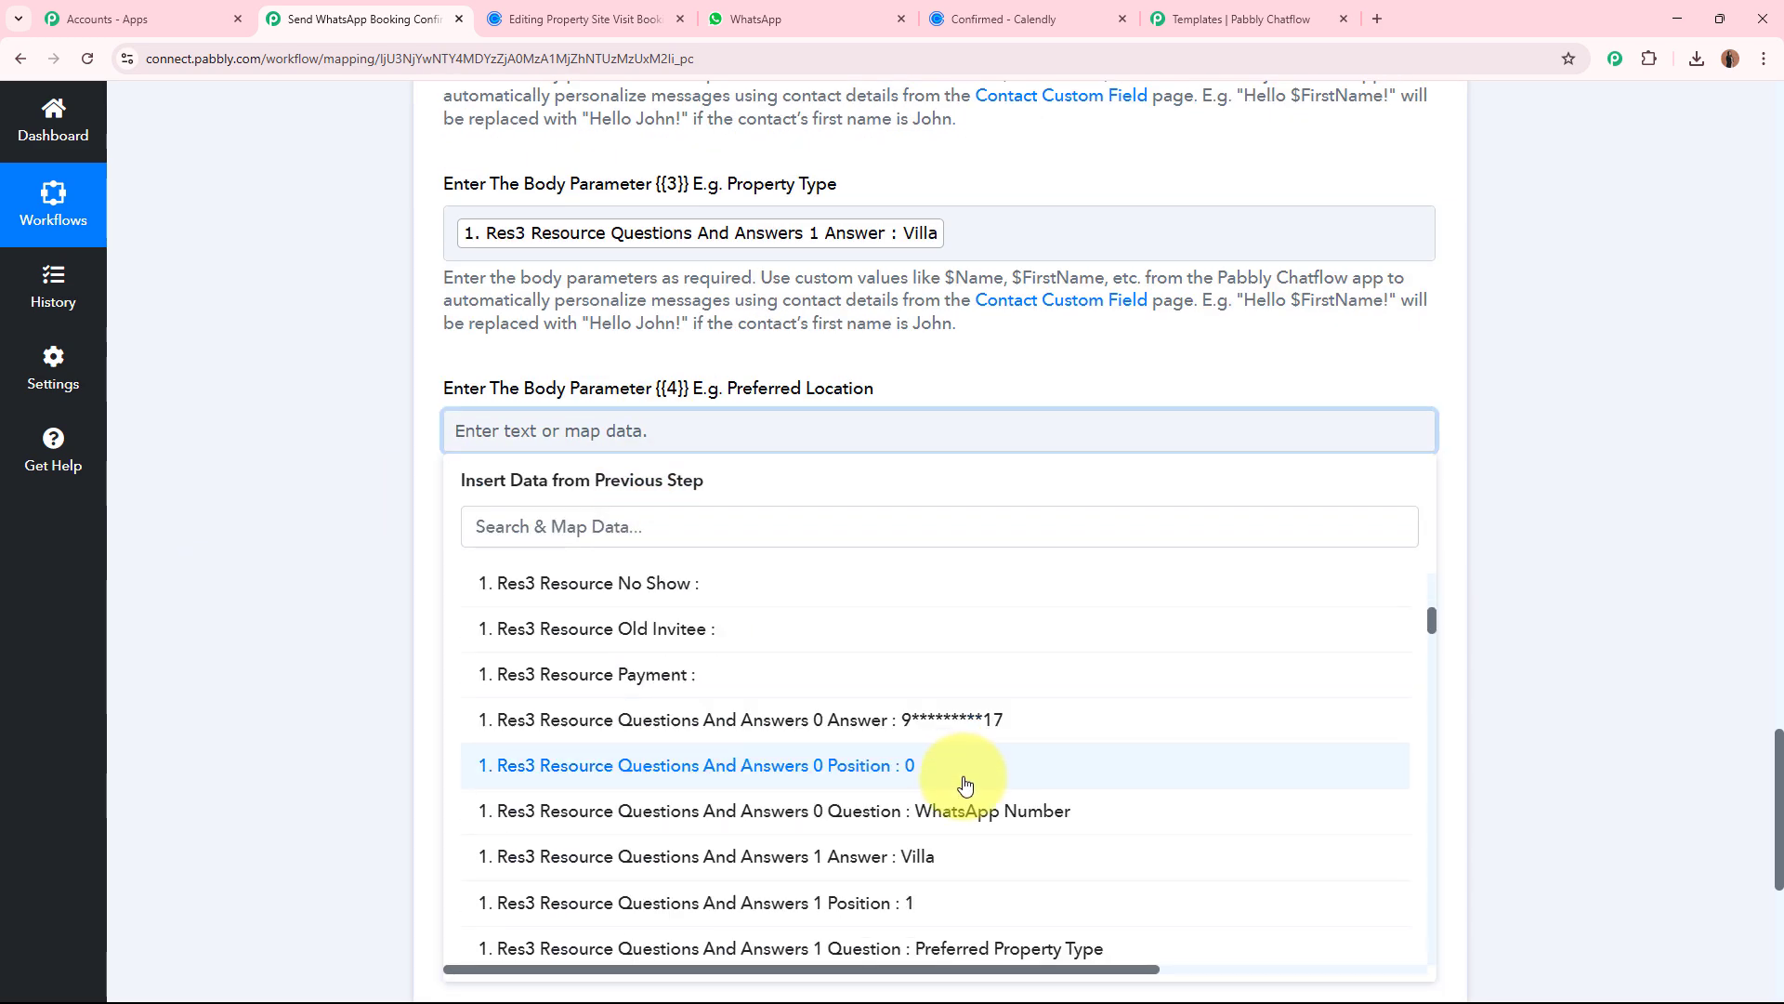
pyautogui.scroll(-3, 964, 786)
pyautogui.click(955, 757)
pyautogui.click(299, 511)
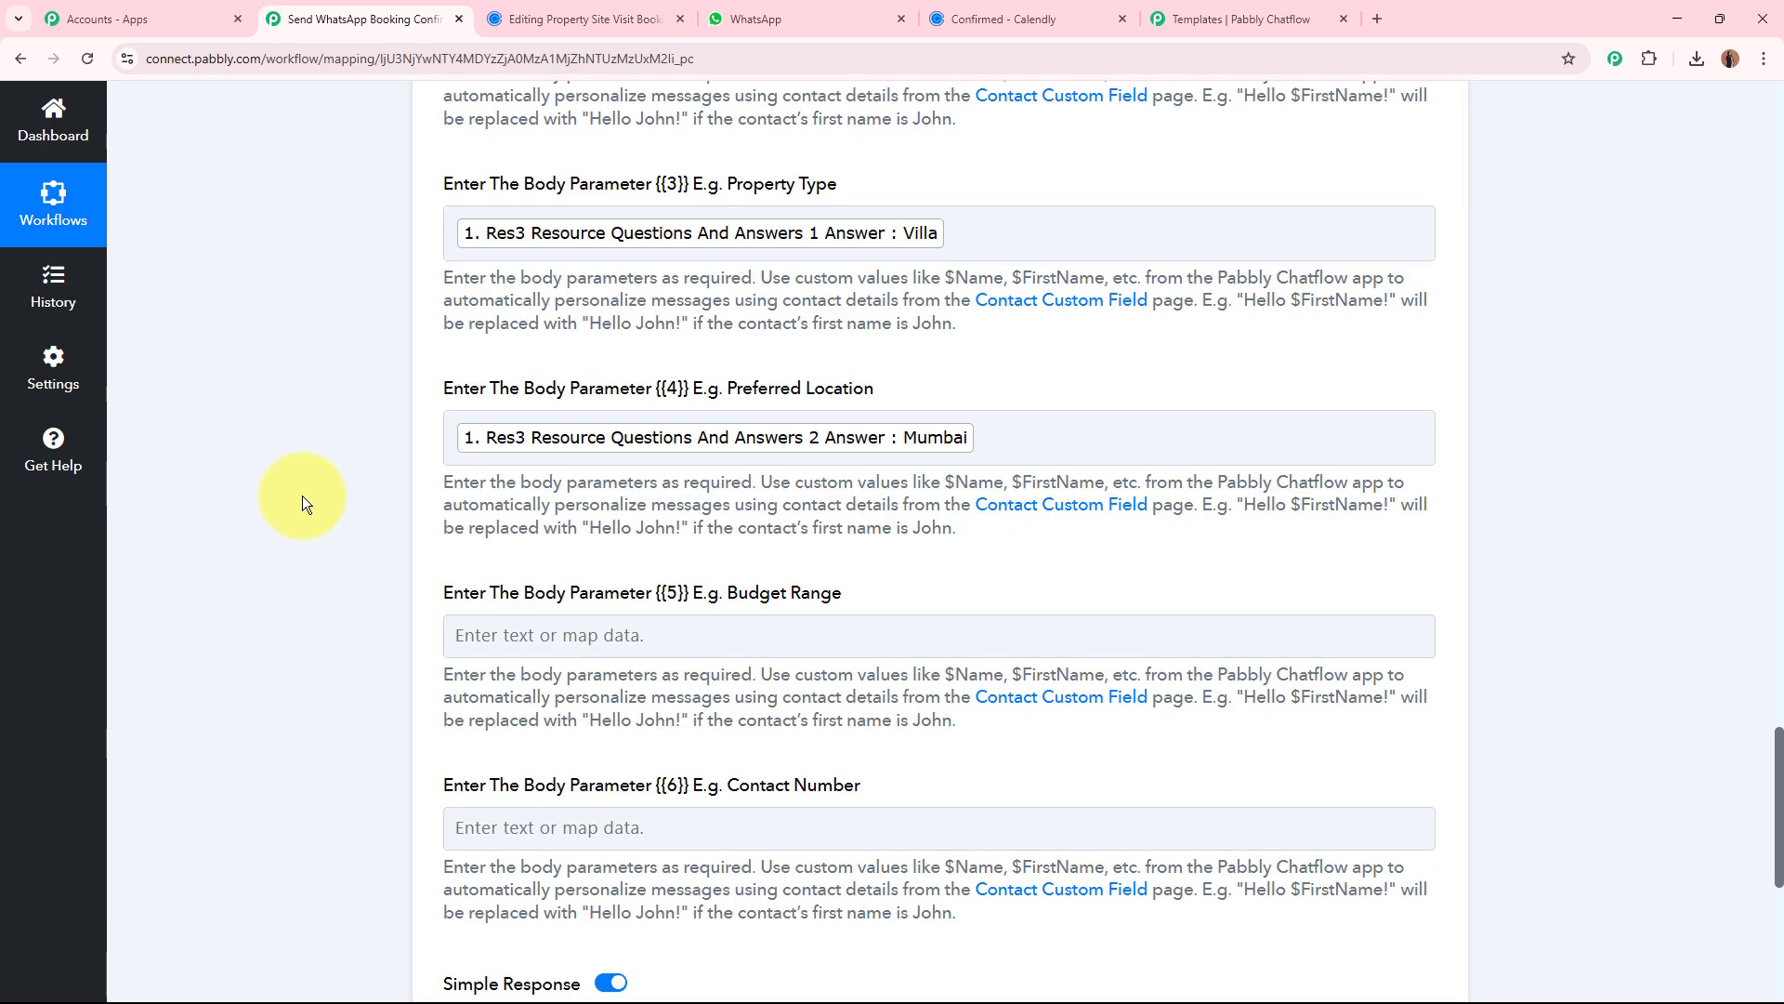
# Map body parameter {{5}} (Budget Range) to Calendly's Res3 Resource Questions And Answers 3 Answer.
pyautogui.scroll(-4, 638, 288)
pyautogui.click(650, 270)
pyautogui.click(734, 441)
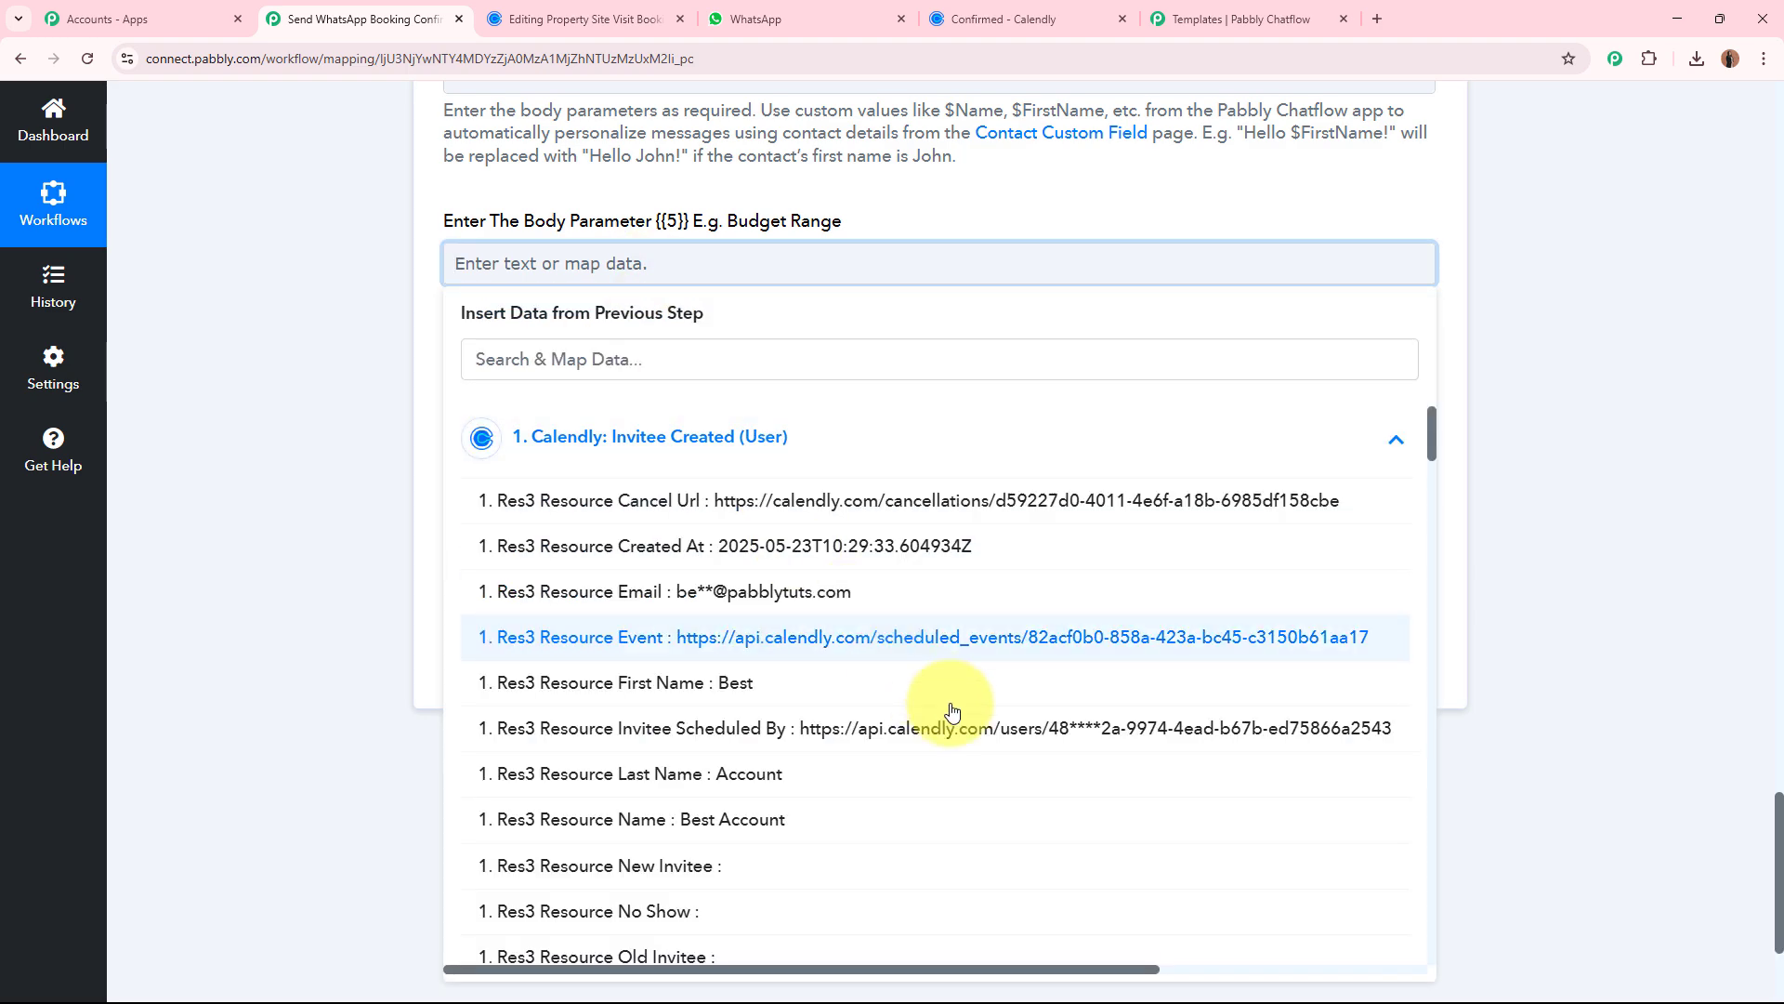
pyautogui.scroll(-5, 938, 706)
pyautogui.scroll(-3, 936, 764)
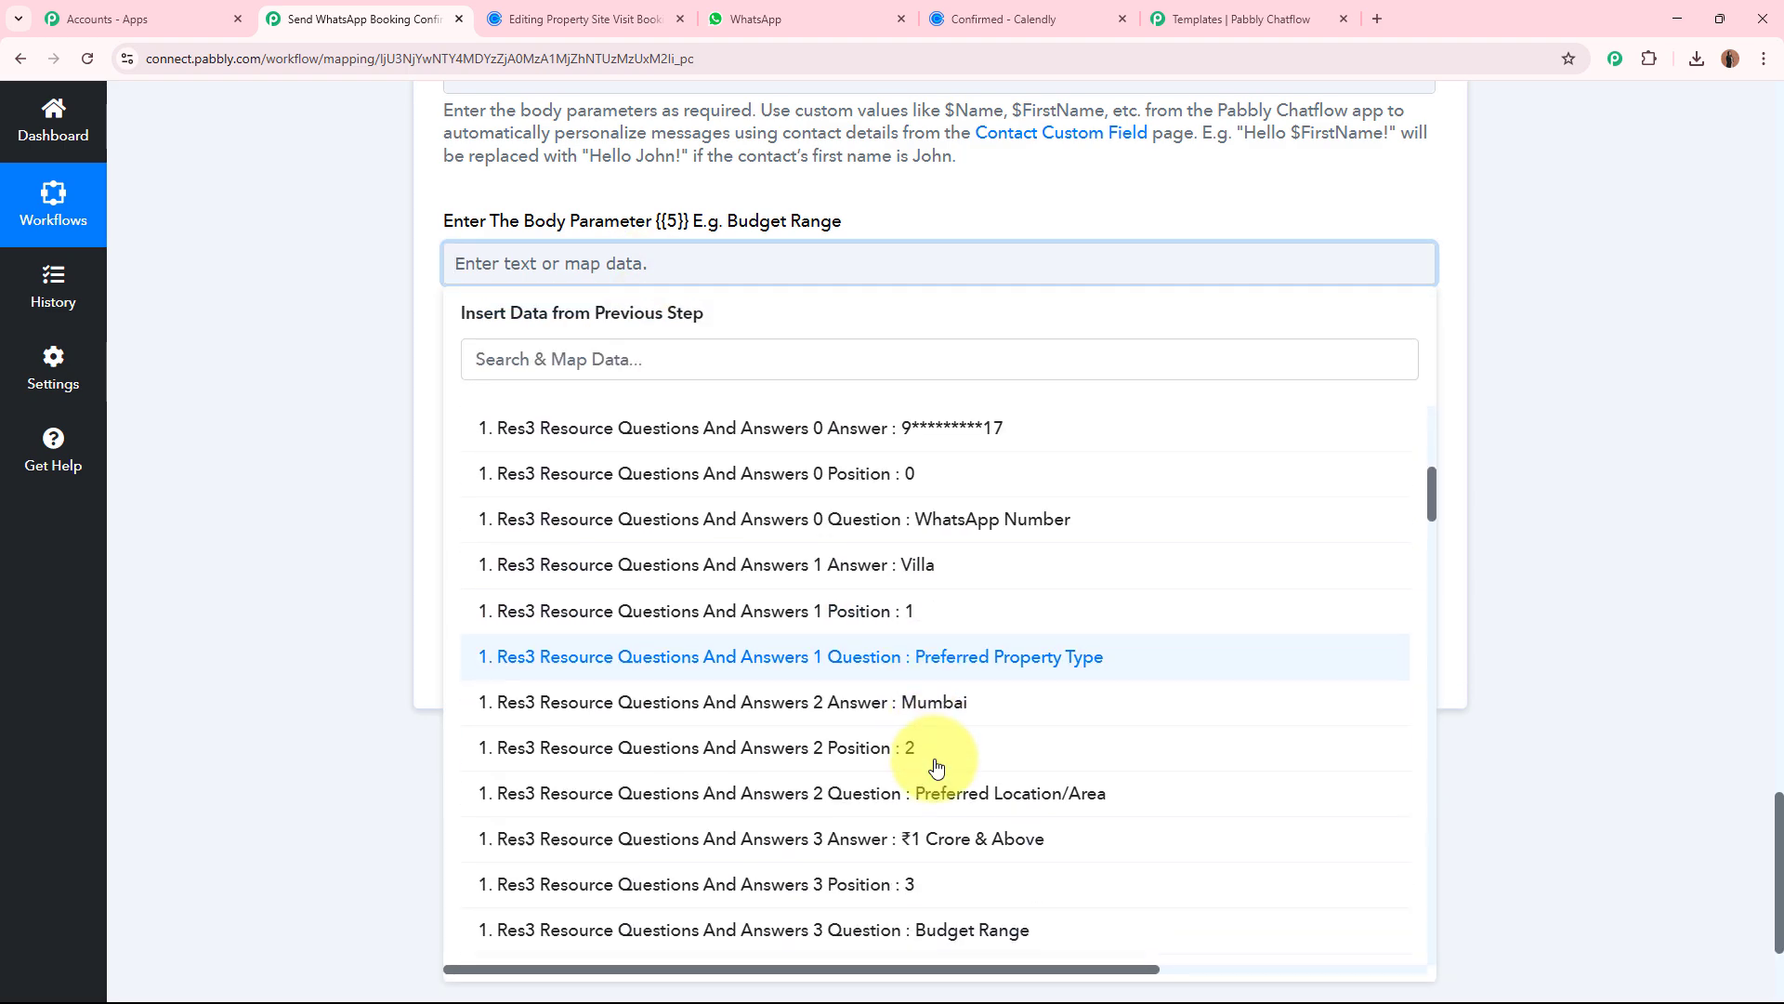
pyautogui.click(836, 840)
pyautogui.click(328, 460)
# Map body parameter {{6}} (Contact Number) to Calendly's Res3 Resource Questions And Answers 0 Answer.
pyautogui.scroll(-1, 327, 457)
pyautogui.click(517, 343)
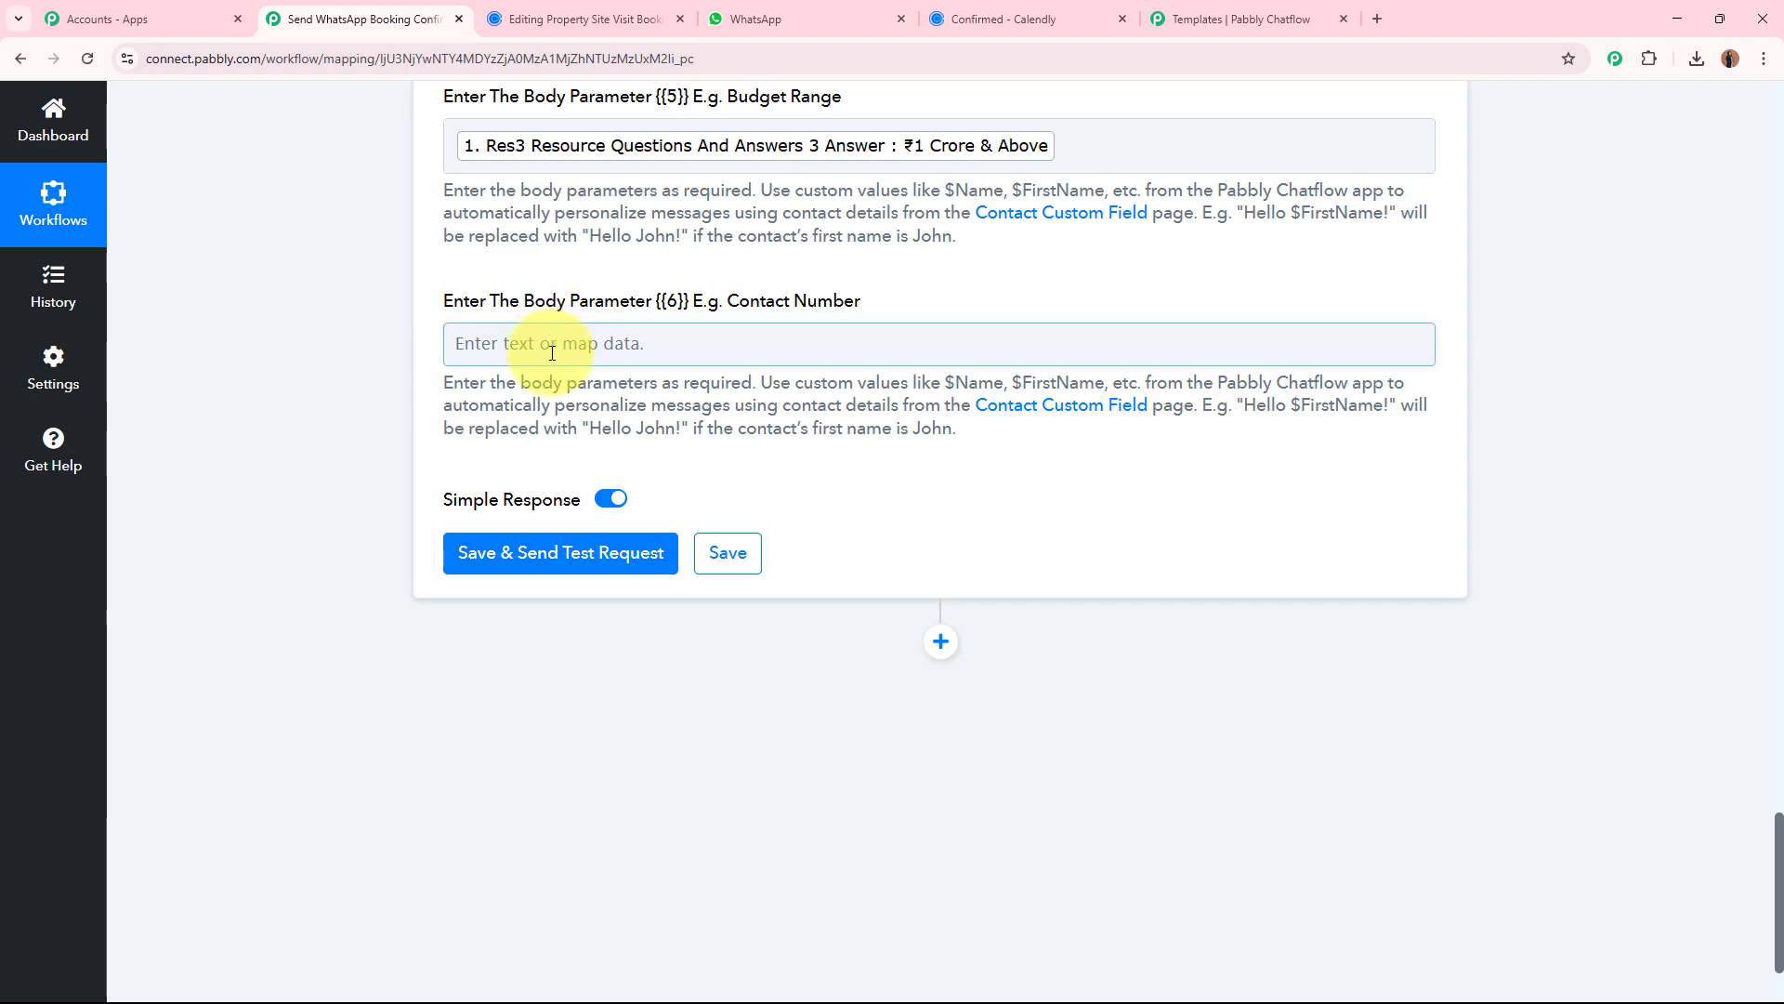
pyautogui.click(689, 539)
pyautogui.scroll(-5, 907, 711)
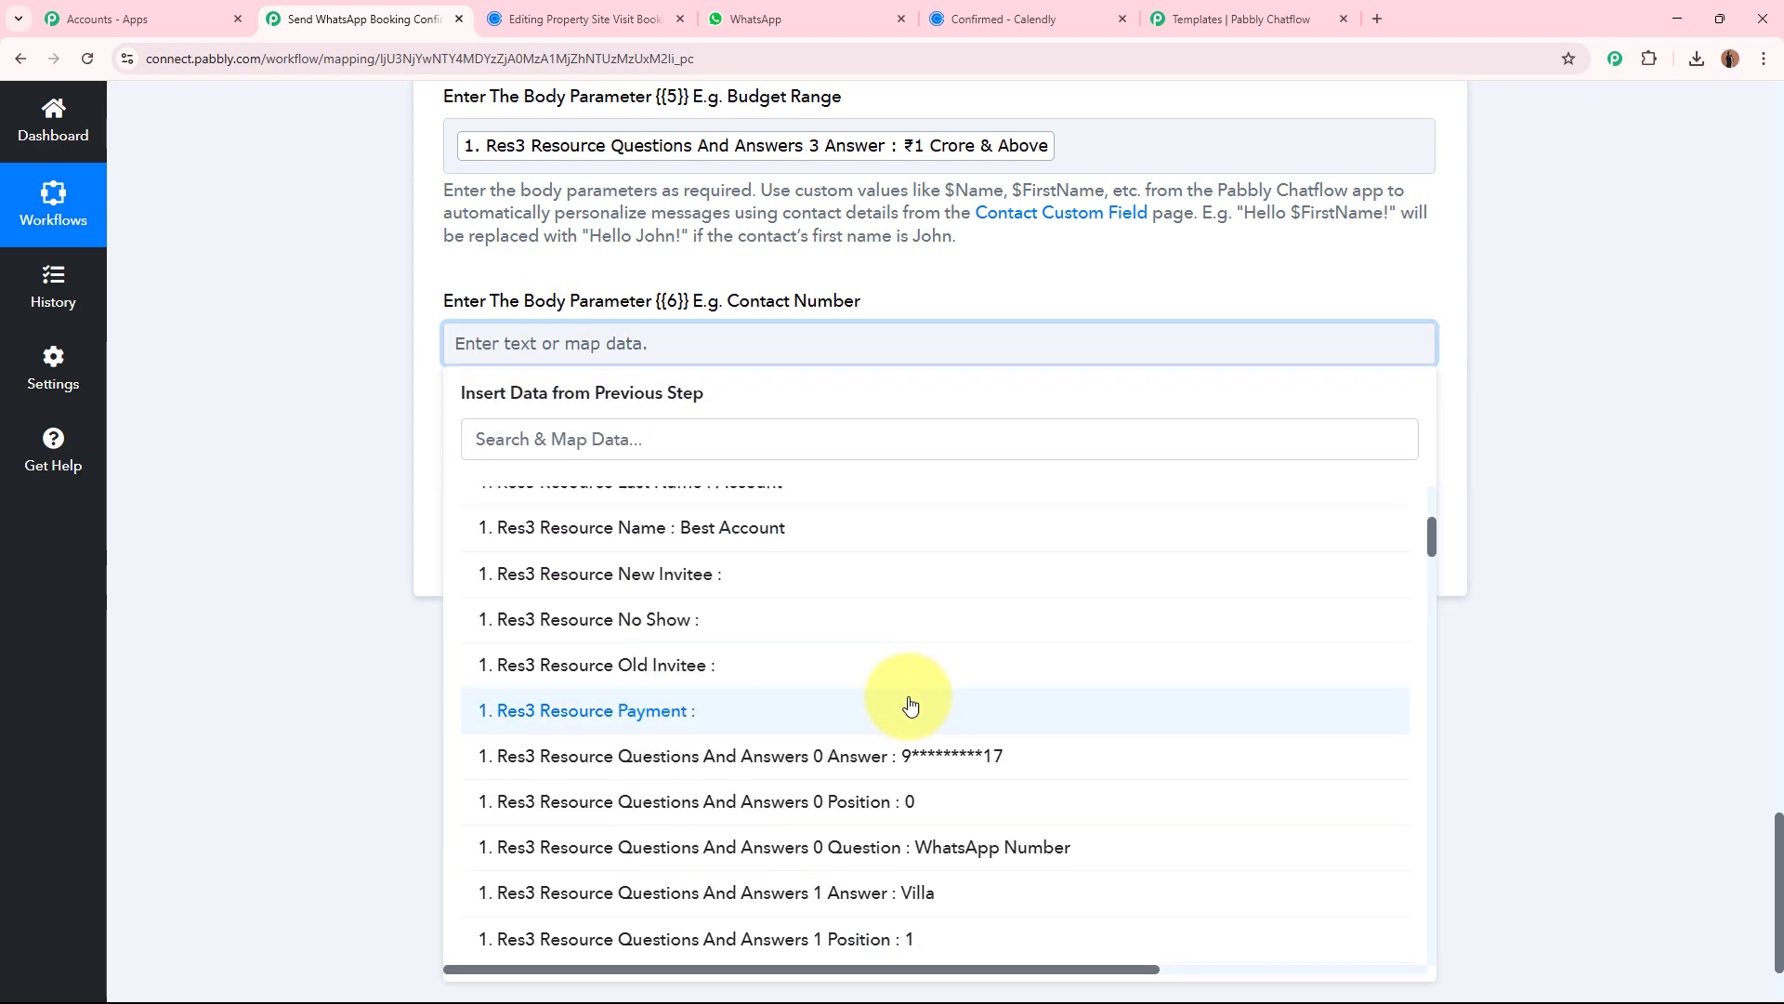
pyautogui.click(849, 751)
pyautogui.click(287, 443)
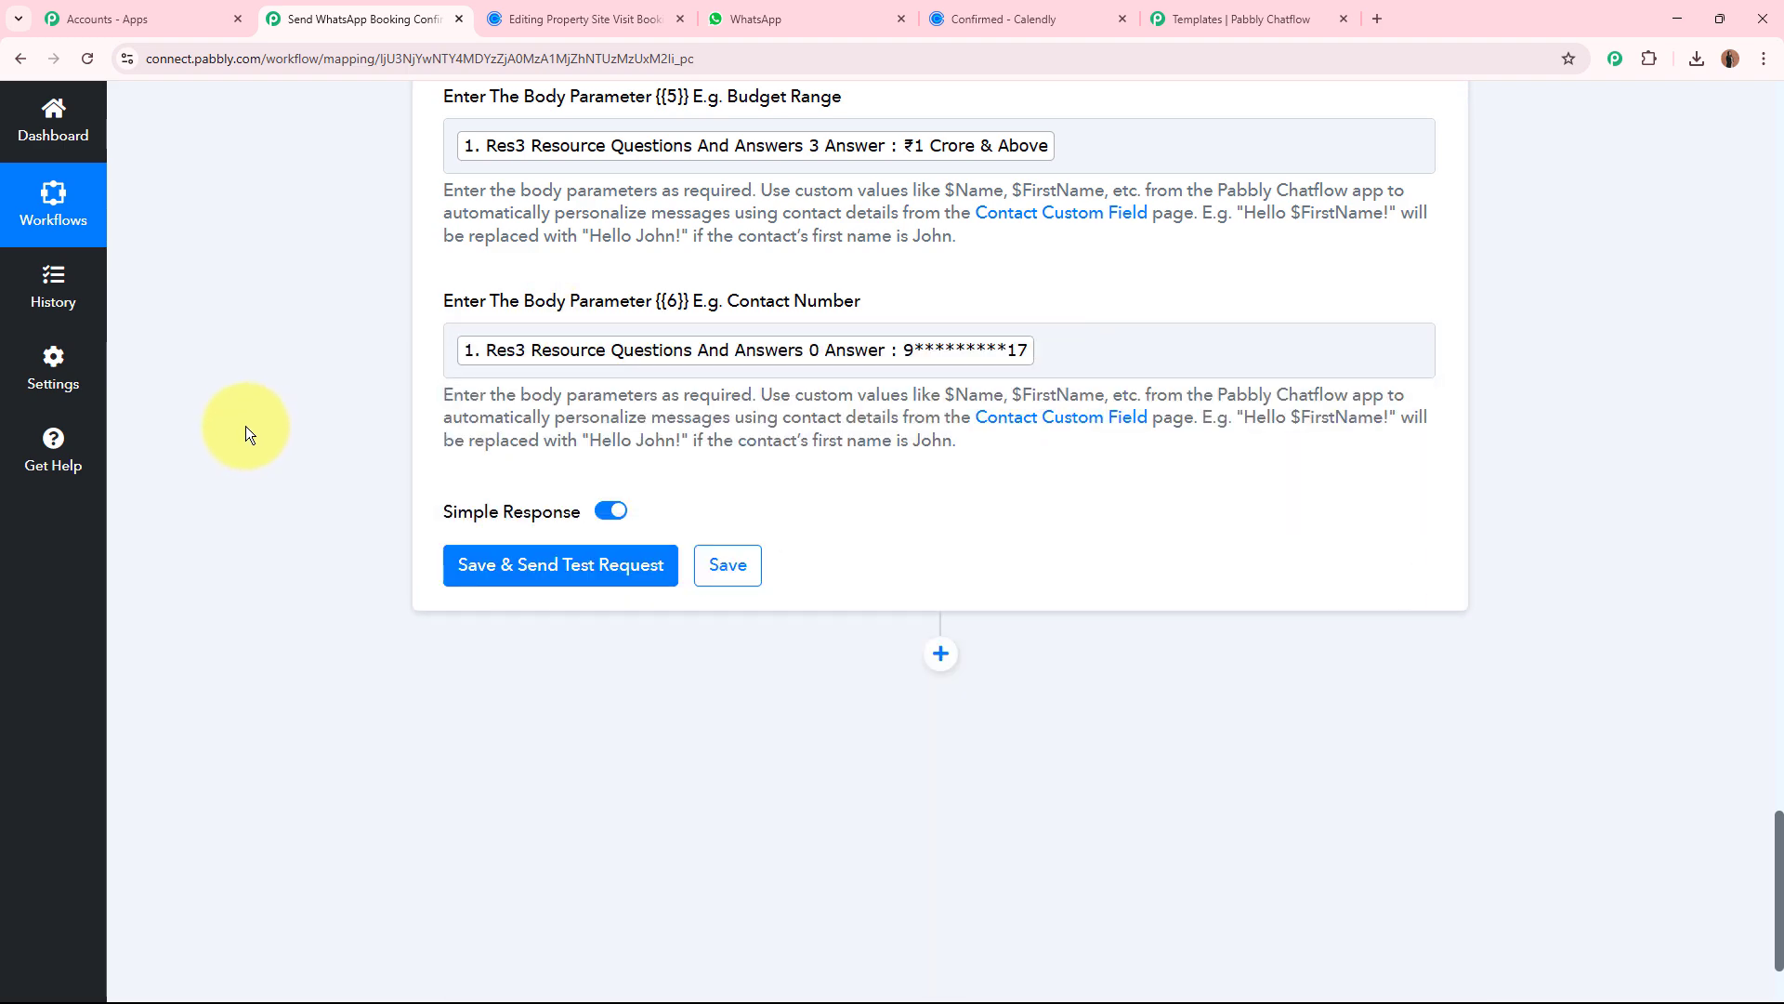
# Clear the mapped answer from Recipient Mobile Number, check the country-code format note and open the field for a new entry.
pyautogui.scroll(10, 245, 426)
pyautogui.scroll(3, 264, 414)
pyautogui.scroll(-13, 279, 405)
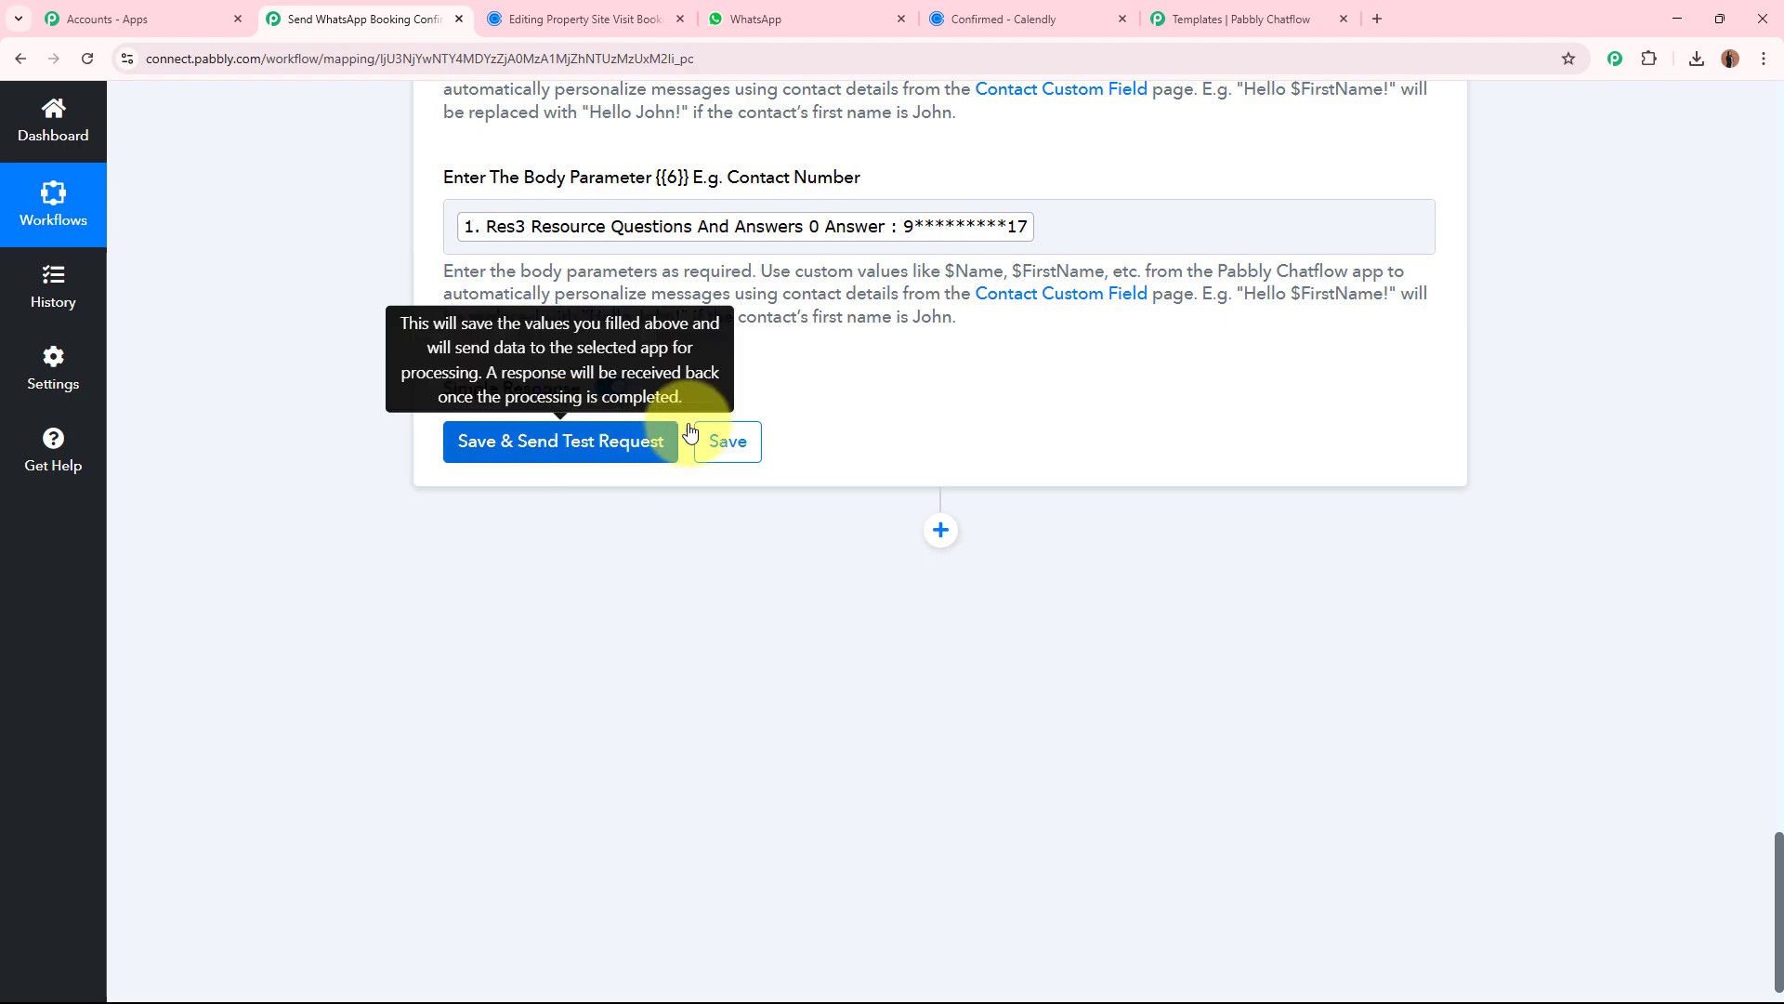
pyautogui.scroll(5, 756, 376)
pyautogui.scroll(20, 757, 376)
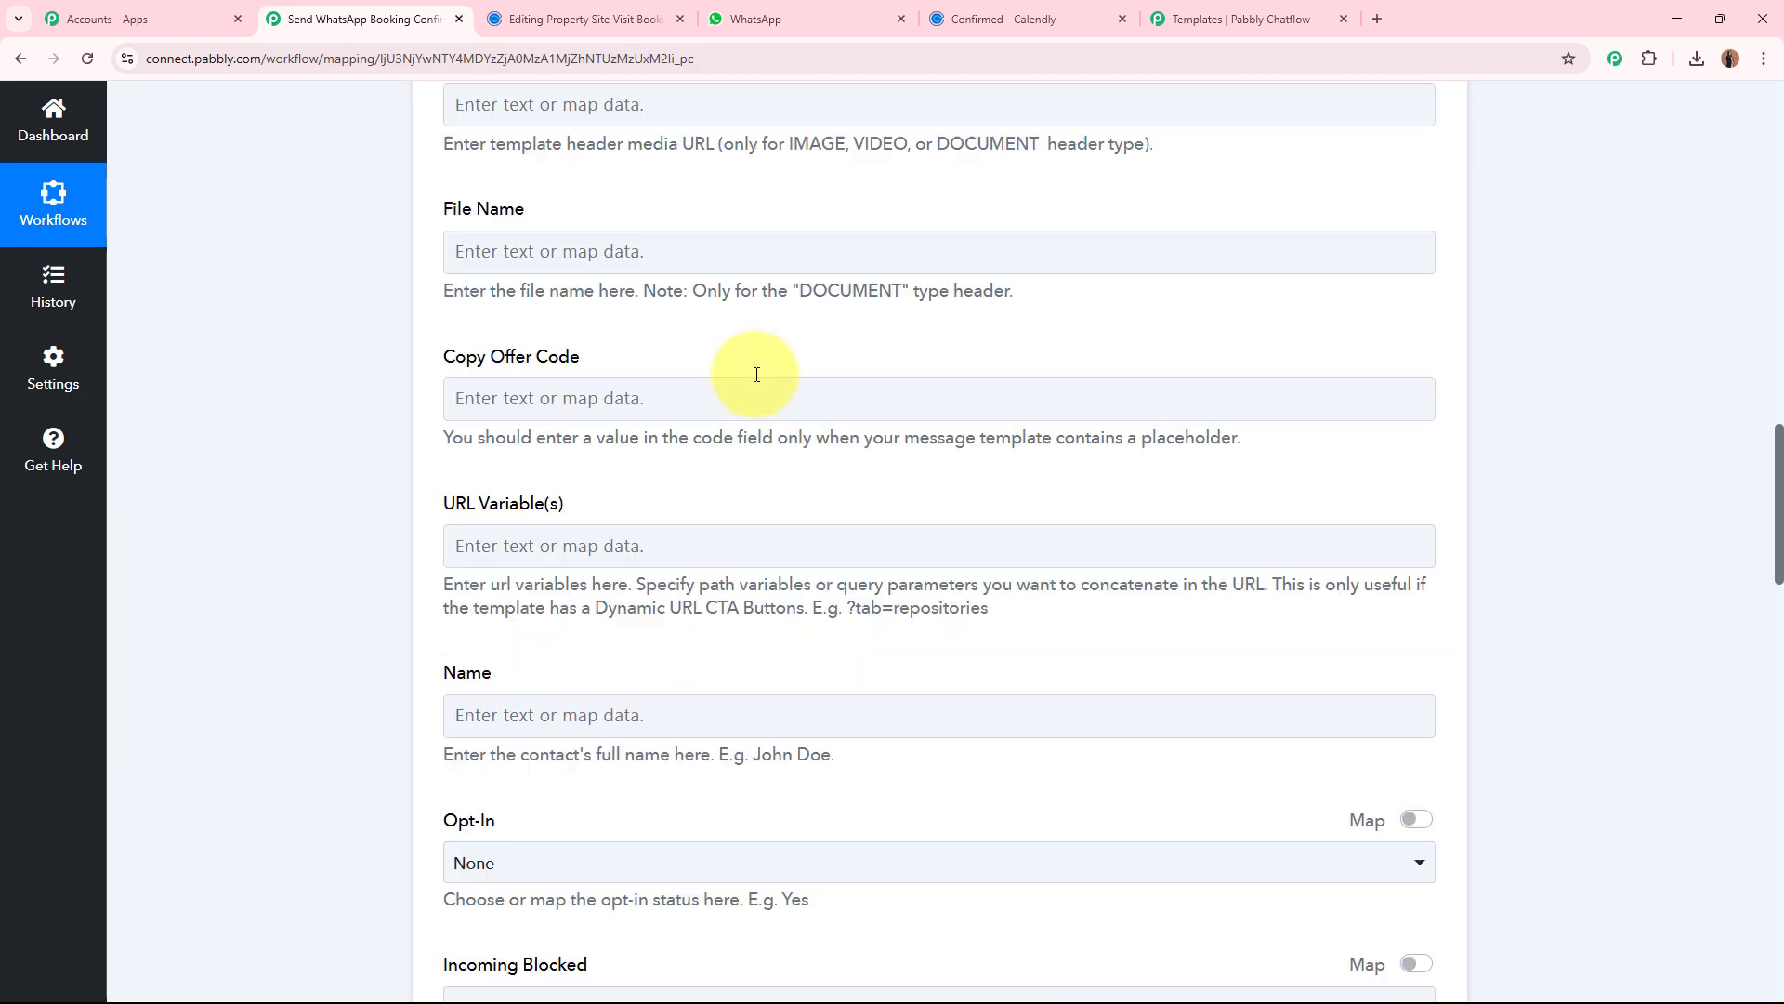
pyautogui.scroll(4, 757, 375)
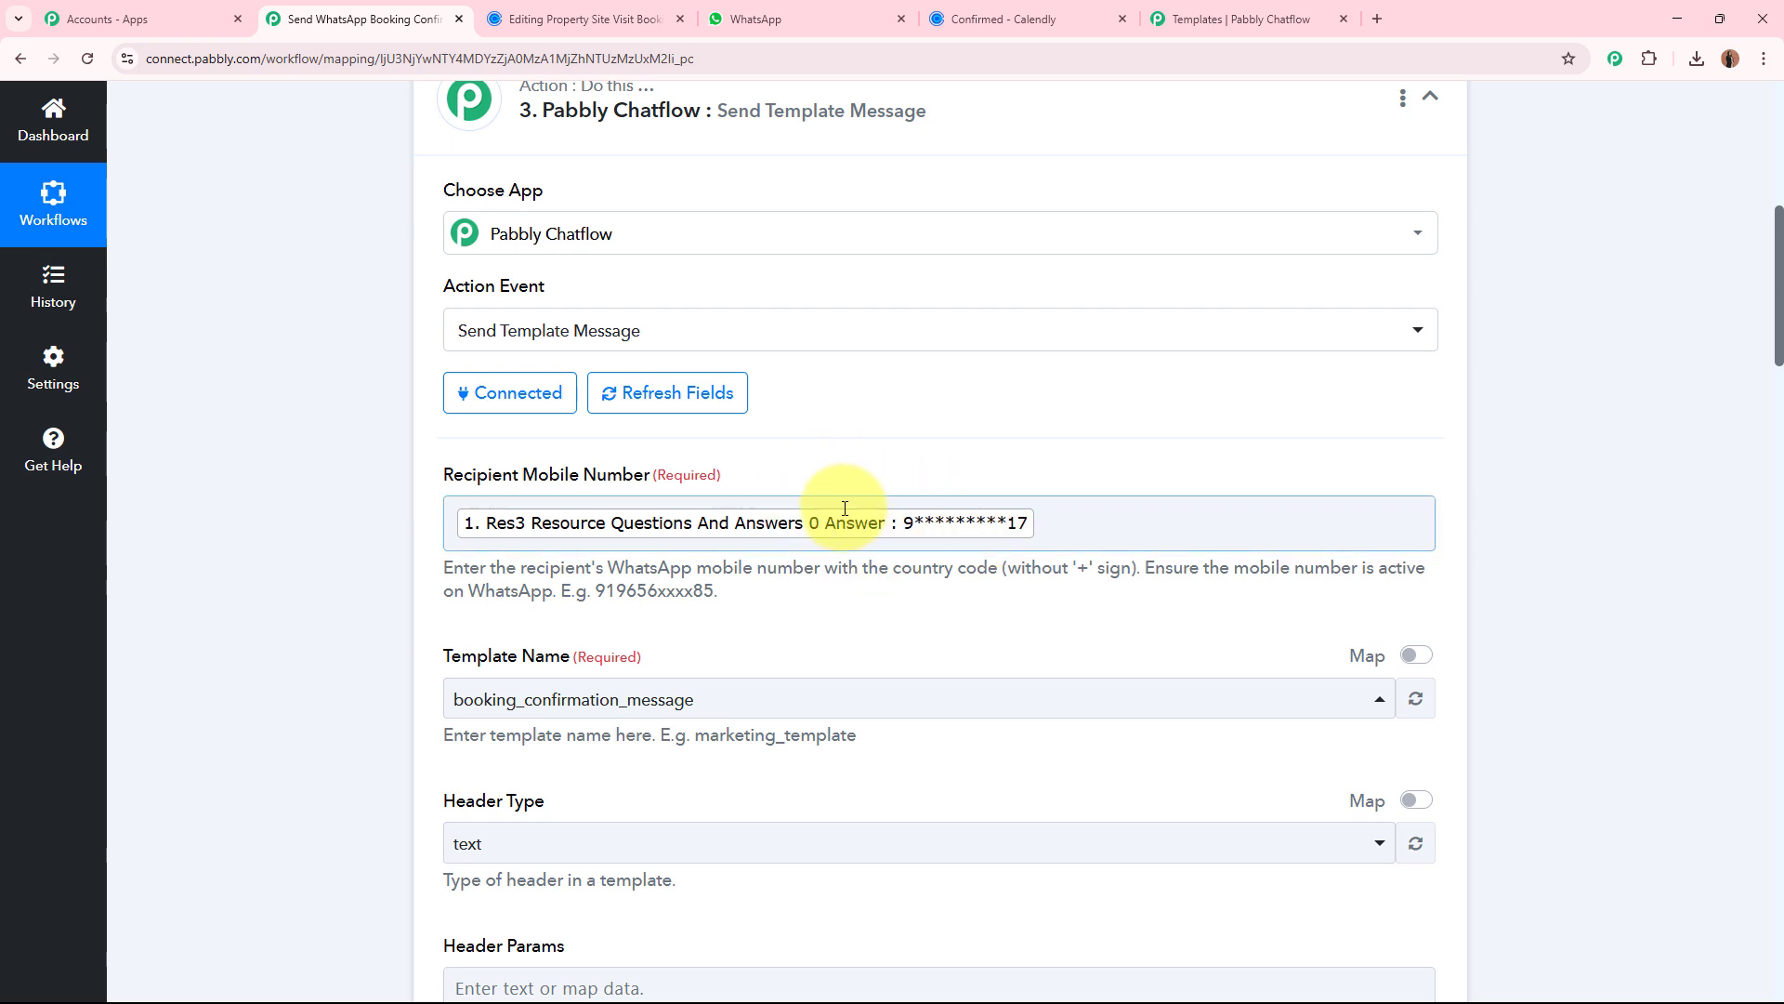
pyautogui.click(1071, 527)
pyautogui.press('BackSpace')
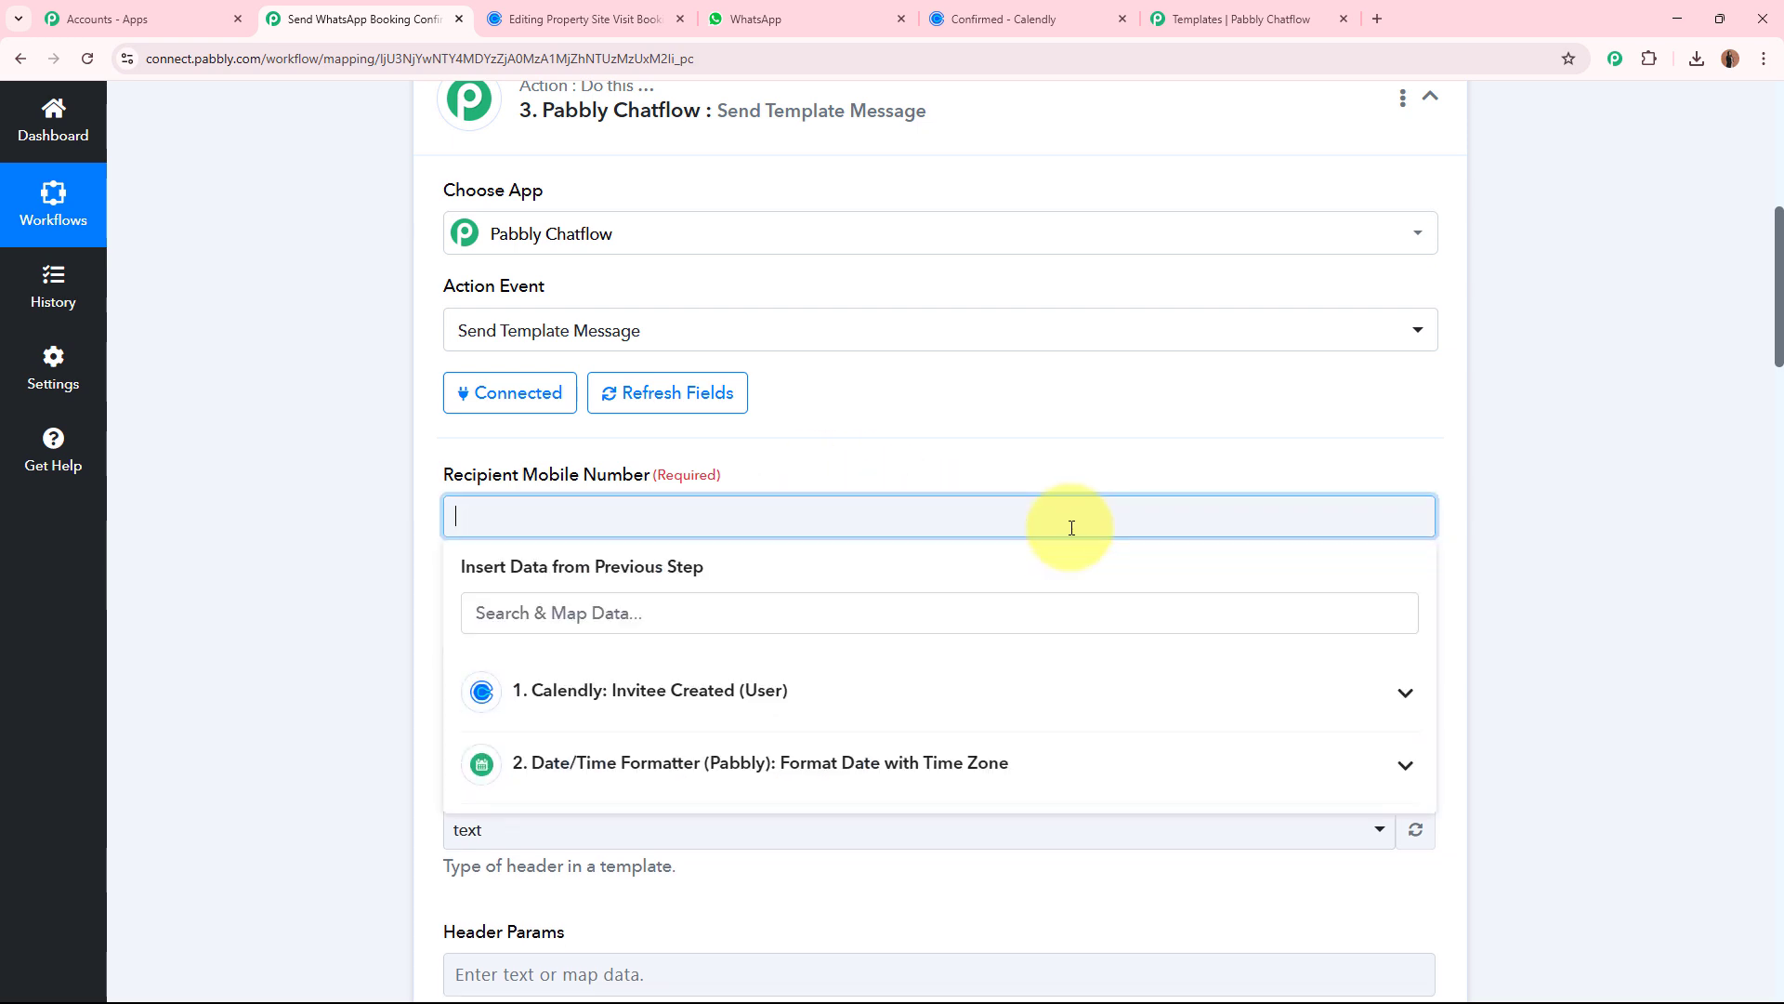
pyautogui.click(314, 587)
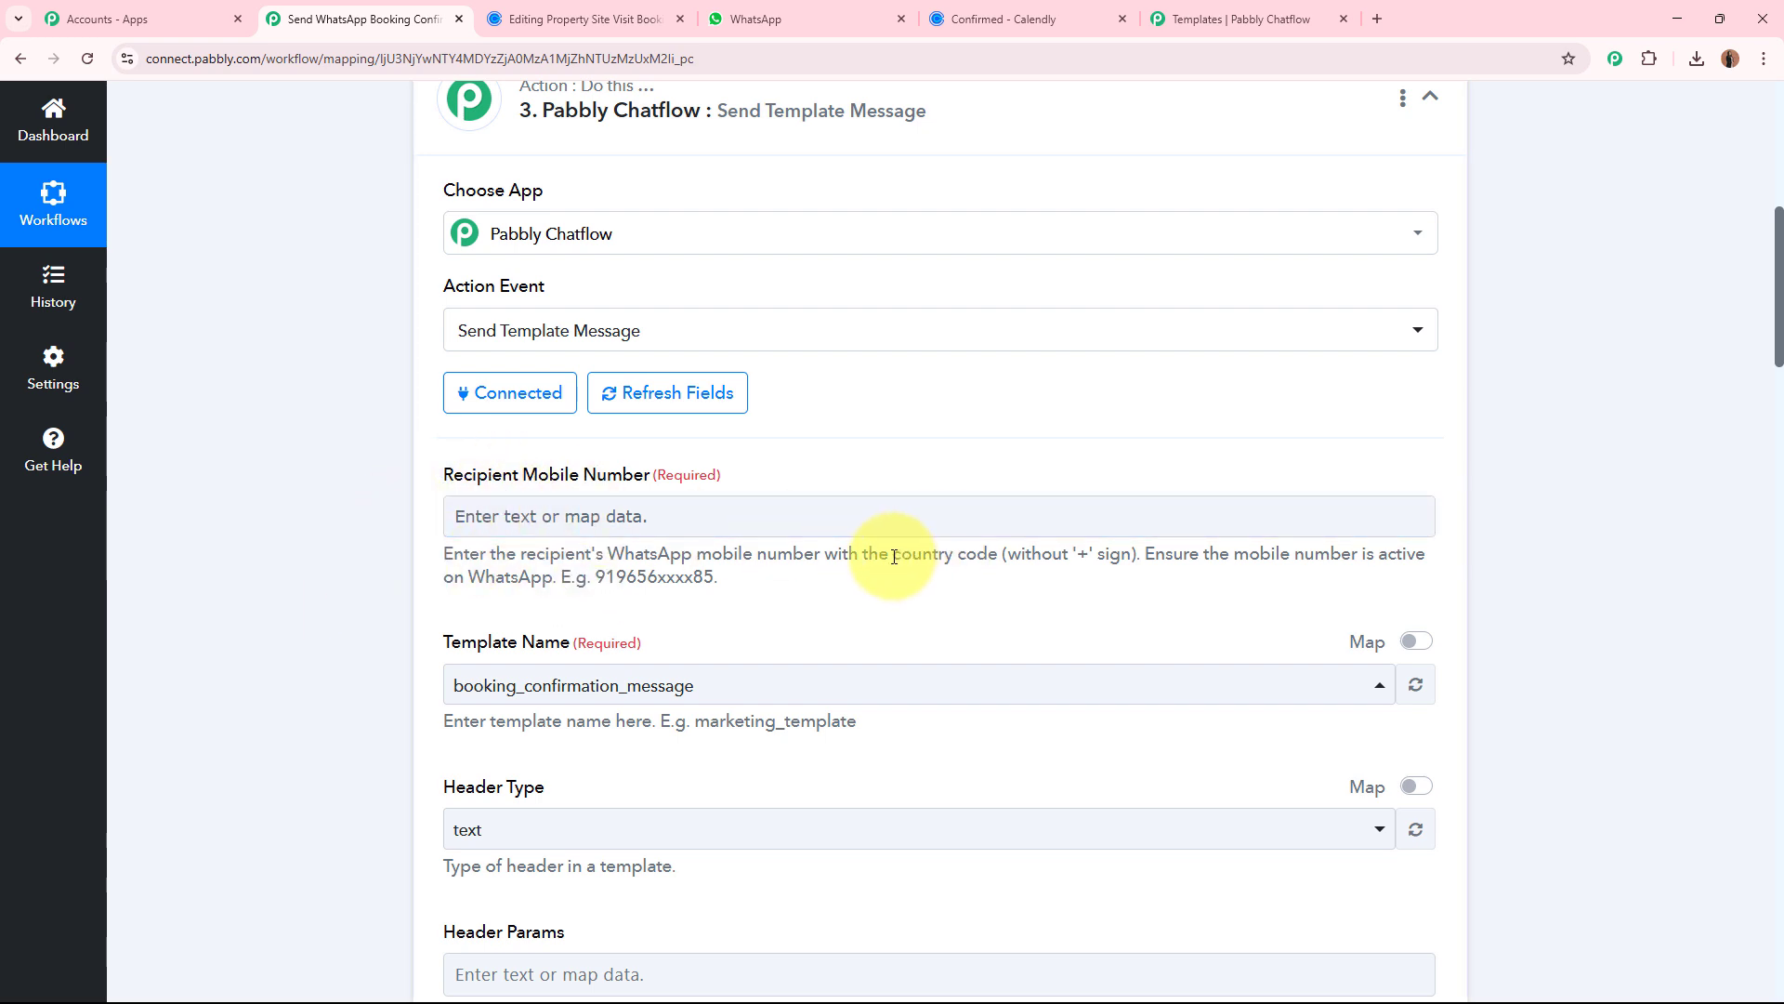
pyautogui.moveTo(892, 553); pyautogui.dragTo(1135, 553)
pyautogui.click(898, 517)
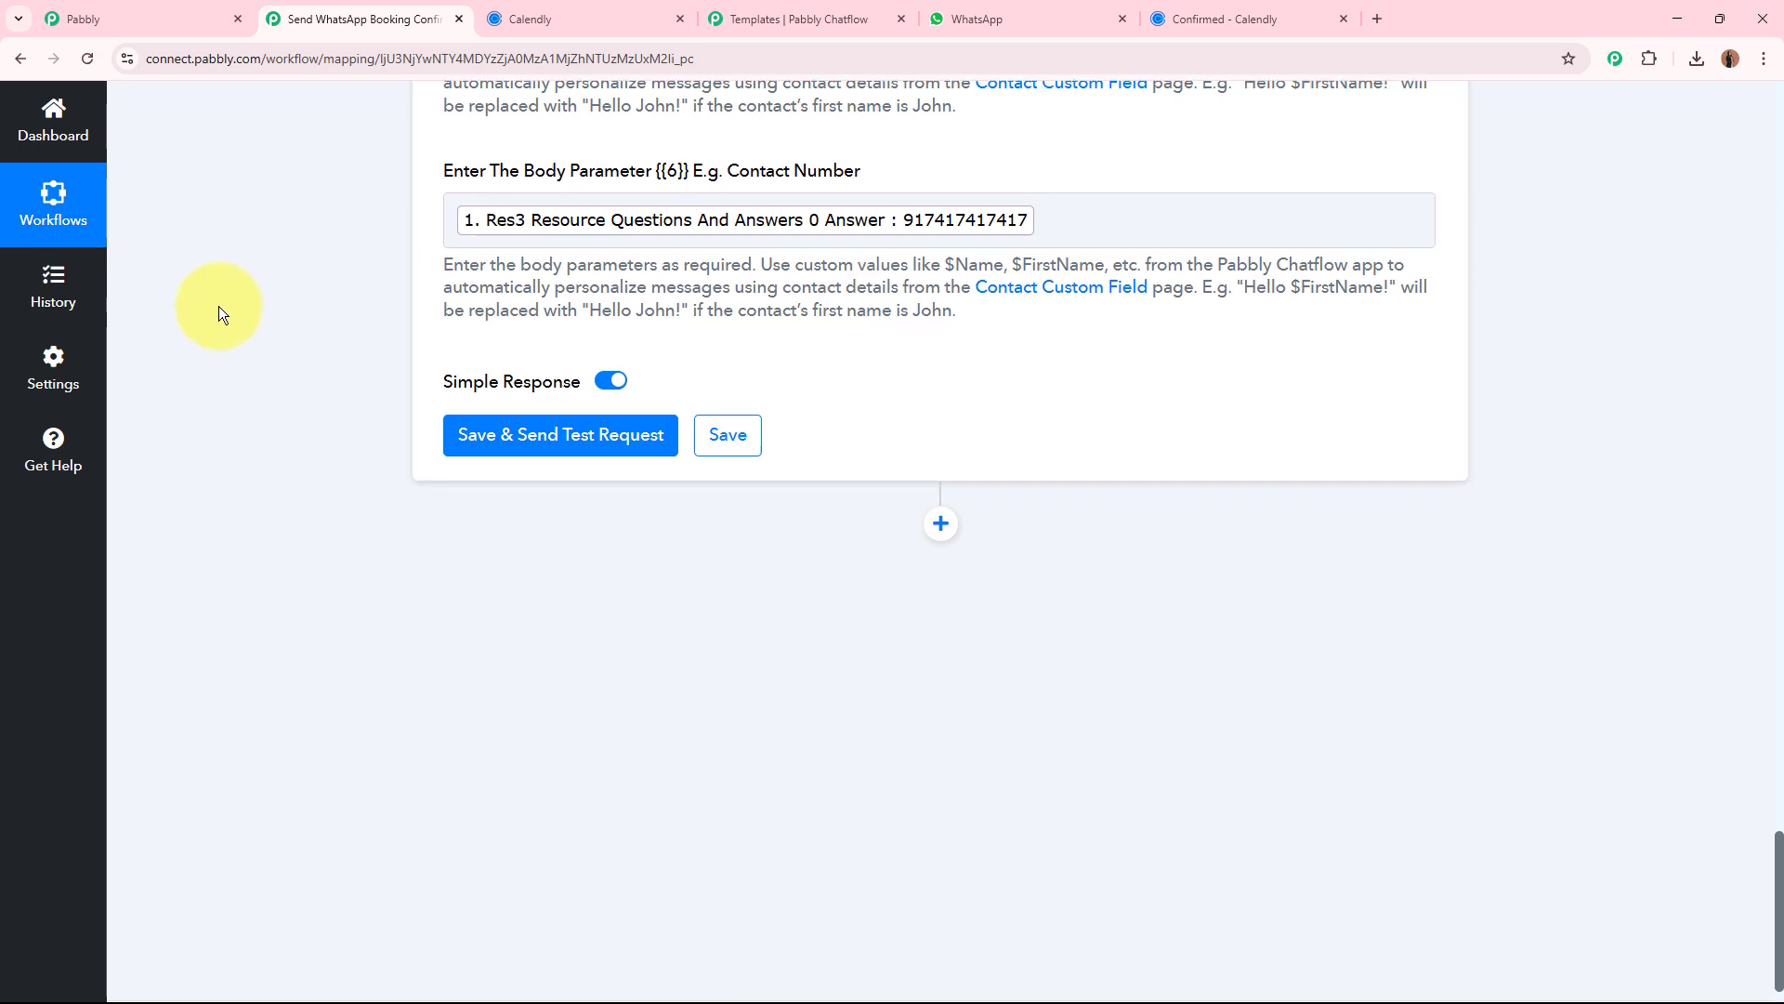
# Save the Pabbly Chatflow Send Template Message action, send its test request and review the response.
pyautogui.scroll(-1, 219, 305)
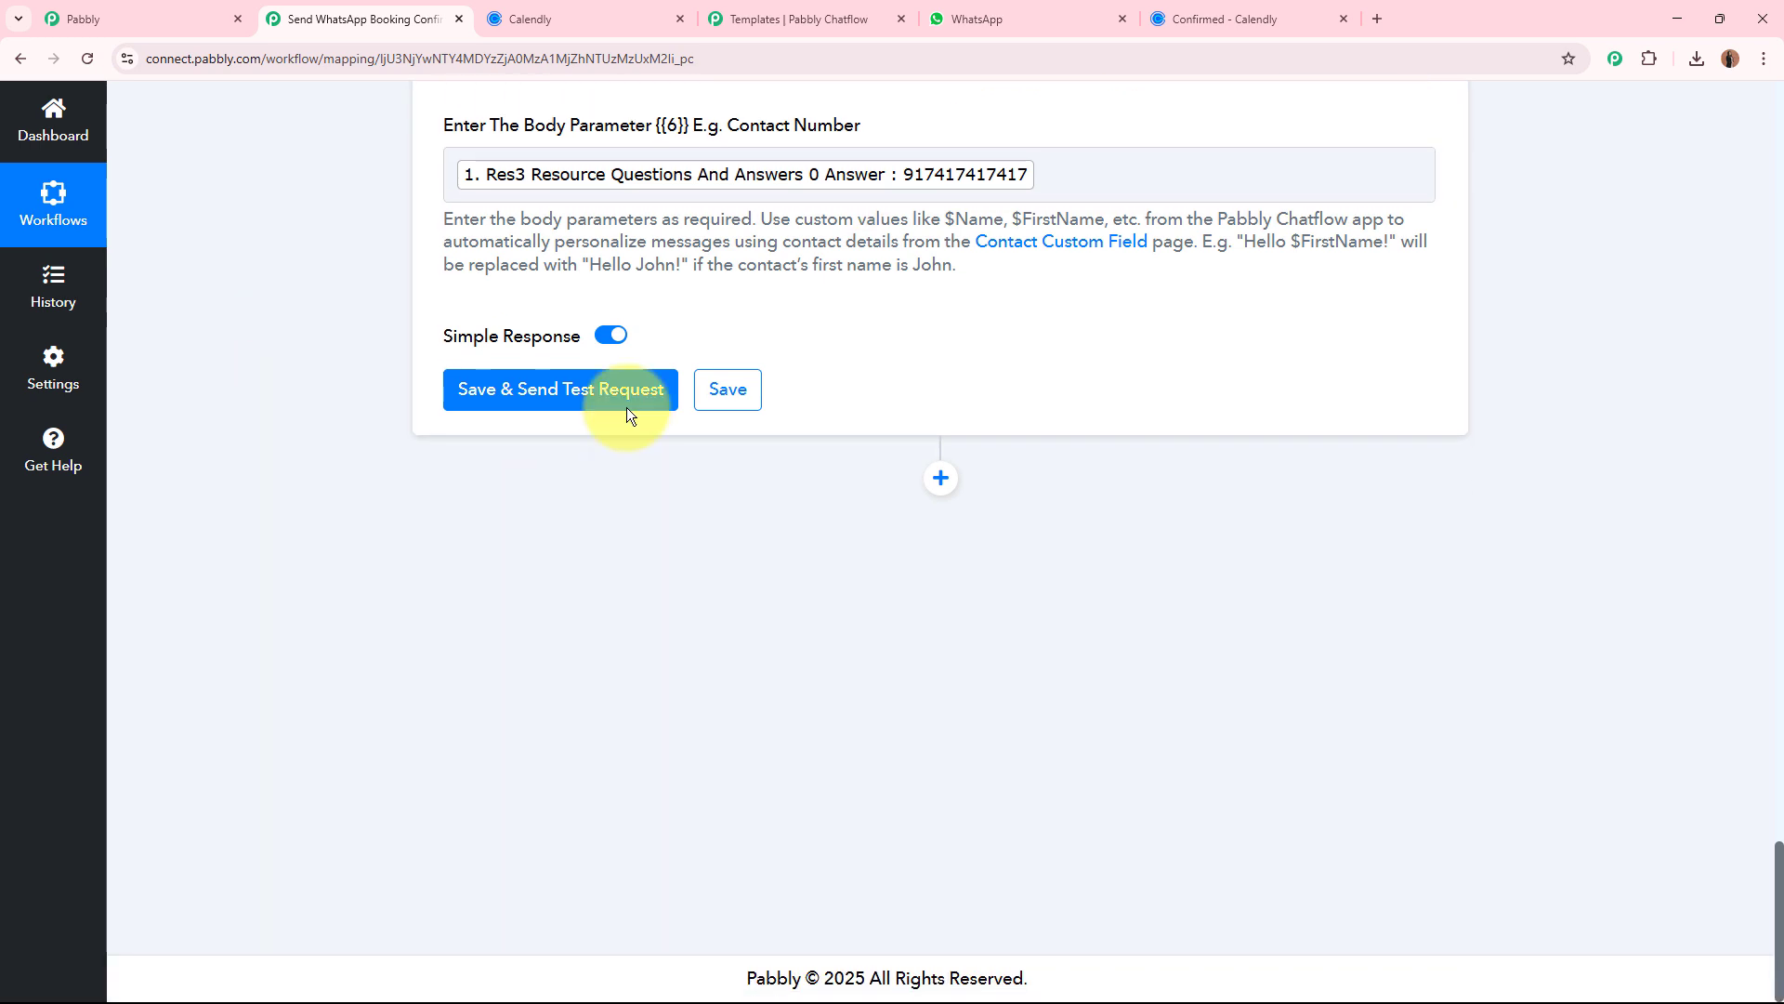
pyautogui.click(522, 395)
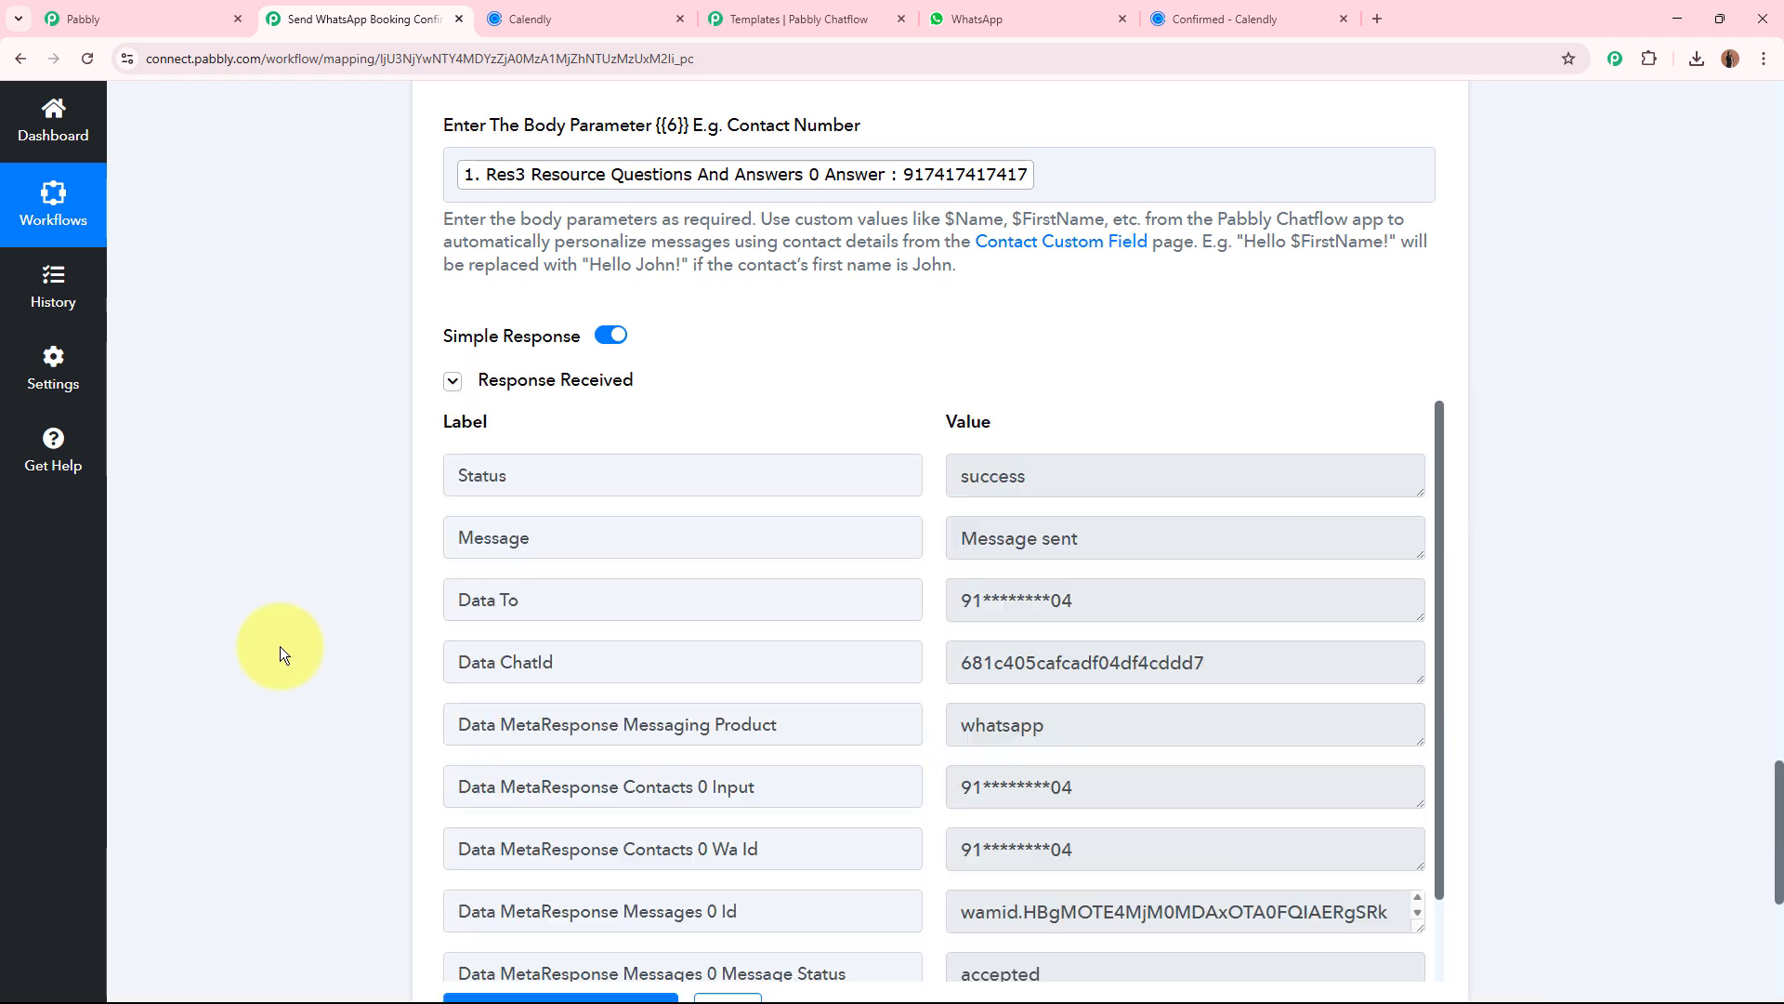
pyautogui.scroll(-4, 181, 423)
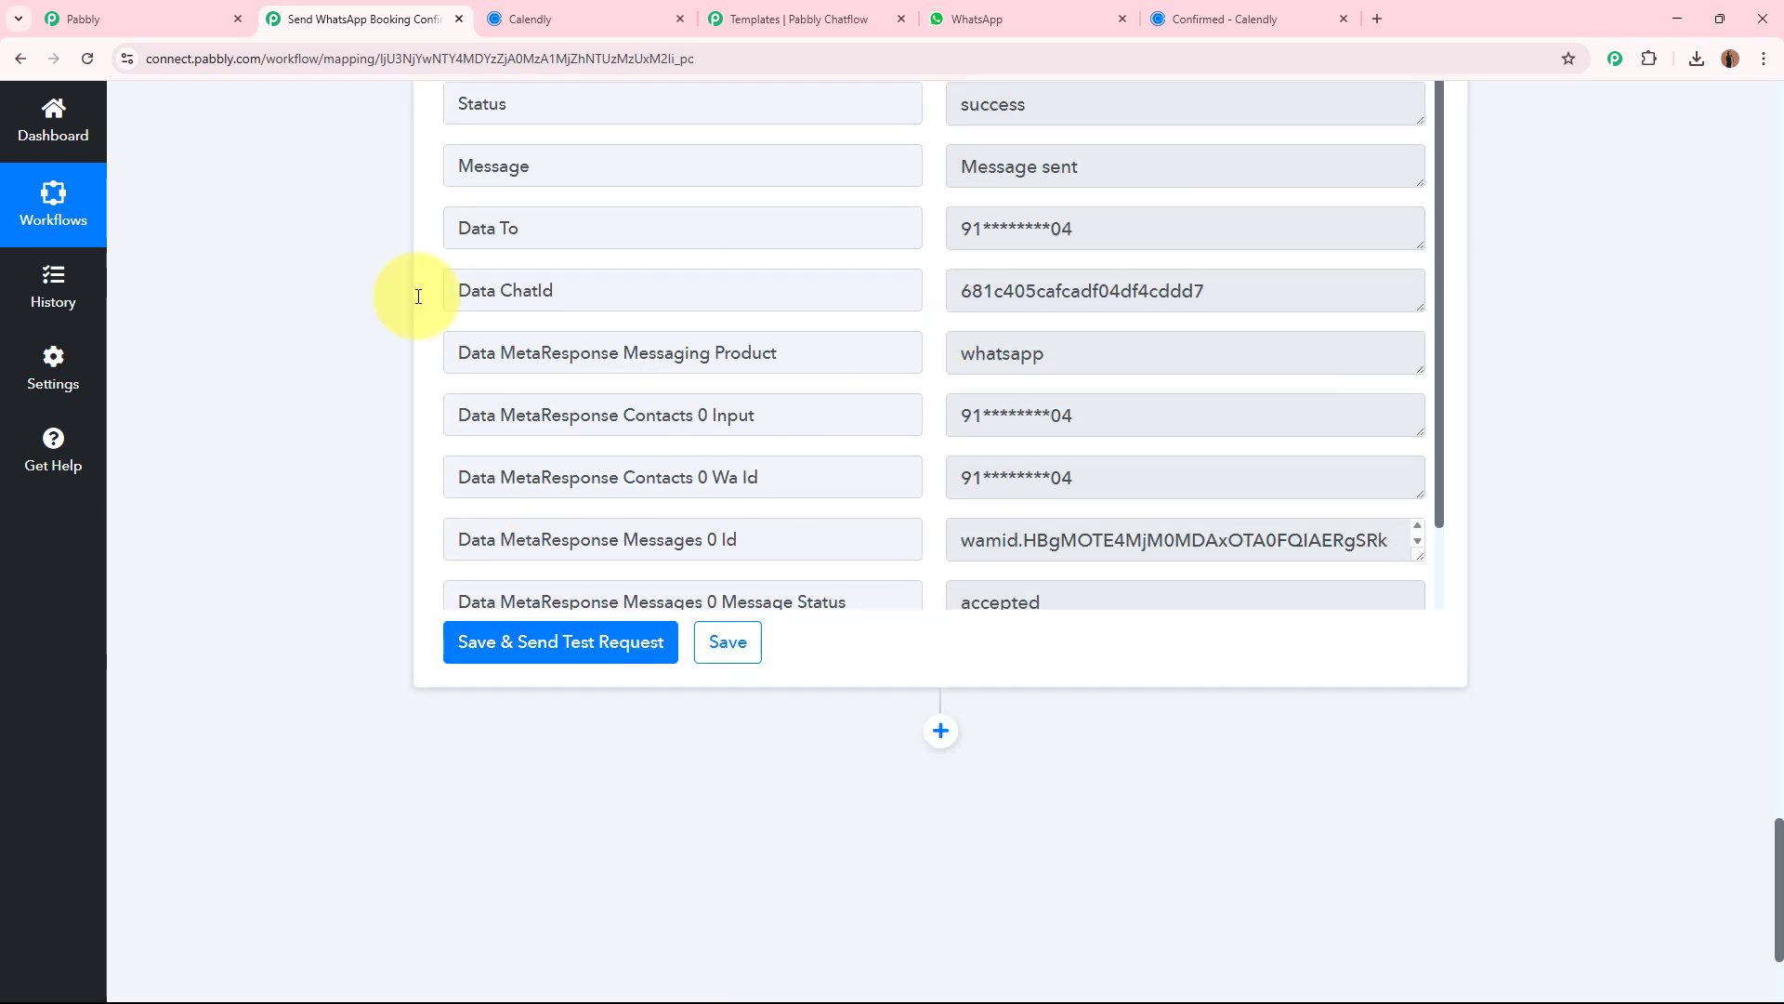
pyautogui.scroll(1, 292, 393)
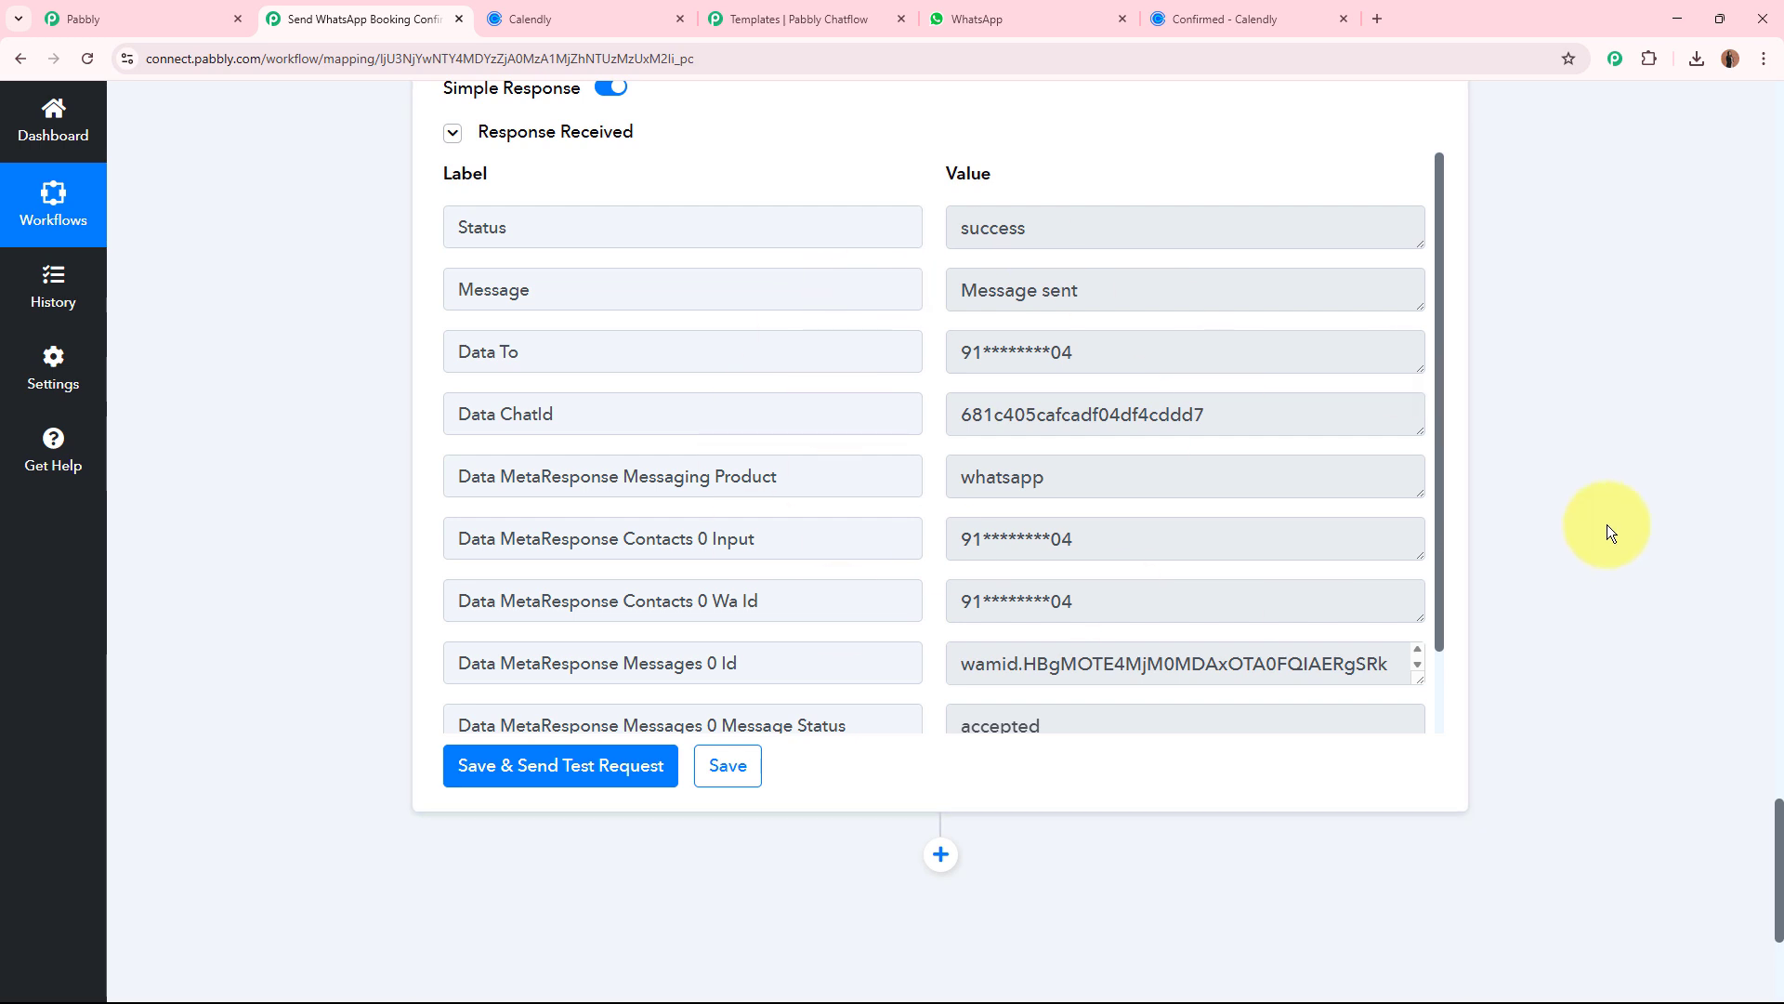
# Switch to WhatsApp and check the booking confirmation received in the Pabbly Chatflow Bot chat.
pyautogui.click(1095, 21)
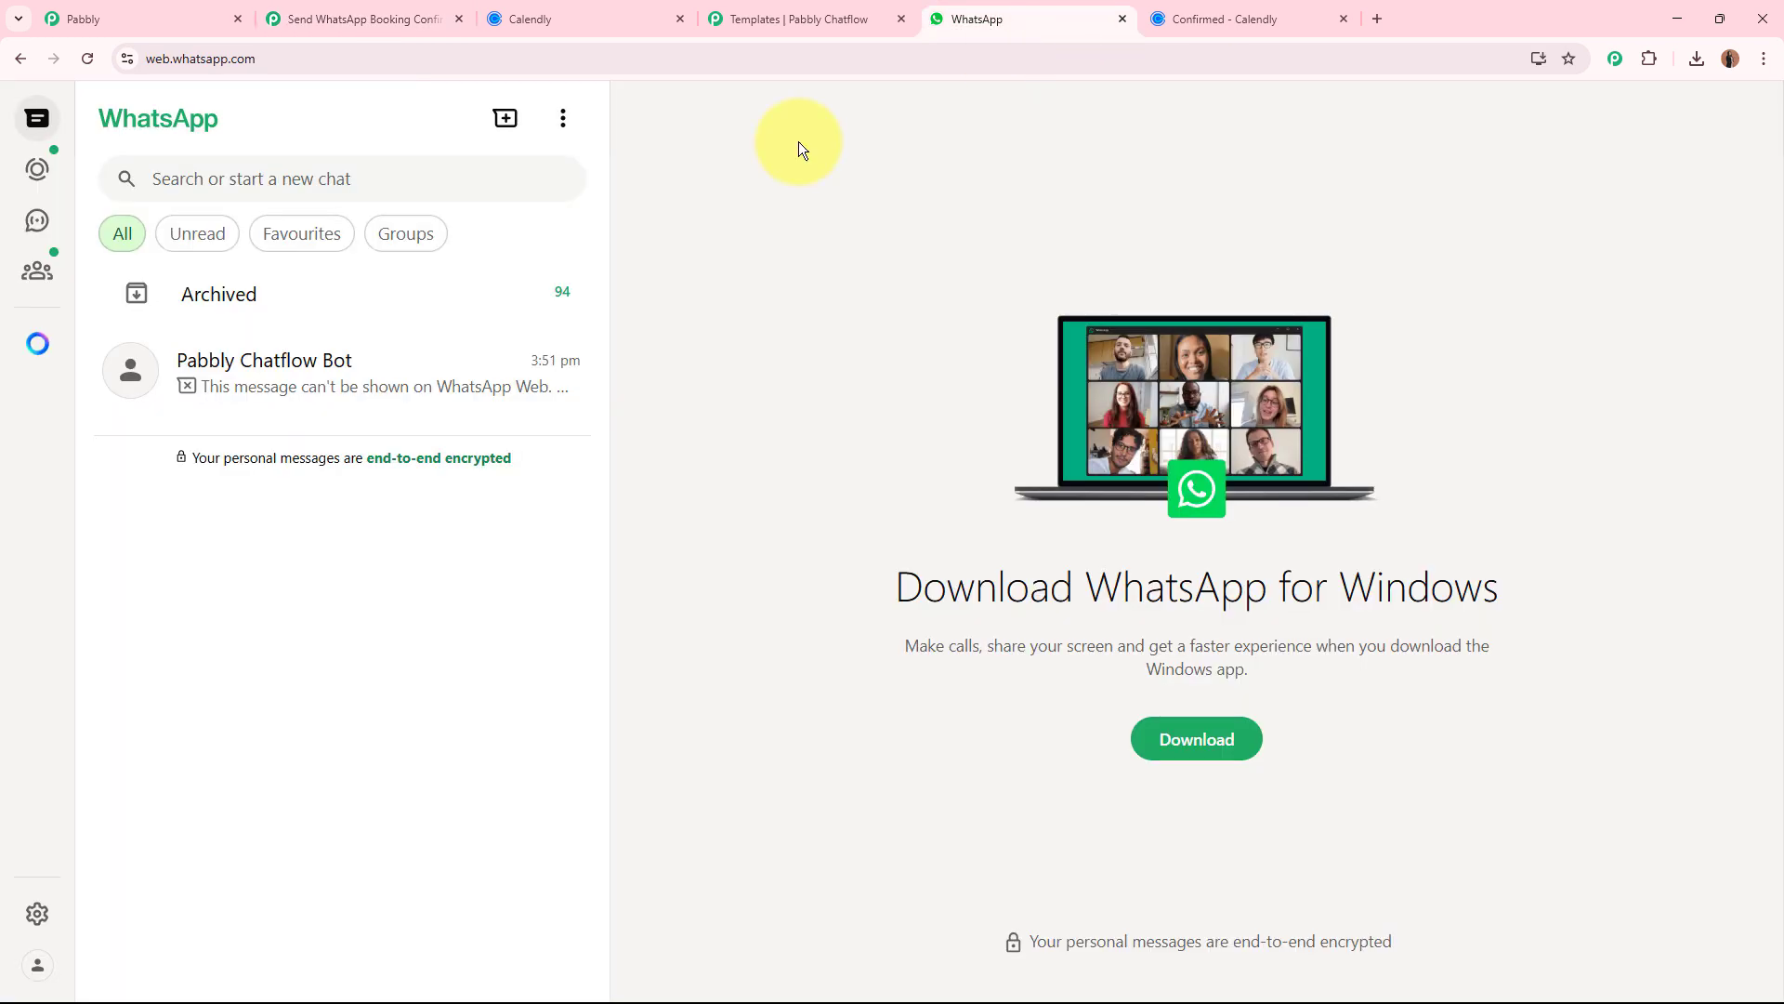
pyautogui.click(371, 396)
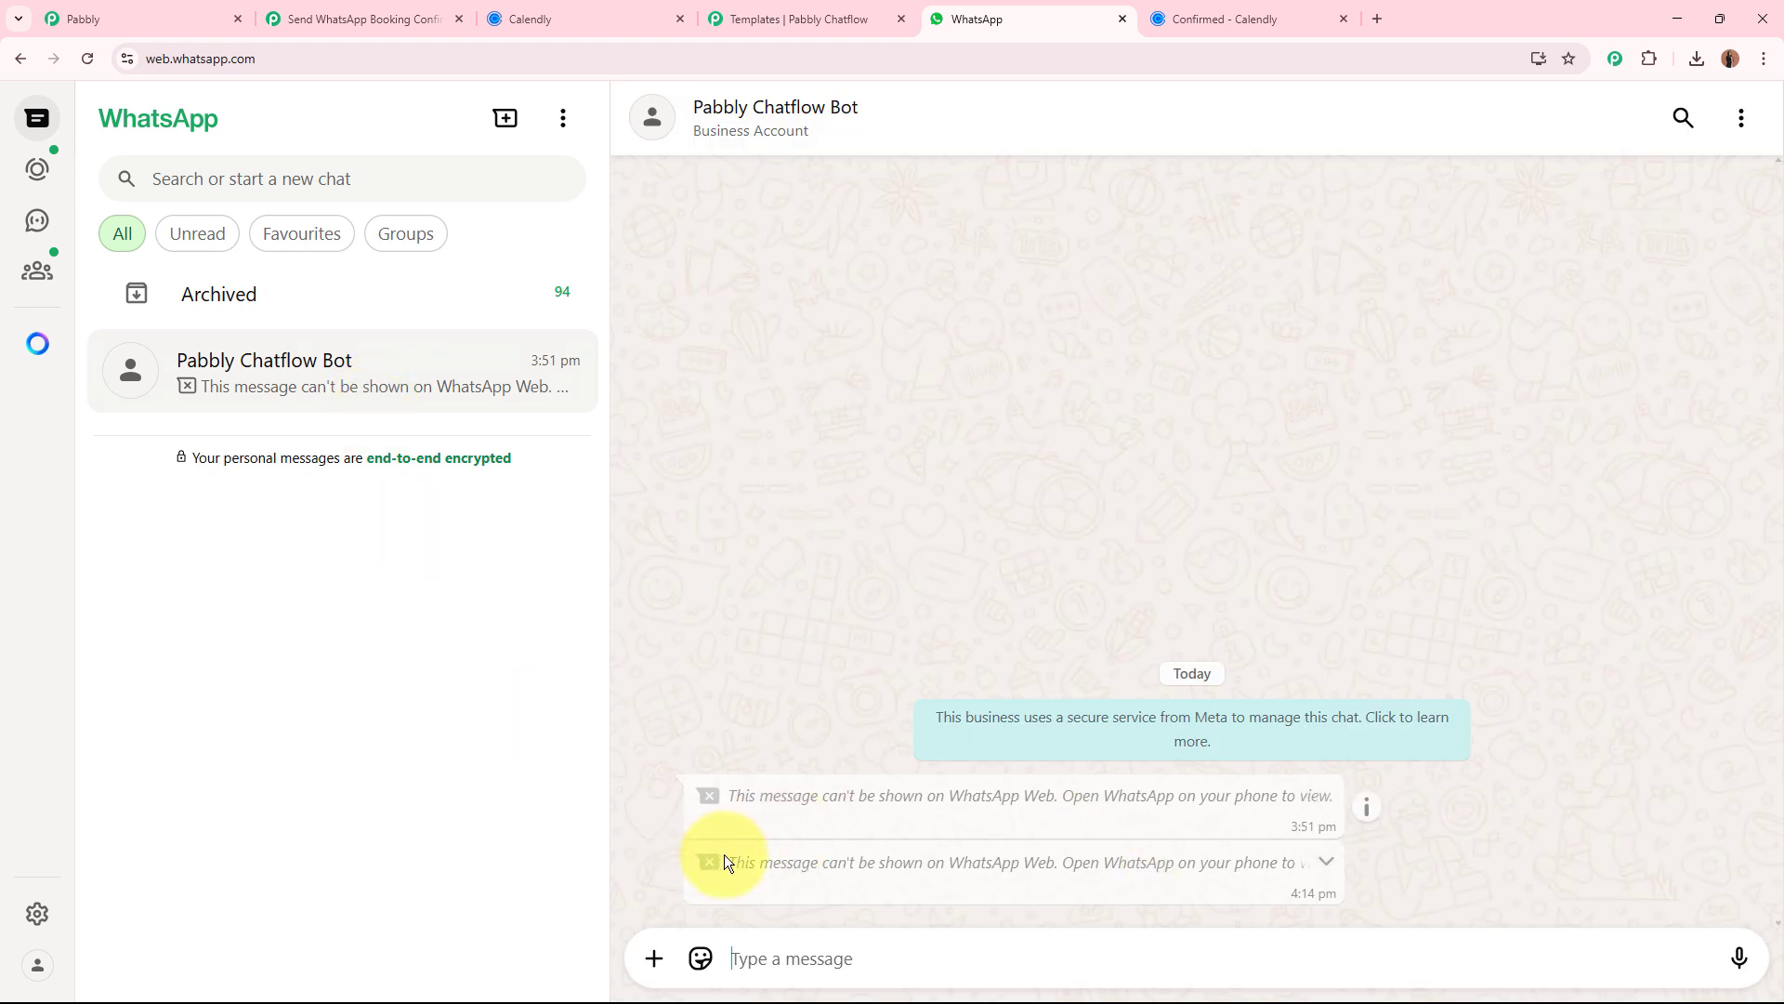
pyautogui.moveTo(726, 857); pyautogui.dragTo(1056, 864)
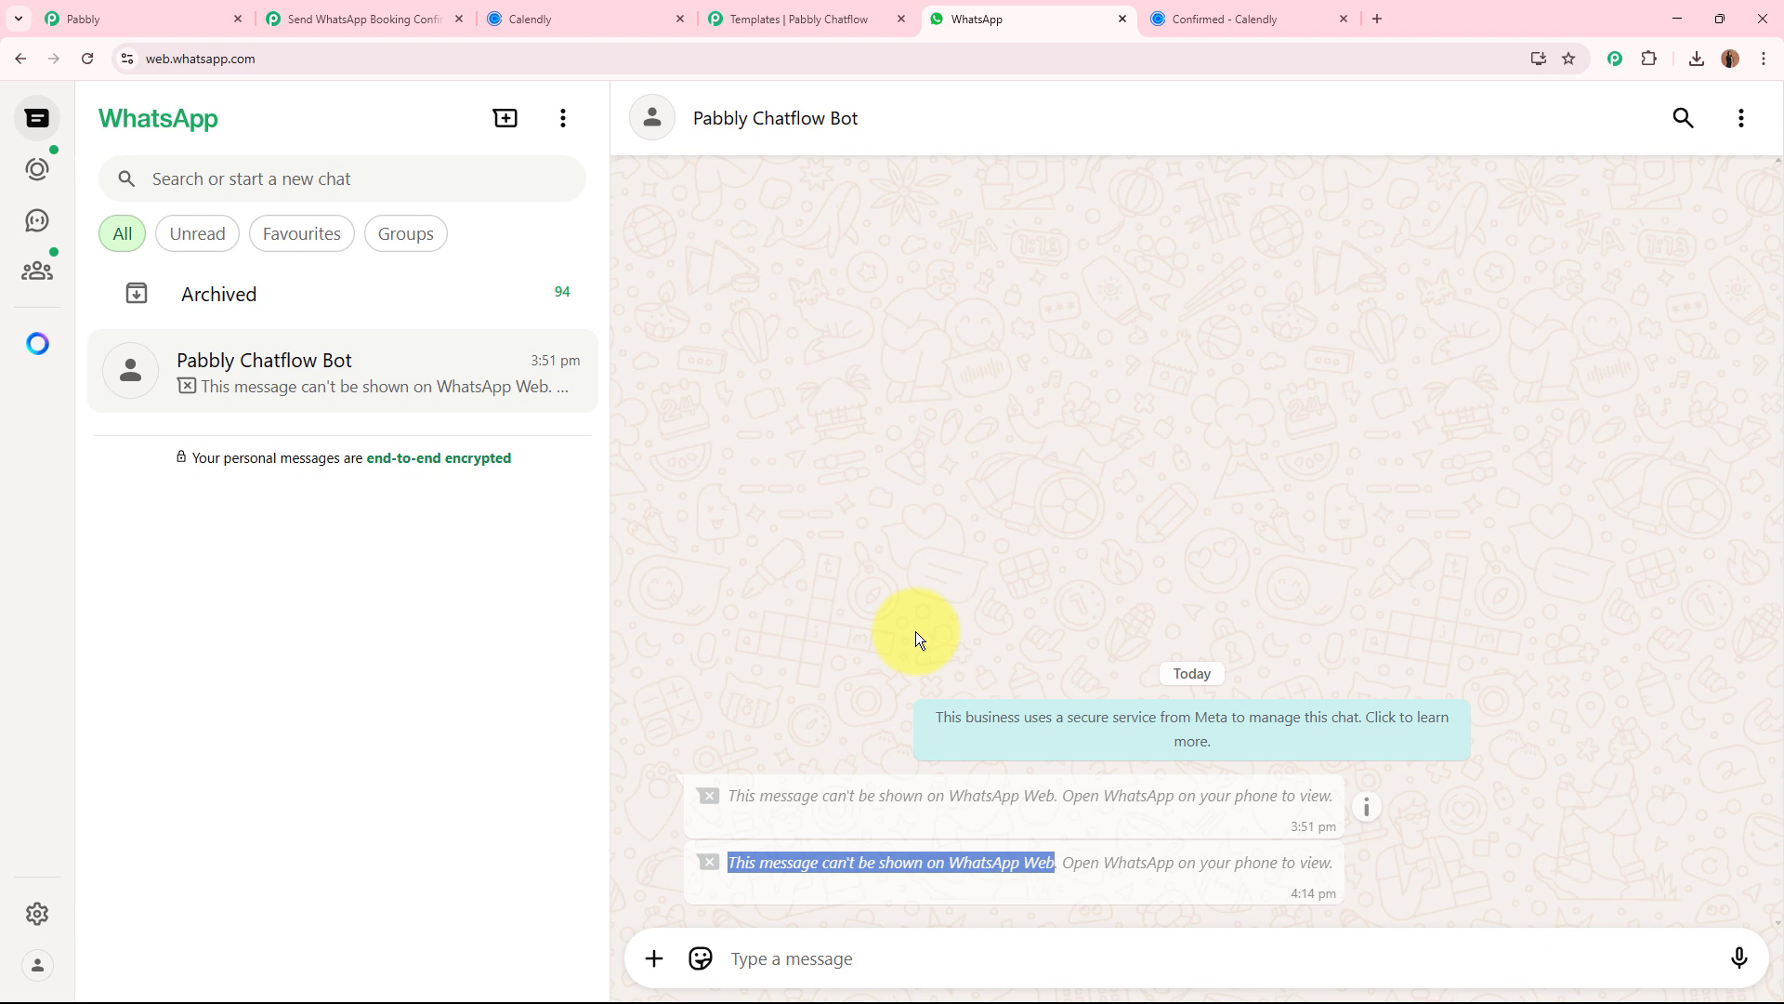
pyautogui.click(894, 890)
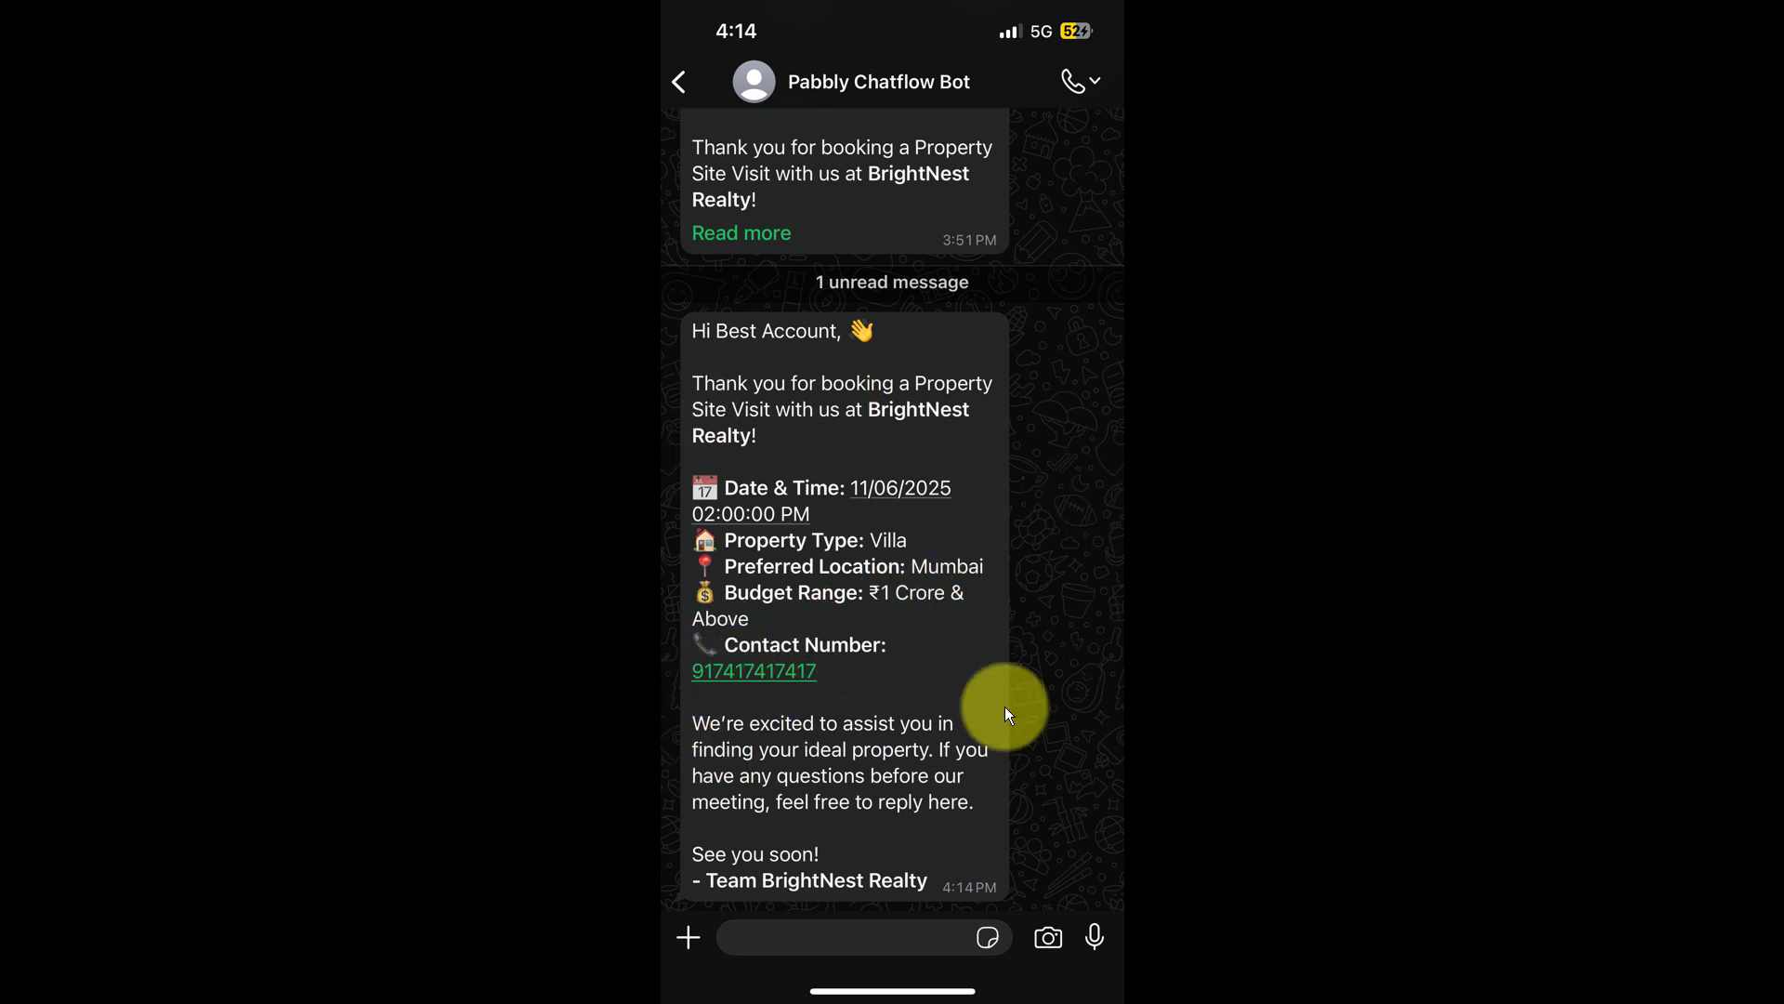
pyautogui.click(1770, 13)
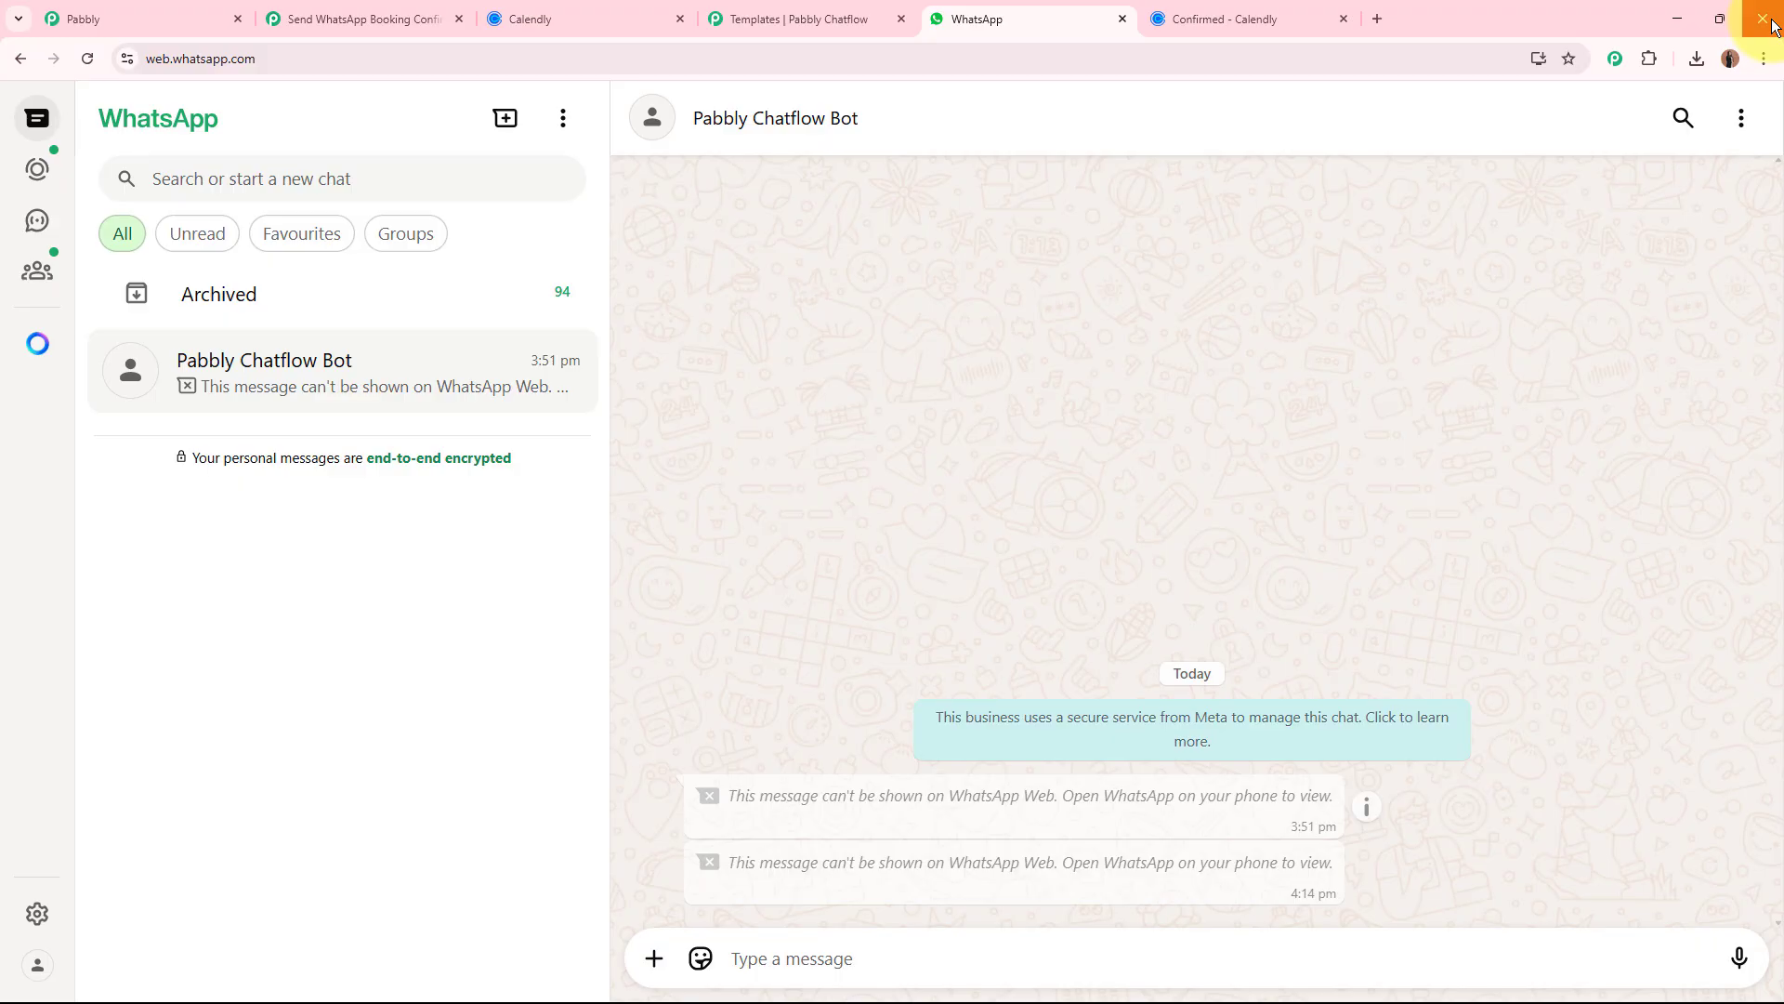
# Review the workflow's trigger and two actions in Pabbly Connect, and the booking_confirmation_message template in Pabbly Chatflow.
pyautogui.click(390, 18)
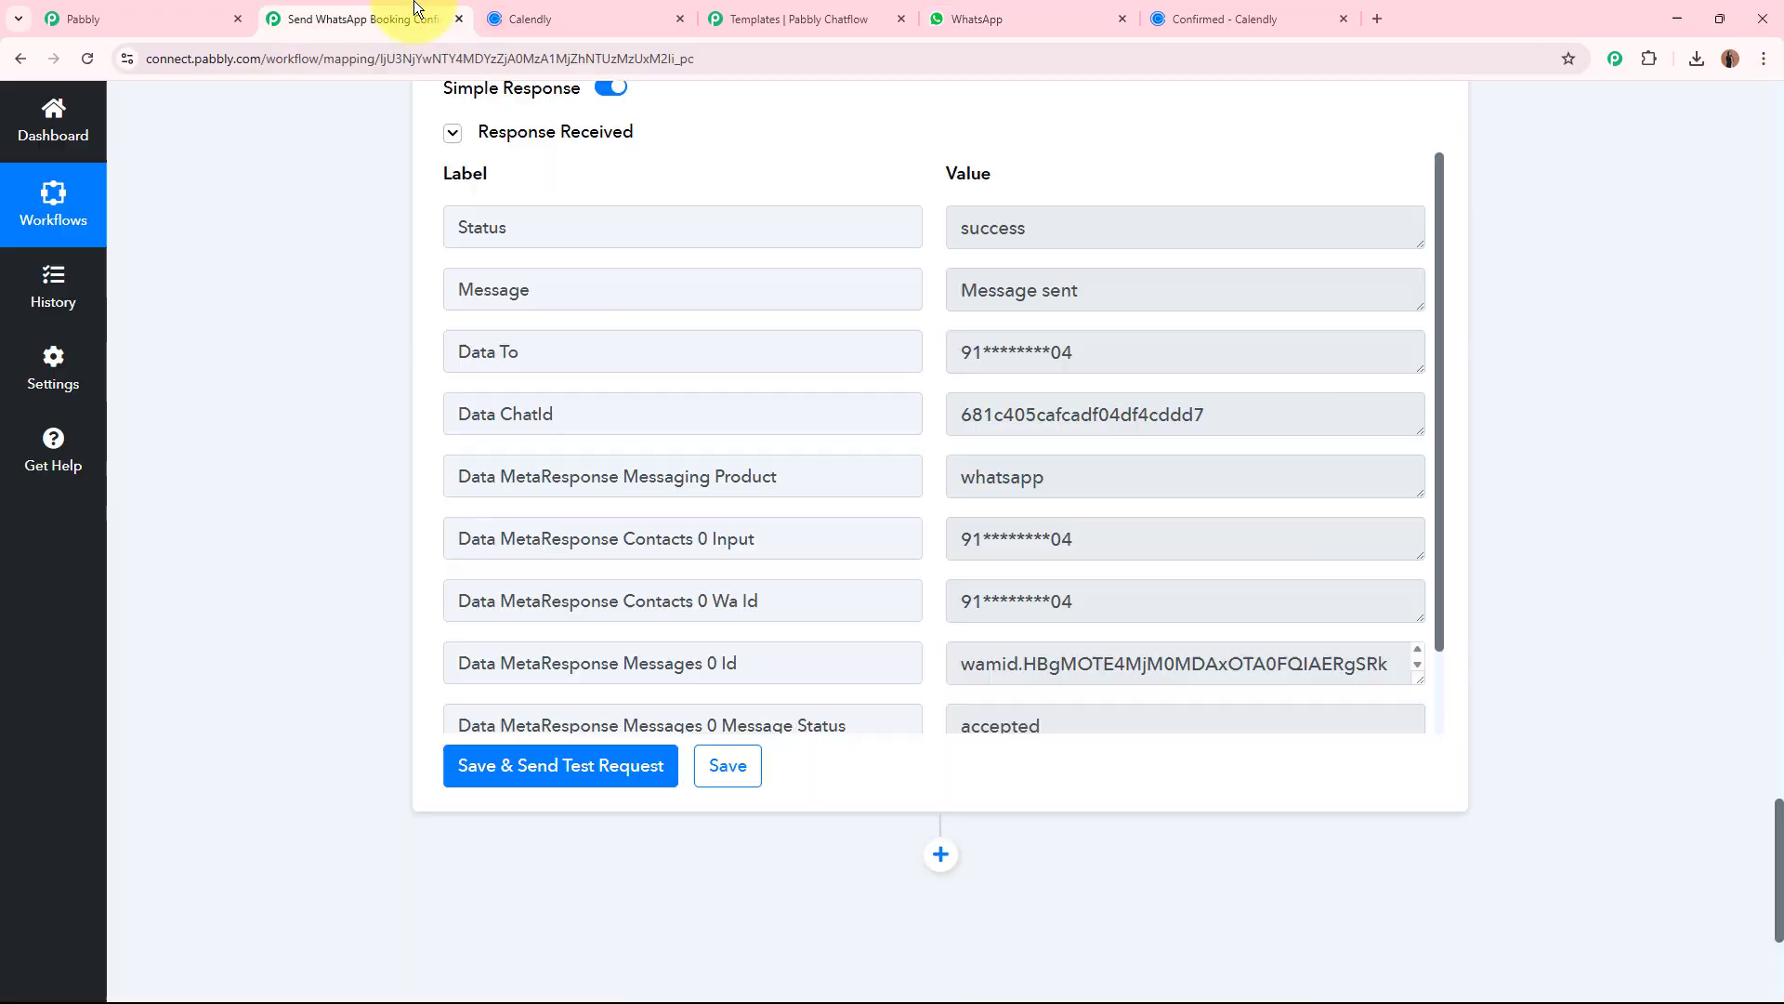
pyautogui.scroll(15, 332, 511)
pyautogui.click(1100, 829)
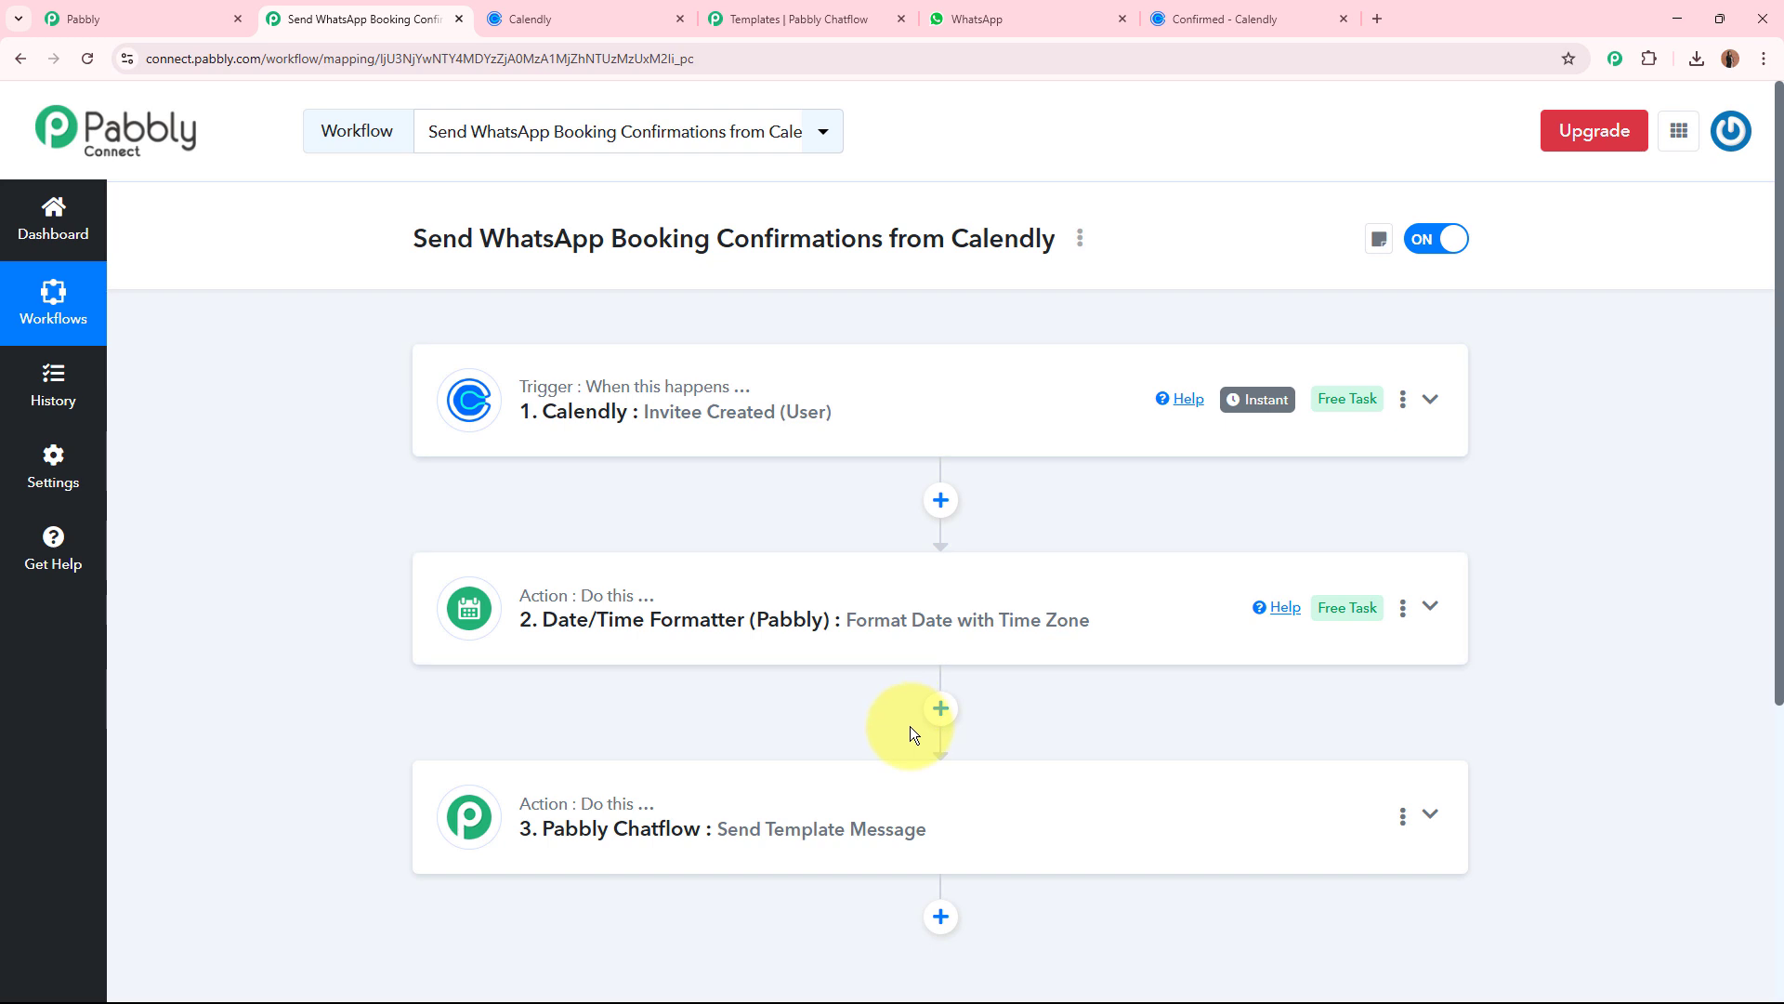
pyautogui.scroll(-4, 898, 711)
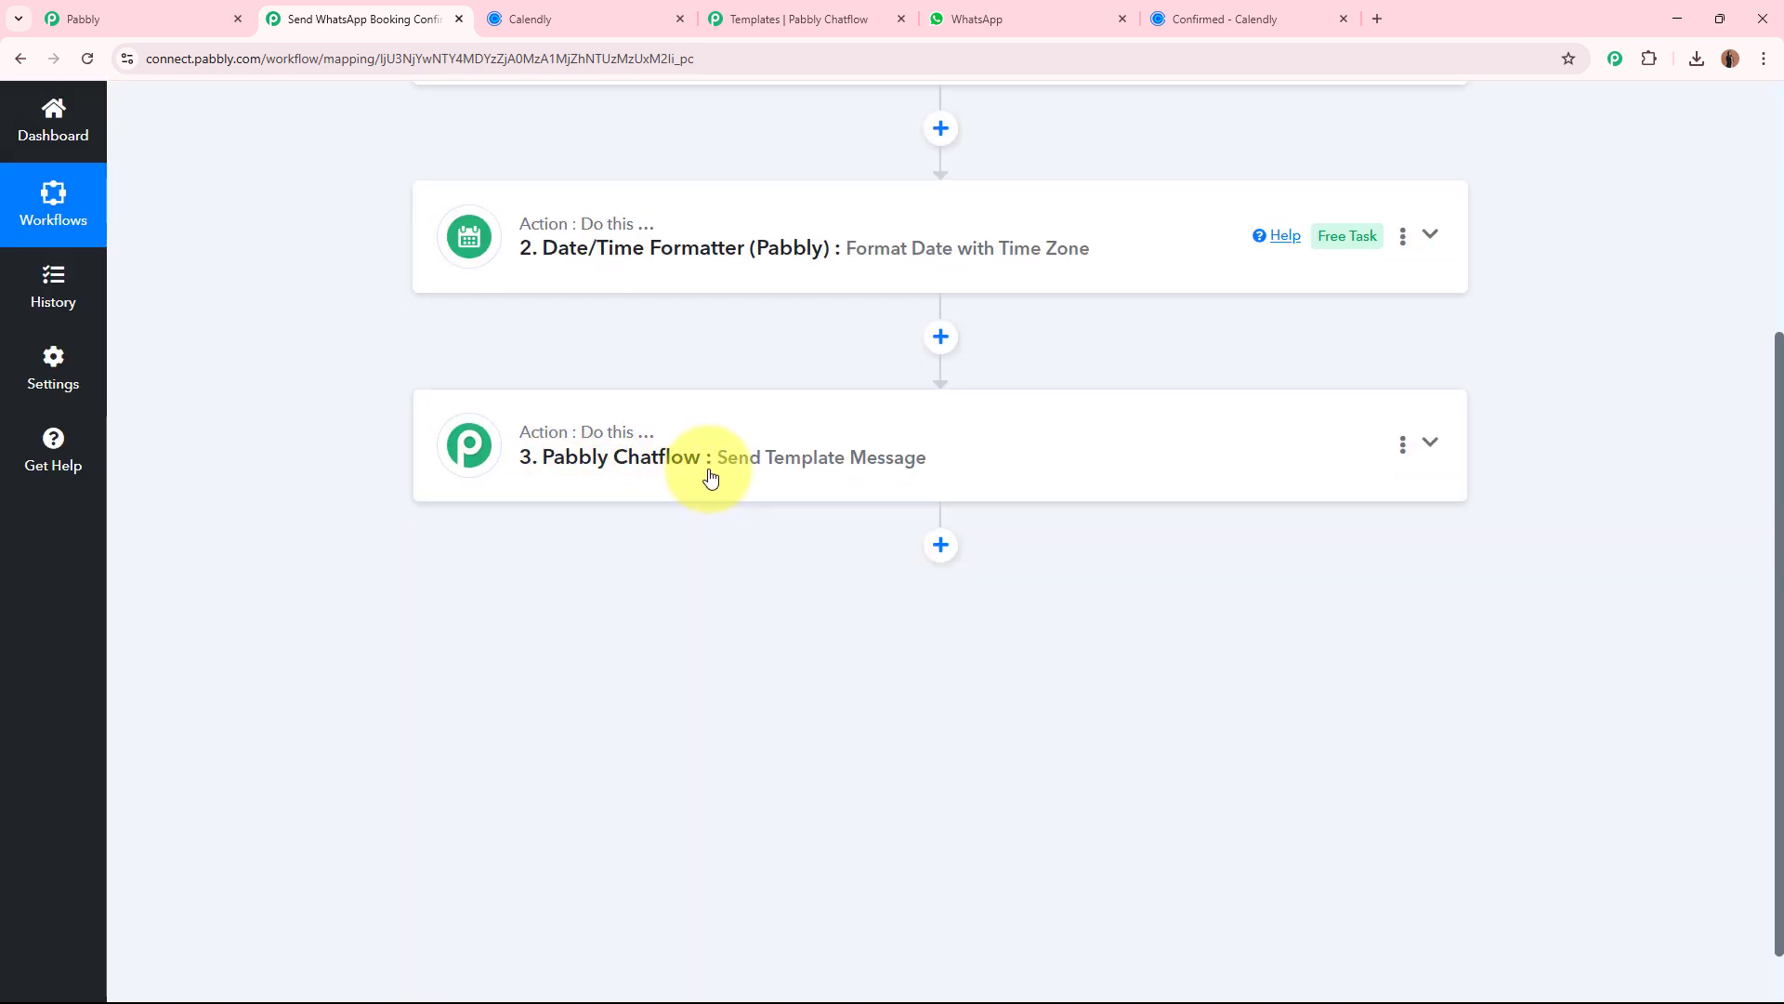
pyautogui.scroll(4, 238, 444)
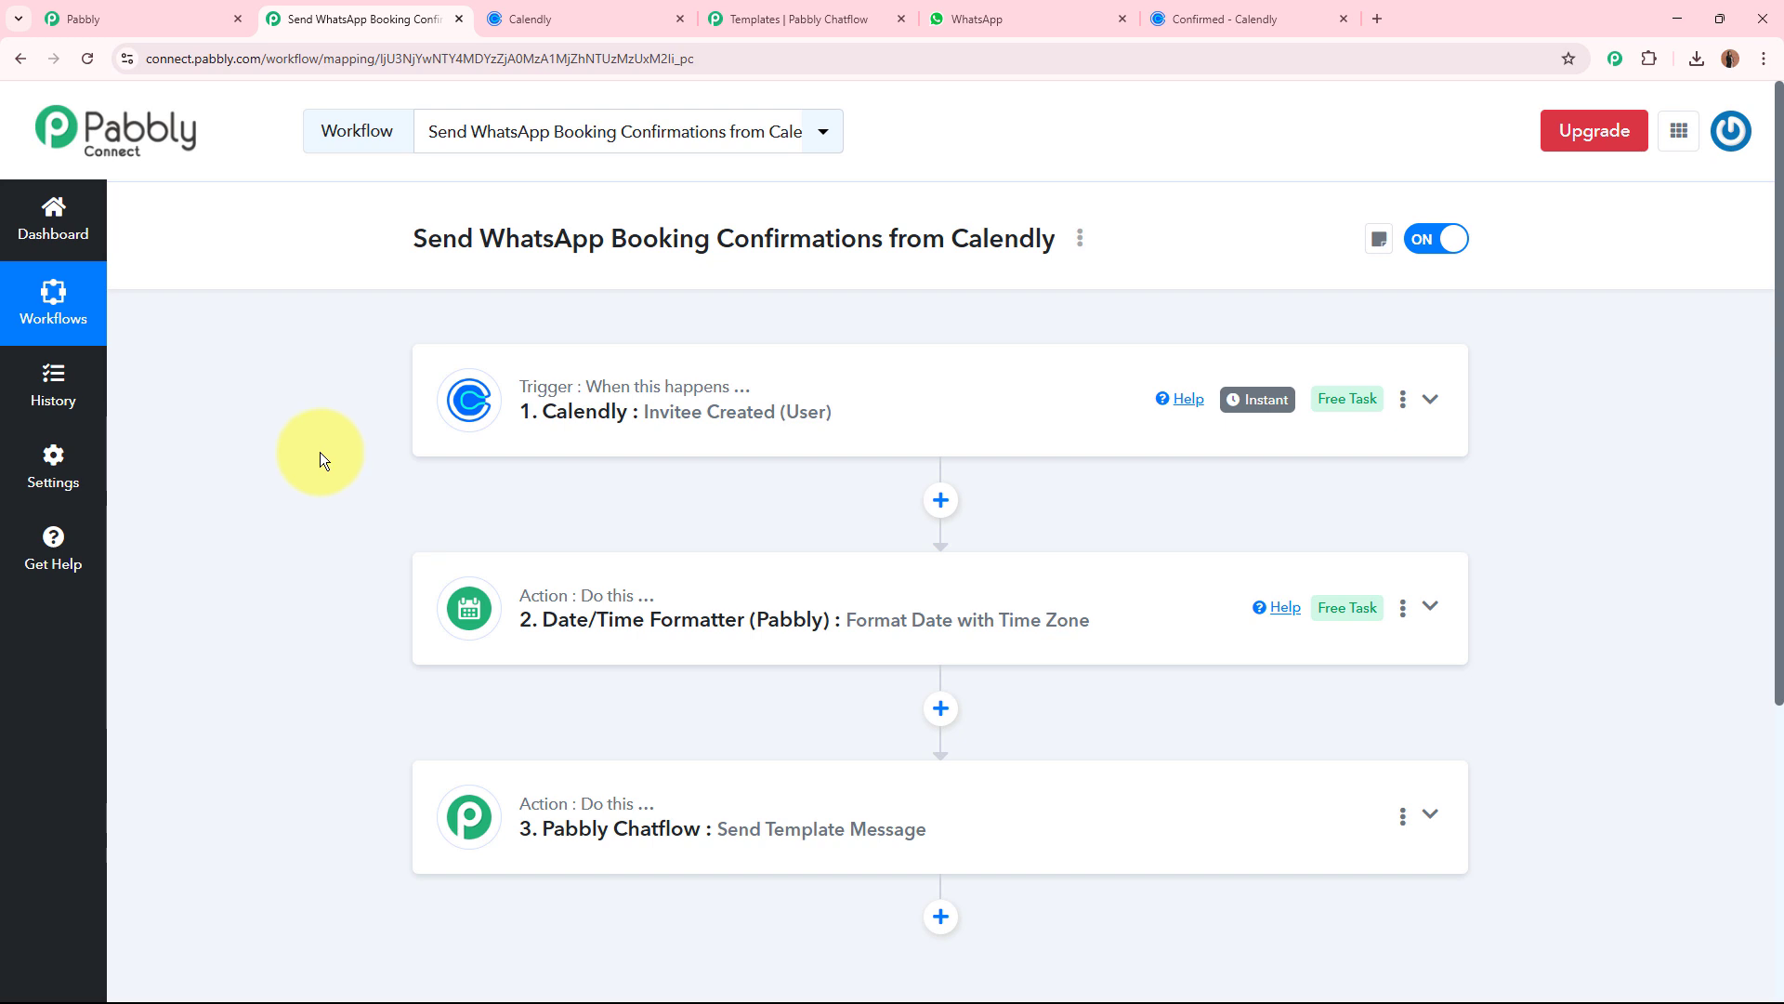
pyautogui.click(738, 17)
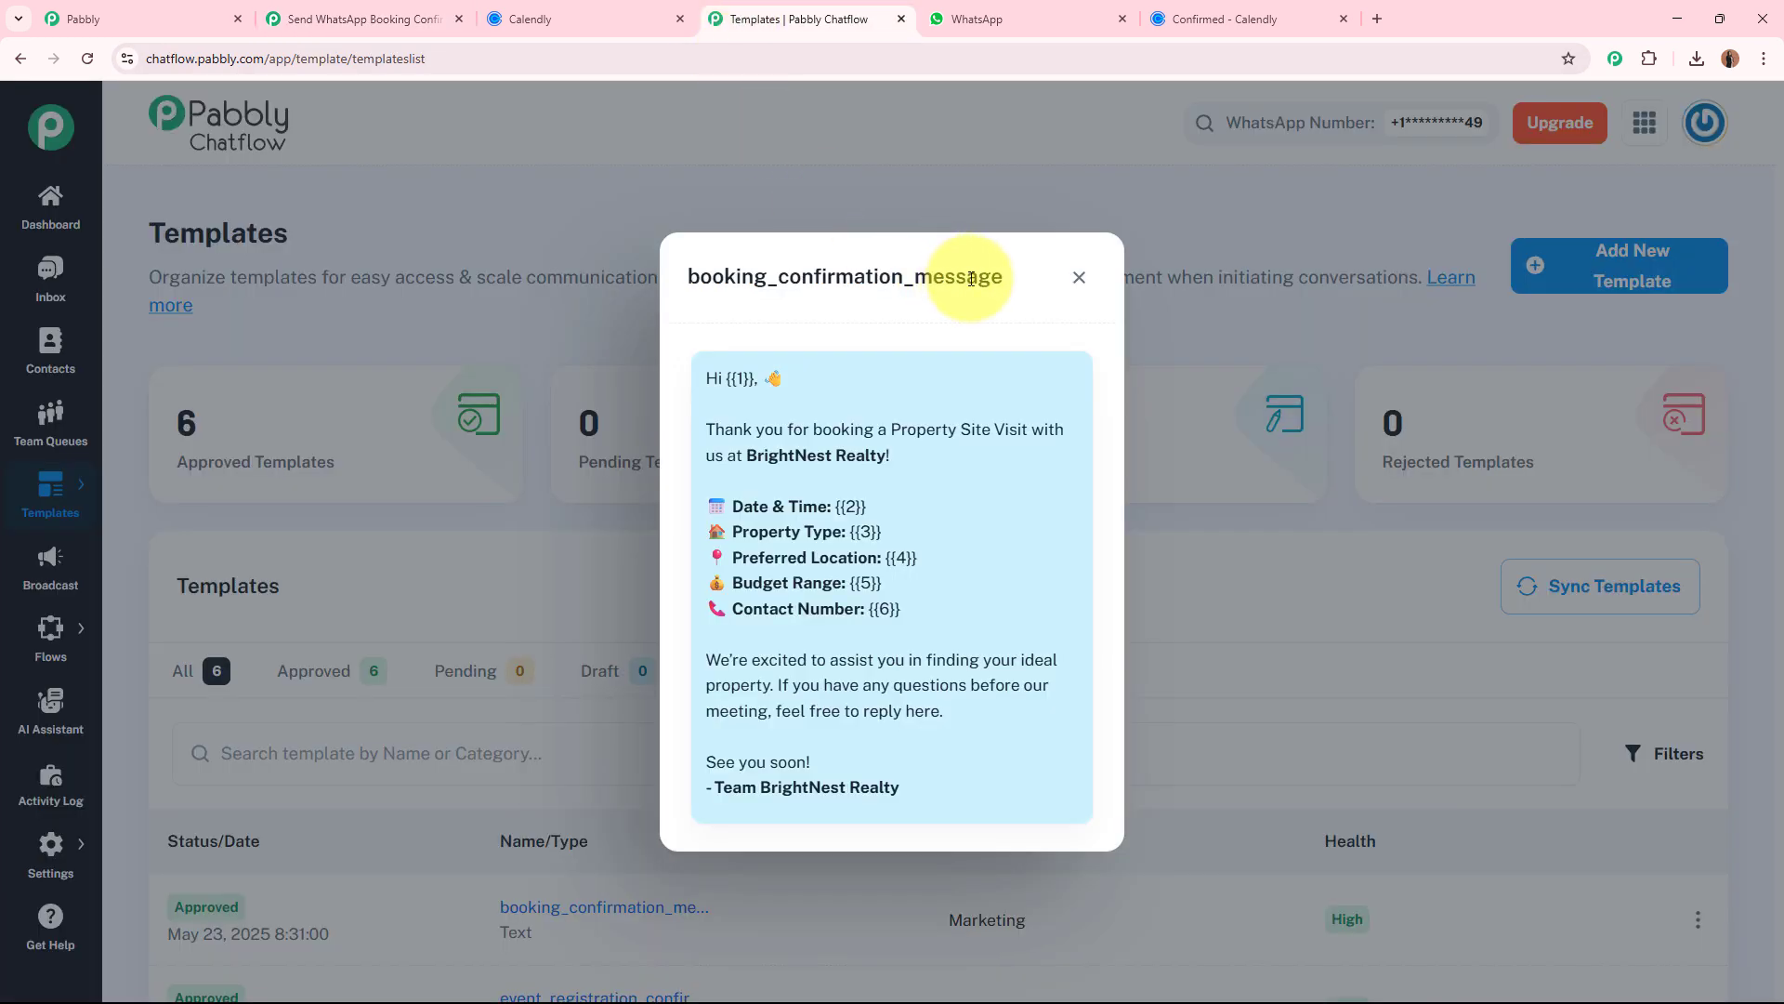
# Preview the booking_confirmation_message template once more and close its preview.
pyautogui.click(1079, 277)
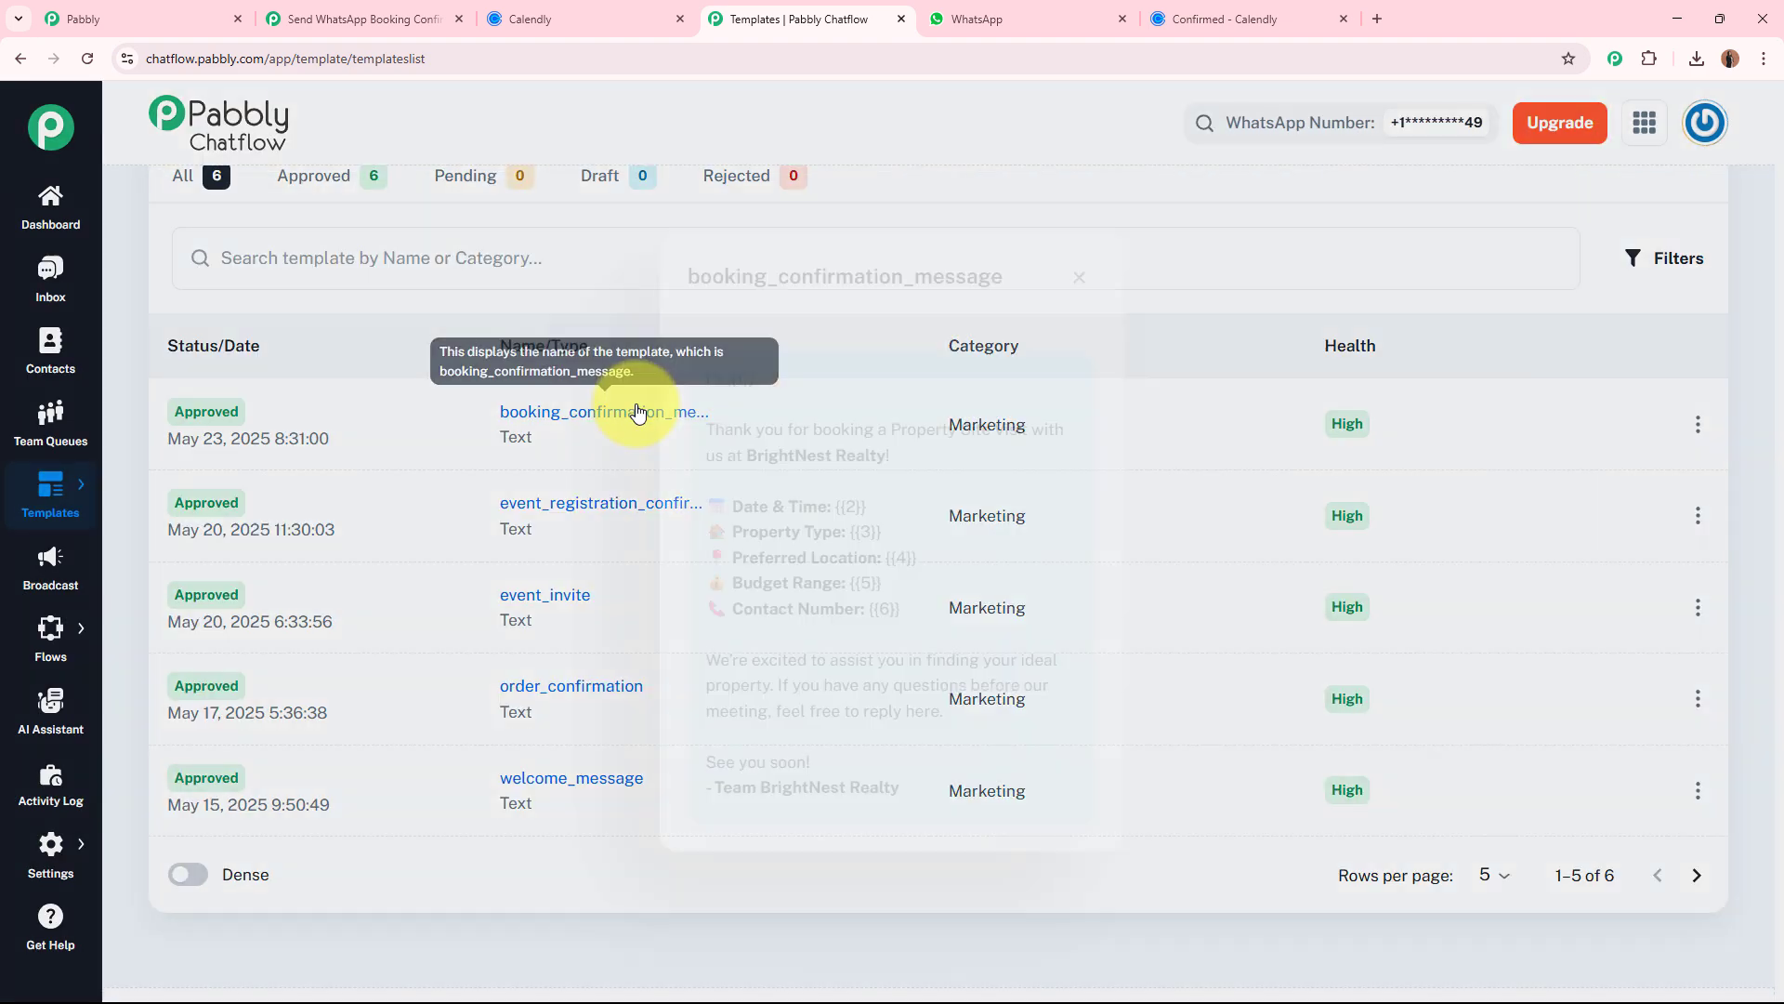
pyautogui.click(637, 410)
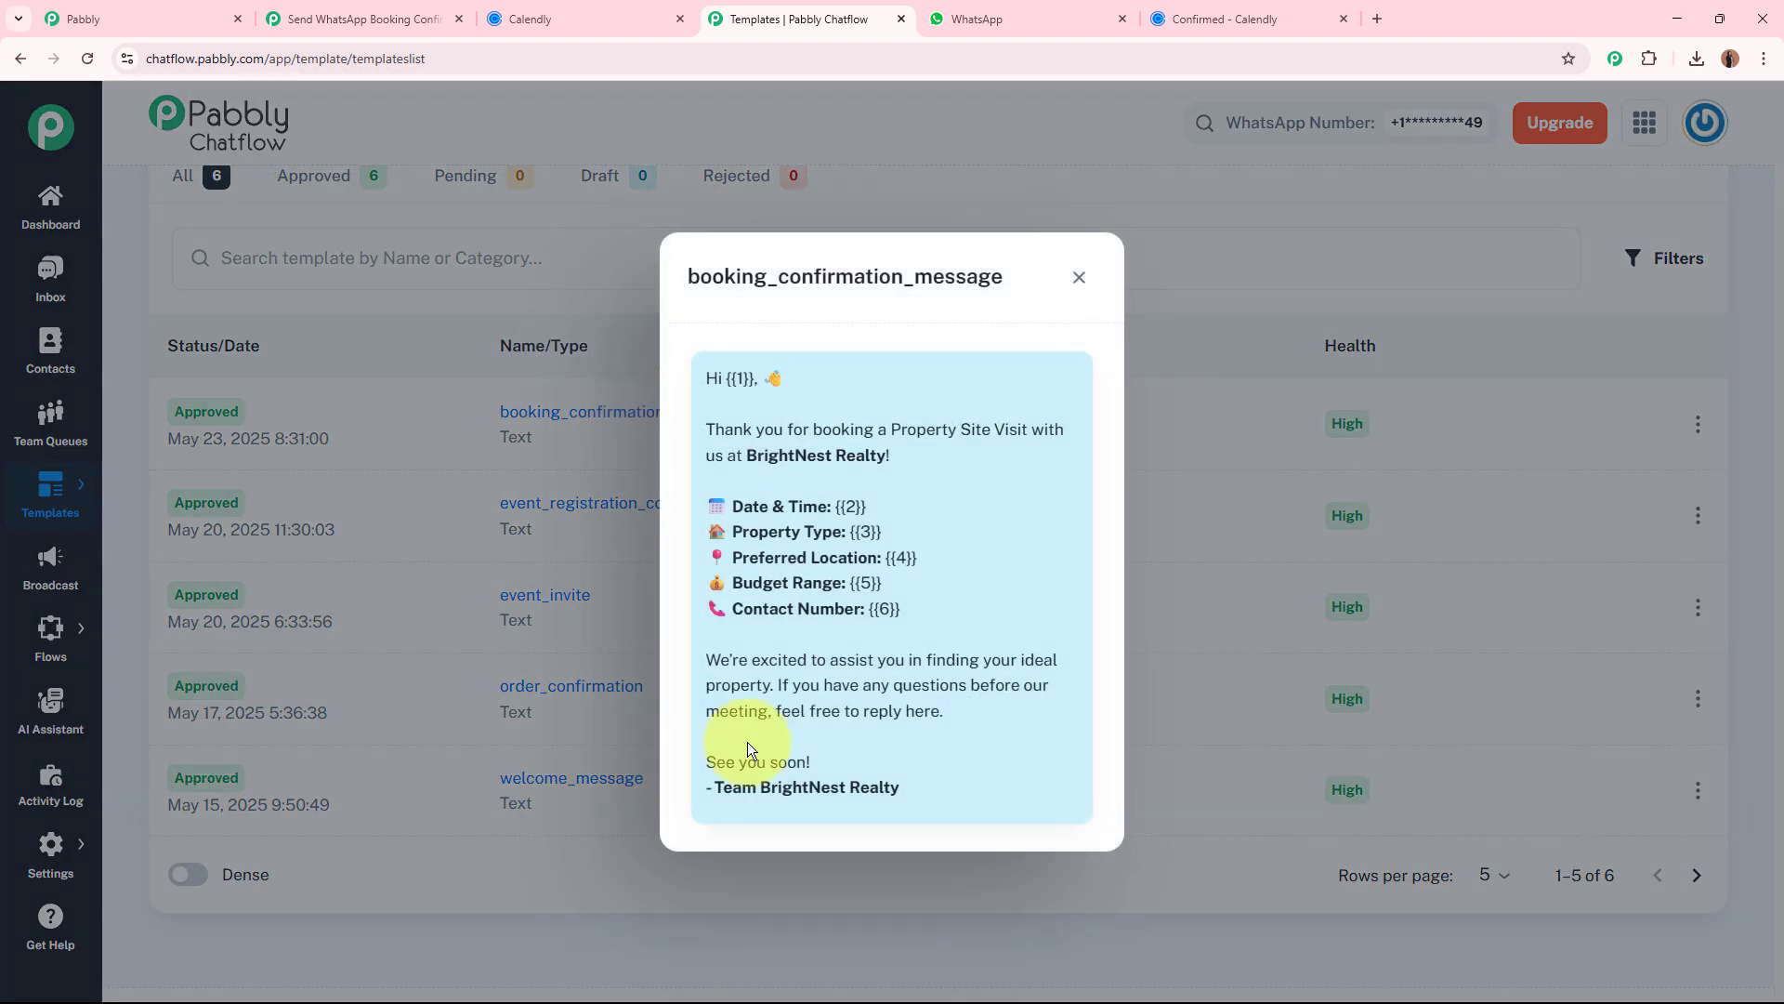
pyautogui.click(1078, 277)
pyautogui.scroll(5, 1078, 270)
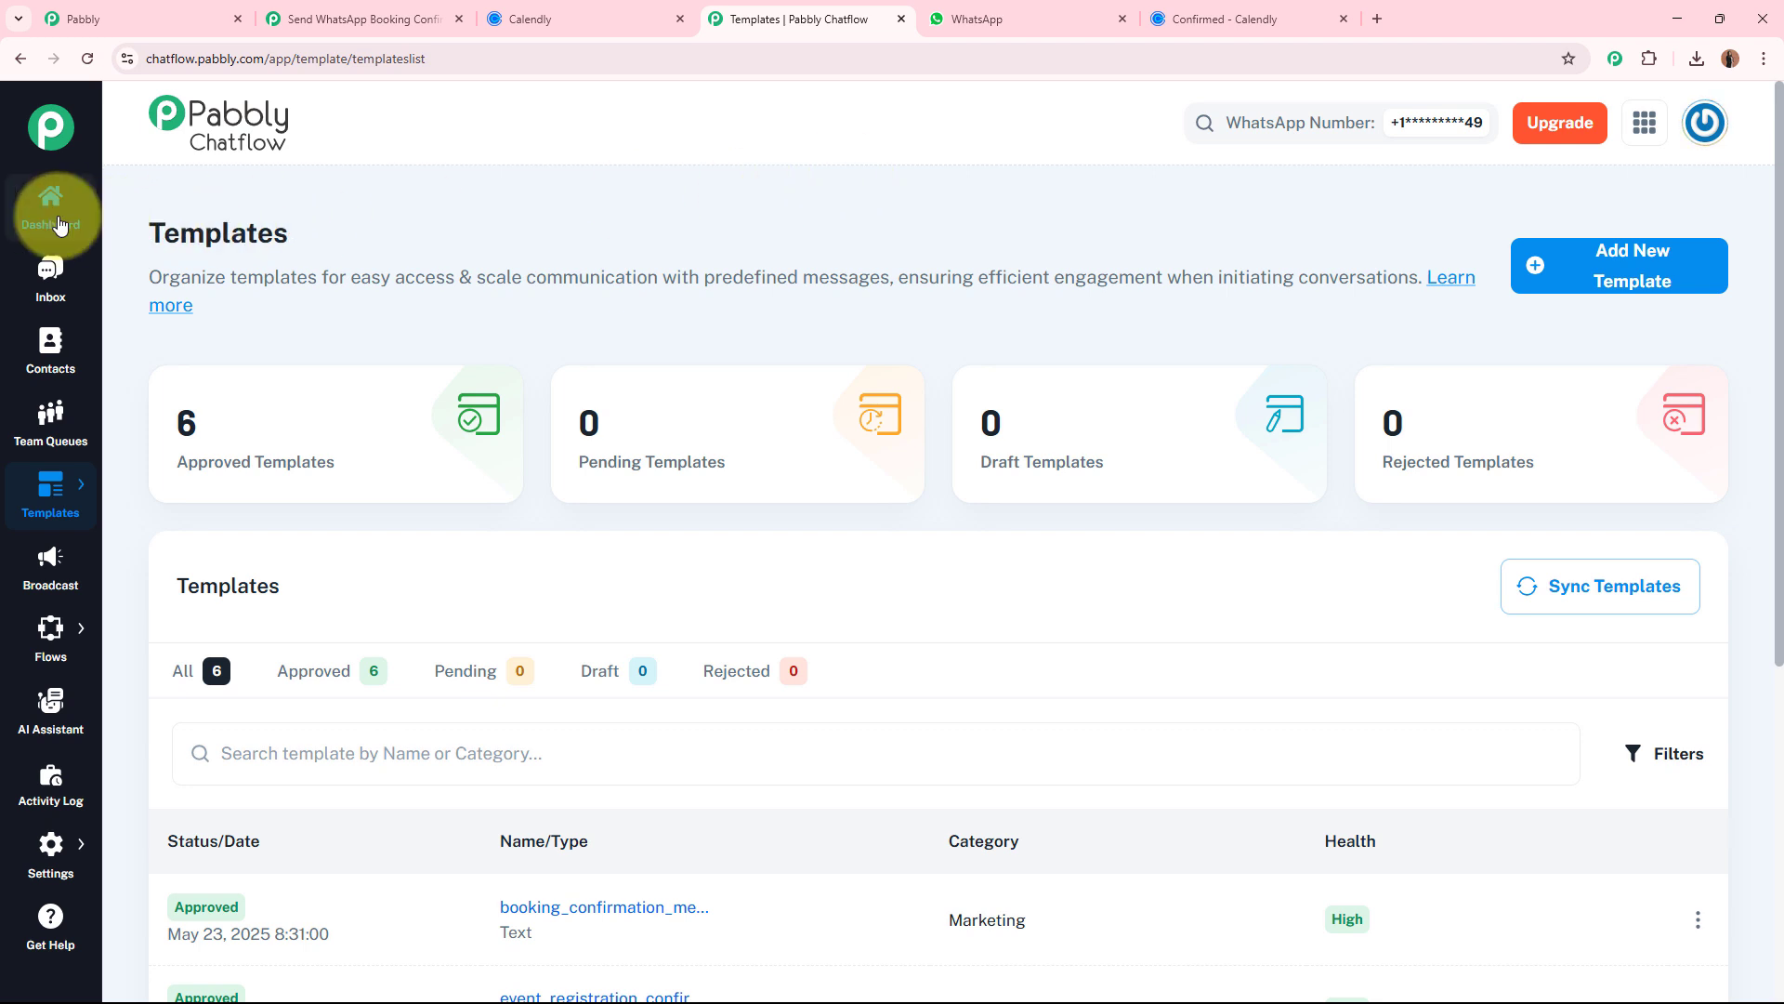
# Check the booking confirmation sent in the most recent Pabbly Chatflow inbox conversation, and return to the Pabbly Connect workflow.
pyautogui.click(51, 274)
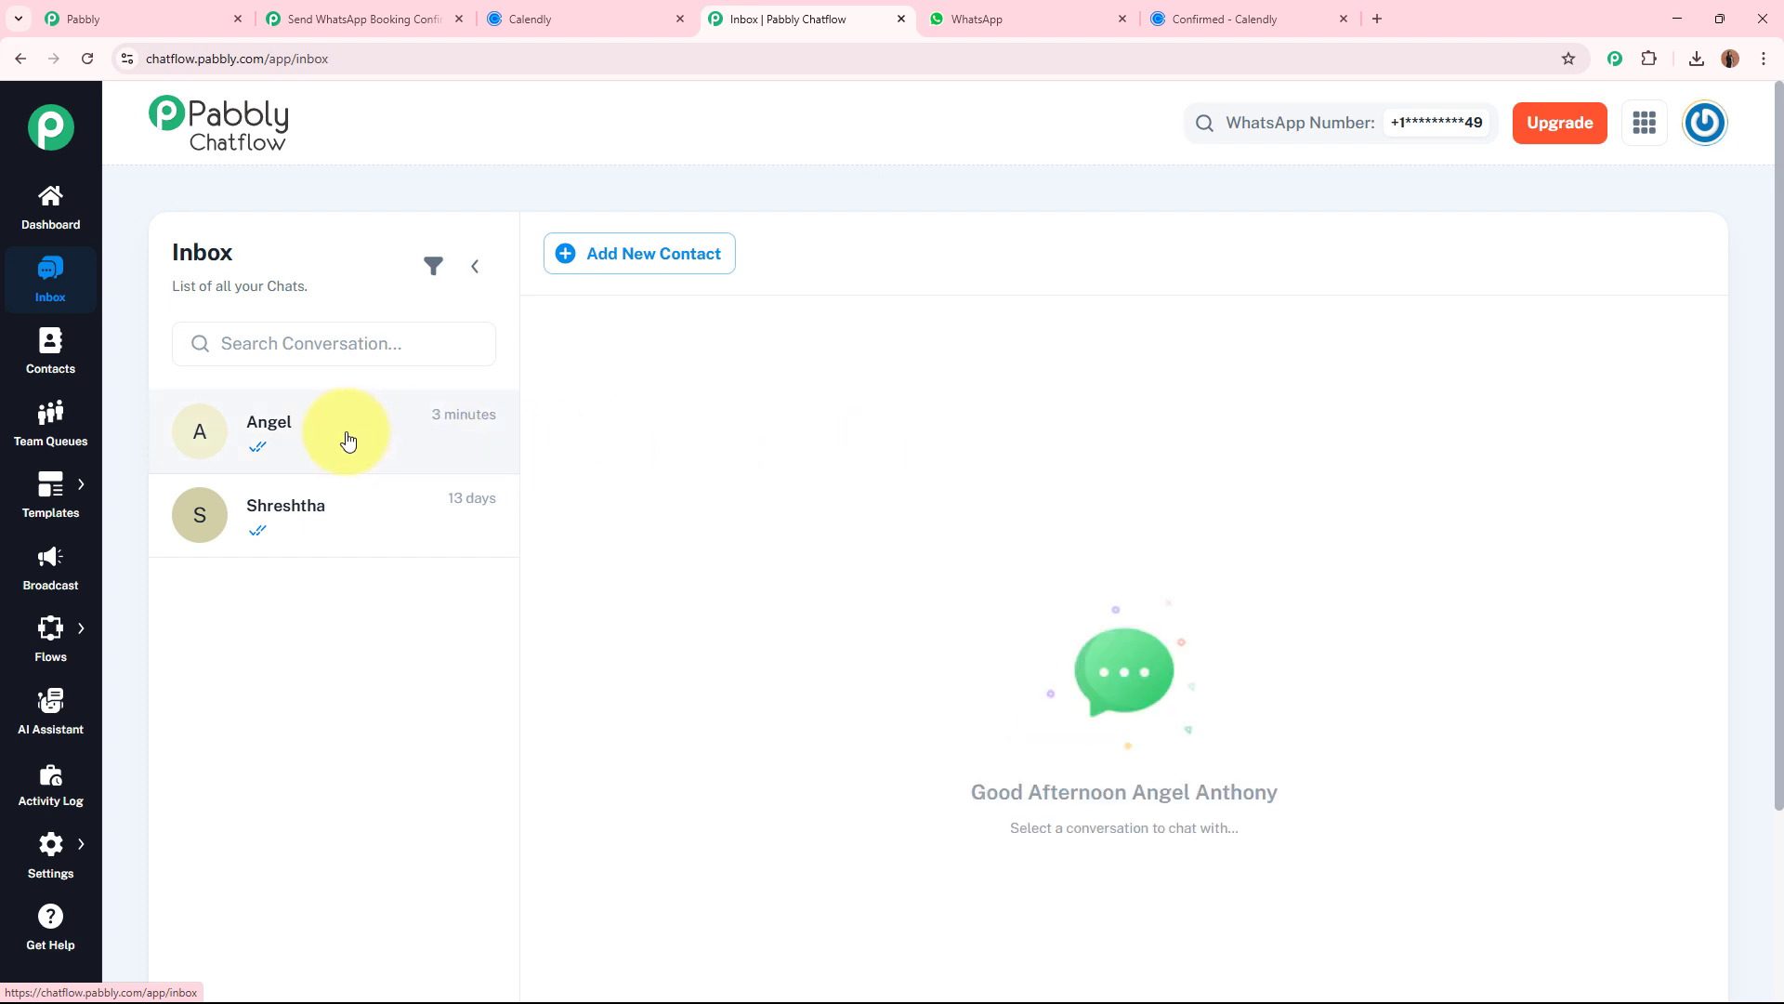
pyautogui.click(348, 437)
pyautogui.moveTo(948, 714)
pyautogui.scroll(-3, 1115, 461)
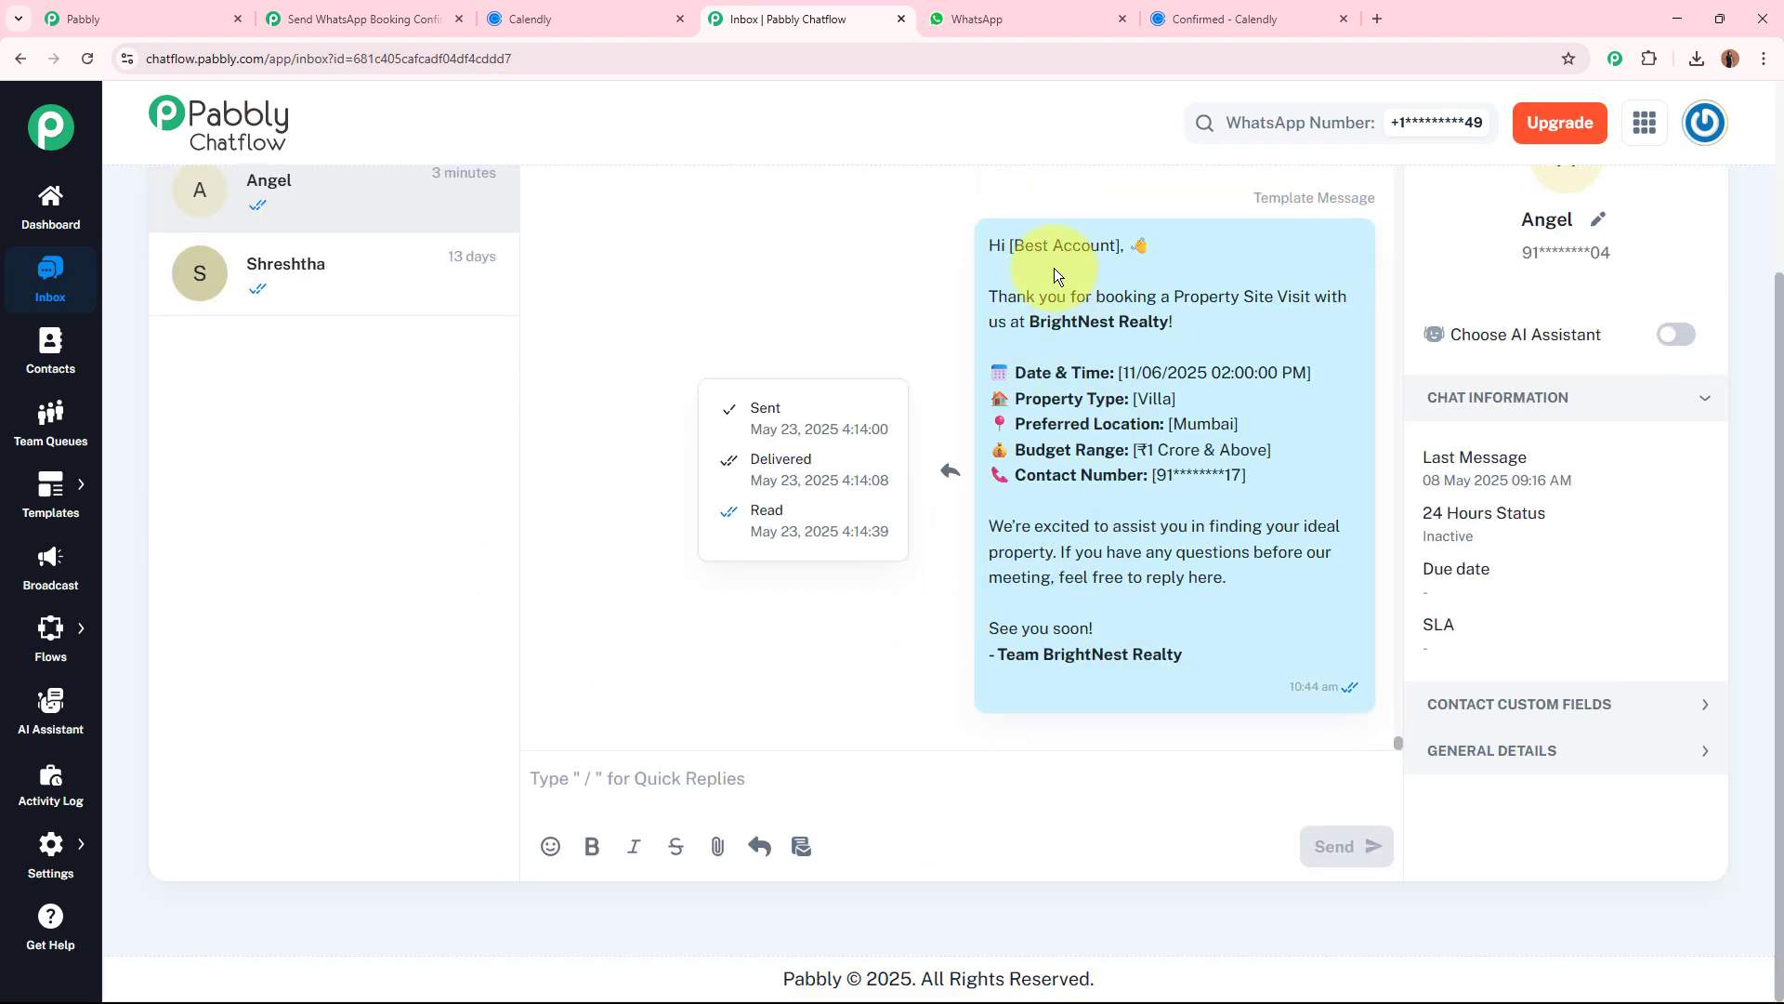
pyautogui.moveTo(987, 245); pyautogui.dragTo(1205, 661)
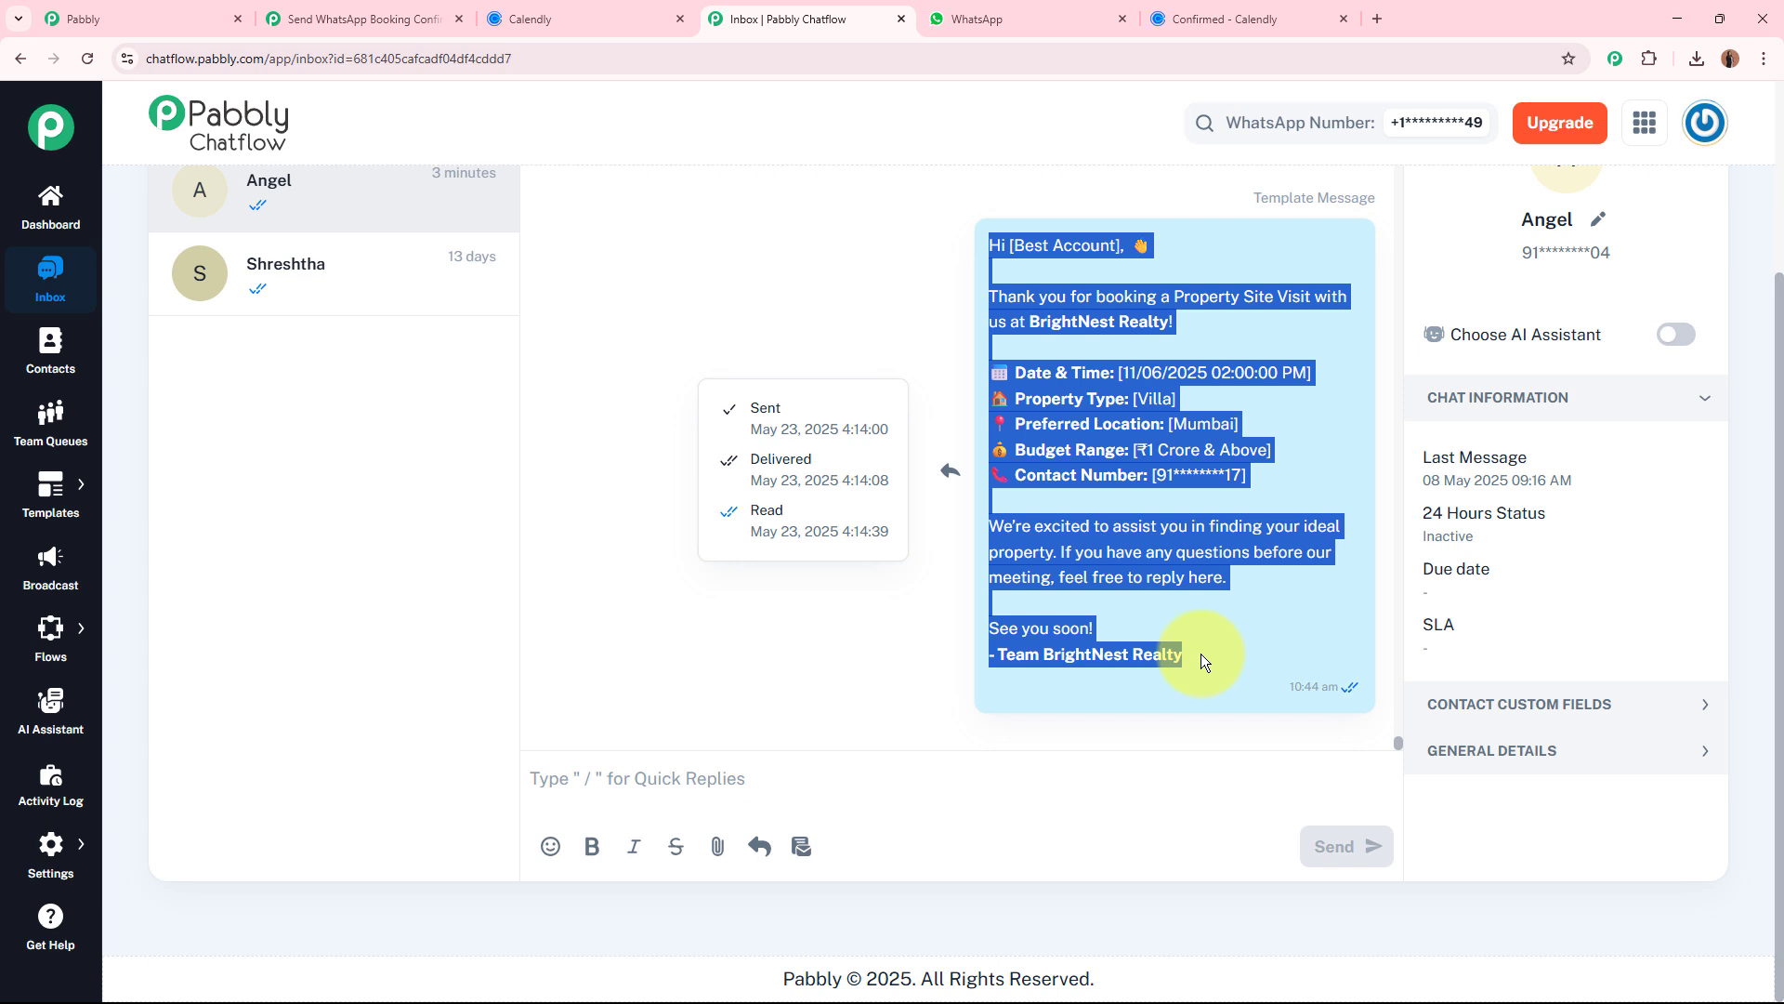
pyautogui.click(1205, 662)
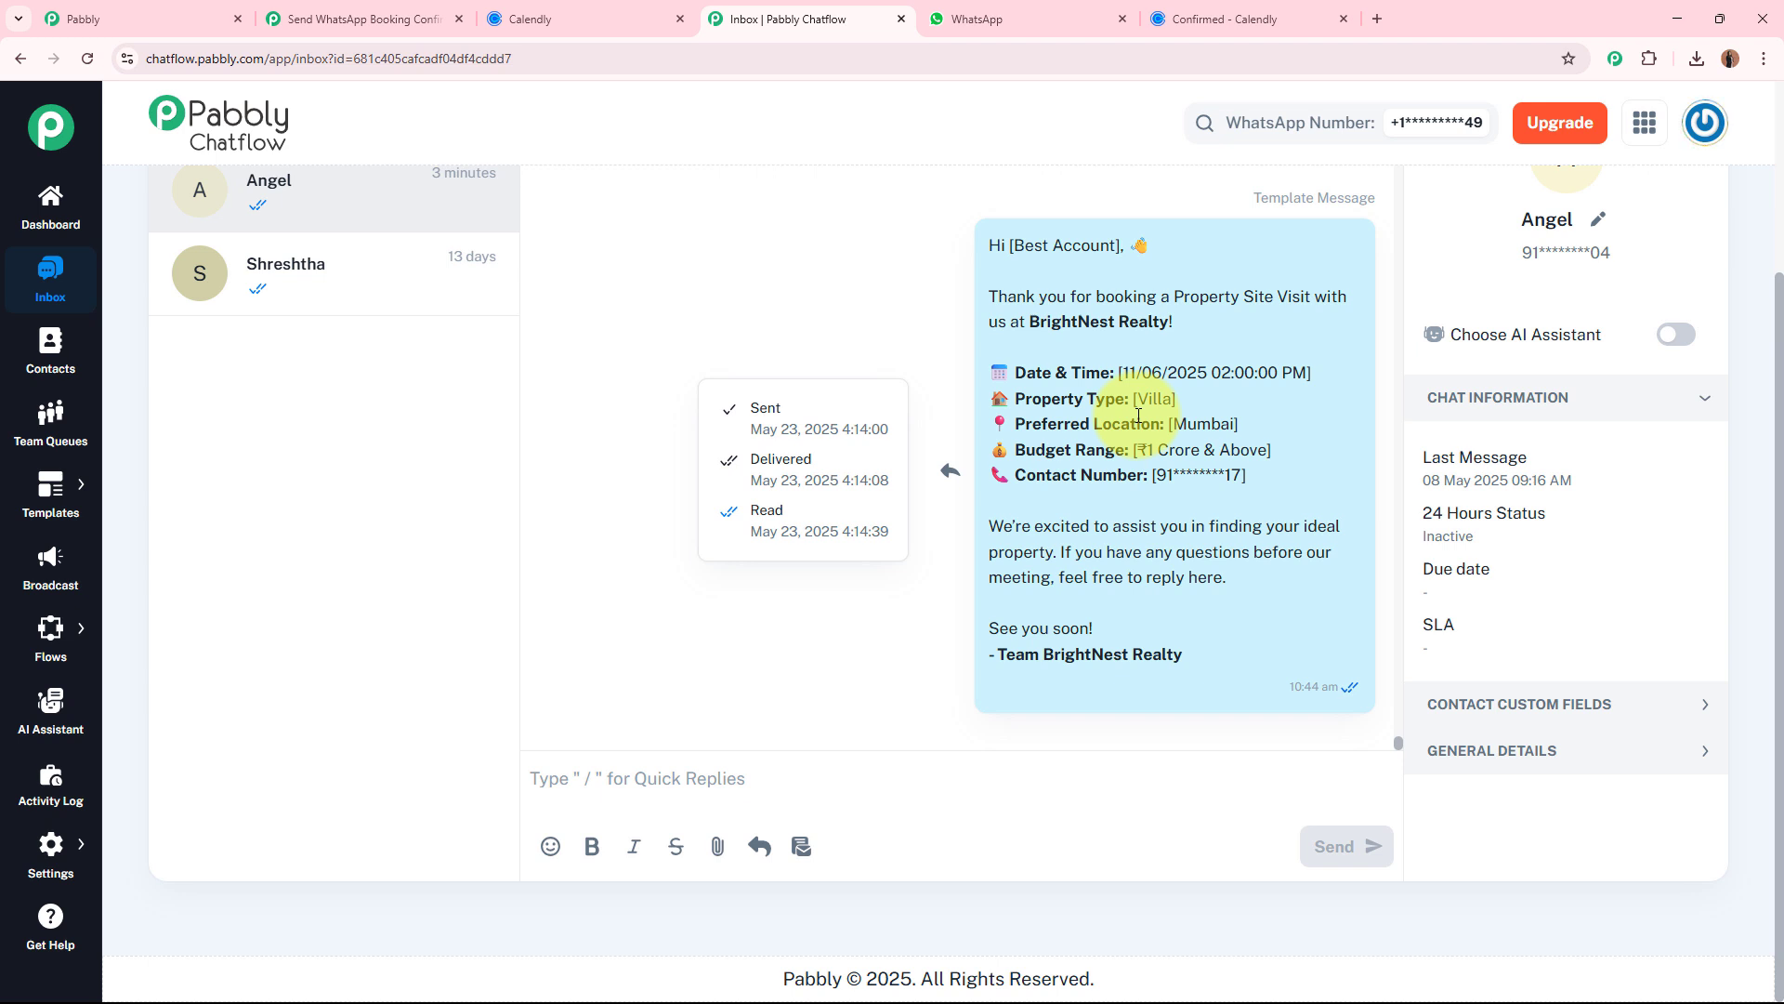
pyautogui.click(344, 19)
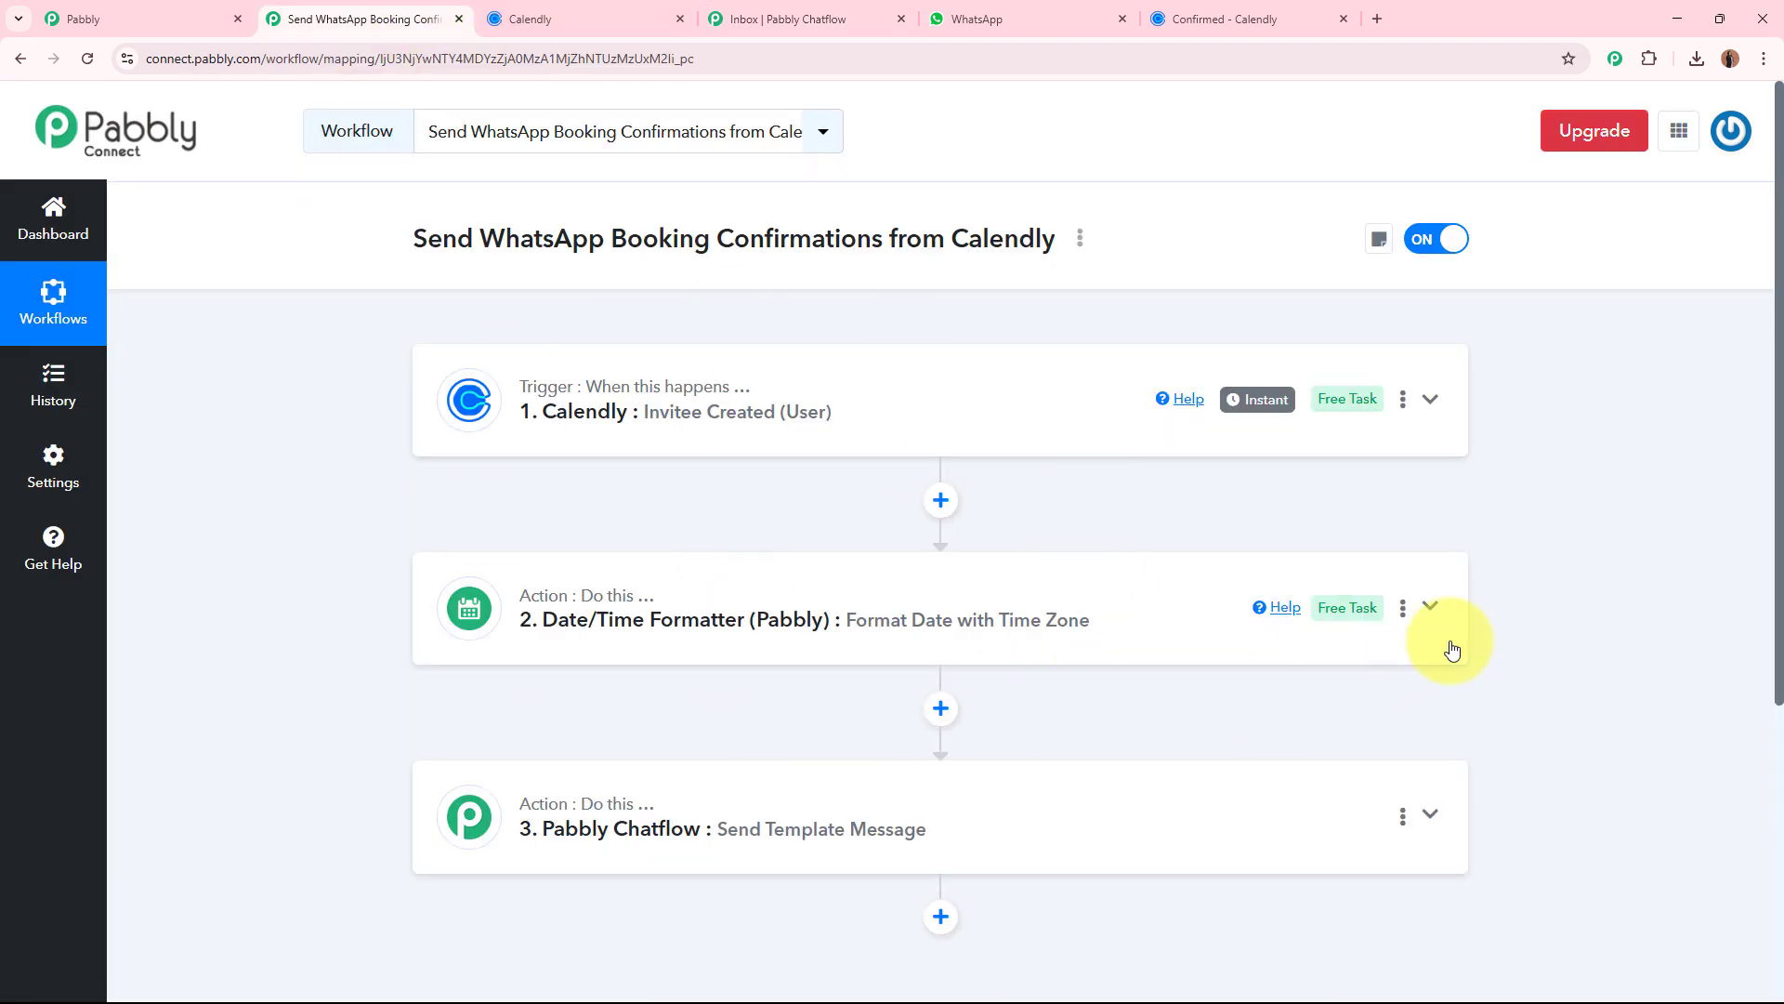